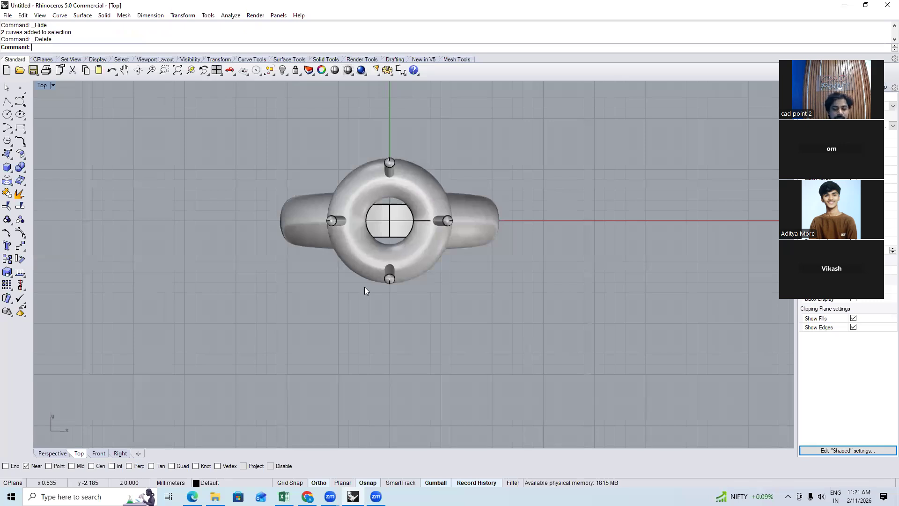
# Insert the yellow ring reference image from the CAD POINT folder as a picture frame beside the ring in the top view
pyautogui.moveTo(390, 250); pyautogui.dragTo(364, 287, button='right')
pyautogui.write('Pl')
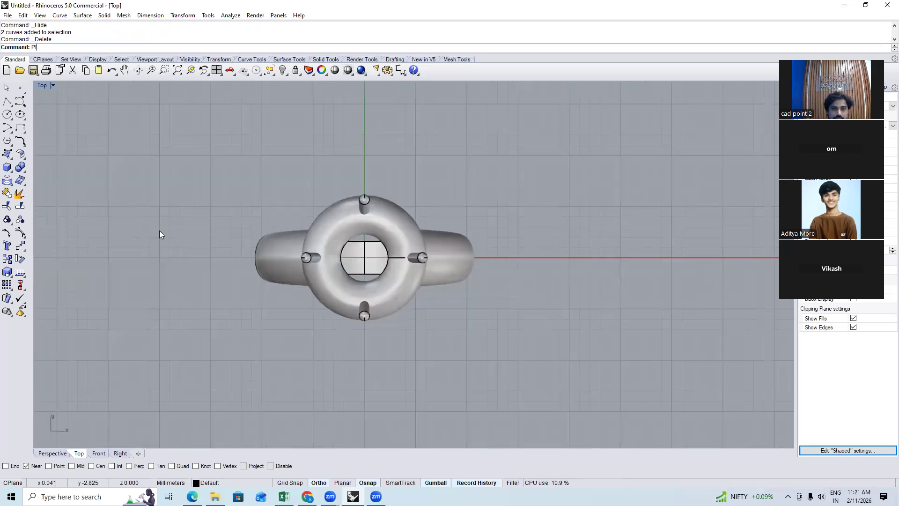
pyautogui.write('ctureFrame')
pyautogui.press('Return')
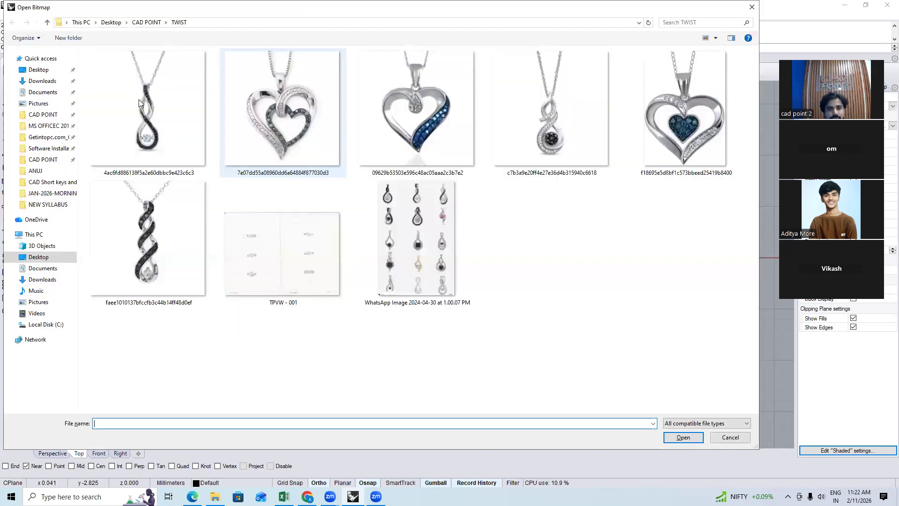
pyautogui.click(142, 24)
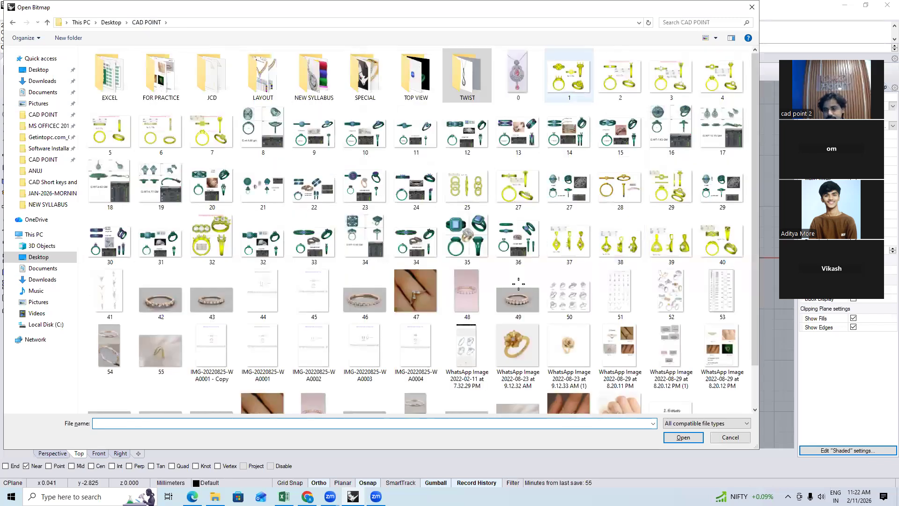
pyautogui.doubleClick(518, 283)
pyautogui.click(688, 299)
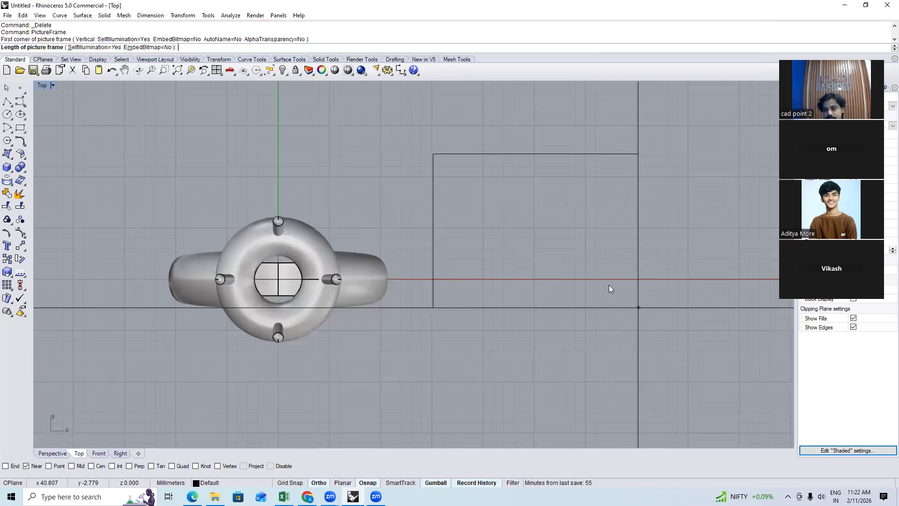
pyautogui.click(517, 203)
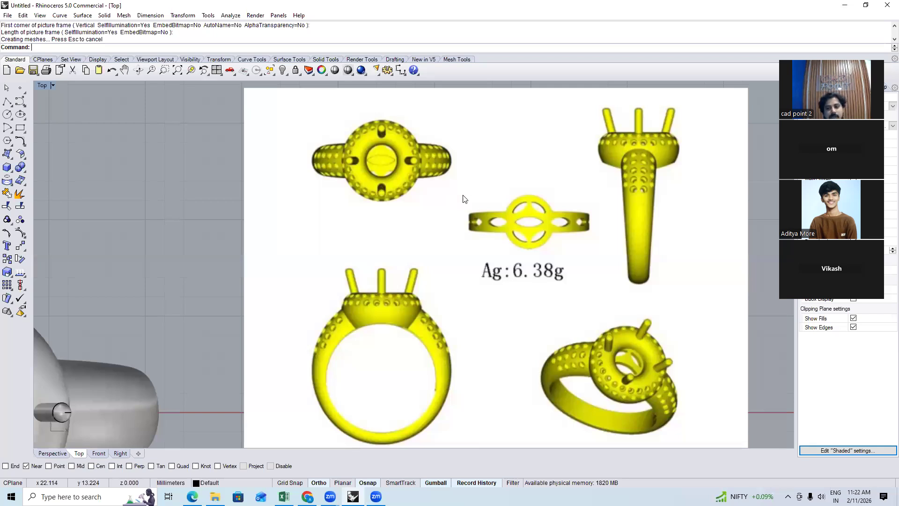
# Examine the reference picture and inspect the modeled ring's inner shank and the underside of its head in perspective
pyautogui.scroll(-3, 456, 202)
pyautogui.scroll(-2, 457, 203)
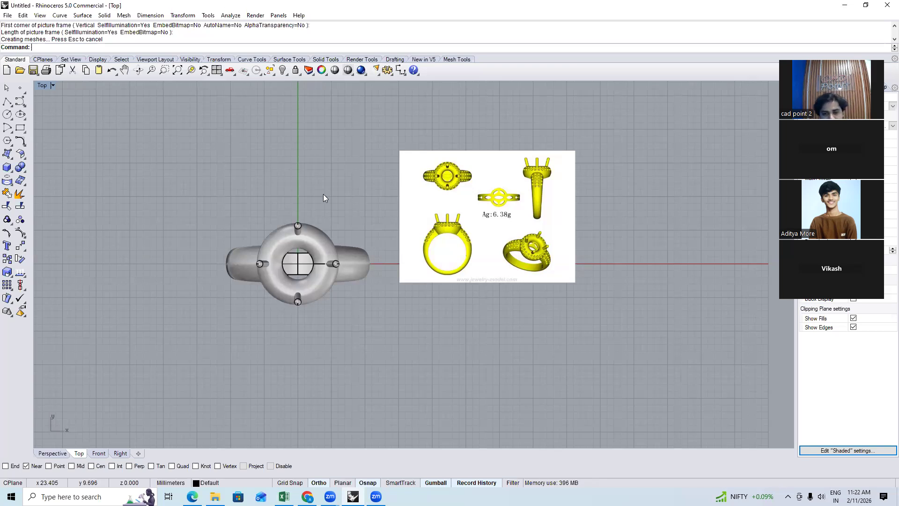
pyautogui.press('F4')
pyautogui.moveTo(323, 194); pyautogui.dragTo(360, 222, button='right')
pyautogui.scroll(5, 359, 222)
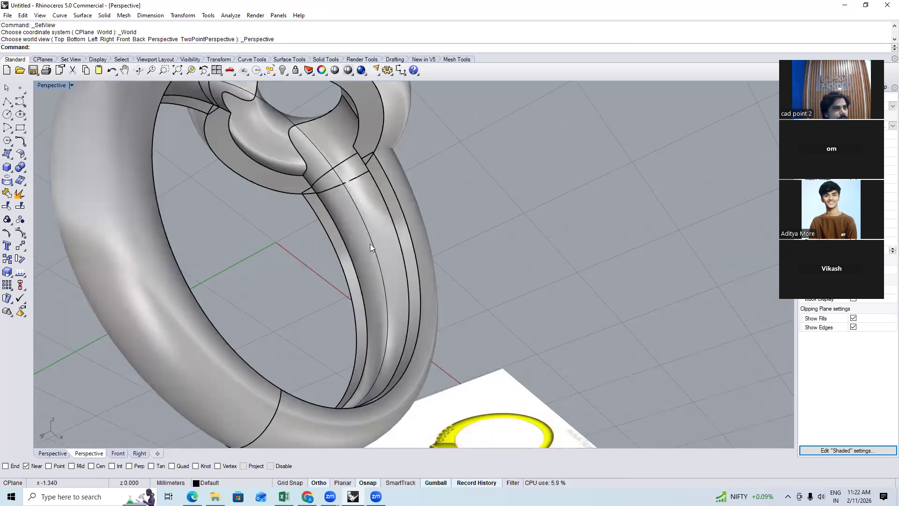
pyautogui.scroll(-5, 372, 201)
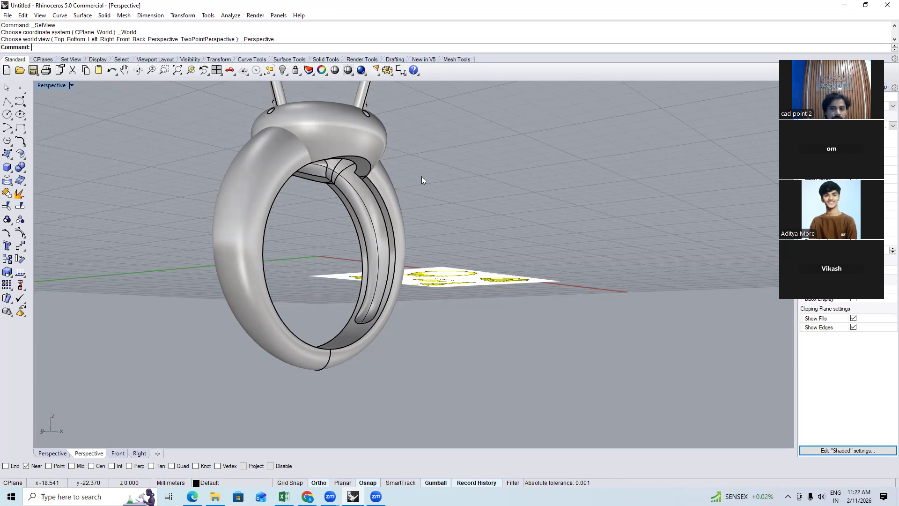
pyautogui.scroll(5, 398, 183)
pyautogui.scroll(3, 421, 186)
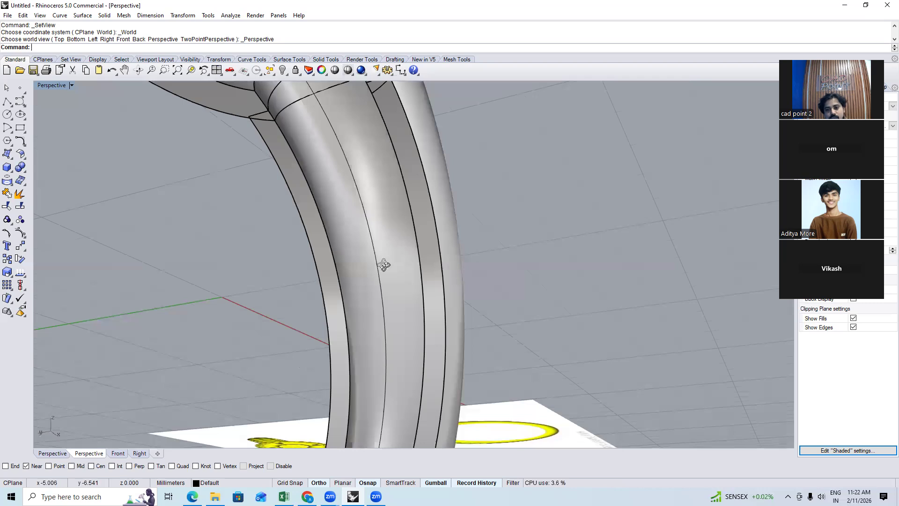
pyautogui.write('SV')
pyautogui.press('Return')
pyautogui.scroll(5, 313, 254)
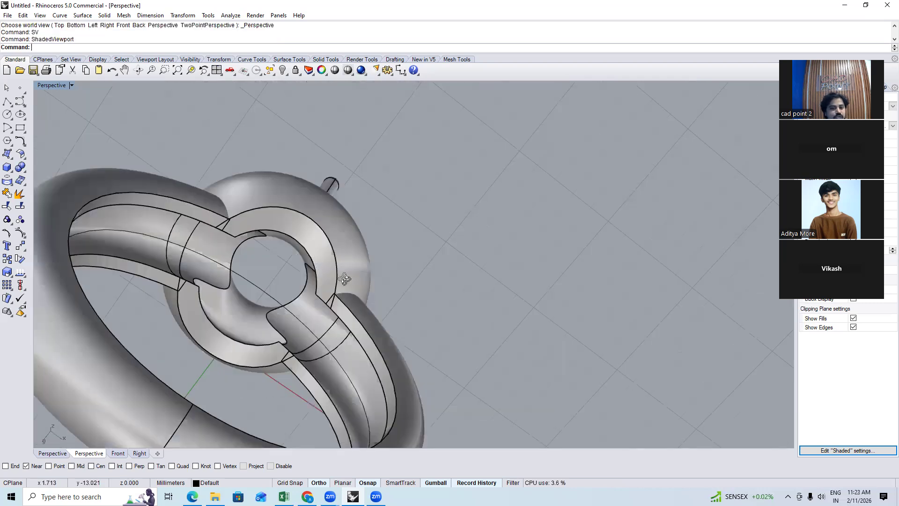
pyautogui.scroll(-3, 344, 279)
pyautogui.moveTo(354, 293); pyautogui.dragTo(354, 293, button='right')
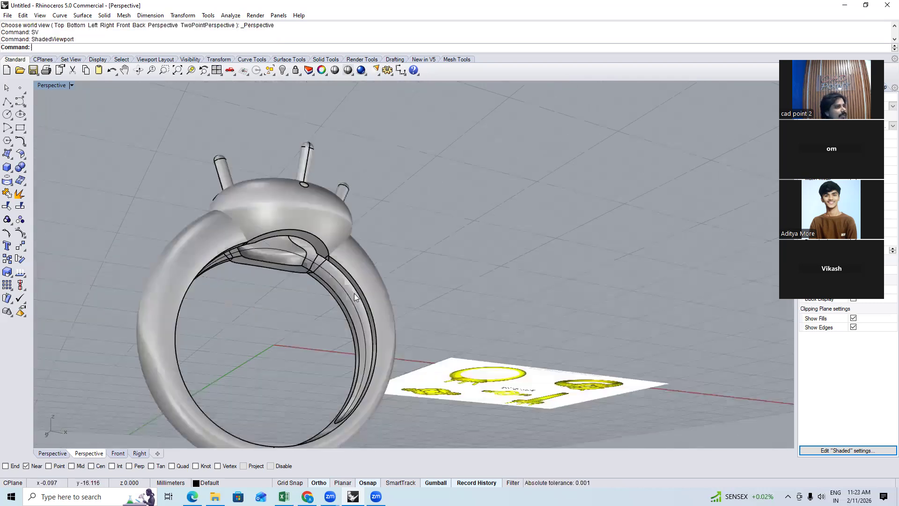
# Hide the reference picture frame in the top view
pyautogui.moveTo(471, 267); pyautogui.dragTo(477, 317, button='right')
pyautogui.press('F1')
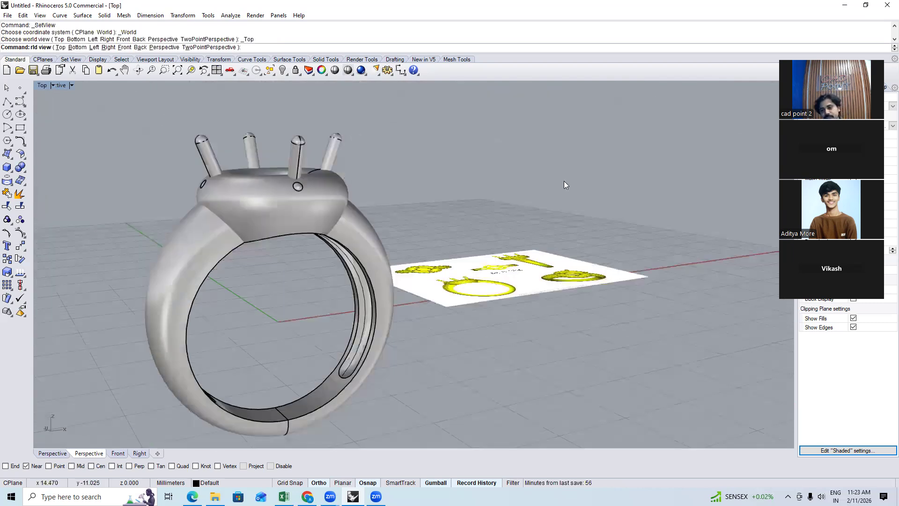
pyautogui.click(549, 191)
pyautogui.hotkey('ctrl', 'h')
pyautogui.scroll(8, 343, 241)
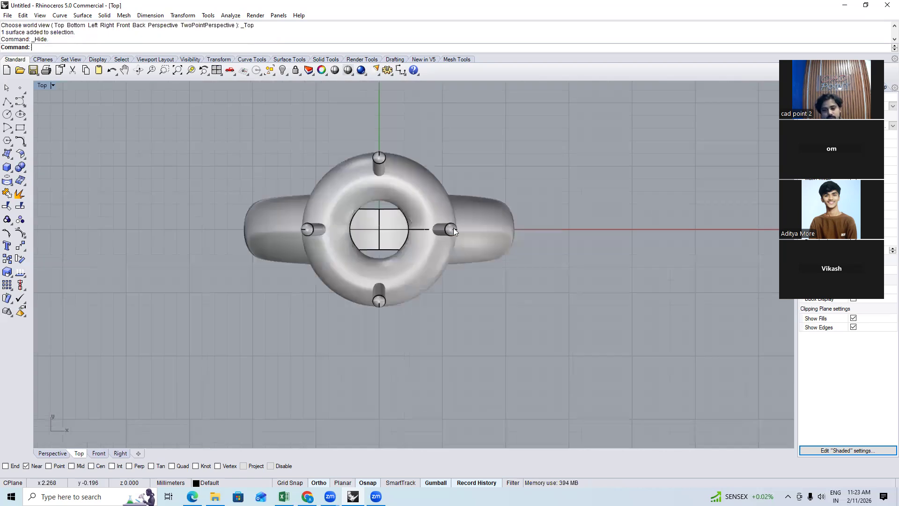
# Extract the outer surfaces of the ring head and one shank half as copies, with Copy set to Yes
pyautogui.press('F4')
pyautogui.hotkey('ctrl', 'e')
pyautogui.scroll(5, 439, 243)
pyautogui.moveTo(448, 230); pyautogui.dragTo(448, 231, button='right')
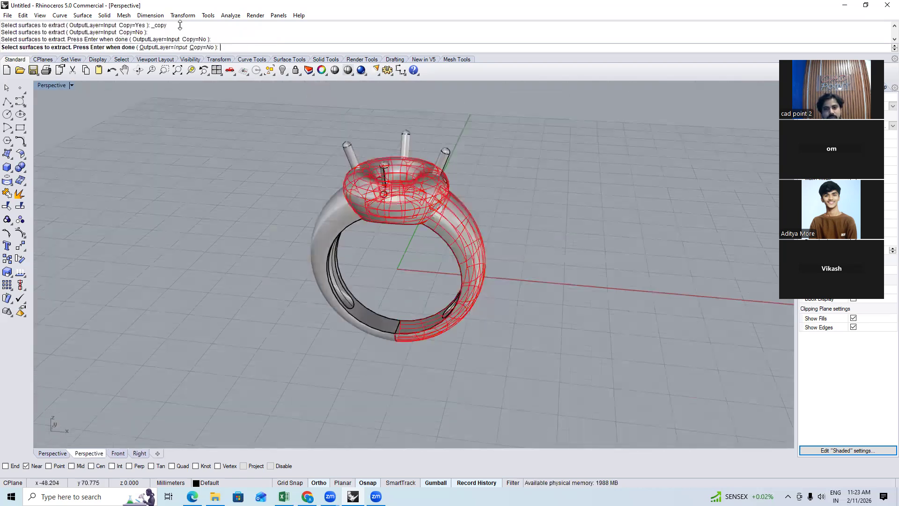
pyautogui.click(207, 47)
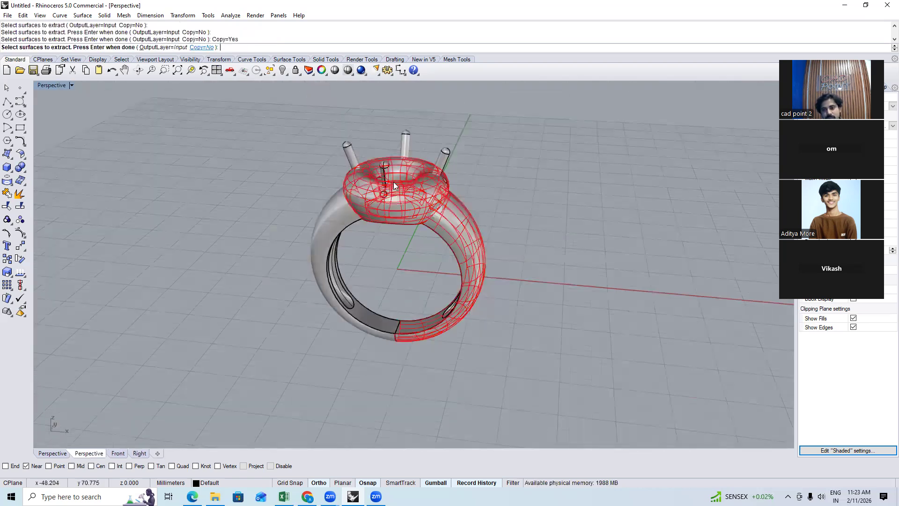
pyautogui.press('Return')
# Move the extracted surface copies 10 mm in the negative Y direction, clear of the original ring, in the top view
pyautogui.hotkey('ctrl', 'F1')
pyautogui.write('m')
pyautogui.press('Return')
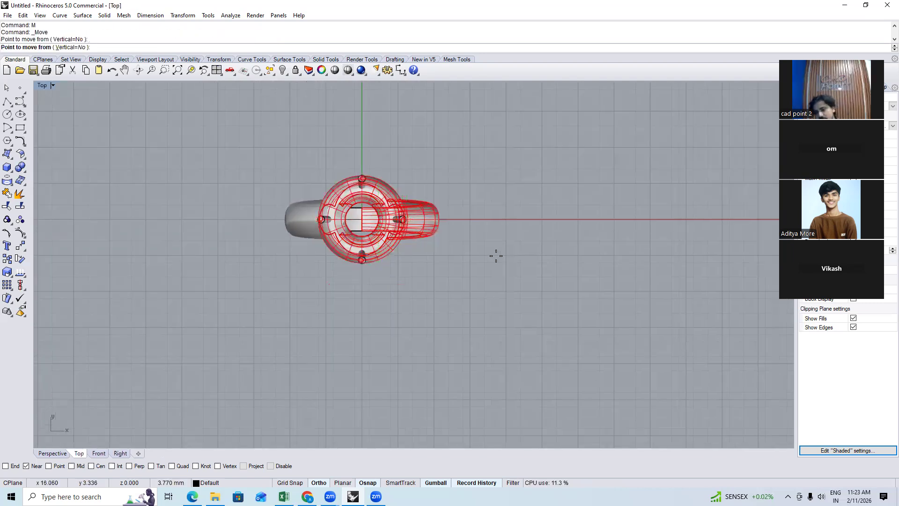
pyautogui.click(498, 314)
pyautogui.write('10')
pyautogui.press('Return')
pyautogui.click(490, 330)
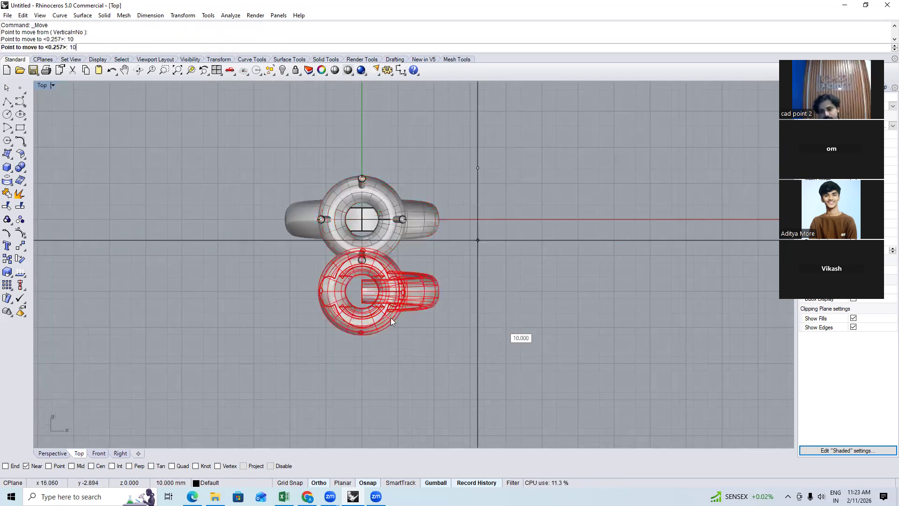
# Untrim the cut edges of the copied half shank and head surfaces to restore their full shapes
pyautogui.press('F4')
pyautogui.moveTo(390, 317); pyautogui.dragTo(410, 228, button='right')
pyautogui.scroll(5, 401, 224)
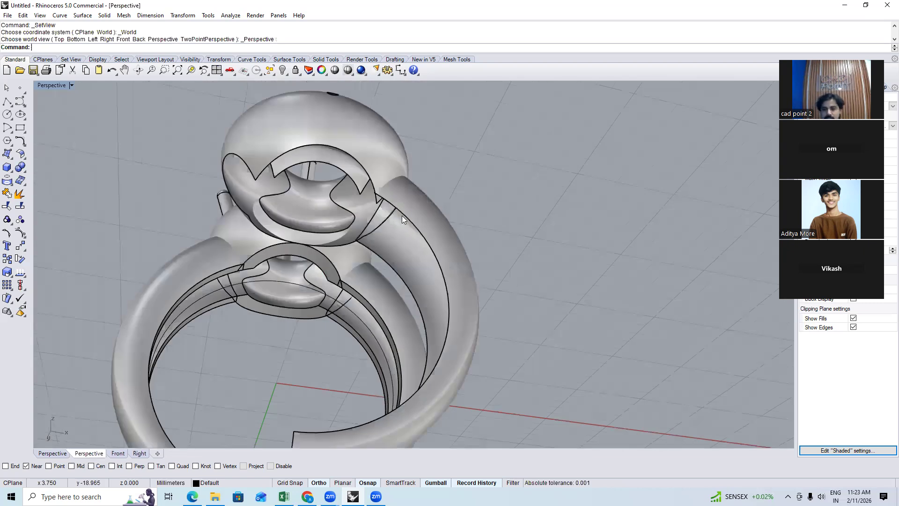
pyautogui.write('unt')
pyautogui.press('Return')
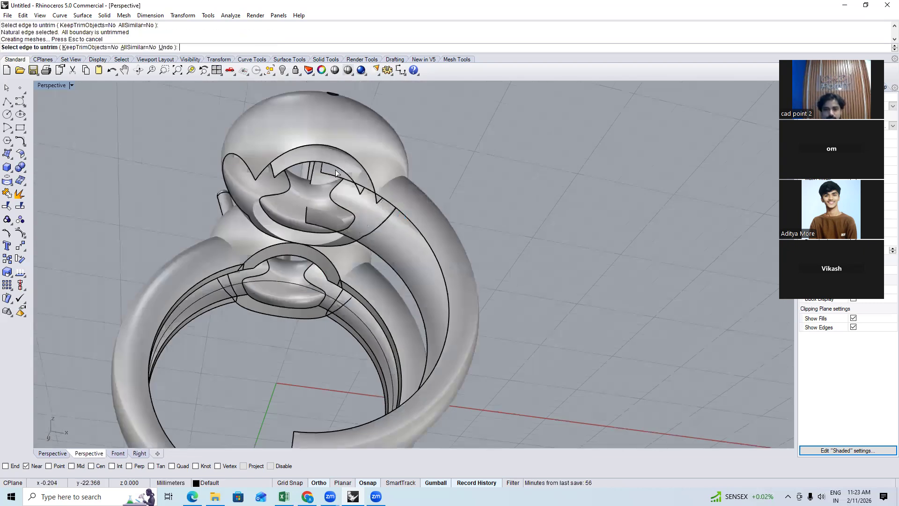
pyautogui.click(344, 168)
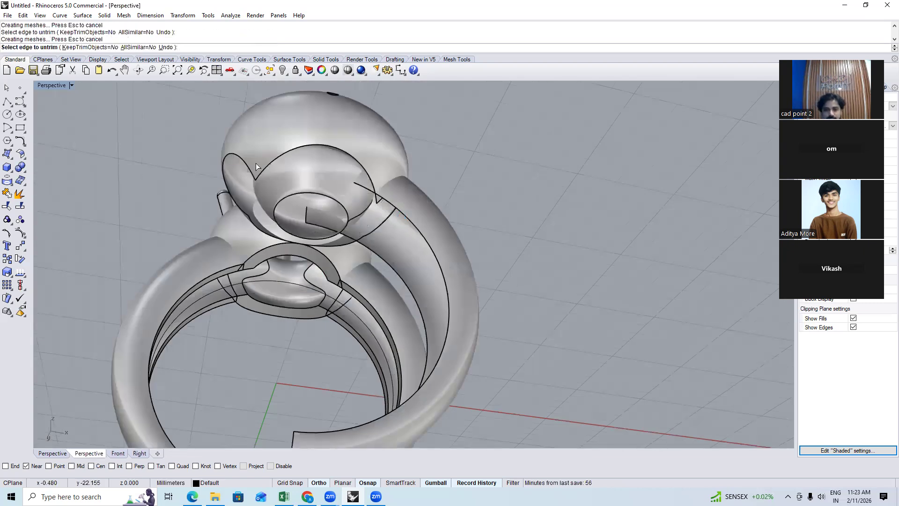
pyautogui.click(329, 210)
pyautogui.moveTo(427, 182); pyautogui.dragTo(399, 235, button='right')
pyautogui.press('Escape')
# Loft an inner surface between the two long inner edges of the copied half shank
pyautogui.write('lo')
pyautogui.press('Return')
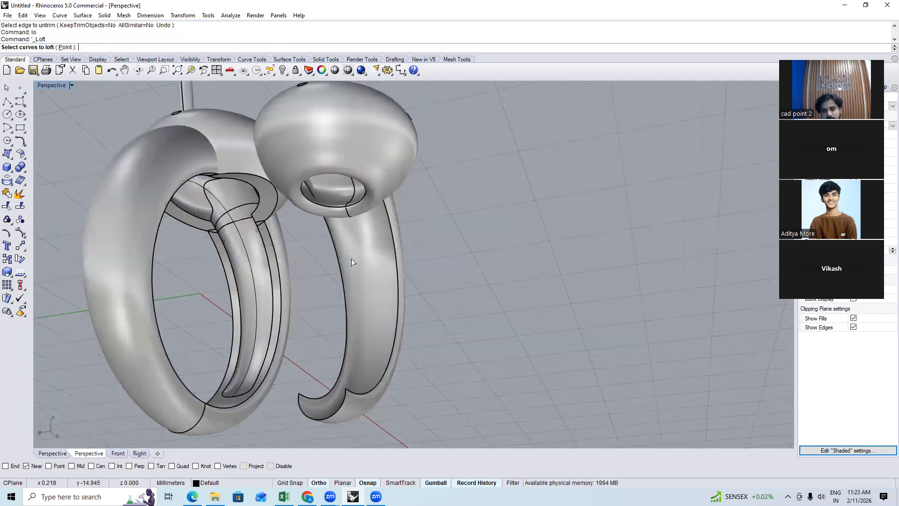
pyautogui.click(345, 282)
pyautogui.click(398, 283)
pyautogui.press('Return')
pyautogui.press('Return')
# Join the lofted inner surface with the copied half shank's outer surface
pyautogui.moveTo(446, 288); pyautogui.dragTo(324, 319)
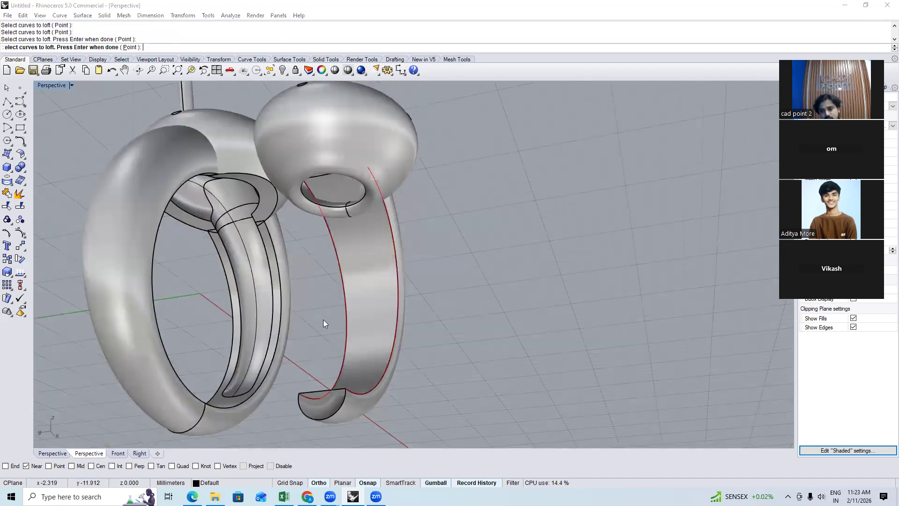
pyautogui.write('j')
pyautogui.press('Return')
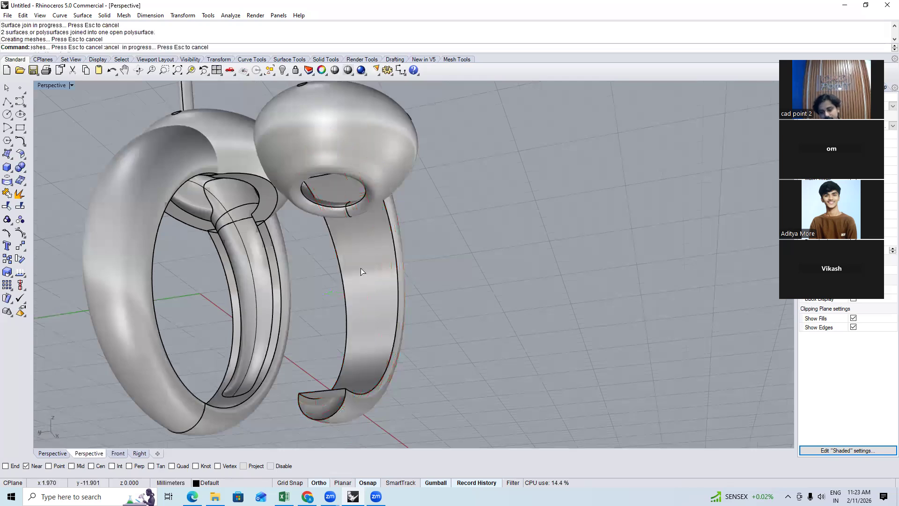
pyautogui.press('Return')
# Cap the open ends of the joined half shank to make it a closed solid
pyautogui.click(360, 271)
pyautogui.write('CAP')
pyautogui.press('Return')
pyautogui.press('Return')
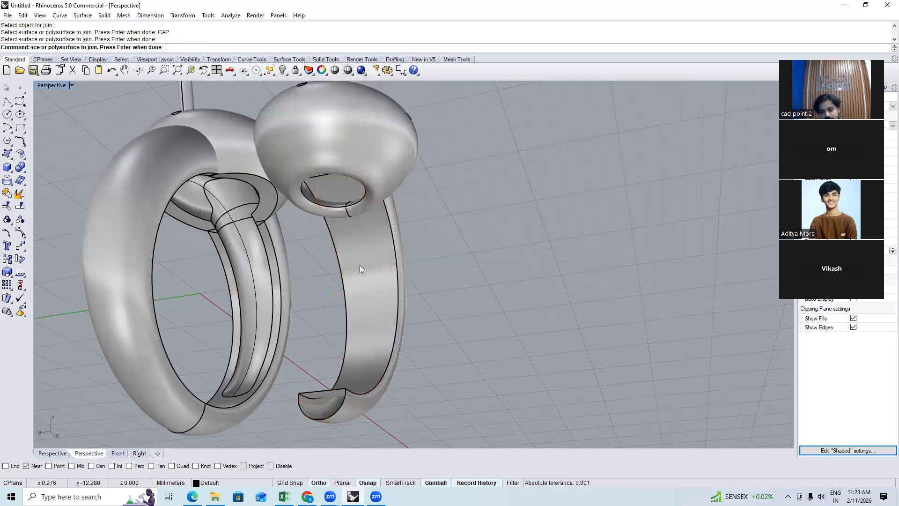
pyautogui.click(359, 265)
pyautogui.write('CAP')
pyautogui.press('Return')
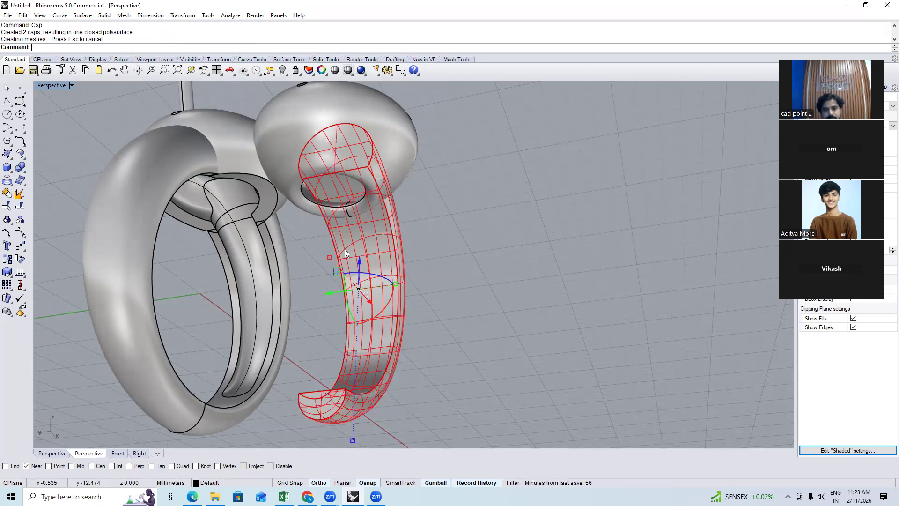
# Delete the original ring head and both original shank halves in the top view, keeping the four prongs
pyautogui.hotkey('ctrl', 'F1')
pyautogui.scroll(2, 347, 210)
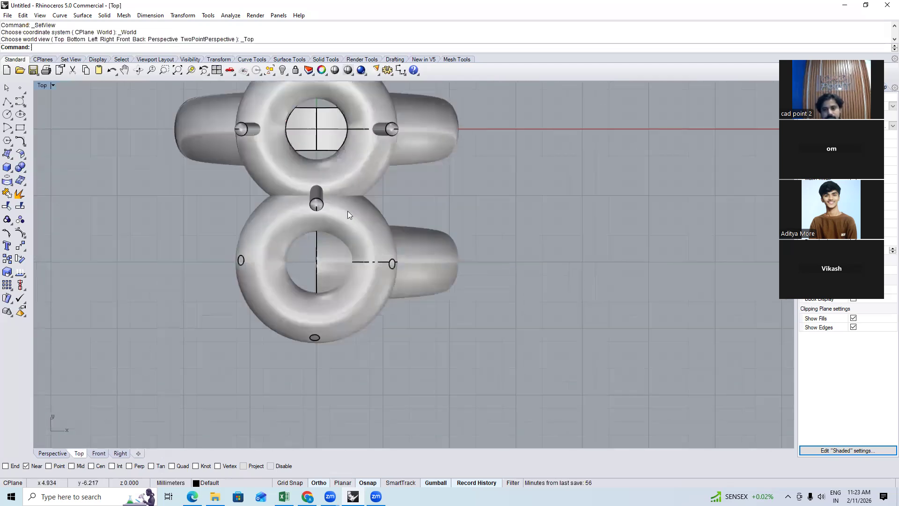
pyautogui.click(288, 163)
pyautogui.press('Delete')
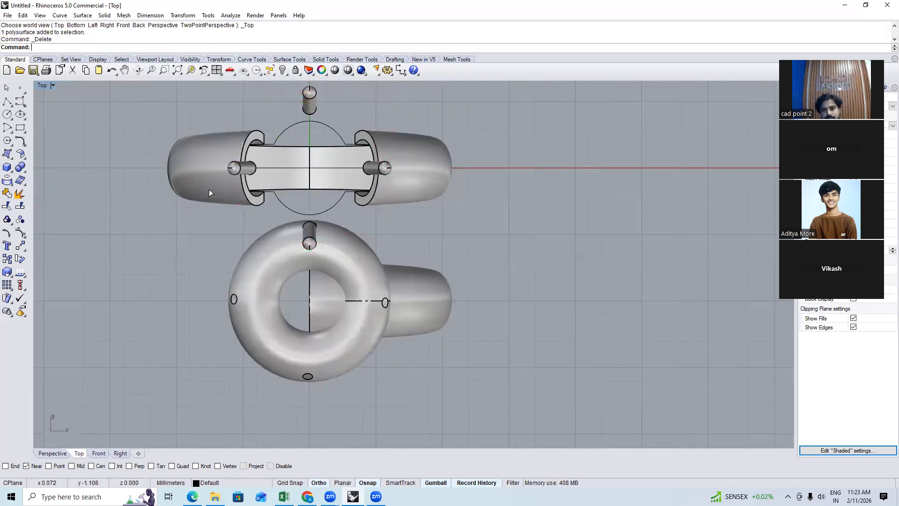
pyautogui.click(209, 189)
pyautogui.press('Delete')
pyautogui.click(350, 155)
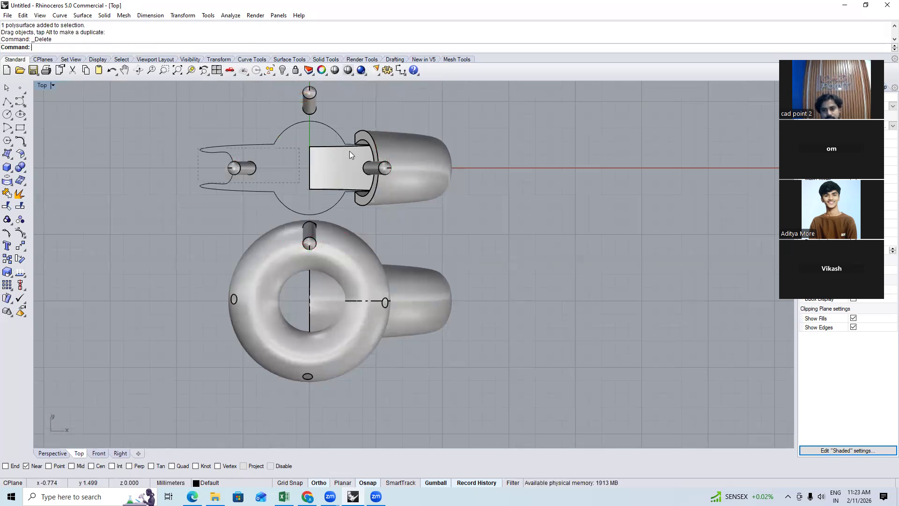
pyautogui.press('Delete')
# Move the rebuilt head and half shank 10 mm in the positive Y direction, back into place at the prongs
pyautogui.moveTo(501, 330); pyautogui.dragTo(410, 287)
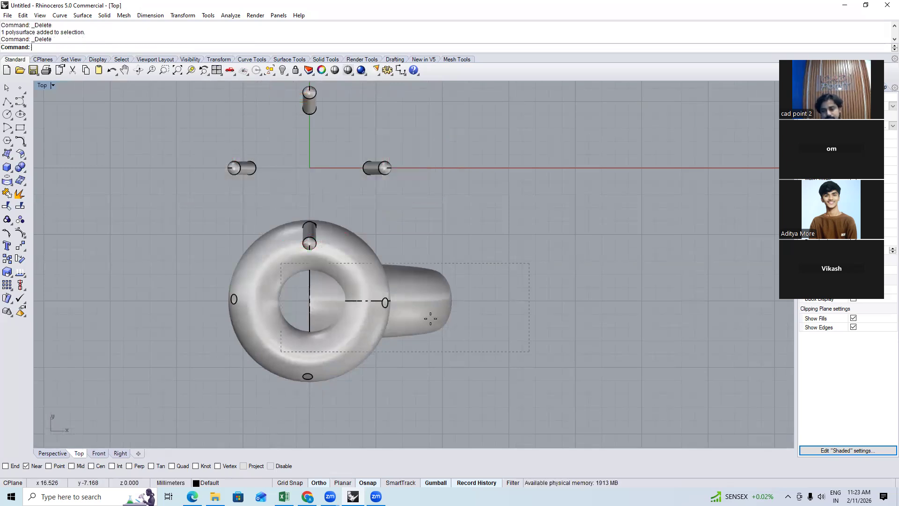
pyautogui.scroll(-4, 435, 268)
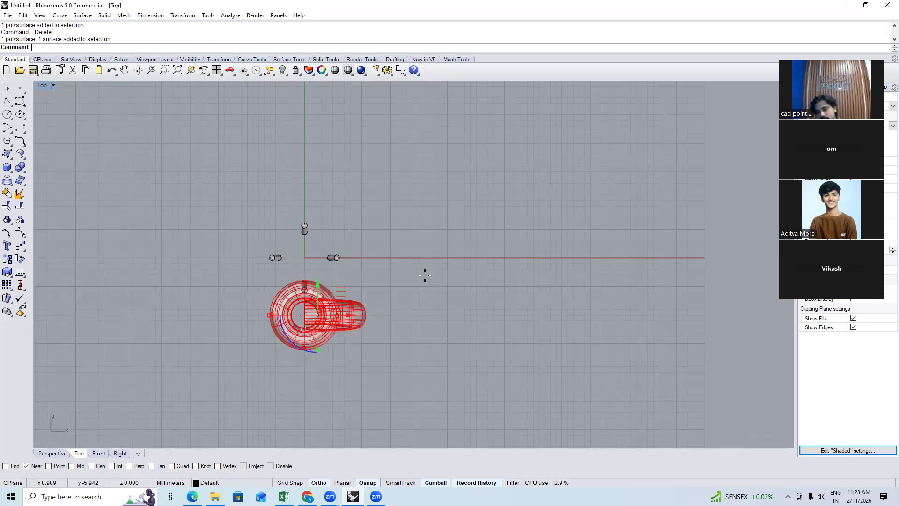
pyautogui.write('m')
pyautogui.press('Return')
pyautogui.click(425, 270)
pyautogui.write('10')
pyautogui.press('Return')
pyautogui.click(353, 256)
pyautogui.scroll(2, 353, 257)
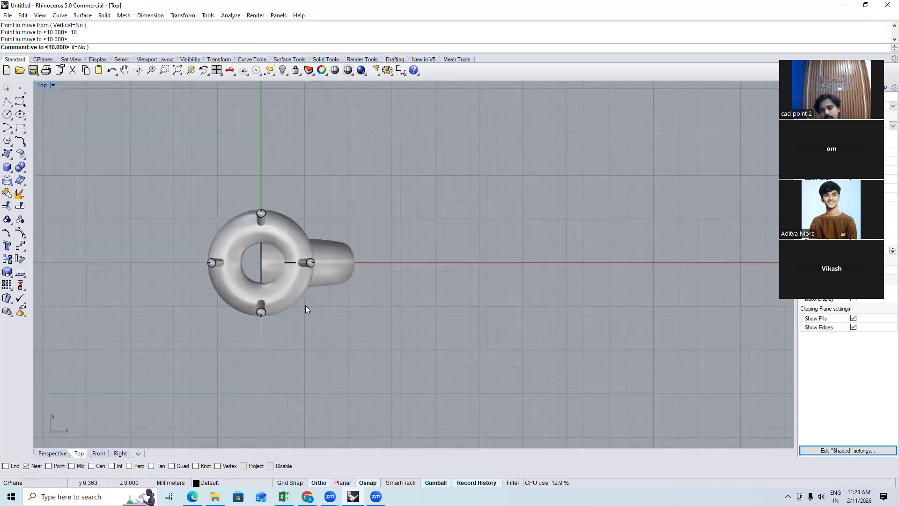
# Mirror the solid half shank across the vertical centre axis through the origin to complete the band
pyautogui.write('M')
pyautogui.press('Escape')
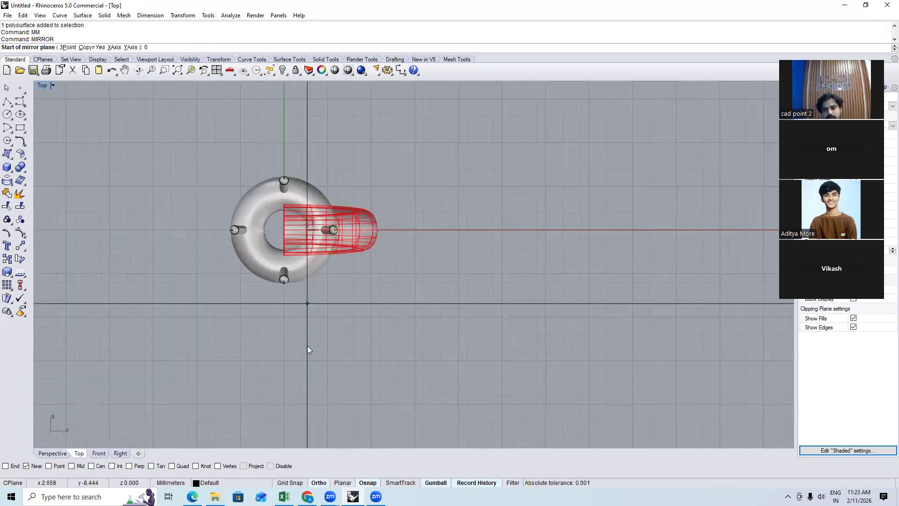
# Draw a 16.5 mm diameter circle centred on the origin in the front view
pyautogui.hotkey('ctrl', 'F2')
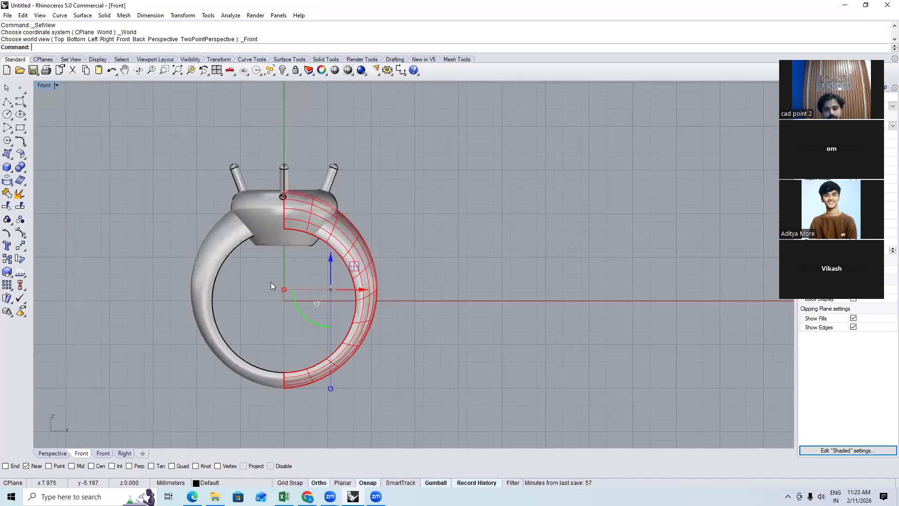
pyautogui.hotkey('ctrl', 'alt', 'w')
pyautogui.click(7, 114)
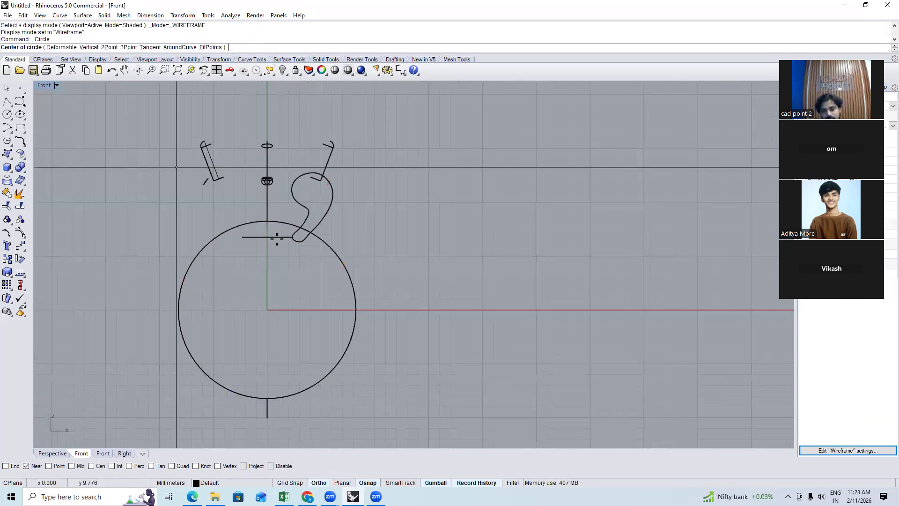
pyautogui.write('0')
pyautogui.press('Return')
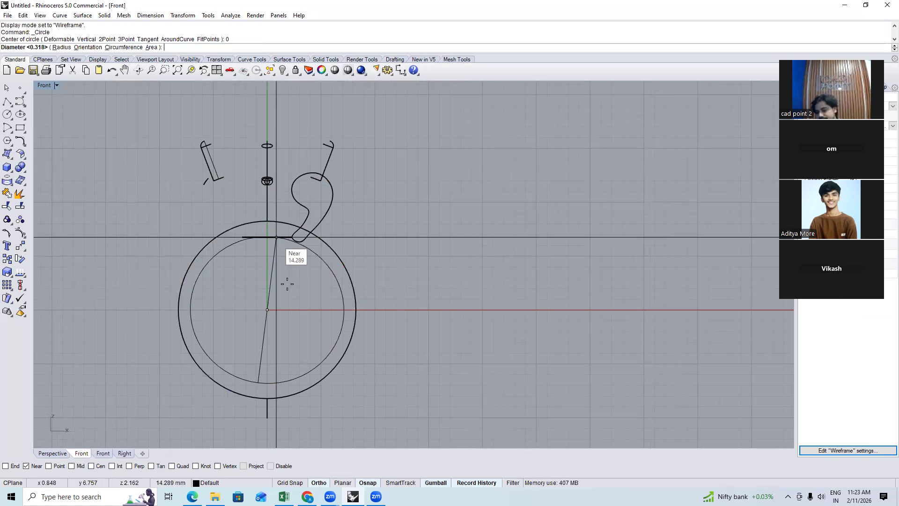
pyautogui.write('16.5')
pyautogui.press('Return')
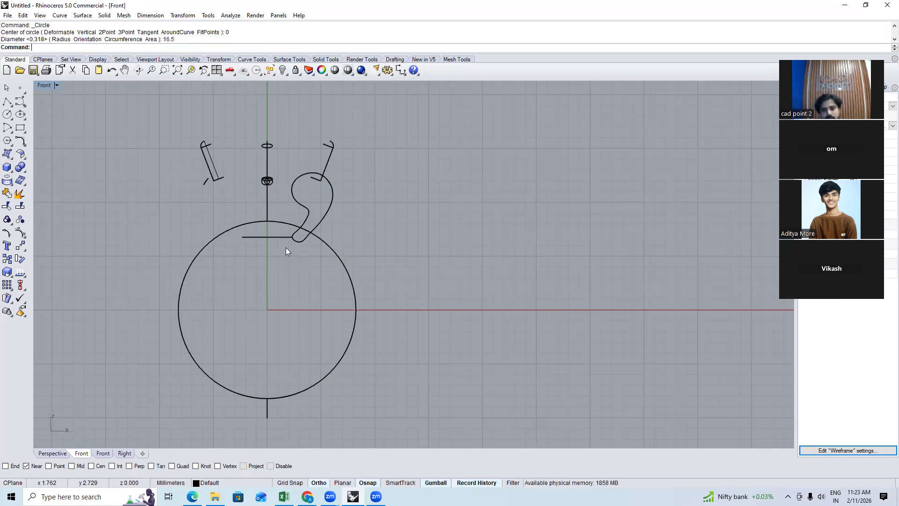
# Extrude the finger-size circle to both sides, about 10 mm each way, into a solid cylinder running through the ring
pyautogui.click(276, 221)
pyautogui.write('sv')
pyautogui.press('Return')
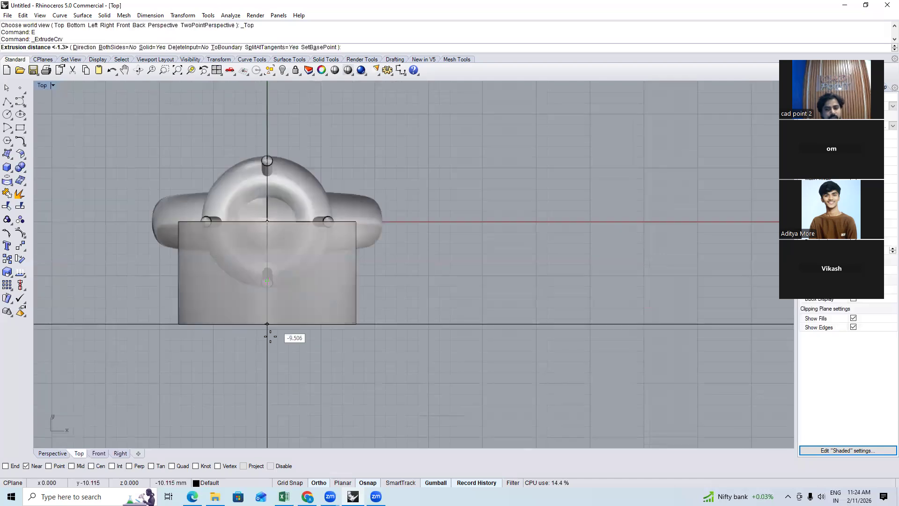
pyautogui.click(273, 327)
pyautogui.hotkey('ctrl', 'F4')
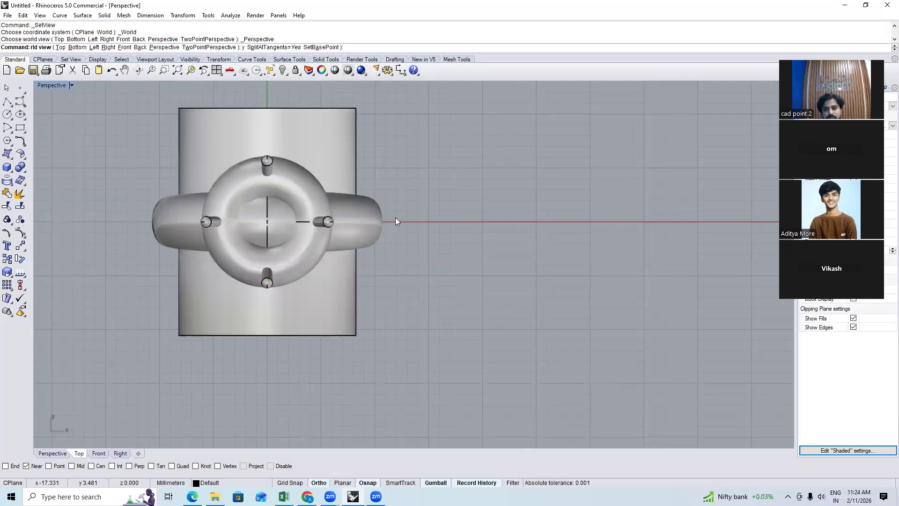
# Subtract the cylinder from the ring's head and shank with a Boolean difference and delete the cylinder
pyautogui.write('B')
pyautogui.press('Return')
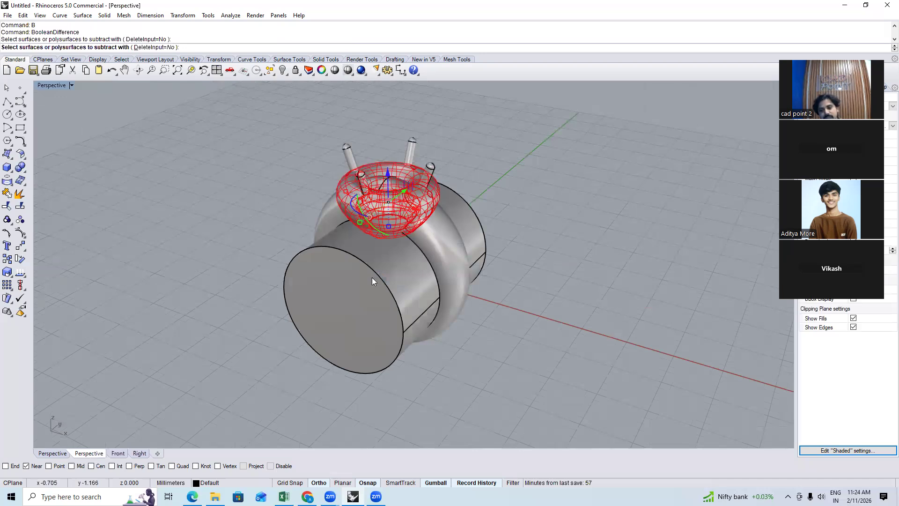
pyautogui.click(373, 280)
pyautogui.press('Return')
pyautogui.click(410, 257)
pyautogui.press('Delete')
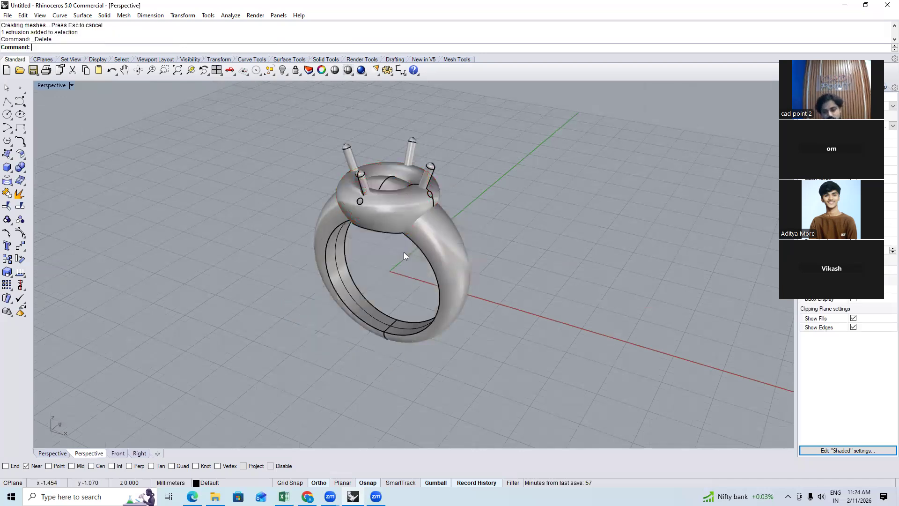
# Create a slanted cutting plane in the front view from the origin up through the prong on the positive X side
pyautogui.hotkey('ctrl', 'F2')
pyautogui.click(404, 251)
pyautogui.write('CP')
pyautogui.press('Return')
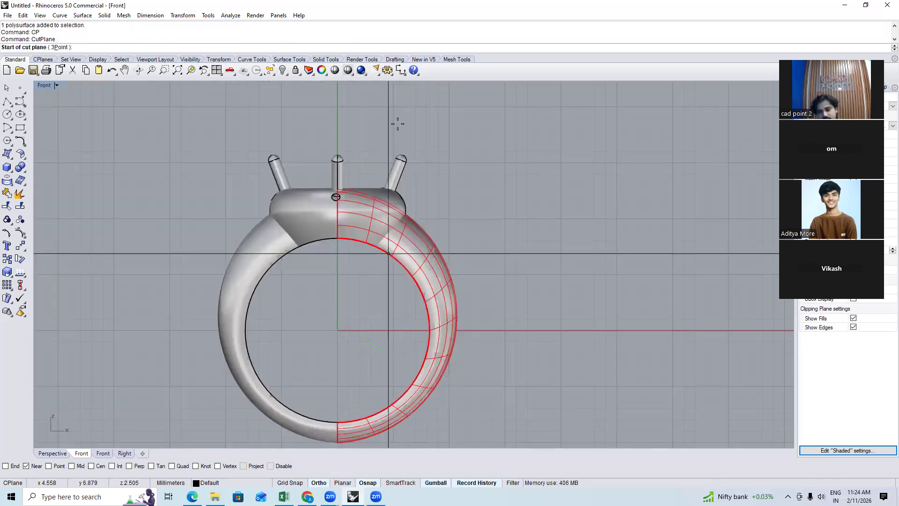
pyautogui.write('0')
pyautogui.press('Return')
pyautogui.press('F8')
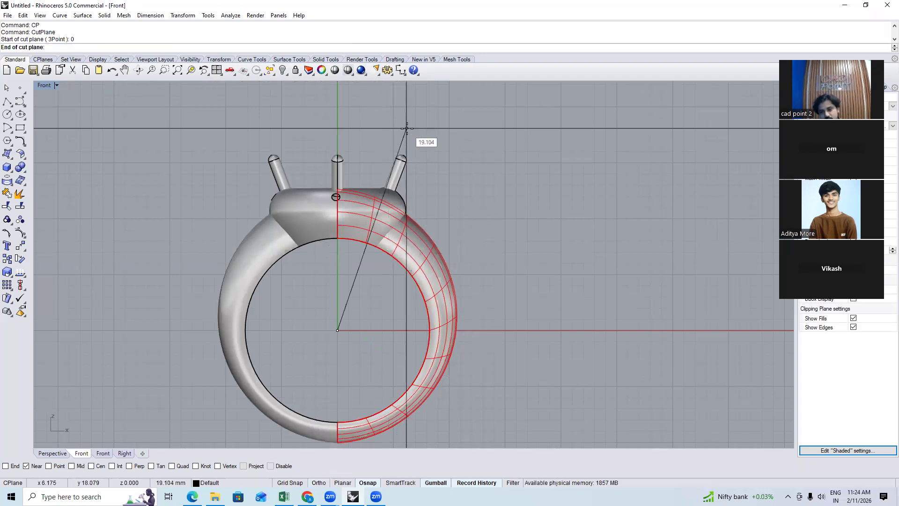
pyautogui.click(398, 147)
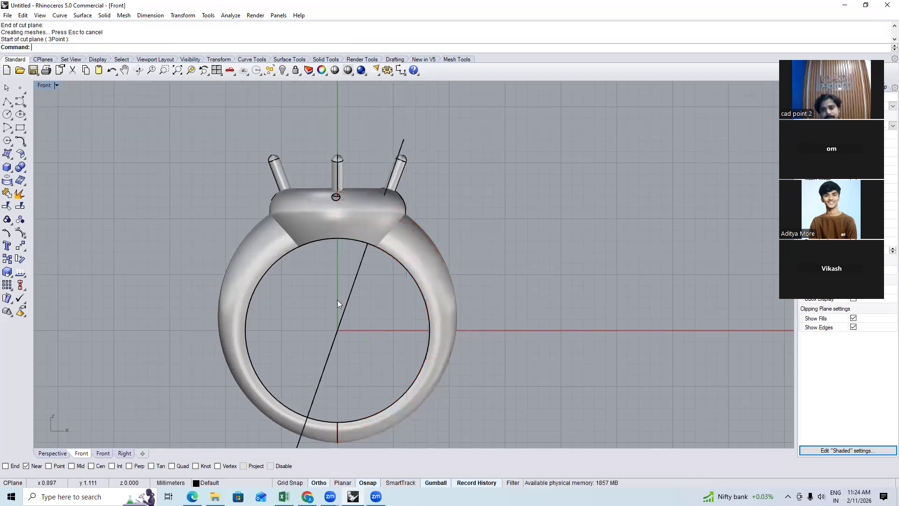
# Mirror the slanted cutting plane across the vertical axis through the origin
pyautogui.click(346, 302)
pyautogui.write('MM')
pyautogui.press('Return')
pyautogui.scroll(-2, 344, 300)
pyautogui.write('0')
pyautogui.press('Return')
pyautogui.click(371, 195)
# Trim the two crossing planes against each other, removing their parts below the origin to leave a V shape
pyautogui.scroll(2, 357, 319)
pyautogui.moveTo(357, 320); pyautogui.dragTo(309, 334)
pyautogui.write('TR')
pyautogui.press('Return')
pyautogui.moveTo(370, 345); pyautogui.dragTo(317, 362)
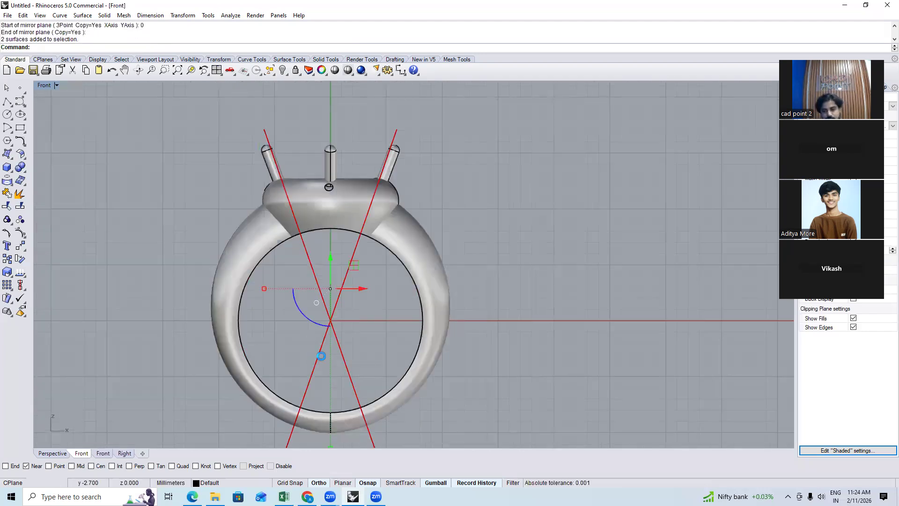
# Boolean split both shank halves with the two slanted planes
pyautogui.press('F4')
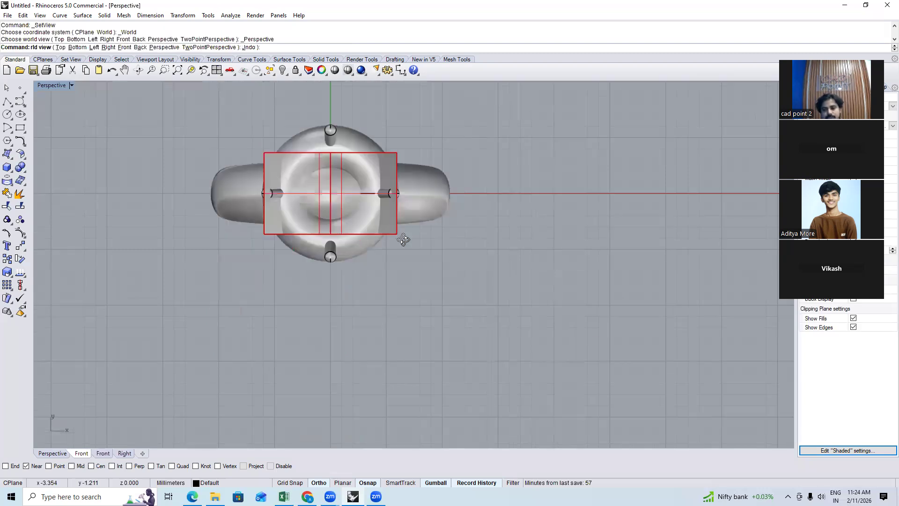
pyautogui.moveTo(403, 238); pyautogui.dragTo(382, 117, button='right')
pyautogui.click(231, 235)
pyautogui.write('bs')
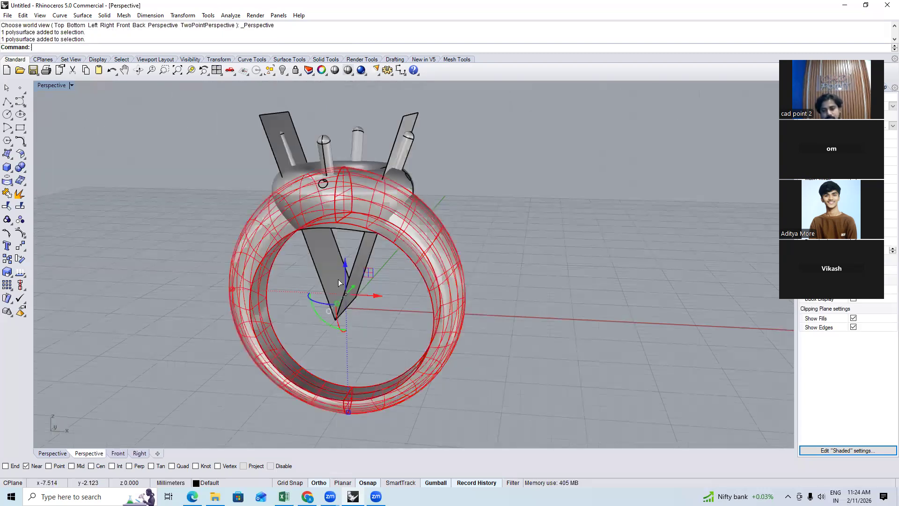
pyautogui.press('Return')
pyautogui.click(361, 283)
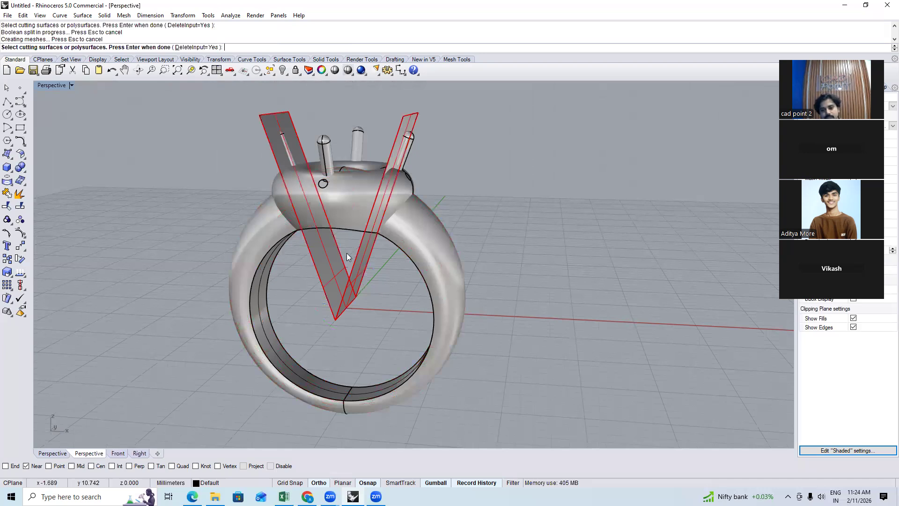
# Delete the two cutting planes and the split-off shank pieces inside the ring head
pyautogui.click(302, 231)
pyautogui.press('Delete')
pyautogui.moveTo(302, 232); pyautogui.dragTo(300, 227, button='right')
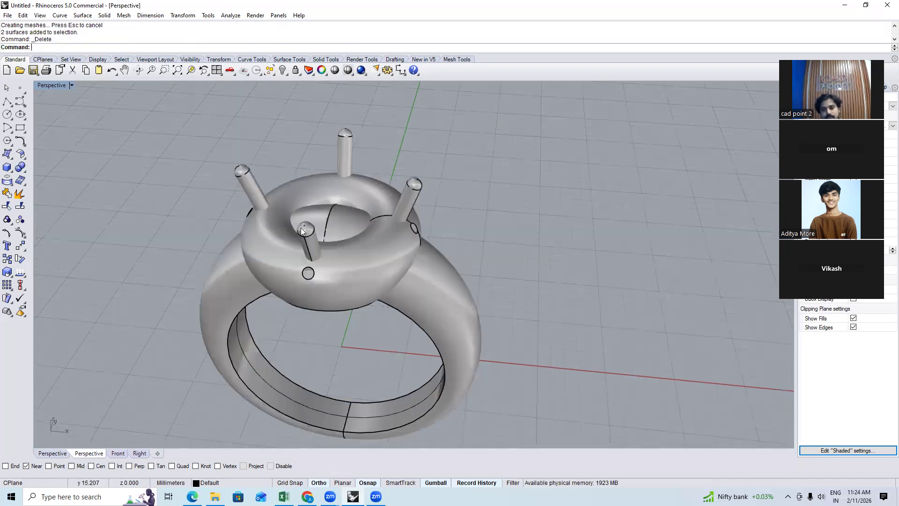
pyautogui.scroll(3, 328, 239)
pyautogui.moveTo(365, 247); pyautogui.dragTo(322, 212, button='right')
pyautogui.scroll(-3, 321, 213)
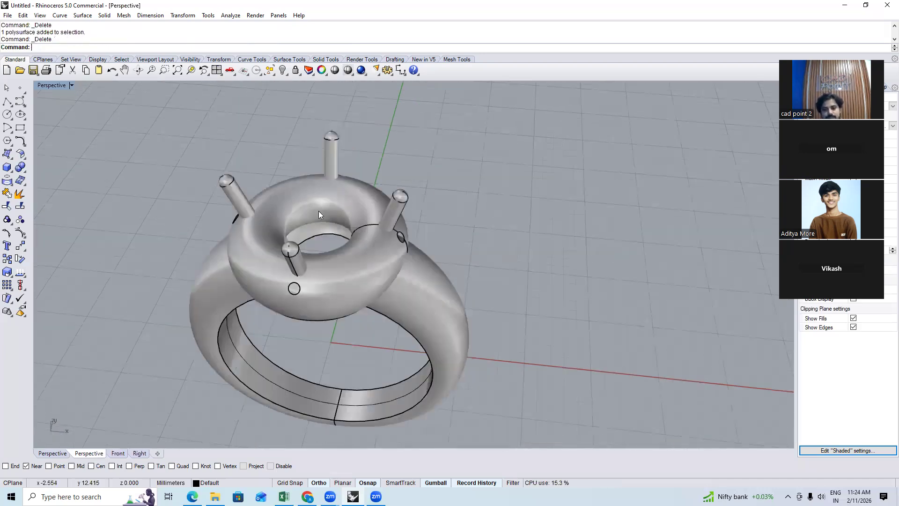
# Untrim the leftover circular prong hole edges on the outside of the ring head
pyautogui.scroll(4, 318, 210)
pyautogui.write('untrim')
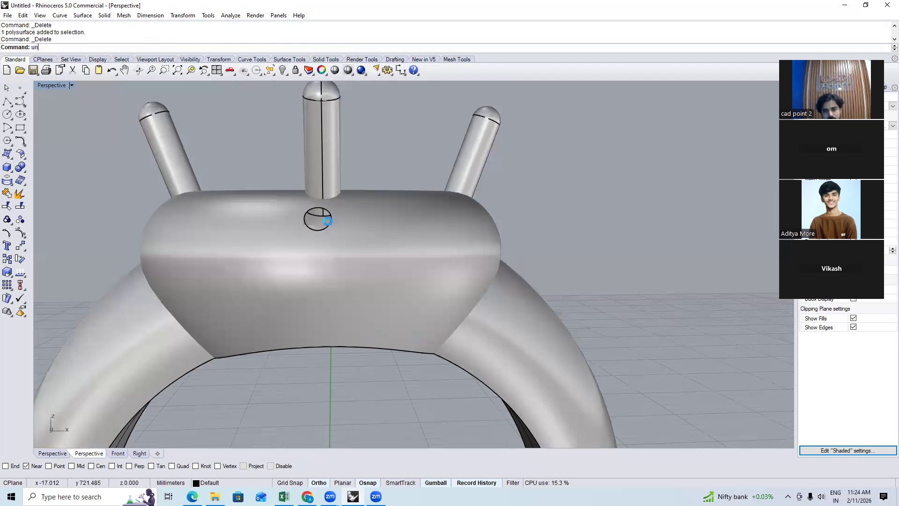
pyautogui.press('Return')
pyautogui.moveTo(422, 227); pyautogui.dragTo(250, 256, button='right')
pyautogui.scroll(-3, 429, 244)
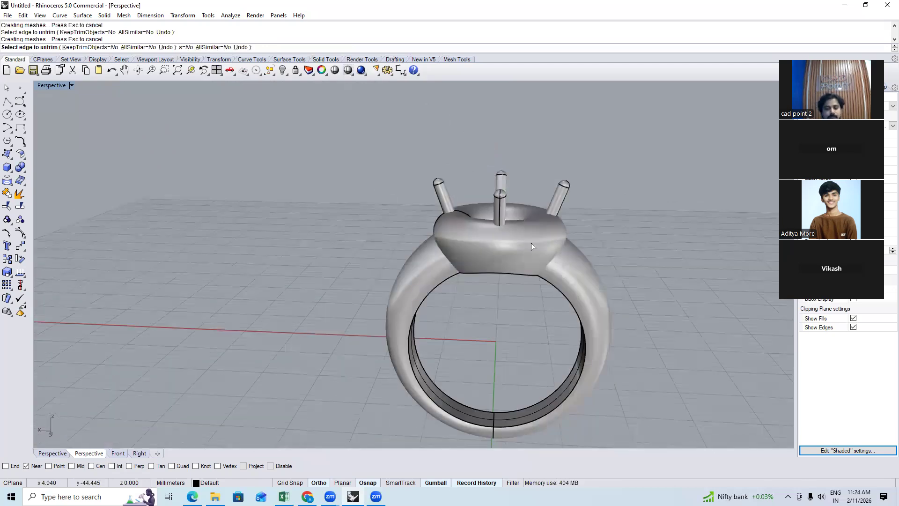
# Examine the cleaned-up head, prongs and shank joints from below, above and the front
pyautogui.press('F2')
pyautogui.press('F4')
pyautogui.moveTo(422, 321); pyautogui.dragTo(472, 216, button='right')
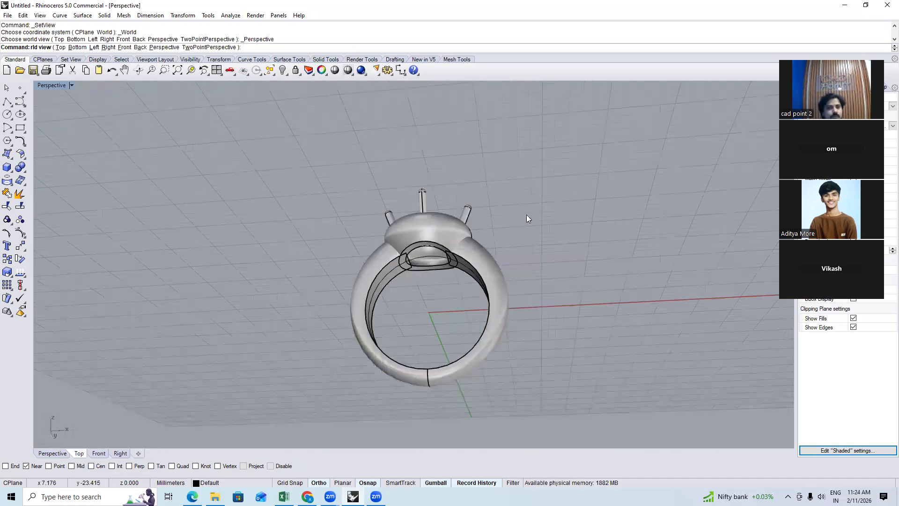
pyautogui.moveTo(509, 317); pyautogui.dragTo(391, 263, button='right')
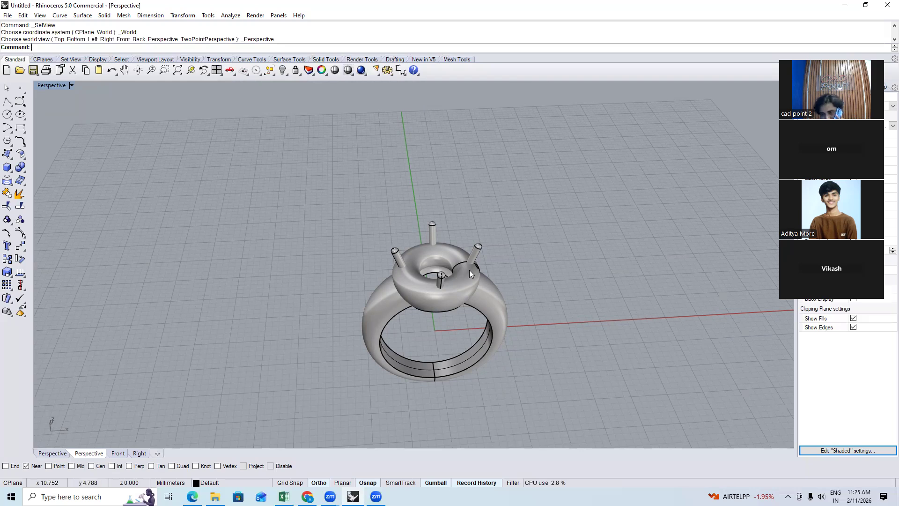
pyautogui.scroll(5, 469, 269)
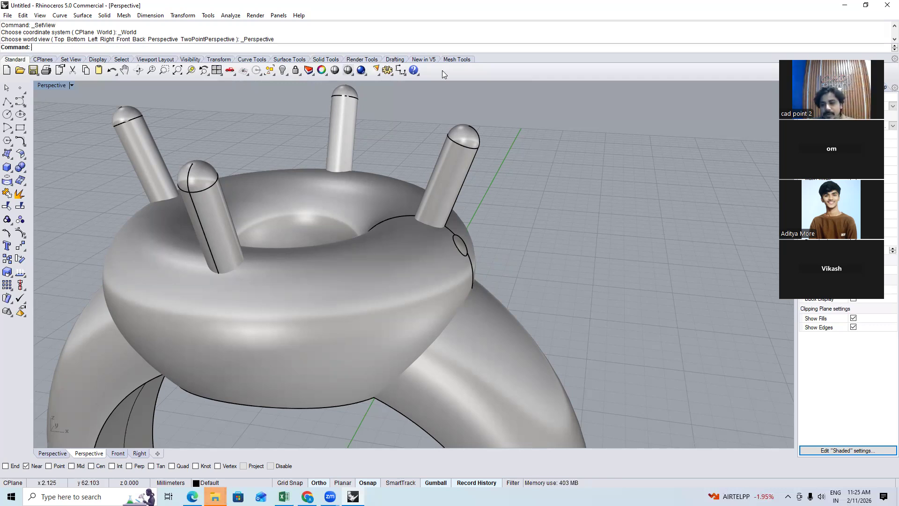
pyautogui.press('F2')
pyautogui.scroll(-6, 492, 268)
pyautogui.press('F1')
pyautogui.press('F4')
pyautogui.moveTo(455, 246); pyautogui.dragTo(438, 237, button='right')
# Extract a copy of the outer surface of the half shank on the positive X side in the shaded top view
pyautogui.press('F1')
pyautogui.write('SV')
pyautogui.press('Return')
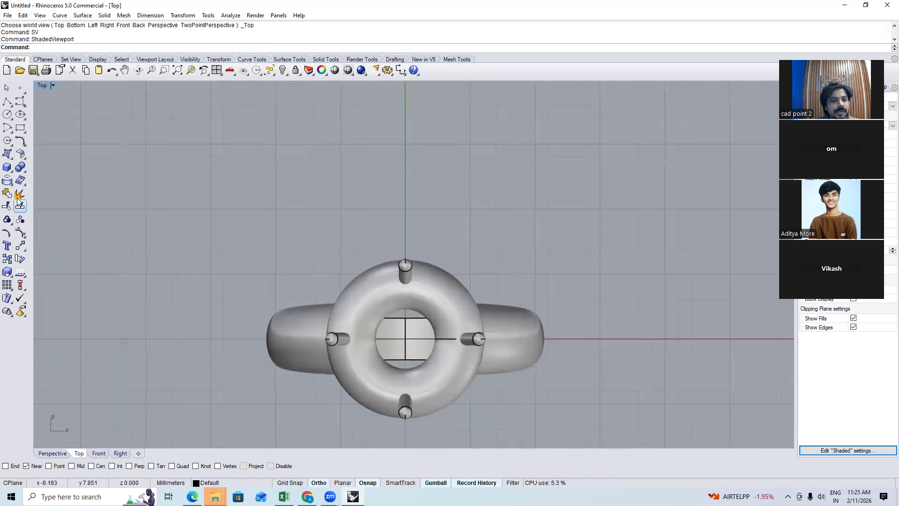
pyautogui.click(18, 197)
pyautogui.scroll(-2, 525, 285)
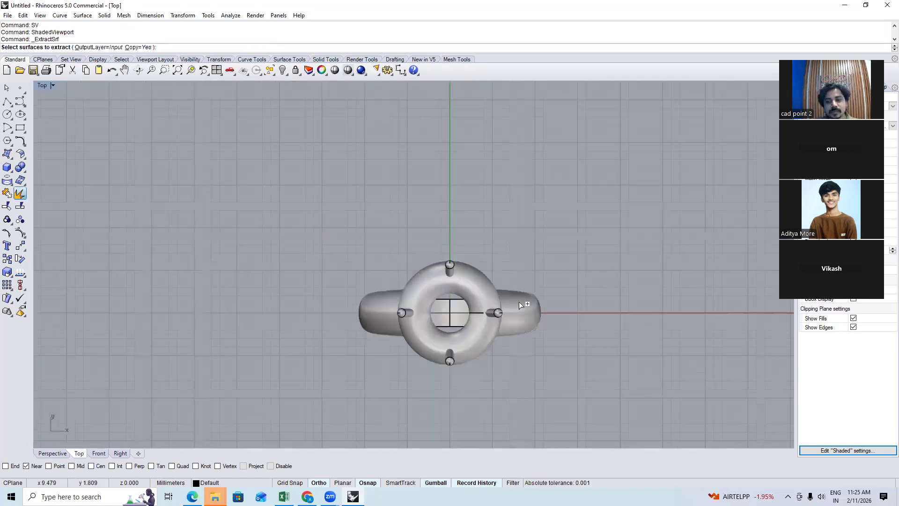
pyautogui.click(519, 304)
pyautogui.scroll(2, 443, 237)
pyautogui.scroll(-1, 471, 241)
pyautogui.press('Return')
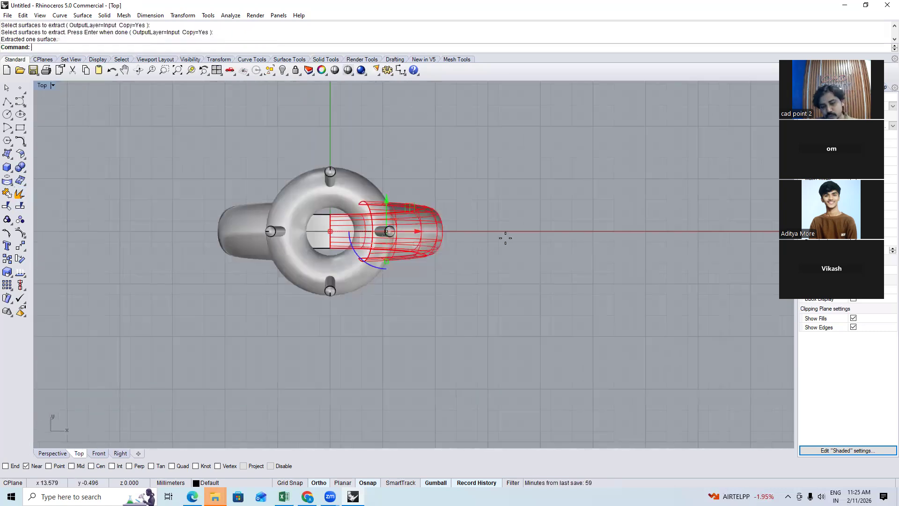
# Move the extracted shank surface 10 mm in the negative Y direction, clear of the ring
pyautogui.write('M')
pyautogui.press('Return')
pyautogui.click(506, 219)
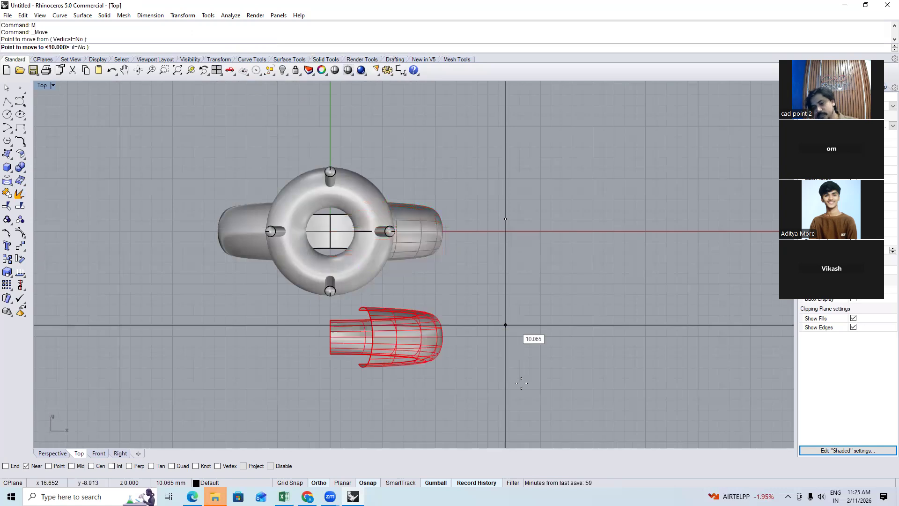
pyautogui.write('5')
pyautogui.press('Return')
pyautogui.write('10')
pyautogui.press('Return')
pyautogui.click(516, 381)
pyautogui.click(479, 322)
# Untrim the head-side end of the extracted half-shank surface
pyautogui.hotkey('ctrl', 'F4')
pyautogui.moveTo(386, 325); pyautogui.dragTo(509, 312, button='right')
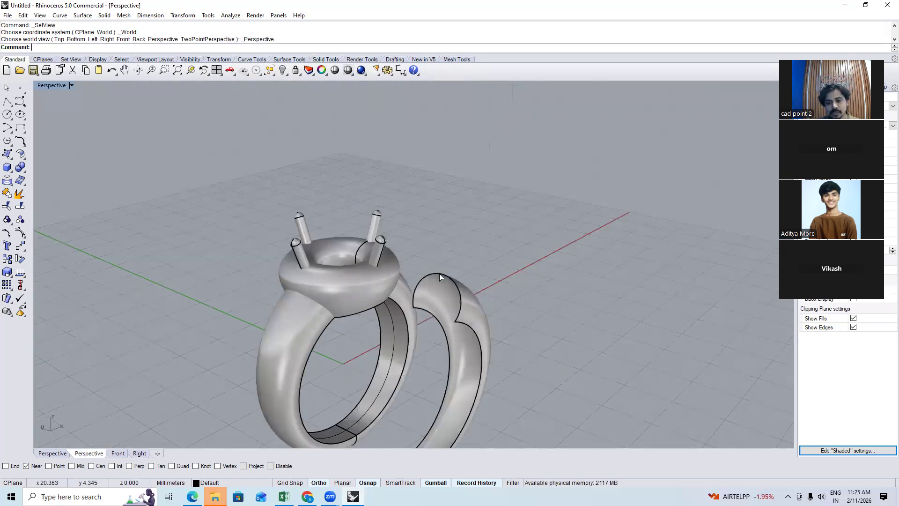
pyautogui.write('untrim')
pyautogui.press('Return')
pyautogui.scroll(-3, 439, 274)
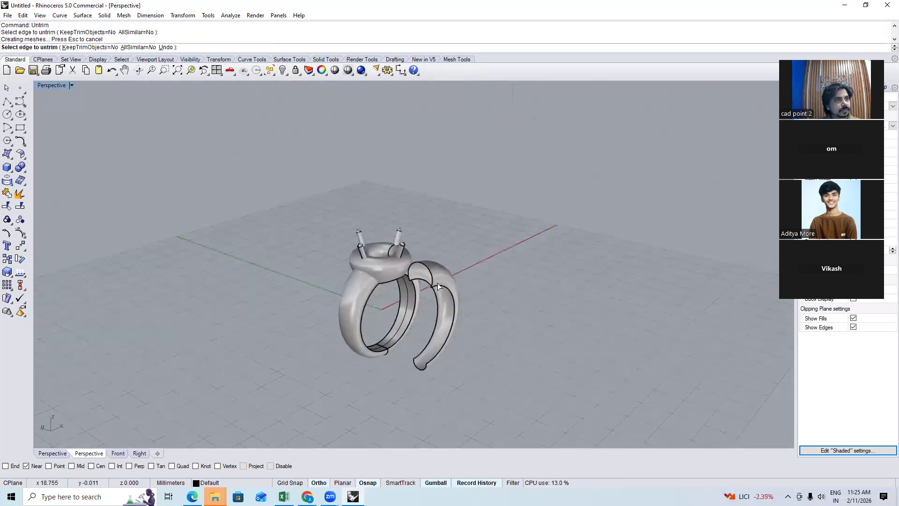
# Offset the extracted shank surface 0.6 mm inward without making a solid, and delete the original surface
pyautogui.click(442, 270)
pyautogui.scroll(3, 445, 269)
pyautogui.write('O')
pyautogui.press('Return')
pyautogui.write('FlipAll')
pyautogui.press('Return')
pyautogui.click(236, 47)
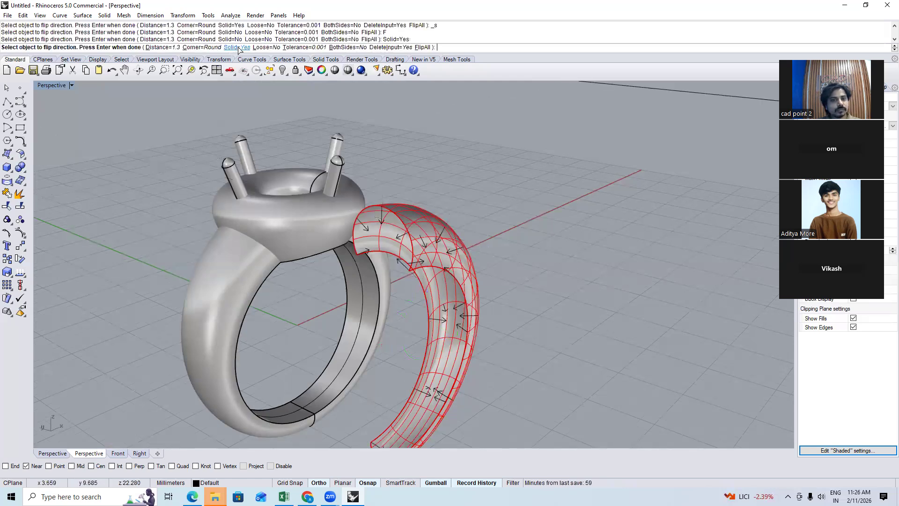
pyautogui.write('.6')
pyautogui.press('Return')
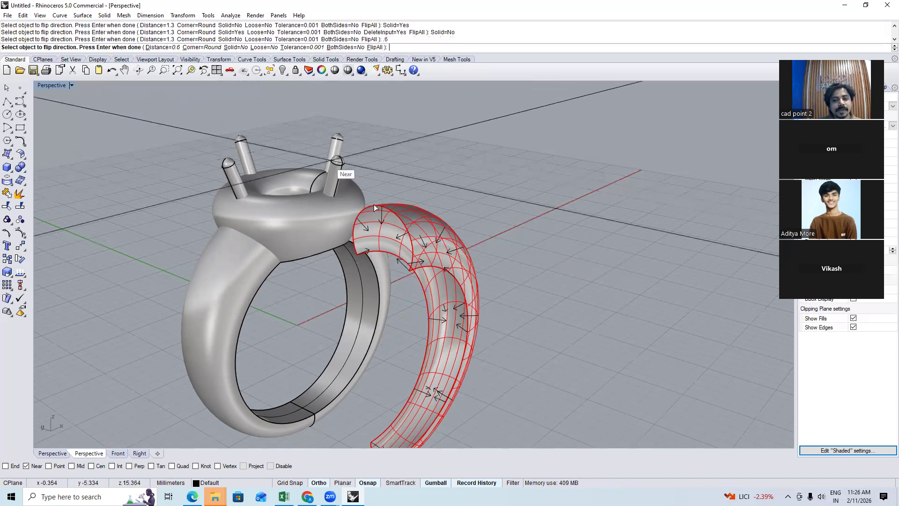
pyautogui.press('Return')
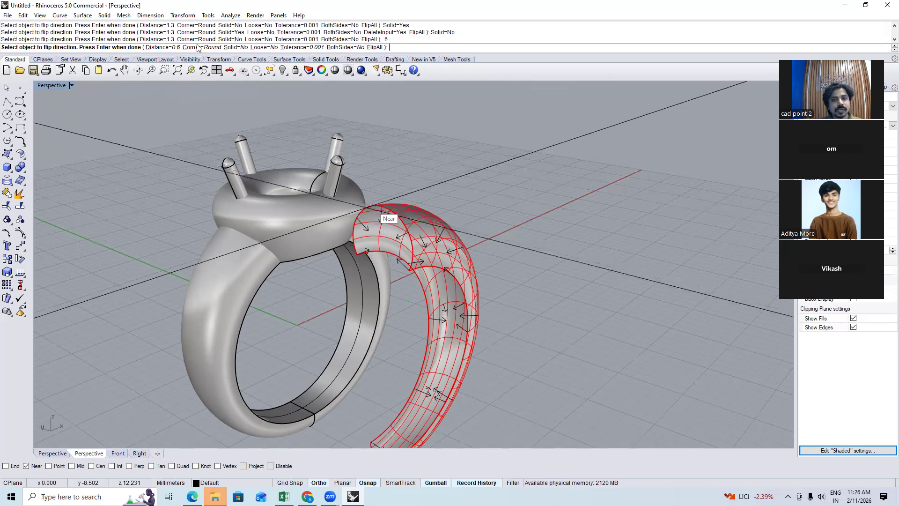
pyautogui.click(441, 252)
pyautogui.press('Delete')
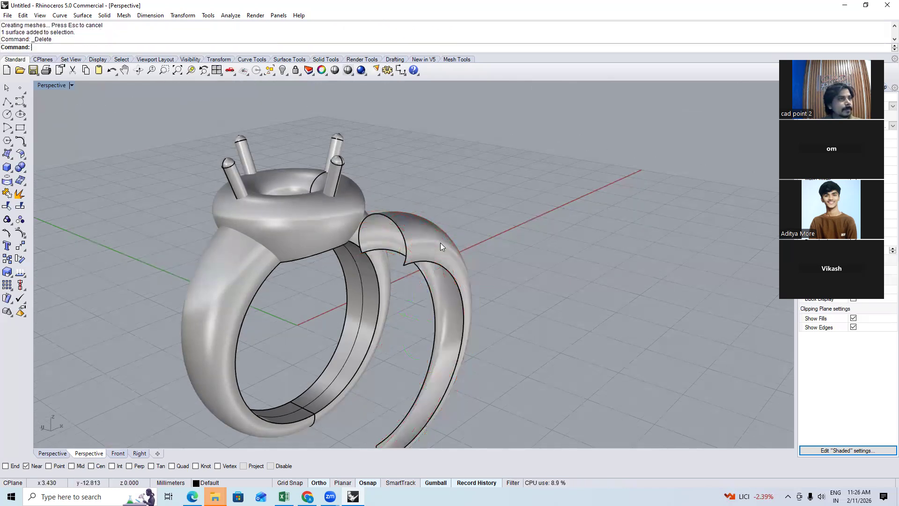
# Move the solid half shank on the positive X side in the negative Y direction, over the offset surface
pyautogui.click(372, 296)
pyautogui.scroll(5, 378, 263)
pyautogui.hotkey('ctrl', 'F1')
pyautogui.write('m')
pyautogui.press('Return')
pyautogui.click(429, 204)
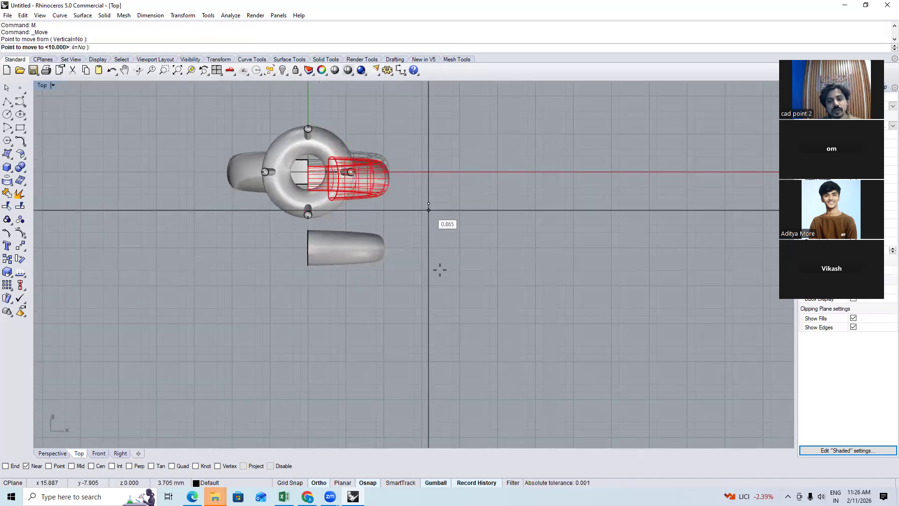
pyautogui.click(442, 297)
pyautogui.press('Escape')
pyautogui.hotkey('ctrl', 'F3')
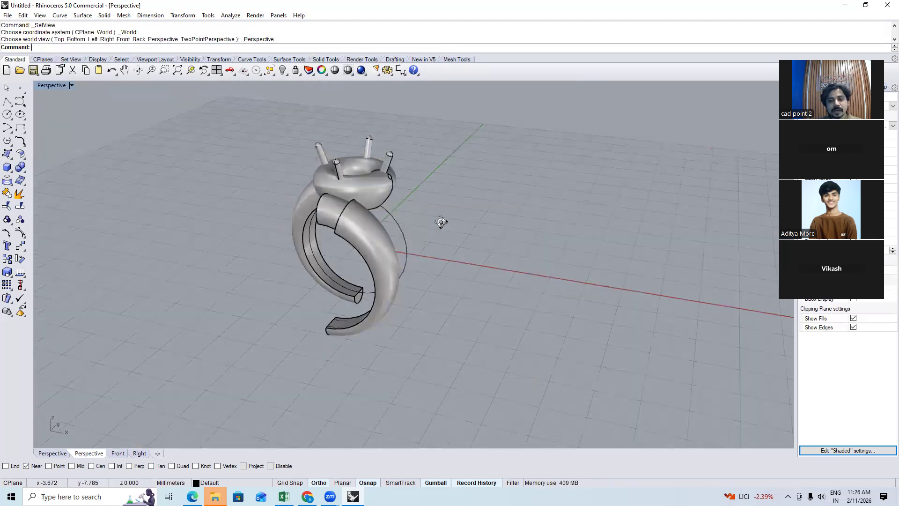
pyautogui.scroll(5, 372, 242)
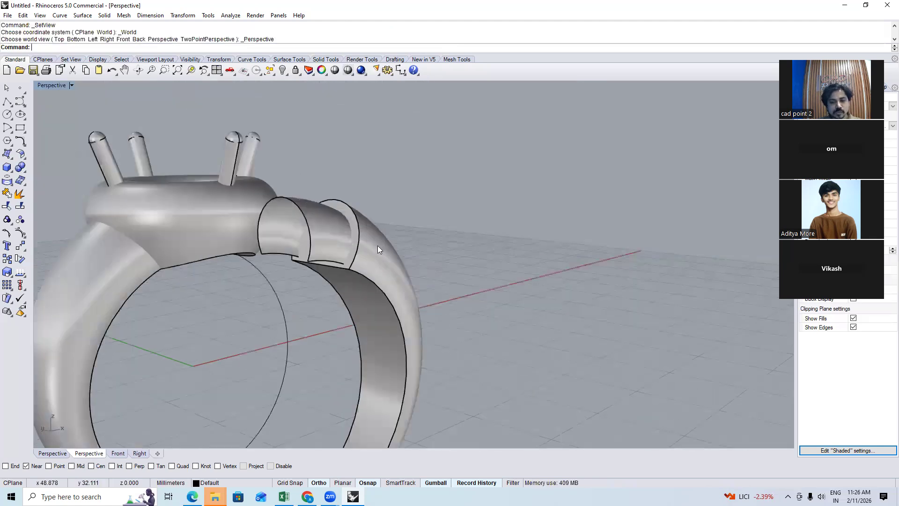
# Try to Boolean-split the solid half shank with the offset surface
pyautogui.moveTo(377, 245); pyautogui.dragTo(361, 213, button='right')
pyautogui.click(362, 213)
pyautogui.write('bs')
pyautogui.press('Return')
pyautogui.click(325, 201)
pyautogui.press('Return')
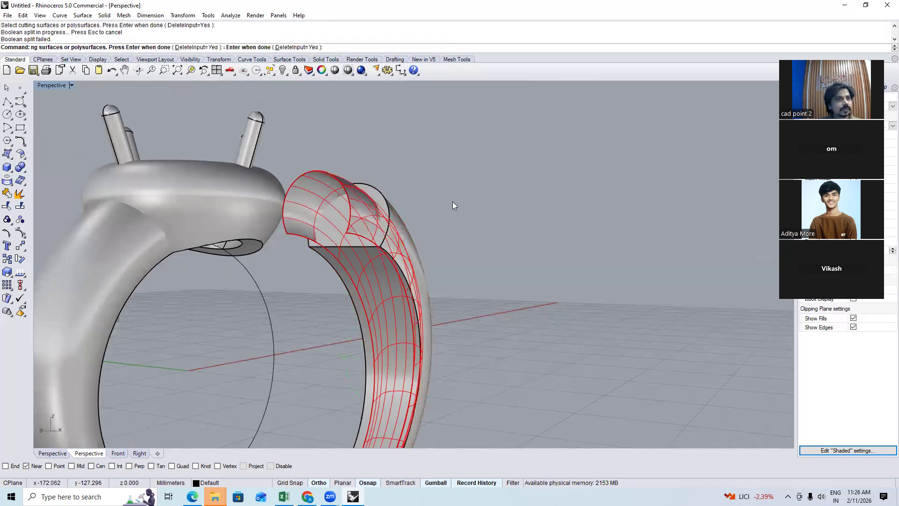
pyautogui.scroll(-5, 443, 210)
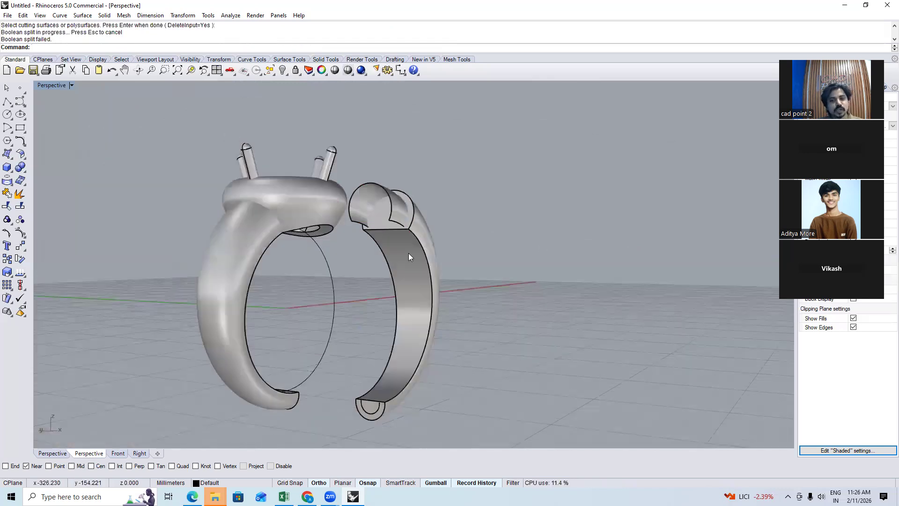
# Extend both long side edges of the offset surface with Type=Line and an extension factor of 1.000, past the shank's inner face
pyautogui.scroll(3, 504, 253)
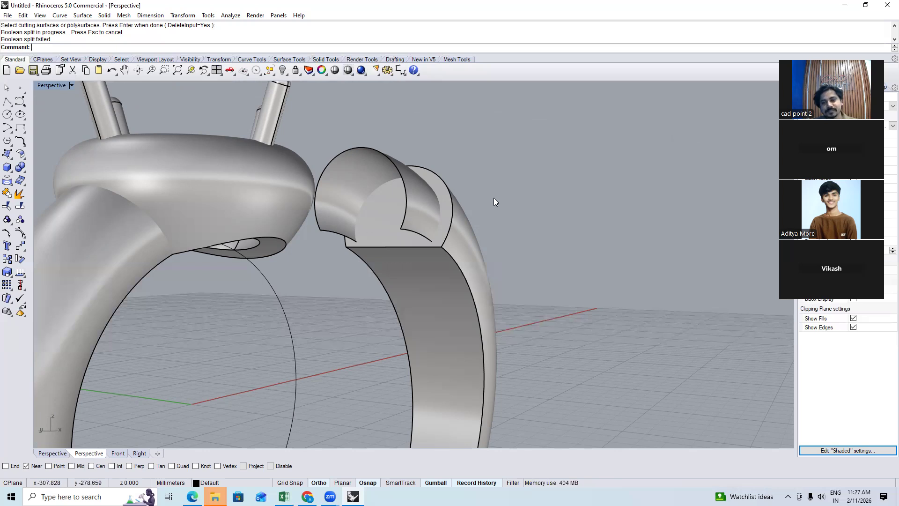
pyautogui.scroll(5, 409, 242)
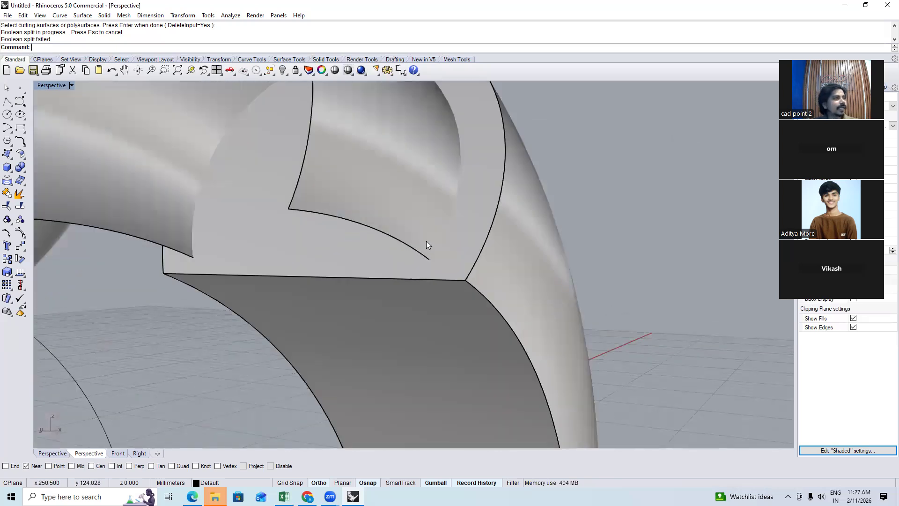
pyautogui.scroll(-1, 415, 236)
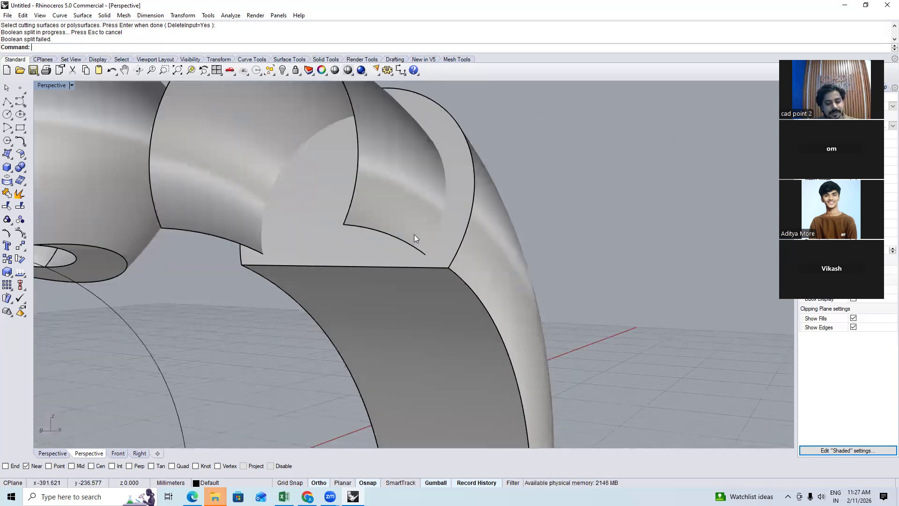
pyautogui.rightClick(414, 234)
pyautogui.click(416, 241)
pyautogui.press('Return')
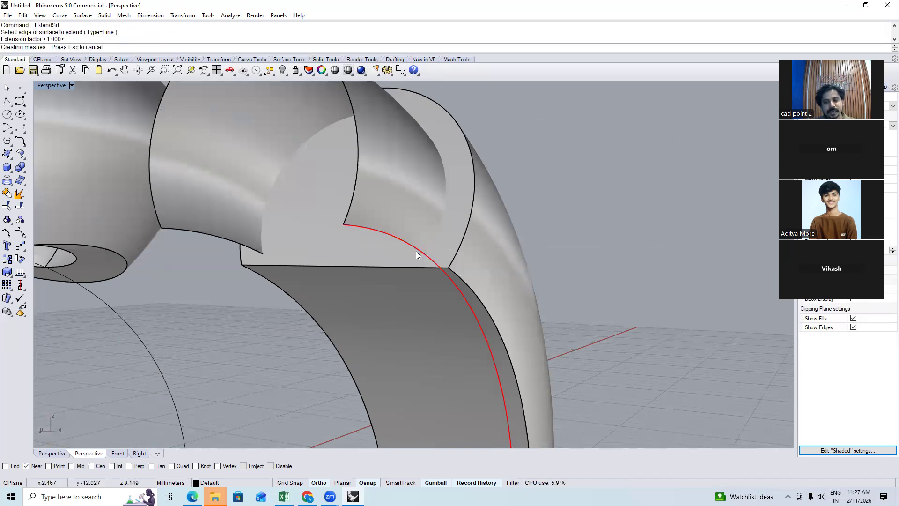
pyautogui.rightClick(227, 236)
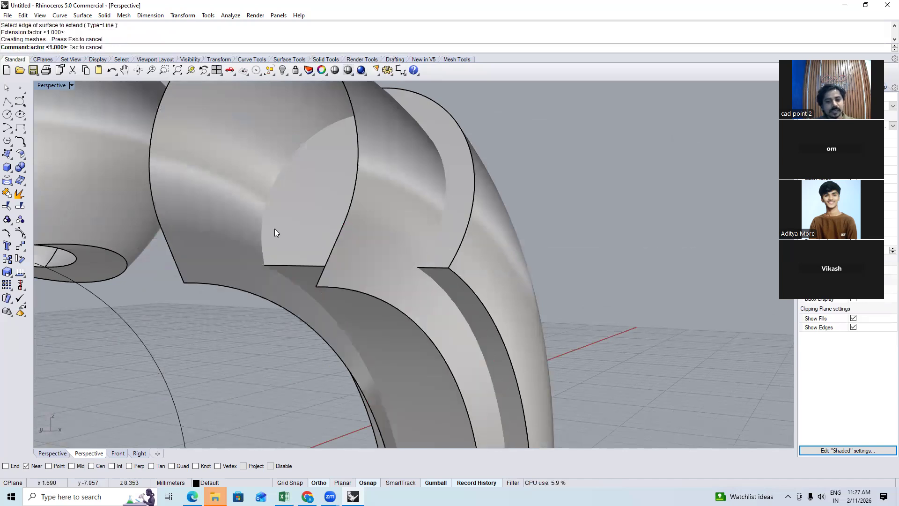
pyautogui.moveTo(274, 229); pyautogui.dragTo(305, 233, button='right')
pyautogui.scroll(-5, 297, 233)
pyautogui.scroll(6, 300, 403)
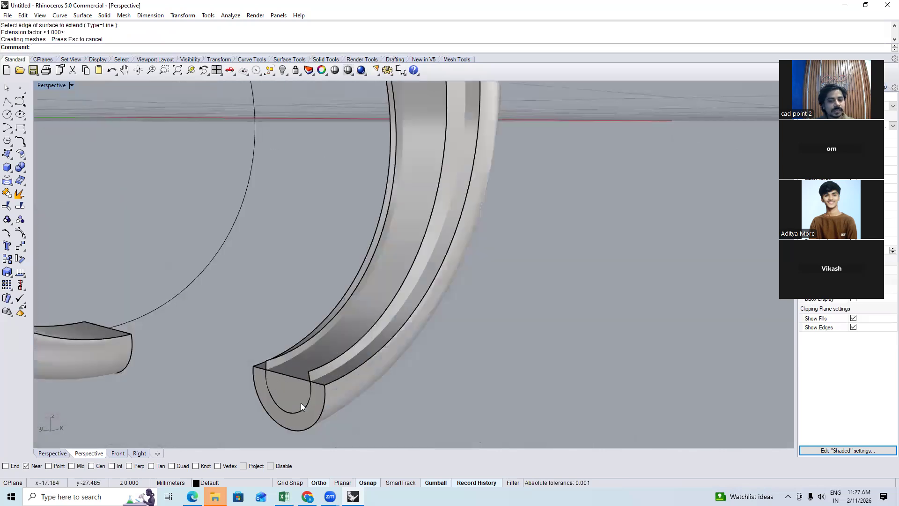
pyautogui.moveTo(315, 402); pyautogui.dragTo(296, 382, button='right')
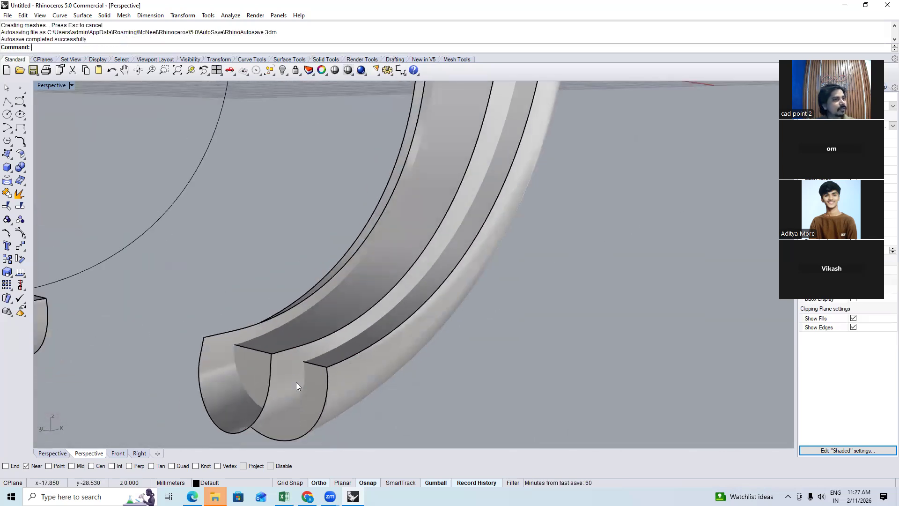
pyautogui.scroll(-6, 332, 342)
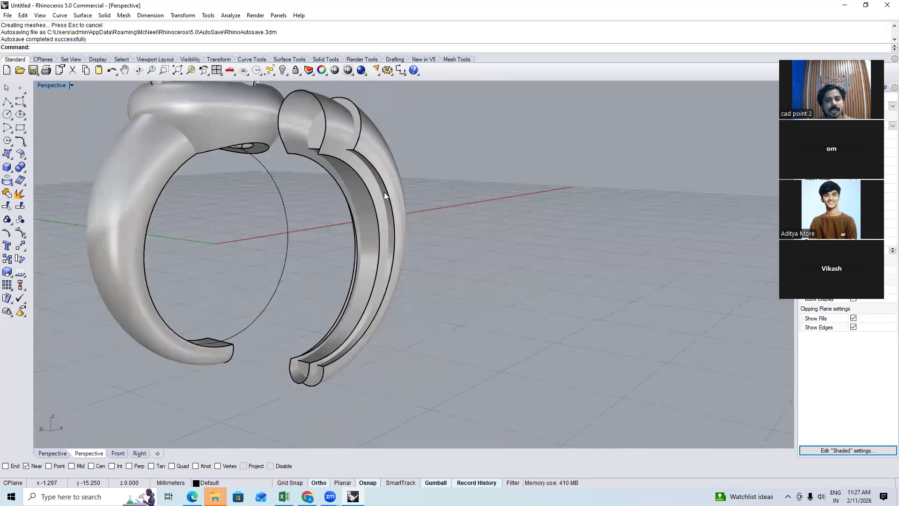
# Boolean-split the solid half shank using the extended offset surface as the cutter
pyautogui.scroll(3, 384, 192)
pyautogui.click(396, 162)
pyautogui.write('BooleanSplit')
pyautogui.press('Return')
pyautogui.click(368, 188)
pyautogui.press('Return')
# Delete the inner piece separated from the half shank, hide the offset surface and inspect the hollow
pyautogui.moveTo(360, 193); pyautogui.dragTo(370, 214, button='right')
pyautogui.scroll(-3, 370, 214)
pyautogui.click(378, 165)
pyautogui.press('Delete')
pyautogui.click(372, 143)
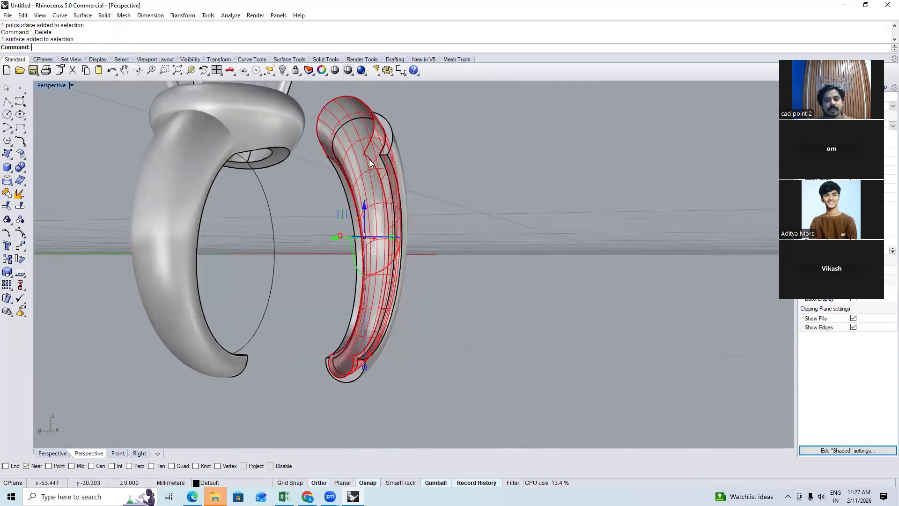
pyautogui.hotkey('ctrl', 'h')
pyautogui.moveTo(369, 159); pyautogui.dragTo(328, 339, button='right')
pyautogui.scroll(3, 328, 339)
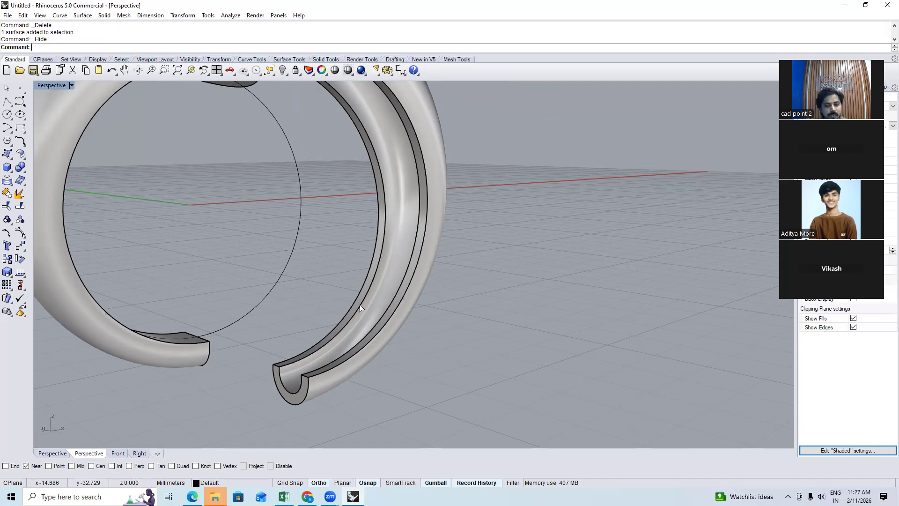
# Check the hollowed shank in the right view, and undo the hiding, the deletion and the Boolean split
pyautogui.hotkey('ctrl', 'F3')
pyautogui.scroll(4, 397, 389)
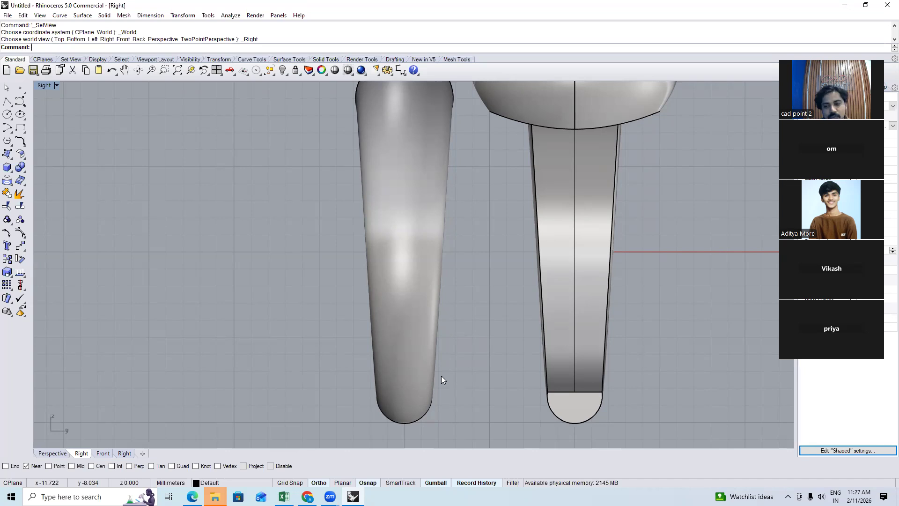
pyautogui.scroll(-8, 436, 351)
pyautogui.hotkey('ctrl', 'F2')
pyautogui.hotkey('ctrl', 'z')
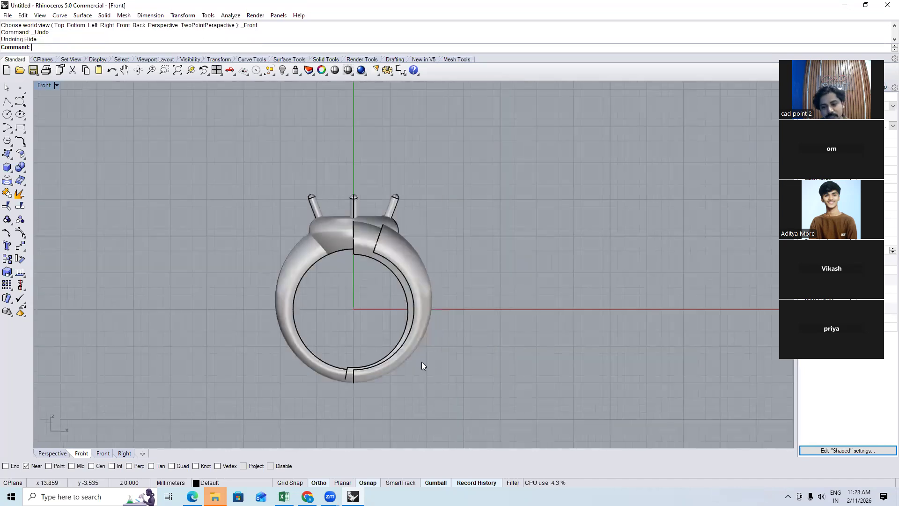
pyautogui.hotkey('ctrl', 'z')
pyautogui.scroll(6, 408, 347)
pyautogui.hotkey('ctrl', 'z')
pyautogui.scroll(5, 404, 311)
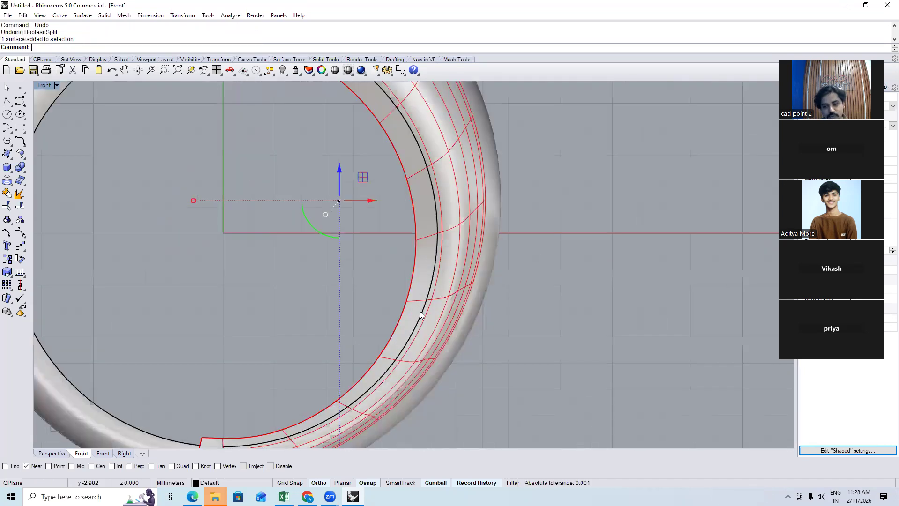
# Try to bend the lower part of the offset surface inward in the front view with snapping disabled, and undo it
pyautogui.scroll(-8, 421, 326)
pyautogui.write('bend')
pyautogui.press('Return')
pyautogui.click(283, 466)
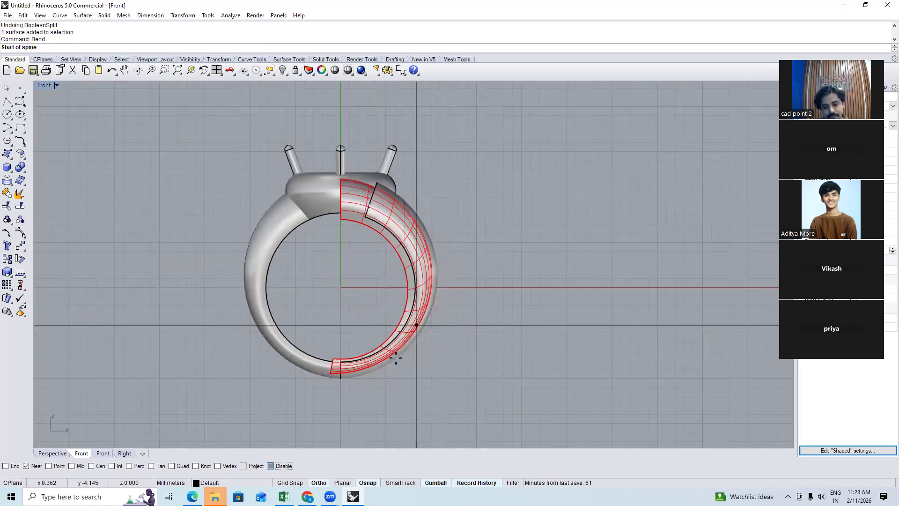
pyautogui.click(415, 316)
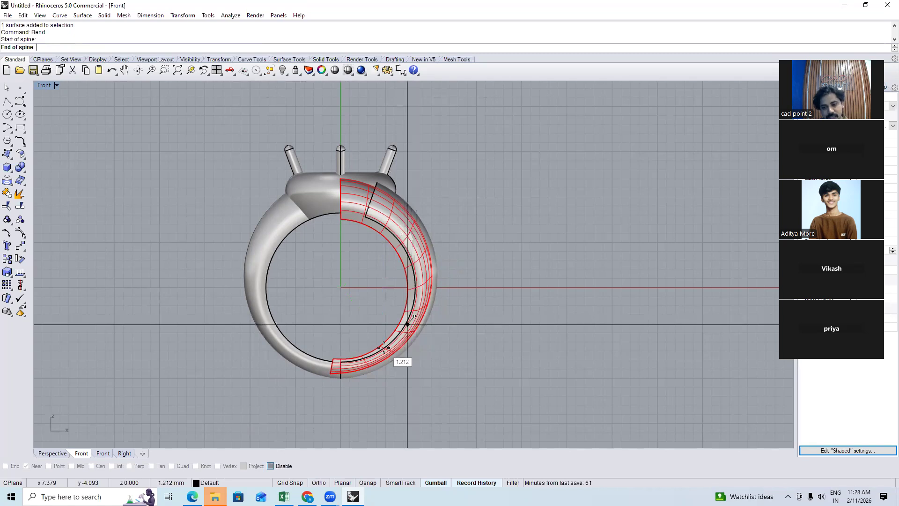
pyautogui.click(378, 337)
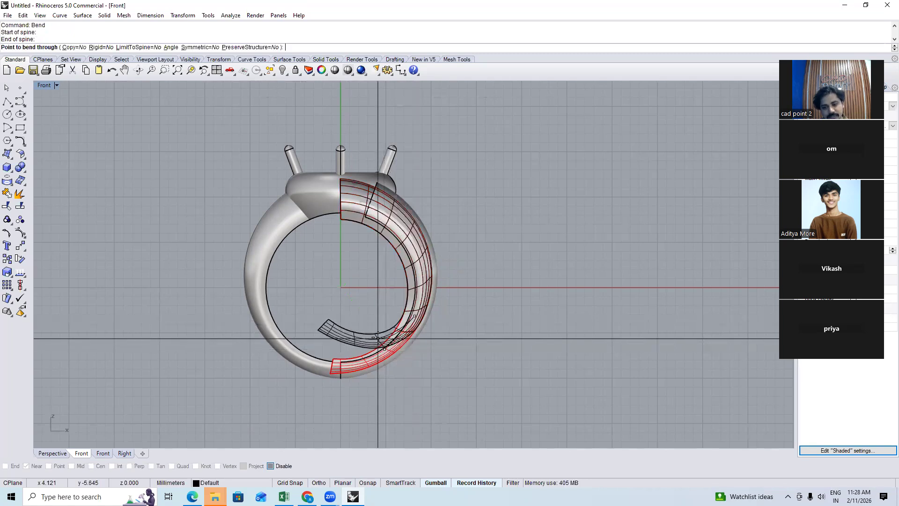
pyautogui.keyDown('shift'); pyautogui.click(378, 336); pyautogui.keyUp('shift')
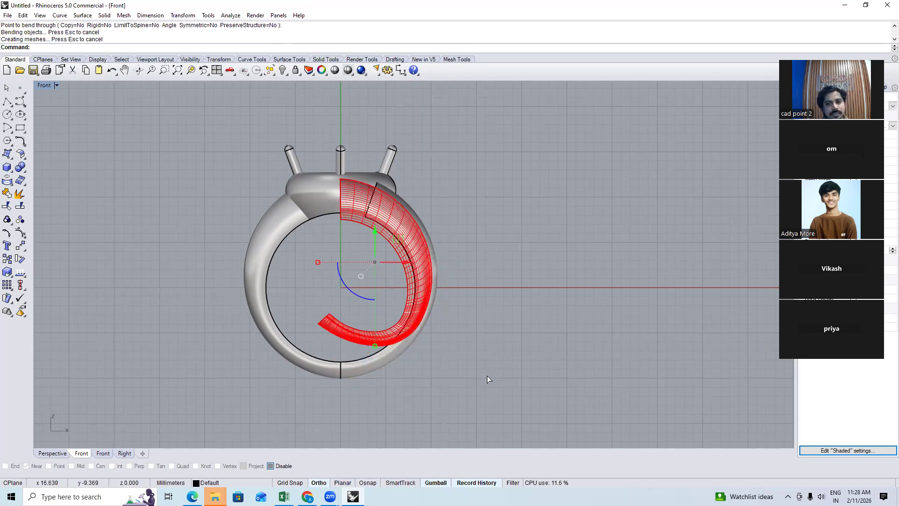
pyautogui.hotkey('ctrl', 'z')
pyautogui.click(189, 16)
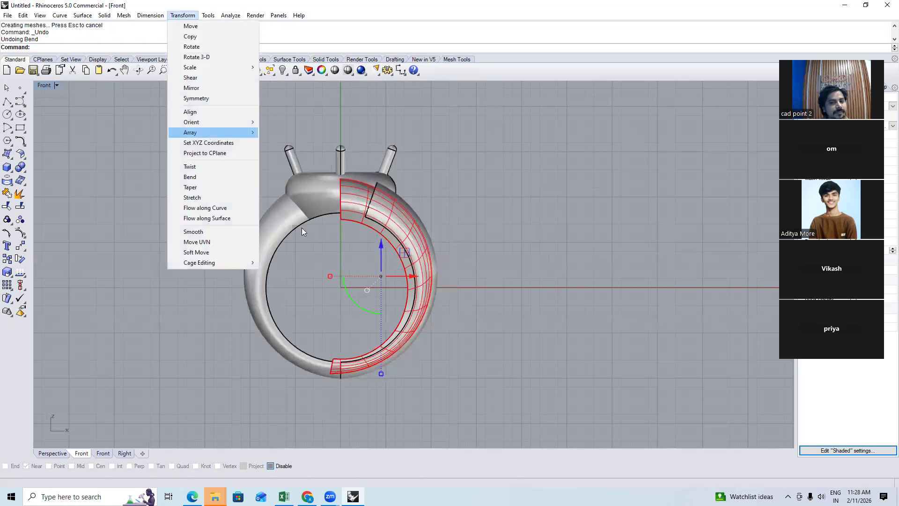
pyautogui.press('Down')
pyautogui.press('Down')
pyautogui.press('Down')
pyautogui.press('Down')
pyautogui.press('Return')
pyautogui.click(419, 303)
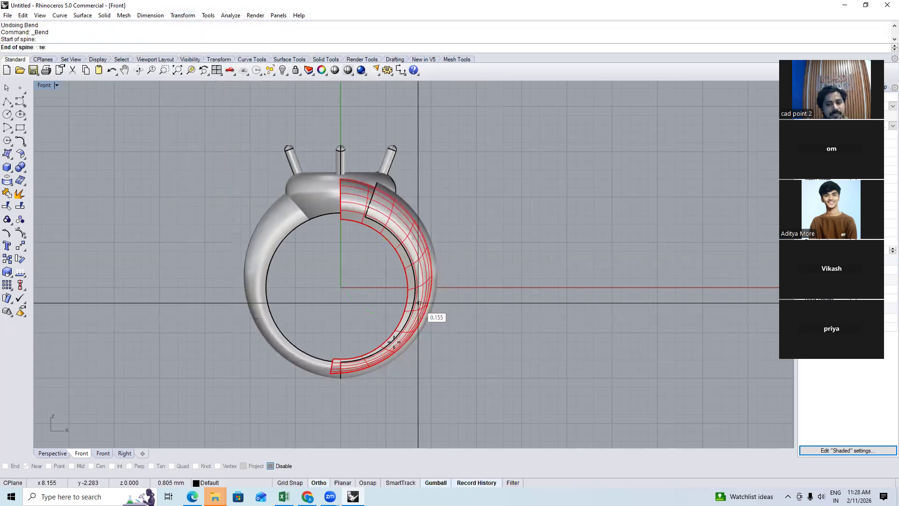
pyautogui.click(394, 340)
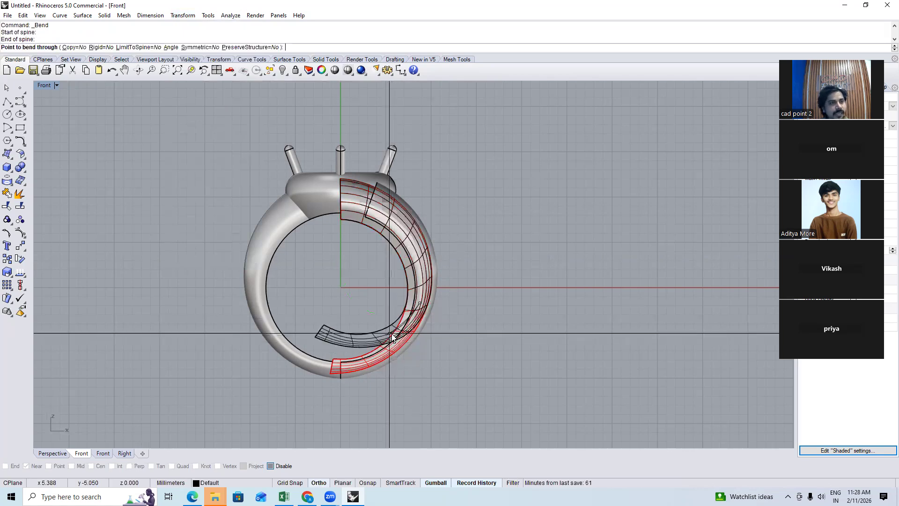
pyautogui.press('Escape')
pyautogui.press('Return')
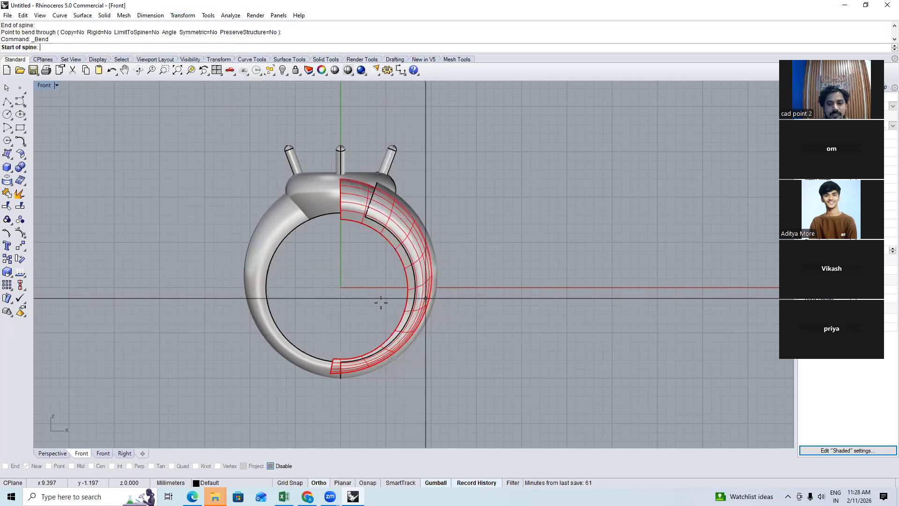
pyautogui.click(417, 297)
pyautogui.click(382, 300)
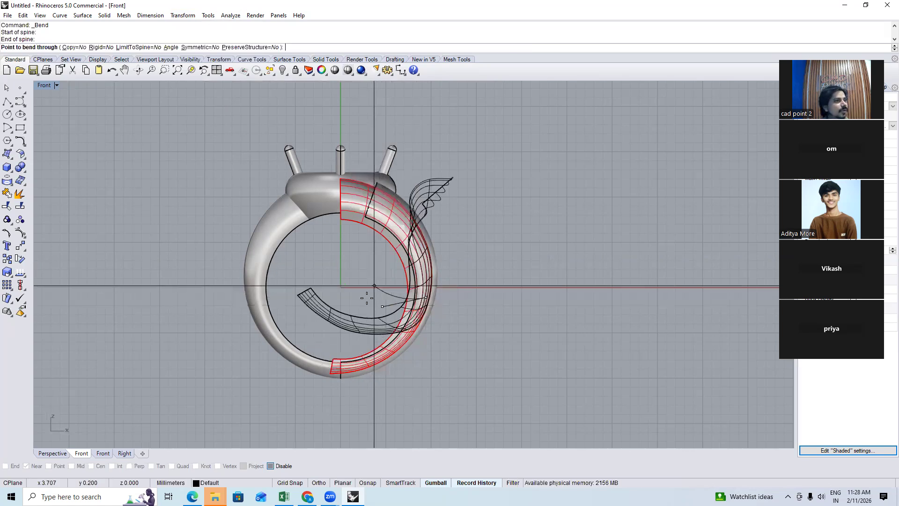
pyautogui.press('Escape')
pyautogui.press('Return')
pyautogui.click(384, 341)
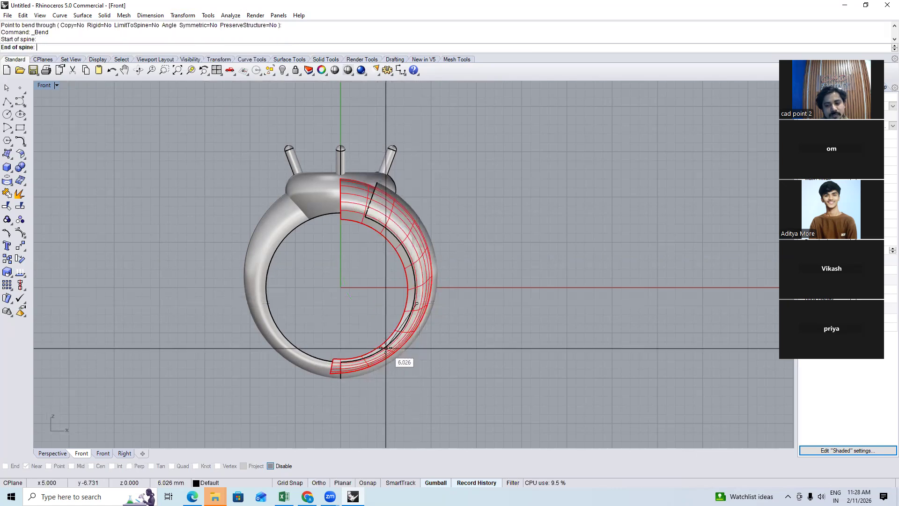
pyautogui.press('Escape')
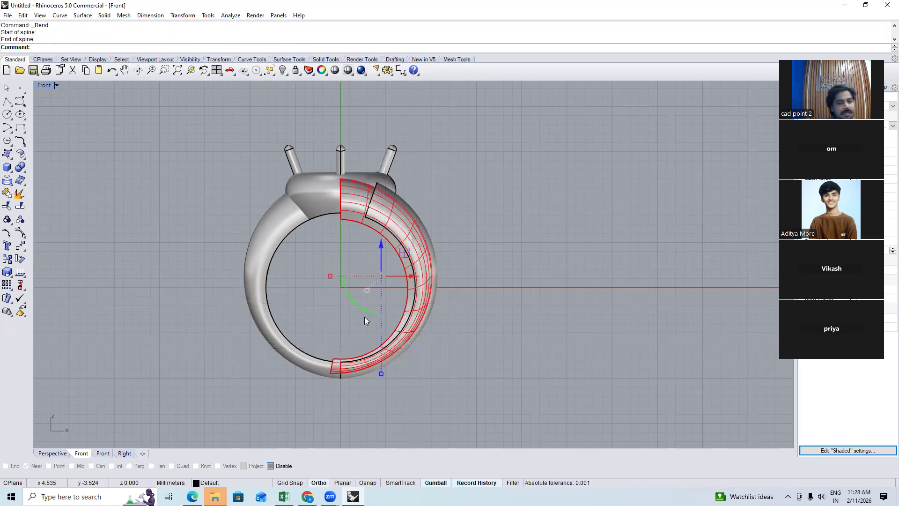
# Create a cut plane through the origin across the offset surface, sloping 45° down toward positive X in the front view
pyautogui.scroll(-3, 363, 318)
pyautogui.write('cp')
pyautogui.press('Return')
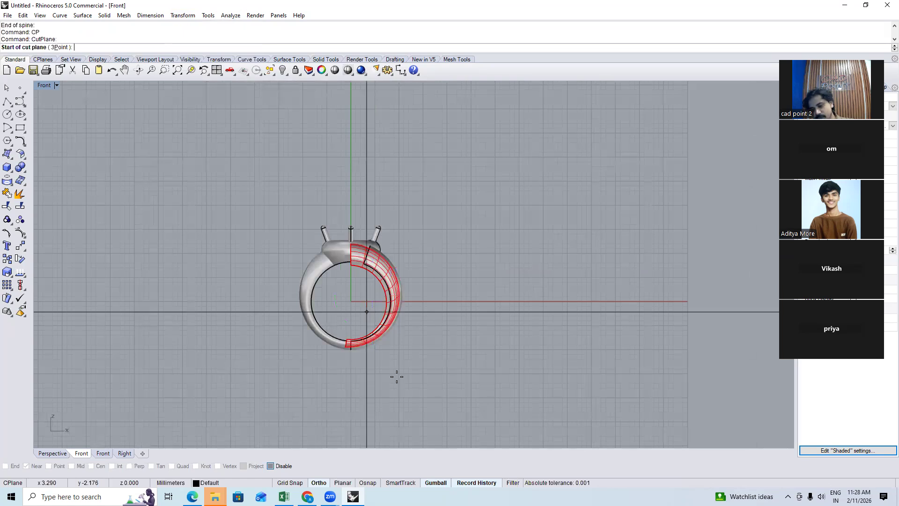
pyautogui.write('0')
pyautogui.press('Return')
pyautogui.write('0')
pyautogui.press('Return')
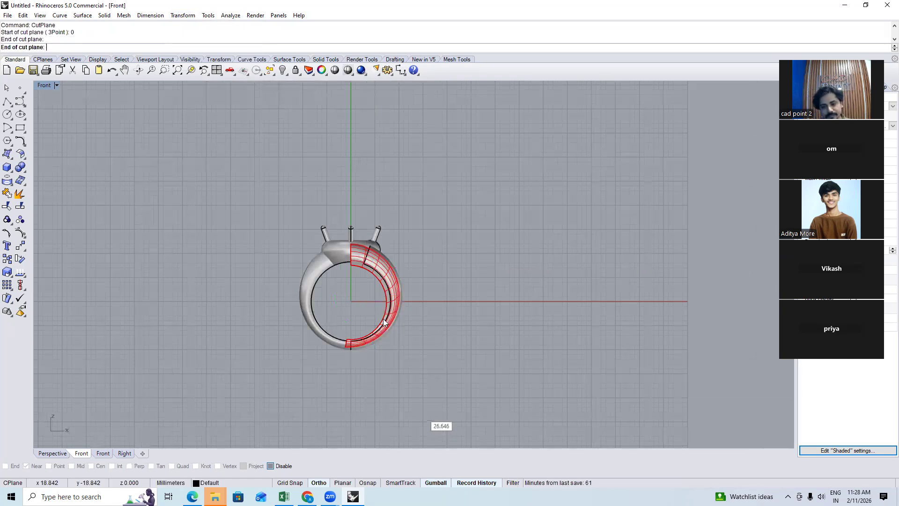
# Bend the lower part of the offset surface inward, so it exits the shank's inner face near the diagonal cut plane
pyautogui.scroll(5, 385, 314)
pyautogui.write('B')
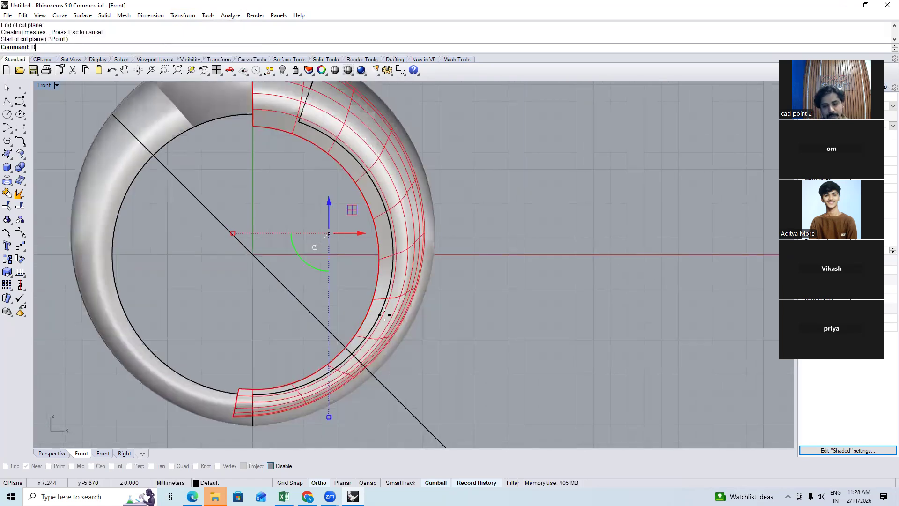
pyautogui.write('end')
pyautogui.press('Return')
pyautogui.write('10')
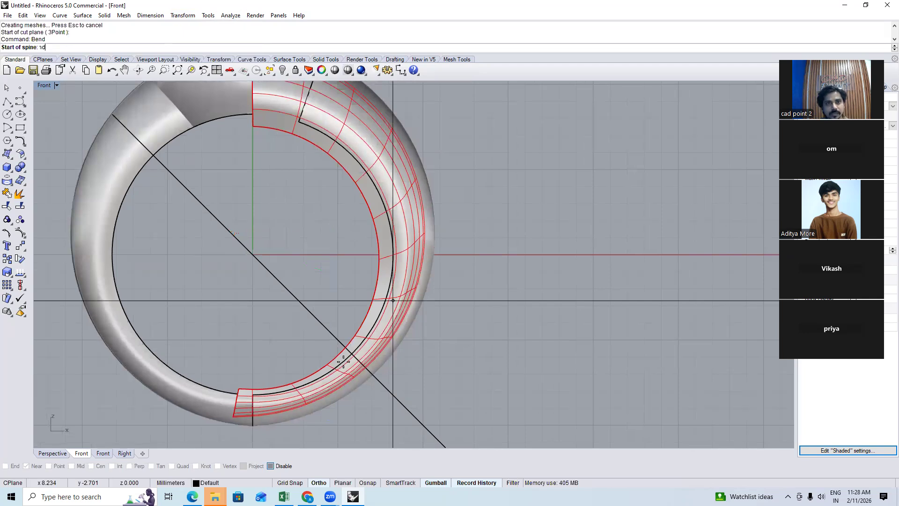
pyautogui.click(396, 291)
pyautogui.click(347, 373)
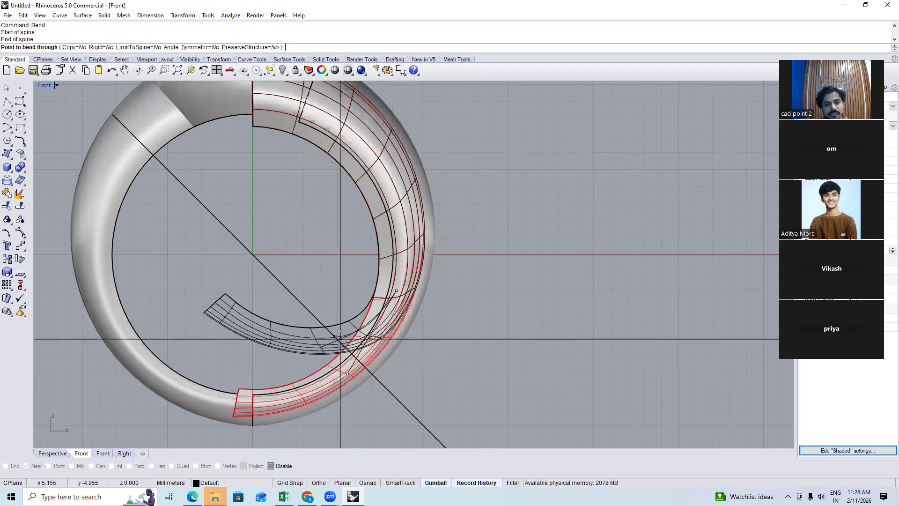
pyautogui.click(341, 337)
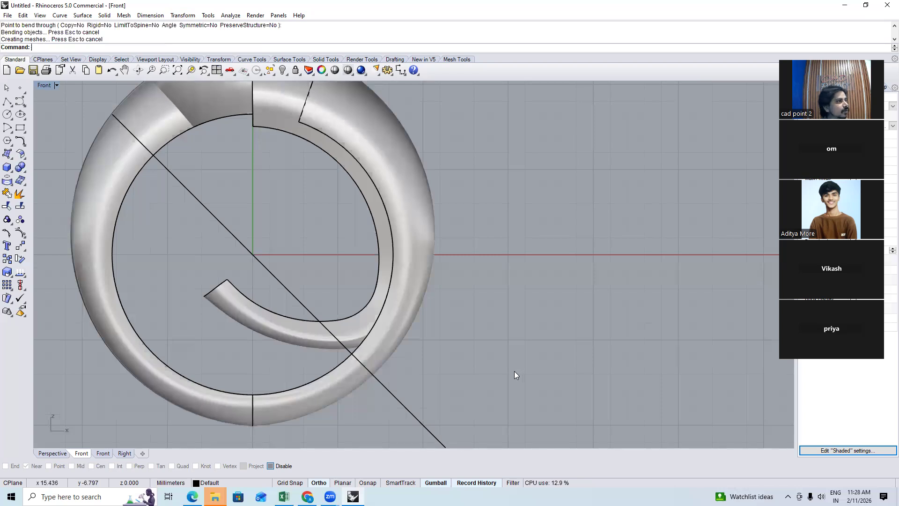
# Boolean-split the half shank with the bent offset surface and delete the separated inner piece
pyautogui.hotkey('ctrl', 'F1')
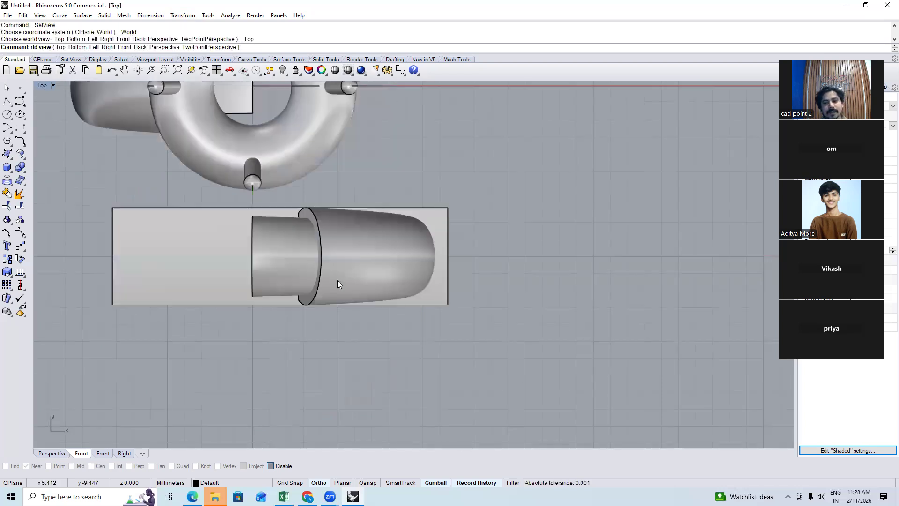
pyautogui.hotkey('ctrl', 'F4')
pyautogui.moveTo(371, 229); pyautogui.dragTo(371, 229, button='right')
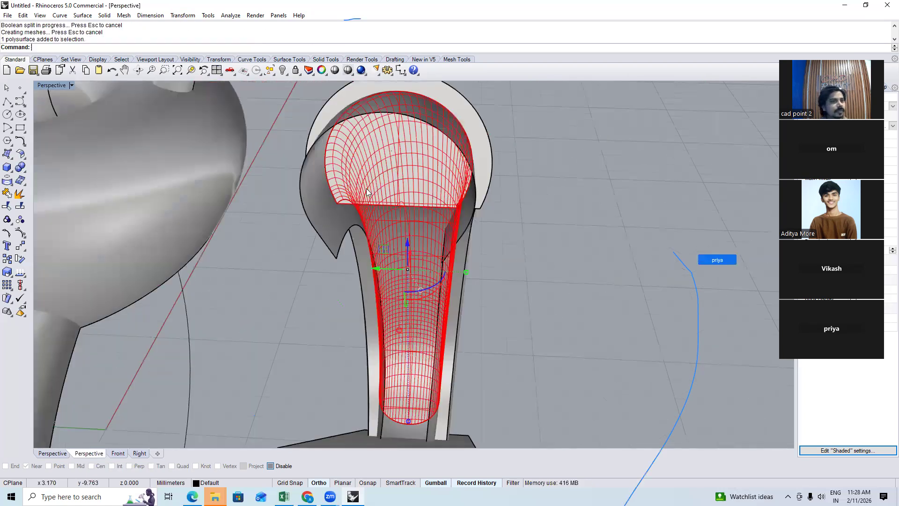
pyautogui.press('Delete')
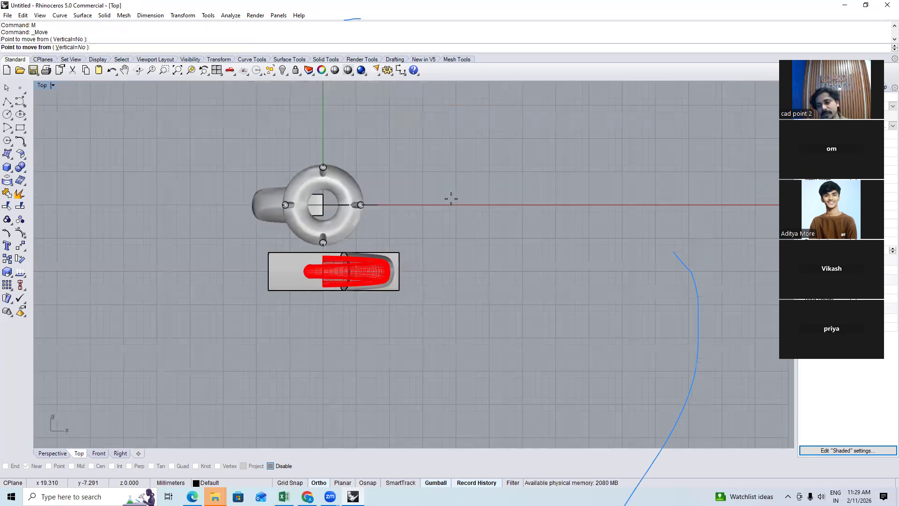
# Move the bent offset surface back onto the ring head, then Boolean-split the head with it and delete the separated inner piece
pyautogui.click(451, 253)
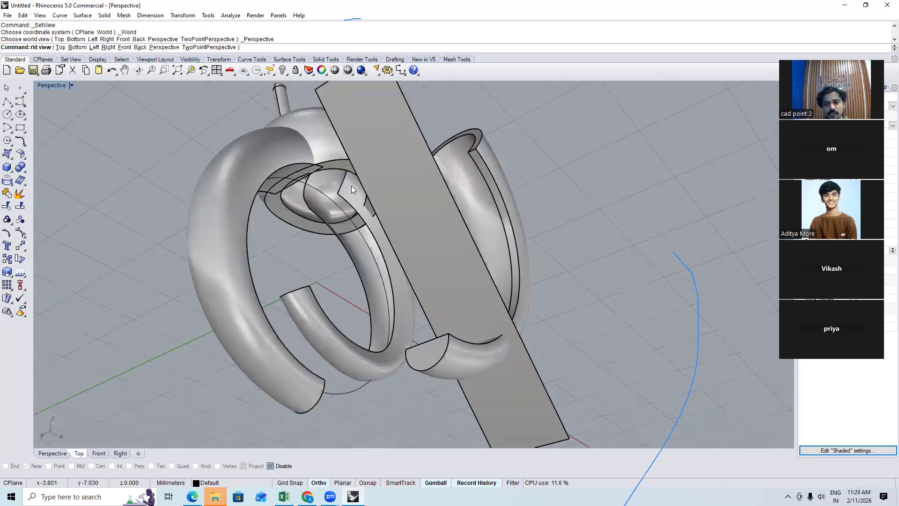
pyautogui.scroll(5, 358, 155)
pyautogui.write('BooleanSplit')
pyautogui.press('Return')
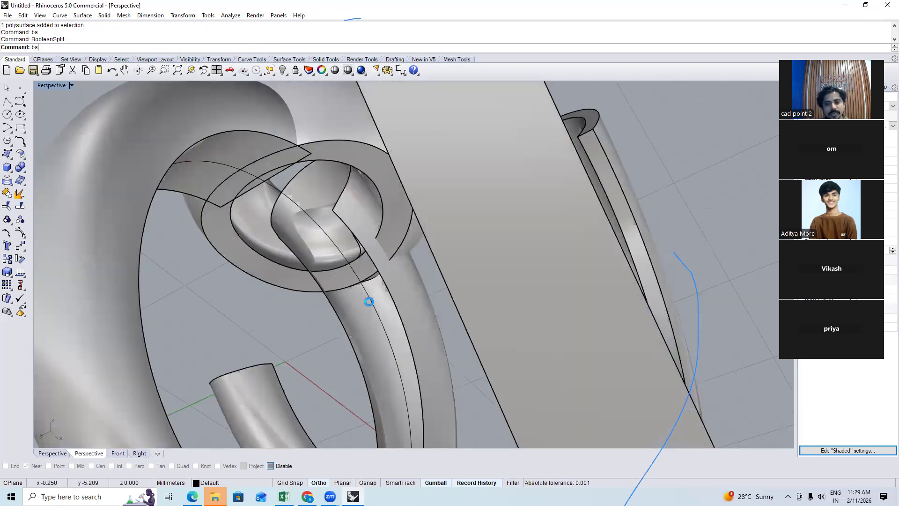
pyautogui.click(340, 282)
pyautogui.scroll(2, 343, 275)
pyautogui.click(357, 262)
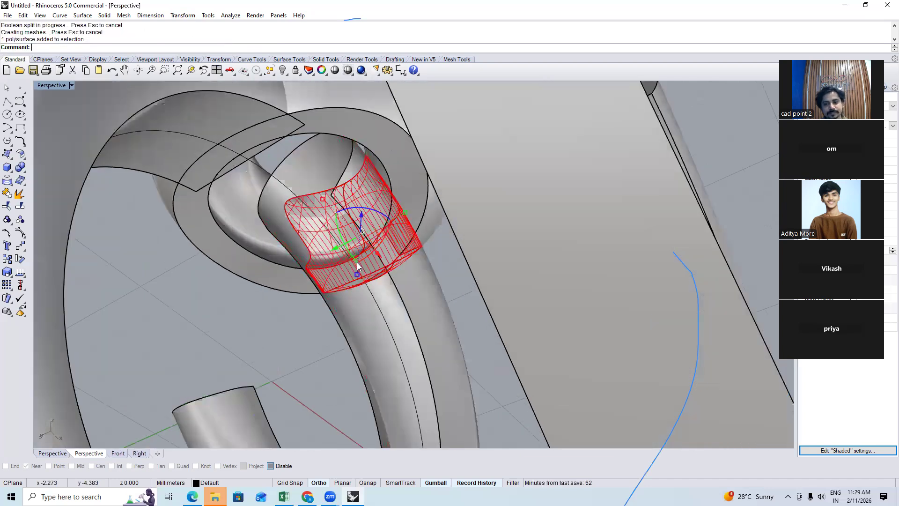
pyautogui.press('Delete')
pyautogui.scroll(-2, 220, 171)
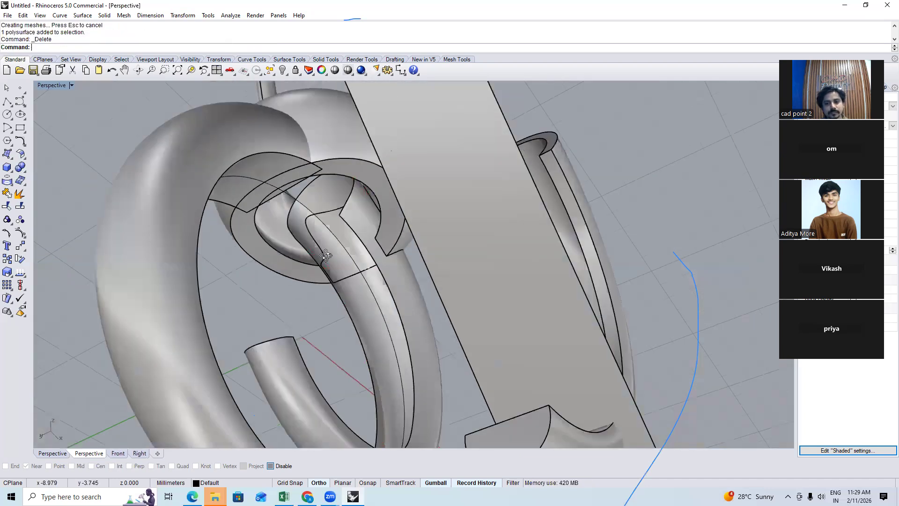
pyautogui.click(346, 249)
pyautogui.press('Delete')
# Mirror a copy of the bent offset surface across the Y axis through the origin in the top view
pyautogui.scroll(-5, 355, 236)
pyautogui.moveTo(355, 236); pyautogui.dragTo(383, 206, button='right')
pyautogui.scroll(4, 349, 242)
pyautogui.click(400, 224)
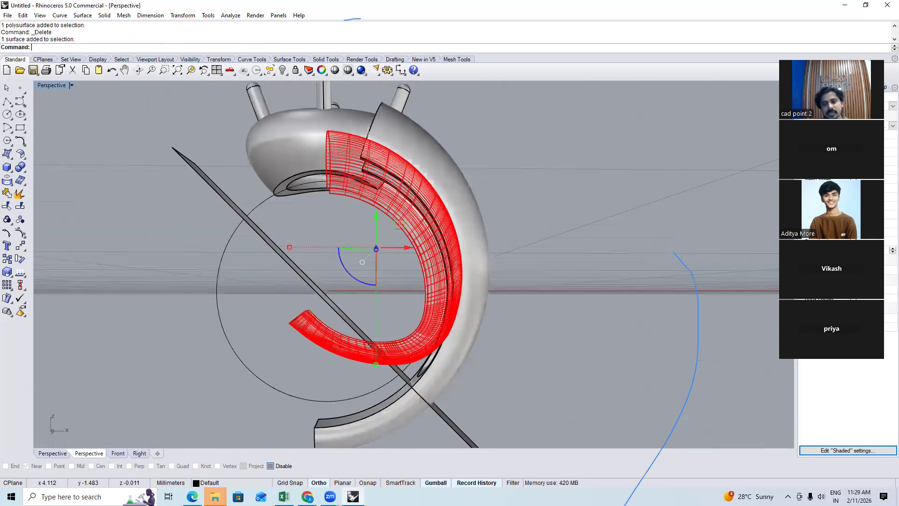
pyautogui.press('F1')
pyautogui.write('MM')
pyautogui.press('Return')
pyautogui.write('0')
pyautogui.press('Return')
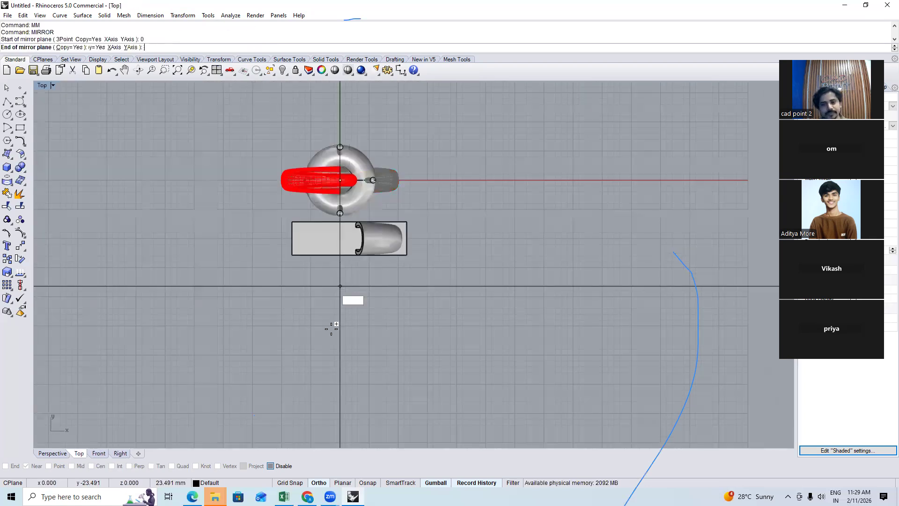
pyautogui.click(337, 237)
# Boolean-split the ring head with the mirrored surface and delete the separated piece and the leftover cutting surfaces
pyautogui.press('F4')
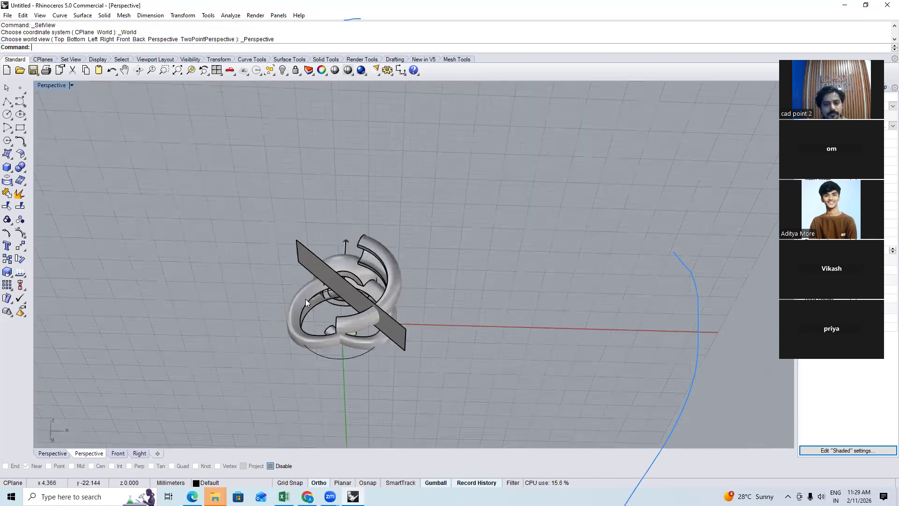
pyautogui.scroll(7, 236, 316)
pyautogui.click(236, 316)
pyautogui.write('bs')
pyautogui.press('Return')
pyautogui.click(219, 372)
pyautogui.press('Return')
pyautogui.click(190, 361)
pyautogui.press('Delete')
pyautogui.click(252, 354)
pyautogui.press('Delete')
pyautogui.click(363, 388)
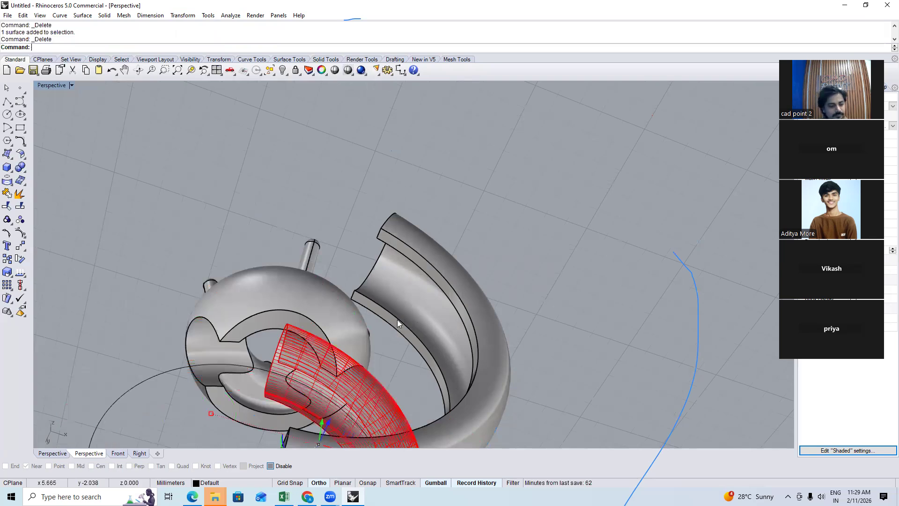
# Move the hollowed half shank 10 mm along positive Y in the top view, back into line with the ring head
pyautogui.keyDown('shift'); pyautogui.click(406, 319); pyautogui.keyUp('shift')
pyautogui.press('F1')
pyautogui.write('m')
pyautogui.press('Return')
pyautogui.scroll(-3, 443, 271)
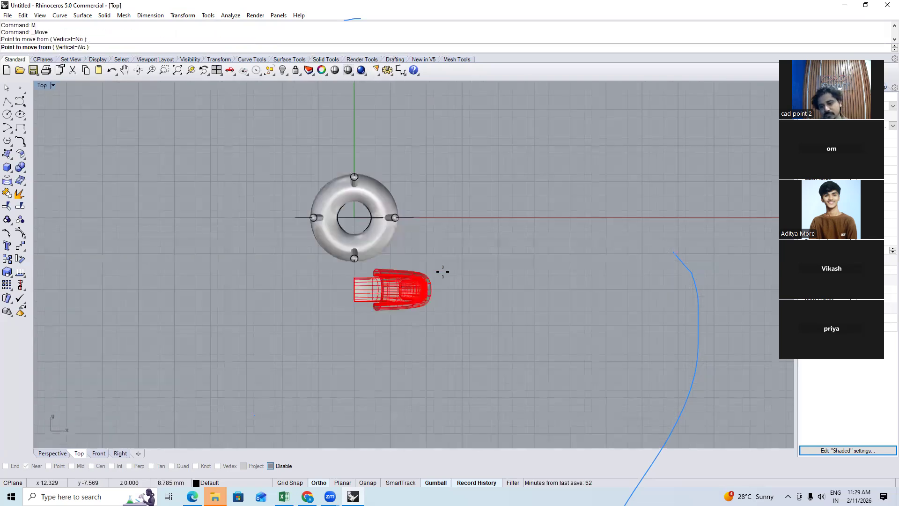
pyautogui.click(443, 292)
pyautogui.press('Return')
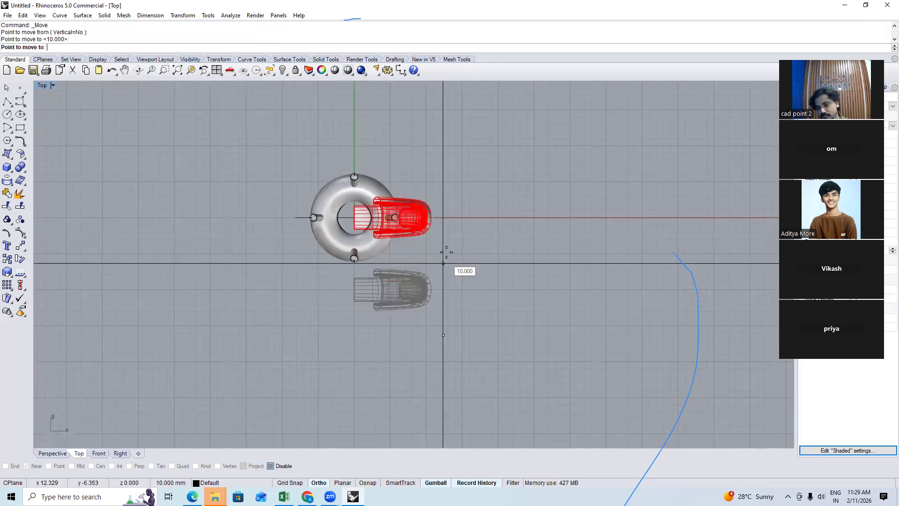
pyautogui.click(457, 242)
# Mirror a copy of the hollowed half shank across the Y axis through the origin to complete the shank
pyautogui.click(423, 226)
pyautogui.scroll(6, 422, 224)
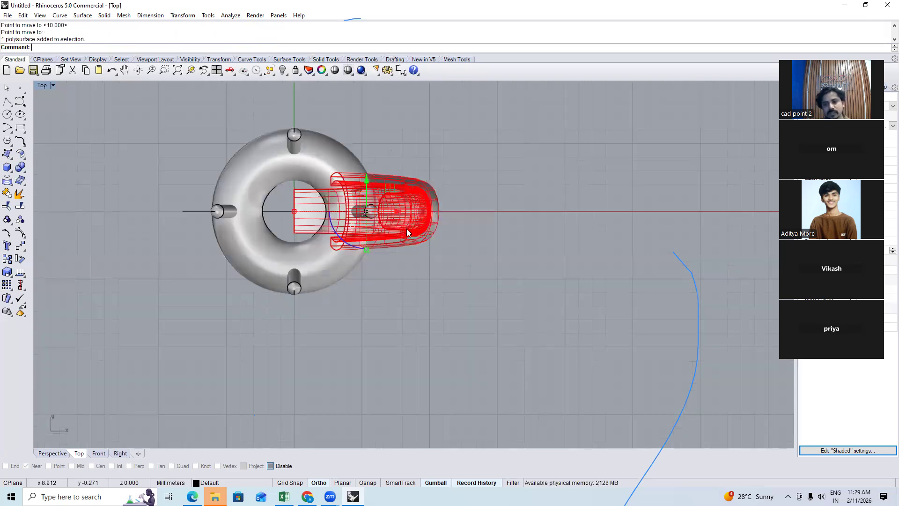
pyautogui.scroll(-4, 369, 286)
pyautogui.write('MM,')
pyautogui.press('Return')
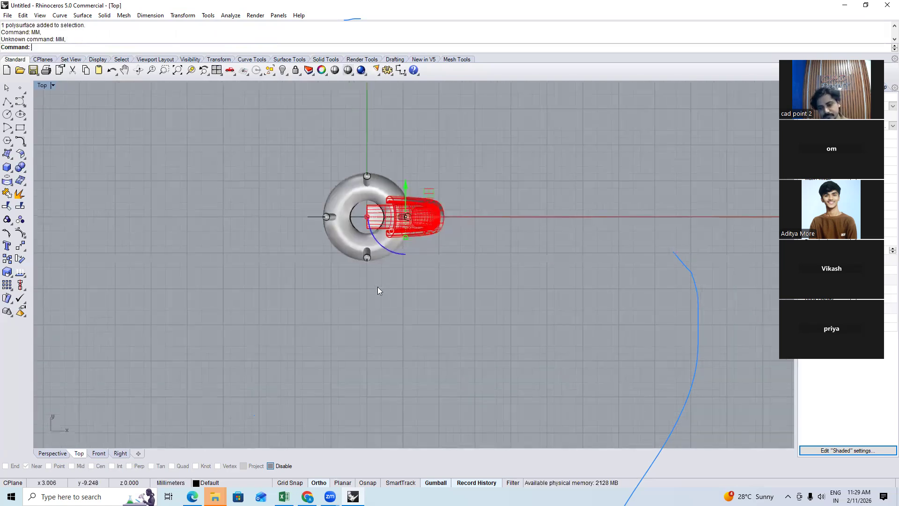
pyautogui.write('MM')
pyautogui.press('Return')
pyautogui.write('0')
pyautogui.press('Return')
pyautogui.write('0')
pyautogui.press('Return')
pyautogui.hotkey('ctrl', 'F4')
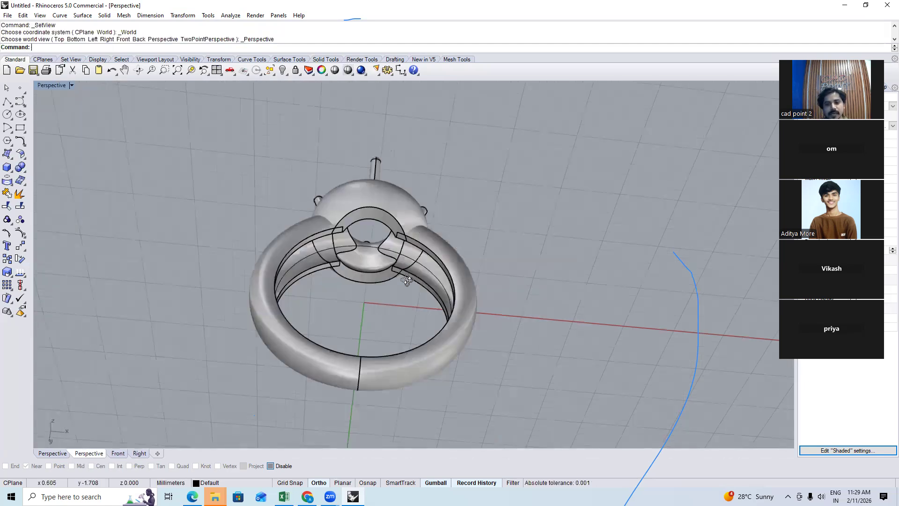
# Examine the hollowed channel and the underside of the head from below the ring
pyautogui.moveTo(376, 286); pyautogui.dragTo(418, 252, button='right')
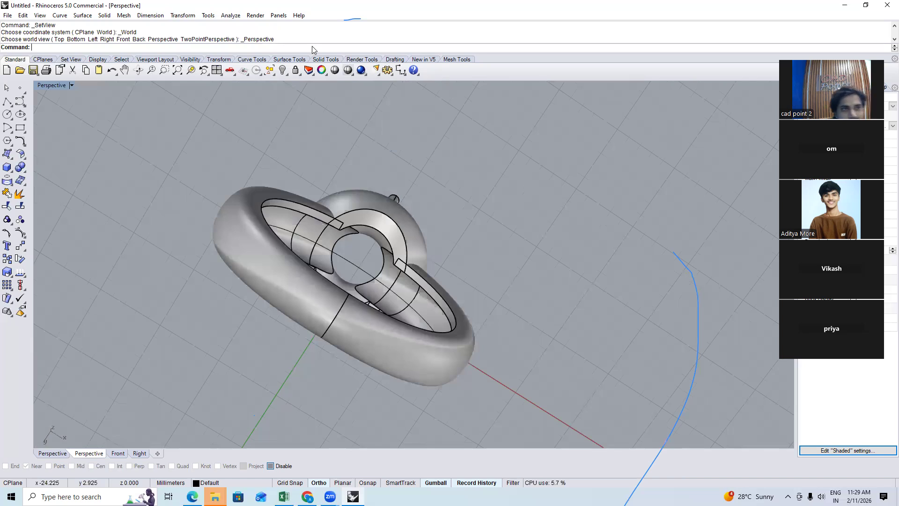
pyautogui.hotkey('ctrl', 'F1')
pyautogui.hotkey('ctrl', 'F4')
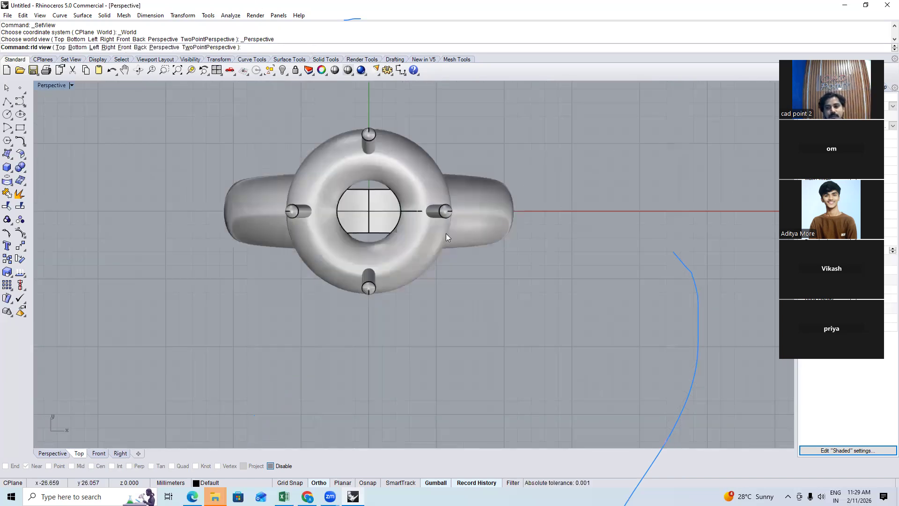
pyautogui.moveTo(427, 300); pyautogui.dragTo(421, 265, button='right')
pyautogui.scroll(4, 421, 265)
pyautogui.scroll(4, 420, 264)
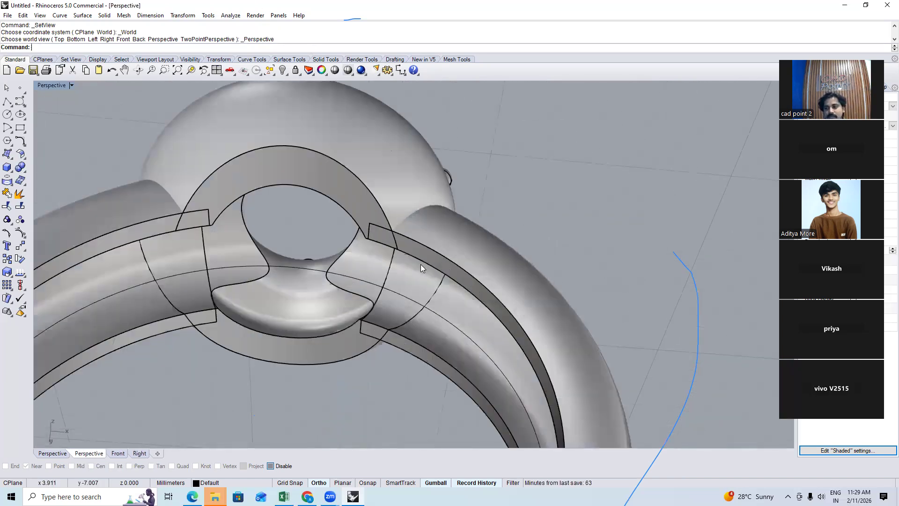
pyautogui.scroll(-6, 349, 182)
pyautogui.moveTo(348, 182); pyautogui.dragTo(340, 183, button='right')
# Split the finger-size circle at two points, at the lower ends of the hollow channels on both sides
pyautogui.click(341, 186)
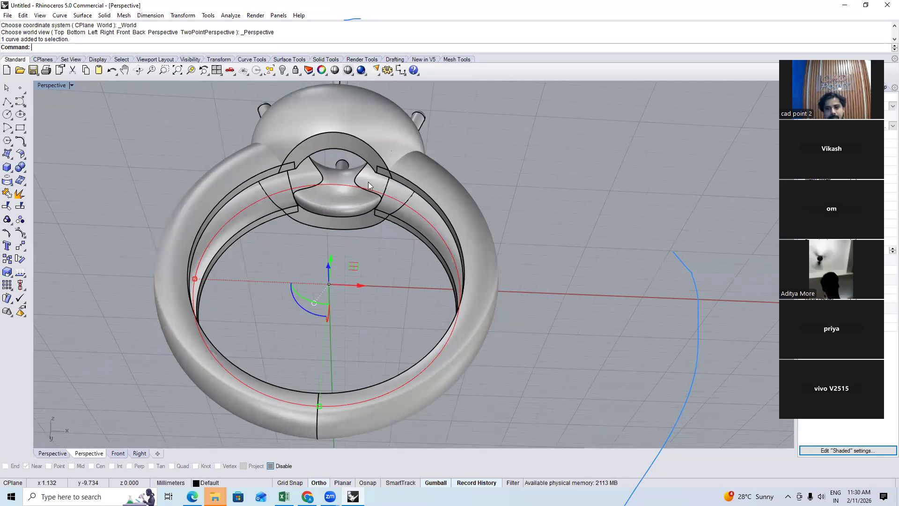
pyautogui.scroll(-5, 368, 181)
pyautogui.moveTo(370, 238); pyautogui.dragTo(344, 291, button='right')
pyautogui.scroll(6, 277, 280)
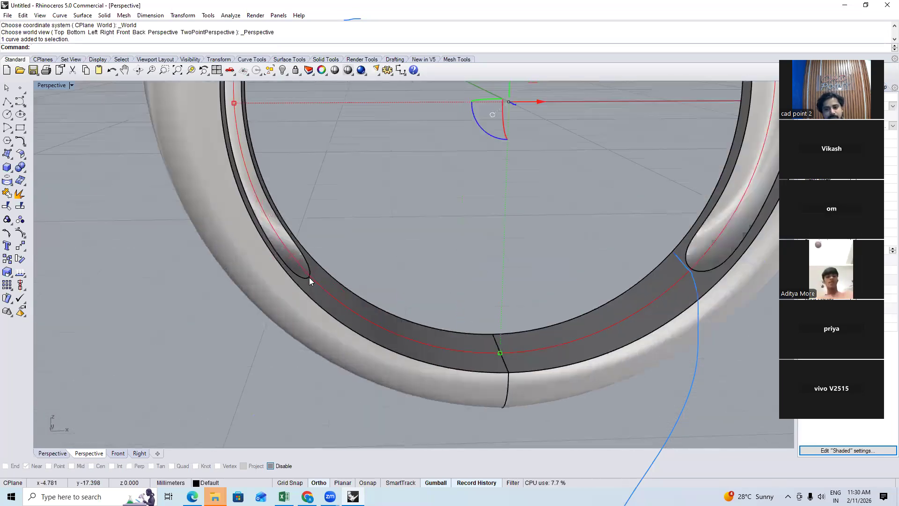
pyautogui.click(301, 265)
pyautogui.click(303, 266)
pyautogui.write('s')
pyautogui.press('Return')
pyautogui.write('p')
pyautogui.press('Return')
pyautogui.click(312, 272)
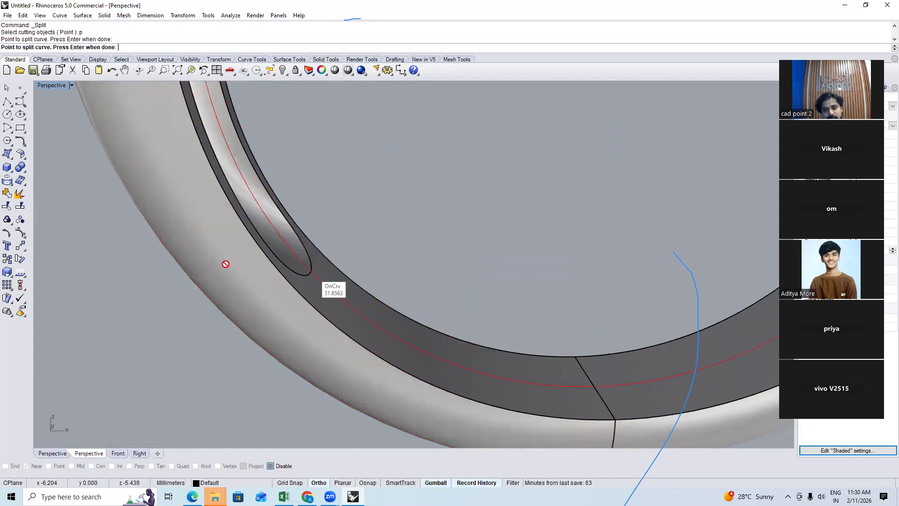
pyautogui.scroll(-8, 226, 264)
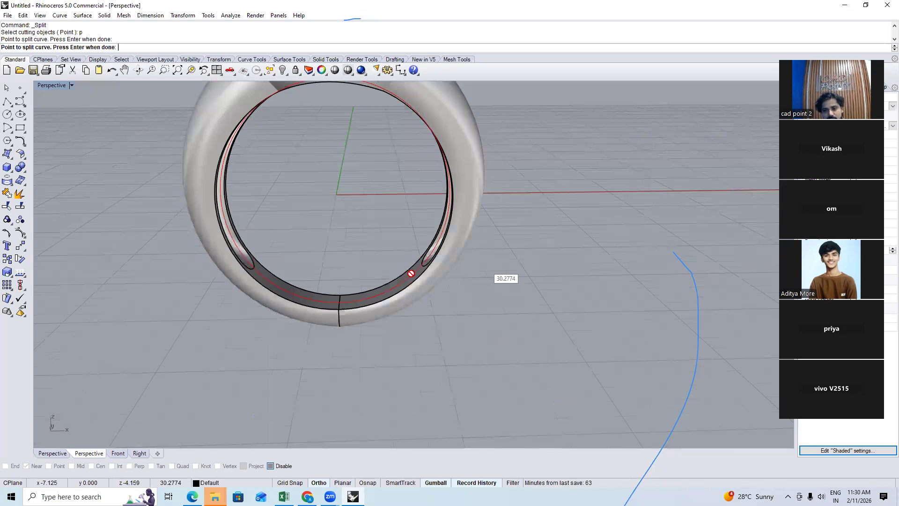
pyautogui.scroll(6, 411, 273)
pyautogui.click(368, 269)
pyautogui.press('Return')
pyautogui.click(367, 272)
pyautogui.press('Escape')
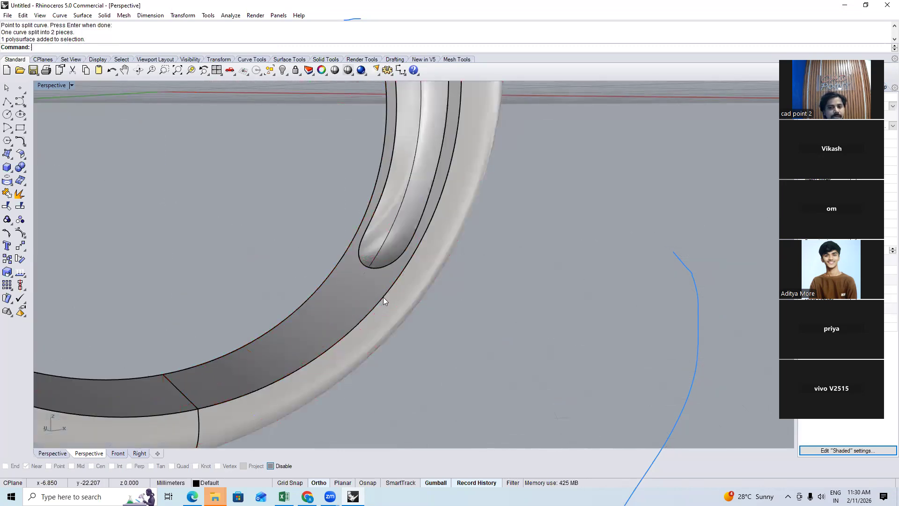
# Measure the length of the upper arc of the split circle, between the two channel ends
pyautogui.click(386, 277)
pyautogui.scroll(-8, 386, 271)
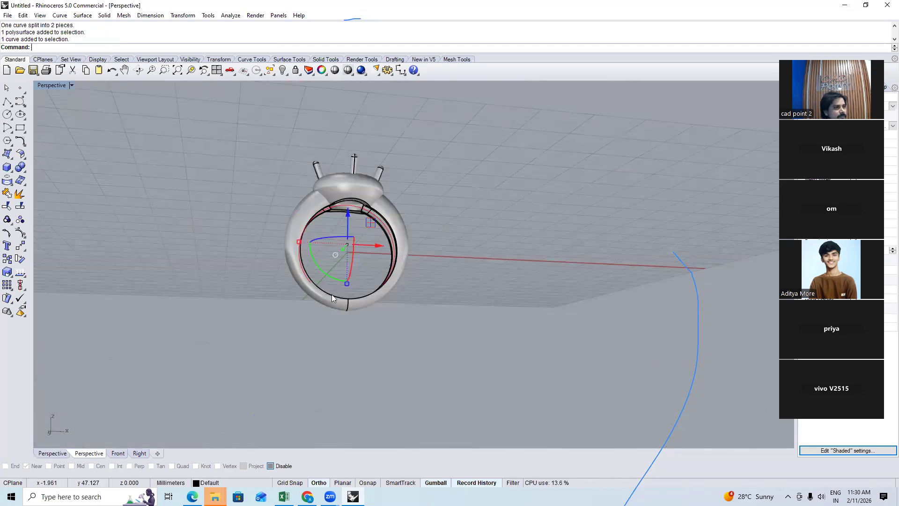
pyautogui.moveTo(348, 319); pyautogui.dragTo(367, 303, button='right')
pyautogui.scroll(4, 430, 249)
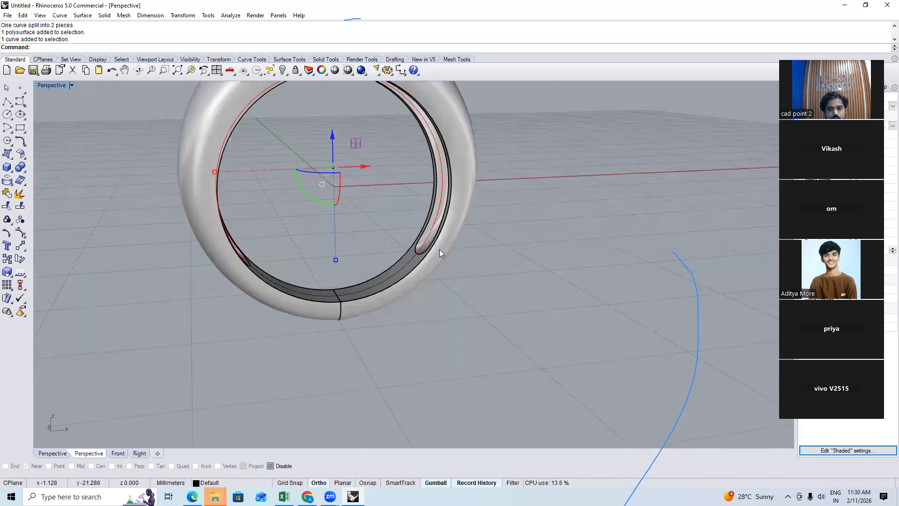
pyautogui.moveTo(407, 281); pyautogui.dragTo(258, 258, button='right')
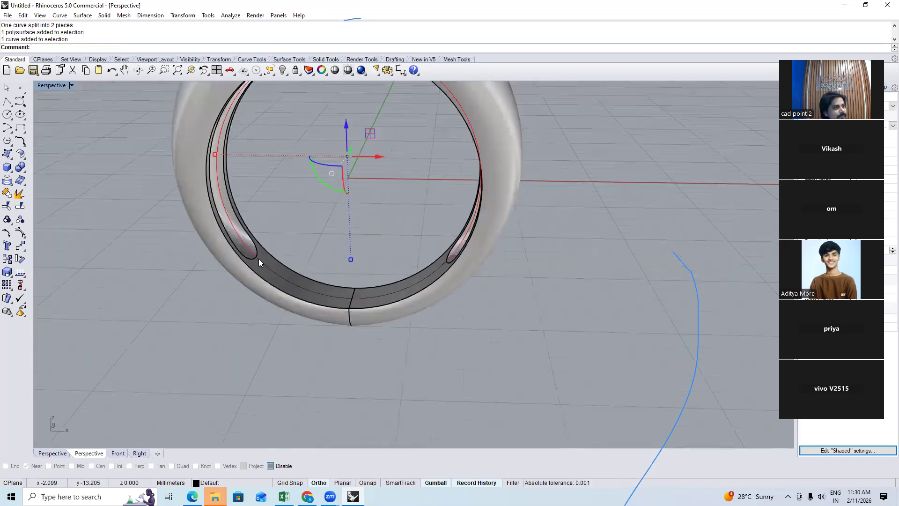
pyautogui.scroll(-5, 311, 258)
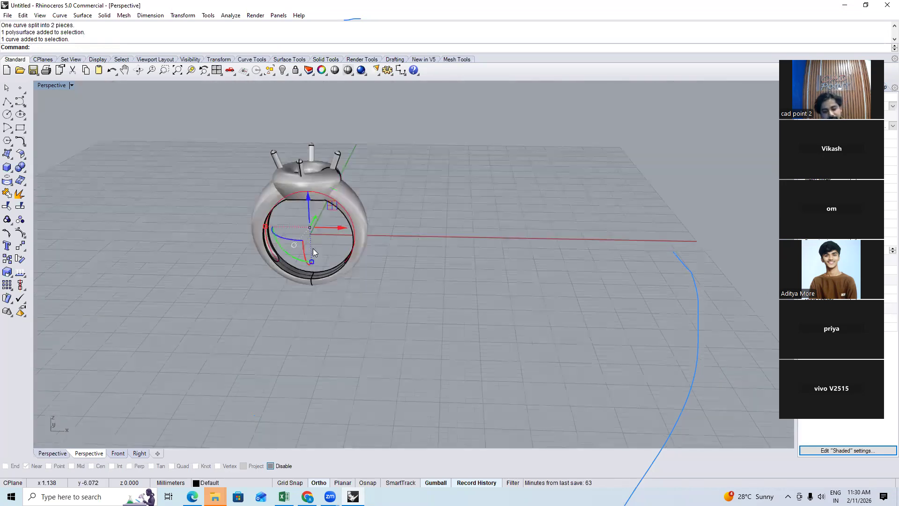
pyautogui.write('L')
pyautogui.press('BackSpace')
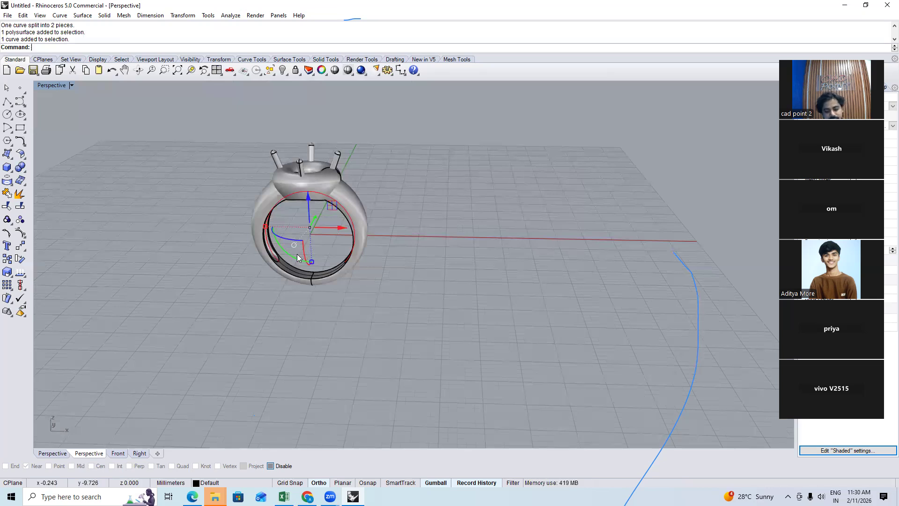
pyautogui.write('Length')
pyautogui.press('Return')
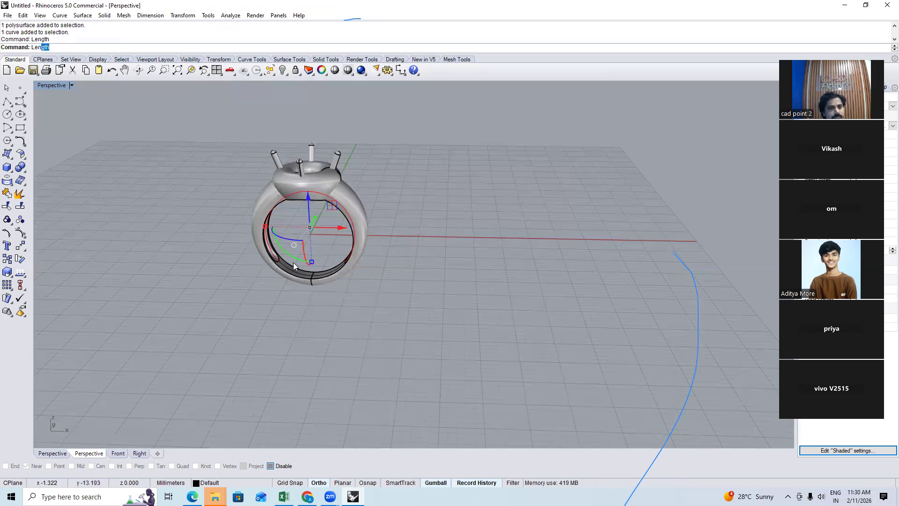
# Draw a horizontal line 37.826 mm long in the top view below the ring, reusing the measured arc length
pyautogui.moveTo(88, 41); pyautogui.dragTo(27, 42)
pyautogui.write('top')
pyautogui.press('Return')
pyautogui.write('li')
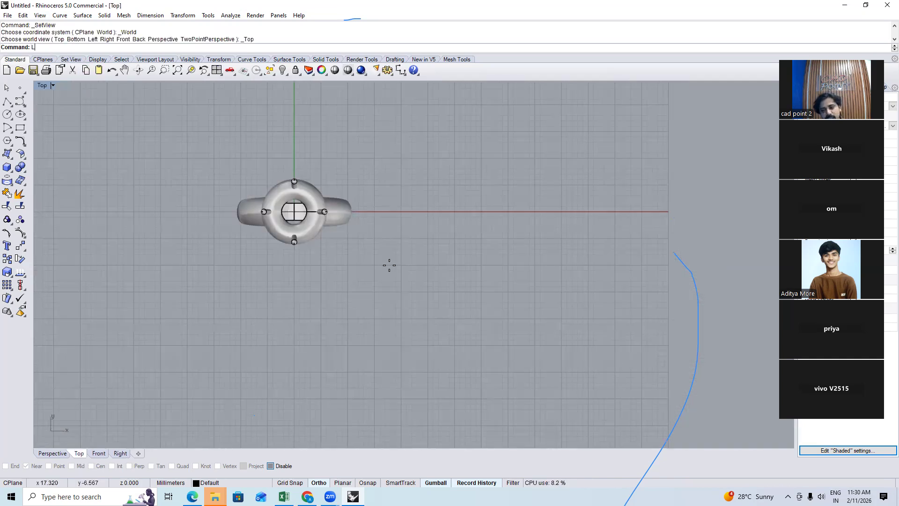
pyautogui.press('Return')
pyautogui.click(349, 270)
pyautogui.write('37.826 millimeters')
pyautogui.click(475, 287)
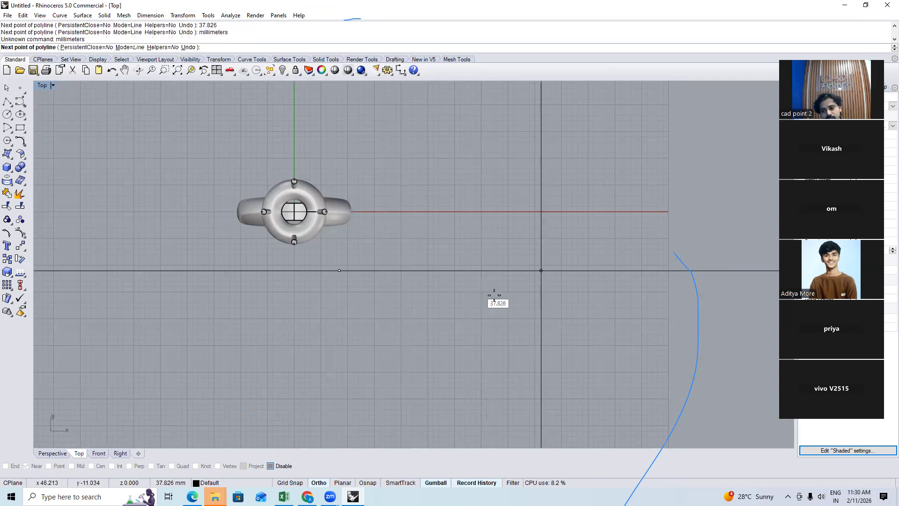
pyautogui.press('Return')
# Duplicate the inner rim edges of the hollow channels on both half shanks and of the opening under the ring head
pyautogui.moveTo(379, 260); pyautogui.dragTo(374, 269, button='right')
pyautogui.hotkey('ctrl', 'F4')
pyautogui.moveTo(368, 236); pyautogui.dragTo(396, 234, button='right')
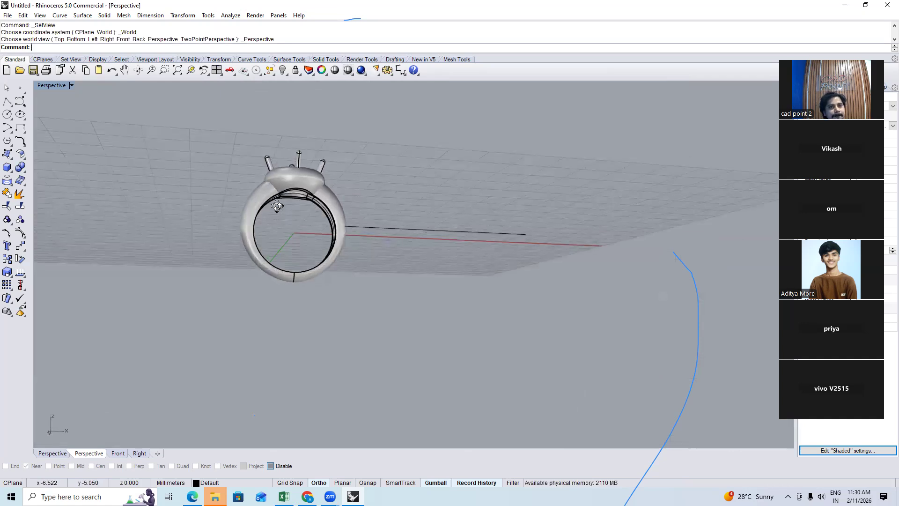
pyautogui.moveTo(275, 213); pyautogui.dragTo(277, 202, button='right')
pyautogui.scroll(5, 315, 200)
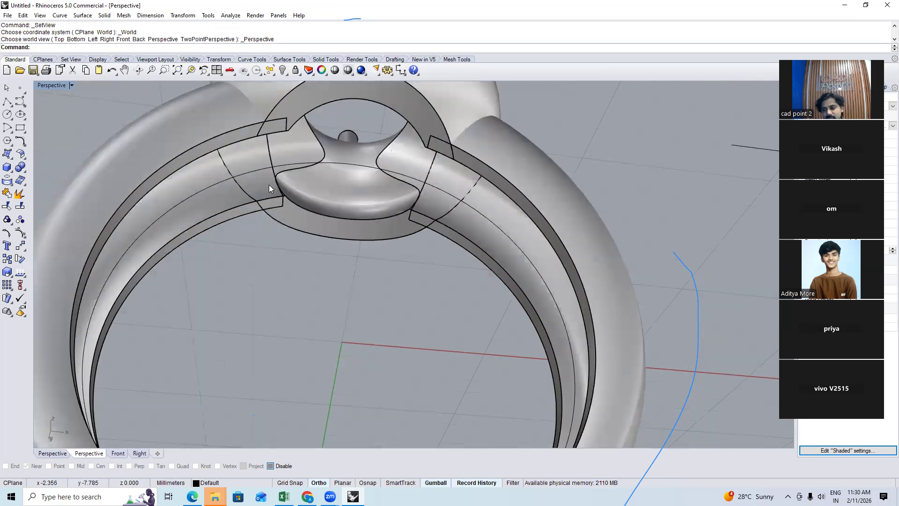
pyautogui.scroll(1, 294, 120)
pyautogui.write('de')
pyautogui.press('Return')
pyautogui.click(295, 124)
pyautogui.click(210, 155)
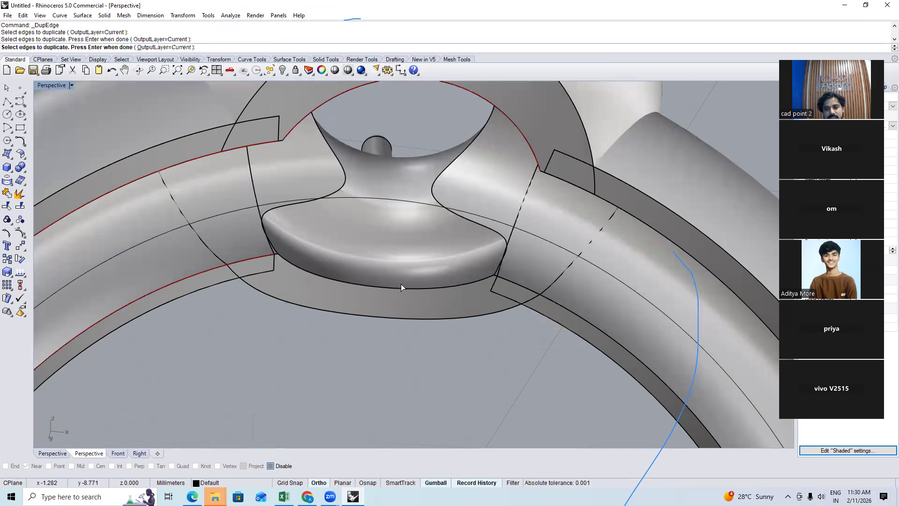
pyautogui.click(489, 293)
pyautogui.click(487, 280)
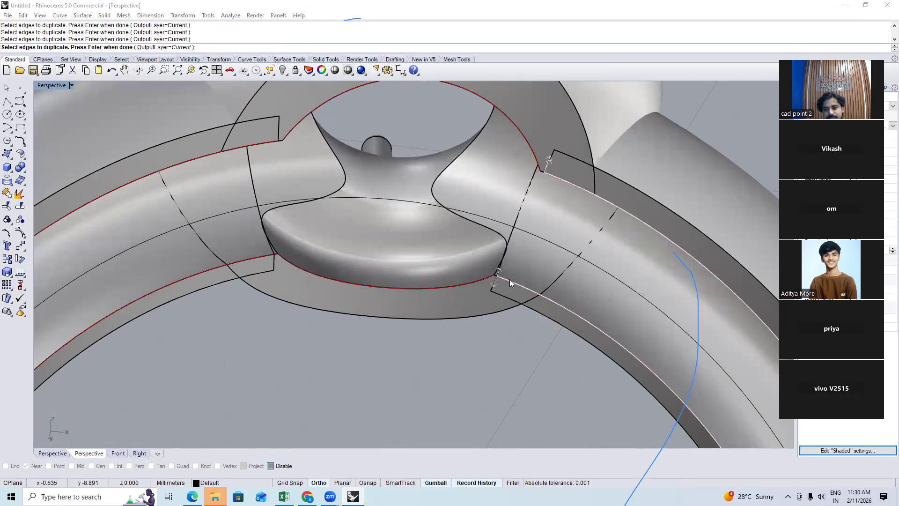
pyautogui.press('Return')
pyautogui.scroll(-10, 386, 245)
pyautogui.press('Return')
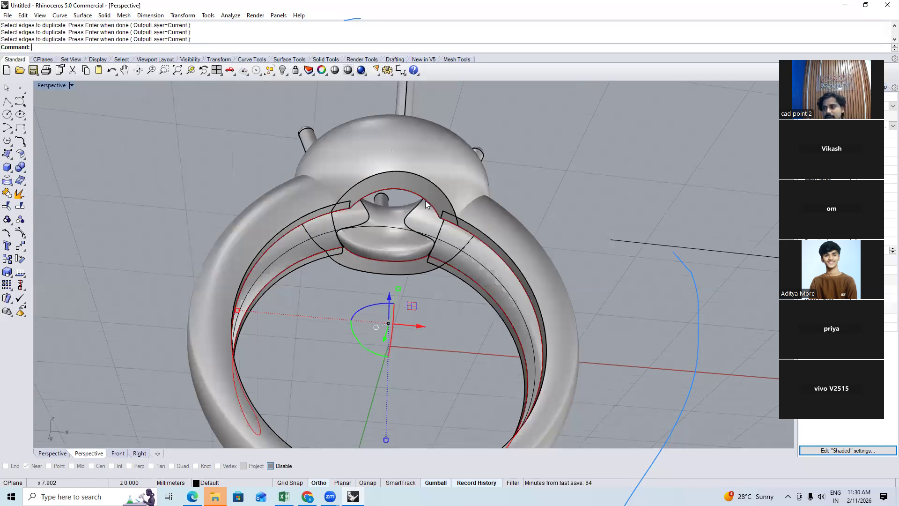
# Set the display color of the four duplicated edge curves to green and group them
pyautogui.click(811, 86)
pyautogui.click(871, 152)
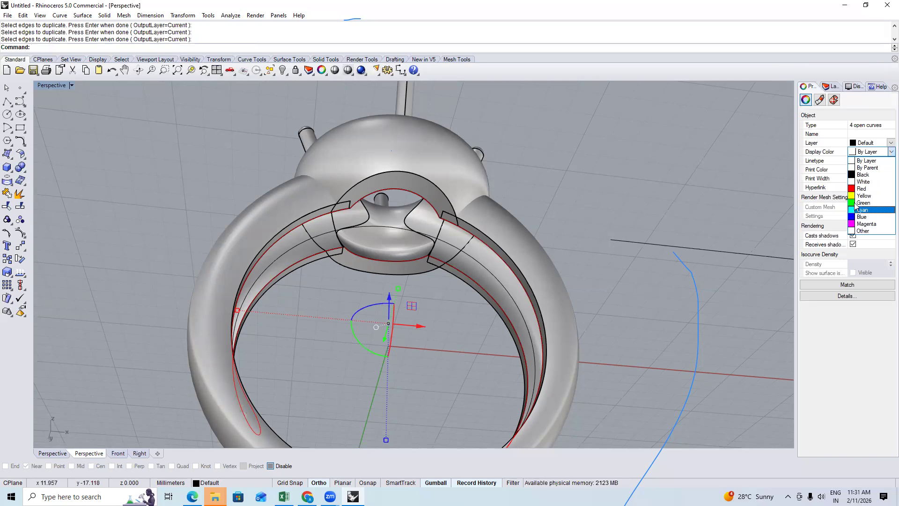
pyautogui.click(863, 198)
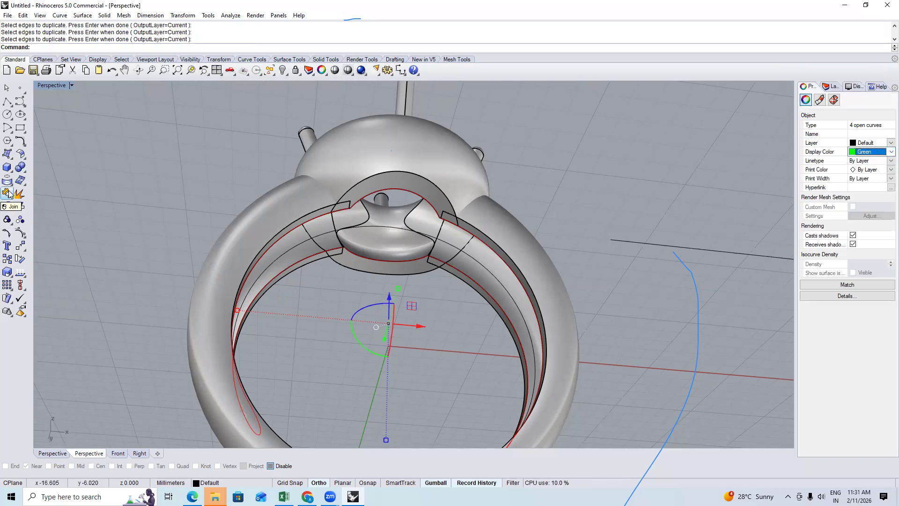
pyautogui.click(7, 219)
pyautogui.click(189, 216)
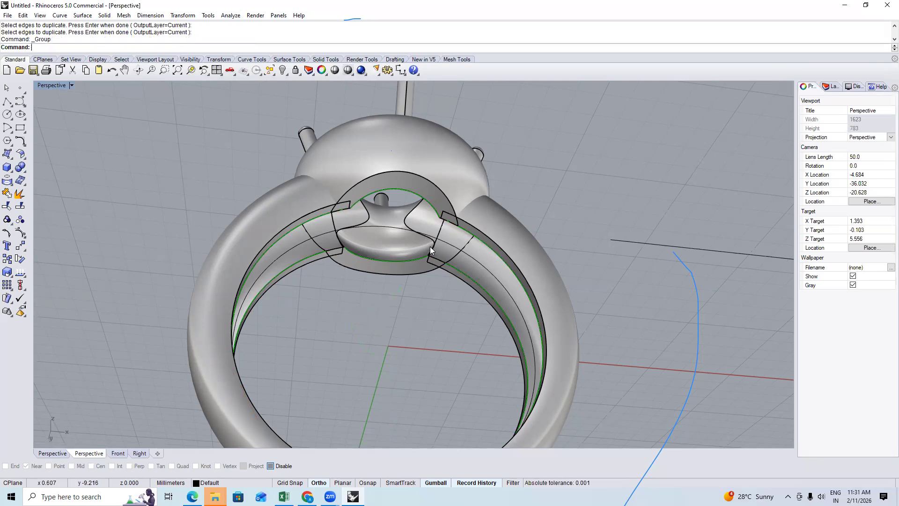
# Flow a copy of the grouped green curves from the finger-size arc onto the straight line beside the ring, without stretching
pyautogui.click(461, 270)
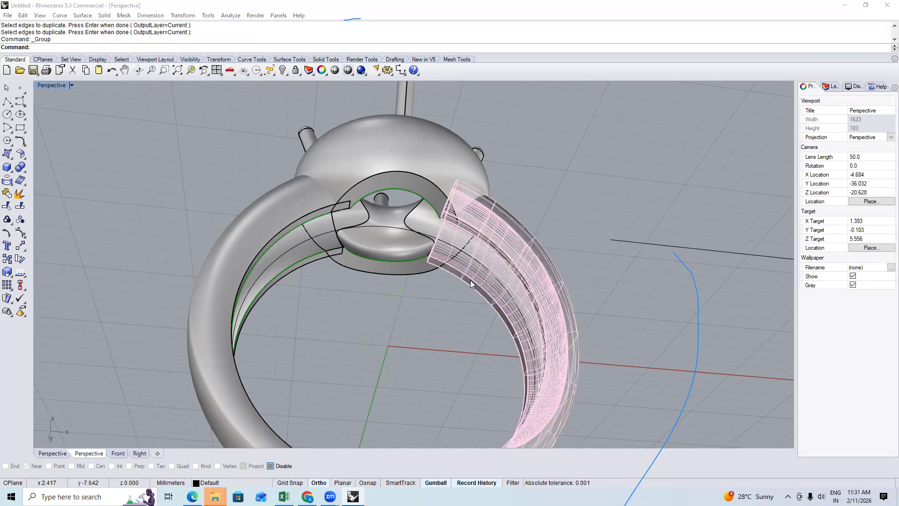
pyautogui.click(487, 301)
pyautogui.scroll(-7, 335, 210)
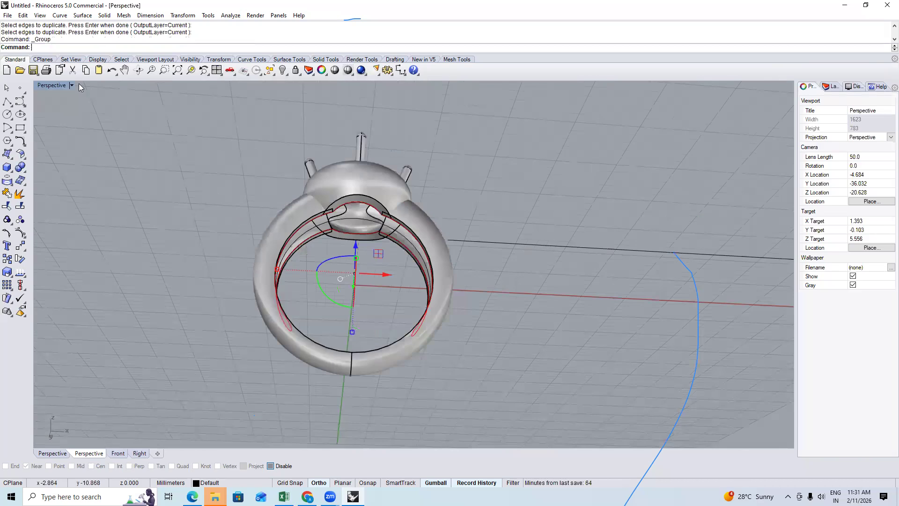
pyautogui.click(183, 15)
pyautogui.click(213, 207)
pyautogui.moveTo(305, 339); pyautogui.dragTo(301, 311, button='right')
pyautogui.click(301, 311)
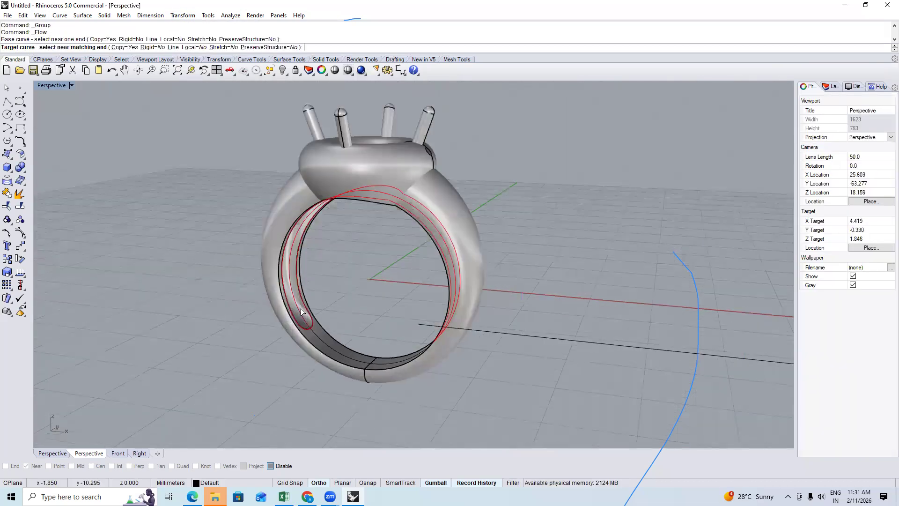
pyautogui.scroll(-6, 461, 299)
pyautogui.moveTo(358, 318); pyautogui.dragTo(360, 311, button='right')
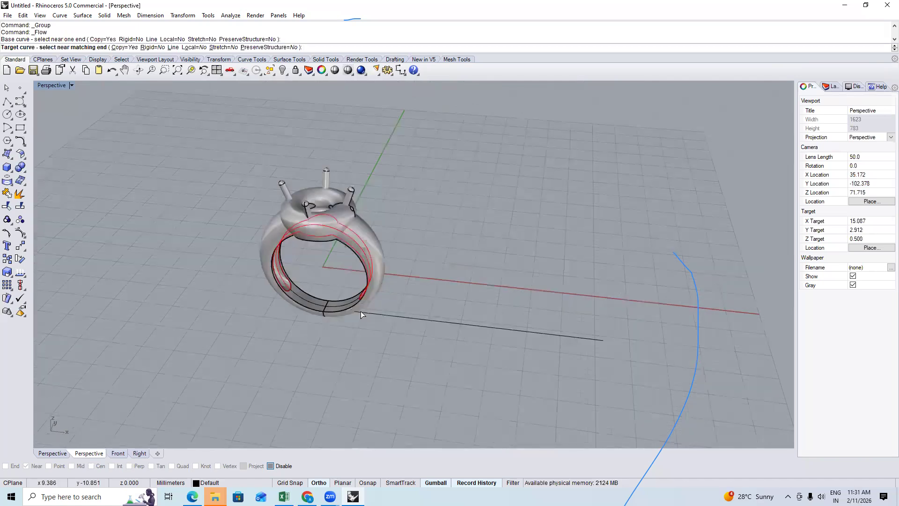
pyautogui.click(360, 311)
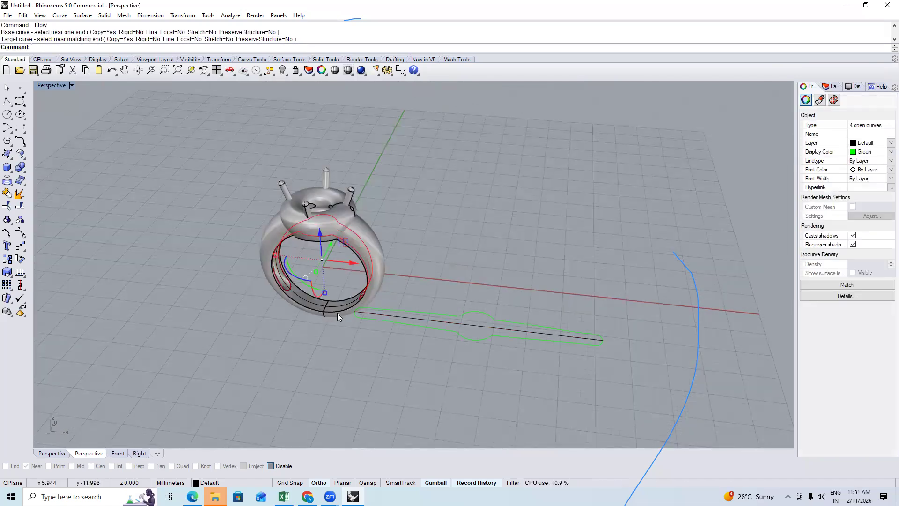
pyautogui.click(333, 359)
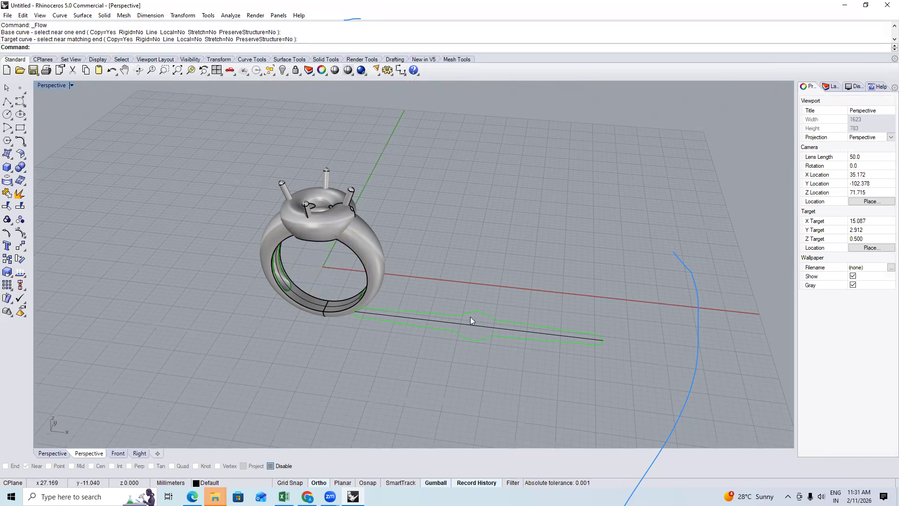
# Ungroup the flattened green curves in the top view and check their flatness from the front
pyautogui.press('F1')
pyautogui.scroll(10, 467, 311)
pyautogui.click(454, 297)
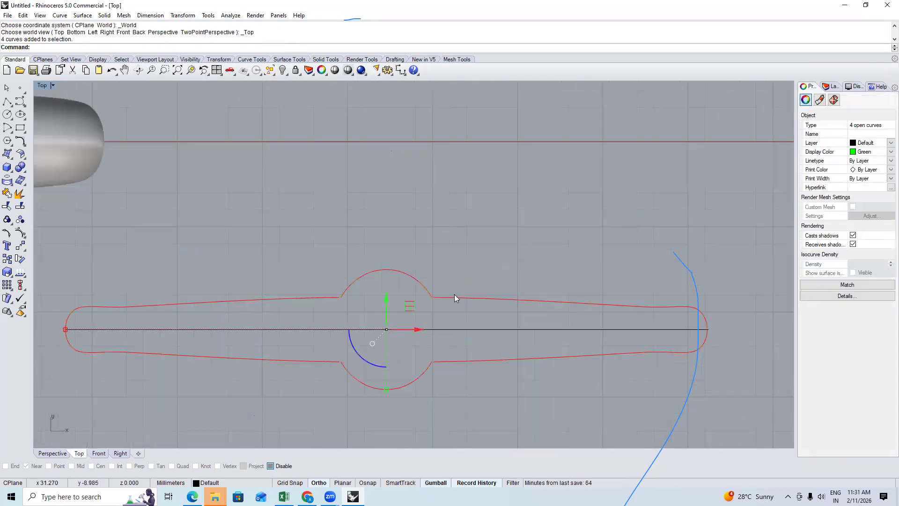
pyautogui.hotkey('ctrl', 'shift', 'g')
pyautogui.hotkey('ctrl', 'shift', 'g')
pyautogui.hotkey('ctrl', 'shift', 'g')
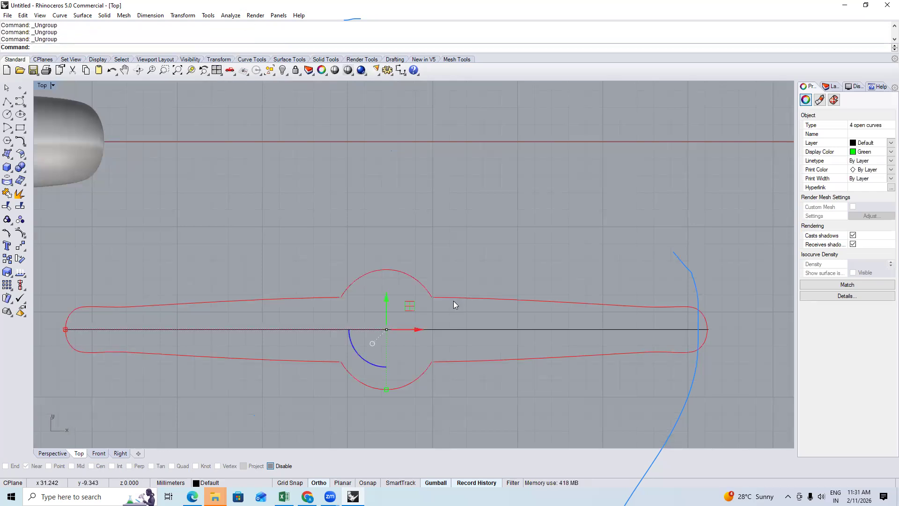
pyautogui.press('F2')
pyautogui.press('Escape')
pyautogui.scroll(3, 418, 282)
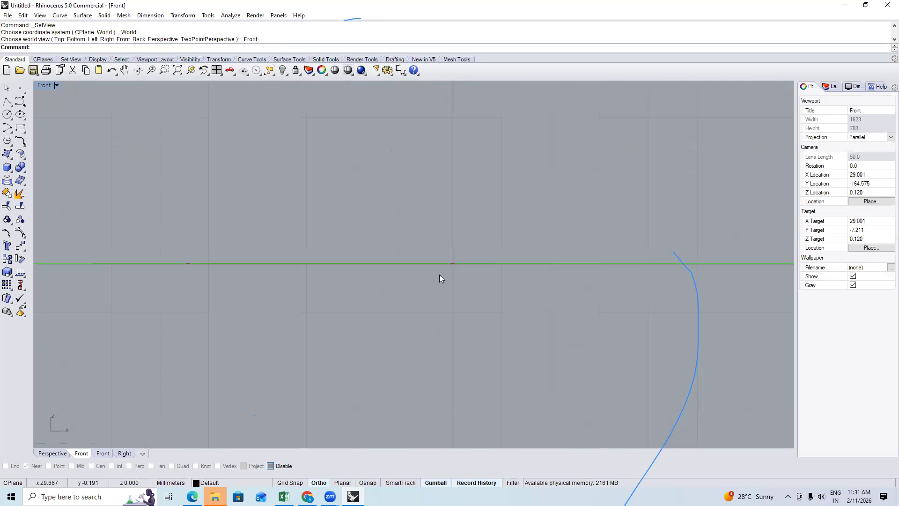
pyautogui.press('F1')
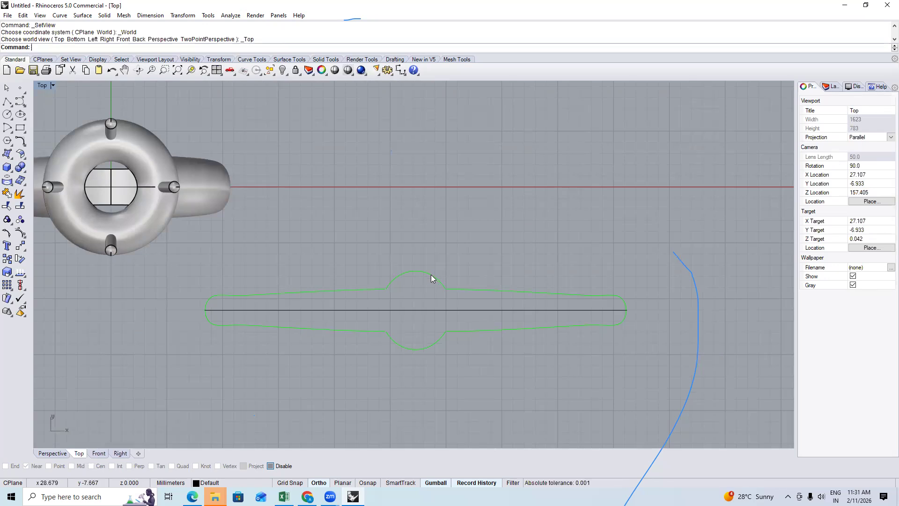
# Move both inner end control points of the flattened outline's right-hand curve onto the ends of the central arcs, using End snap
pyautogui.scroll(5, 447, 301)
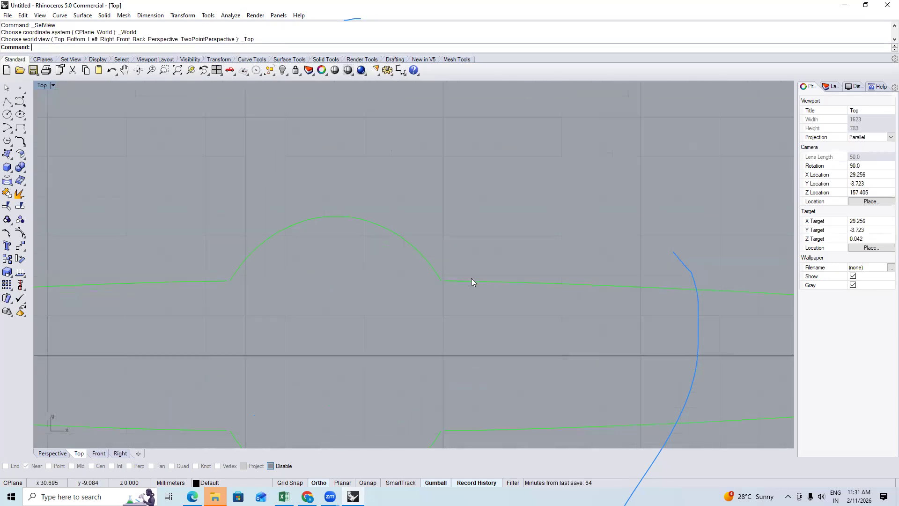
pyautogui.click(469, 281)
pyautogui.write('pn')
pyautogui.press('Return')
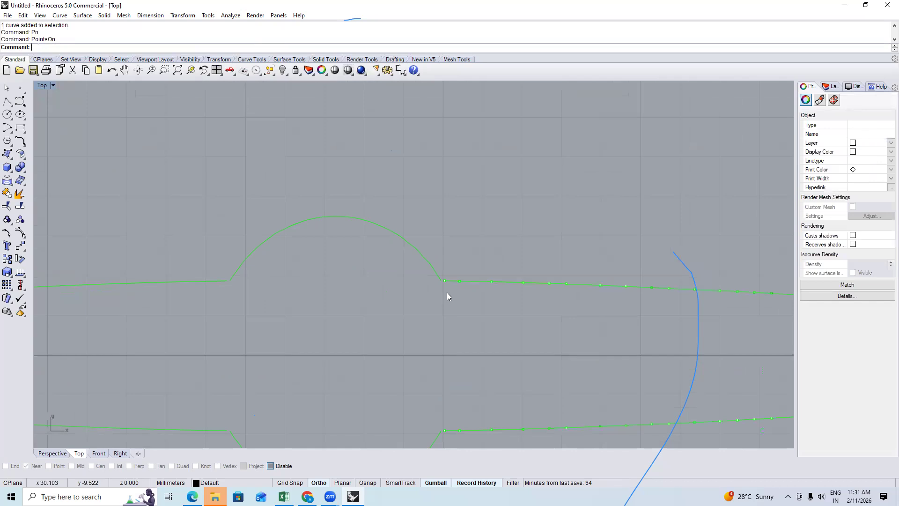
pyautogui.scroll(5, 442, 289)
pyautogui.click(443, 258)
pyautogui.write('m')
pyautogui.press('Return')
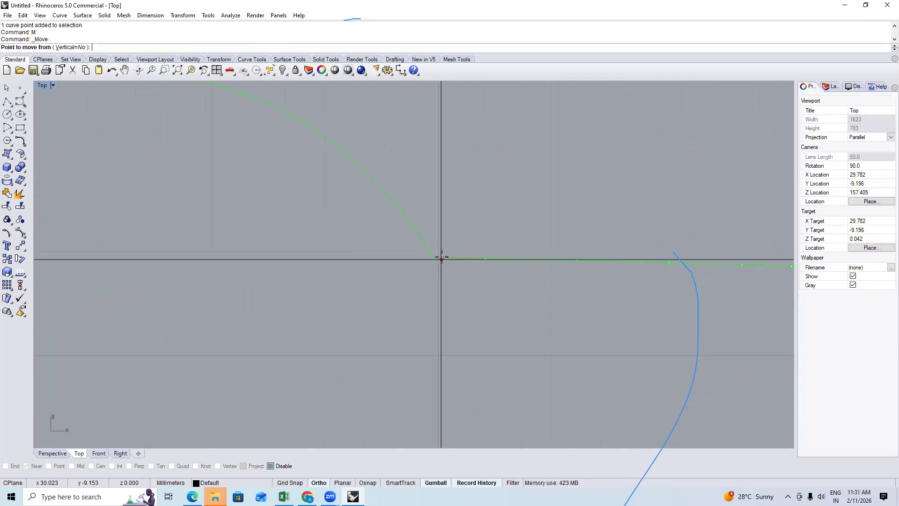
pyautogui.write('ose')
pyautogui.press('Return')
pyautogui.click(443, 258)
pyautogui.click(432, 258)
pyautogui.scroll(-8, 390, 276)
pyautogui.scroll(11, 405, 313)
pyautogui.click(351, 344)
pyautogui.write('m')
pyautogui.press('Return')
pyautogui.click(351, 345)
pyautogui.click(333, 344)
pyautogui.scroll(-5, 413, 233)
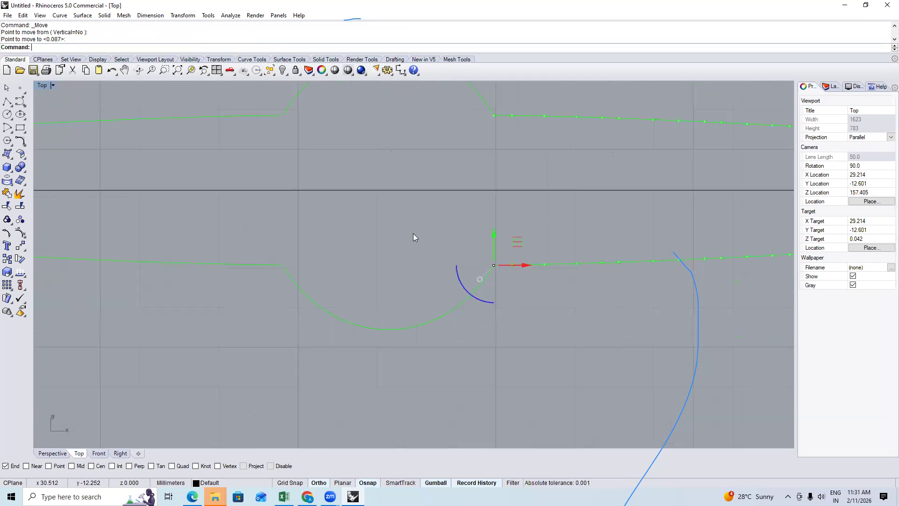
# Move both inner end control points of the flattened outline's left-hand curve onto the ends of the central arcs
pyautogui.click(387, 204)
pyautogui.scroll(5, 388, 204)
pyautogui.write('Pn')
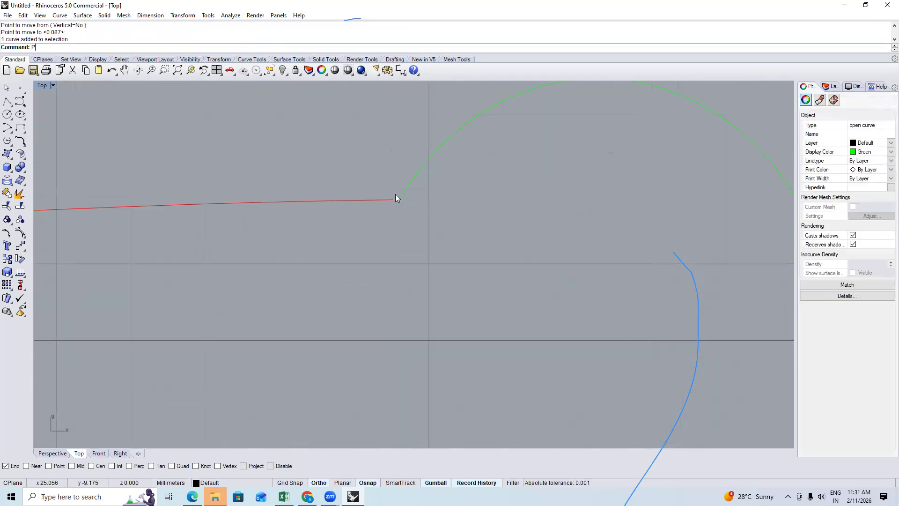
pyautogui.press('Return')
pyautogui.click(395, 202)
pyautogui.scroll(1, 395, 202)
pyautogui.write('m')
pyautogui.press('Return')
pyautogui.click(401, 200)
pyautogui.click(400, 200)
pyautogui.moveTo(478, 366); pyautogui.dragTo(435, 319, button='right')
pyautogui.scroll(12, 435, 319)
pyautogui.click(446, 289)
pyautogui.write('m')
pyautogui.press('Return')
pyautogui.click(445, 289)
pyautogui.click(455, 288)
pyautogui.scroll(-6, 422, 261)
pyautogui.scroll(-3, 402, 261)
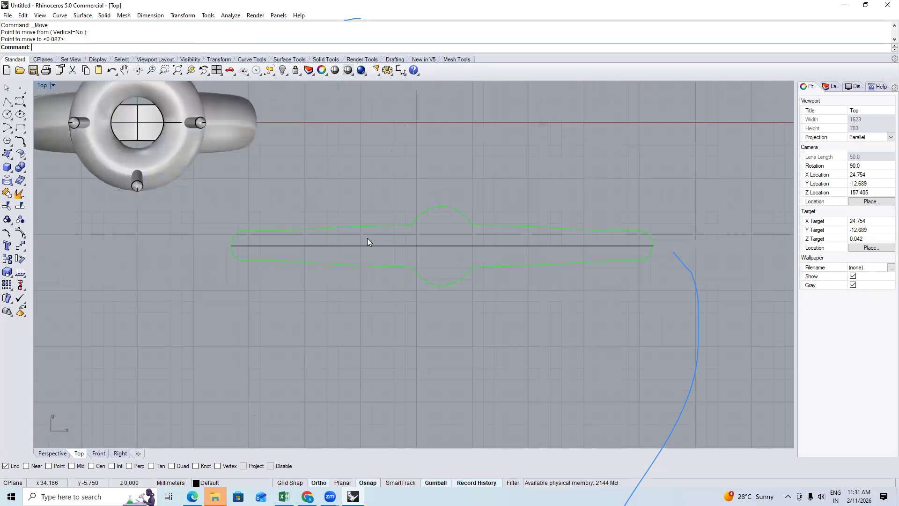
# Join the flattened curves into one closed outline and check it from the perspective and front views
pyautogui.click(468, 245)
pyautogui.hotkey('ctrl', 'j')
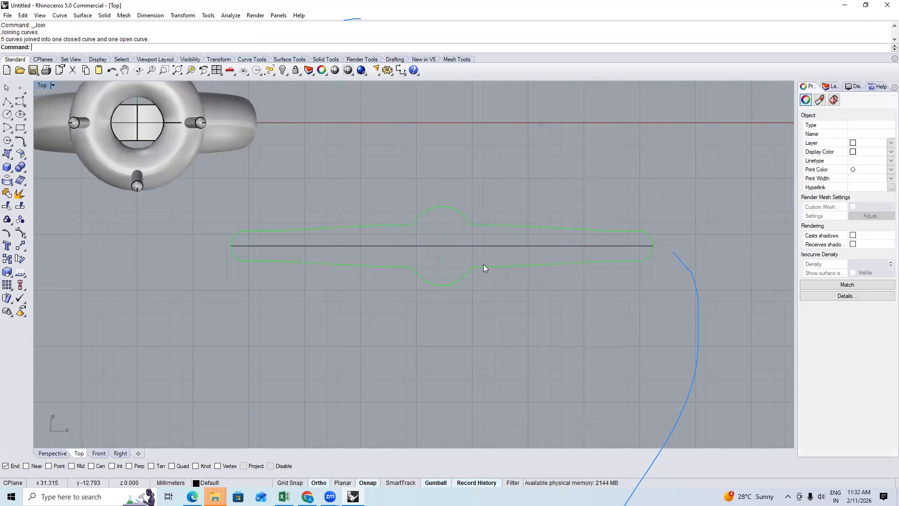
pyautogui.click(482, 268)
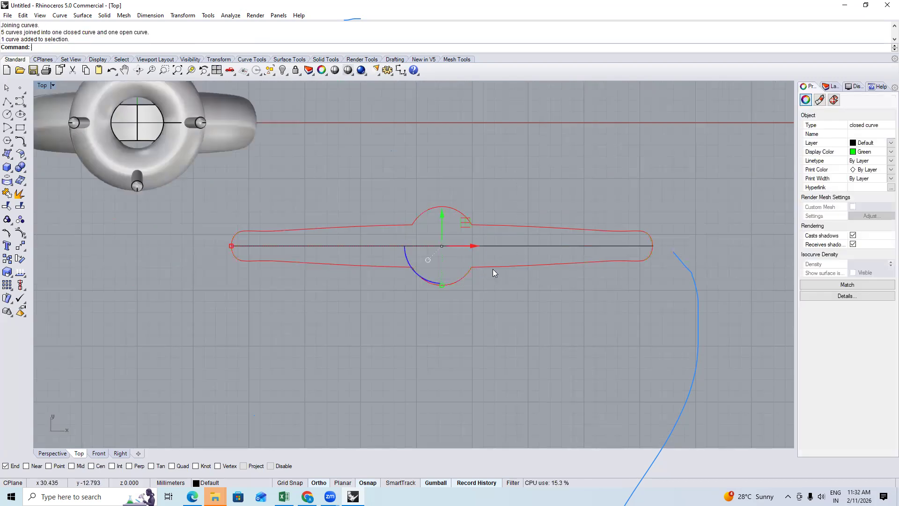
pyautogui.press('F4')
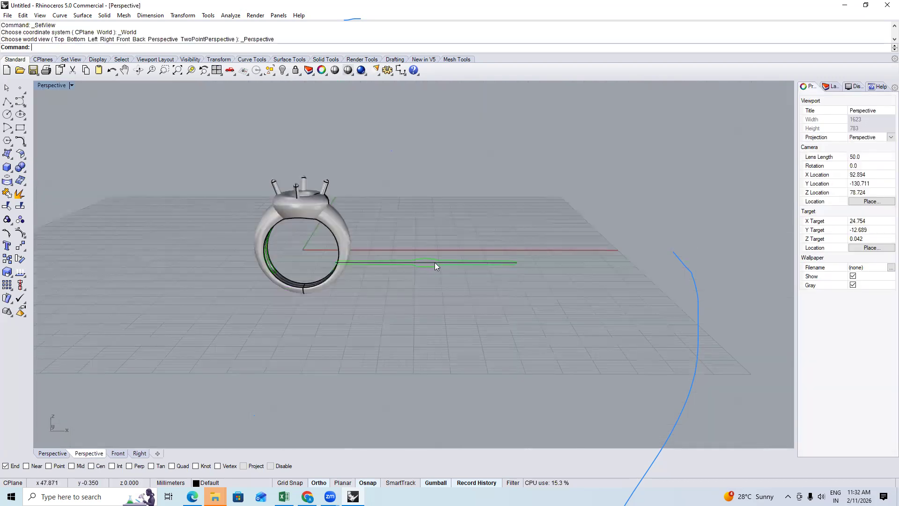
pyautogui.press('F2')
pyautogui.scroll(3, 441, 268)
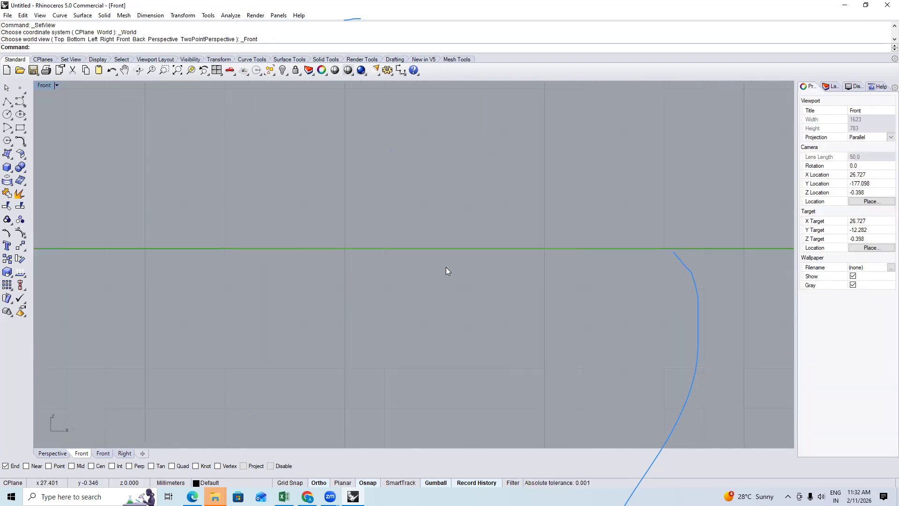
pyautogui.press('F1')
pyautogui.write('SV')
pyautogui.press('Return')
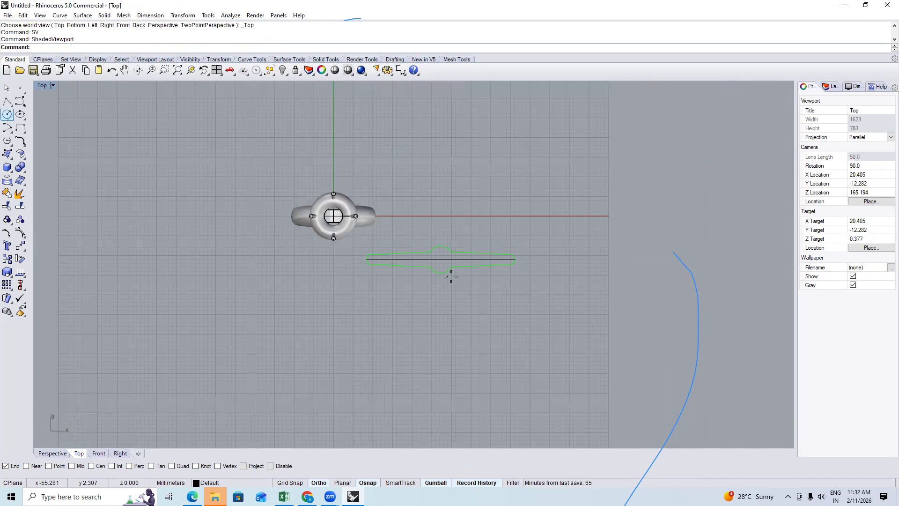
# Look up the hidden reference image to examine the cut-out pattern along the inside of the band
pyautogui.scroll(3, 482, 242)
pyautogui.press('Return')
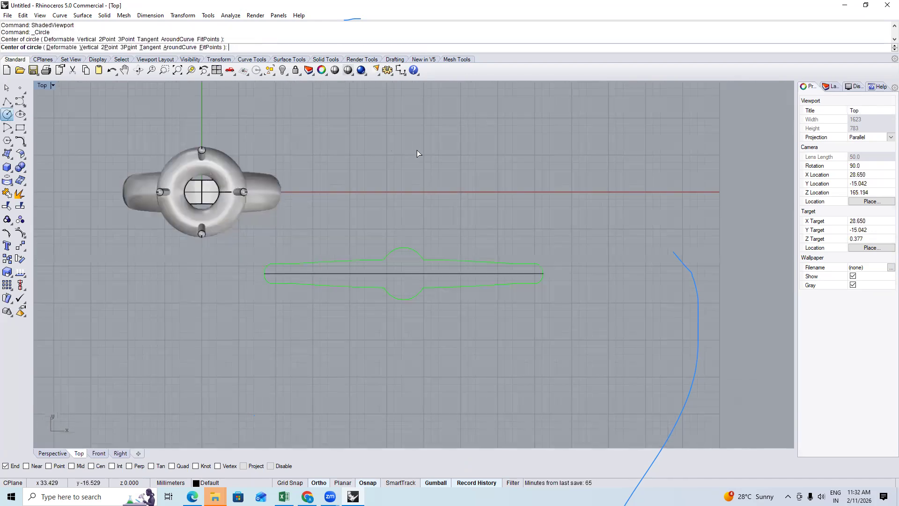
pyautogui.press('Escape')
pyautogui.write('SS')
pyautogui.press('Return')
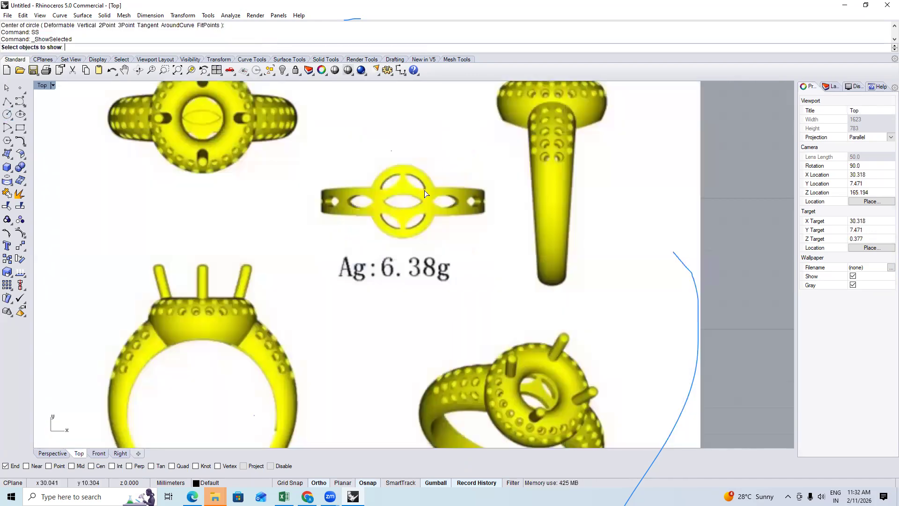
pyautogui.press('Escape')
pyautogui.scroll(-5, 396, 267)
# Draw a circle of 1.8 mm diameter centred on the midpoint of the straight line inside the flattened outline
pyautogui.click(7, 114)
pyautogui.scroll(6, 367, 238)
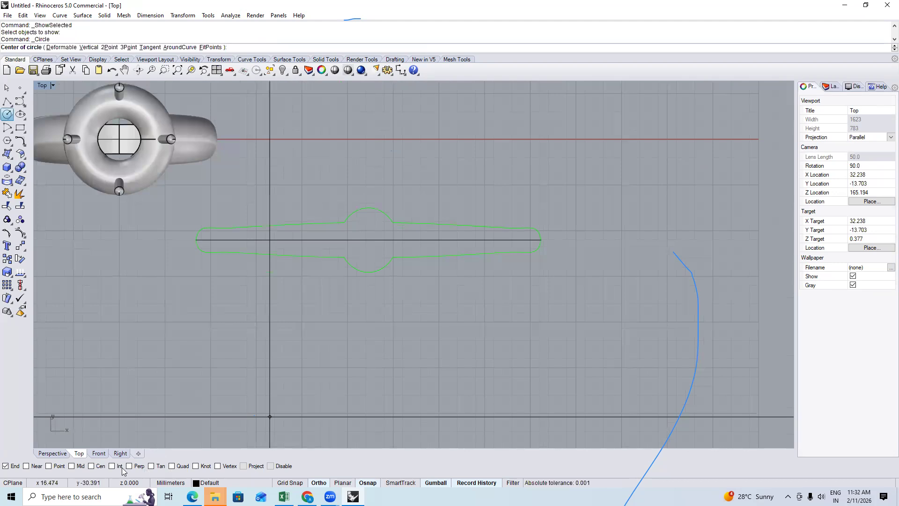
pyautogui.rightClick(79, 466)
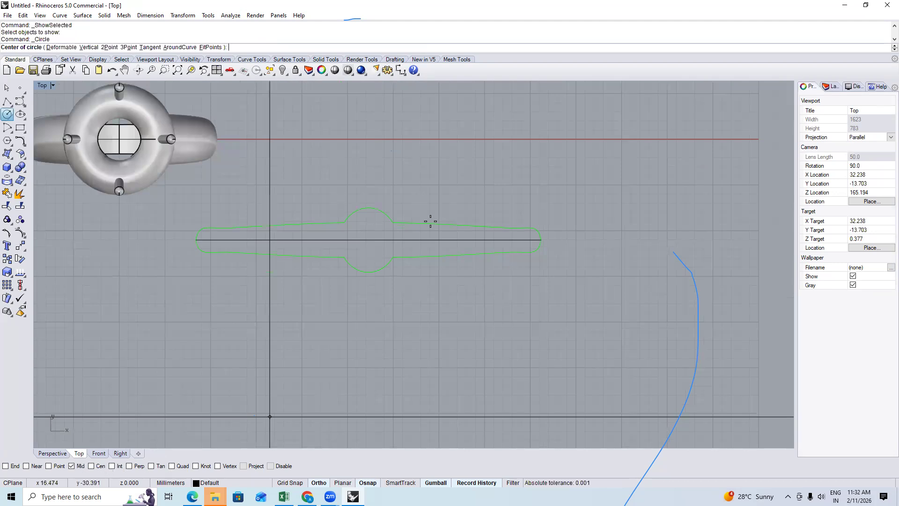
pyautogui.click(367, 239)
pyautogui.scroll(2, 367, 240)
pyautogui.write('1.8')
pyautogui.press('Return')
pyautogui.scroll(4, 368, 233)
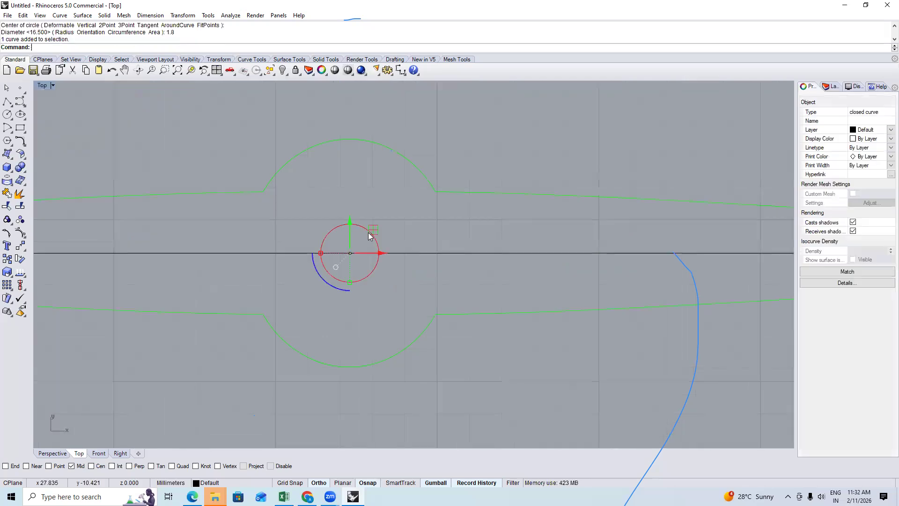
# Stretch the circle's two side control points outward along the line to form a pointed almond shape
pyautogui.write('Pn')
pyautogui.press('Return')
pyautogui.click(379, 253)
pyautogui.scroll(2, 380, 250)
pyautogui.moveTo(257, 268)
pyautogui.keyDown('shift'); pyautogui.mouseDown()
pyautogui.moveTo(293, 250)
pyautogui.moveTo(293, 256)
pyautogui.moveTo(251, 255)
pyautogui.mouseUp(); pyautogui.keyUp('shift')
pyautogui.press('Escape')
# Explode the almond shape and rebuild its upper and lower halves with 4 points and degree 3
pyautogui.click(388, 231)
pyautogui.write('Ex')
pyautogui.press('Return')
pyautogui.click(389, 229)
pyautogui.write('Rebuild')
pyautogui.press('Return')
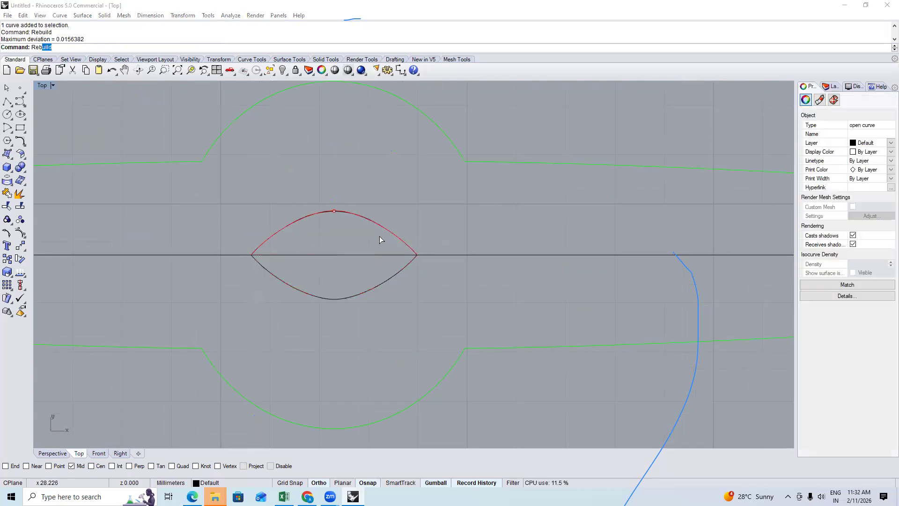
pyautogui.press('Return')
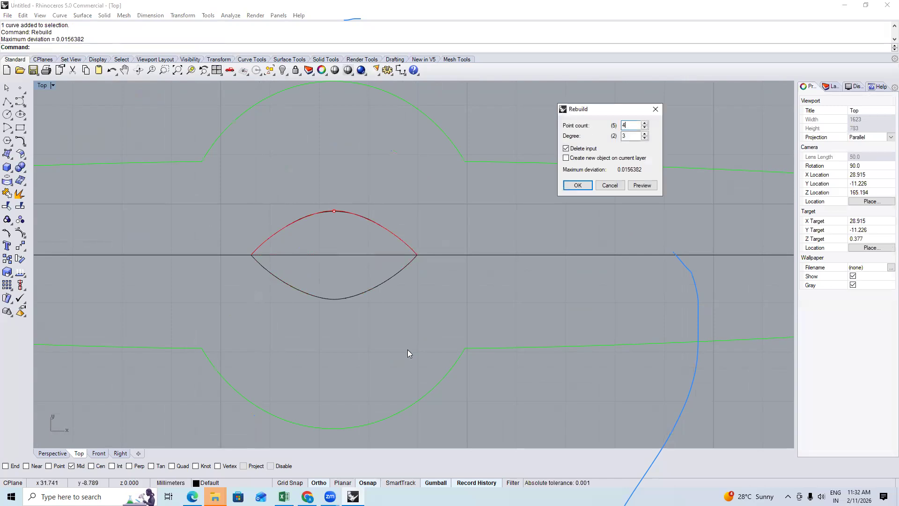
pyautogui.press('Return')
pyautogui.click(388, 279)
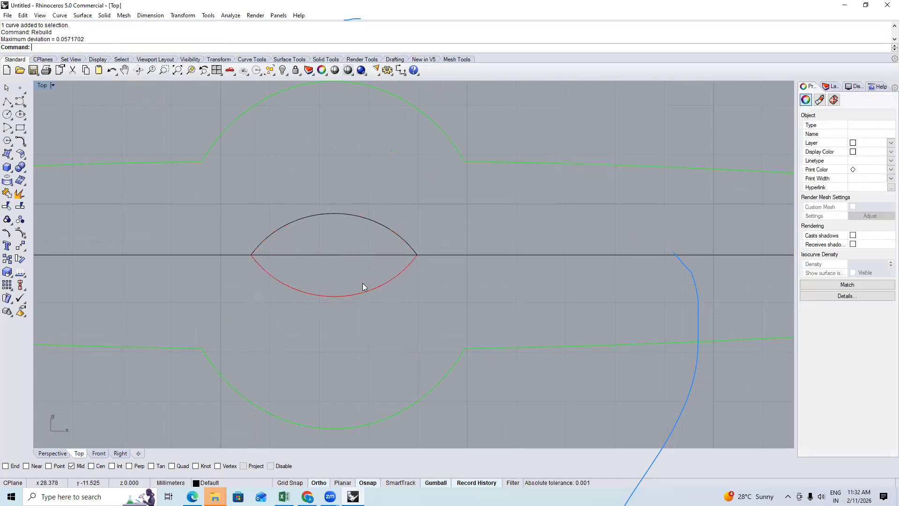
# Join the two rebuilt almond halves into one closed curve
pyautogui.moveTo(218, 307); pyautogui.dragTo(551, 200)
pyautogui.hotkey('ctrl', 'j')
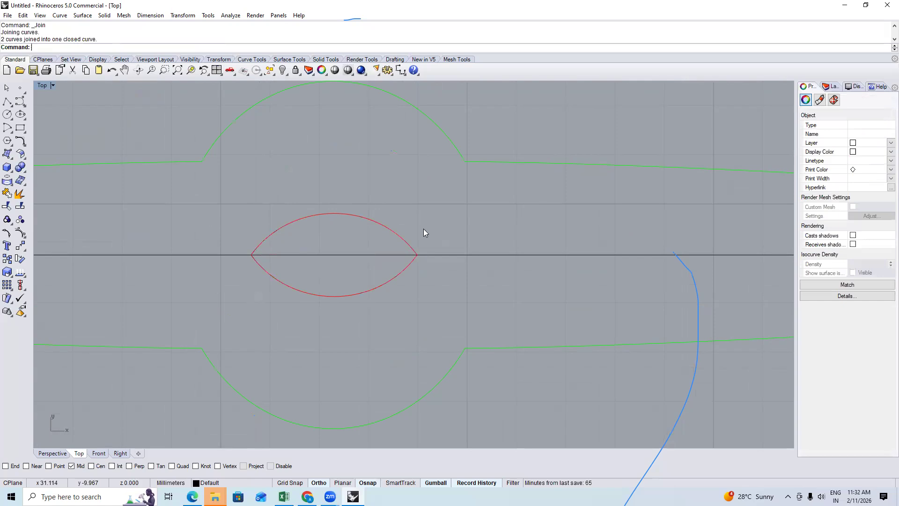
pyautogui.press('Escape')
pyautogui.moveTo(322, 258); pyautogui.dragTo(271, 275, button='right')
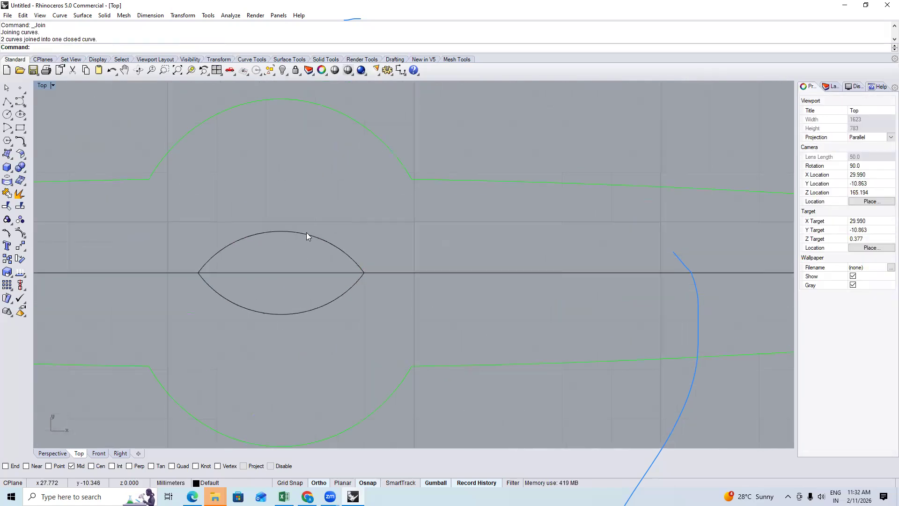
# Orient a copy of the almond by its two tips with 3D scaling, placing it diagonally in the round section's upper half, about 2.3 mm long
pyautogui.click(306, 232)
pyautogui.click(182, 15)
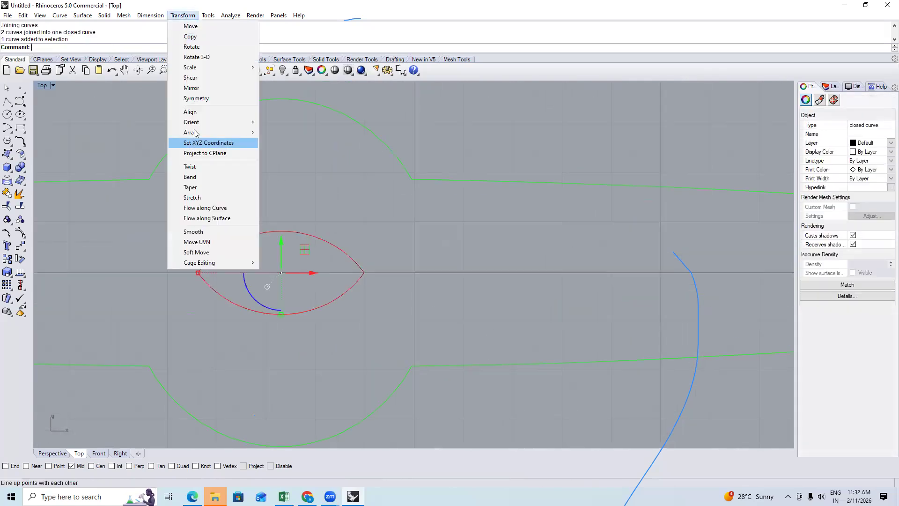
pyautogui.moveTo(197, 122)
pyautogui.press('Return')
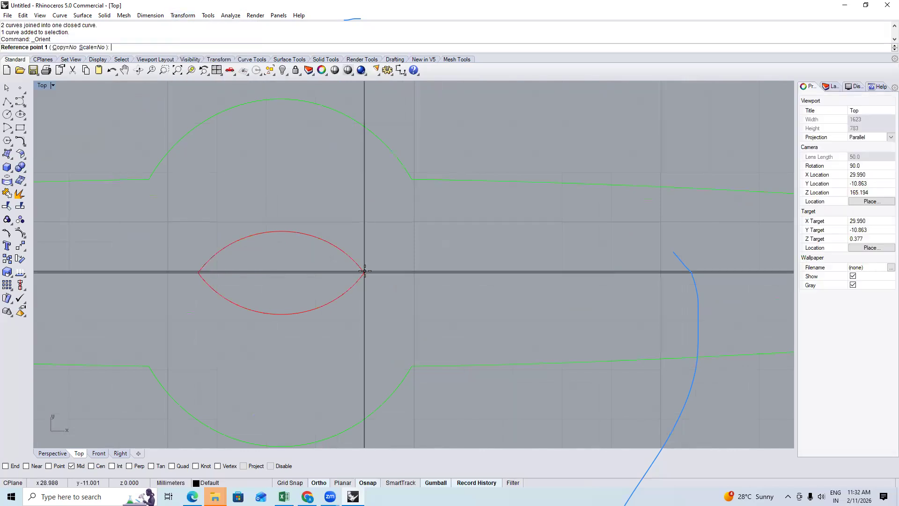
pyautogui.press('F4')
pyautogui.click(364, 272)
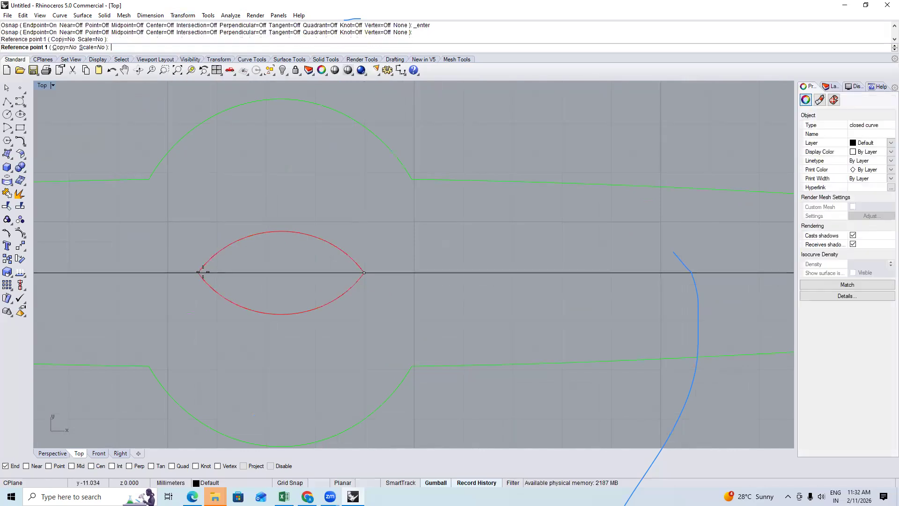
pyautogui.click(196, 273)
pyautogui.click(107, 48)
pyautogui.click(136, 48)
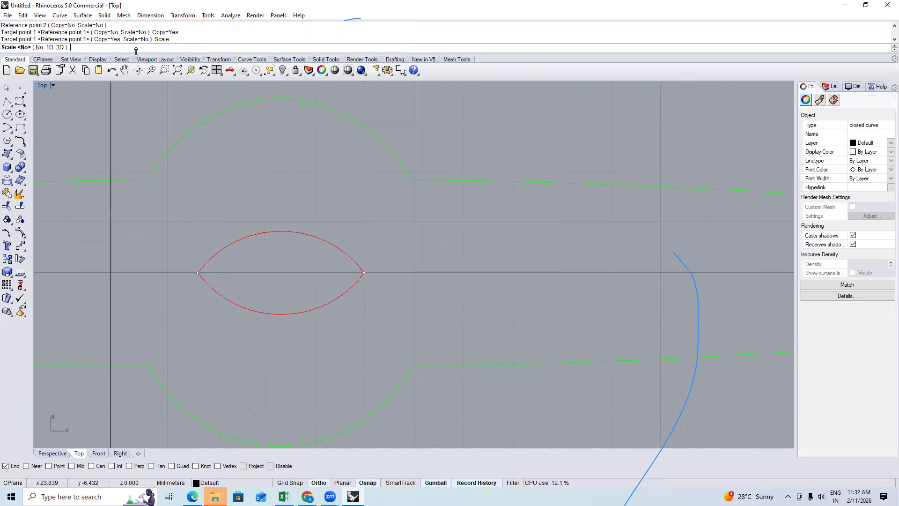
pyautogui.click(59, 48)
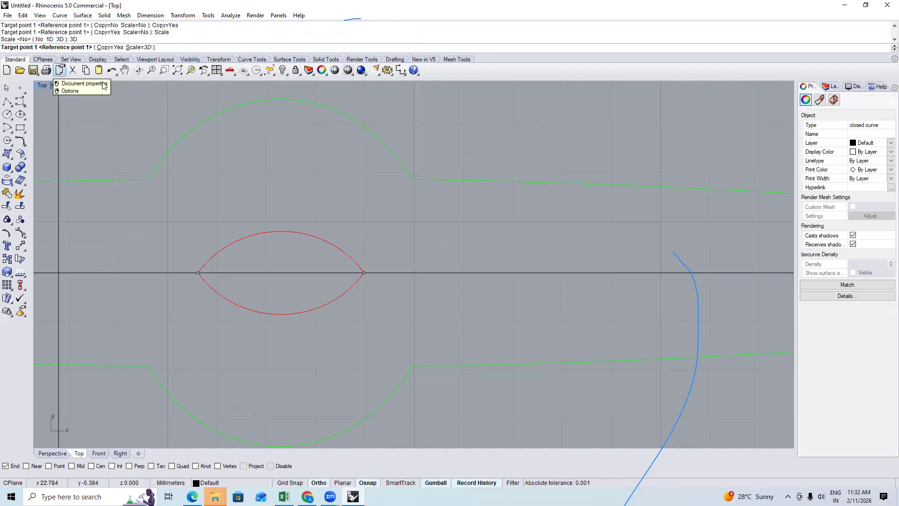
pyautogui.moveTo(389, 228); pyautogui.dragTo(381, 273, button='right')
pyautogui.click(388, 275)
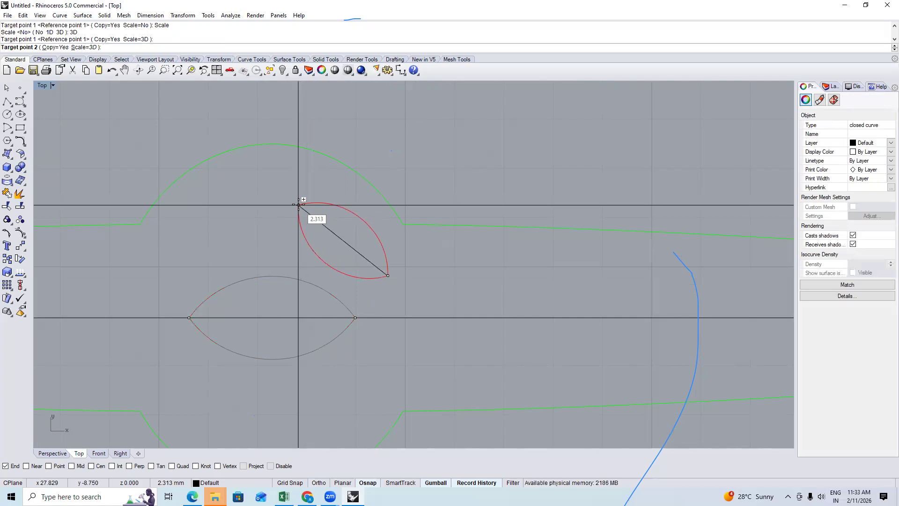
pyautogui.click(298, 205)
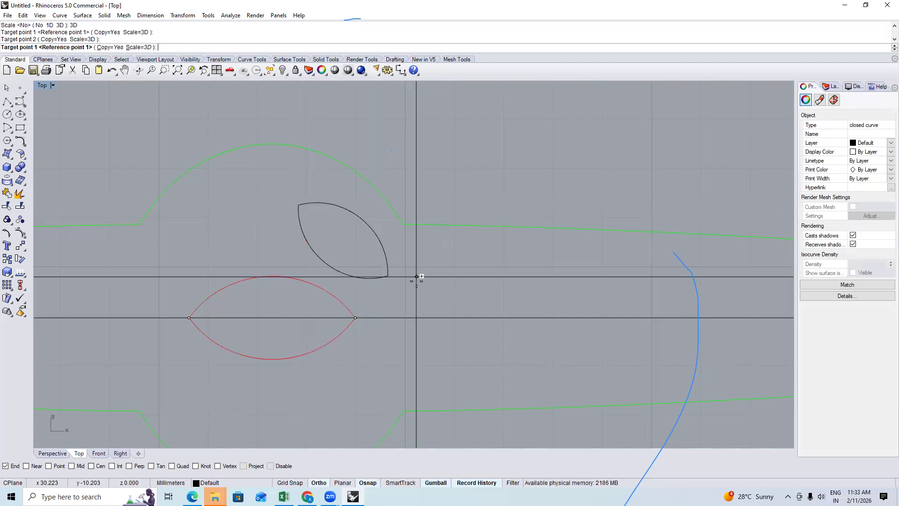
# Place two more scaled almond copies along the straight line beyond the central almond, about 2.6 mm and 2.8 mm long
pyautogui.click(27, 465)
pyautogui.click(434, 317)
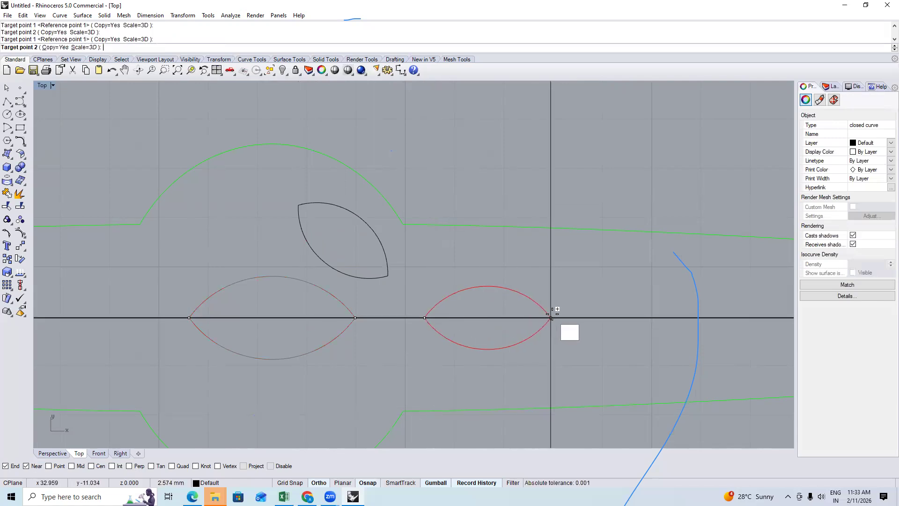
pyautogui.click(551, 318)
pyautogui.moveTo(652, 313); pyautogui.dragTo(420, 329, button='right')
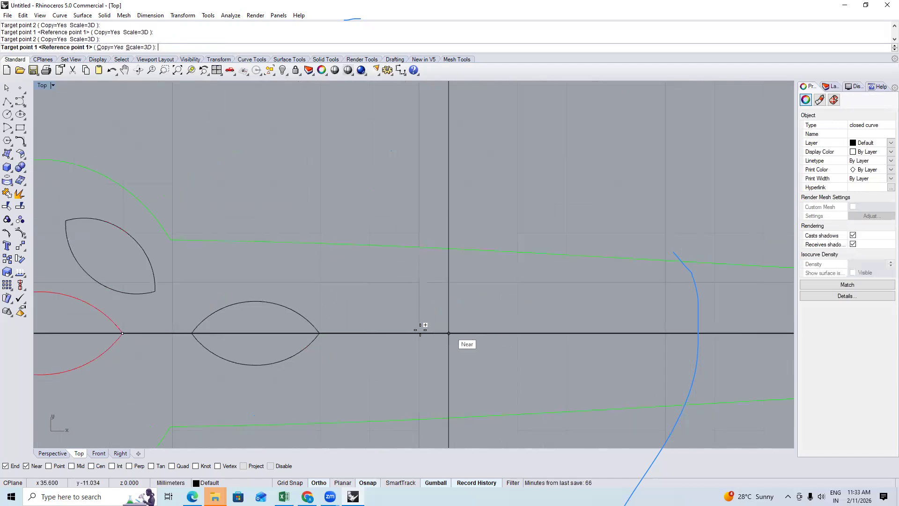
pyautogui.click(410, 331)
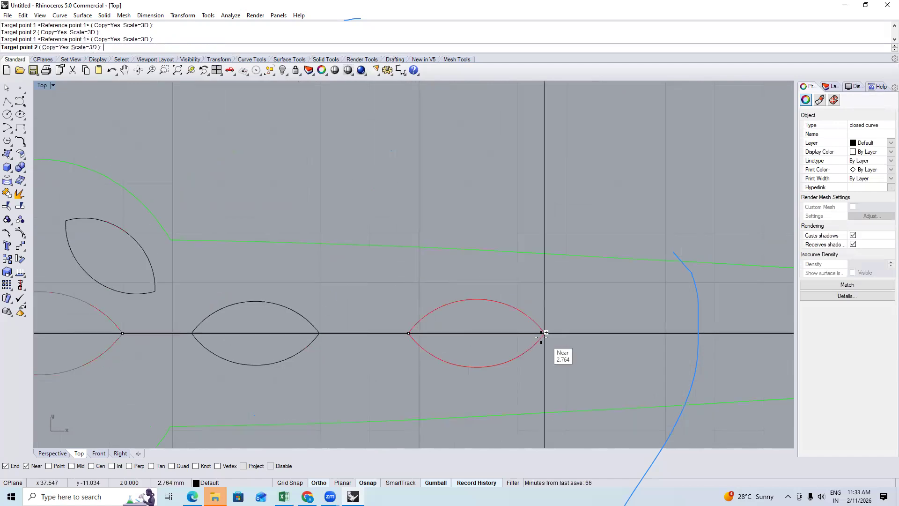
pyautogui.click(658, 341)
# Place two progressively smaller almond copies farther along the straight line toward the outline's rounded end
pyautogui.moveTo(658, 342); pyautogui.dragTo(334, 341, button='right')
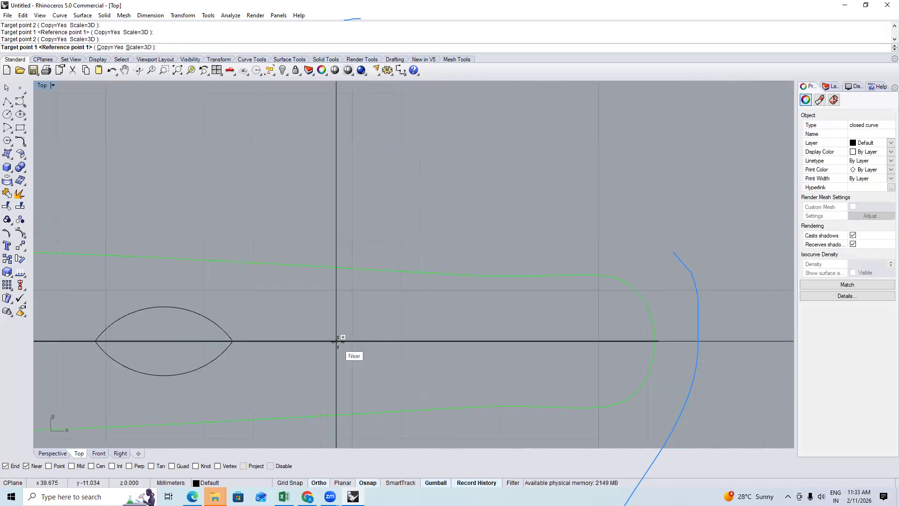
pyautogui.click(425, 339)
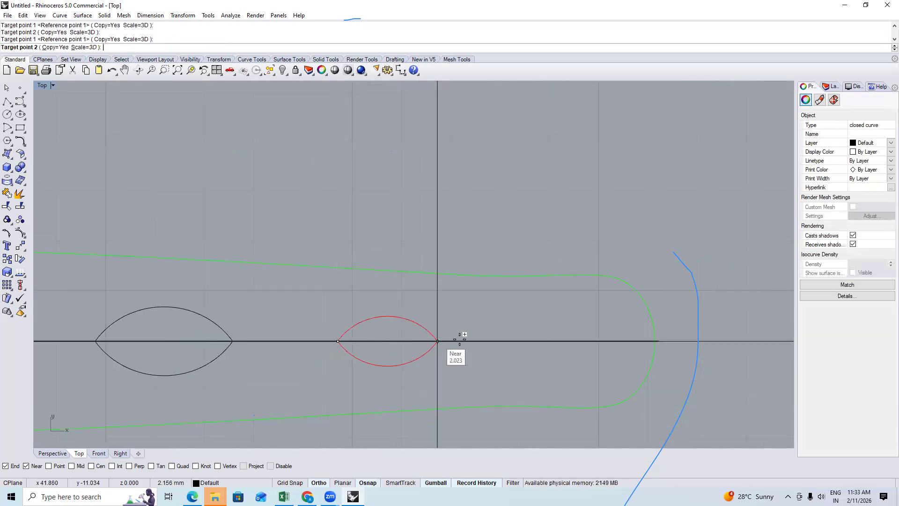
pyautogui.click(529, 341)
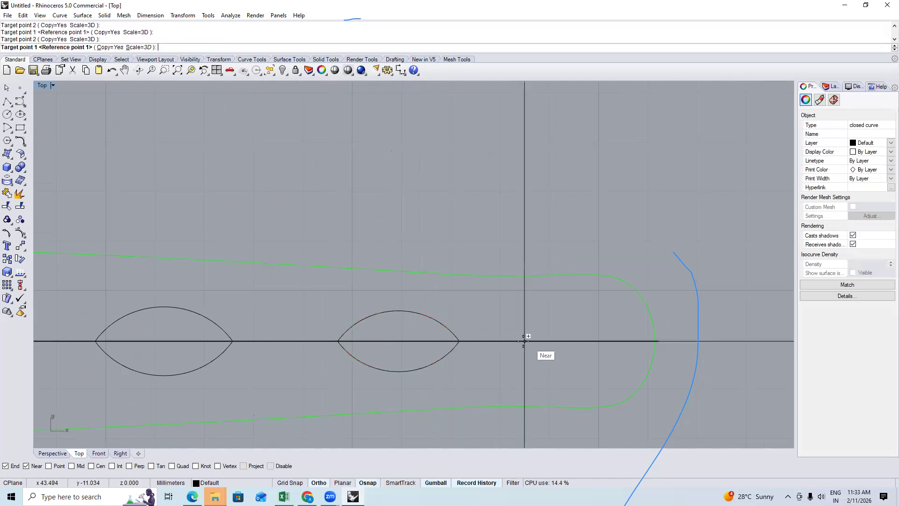
pyautogui.click(604, 340)
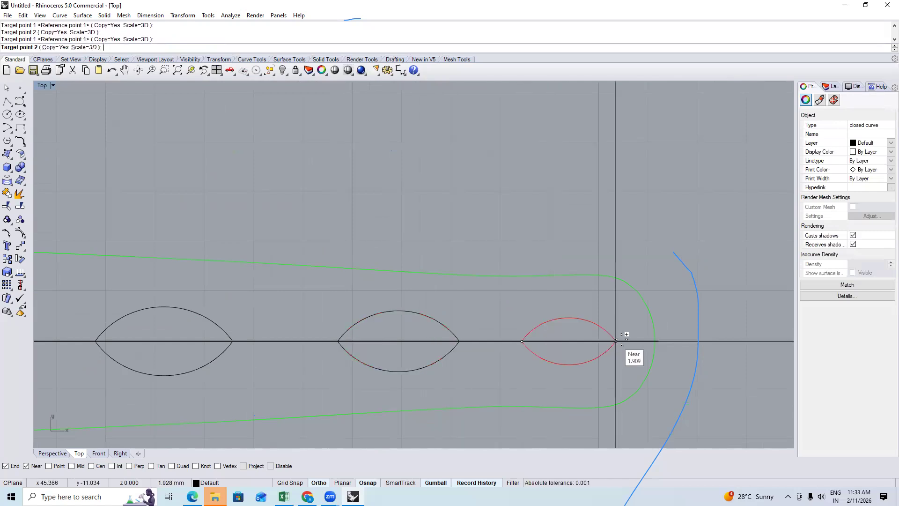
pyautogui.click(623, 341)
pyautogui.scroll(-4, 418, 304)
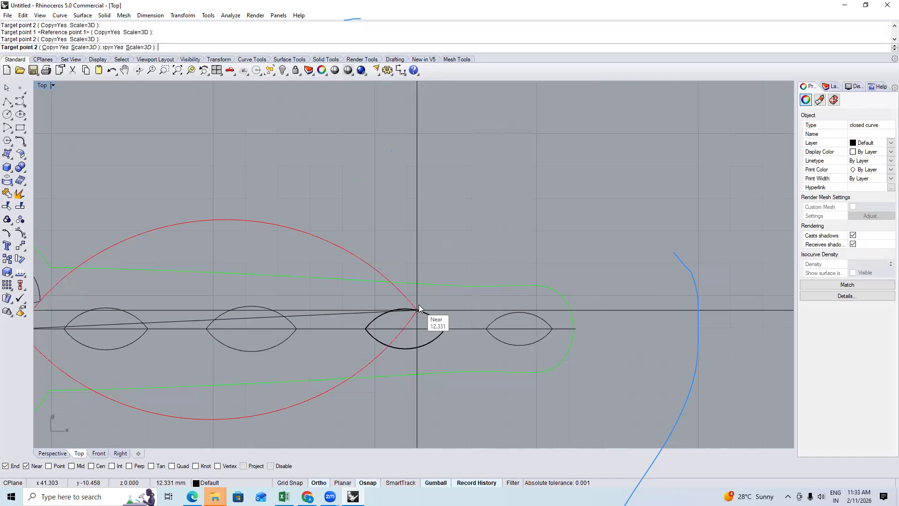
pyautogui.scroll(-12, 416, 304)
pyautogui.press('Escape')
# Mirror the four almonds on the straight line to the other arm of the outline about the line's midpoint
pyautogui.moveTo(298, 229); pyautogui.dragTo(592, 394)
pyautogui.scroll(2, 309, 298)
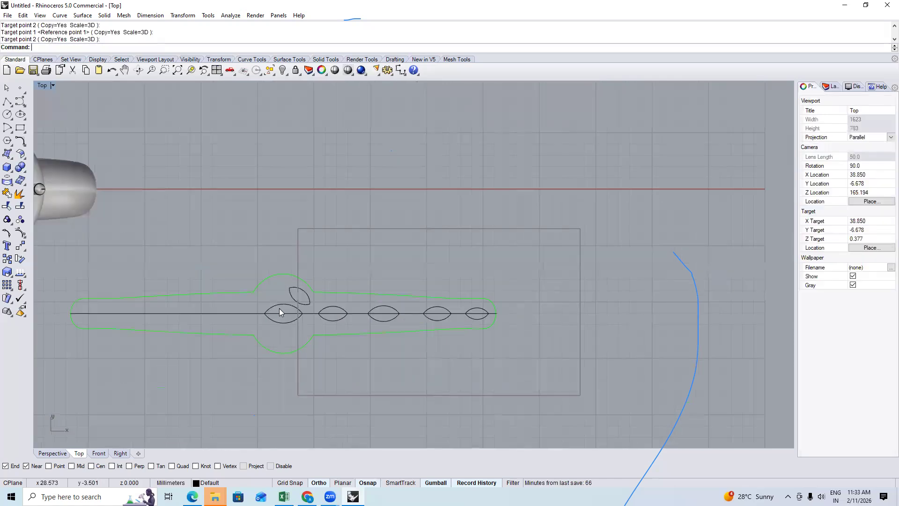
pyautogui.write('M,m')
pyautogui.press('Return')
pyautogui.moveTo(311, 309); pyautogui.dragTo(337, 304, button='right')
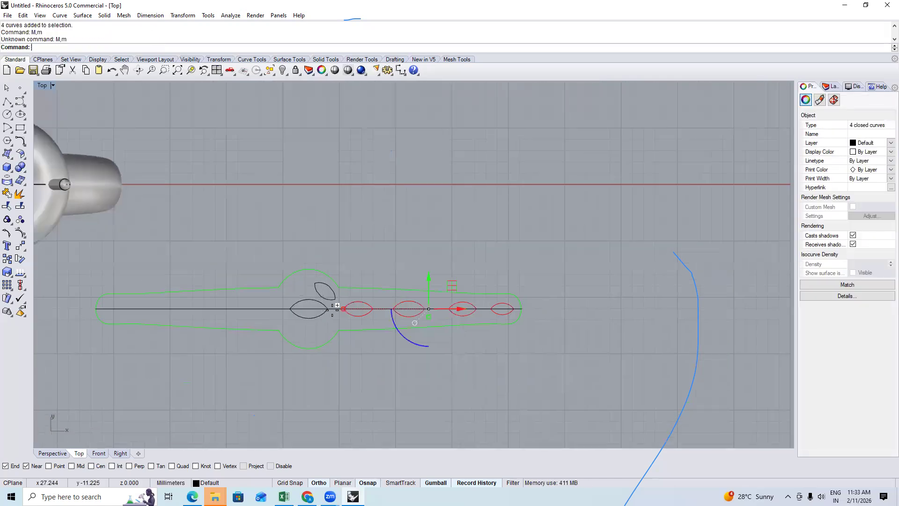
pyautogui.write('MM')
pyautogui.press('Return')
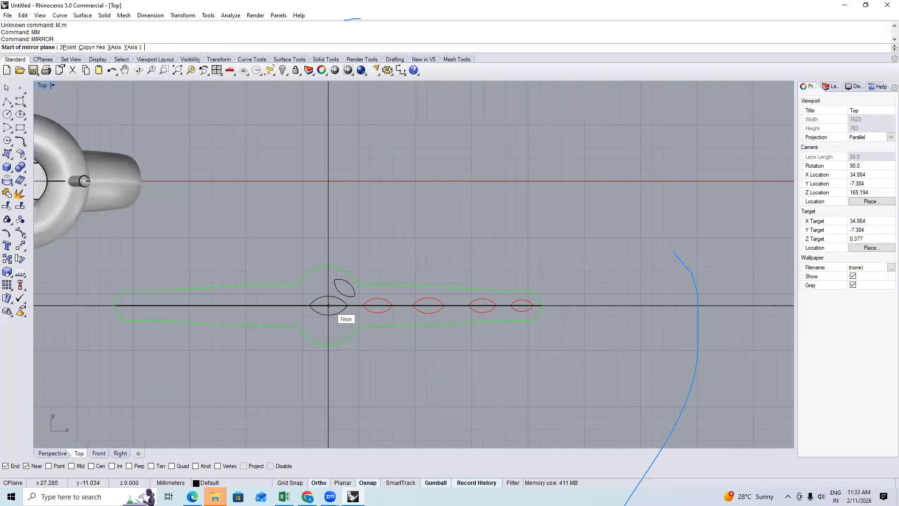
pyautogui.press('F2')
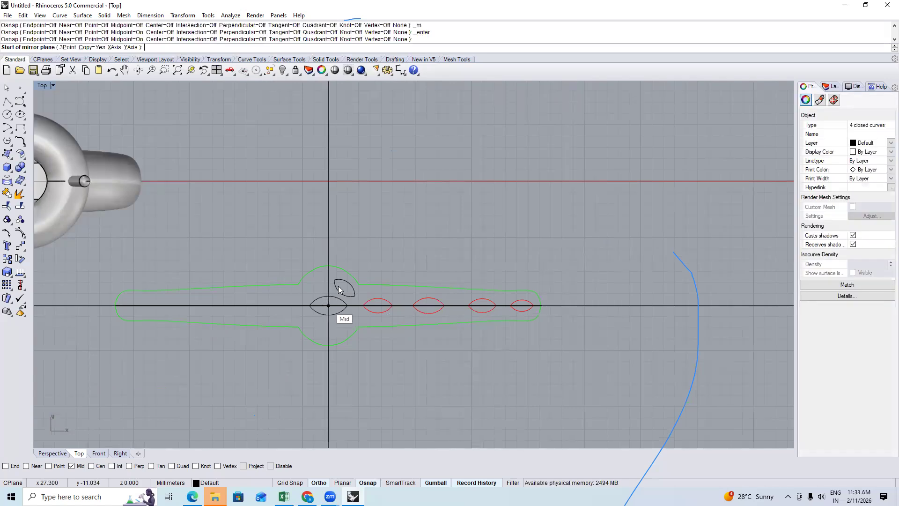
pyautogui.click(339, 292)
pyautogui.click(334, 299)
# Mirror the diagonal almond about the vertical centre, and mirror the resulting pair across the straight line to surround the central almond
pyautogui.rightClick(331, 256)
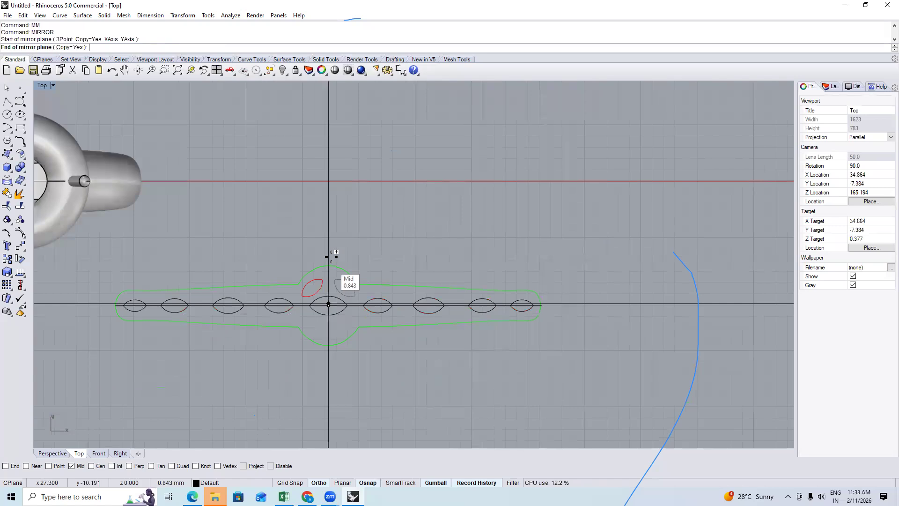
pyautogui.click(332, 287)
pyautogui.click(335, 303)
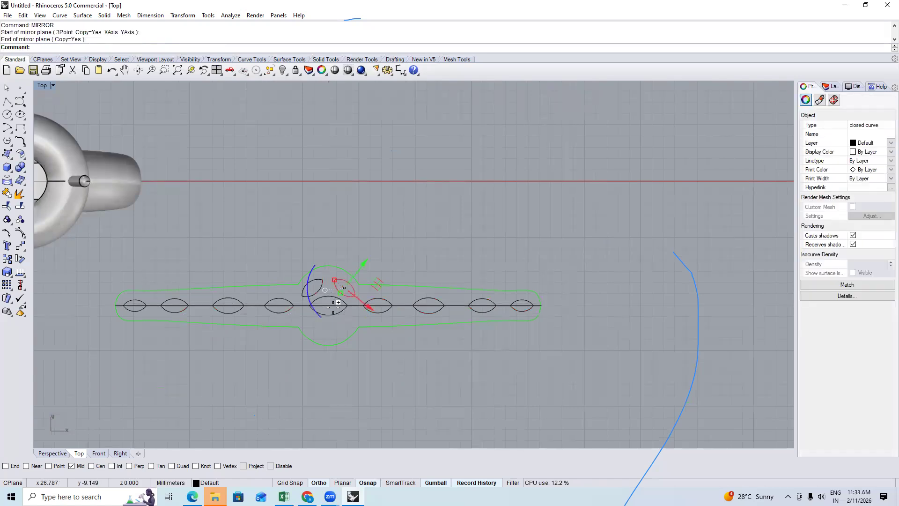
pyautogui.write('mm')
pyautogui.press('Return')
pyautogui.click(581, 307)
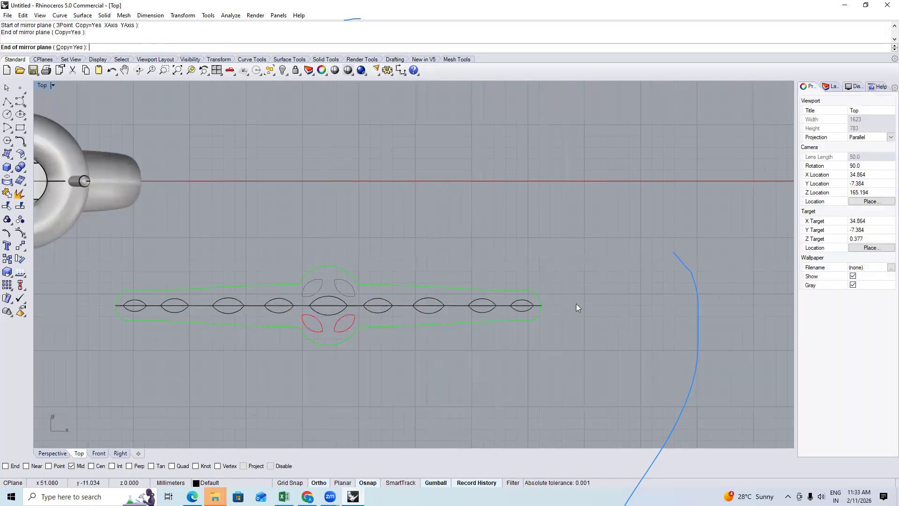
pyautogui.click(549, 300)
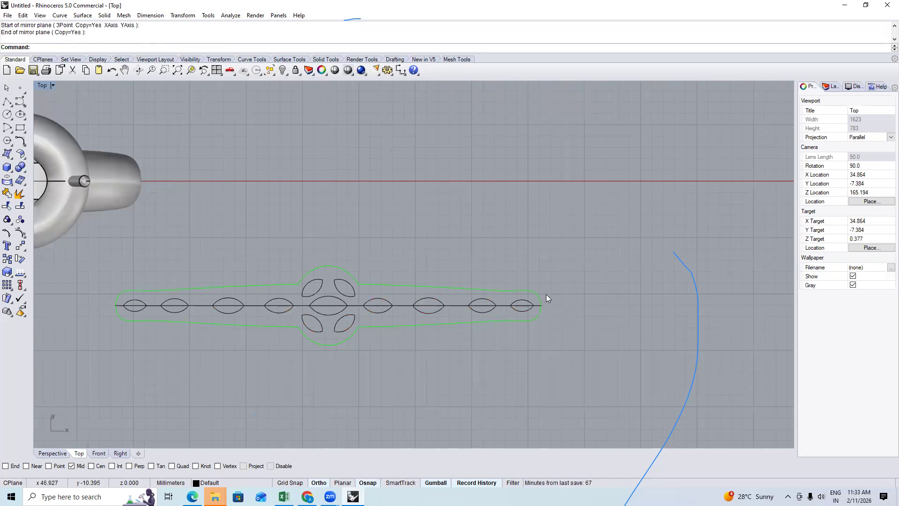
# Try filling the flattened outline with a Patch surface and checking it from the front
pyautogui.click(397, 286)
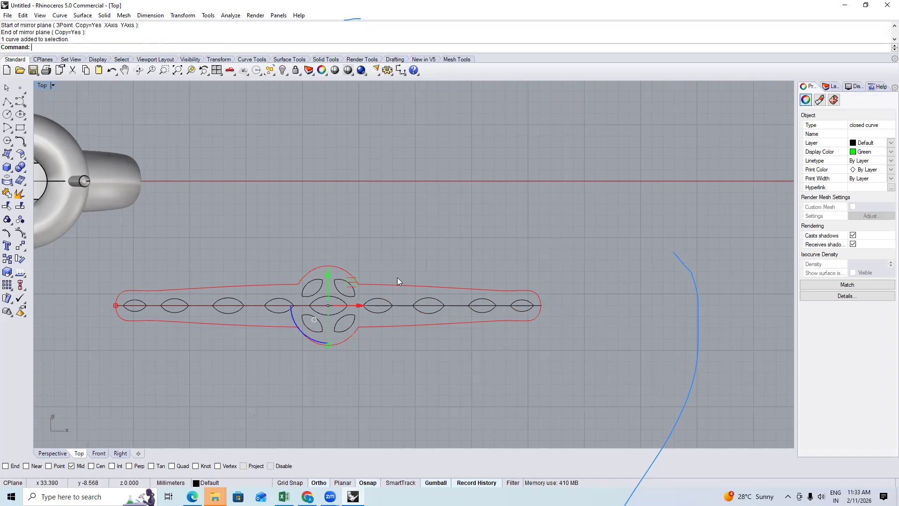
pyautogui.write('patch')
pyautogui.press('Return')
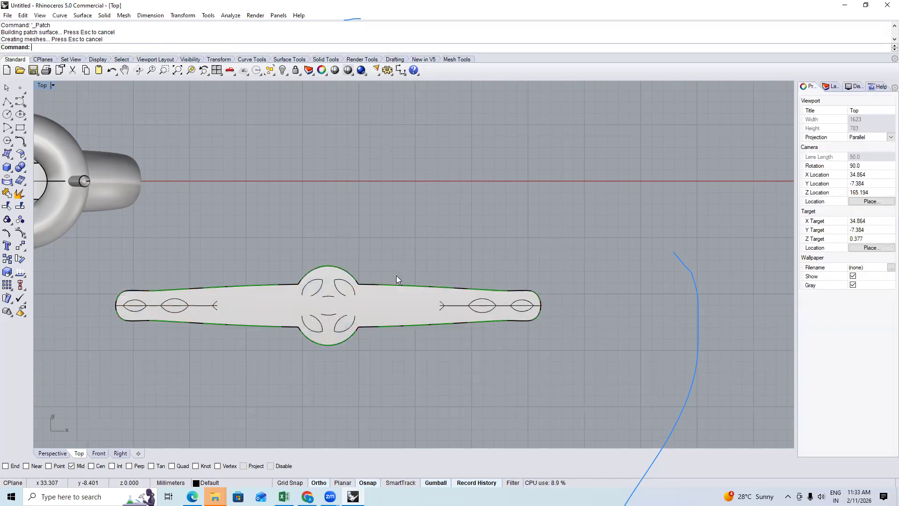
pyautogui.press('F2')
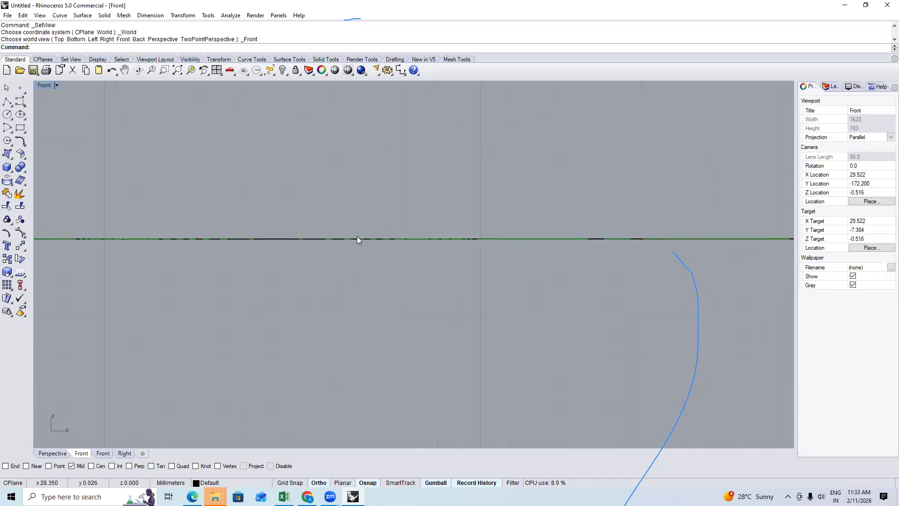
pyautogui.hotkey('ctrl', 'F1')
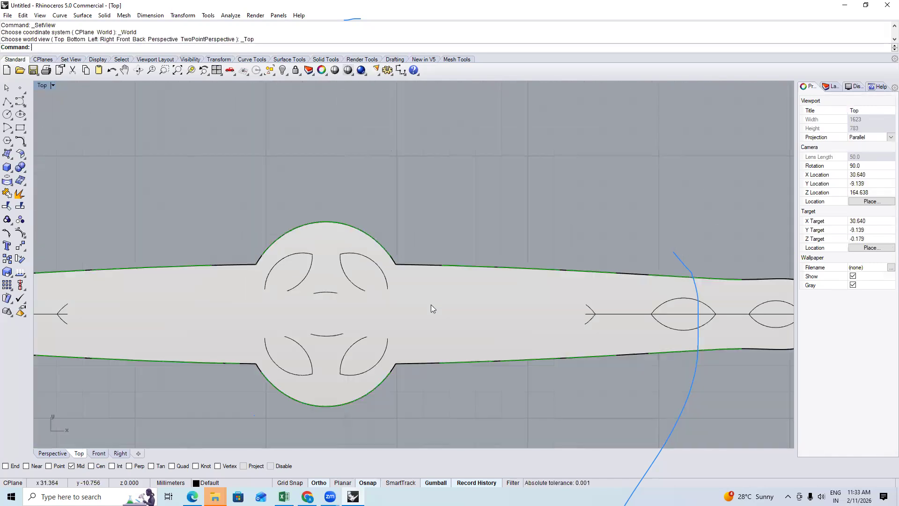
pyautogui.hotkey('ctrl', 'z')
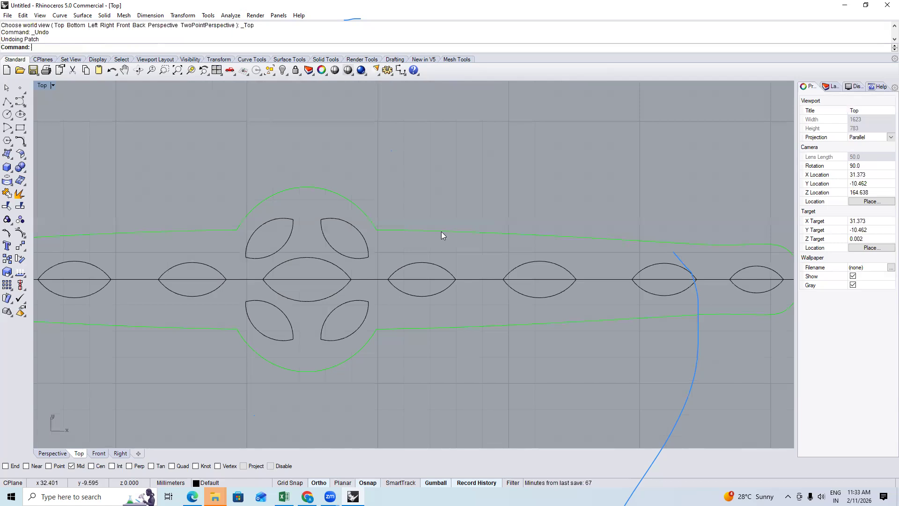
# Create a Patch surface that fills the flattened band outline behind the almond curves
pyautogui.write('ro')
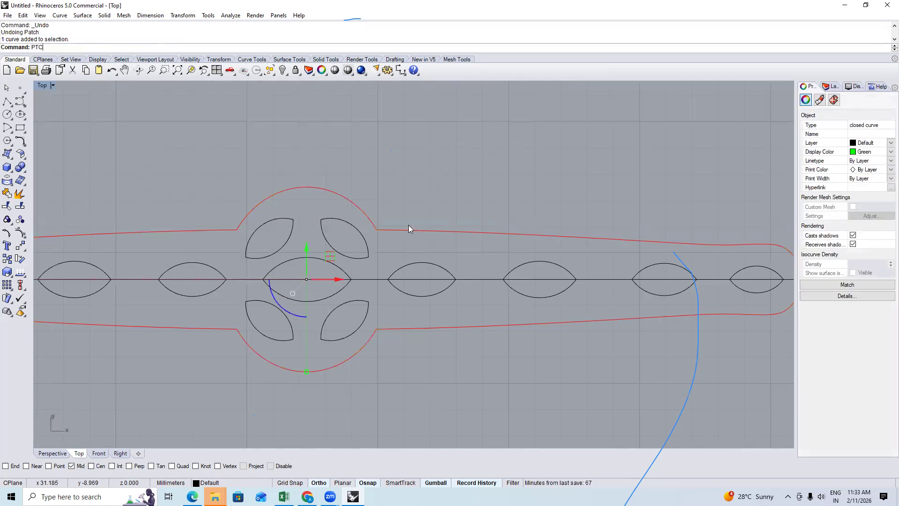
pyautogui.press('Return')
pyautogui.press('Return')
pyautogui.hotkey('ctrl', 'F2')
pyautogui.hotkey('ctrl', 'F1')
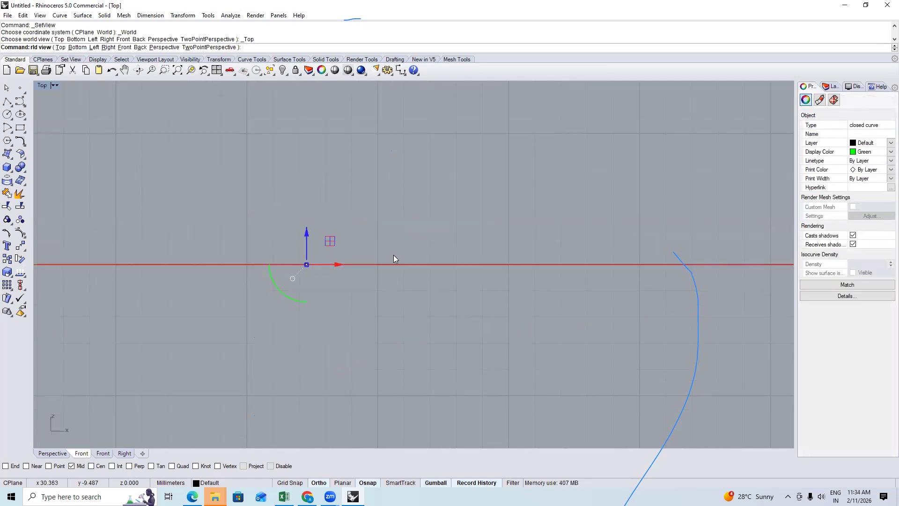
pyautogui.keyDown('shift'); pyautogui.moveTo(286, 265); pyautogui.dragTo(285, 262); pyautogui.keyUp('shift')
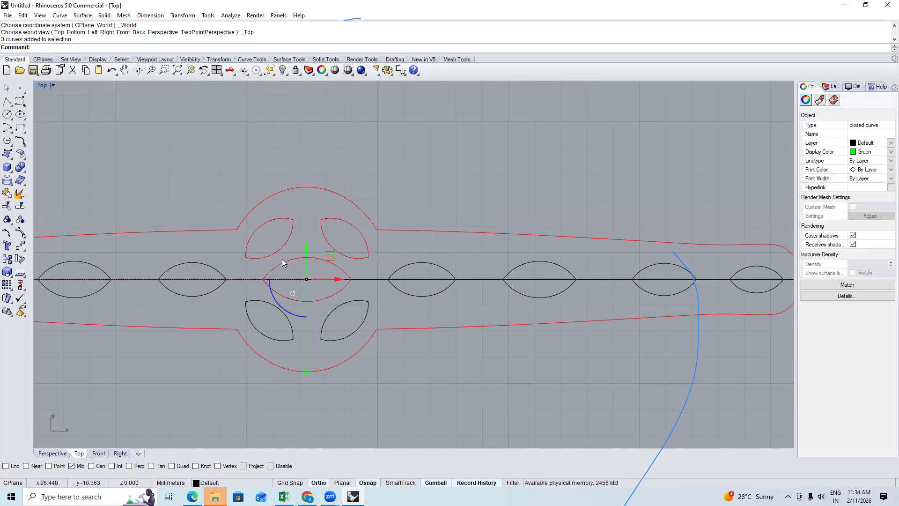
pyautogui.keyDown('shift'); pyautogui.click(221, 270); pyautogui.keyUp('shift')
pyautogui.press('Escape')
pyautogui.click(462, 325)
pyautogui.press('Return')
pyautogui.scroll(-3, 453, 319)
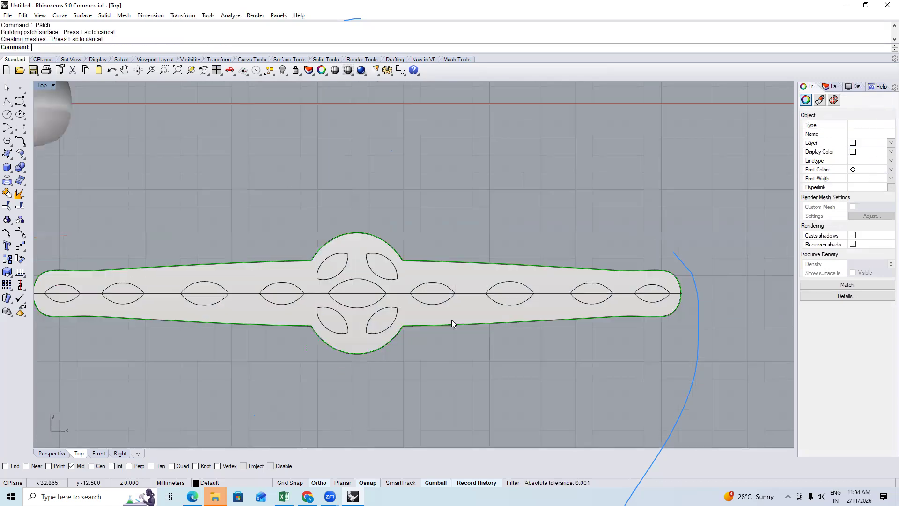
# Display the Top view in wireframe and hide the straight centre line through the almonds
pyautogui.scroll(-2, 452, 319)
pyautogui.scroll(2, 426, 296)
pyautogui.hotkey('ctrl', 'alt', 'w')
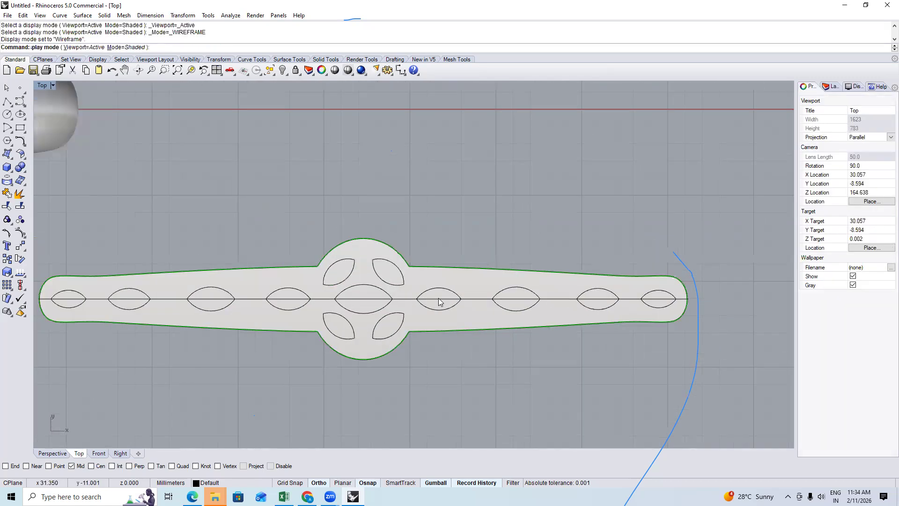
pyautogui.click(439, 299)
pyautogui.hotkey('ctrl', 'h')
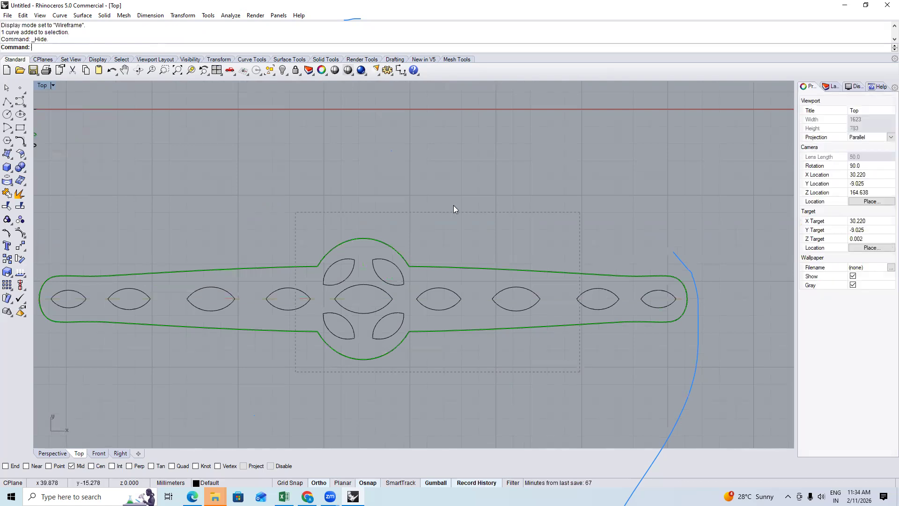
# Using the selected outline and almond curves as cutters, shade the view and trim the central and four diagonal almonds from the patch
pyautogui.moveTo(453, 205); pyautogui.dragTo(295, 212)
pyautogui.keyDown('shift'); pyautogui.moveTo(262, 225); pyautogui.dragTo(56, 375); pyautogui.keyUp('shift')
pyautogui.keyDown('shift'); pyautogui.moveTo(657, 246); pyautogui.dragTo(637, 310); pyautogui.keyUp('shift')
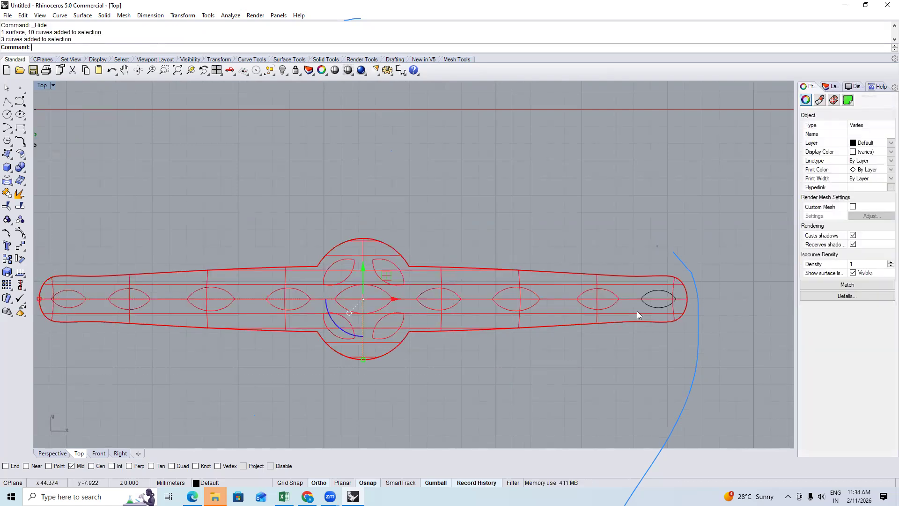
pyautogui.write('SV')
pyautogui.press('Return')
pyautogui.write('trim')
pyautogui.press('Return')
pyautogui.scroll(1, 375, 299)
pyautogui.click(365, 300)
pyautogui.click(394, 267)
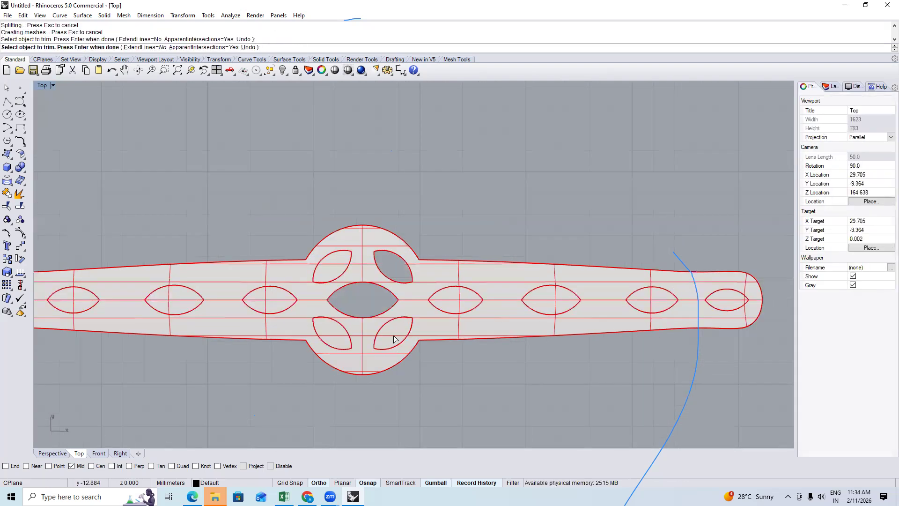
pyautogui.click(394, 338)
pyautogui.click(333, 334)
pyautogui.click(340, 266)
# Trim the remaining almond openings out of both arms of the flattened band and finish the Trim command
pyautogui.click(270, 301)
pyautogui.moveTo(175, 302); pyautogui.dragTo(388, 270, button='right')
pyautogui.click(388, 270)
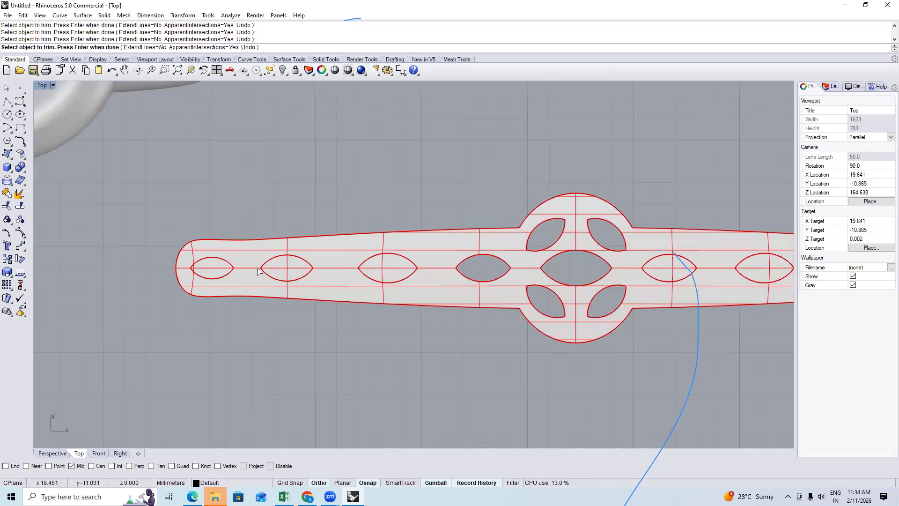
pyautogui.click(232, 271)
pyautogui.moveTo(661, 272); pyautogui.dragTo(374, 273, button='right')
pyautogui.click(488, 269)
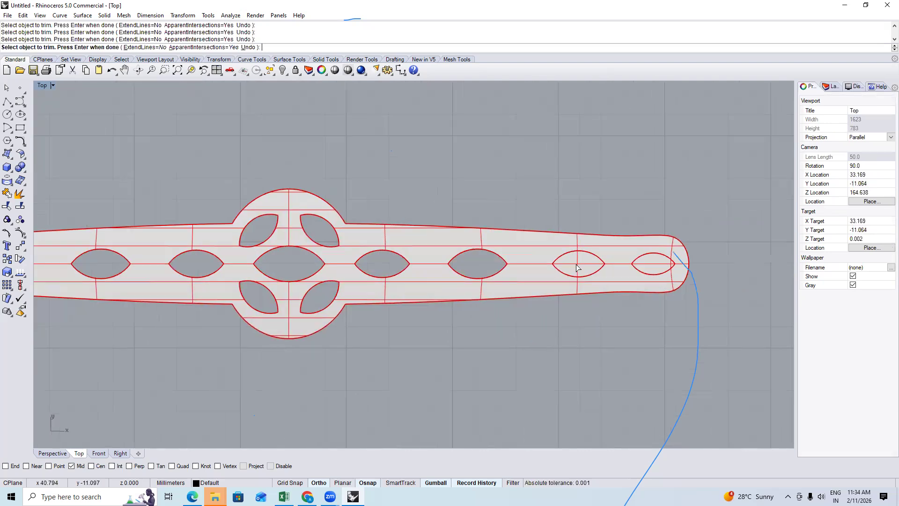
pyautogui.click(579, 268)
pyautogui.click(660, 269)
pyautogui.press('Return')
pyautogui.scroll(-5, 429, 326)
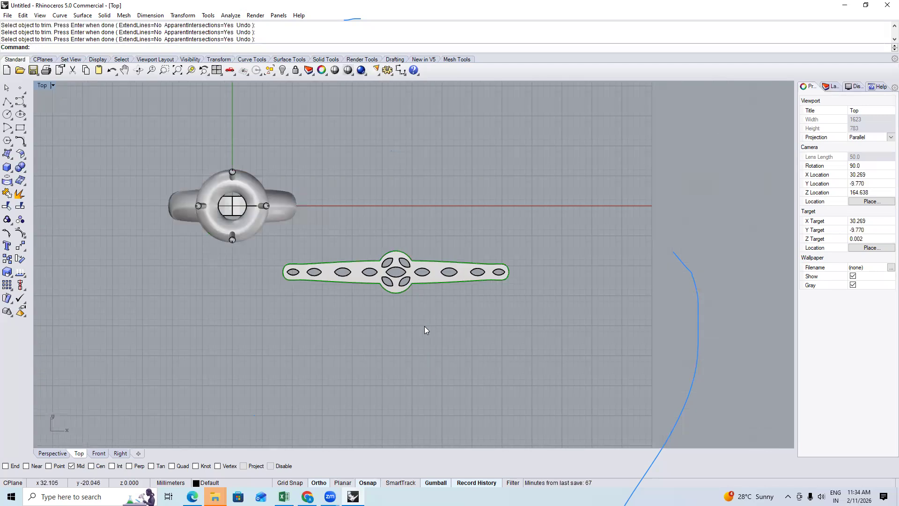
# Extrude the pierced band surface into a solid 0.6 mm thick
pyautogui.press('F4')
pyautogui.scroll(8, 395, 253)
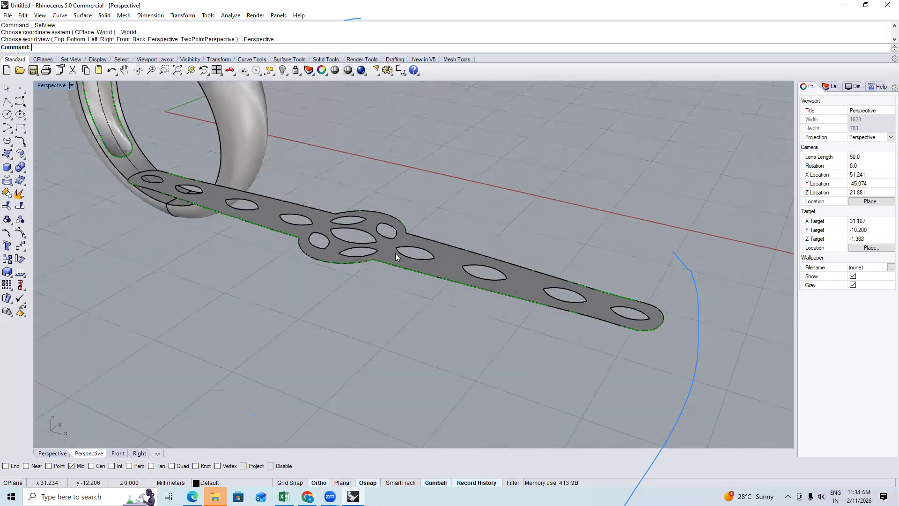
pyautogui.scroll(3, 395, 253)
pyautogui.click(395, 253)
pyautogui.click(7, 180)
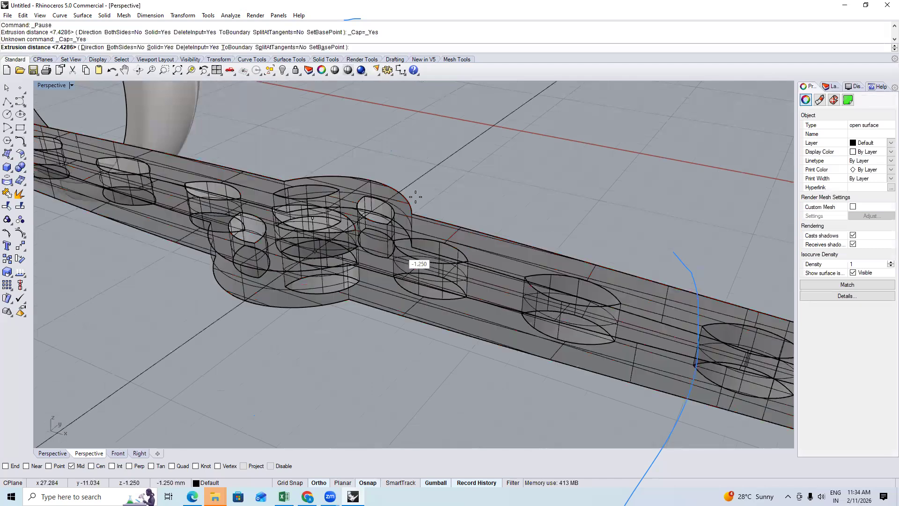
pyautogui.write('.6')
pyautogui.press('Return')
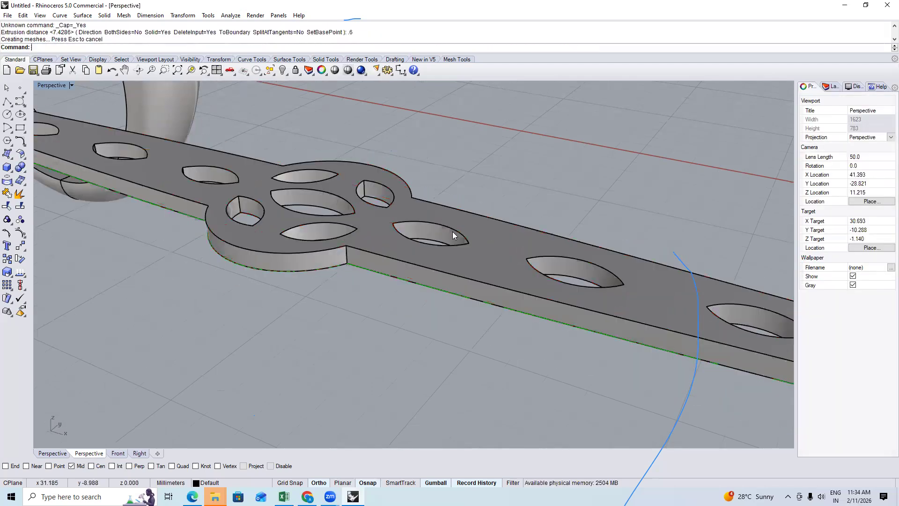
# Bring back only the hidden straight centre line running through the band, and select the pierced band solid
pyautogui.scroll(-5, 452, 231)
pyautogui.moveTo(484, 230); pyautogui.dragTo(343, 265, button='right')
pyautogui.write('SS')
pyautogui.press('Return')
pyautogui.scroll(5, 373, 239)
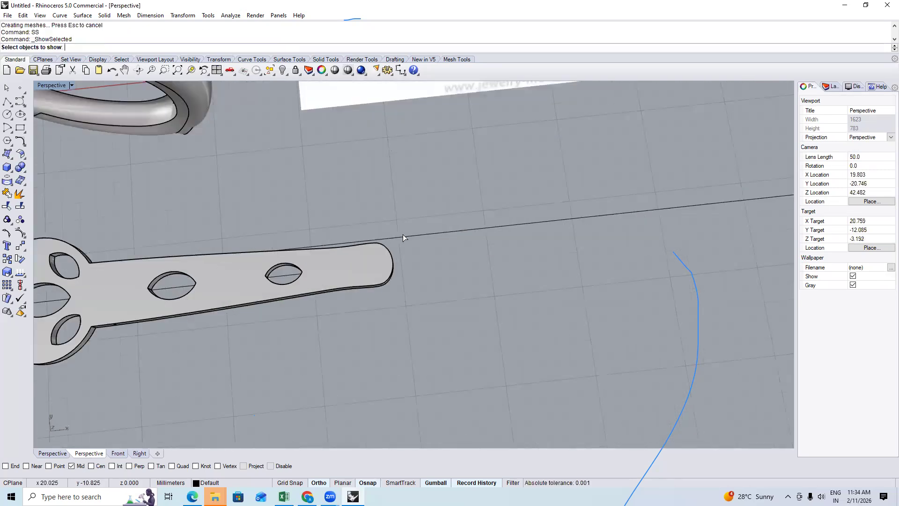
pyautogui.click(405, 237)
pyautogui.press('Return')
pyautogui.scroll(-3, 444, 267)
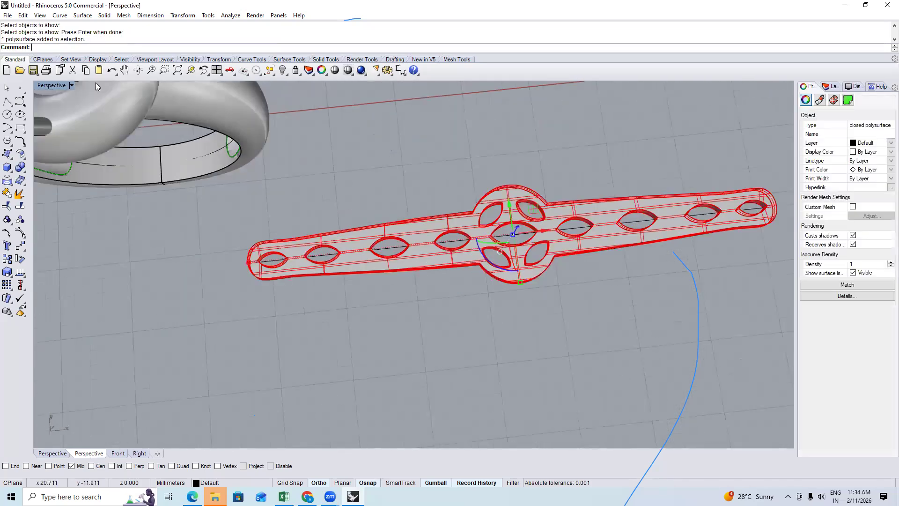
# Flow a copy of the pierced band from the straight centre line onto the centre curve inside the ring, with Rigid and Stretch off
pyautogui.click(182, 15)
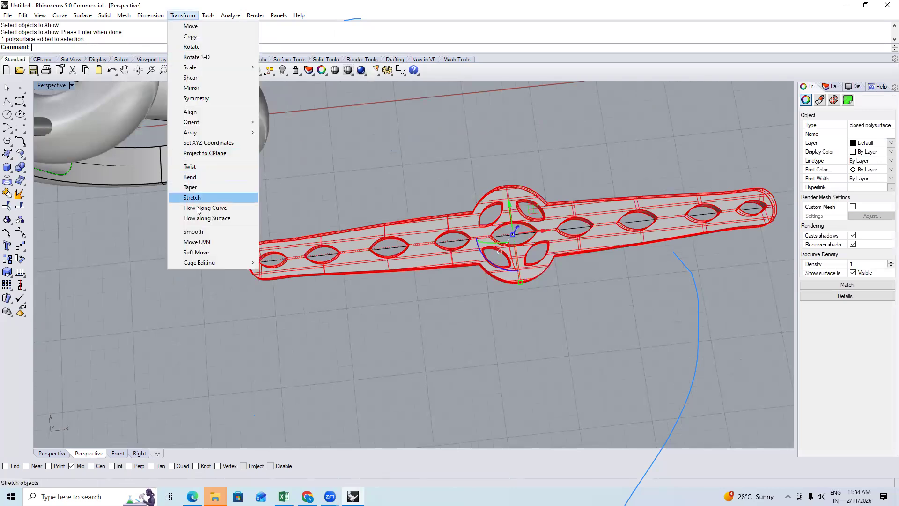
pyautogui.click(199, 208)
pyautogui.click(269, 266)
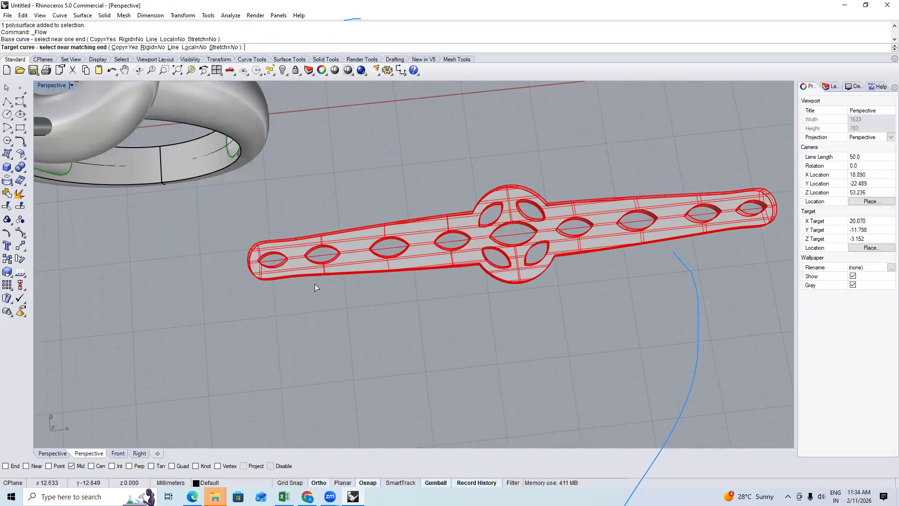
pyautogui.moveTo(126, 180); pyautogui.dragTo(112, 169, button='right')
pyautogui.click(106, 168)
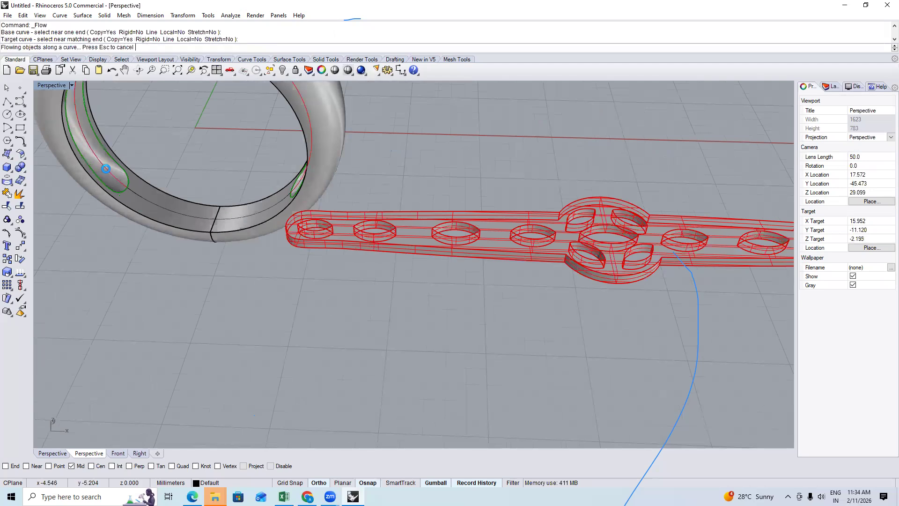
pyautogui.scroll(-5, 227, 280)
pyautogui.moveTo(304, 209); pyautogui.dragTo(245, 248, button='right')
pyautogui.press('Escape')
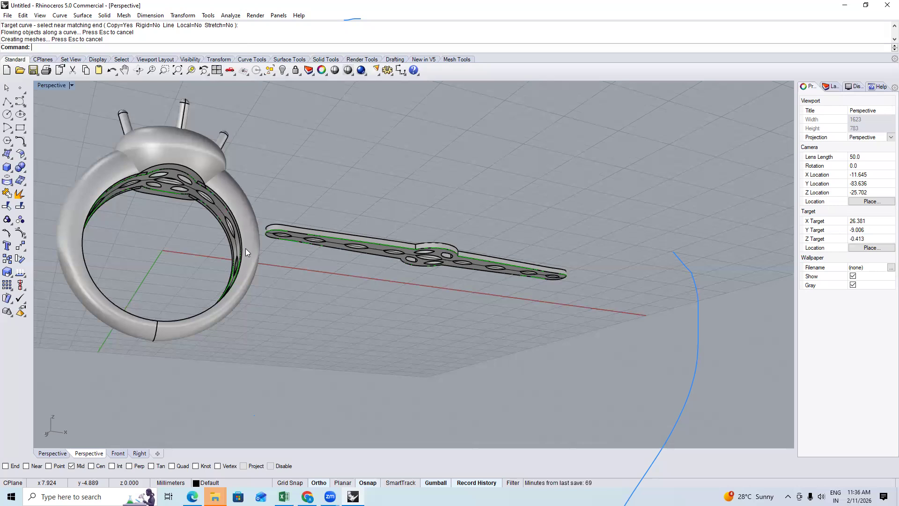
pyautogui.hotkey('ctrl', 'F1')
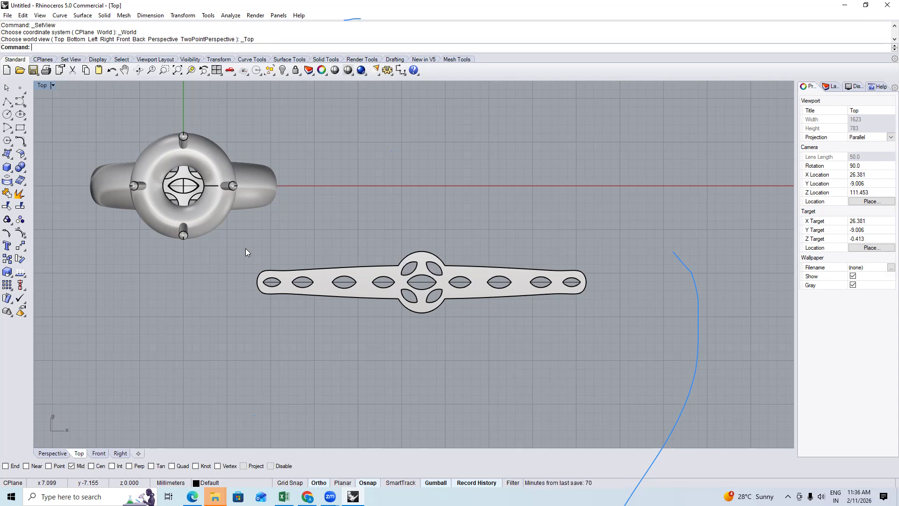
# Switch to File Explorer, browse the Downloads folder, and open the 5.51 MB men's ring model ending in 31.2
pyautogui.click(215, 496)
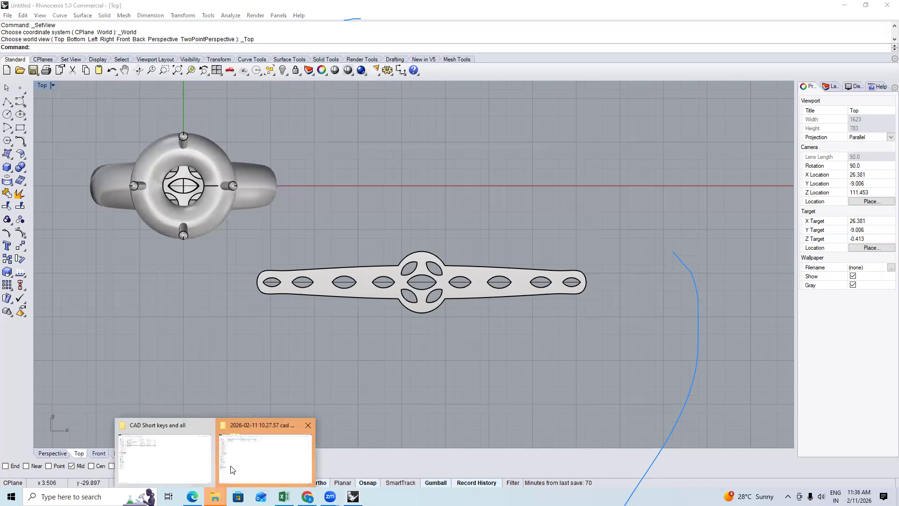
pyautogui.click(231, 466)
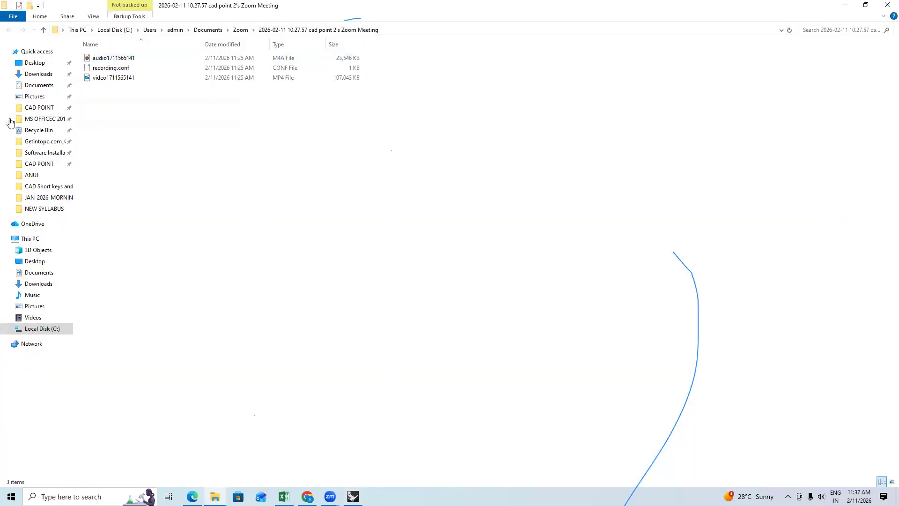
pyautogui.click(43, 75)
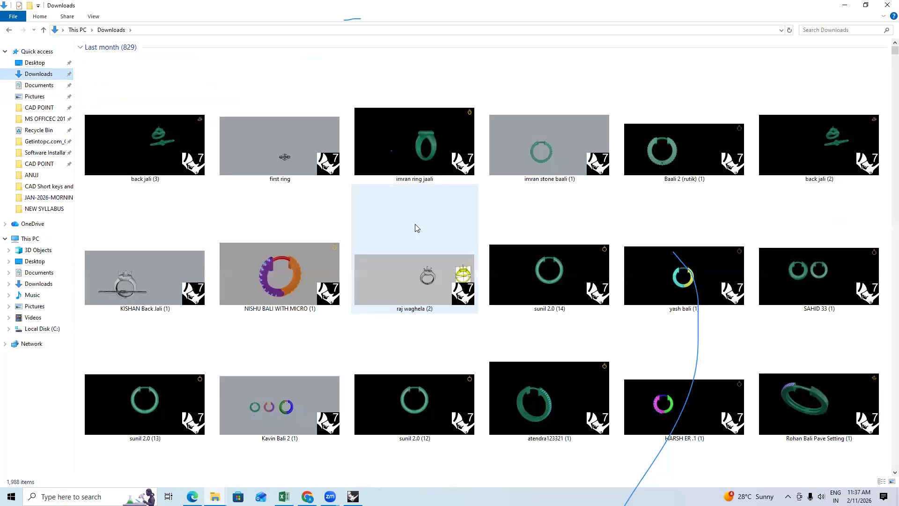
pyautogui.scroll(-5, 412, 236)
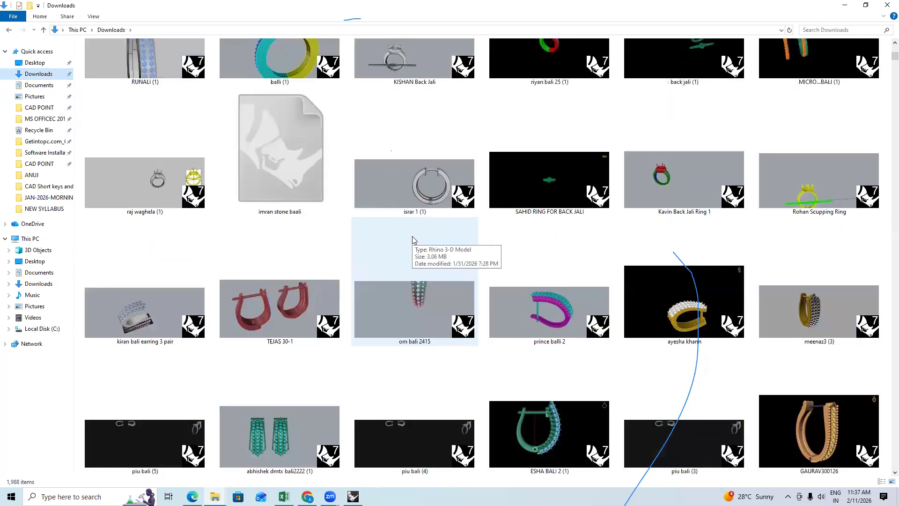
pyautogui.scroll(-3, 414, 239)
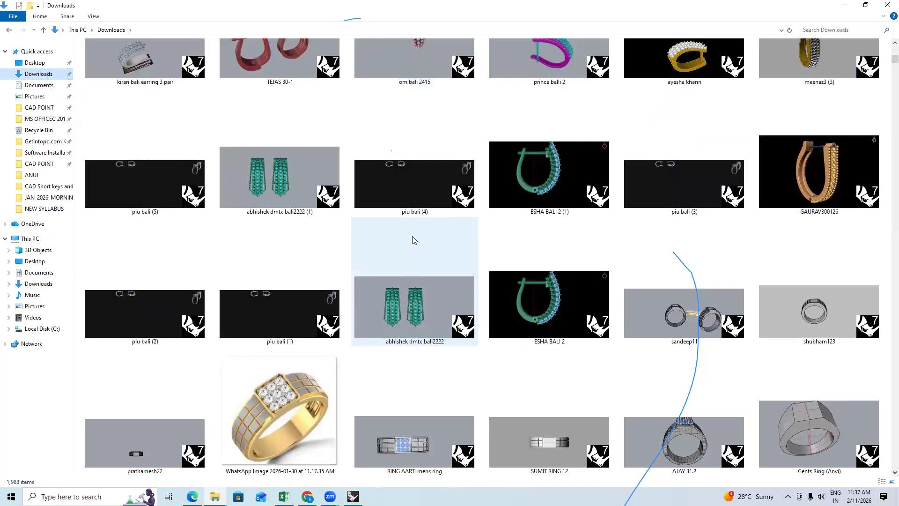
pyautogui.click(685, 444)
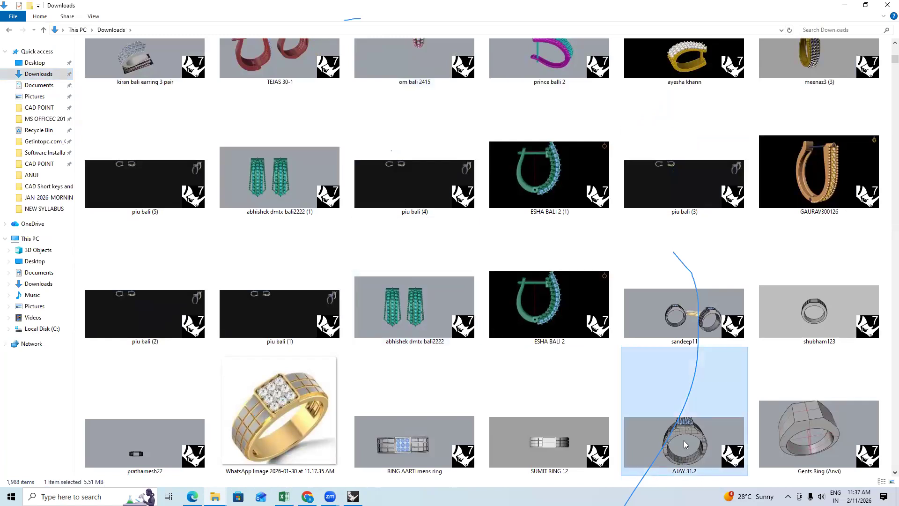
pyautogui.doubleClick(709, 428)
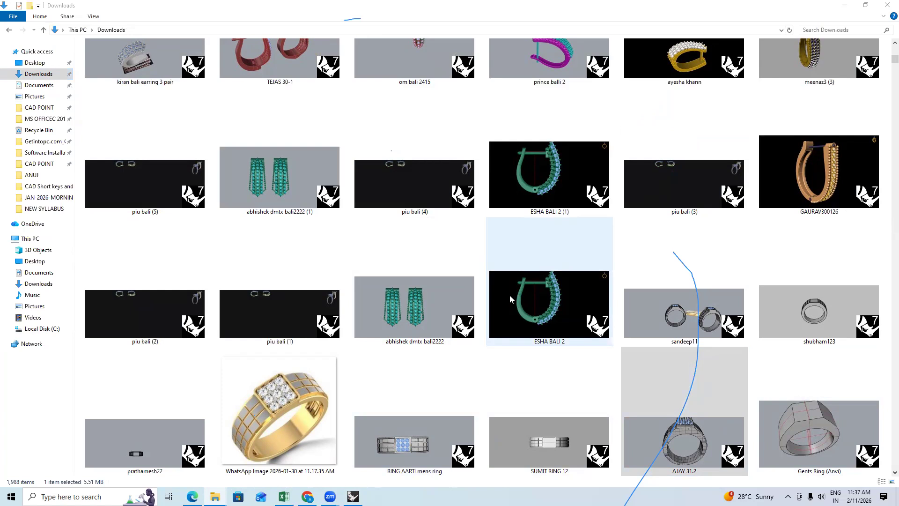
pyautogui.scroll(-5, 515, 375)
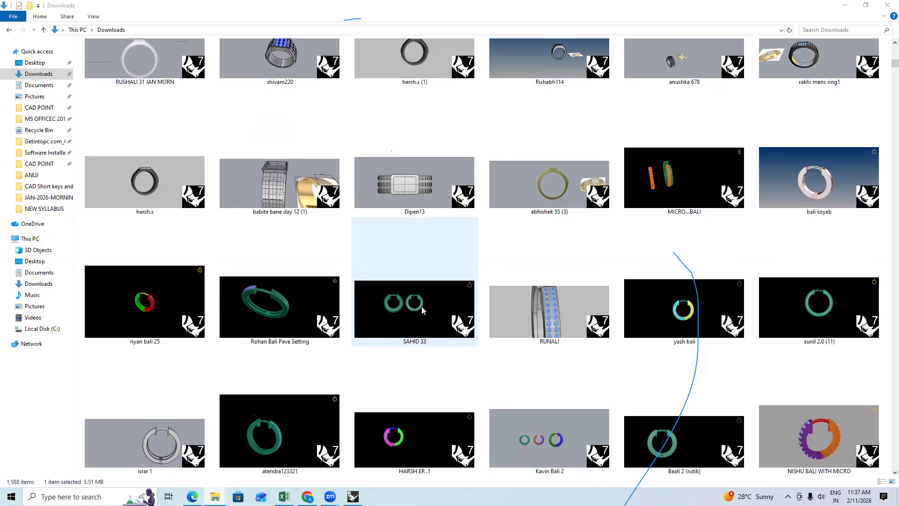
pyautogui.click(844, 6)
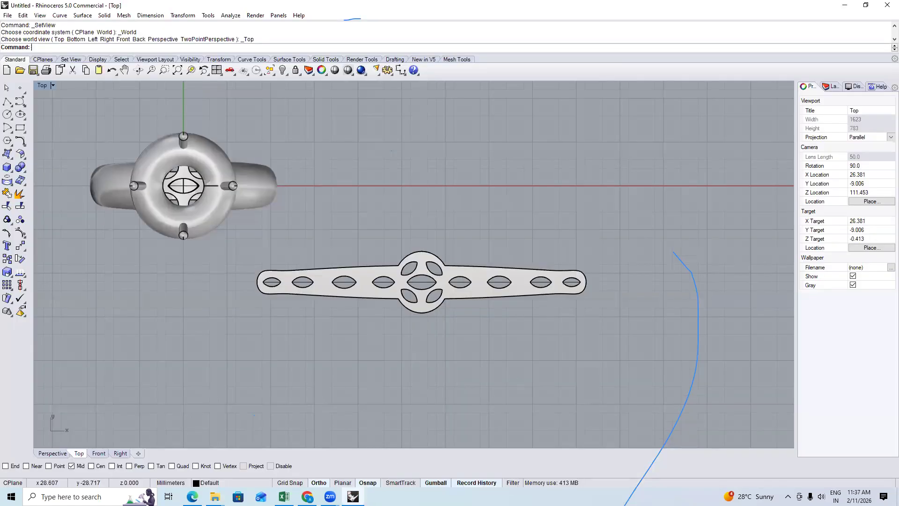
pyautogui.click(353, 496)
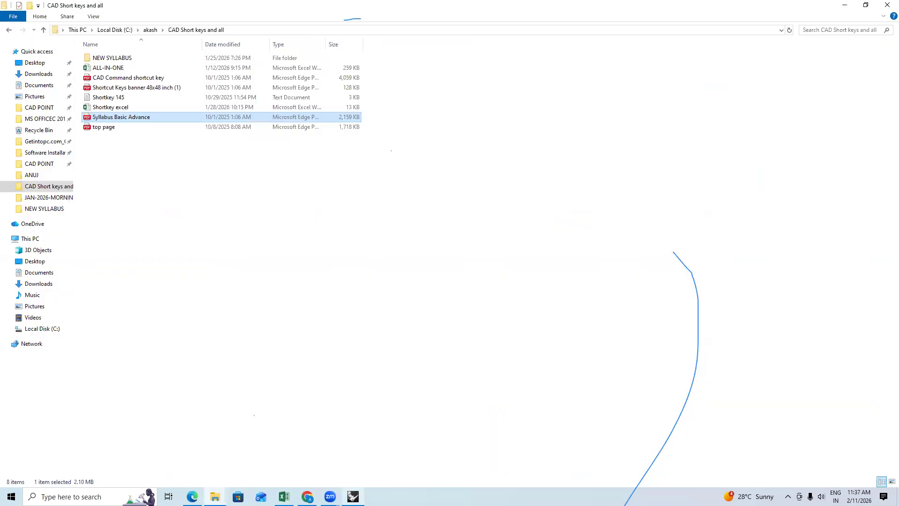
pyautogui.hotkey('alt', 'Tab')
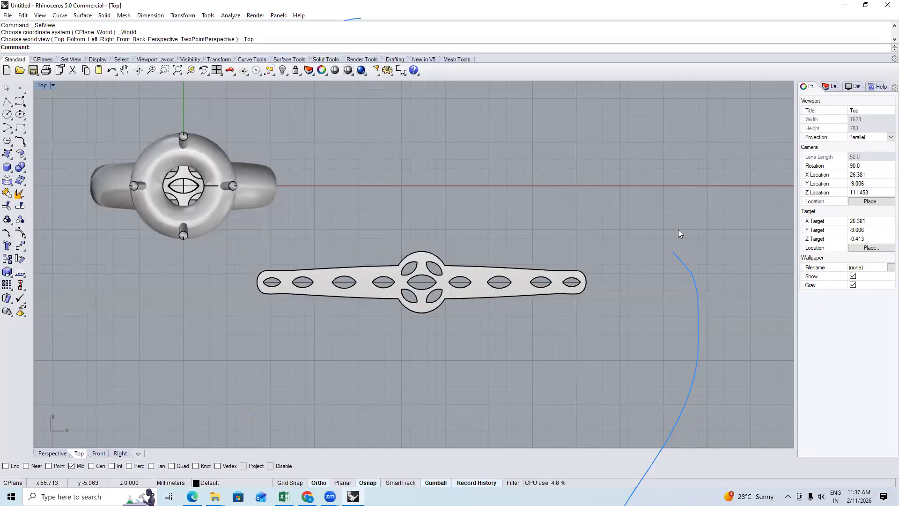
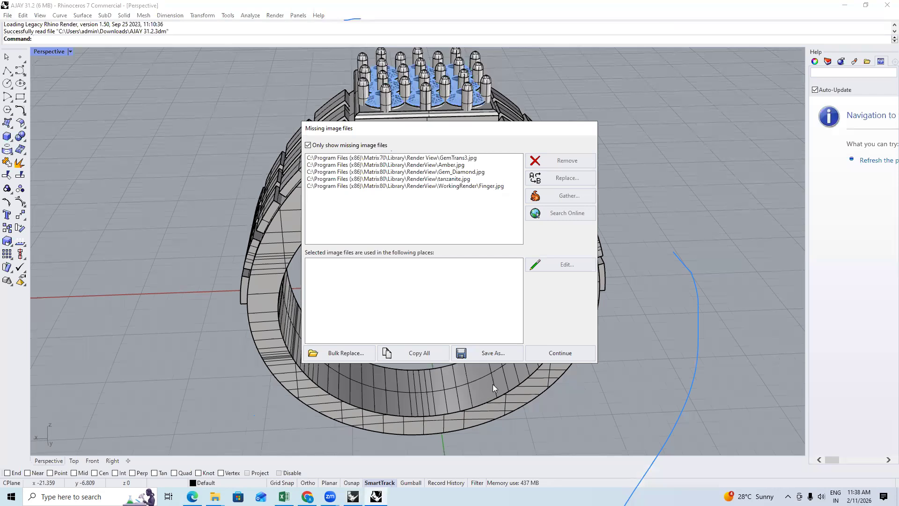
# Continue past the missing image files in Rhino 7, inspect the men's ring from several angles, and open the material settings
pyautogui.click(567, 349)
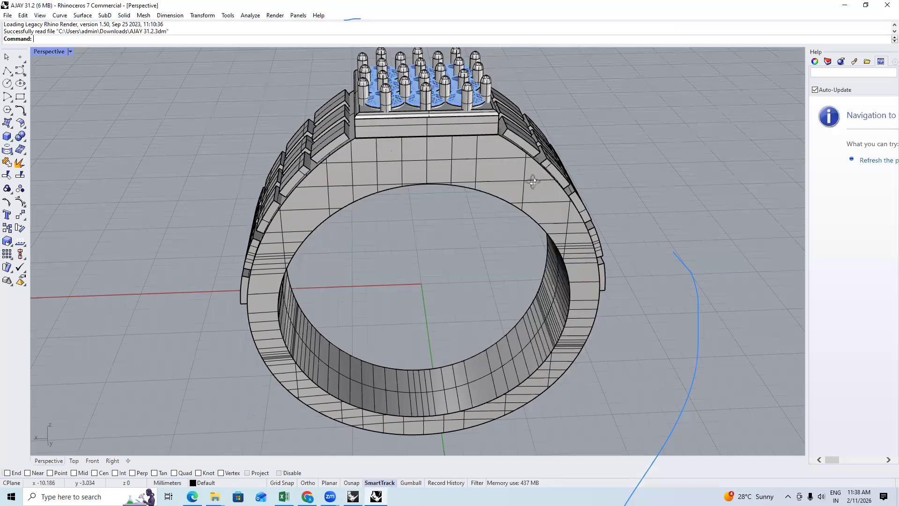
pyautogui.moveTo(515, 138); pyautogui.dragTo(615, 170, button='right')
pyautogui.write('Sv')
pyautogui.press('Return')
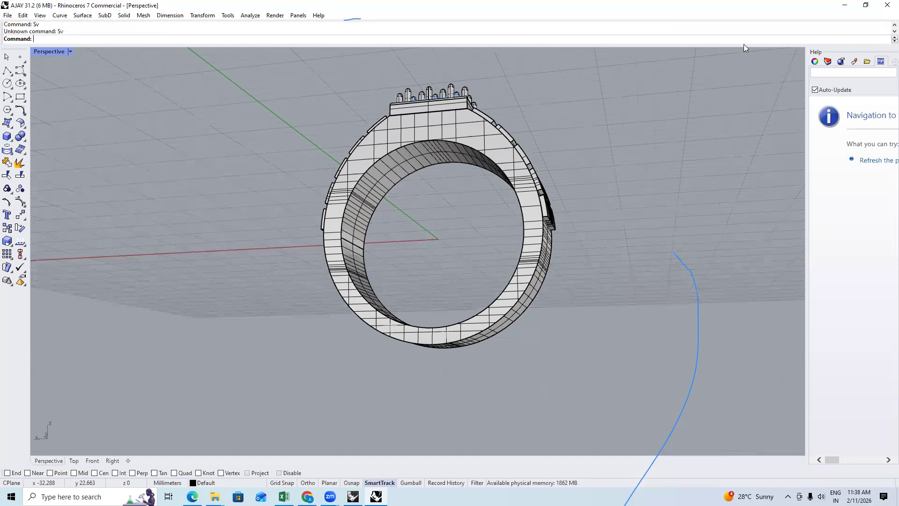
pyautogui.click(867, 62)
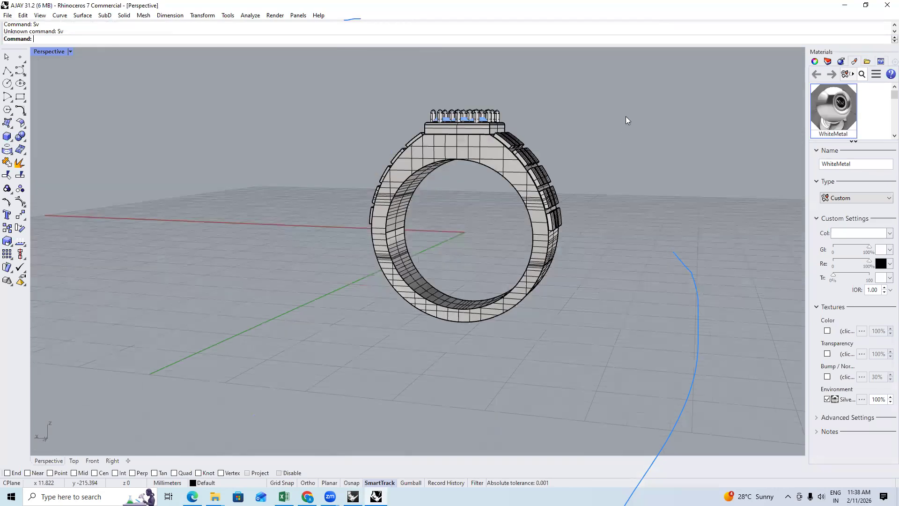
# Try to copy the whole men's ring from Rhino 7 and paste it into the Rhino 5 model
pyautogui.hotkey('ctrl', 'a')
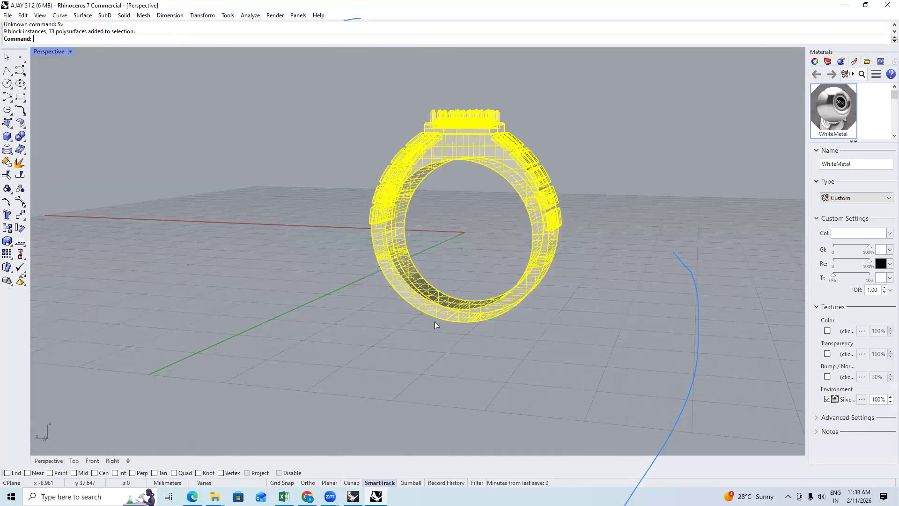
pyautogui.hotkey('ctrl', 'c')
pyautogui.click(353, 496)
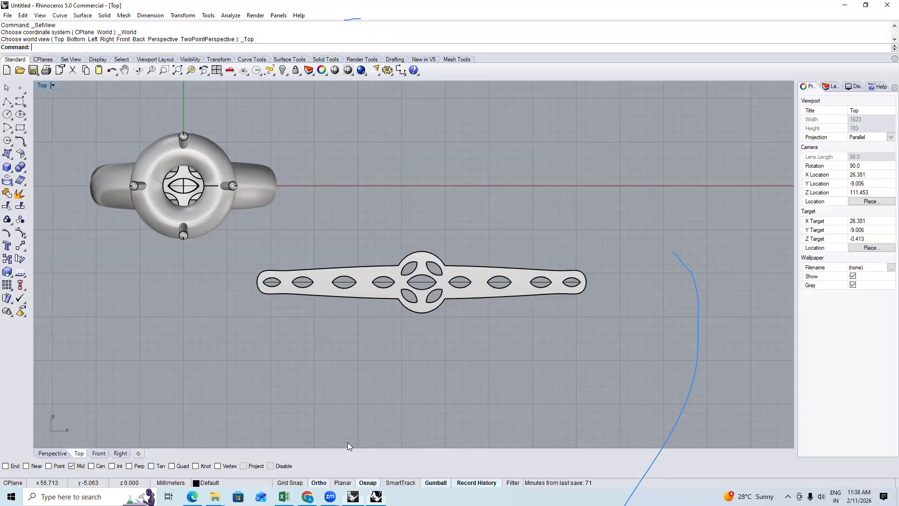
pyautogui.hotkey('ctrl', 'v')
pyautogui.scroll(-4, 290, 365)
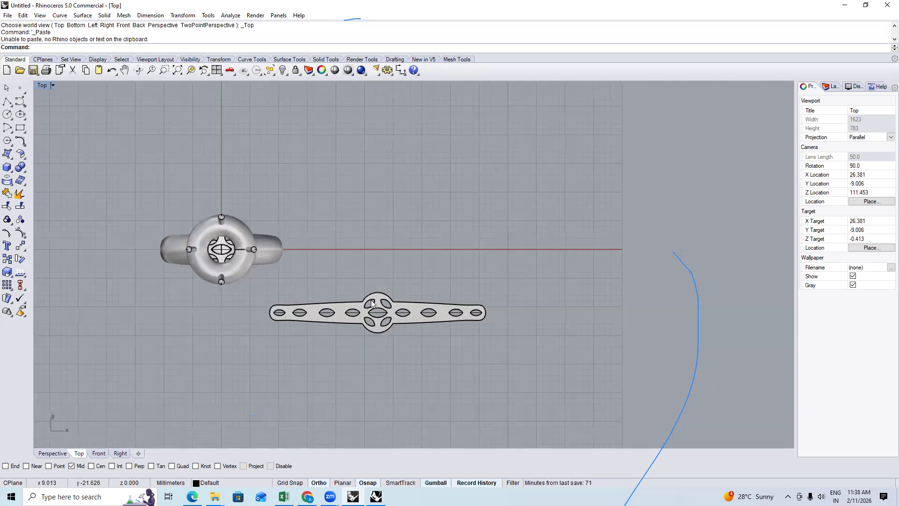
# Delete everything in the current model and import the men's ring file ending in 31.2 from the Downloads folder
pyautogui.hotkey('ctrl', 'a')
pyautogui.press('Delete')
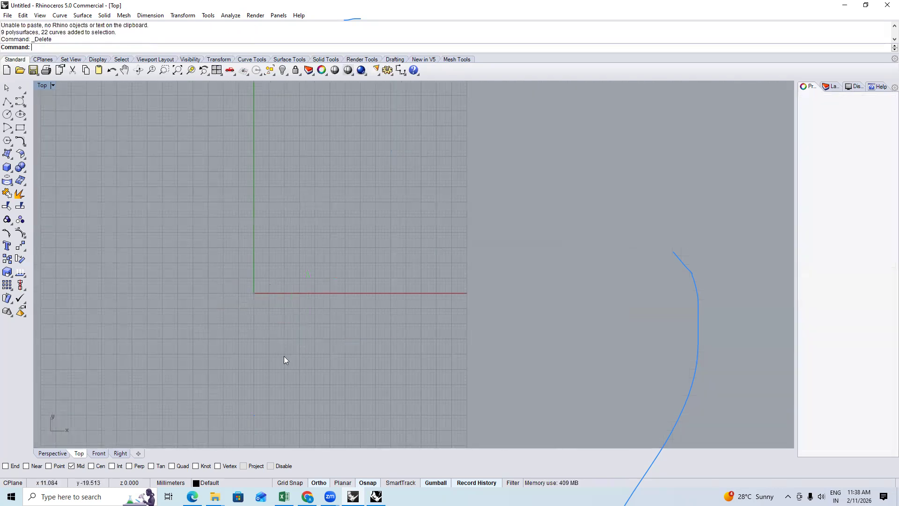
pyautogui.write('Imp')
pyautogui.press('Return')
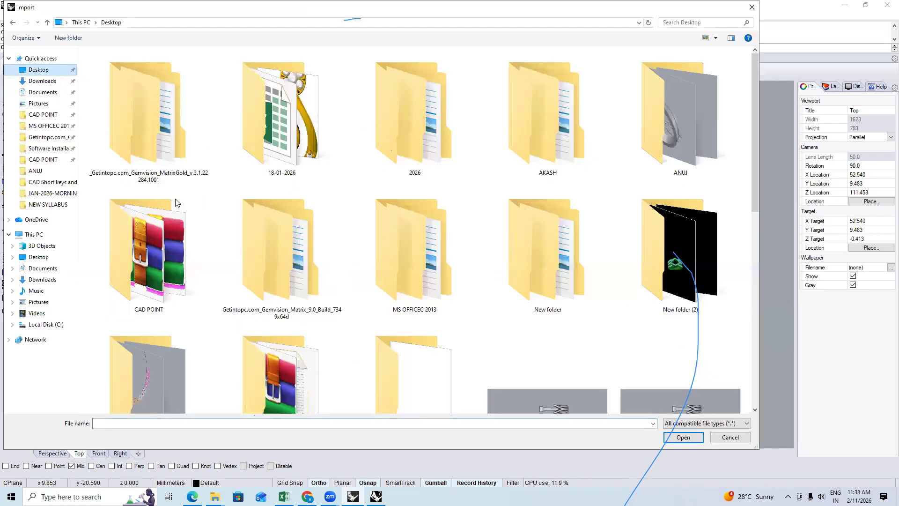
pyautogui.scroll(-3, 176, 202)
pyautogui.scroll(-3, 175, 200)
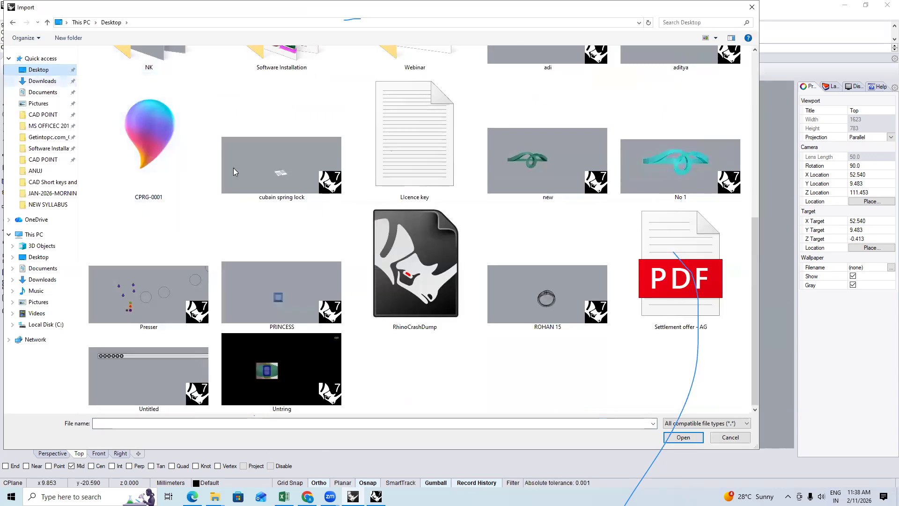
pyautogui.click(43, 81)
pyautogui.scroll(-5, 253, 222)
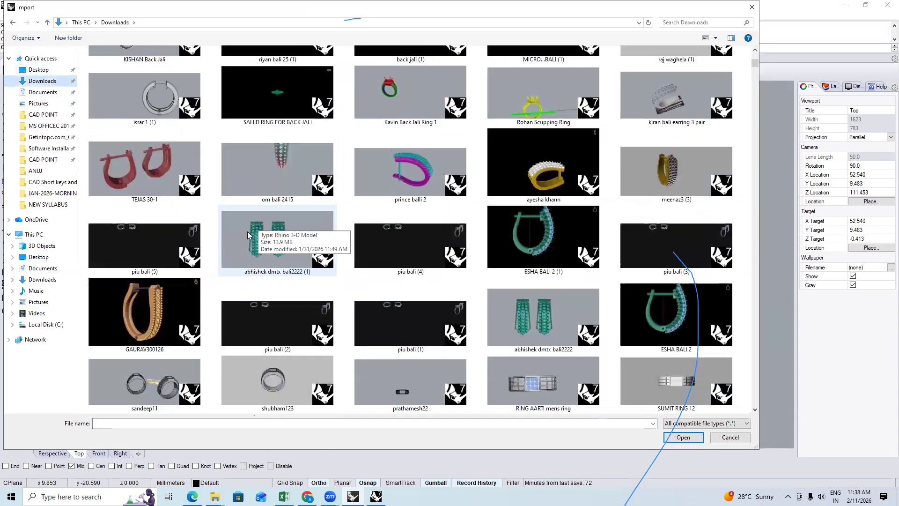
pyautogui.scroll(-10, 468, 219)
pyautogui.scroll(5, 469, 220)
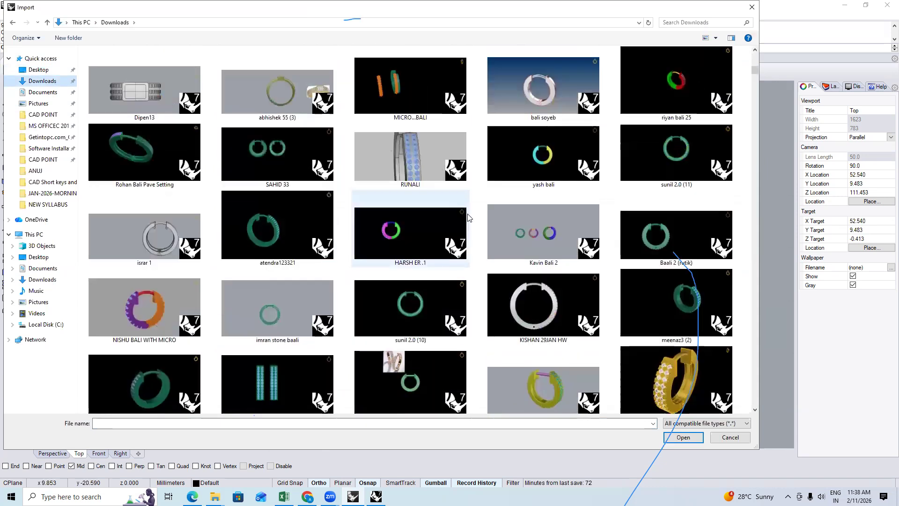
pyautogui.scroll(5, 469, 217)
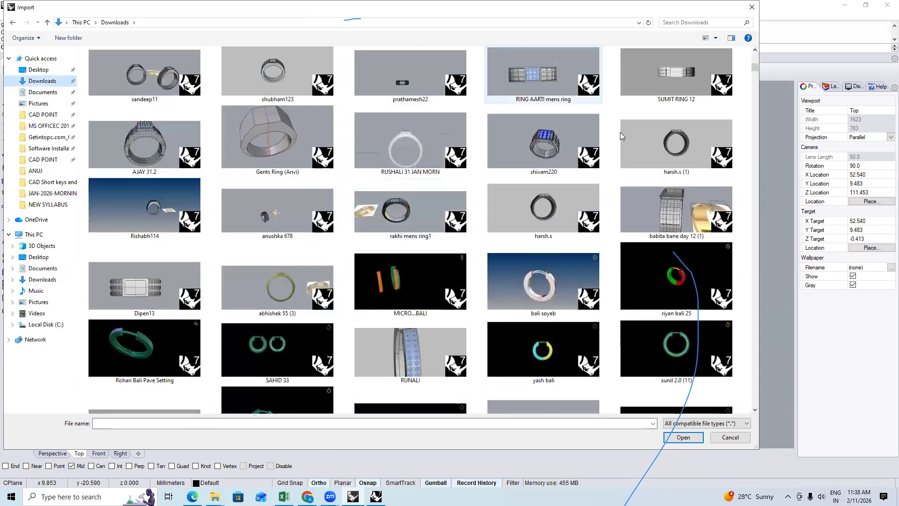
pyautogui.doubleClick(130, 139)
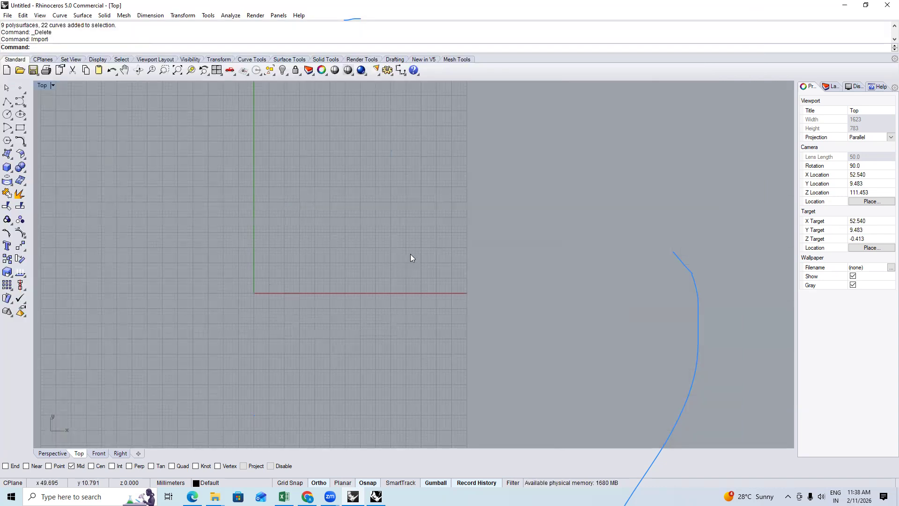
# Examine the imported men's ring from several angles, checking the stone head, the inner band and the shank body
pyautogui.scroll(15, 281, 291)
pyautogui.press('F4')
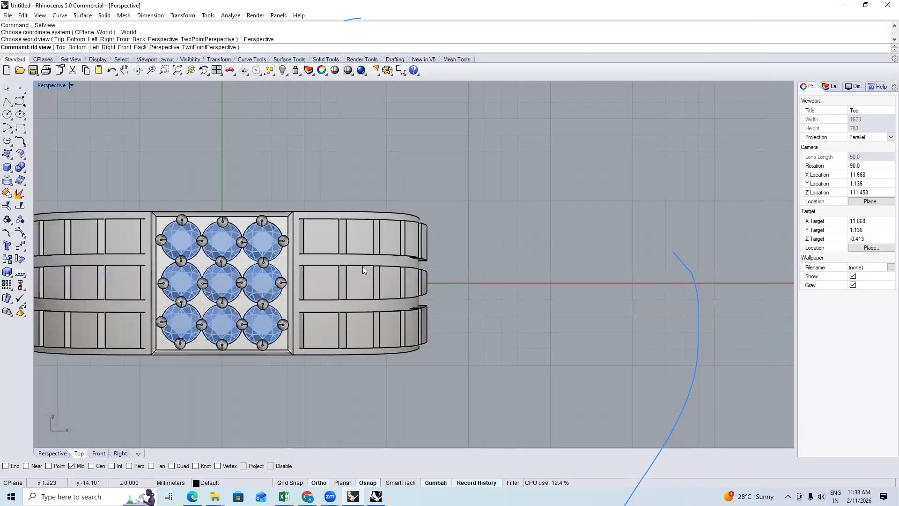
pyautogui.moveTo(362, 266); pyautogui.dragTo(361, 180, button='right')
pyautogui.scroll(2, 360, 181)
pyautogui.scroll(3, 354, 219)
pyautogui.click(454, 221)
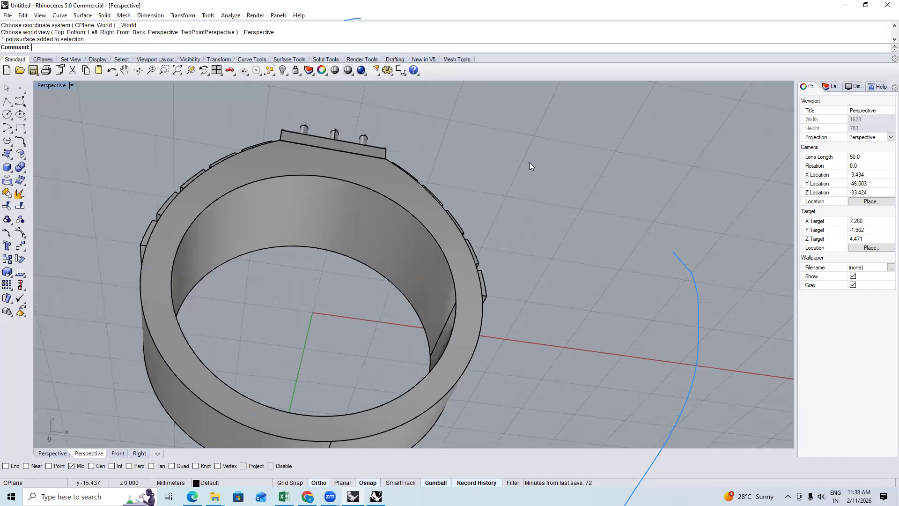
pyautogui.moveTo(401, 247); pyautogui.dragTo(374, 190, button='right')
pyautogui.scroll(4, 355, 215)
pyautogui.click(355, 215)
pyautogui.scroll(-5, 355, 218)
pyautogui.press('Escape')
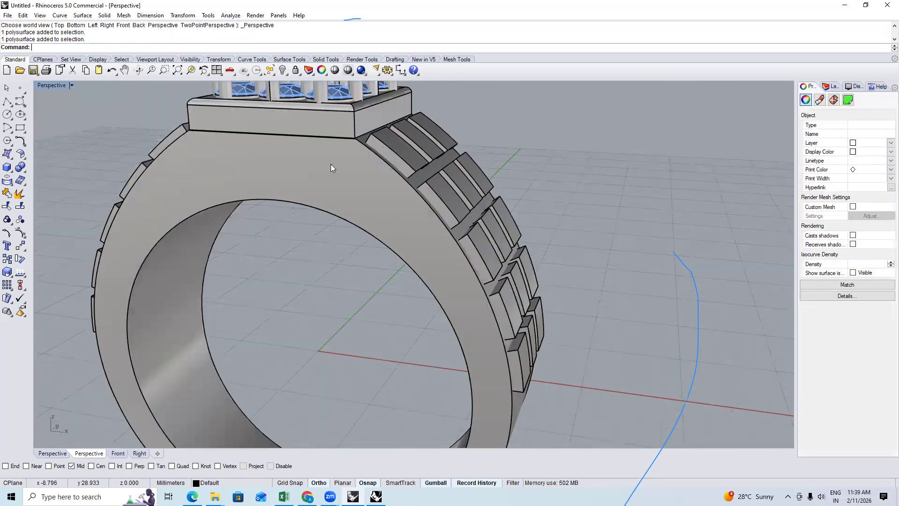
# Group all parts of the ring except the plain shank body and hide them
pyautogui.click(312, 162)
pyautogui.click(340, 187)
pyautogui.moveTo(340, 187); pyautogui.dragTo(359, 196, button='right')
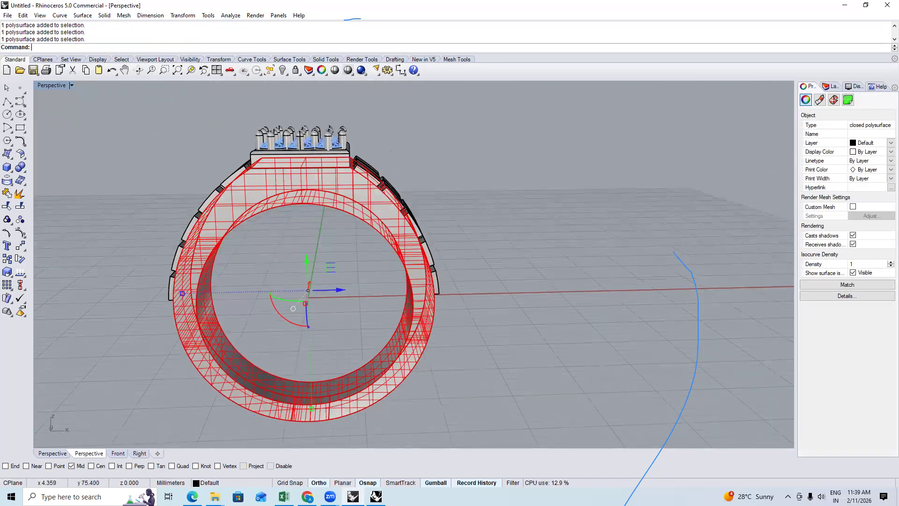
pyautogui.hotkey('ctrl', 'i')
pyautogui.hotkey('ctrl', 'g')
pyautogui.hotkey('ctrl', 'h')
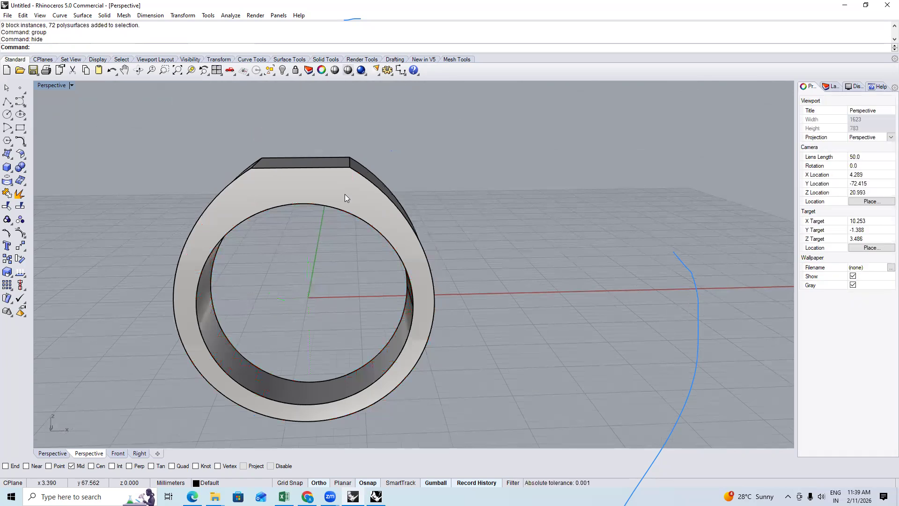
# Extract a copy of the shank's curved outer side surface, with the Copy option set to Yes
pyautogui.moveTo(395, 221); pyautogui.dragTo(396, 196, button='right')
pyautogui.write('E')
pyautogui.press('Return')
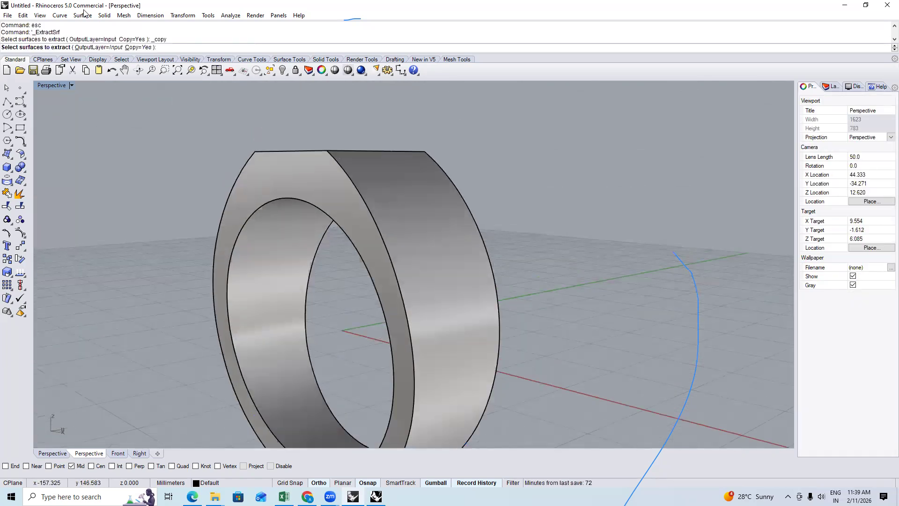
pyautogui.click(141, 47)
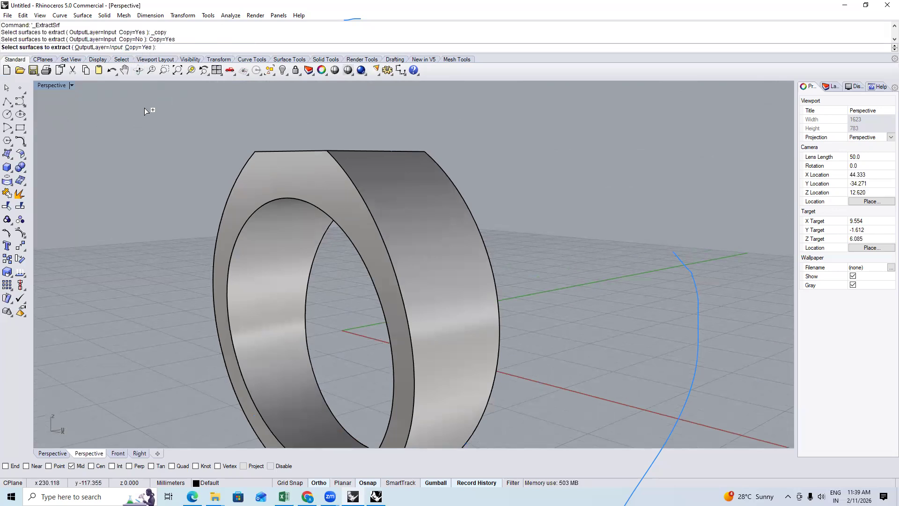
pyautogui.click(355, 235)
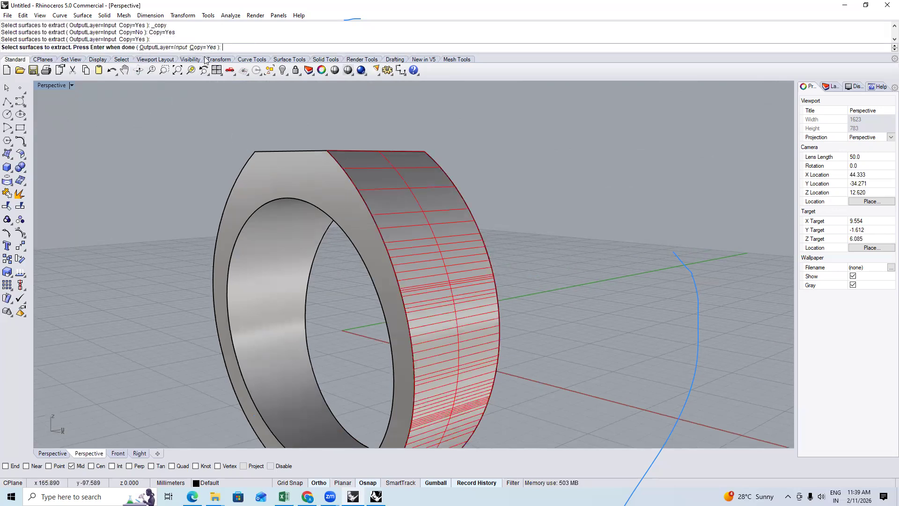
pyautogui.rightClick(435, 192)
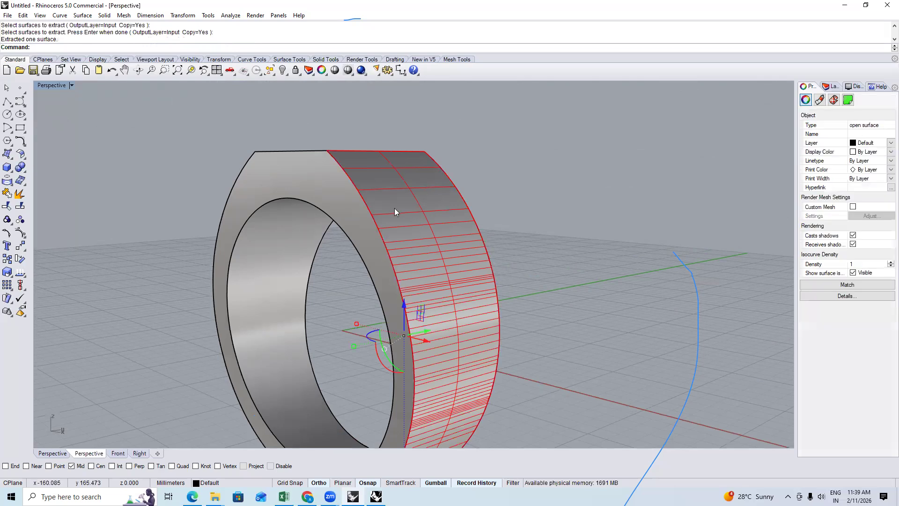
# Move the extracted surface 10 mm straight out from the ring in the Top view
pyautogui.press('F3')
pyautogui.moveTo(390, 207); pyautogui.dragTo(381, 172, button='right')
pyautogui.scroll(-2, 421, 182)
pyautogui.press('F1')
pyautogui.scroll(-4, 489, 224)
pyautogui.moveTo(490, 224); pyautogui.dragTo(417, 165, button='right')
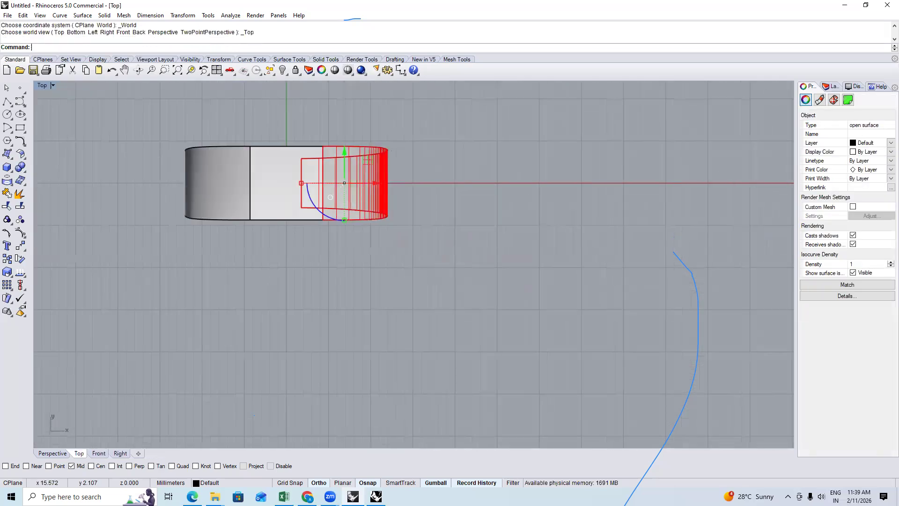
pyautogui.moveTo(464, 292); pyautogui.dragTo(460, 286, button='right')
pyautogui.write('m')
pyautogui.press('Return')
pyautogui.click(459, 179)
pyautogui.write('10')
pyautogui.press('Return')
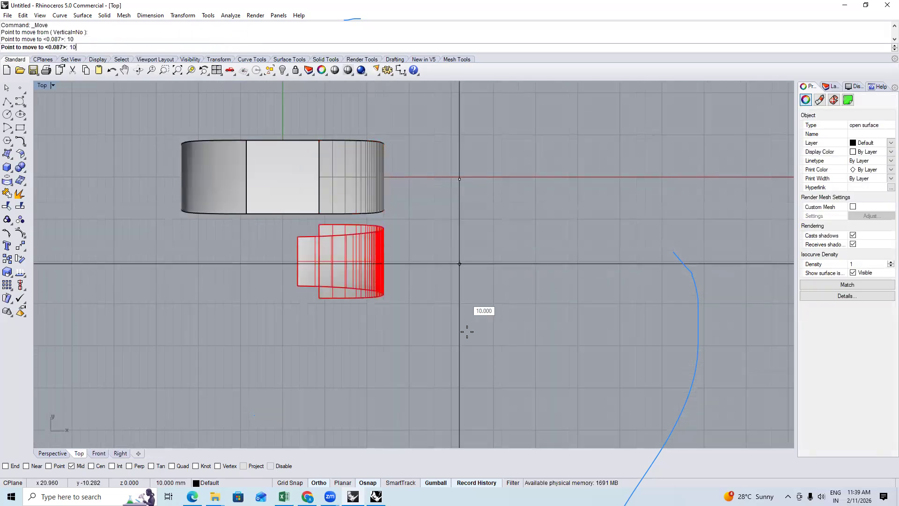
pyautogui.click(467, 336)
pyautogui.press('Escape')
# Duplicate the long edge of the moved surface on the side facing away from the ring
pyautogui.press('F4')
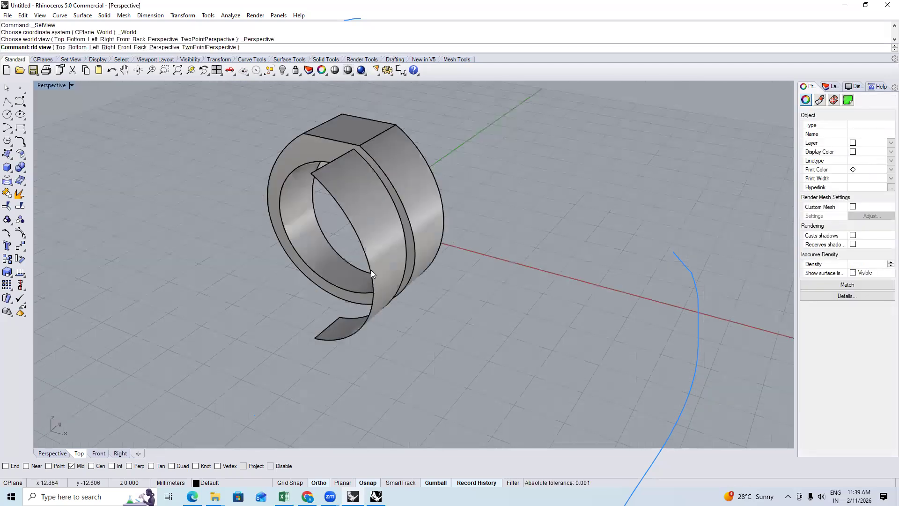
pyautogui.scroll(5, 369, 261)
pyautogui.write('de')
pyautogui.press('Return')
pyautogui.click(368, 253)
pyautogui.press('Return')
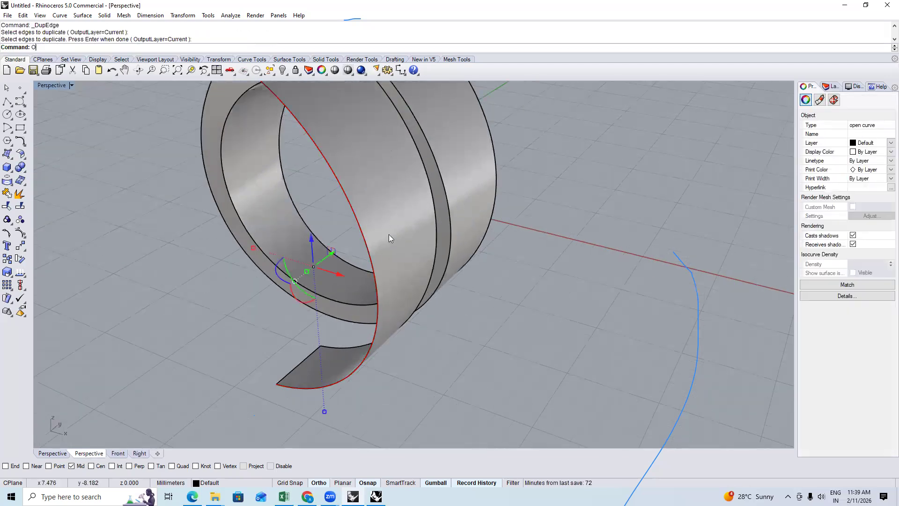
# Try offsetting the duplicated edge curve 0.8 mm across the surface and undo that offset
pyautogui.write('ocs')
pyautogui.press('Return')
pyautogui.click(389, 215)
pyautogui.write('f')
pyautogui.press('Return')
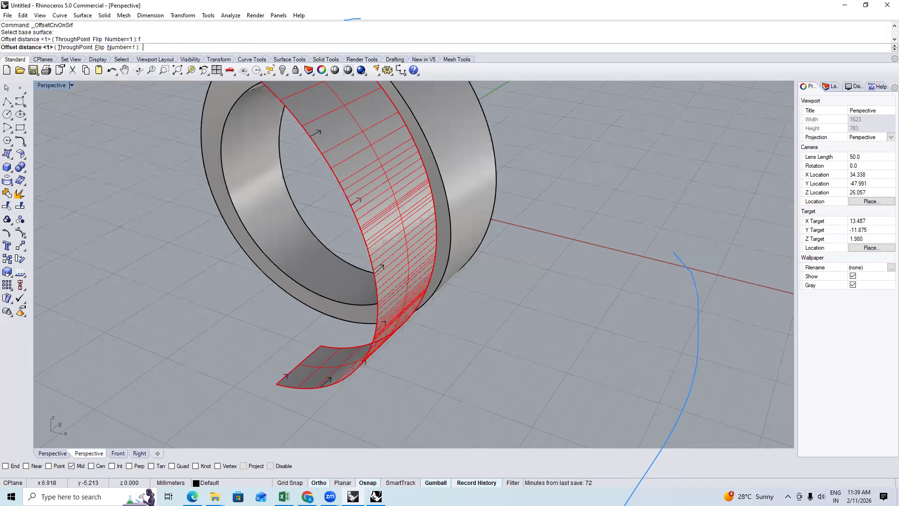
pyautogui.write('.8')
pyautogui.press('Return')
pyautogui.scroll(-5, 425, 260)
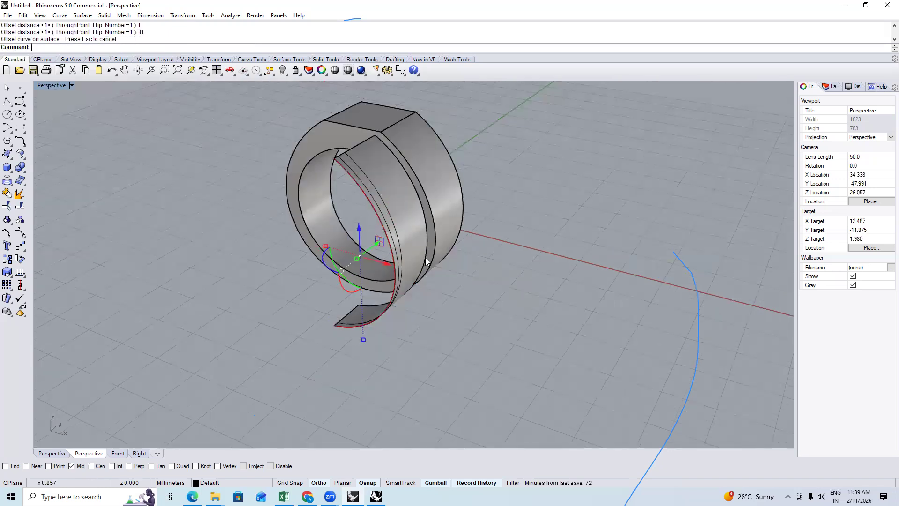
pyautogui.moveTo(425, 261); pyautogui.dragTo(398, 252, button='right')
pyautogui.scroll(5, 398, 252)
pyautogui.hotkey('ctrl', 'z')
pyautogui.press('Escape')
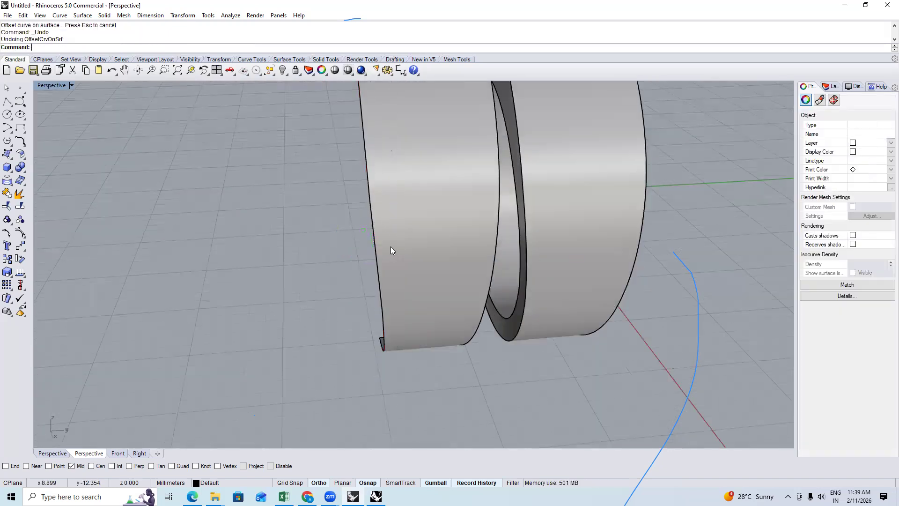
# Untrim both long edges of the separated surface
pyautogui.write('Untrim')
pyautogui.press('Return')
pyautogui.click(369, 199)
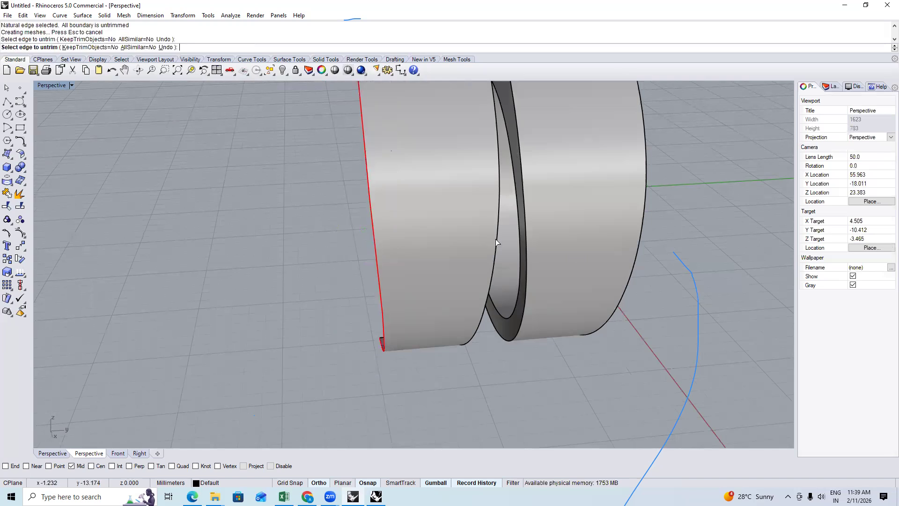
pyautogui.click(497, 227)
pyautogui.press('Return')
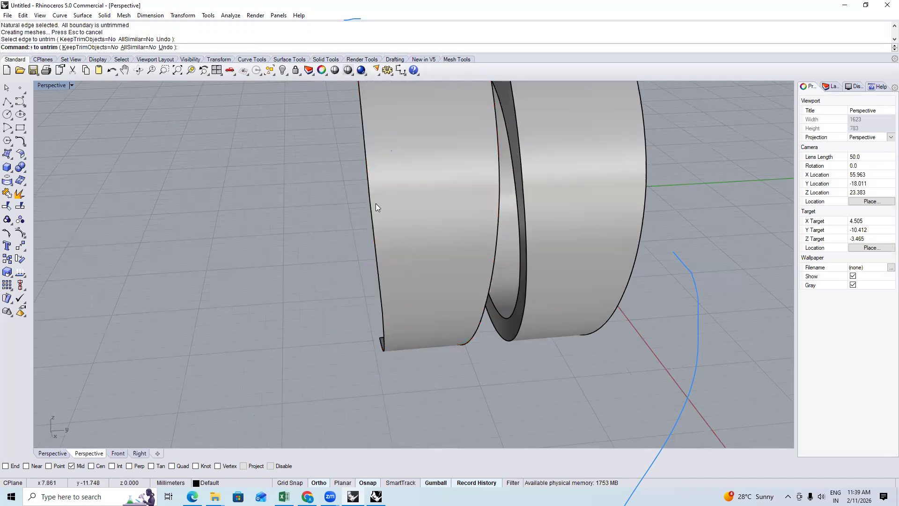
# Delete the old edge curve and duplicate the surface's long edge farthest from the ring again
pyautogui.click(369, 191)
pyautogui.press('Delete')
pyautogui.write('DE')
pyautogui.press('Return')
pyautogui.click(369, 195)
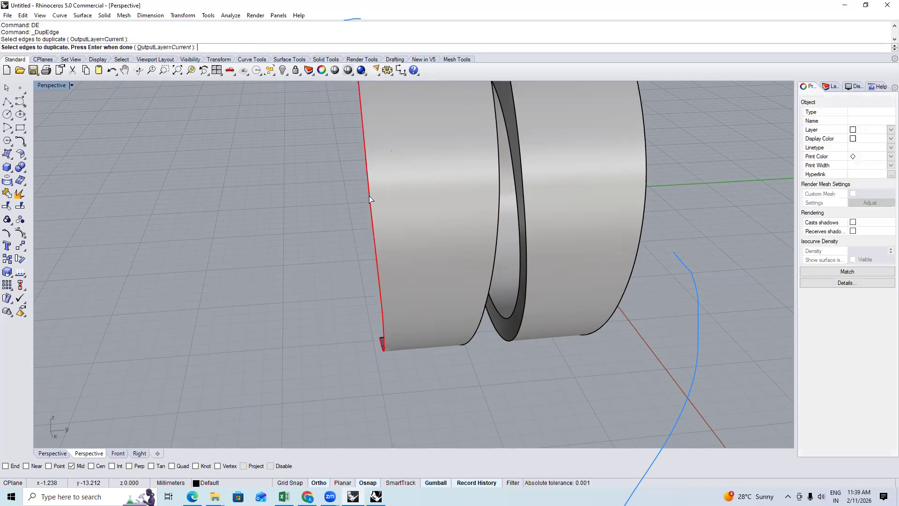
pyautogui.press('Return')
# Offset the new edge curve 0.8 mm inward on the surface
pyautogui.write('O')
pyautogui.press('Return')
pyautogui.click(404, 190)
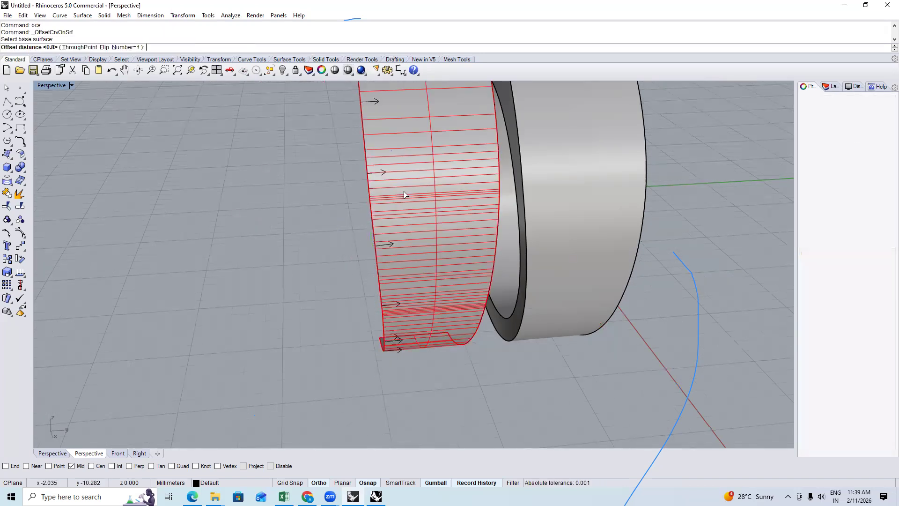
pyautogui.press('Escape')
pyautogui.scroll(-4, 386, 275)
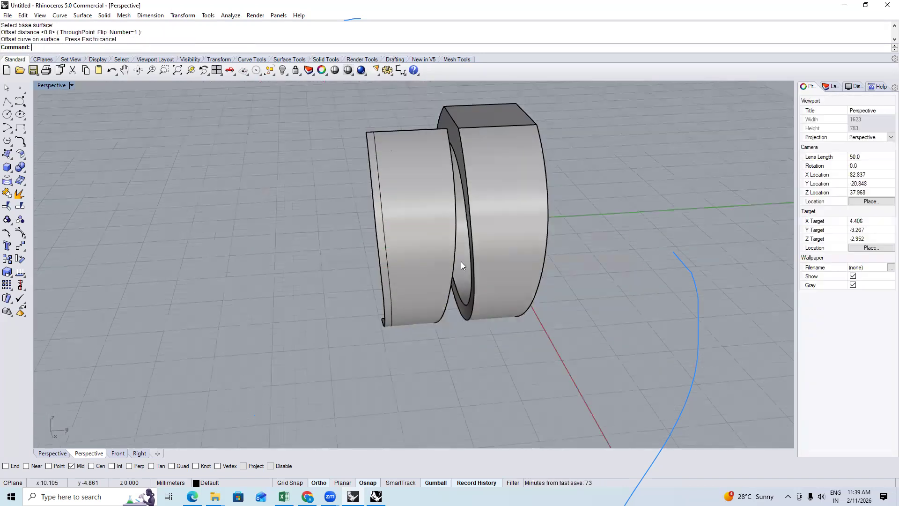
# Duplicate the surface's long edge nearest the ring and offset that curve 0.8 mm inward on the surface
pyautogui.write('DE')
pyautogui.press('Return')
pyautogui.scroll(4, 462, 259)
pyautogui.click(451, 240)
pyautogui.press('Return')
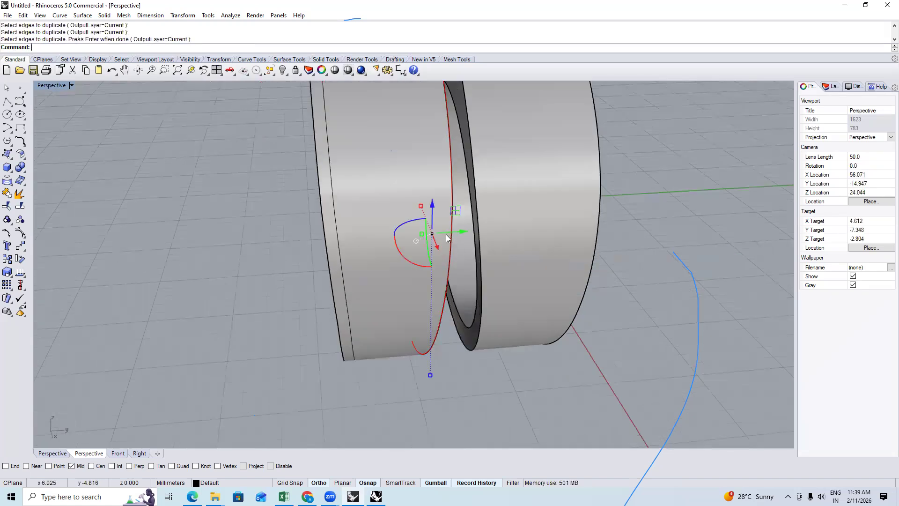
pyautogui.write('oc')
pyautogui.press('Return')
pyautogui.click(433, 243)
pyautogui.press('Return')
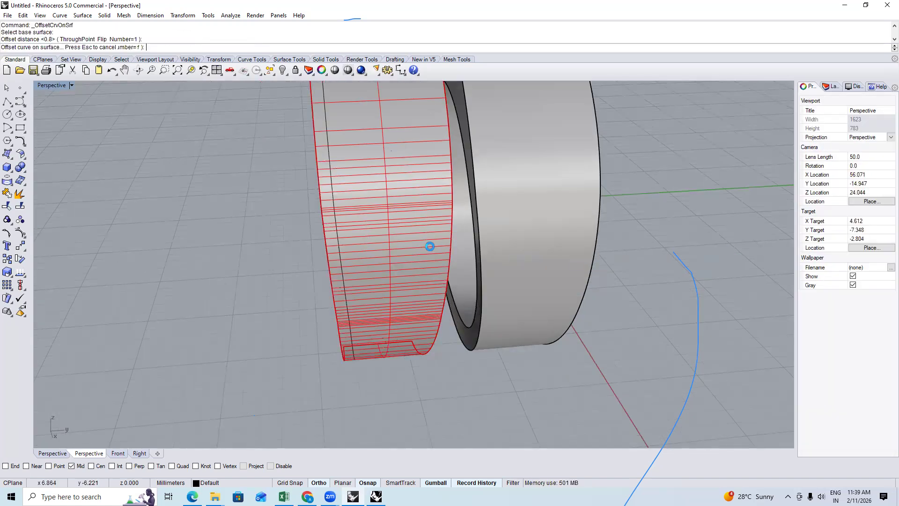
pyautogui.scroll(-3, 384, 292)
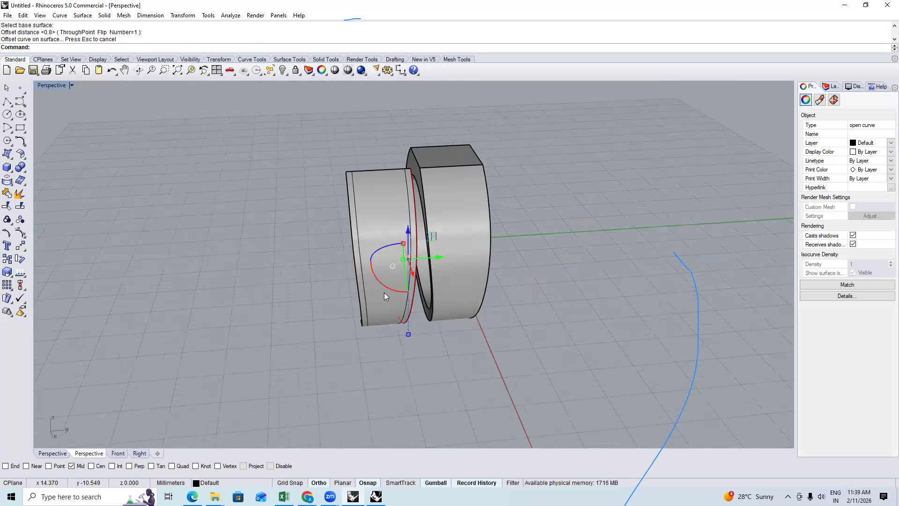
# Split the separated surface with the two offset curves
pyautogui.scroll(3, 373, 239)
pyautogui.click(385, 213)
pyautogui.write('S')
pyautogui.press('Return')
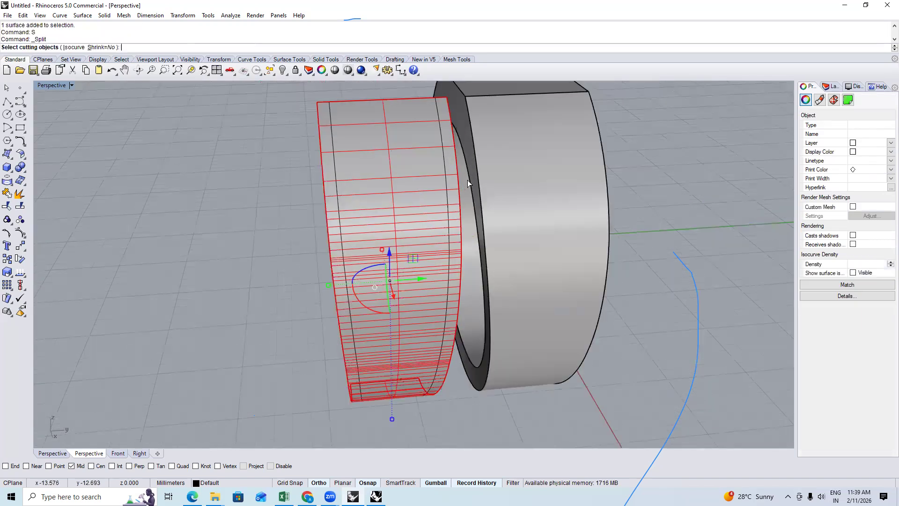
pyautogui.click(443, 170)
pyautogui.press('Return')
pyautogui.press('Escape')
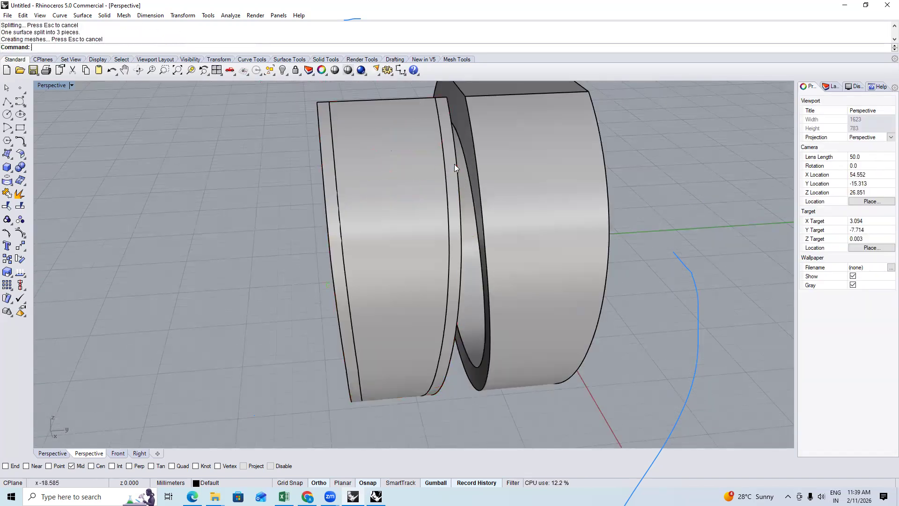
# Delete the narrow surface strips along the long edges, keeping the middle piece
pyautogui.click(451, 165)
pyautogui.click(482, 192)
pyautogui.press('Delete')
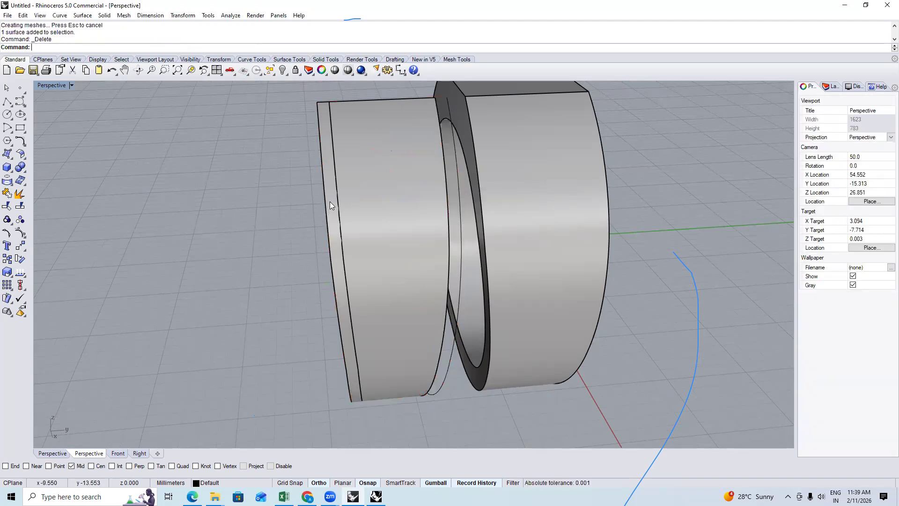
# Offset the middle surface 0.8 mm inward as an open surface and delete the original surface
pyautogui.click(385, 206)
pyautogui.write('Offs')
pyautogui.press('Return')
pyautogui.write('s')
pyautogui.press('Return')
pyautogui.write('f')
pyautogui.press('Return')
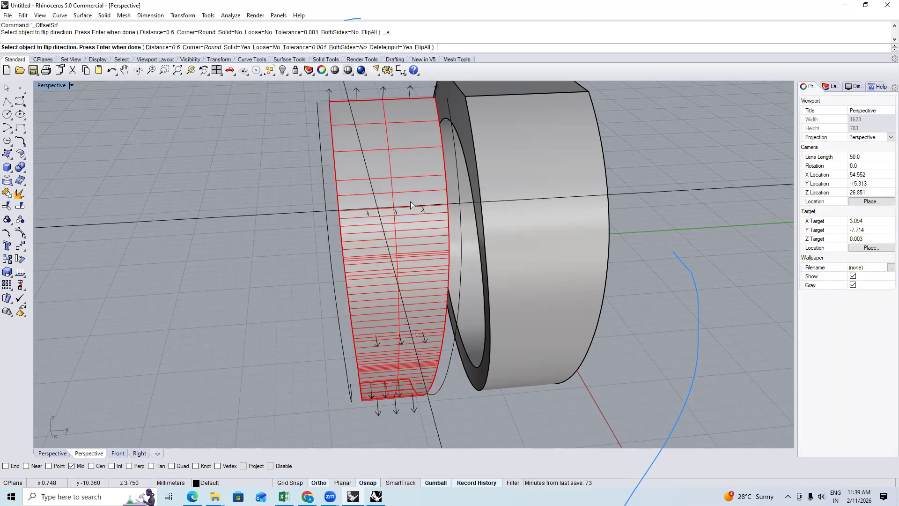
pyautogui.moveTo(424, 197); pyautogui.dragTo(352, 171, button='right')
pyautogui.write('.8')
pyautogui.press('Return')
pyautogui.write('s')
pyautogui.press('Return')
pyautogui.press('Return')
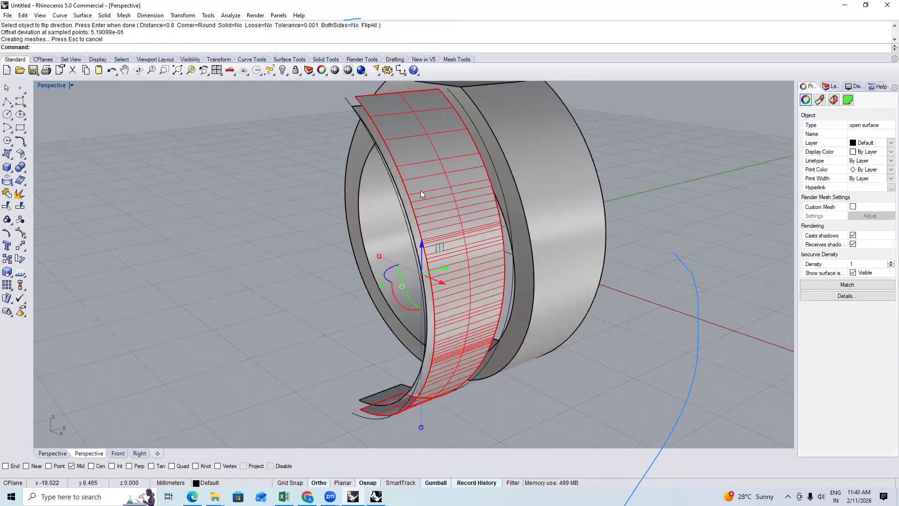
pyautogui.press('Delete')
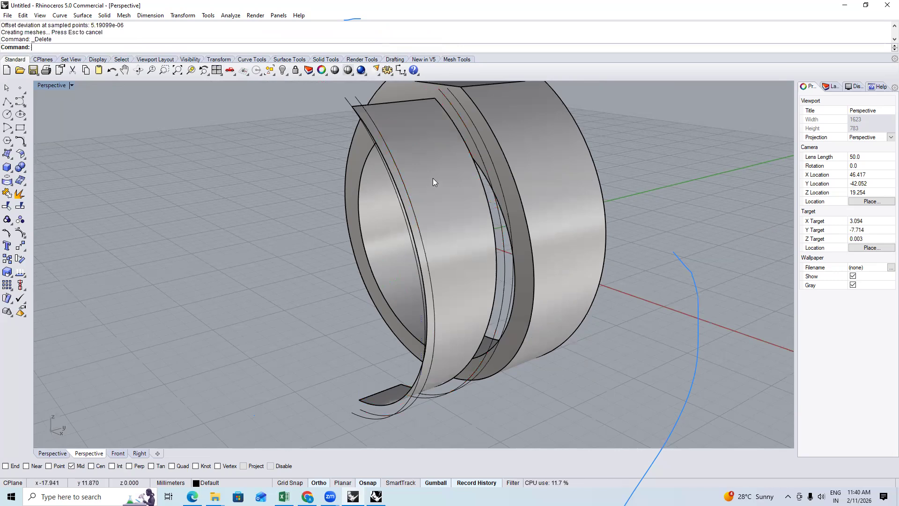
# In the front view, create a vertical cutting plane through the origin across the ring
pyautogui.click(433, 180)
pyautogui.scroll(-3, 432, 208)
pyautogui.moveTo(432, 208); pyautogui.dragTo(520, 188, button='right')
pyautogui.press('F2')
pyautogui.click(388, 147)
pyautogui.write('CPo')
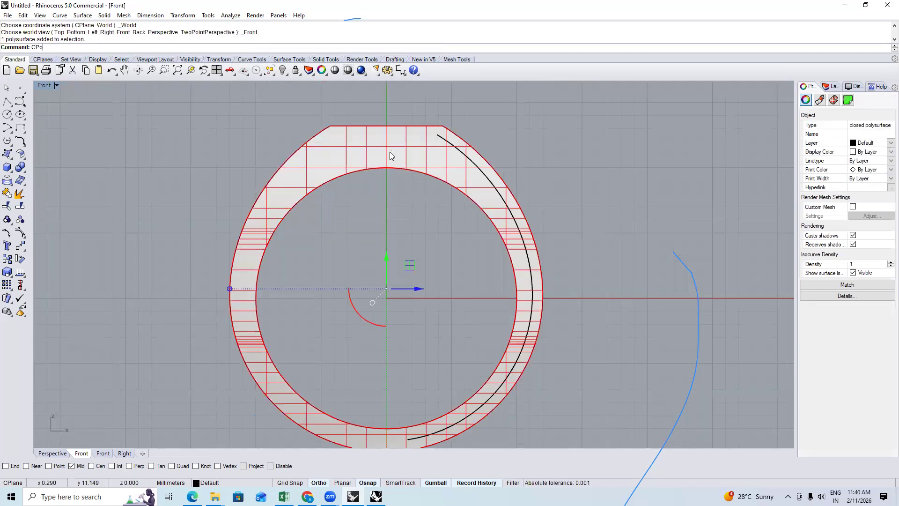
pyautogui.press('Return')
pyautogui.write('0')
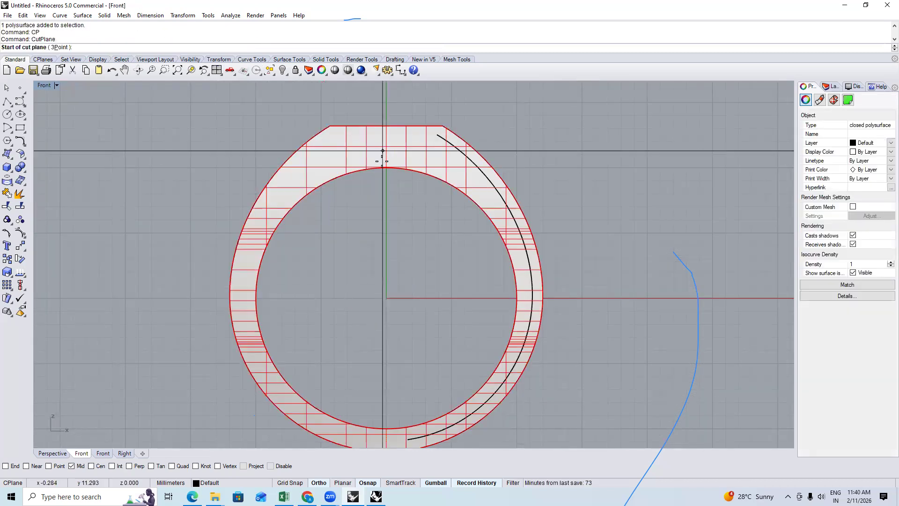
pyautogui.press('Return')
pyautogui.click(401, 102)
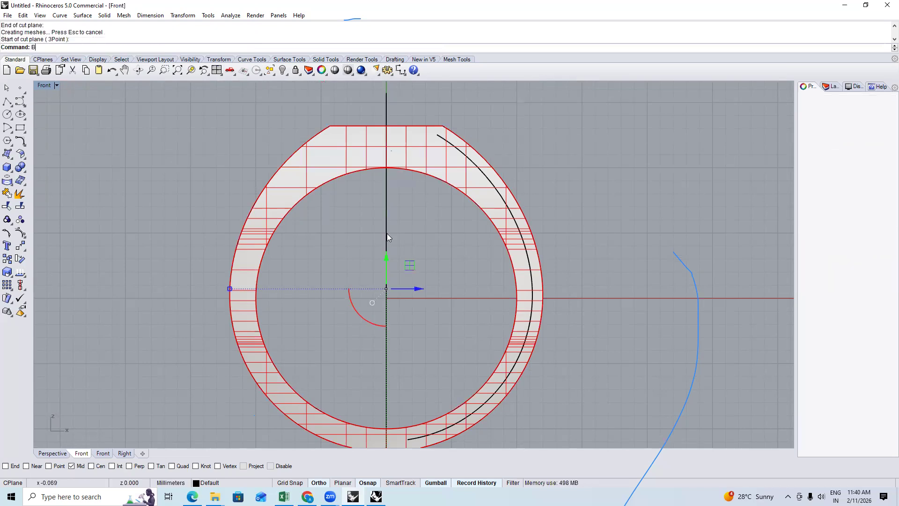
# Boolean split the ring with the vertical plane and delete its left half
pyautogui.write('B')
pyautogui.press('Return')
pyautogui.click(386, 207)
pyautogui.press('Return')
pyautogui.click(349, 153)
pyautogui.press('Delete')
# Extrude the inset panel surface horizontally toward the ring's inside, in the negative X direction, to form a solid
pyautogui.scroll(-3, 346, 191)
pyautogui.hotkey('ctrl', 'F1')
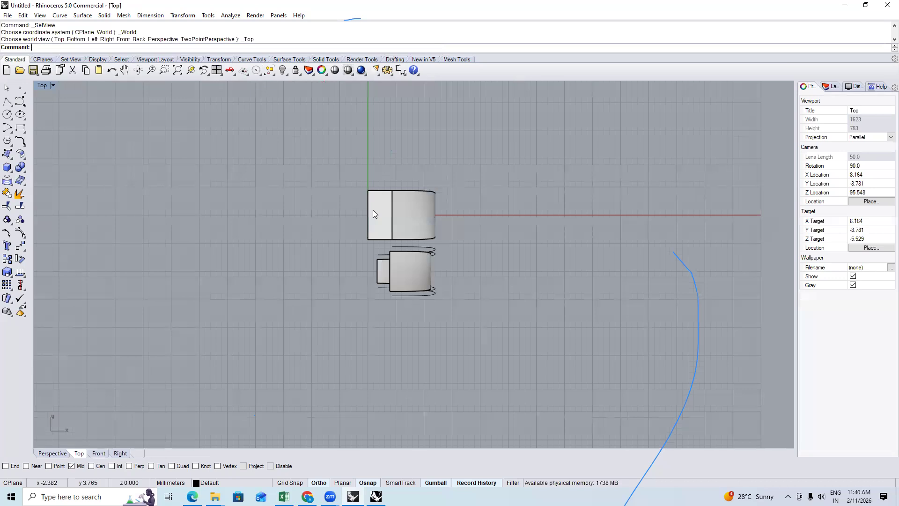
pyautogui.scroll(3, 406, 233)
pyautogui.click(392, 249)
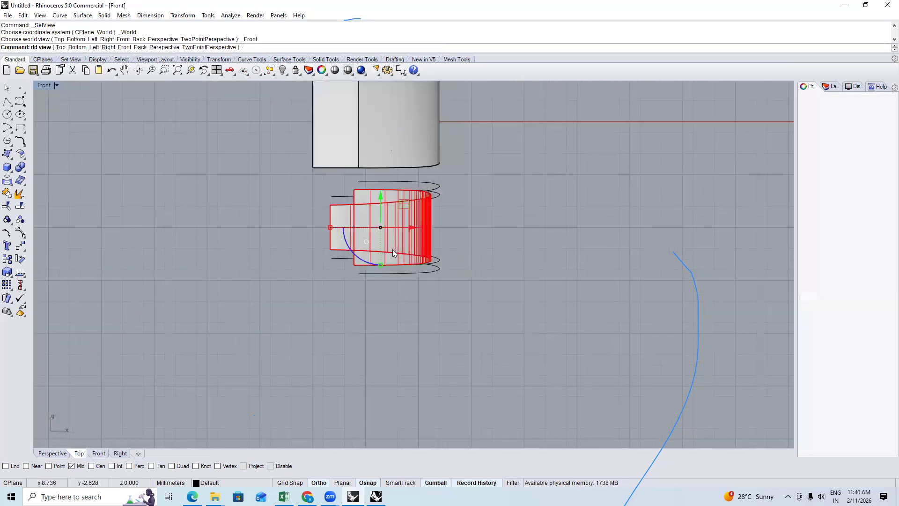
pyautogui.hotkey('ctrl', 'F2')
pyautogui.moveTo(432, 226); pyautogui.dragTo(365, 262)
pyautogui.press('alt')
pyautogui.click(550, 277)
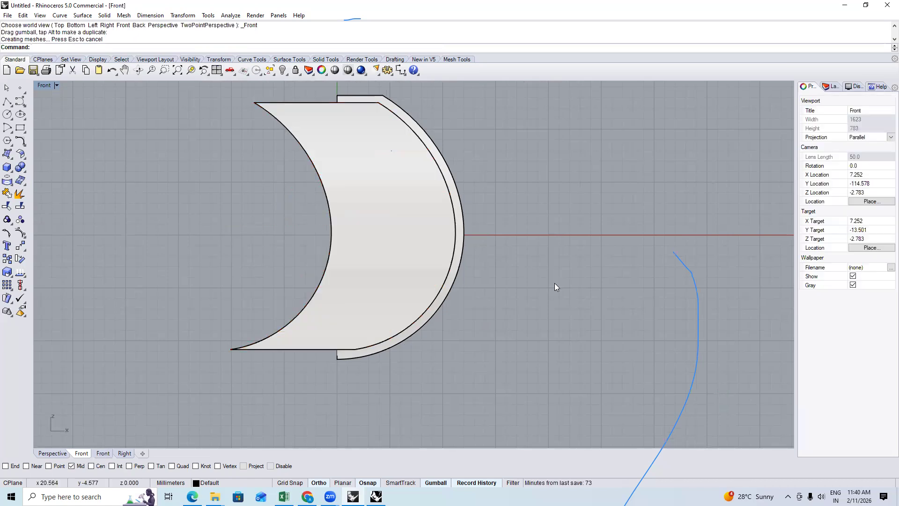
# In the top view, move the extruded panel solid 10 mm along Y so it sits centred in the half ring
pyautogui.click(364, 242)
pyautogui.write('m')
pyautogui.press('Return')
pyautogui.click(488, 254)
pyautogui.click(496, 184)
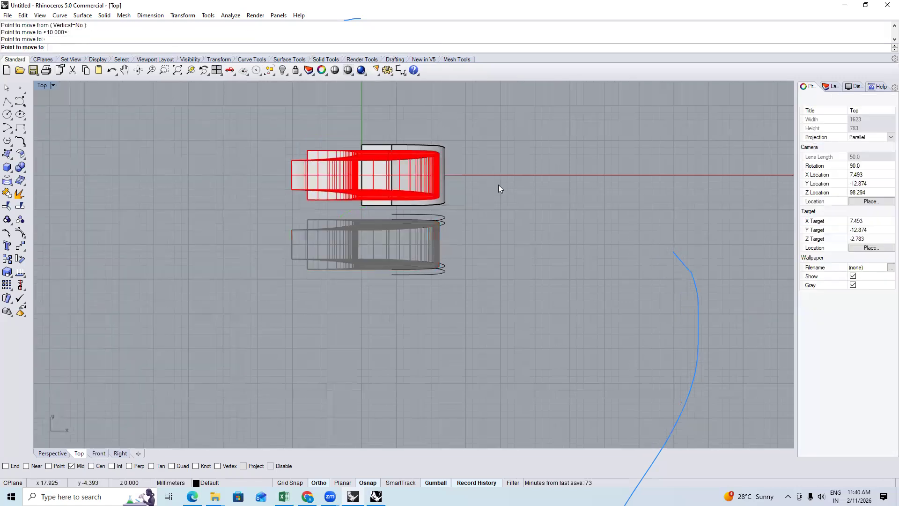
# In the front view, create a slanted cutting plane through the origin that crosses the panel solid's lower right part
pyautogui.hotkey('ctrl', 'F2')
pyautogui.scroll(2, 393, 297)
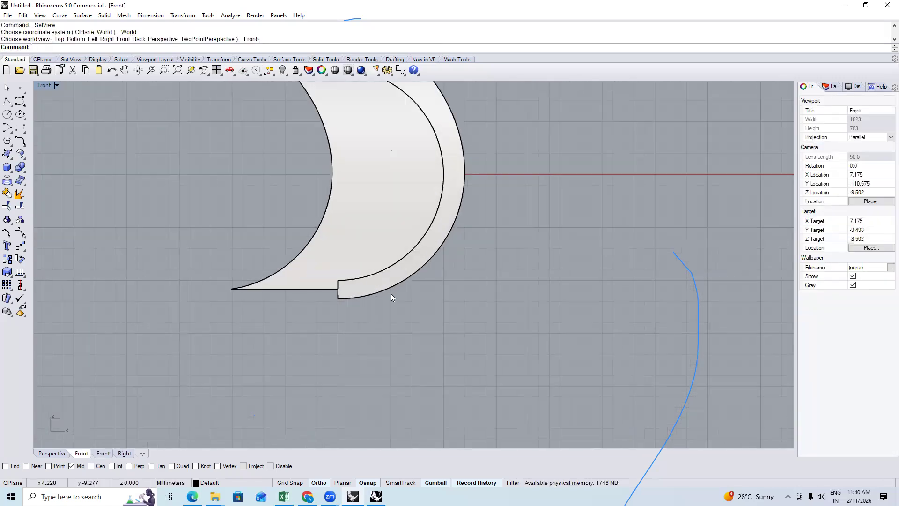
pyautogui.click(372, 243)
pyautogui.write('CP')
pyautogui.press('Return')
pyautogui.write('0')
pyautogui.press('Return')
pyautogui.click(433, 319)
pyautogui.scroll(-2, 431, 320)
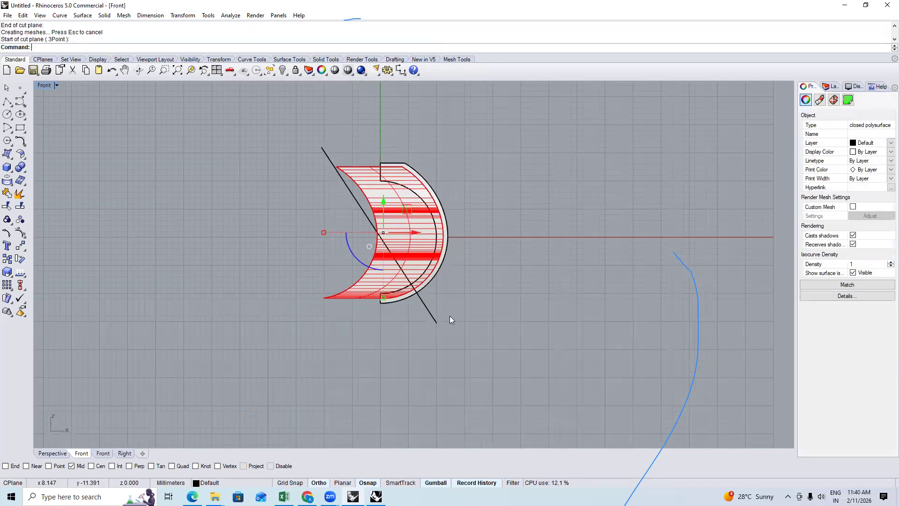
# Boolean split the panel solid with the slanted plane, then delete its lower piece and the plane
pyautogui.click(426, 317)
pyautogui.press('Return')
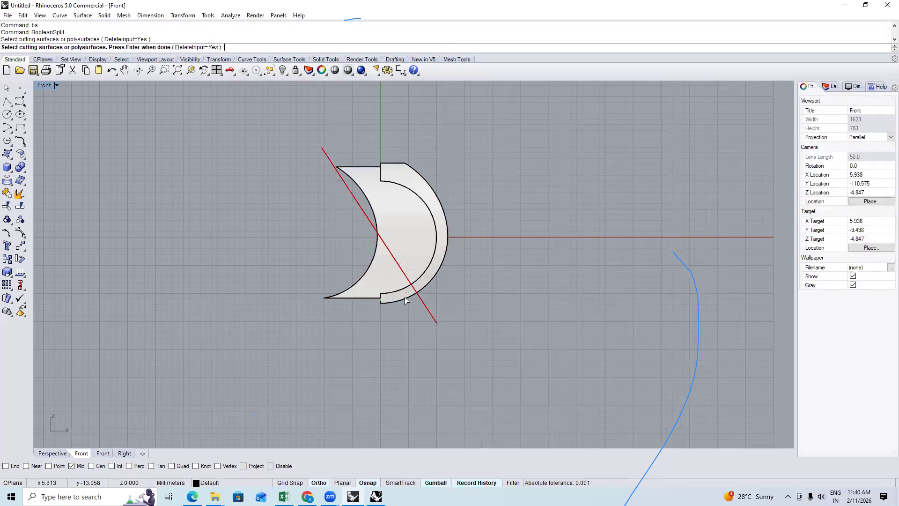
pyautogui.click(375, 265)
pyautogui.press('Delete')
pyautogui.write('bs')
pyautogui.press('Return')
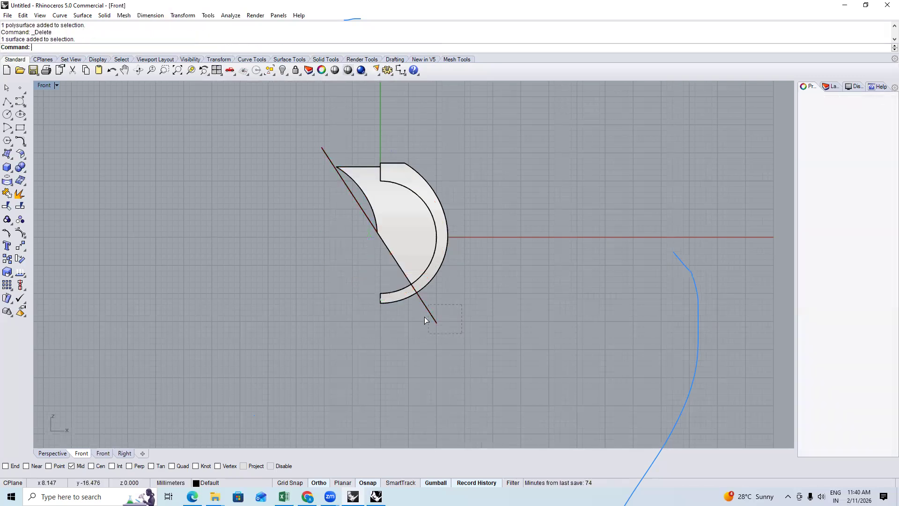
pyautogui.click(436, 311)
pyautogui.press('Return')
# Subtract the trimmed panel solid from the half ring with BooleanDifference and delete the leftover cutting solid
pyautogui.hotkey('ctrl', 'F1')
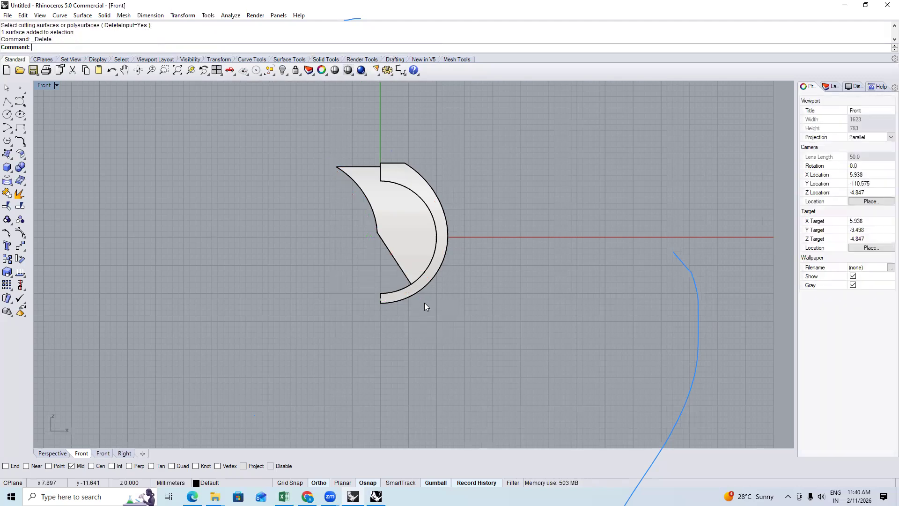
pyautogui.hotkey('ctrl', 'F4')
pyautogui.click(346, 154)
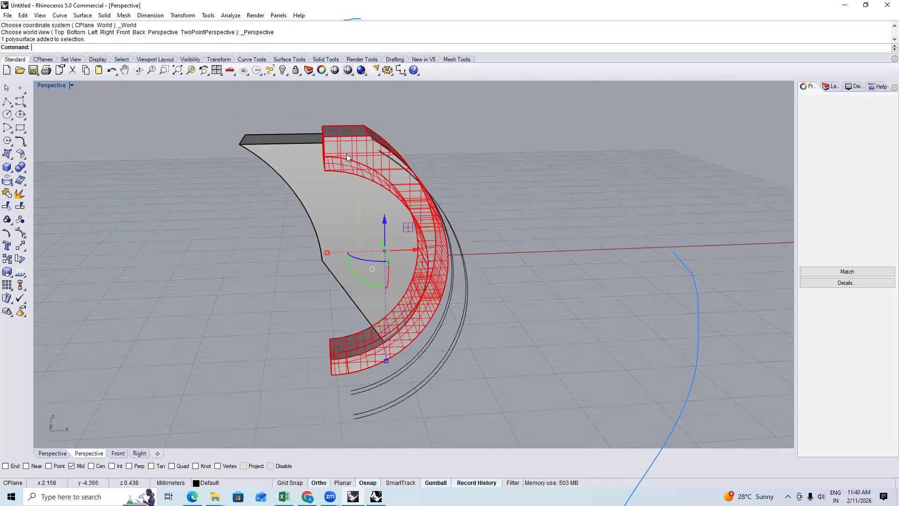
pyautogui.write('b')
pyautogui.press('Return')
pyautogui.click(330, 214)
pyautogui.press('Return')
pyautogui.click(332, 211)
pyautogui.press('Delete')
pyautogui.moveTo(332, 211); pyautogui.dragTo(410, 230, button='right')
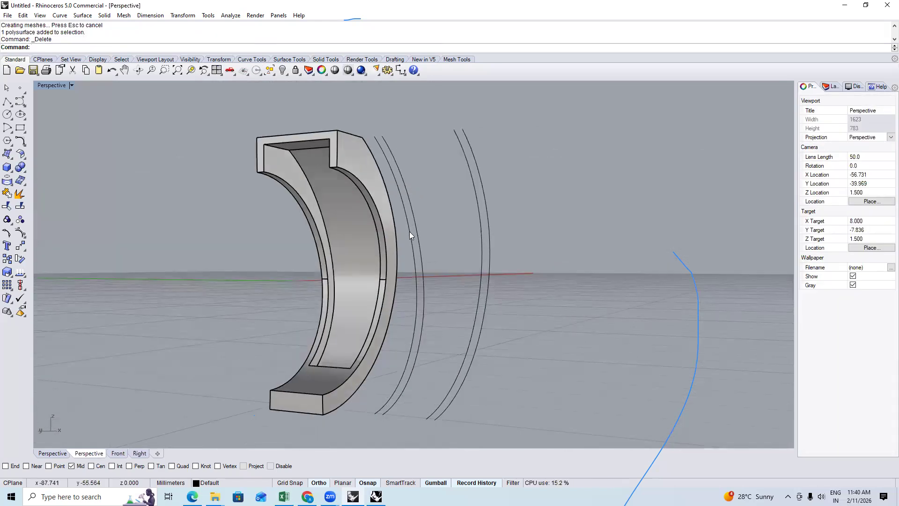
pyautogui.scroll(-3, 386, 236)
pyautogui.moveTo(420, 243); pyautogui.dragTo(438, 260, button='right')
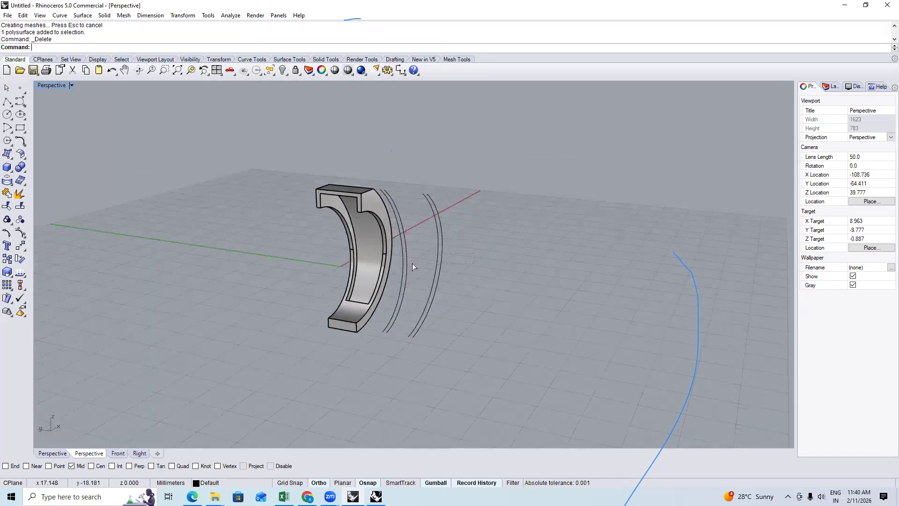
pyautogui.write('b')
pyautogui.press('Return')
pyautogui.press('Escape')
# Delete the leftover edge and offset curves beside the half ring
pyautogui.scroll(3, 451, 259)
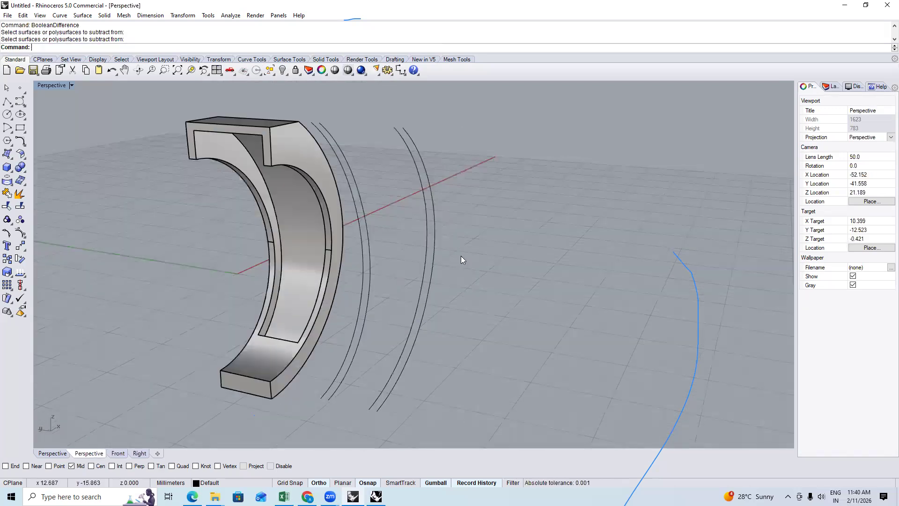
pyautogui.click(355, 287)
pyautogui.press('Delete')
# Duplicate the four long edge segments of the recess opening on the ring's finger side
pyautogui.moveTo(296, 229); pyautogui.dragTo(208, 131, button='right')
pyautogui.scroll(3, 208, 131)
pyautogui.write('de')
pyautogui.press('Return')
pyautogui.click(202, 157)
pyautogui.scroll(-2, 274, 279)
pyautogui.scroll(2, 263, 339)
pyautogui.click(323, 310)
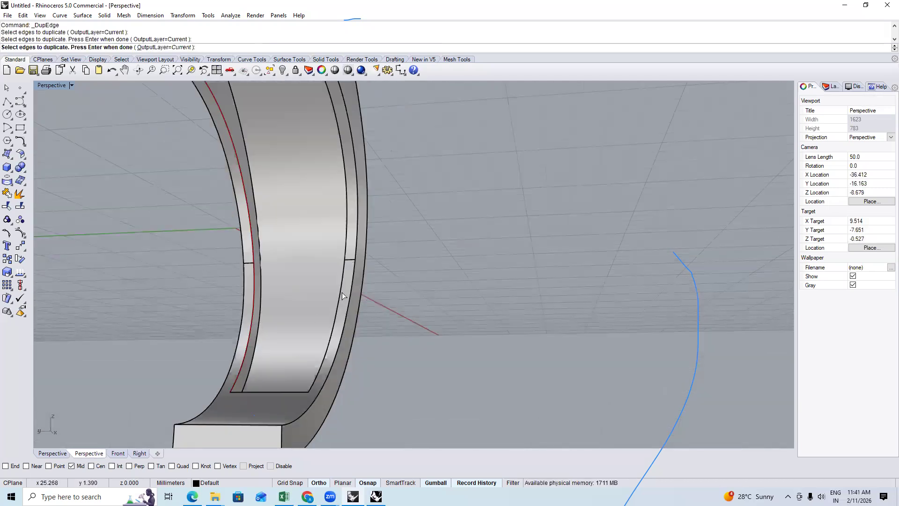
pyautogui.click(347, 247)
pyautogui.press('Return')
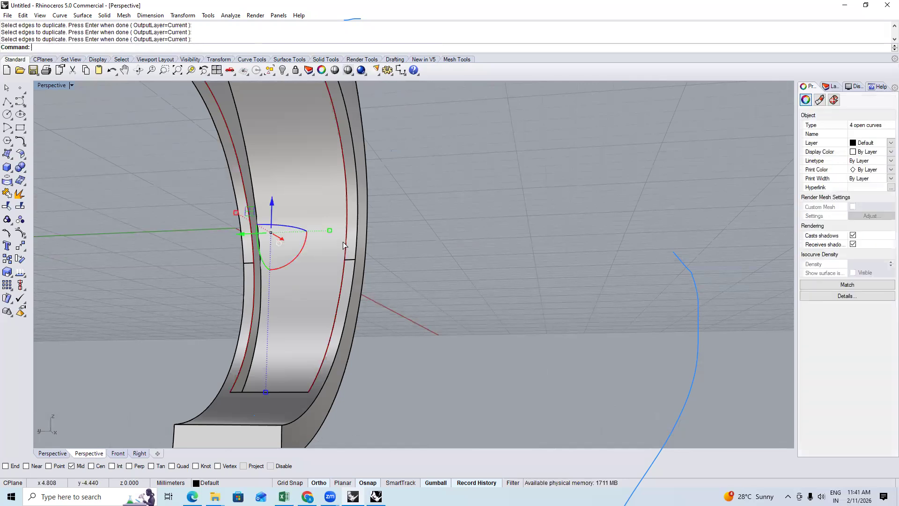
# Join the duplicated edges into two curves and loft a surface between them across the recess
pyautogui.write('j')
pyautogui.press('Return')
pyautogui.write('lo')
pyautogui.press('Return')
pyautogui.scroll(-5, 412, 253)
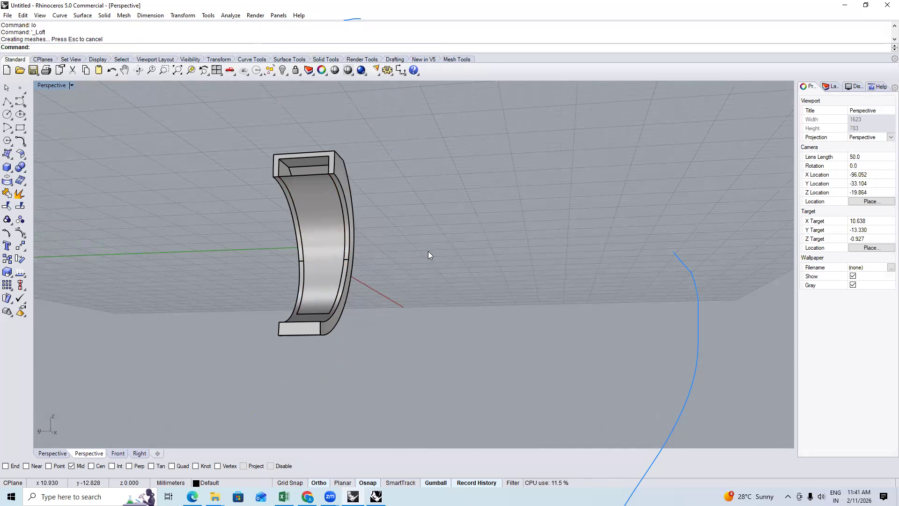
# Show the half ring in a shaded front view
pyautogui.press('F2')
pyautogui.write('SV')
pyautogui.press('Return')
# Try a 16.5 mm diameter circle centred at the origin and undo it
pyautogui.click(7, 114)
pyautogui.write('0')
pyautogui.press('Return')
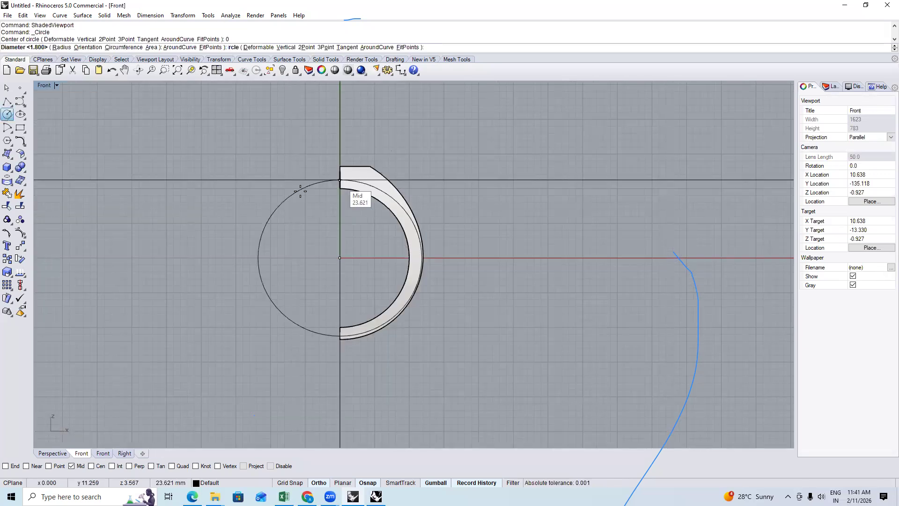
pyautogui.write('16.5')
pyautogui.press('Return')
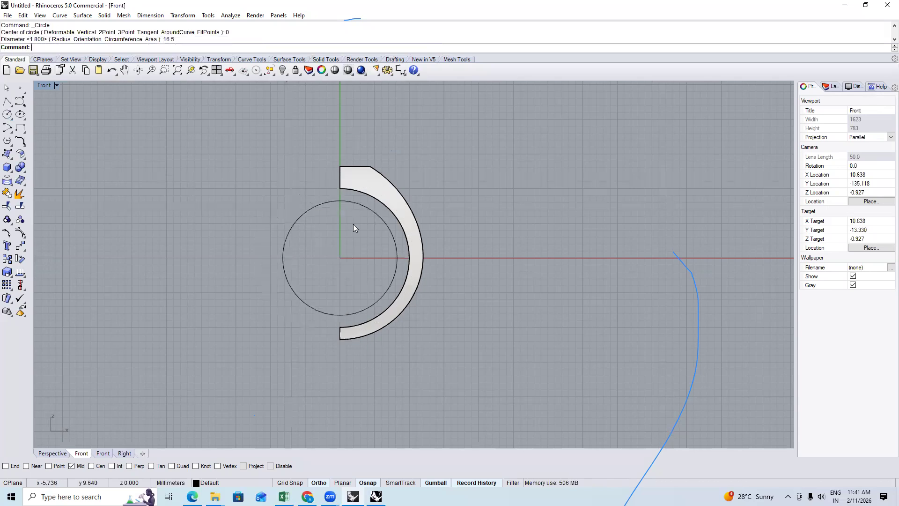
pyautogui.hotkey('ctrl', 'z')
# Draw a 20 mm diameter circle centred at the origin in the front view
pyautogui.press('Return')
pyautogui.write('0')
pyautogui.press('Return')
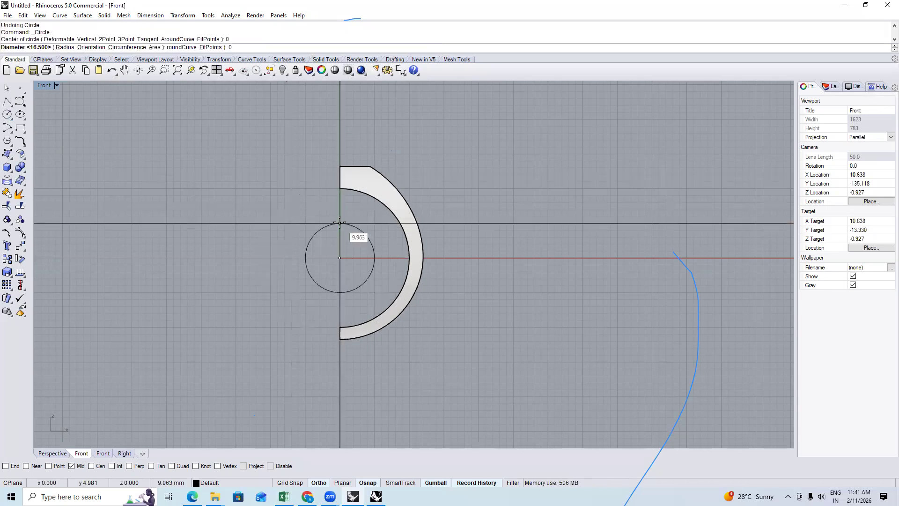
pyautogui.write('20')
pyautogui.press('Return')
# Split the 20 mm circle at its top point and at the lower end of the recess
pyautogui.click(282, 213)
pyautogui.write('S')
pyautogui.press('Return')
pyautogui.write('p')
pyautogui.press('Return')
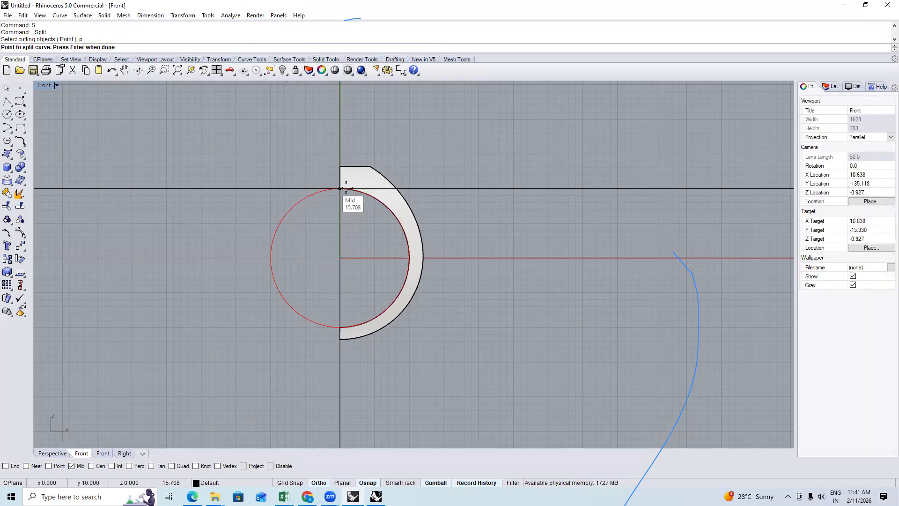
pyautogui.scroll(2, 344, 191)
pyautogui.hotkey('ctrl', 'alt', 'w')
pyautogui.scroll(2, 388, 347)
pyautogui.click(388, 347)
pyautogui.scroll(1, 388, 347)
pyautogui.press('Return')
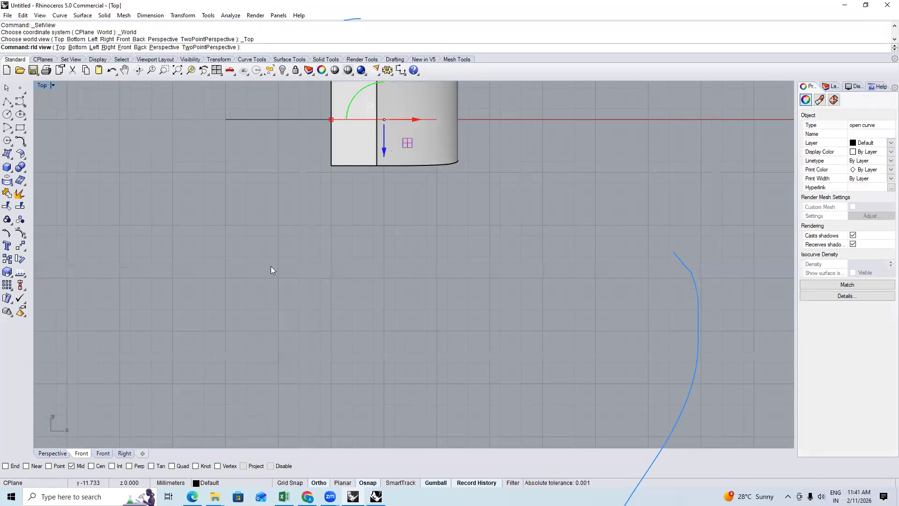
# Measure the length of the split arc that spans the recess and copy the value
pyautogui.scroll(-2, 360, 253)
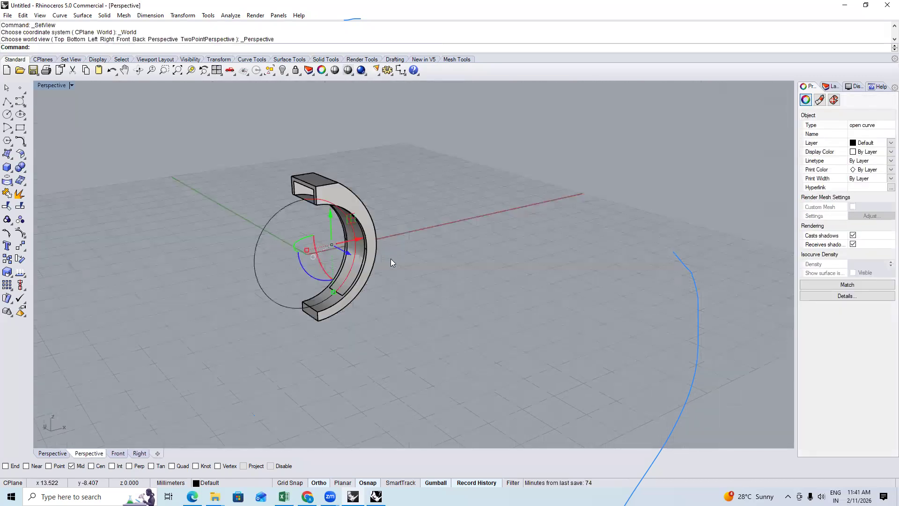
pyautogui.write('Length')
pyautogui.press('Return')
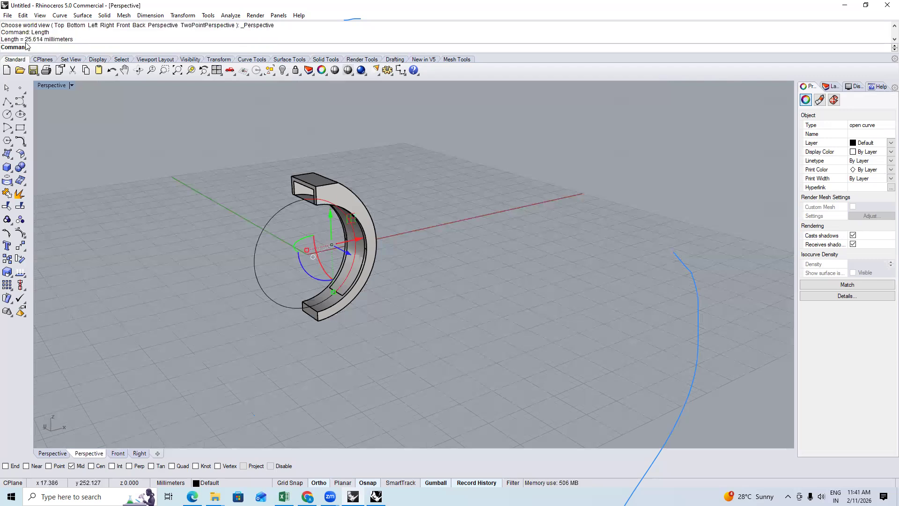
pyautogui.moveTo(73, 40); pyautogui.dragTo(25, 46)
pyautogui.hotkey('ctrl', 'c')
# Draw a straight 25.614 mm line along the X direction in front of the half ring
pyautogui.write('li')
pyautogui.press('Return')
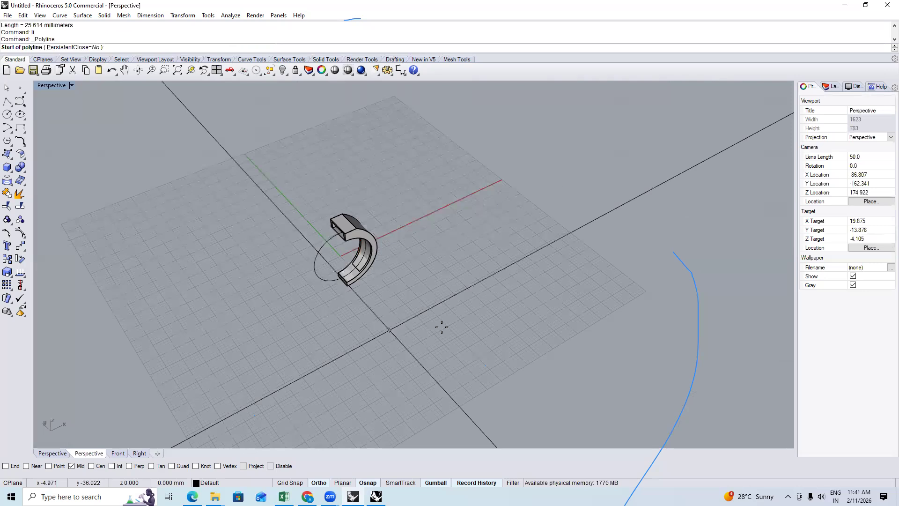
pyautogui.click(441, 326)
pyautogui.hotkey('ctrl', 'v')
pyautogui.click(328, 255)
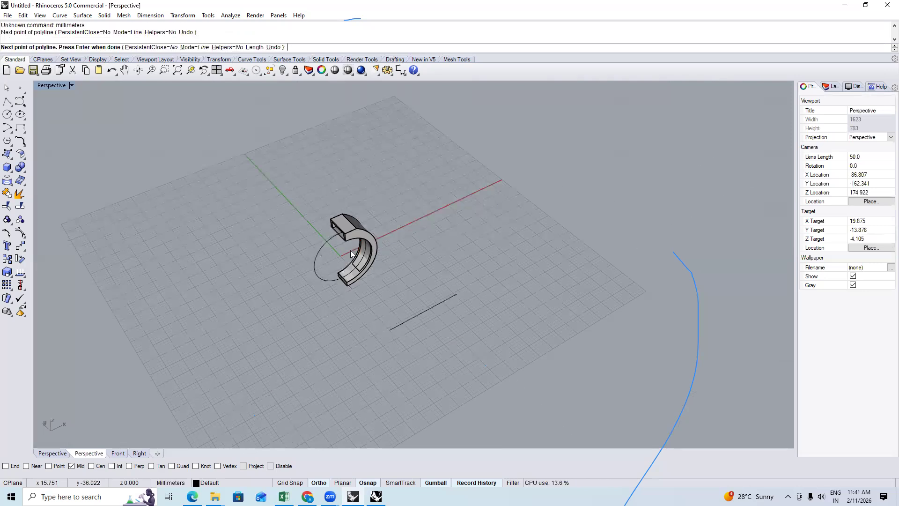
pyautogui.press('Return')
# Flow a copy of the lofted surface along a curve, from the split arc as base to the straight line as target
pyautogui.scroll(3, 356, 183)
pyautogui.scroll(4, 197, 145)
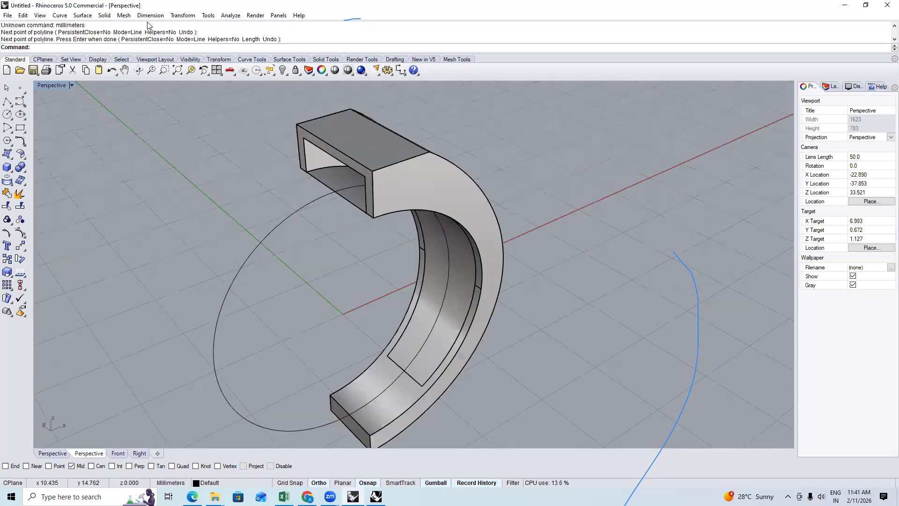
pyautogui.click(184, 16)
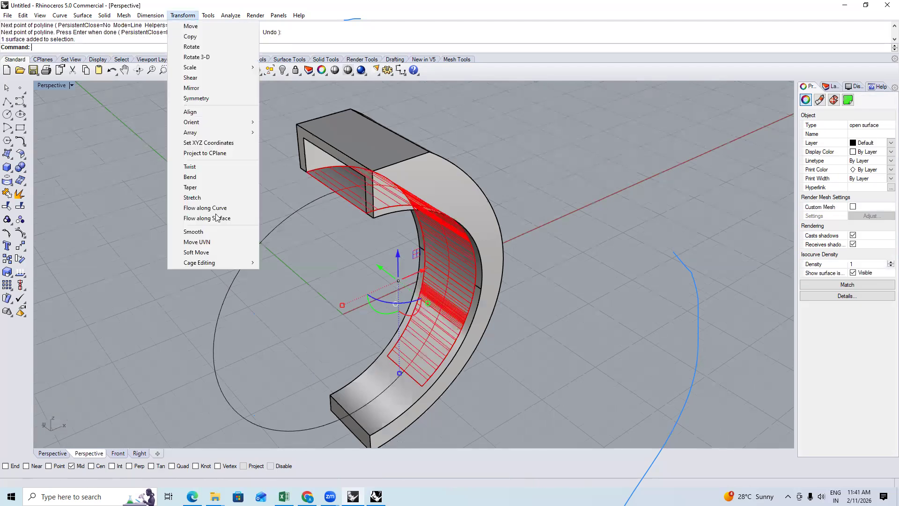
pyautogui.click(215, 208)
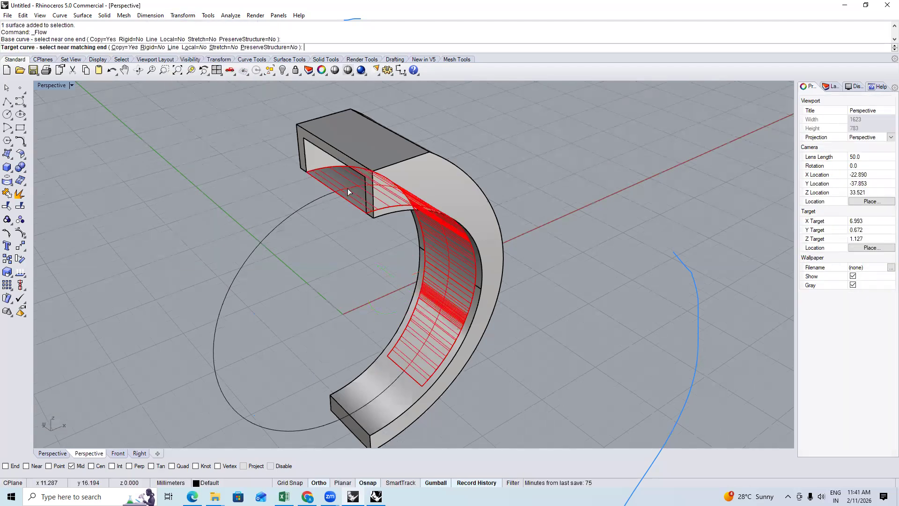
pyautogui.scroll(-5, 455, 279)
pyautogui.click(418, 313)
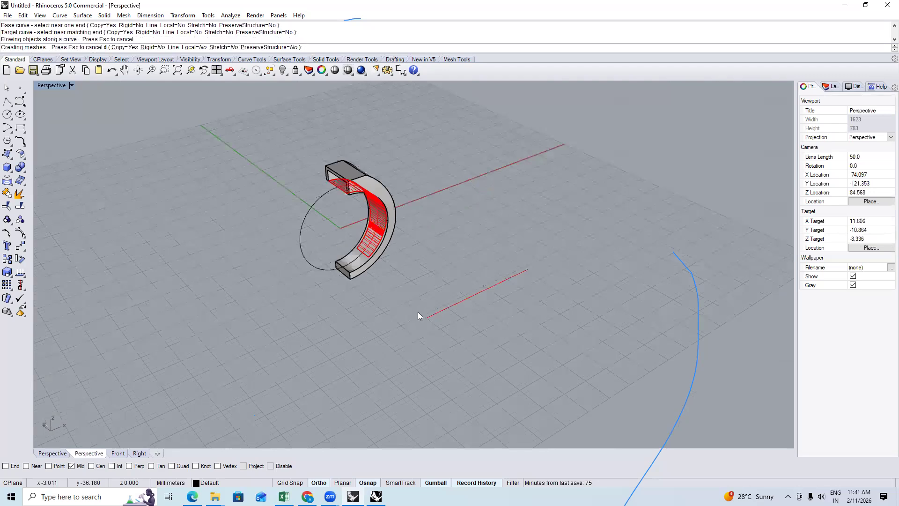
# Duplicate the two long edges of the flattened surface as curves in the Top view
pyautogui.press('F1')
pyautogui.moveTo(420, 372); pyautogui.dragTo(380, 275, button='right')
pyautogui.press('Escape')
pyautogui.scroll(6, 402, 316)
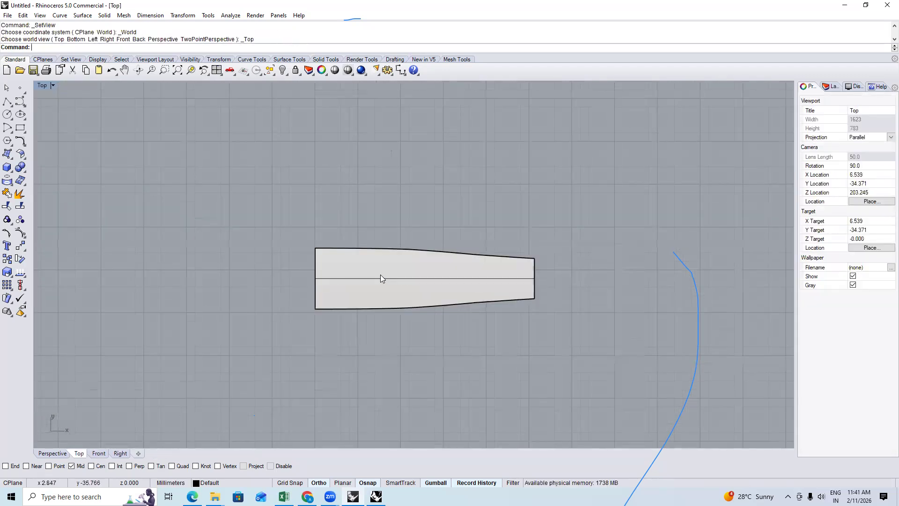
pyautogui.scroll(2, 389, 255)
pyautogui.write('DE')
pyautogui.press('Return')
pyautogui.click(390, 248)
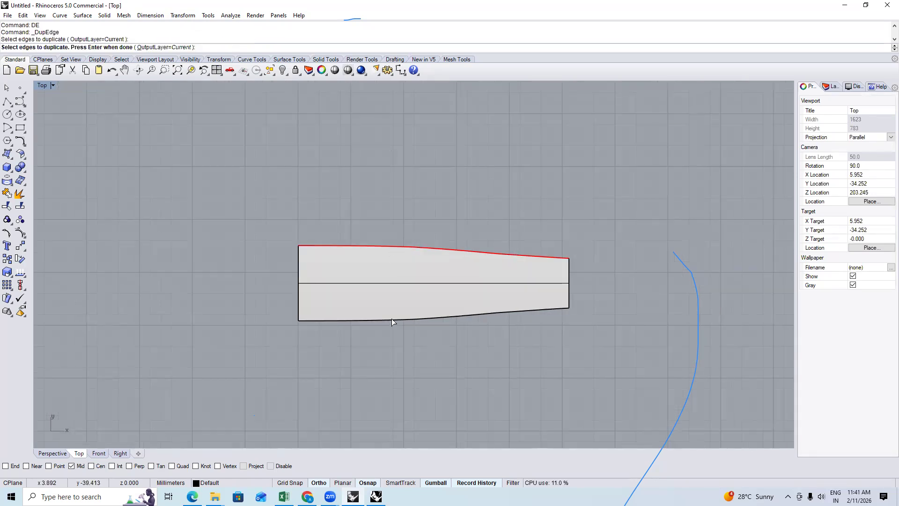
pyautogui.click(392, 318)
pyautogui.press('Return')
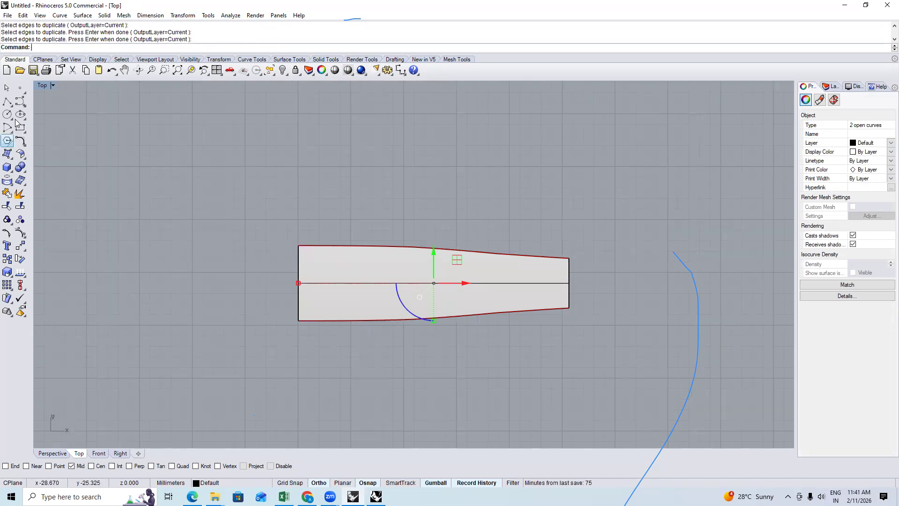
# Create five tween curves between the two duplicated long edges of the flattened surface
pyautogui.click(21, 102)
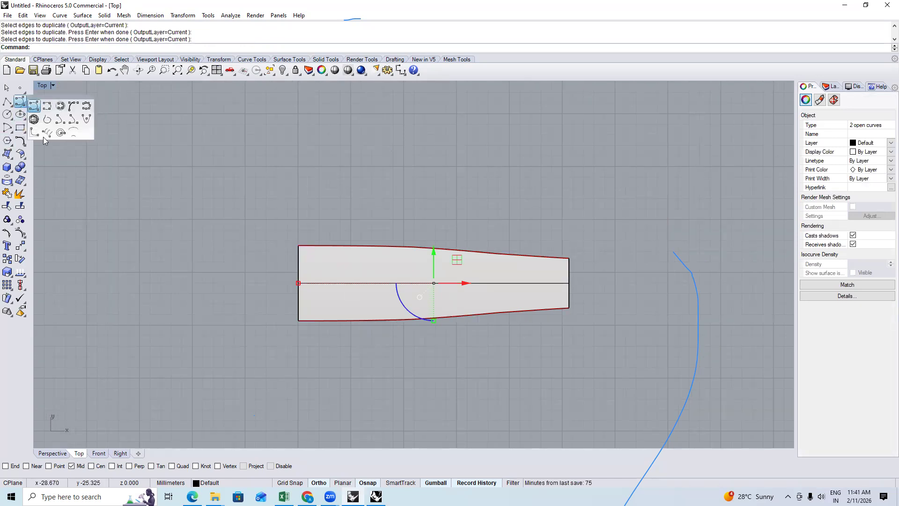
pyautogui.click(74, 133)
pyautogui.click(97, 47)
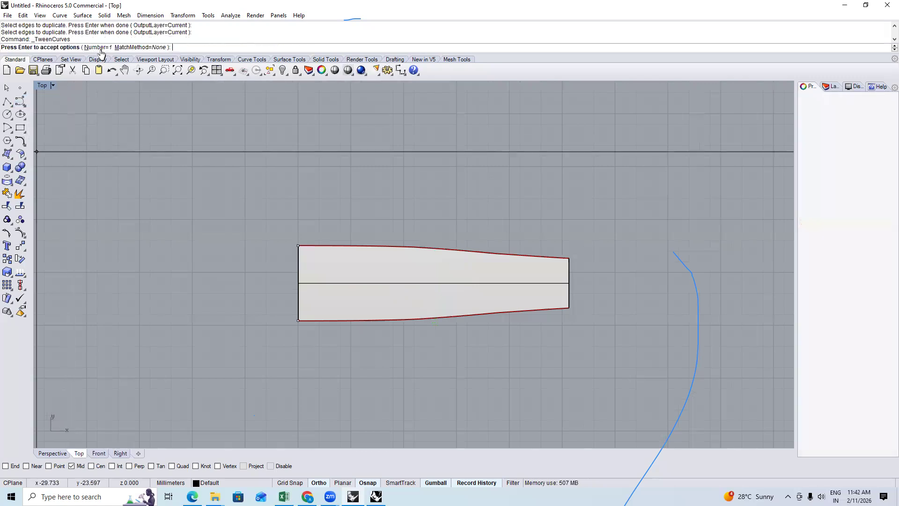
pyautogui.write('4')
pyautogui.press('Return')
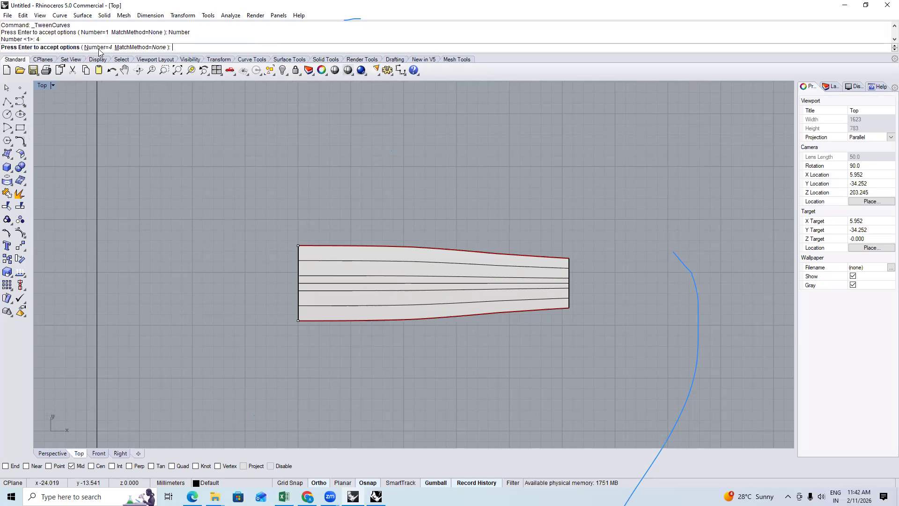
pyautogui.click(97, 48)
pyautogui.write('5')
pyautogui.press('Return')
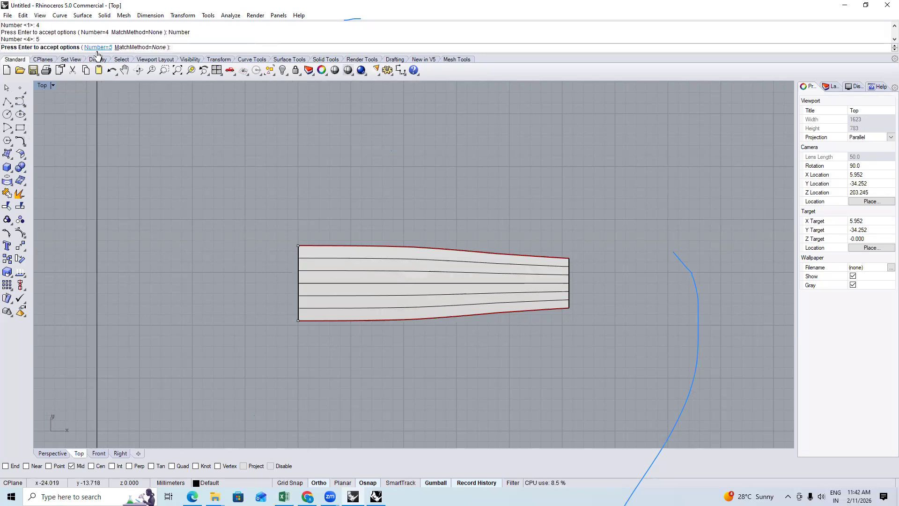
pyautogui.press('Return')
pyautogui.press('Escape')
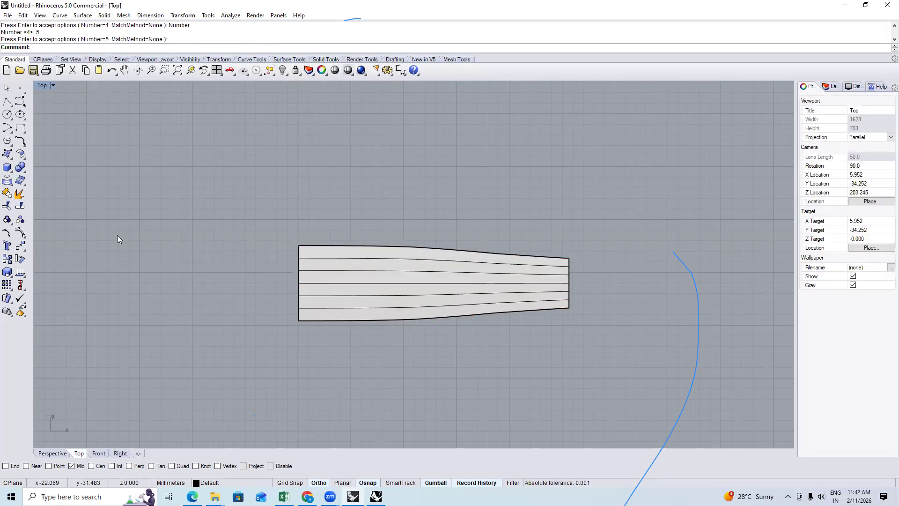
# Duplicate the two short end edges of the flattened surface as curves
pyautogui.scroll(1, 208, 259)
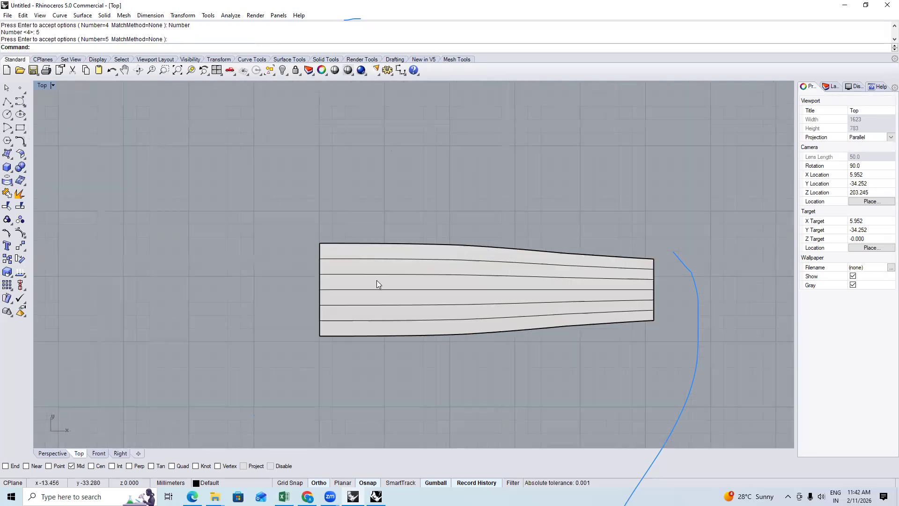
pyautogui.scroll(4, 288, 253)
pyautogui.scroll(-1, 297, 246)
pyautogui.scroll(-1, 297, 239)
pyautogui.scroll(-3, 293, 237)
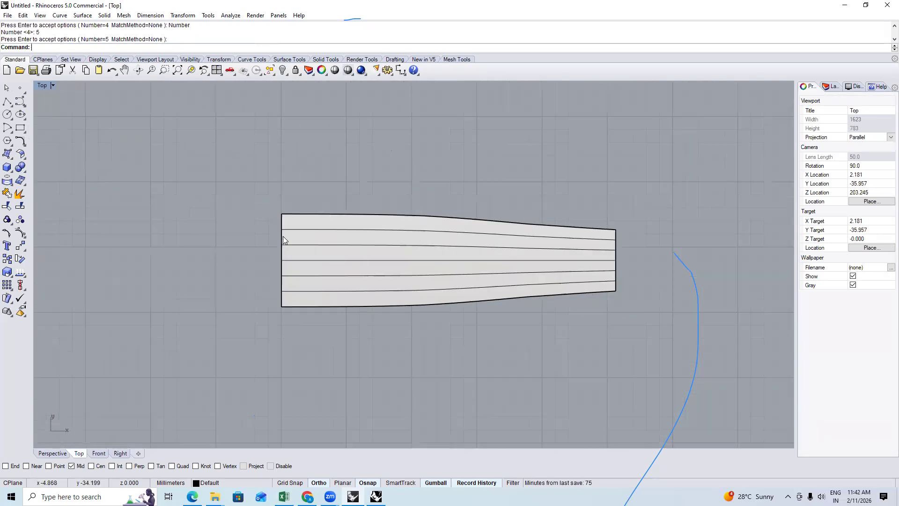
pyautogui.scroll(1, 282, 236)
pyautogui.write('DE')
pyautogui.press('Return')
pyautogui.click(693, 246)
pyautogui.press('Return')
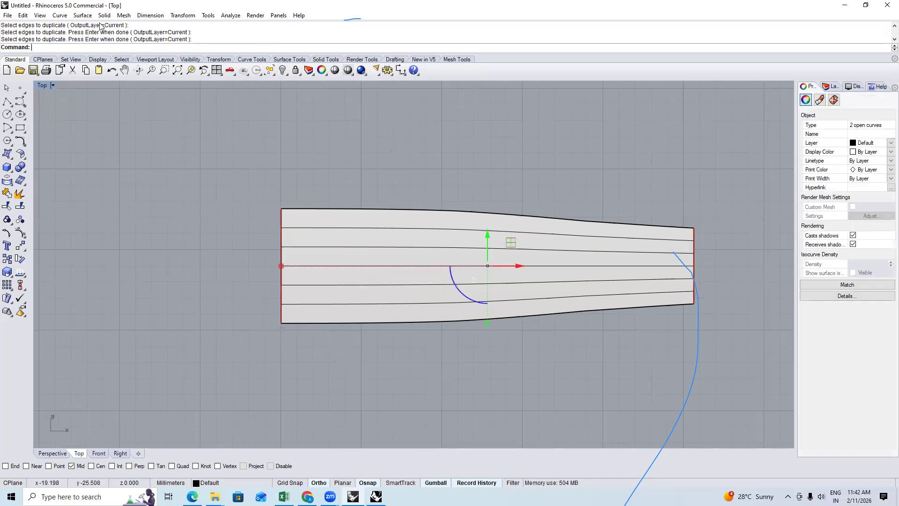
# Create five tween curves across the surface between the two duplicated end edges
pyautogui.click(22, 101)
pyautogui.click(73, 133)
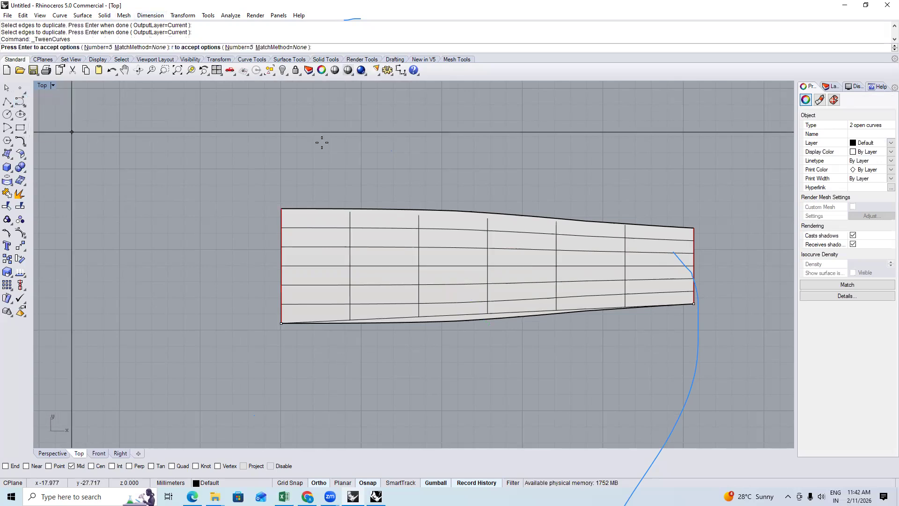
pyautogui.click(96, 48)
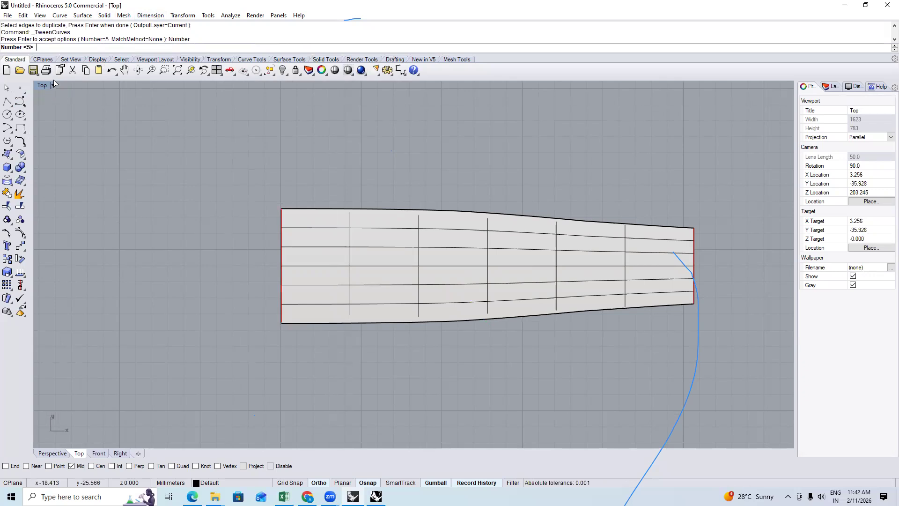
pyautogui.press('Return')
pyautogui.moveTo(225, 160); pyautogui.dragTo(220, 146, button='right')
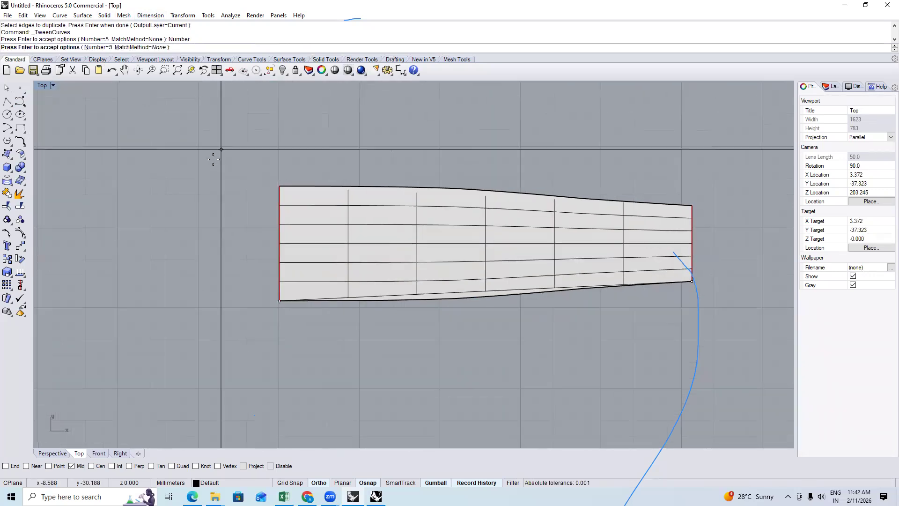
pyautogui.press('Return')
# Offset the cross curve nearest the wide end by 0.6 on the surface, towards the narrow end
pyautogui.scroll(3, 347, 227)
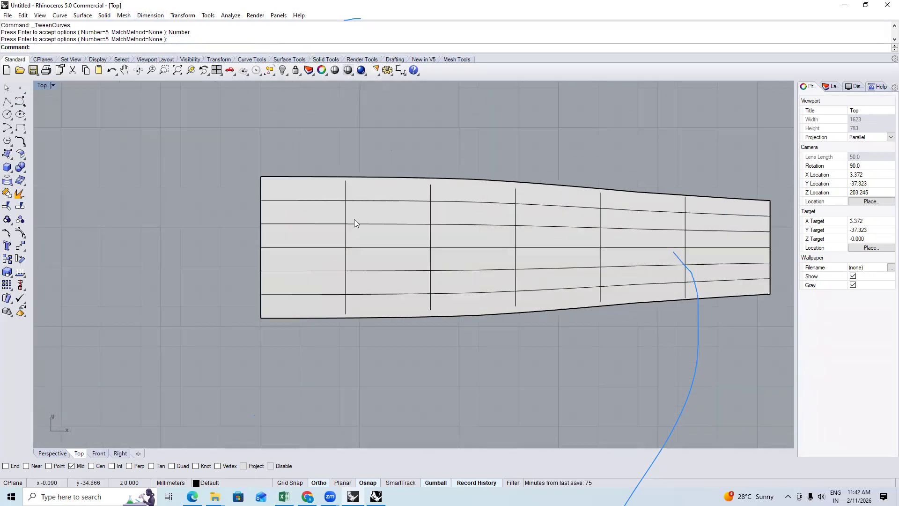
pyautogui.click(343, 206)
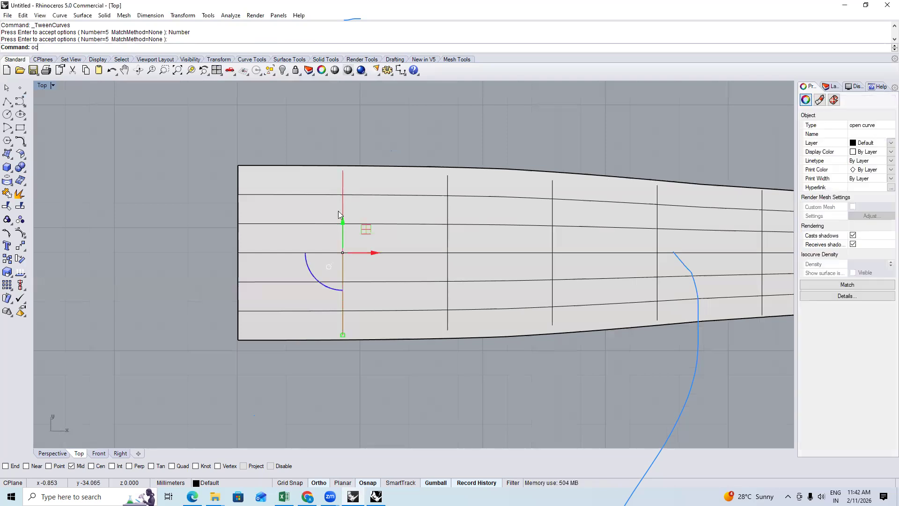
pyautogui.write('ocs')
pyautogui.press('Return')
pyautogui.click(331, 209)
pyautogui.write('.6')
pyautogui.press('Return')
# Offset the second and third cross curves from the wide end by 0.6 on the surface
pyautogui.click(448, 204)
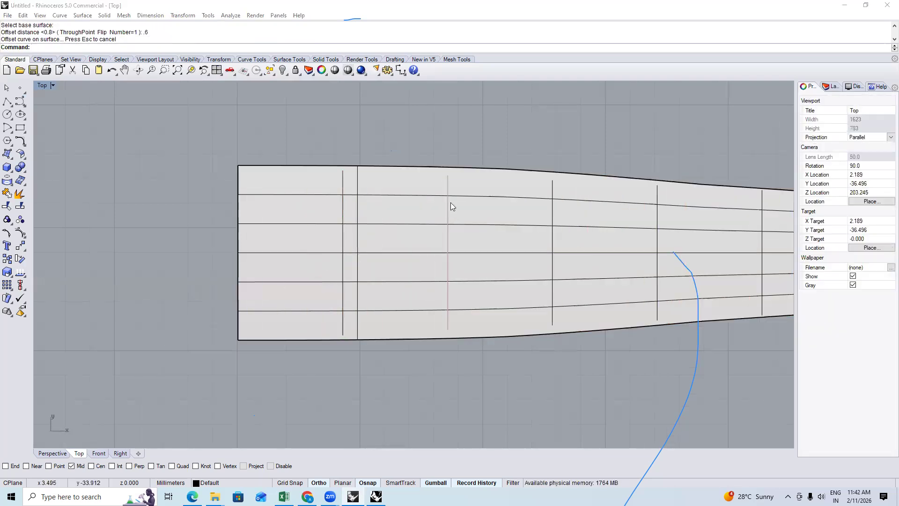
pyautogui.press('Return')
pyautogui.click(463, 204)
pyautogui.press('Return')
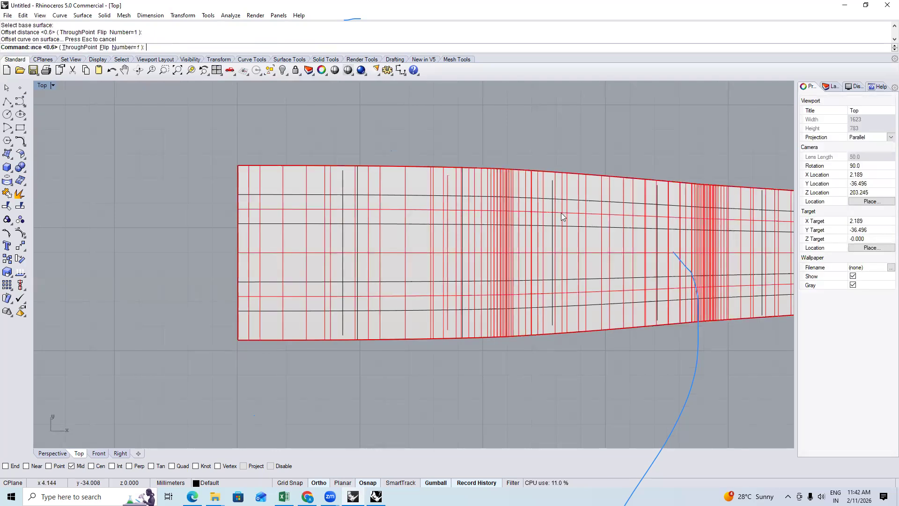
pyautogui.click(551, 211)
pyautogui.write('ocs')
pyautogui.press('Return')
pyautogui.click(564, 211)
pyautogui.press('Return')
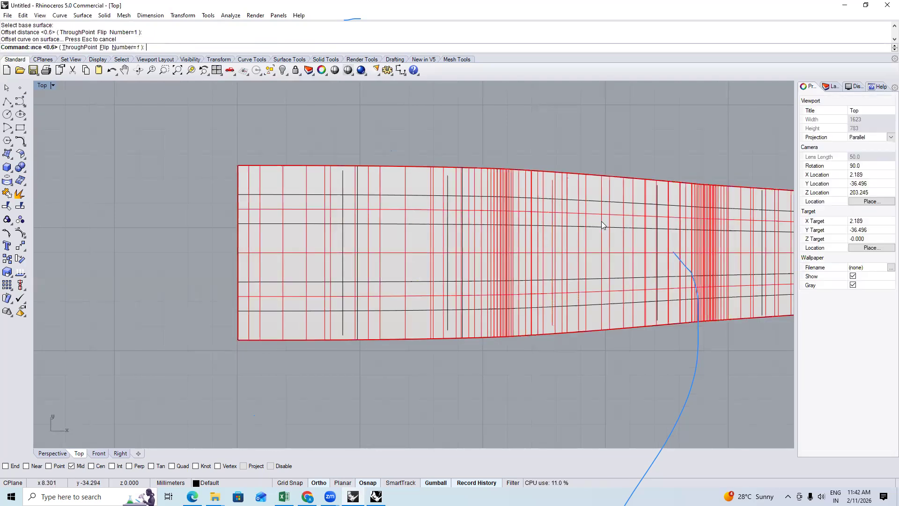
# Offset the two cross curves nearest the narrow end by 0.6 on the surface
pyautogui.scroll(-5, 601, 221)
pyautogui.scroll(5, 469, 209)
pyautogui.click(433, 198)
pyautogui.write('ocs')
pyautogui.press('Return')
pyautogui.press('Escape')
pyautogui.click(446, 198)
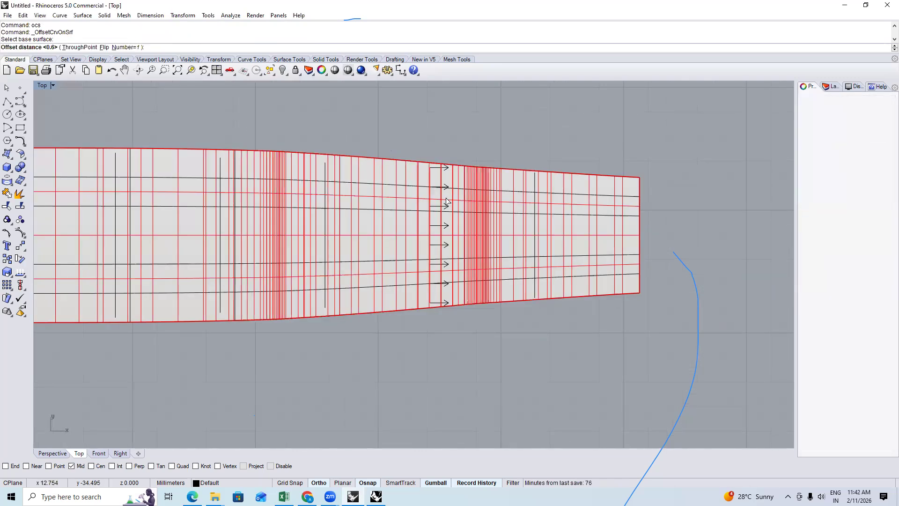
pyautogui.press('Return')
pyautogui.click(536, 202)
pyautogui.press('Return')
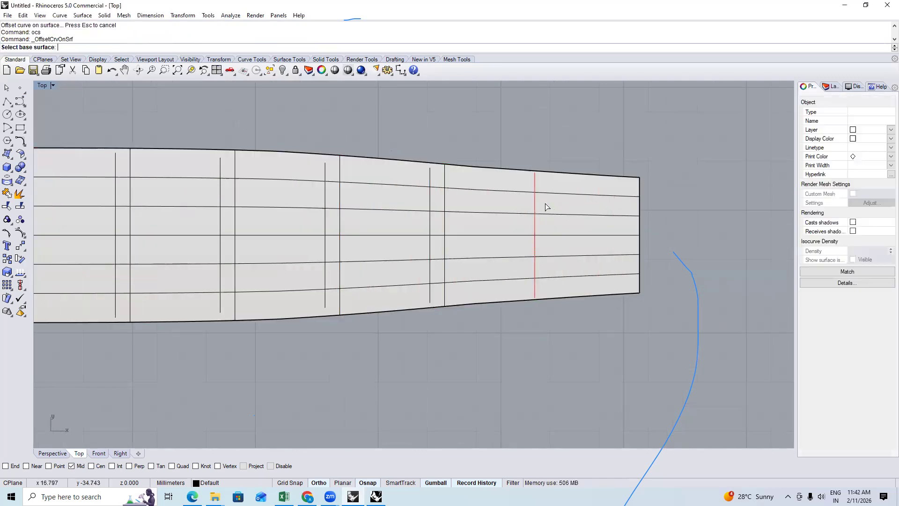
pyautogui.click(545, 204)
pyautogui.press('Return')
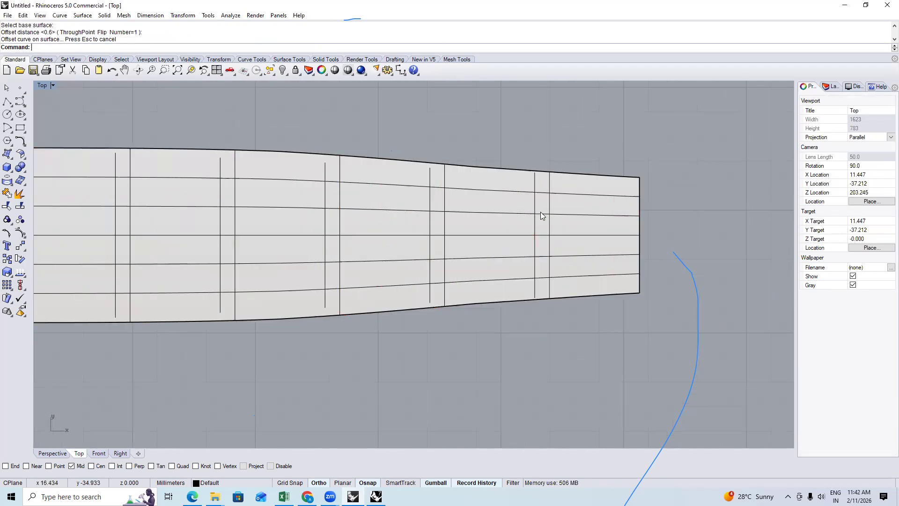
# Try to trim a cell along the upper long edge of the surface, using all curves as cutters
pyautogui.scroll(-5, 541, 212)
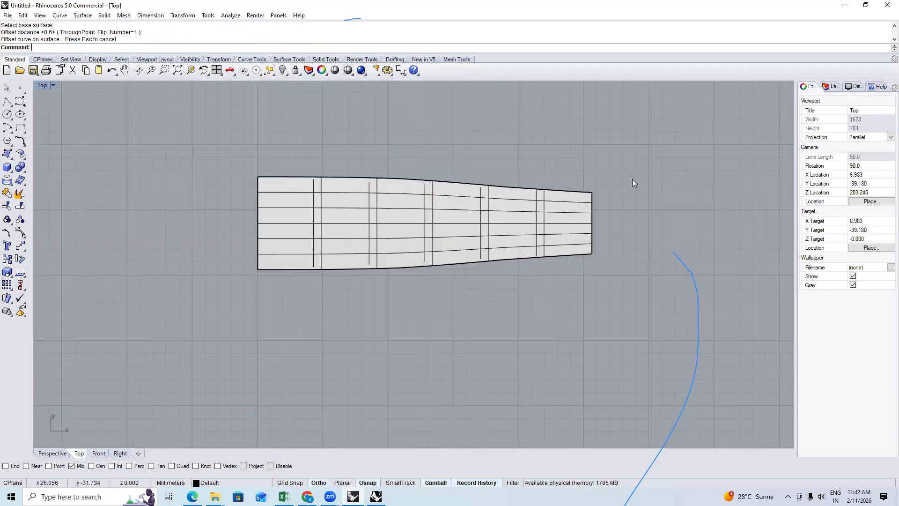
pyautogui.hotkey('ctrl', 'a')
pyautogui.scroll(5, 306, 233)
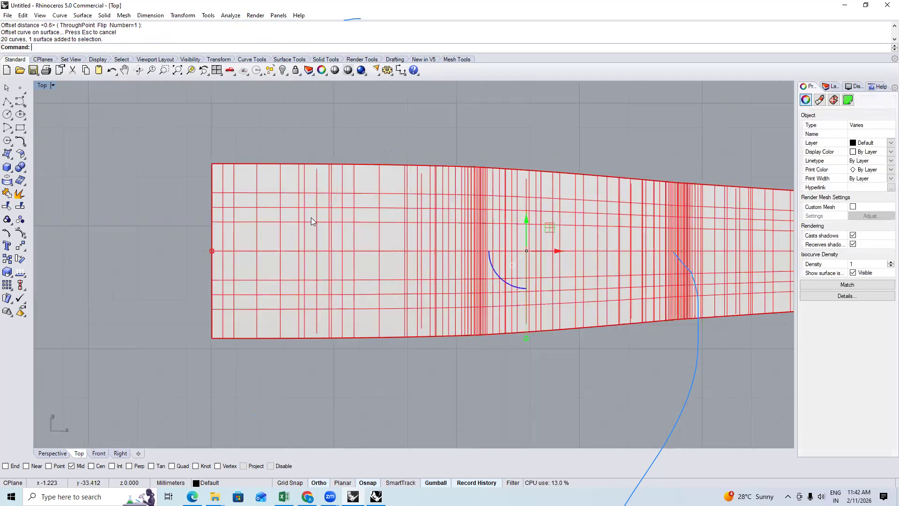
pyautogui.write('rim')
pyautogui.press('Return')
pyautogui.click(366, 211)
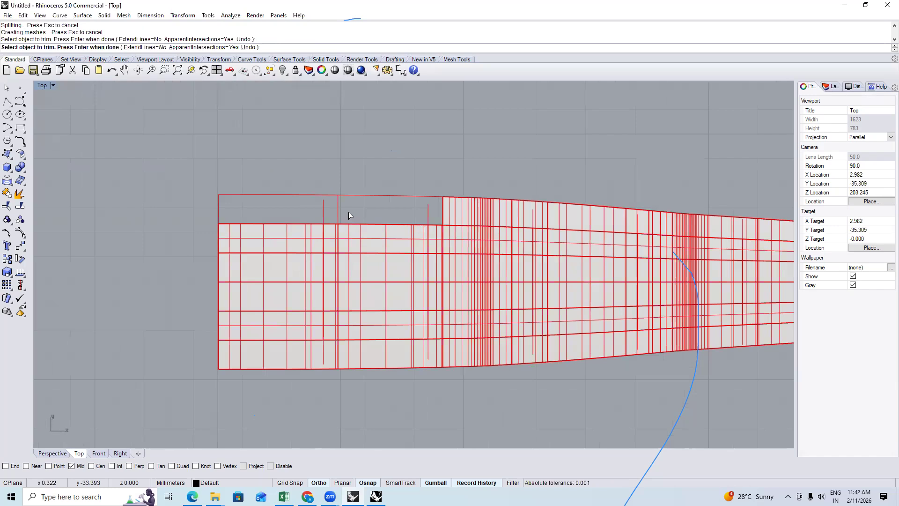
pyautogui.hotkey('ctrl', 'z')
pyautogui.press('Escape')
pyautogui.hotkey('ctrl', 'z')
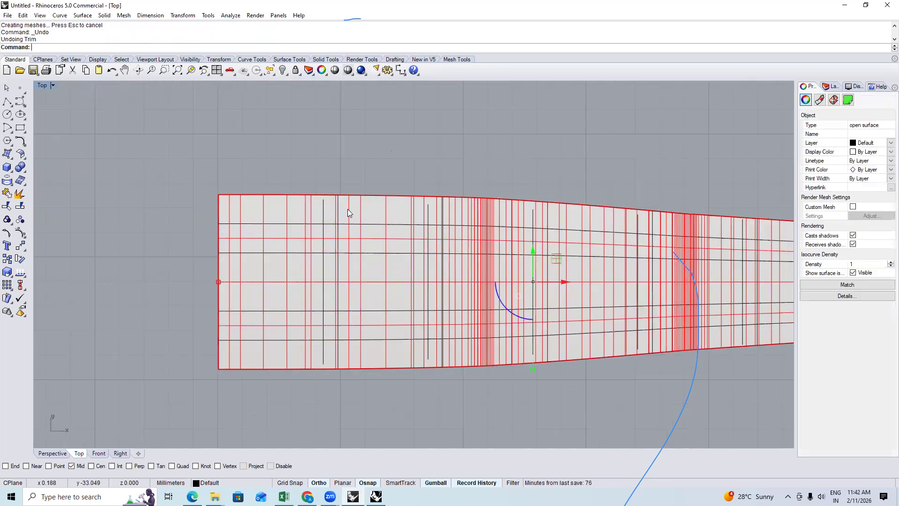
pyautogui.press('Escape')
# Stretch the ten cross curves in the Y direction so they extend past both long edges of the surface
pyautogui.scroll(-3, 360, 211)
pyautogui.moveTo(332, 182); pyautogui.dragTo(686, 213)
pyautogui.keyDown('ctrl'); pyautogui.click(681, 266); pyautogui.keyUp('ctrl')
pyautogui.moveTo(479, 311); pyautogui.dragTo(478, 332)
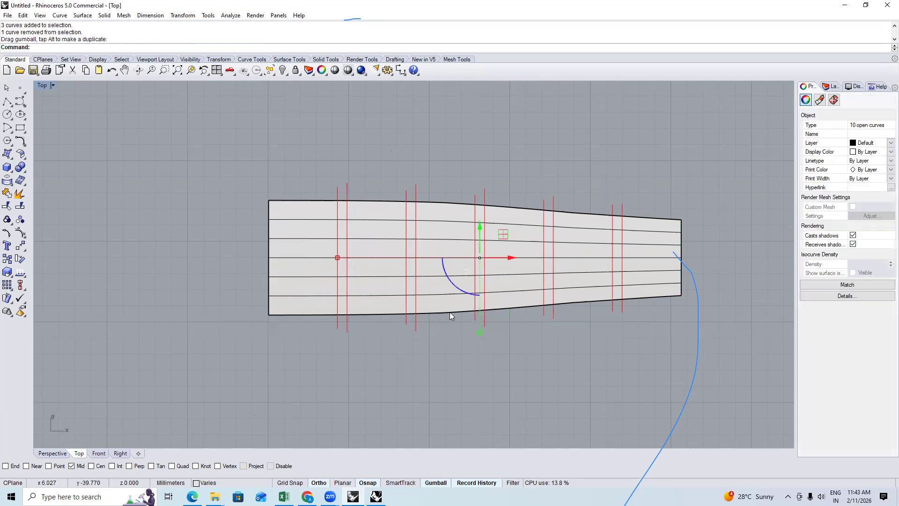
pyautogui.click(481, 347)
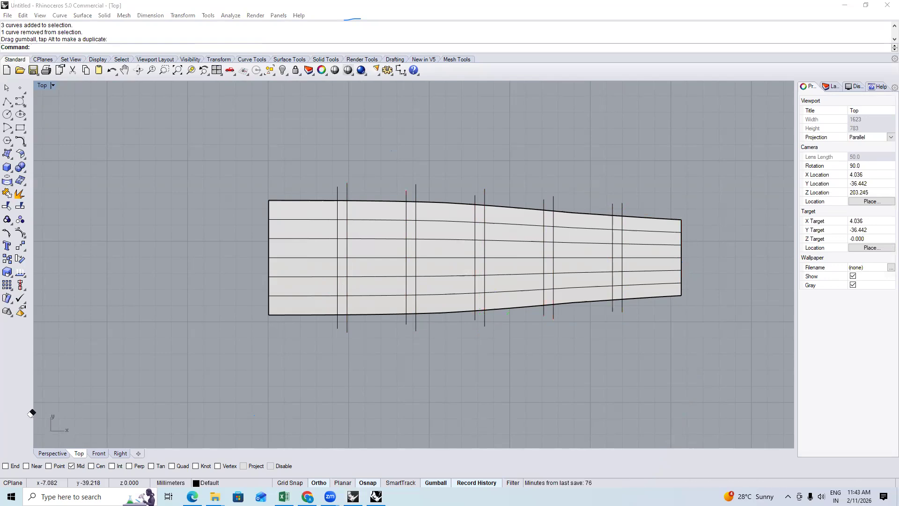
# Trim the surface cells along the upper long edge, keeping the narrow strips between the paired cross curves
pyautogui.moveTo(493, 232); pyautogui.dragTo(461, 233, button='right')
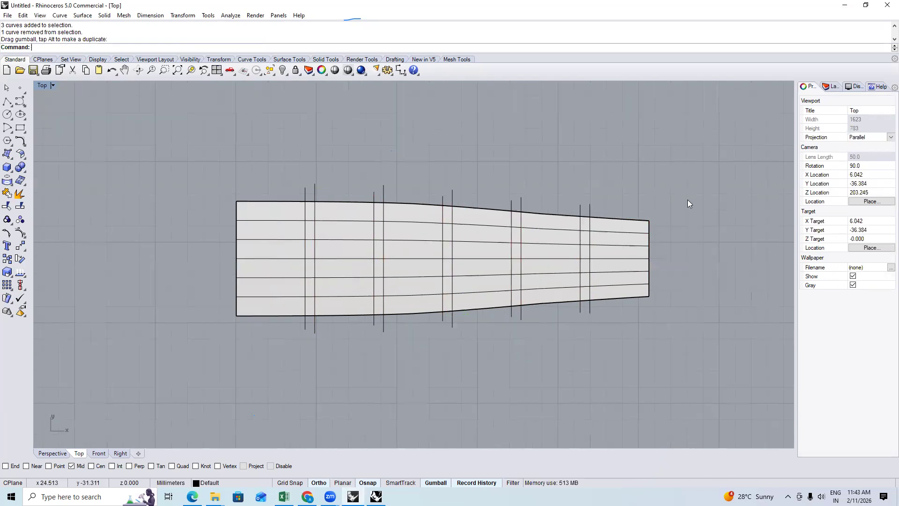
pyautogui.hotkey('ctrl', 'a')
pyautogui.hotkey('ctrl', 't')
pyautogui.click(333, 210)
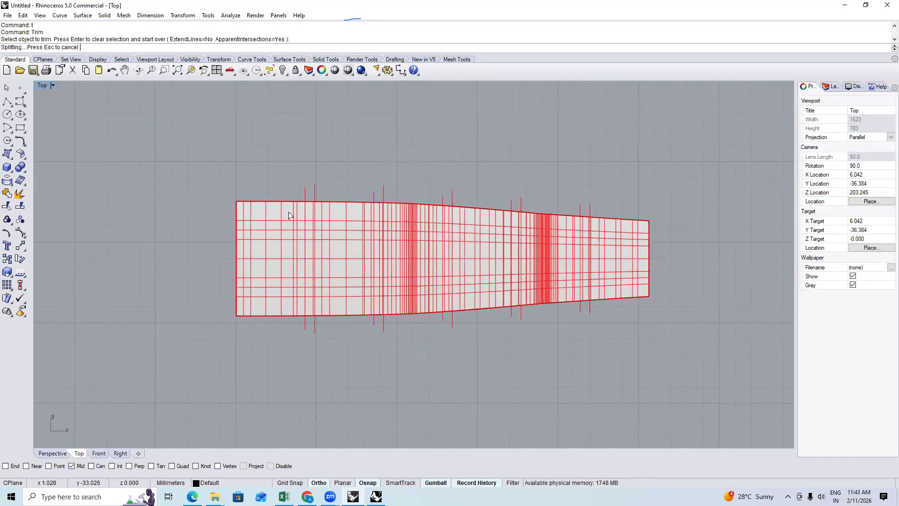
pyautogui.scroll(4, 364, 217)
pyautogui.click(234, 209)
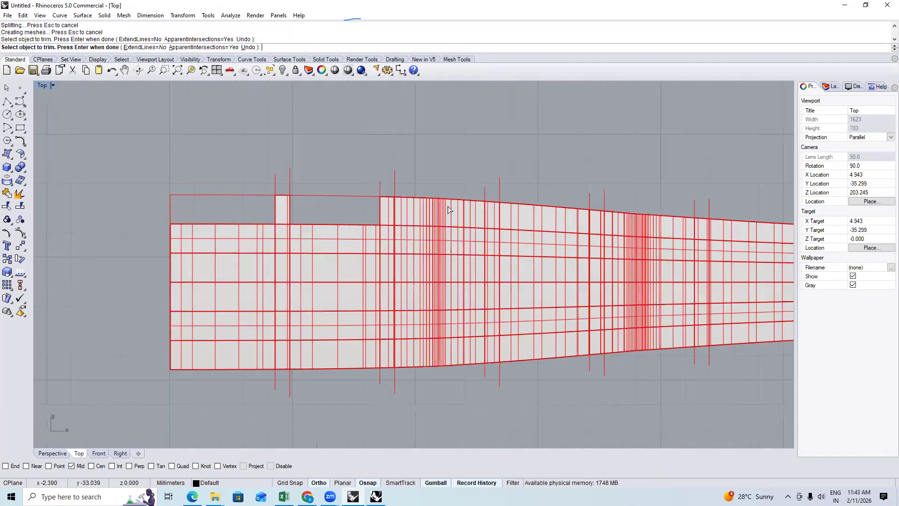
pyautogui.click(441, 212)
pyautogui.click(649, 224)
pyautogui.click(735, 230)
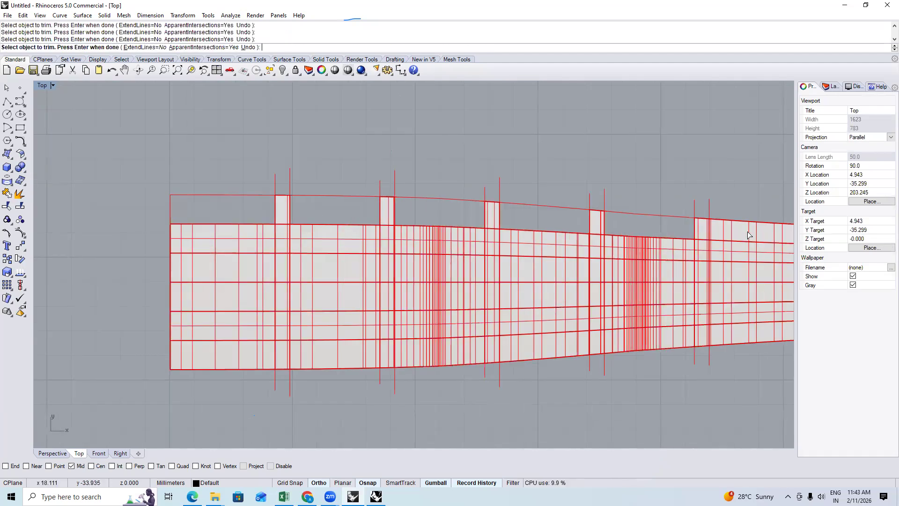
# Trim the surface cells along the lower long edge, leaving the narrow strips between the paired cross curves
pyautogui.moveTo(720, 326); pyautogui.dragTo(403, 279, button='right')
pyautogui.click(422, 291)
pyautogui.click(323, 296)
pyautogui.moveTo(227, 303); pyautogui.dragTo(395, 296, button='right')
pyautogui.click(395, 296)
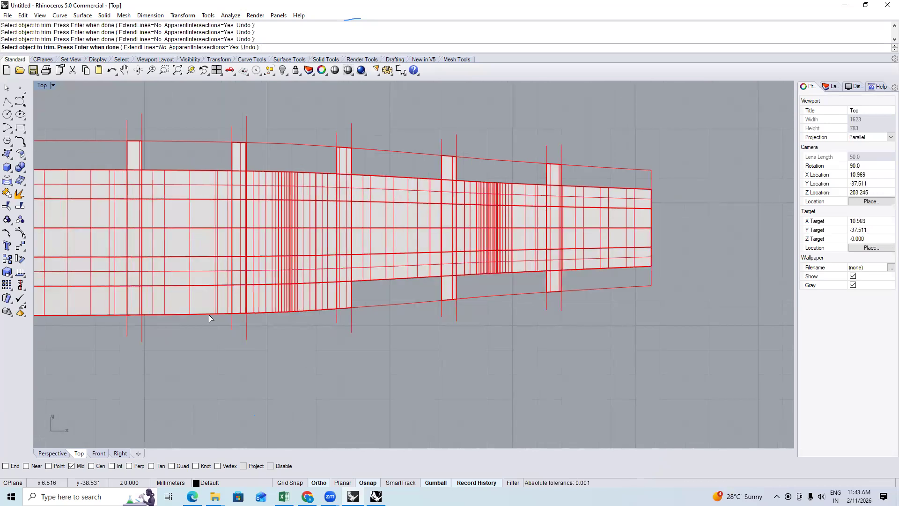
pyautogui.moveTo(209, 318); pyautogui.dragTo(372, 273, button='right')
pyautogui.click(378, 269)
pyautogui.click(265, 270)
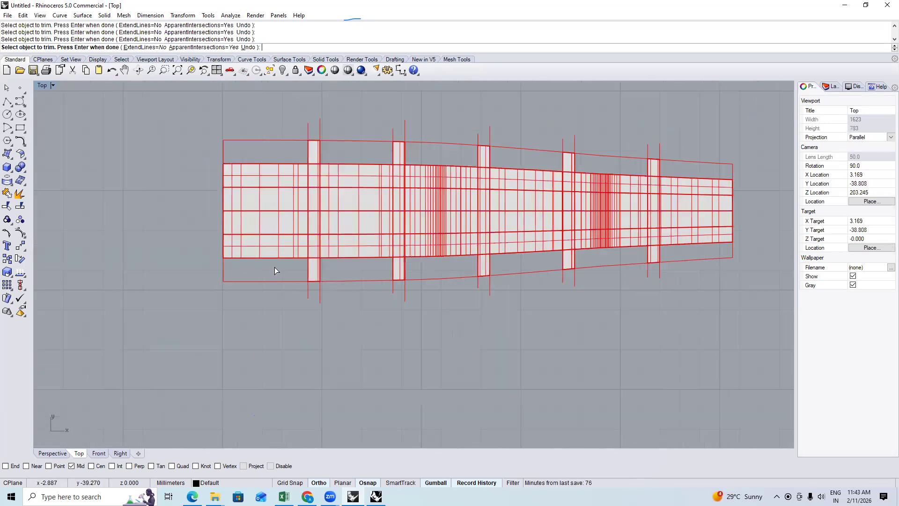
pyautogui.scroll(-3, 277, 270)
pyautogui.scroll(3, 273, 234)
pyautogui.scroll(-2, 274, 234)
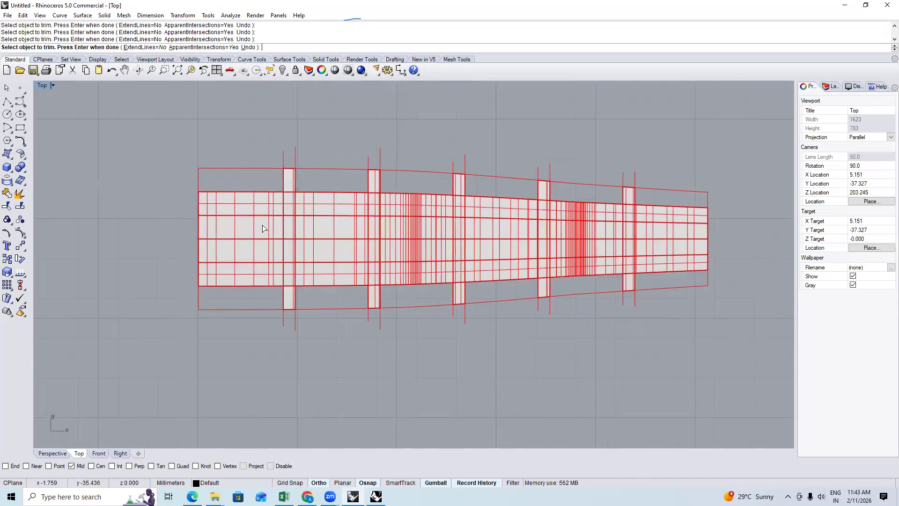
# Trim the surface cells just above the lengthwise centre line, keeping the strips between the paired cross curves
pyautogui.scroll(3, 262, 225)
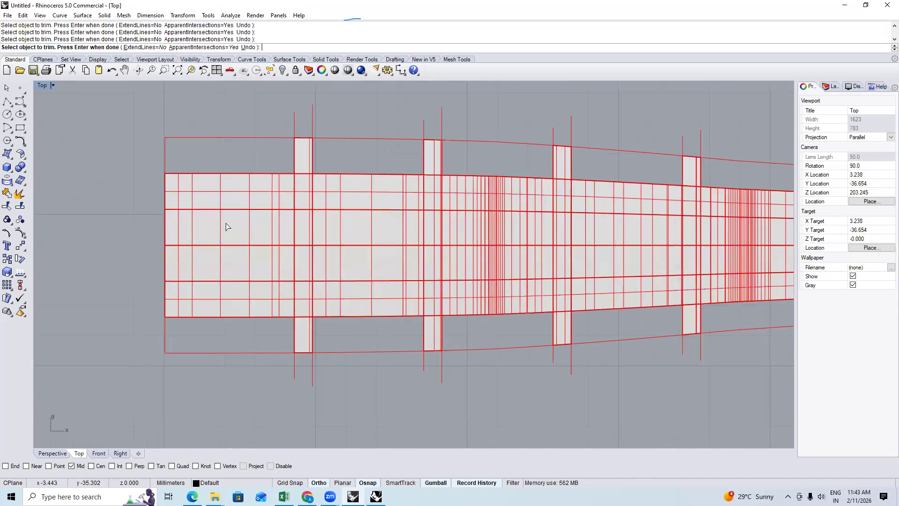
pyautogui.click(227, 227)
pyautogui.click(342, 226)
pyautogui.click(492, 228)
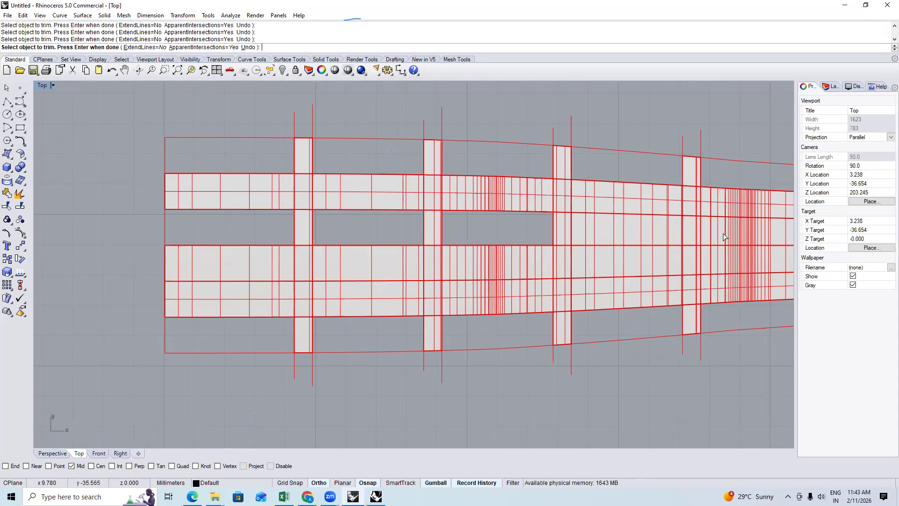
pyautogui.press('Right')
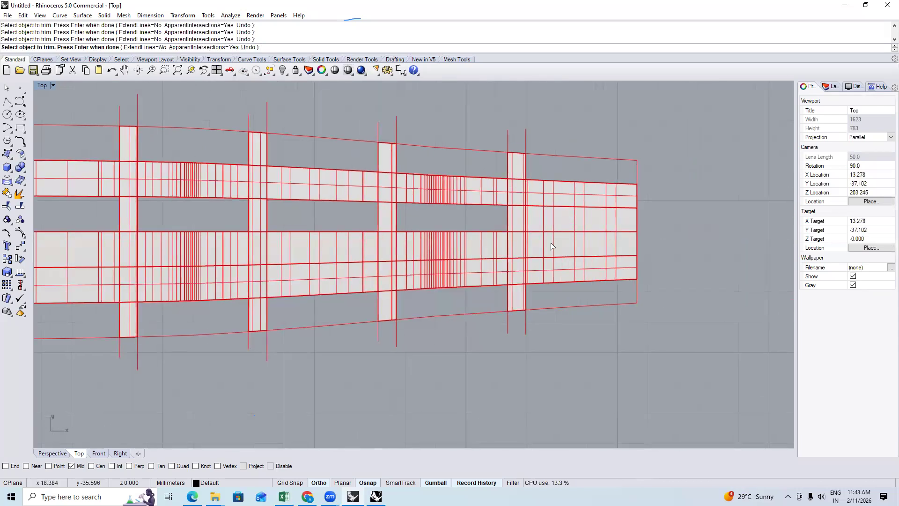
pyautogui.moveTo(552, 257); pyautogui.dragTo(605, 247, button='right')
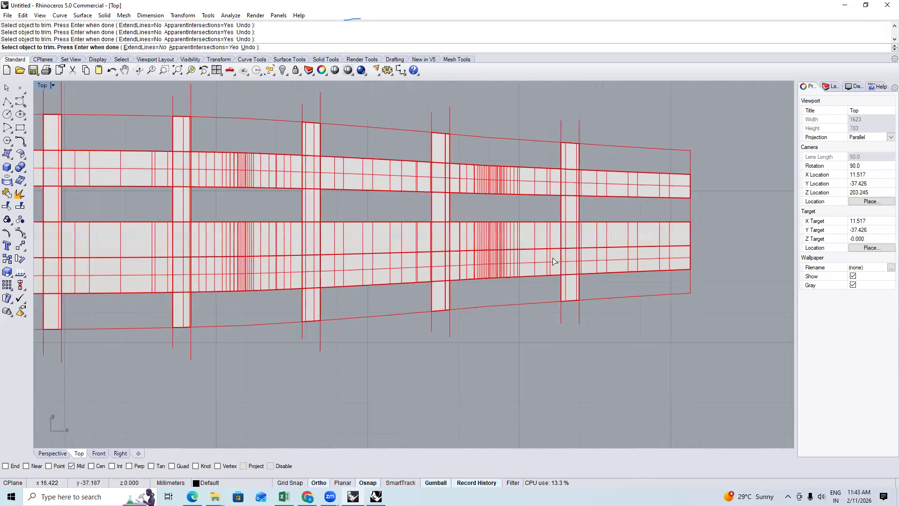
# Trim the surface cells just below the lengthwise centre line, keeping the cross strips, and finish the trim
pyautogui.scroll(-3, 313, 246)
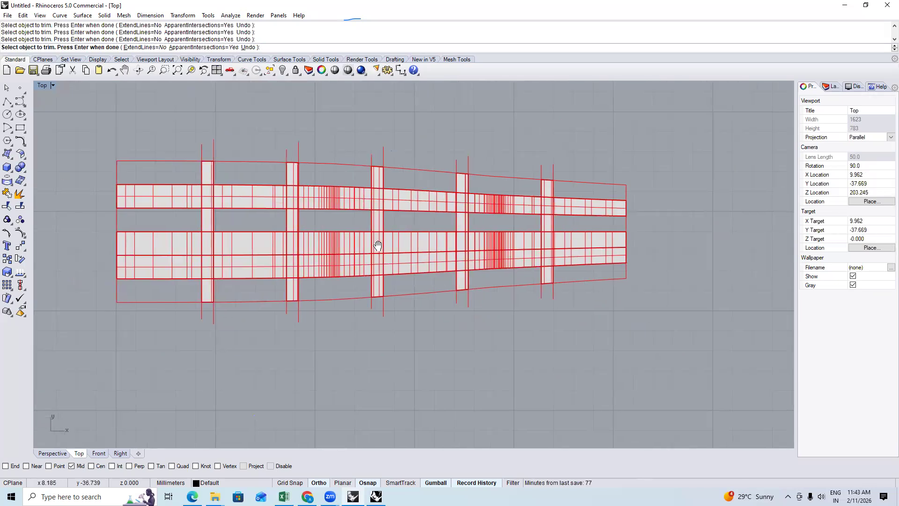
pyautogui.moveTo(378, 246); pyautogui.dragTo(383, 242, button='right')
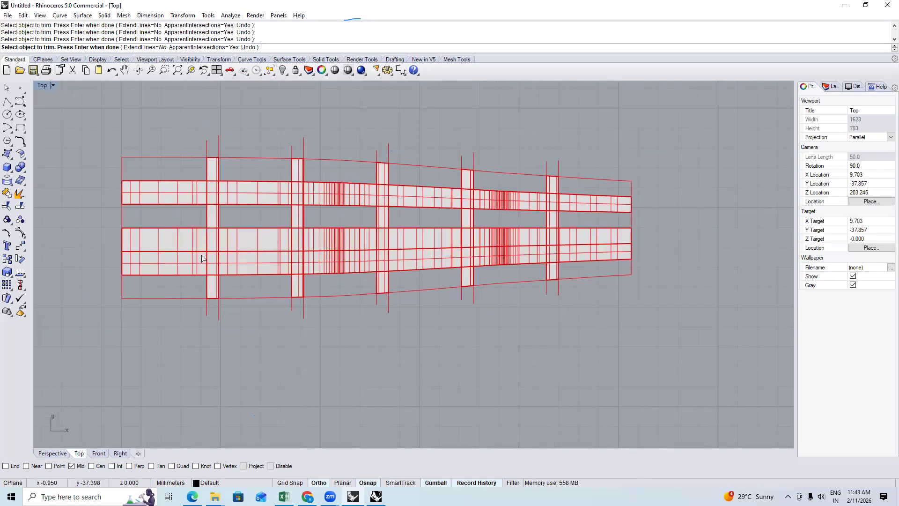
pyautogui.scroll(4, 182, 241)
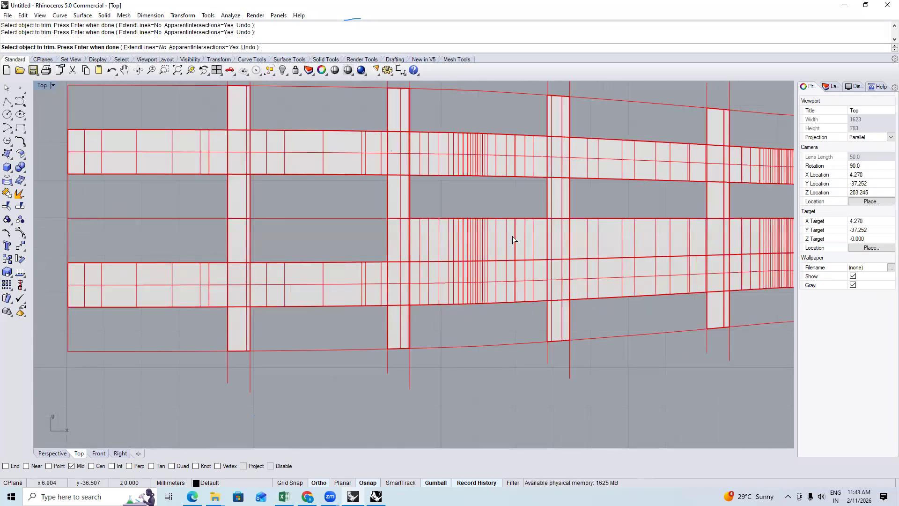
pyautogui.moveTo(683, 232); pyautogui.dragTo(481, 220, button='right')
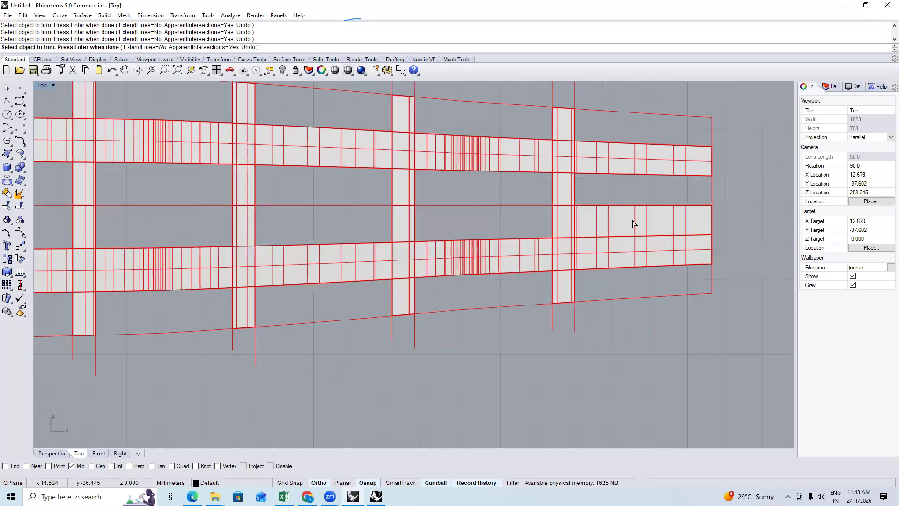
pyautogui.scroll(-5, 599, 260)
pyautogui.scroll(2, 447, 286)
pyautogui.press('Return')
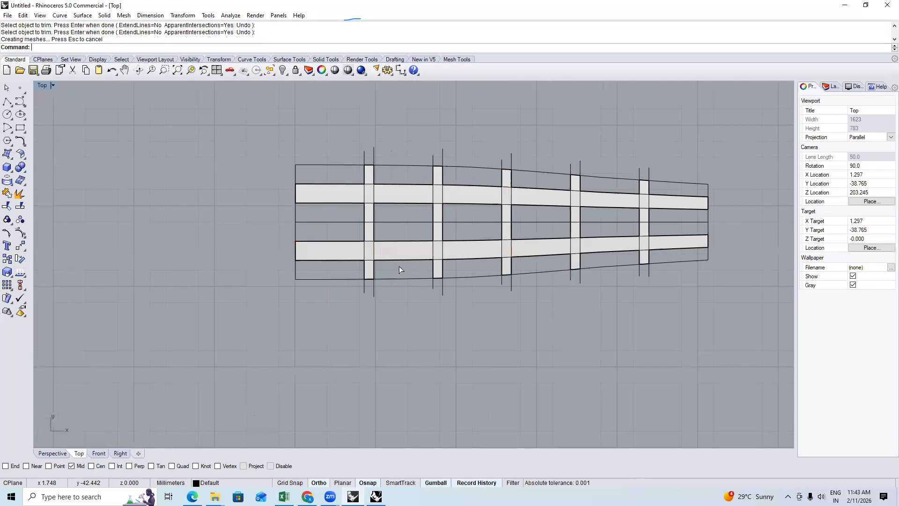
# Extrude the trimmed lattice surface in the Perspective view as a solid with a distance of 0.66 mm
pyautogui.hotkey('ctrl', 'F4')
pyautogui.scroll(8, 415, 289)
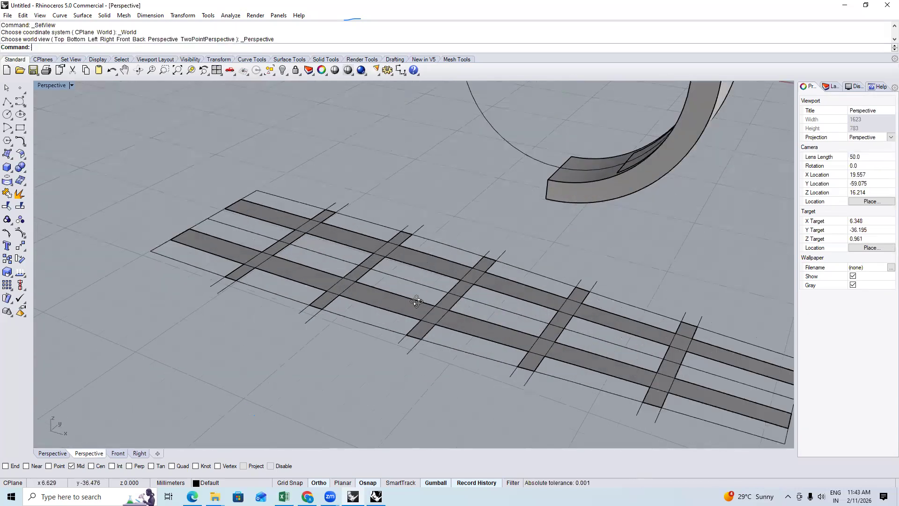
pyautogui.scroll(3, 429, 278)
pyautogui.click(381, 263)
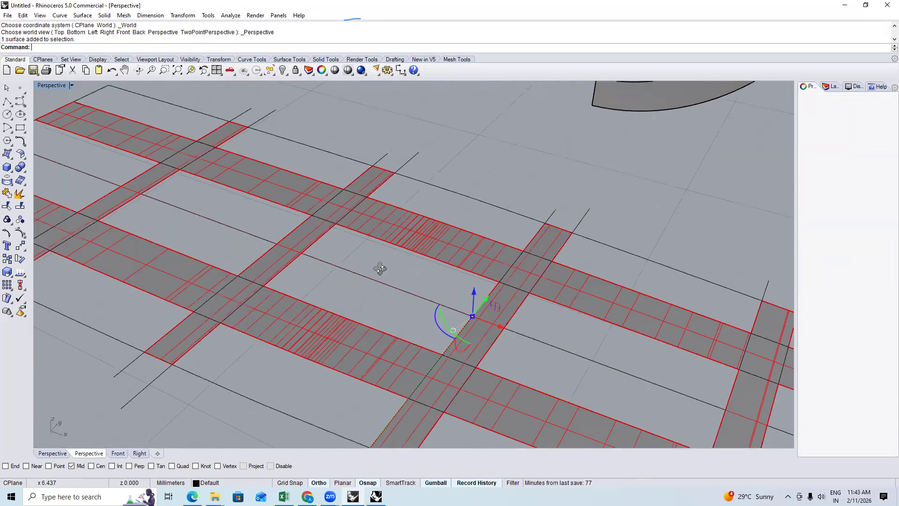
pyautogui.moveTo(381, 264); pyautogui.dragTo(393, 249, button='right')
pyautogui.rightClick(390, 250)
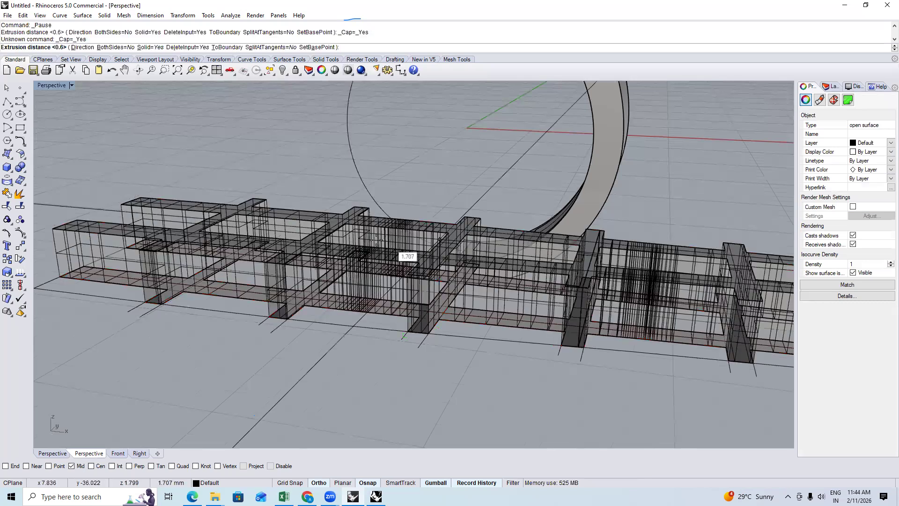
pyautogui.write('.66')
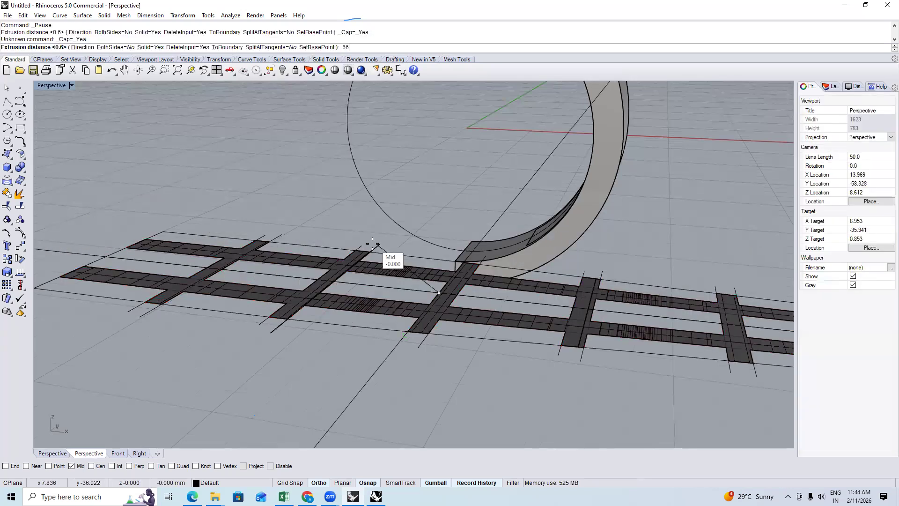
# Extrude the flat lattice surface 0.66 mm, copy the solid, undo the extrusion and trim, and paste the solid back over the untrimmed strip
pyautogui.press('Return')
pyautogui.click(353, 300)
pyautogui.hotkey('ctrl', 'c')
pyautogui.hotkey('ctrl', 'z')
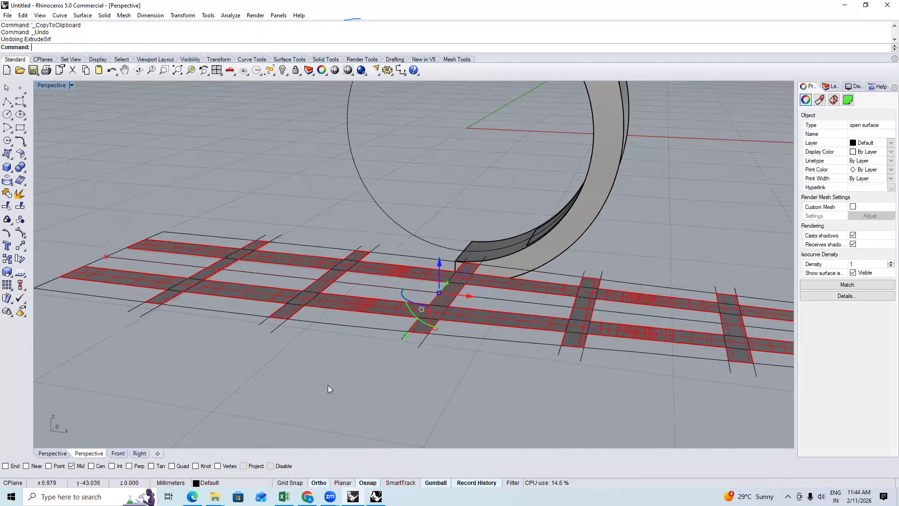
pyautogui.hotkey('ctrl', 'z')
pyautogui.hotkey('ctrl', 'v')
# Flow the lattice solid along a surface, using the flat strip as base and the shank's curved inner surface as target
pyautogui.scroll(-5, 327, 269)
pyautogui.moveTo(328, 269); pyautogui.dragTo(395, 353, button='right')
pyautogui.click(394, 354)
pyautogui.scroll(6, 267, 303)
pyautogui.click(277, 303)
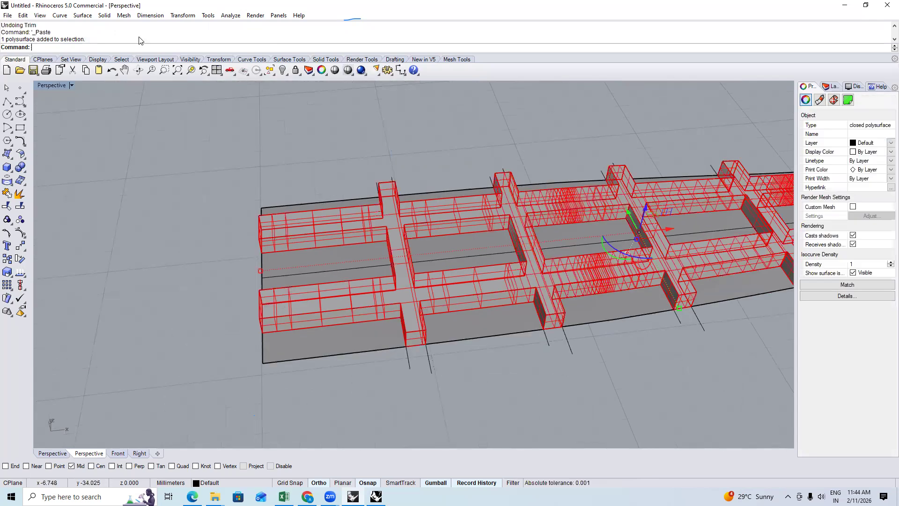
pyautogui.click(182, 15)
pyautogui.click(213, 219)
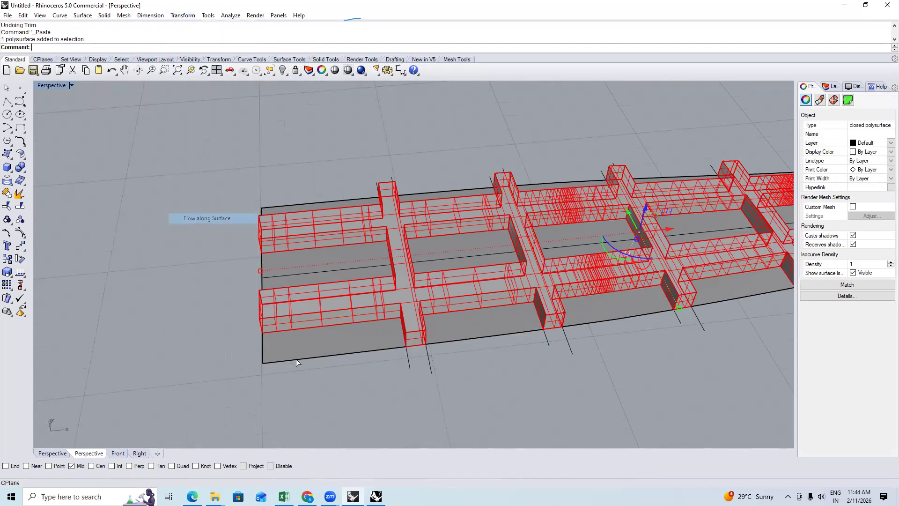
pyautogui.click(479, 330)
pyautogui.scroll(-5, 372, 148)
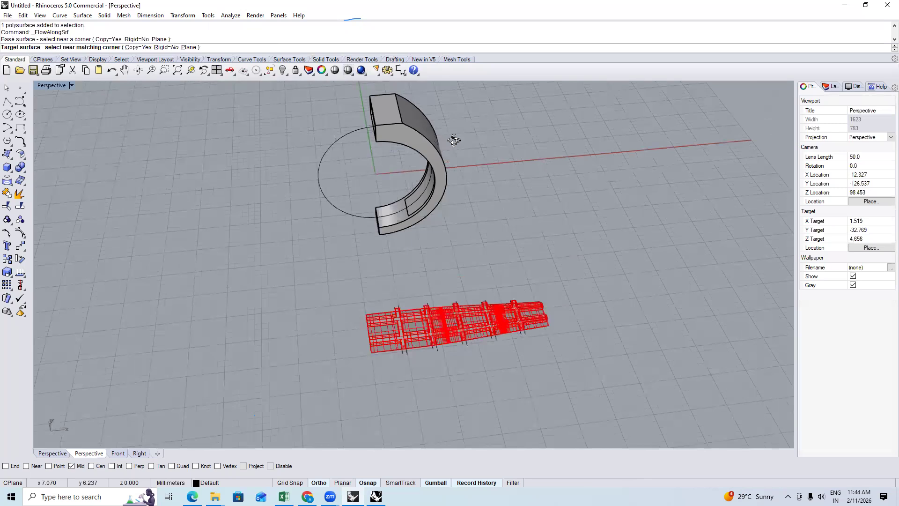
pyautogui.moveTo(453, 141); pyautogui.dragTo(194, 210, button='right')
pyautogui.scroll(5, 193, 210)
pyautogui.click(206, 212)
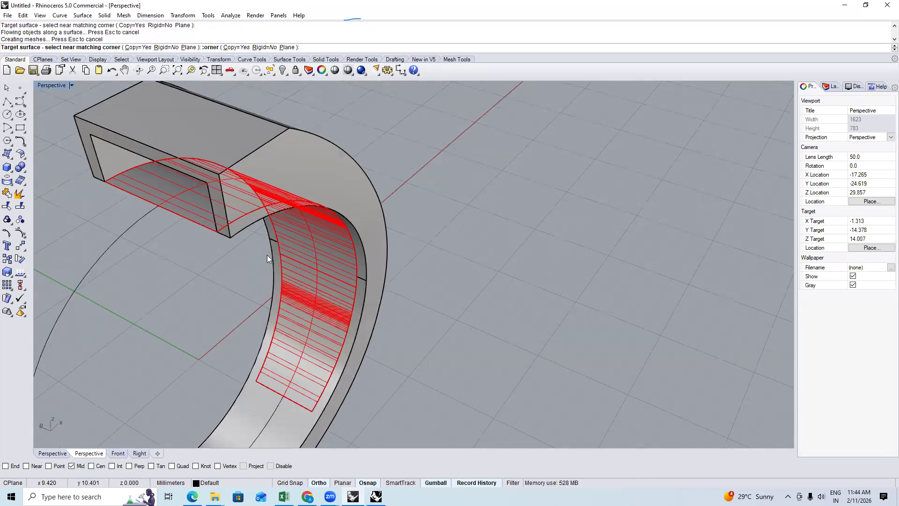
pyautogui.click(198, 267)
# Hide the centre curve and the curved target surface inside the shank
pyautogui.moveTo(201, 185); pyautogui.dragTo(199, 117, button='right')
pyautogui.scroll(2, 168, 376)
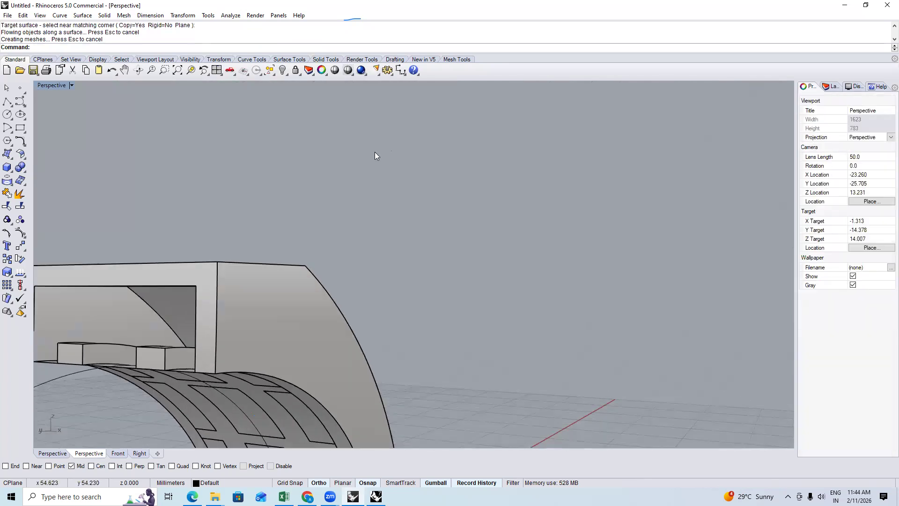
pyautogui.moveTo(375, 152); pyautogui.dragTo(433, 136, button='right')
pyautogui.moveTo(286, 227); pyautogui.dragTo(281, 253, button='right')
pyautogui.click(281, 253)
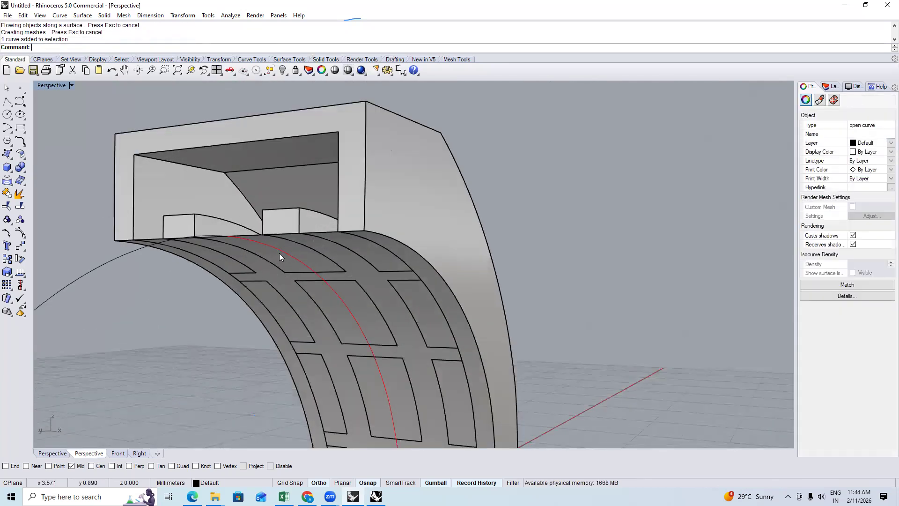
pyautogui.scroll(2, 288, 255)
pyautogui.hotkey('ctrl', 'h')
pyautogui.click(308, 254)
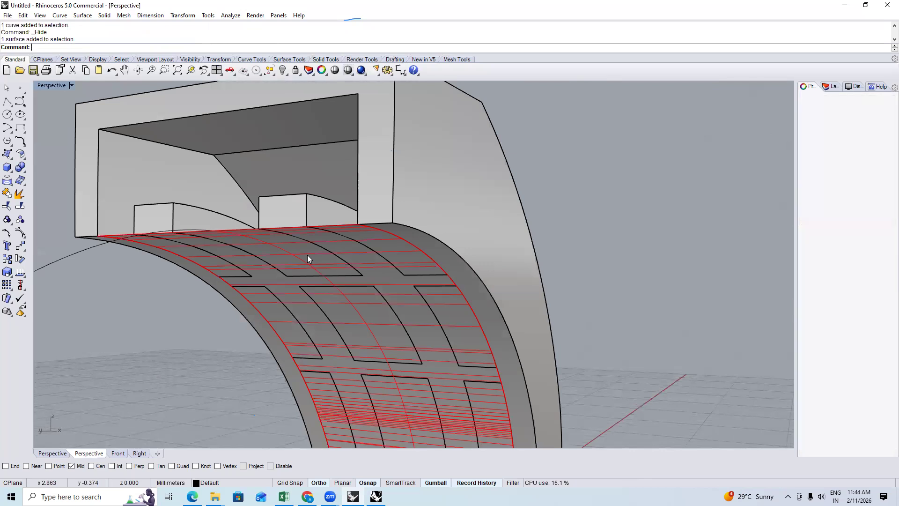
pyautogui.hotkey('ctrl', 'h')
# Show the hidden ring head and square shoulder blocks again with Show Selected
pyautogui.scroll(-3, 367, 172)
pyautogui.moveTo(367, 172); pyautogui.dragTo(382, 289, button='right')
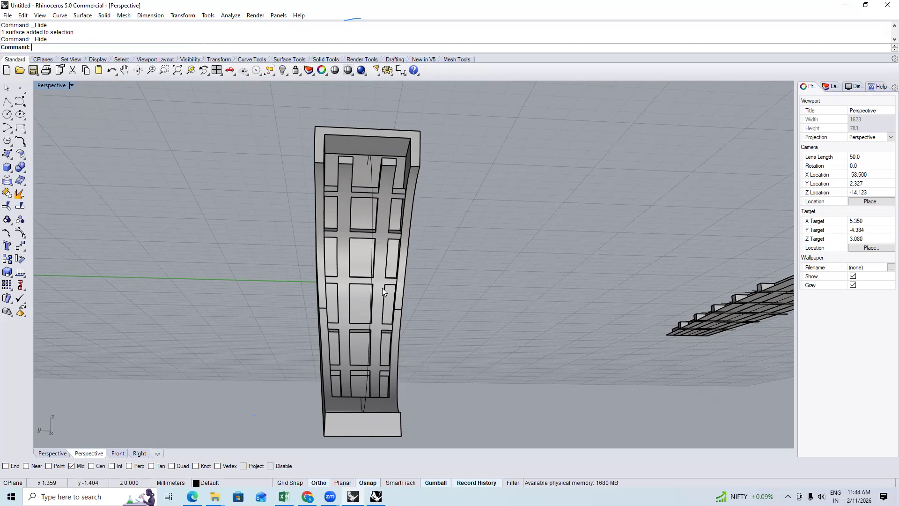
pyautogui.moveTo(412, 328); pyautogui.dragTo(328, 261, button='right')
pyautogui.write('SS')
pyautogui.press('Return')
pyautogui.click(487, 194)
pyautogui.press('Return')
pyautogui.scroll(3, 363, 231)
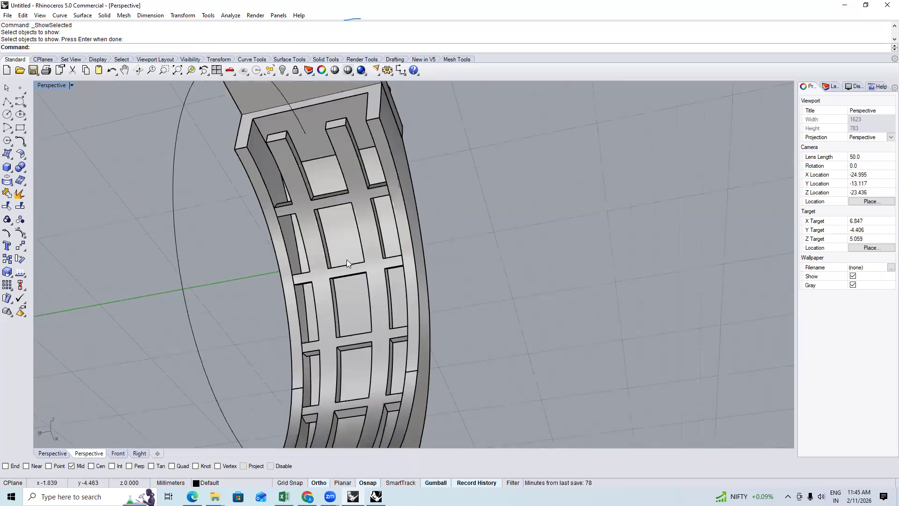
# Examine how the cross rib ends of the curved lattice meet the edges of the shank's opening
pyautogui.moveTo(389, 202); pyautogui.dragTo(482, 146, button='right')
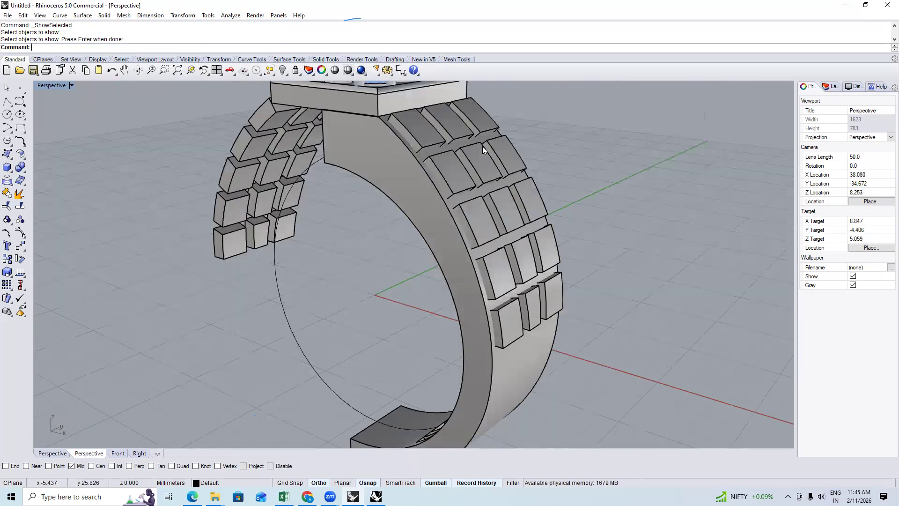
pyautogui.moveTo(348, 229); pyautogui.dragTo(341, 200, button='right')
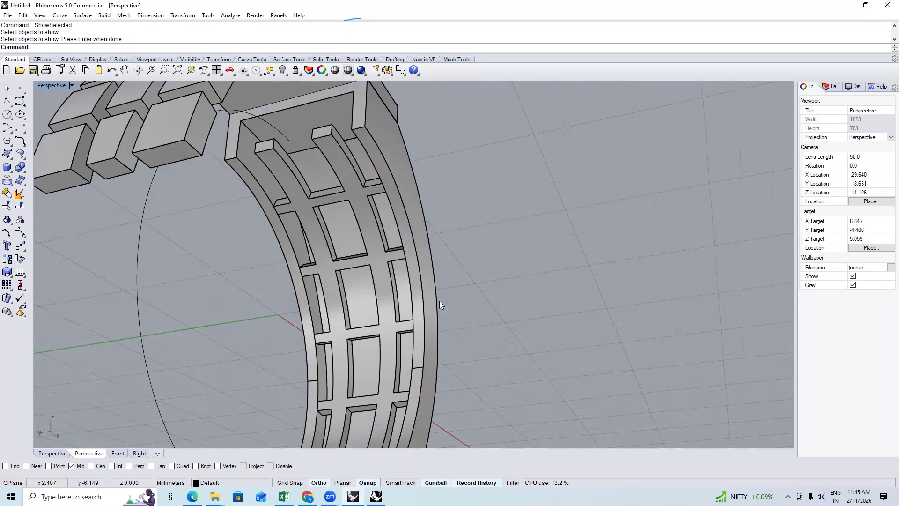
pyautogui.scroll(-5, 354, 210)
pyautogui.scroll(5, 328, 211)
pyautogui.scroll(-5, 294, 214)
pyautogui.scroll(5, 296, 201)
pyautogui.scroll(6, 296, 200)
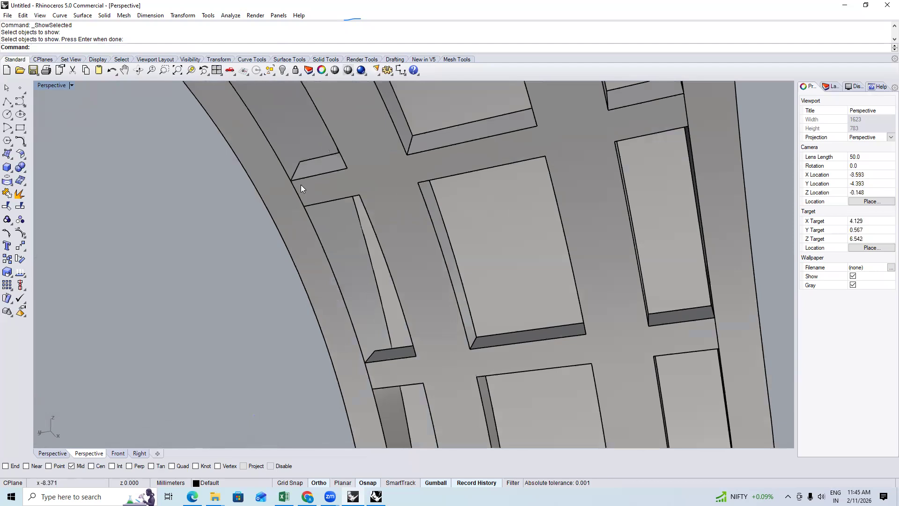
pyautogui.click(291, 187)
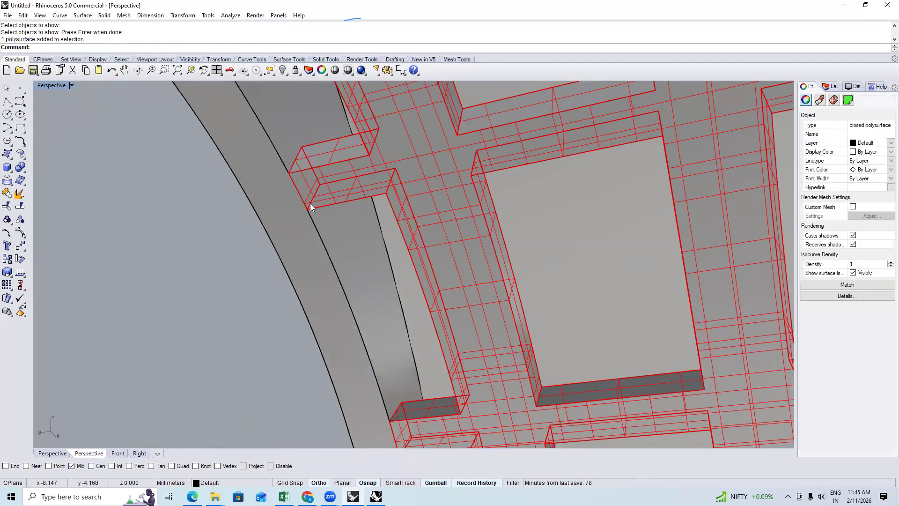
# Turn on the solid edit points of the flat lattice in the top view
pyautogui.scroll(-15, 326, 200)
pyautogui.hotkey('ctrl', 'F1')
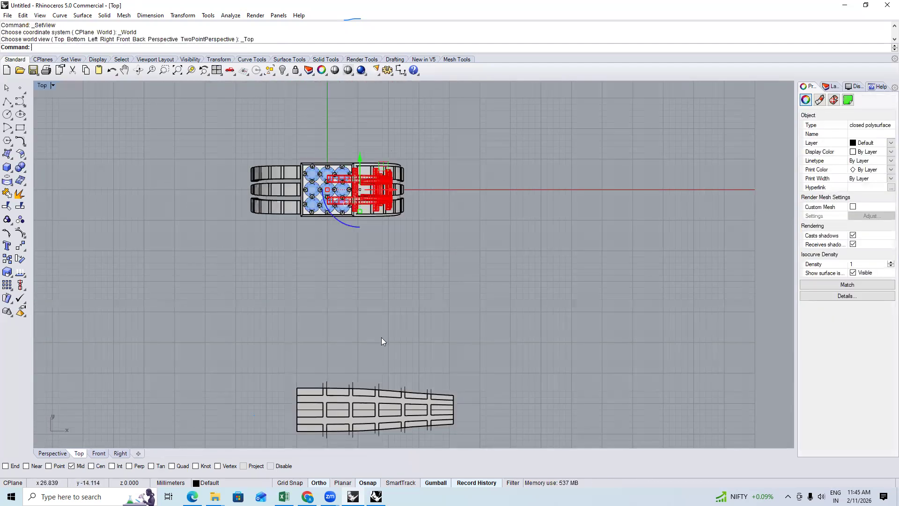
pyautogui.click(381, 337)
pyautogui.moveTo(324, 427); pyautogui.dragTo(328, 334, button='right')
pyautogui.scroll(18, 328, 335)
pyautogui.click(327, 239)
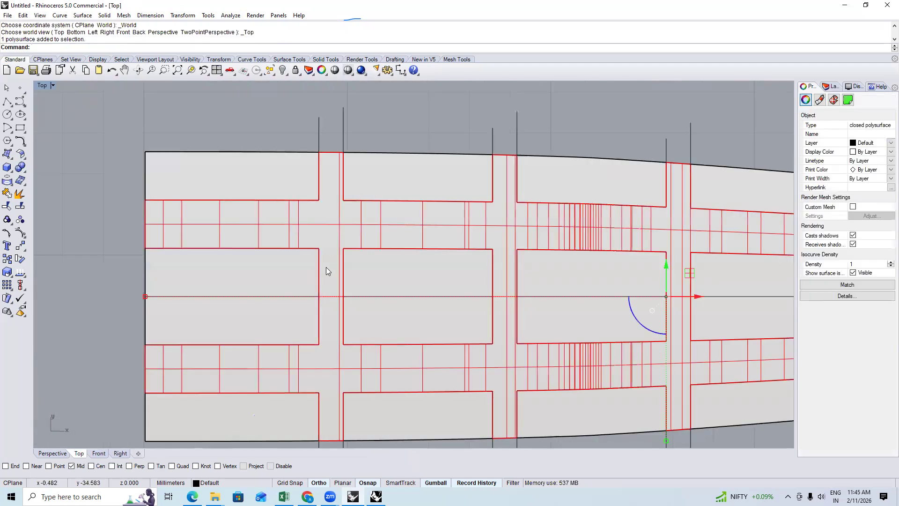
pyautogui.moveTo(326, 267); pyautogui.dragTo(326, 290, button='right')
pyautogui.write('Sol')
pyautogui.press('Return')
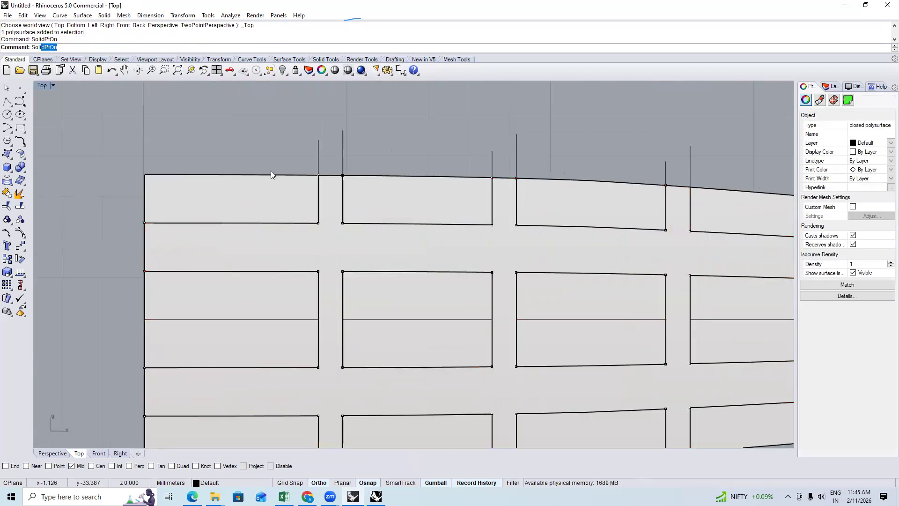
# Move the end points of all five cross ribs on the flat lattice's upper edge 0.4 mm outward
pyautogui.moveTo(271, 170); pyautogui.dragTo(350, 184)
pyautogui.scroll(-2, 351, 185)
pyautogui.moveTo(399, 151); pyautogui.dragTo(485, 191)
pyautogui.moveTo(521, 159); pyautogui.dragTo(597, 191)
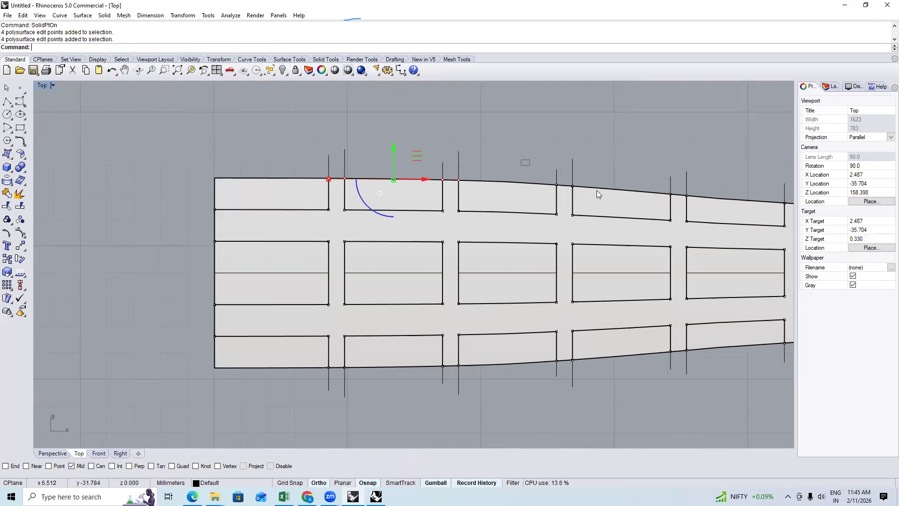
pyautogui.moveTo(642, 182); pyautogui.dragTo(491, 191, button='right')
pyautogui.moveTo(496, 179)
pyautogui.mouseDown()
pyautogui.moveTo(595, 212)
pyautogui.moveTo(678, 216)
pyautogui.mouseUp()
pyautogui.moveTo(522, 188); pyautogui.dragTo(543, 230, button='right')
pyautogui.write('M')
pyautogui.press('Return')
pyautogui.click(541, 208)
pyautogui.write('.4')
pyautogui.press('Return')
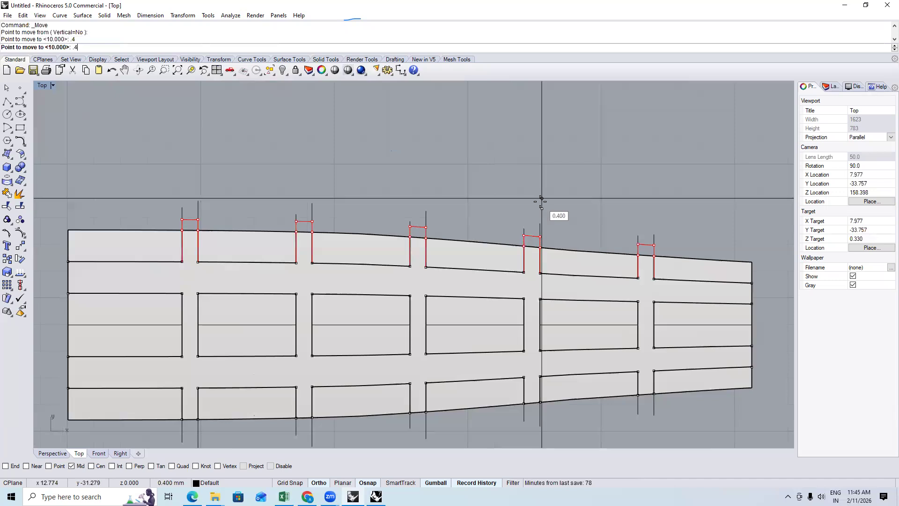
pyautogui.click(539, 204)
# Move the five cross rib end points on the flat lattice's lower edge 0.4 mm outward and turn off the edit points
pyautogui.moveTo(206, 425); pyautogui.dragTo(214, 329, button='right')
pyautogui.scroll(-2, 213, 328)
pyautogui.moveTo(214, 305); pyautogui.dragTo(362, 301)
pyautogui.keyDown('shift'); pyautogui.moveTo(387, 338); pyautogui.dragTo(545, 292); pyautogui.keyUp('shift')
pyautogui.keyDown('shift'); pyautogui.moveTo(576, 322); pyautogui.dragTo(600, 285); pyautogui.keyUp('shift')
pyautogui.moveTo(668, 334); pyautogui.dragTo(636, 341, button='right')
pyautogui.write('m')
pyautogui.press('Return')
pyautogui.click(636, 344)
pyautogui.write('.4')
pyautogui.press('Return')
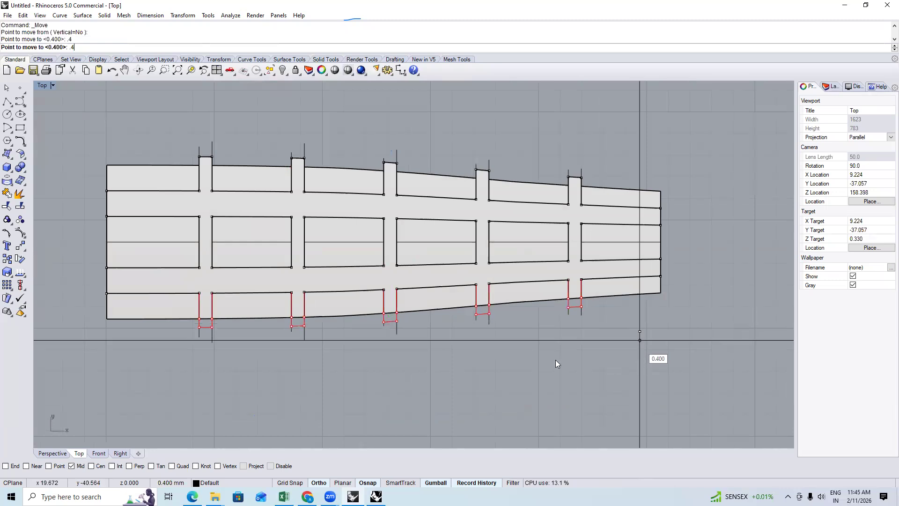
pyautogui.press('Escape')
pyautogui.press('Escape')
pyautogui.scroll(-2, 468, 356)
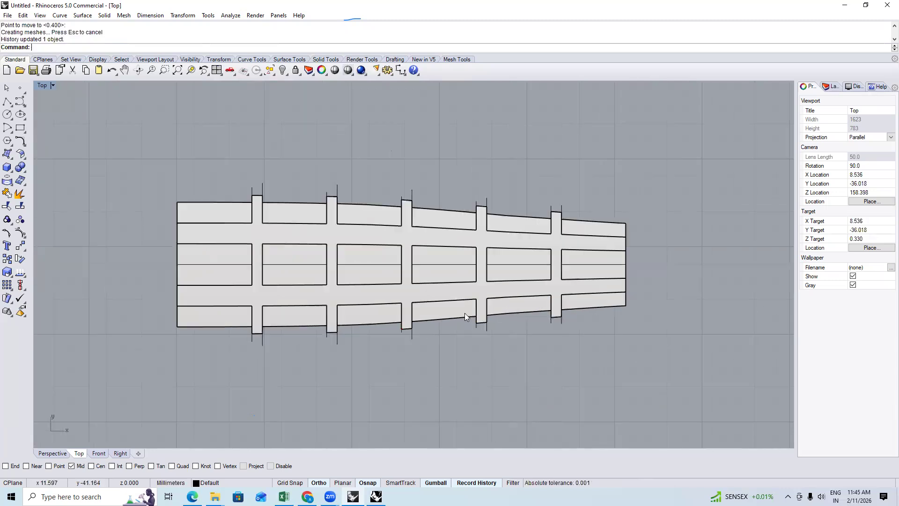
# Try to subtract the widened curved lattice from the shank with Boolean Difference
pyautogui.moveTo(389, 324); pyautogui.dragTo(422, 288, button='right')
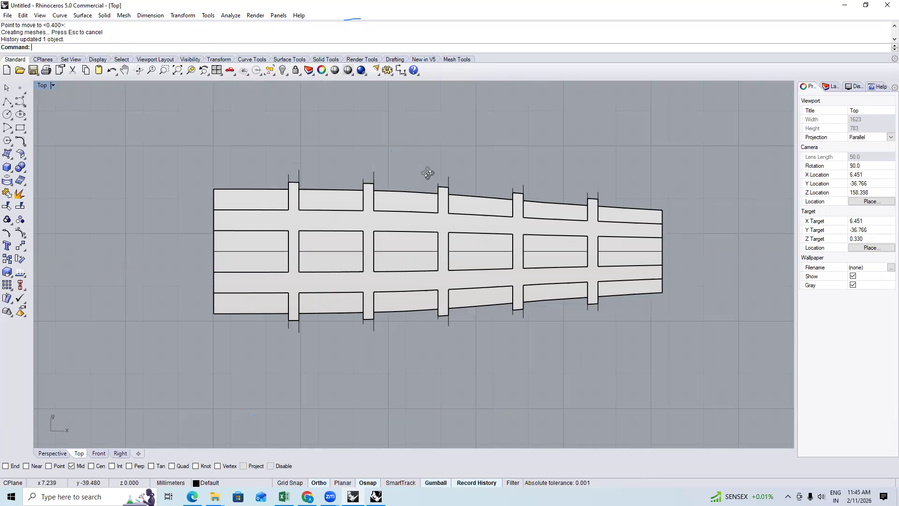
pyautogui.press('F4')
pyautogui.moveTo(295, 233); pyautogui.dragTo(310, 263, button='right')
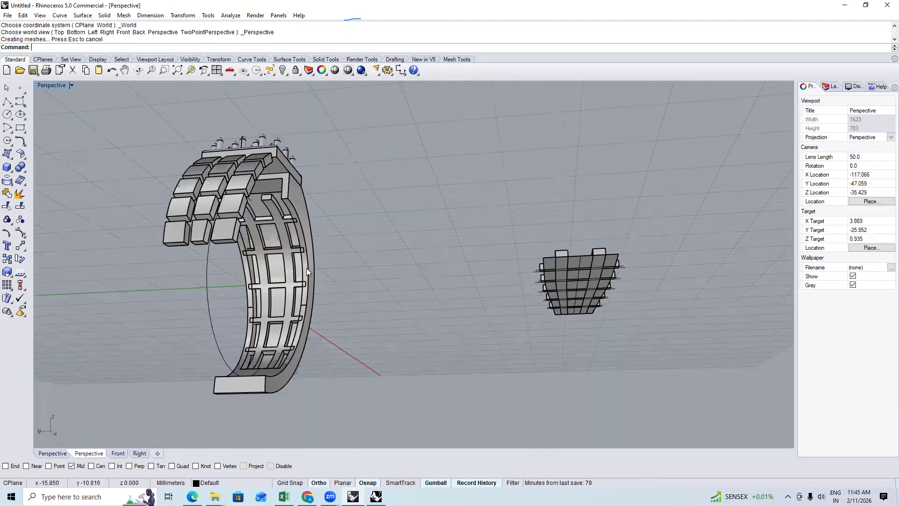
pyautogui.scroll(15, 307, 262)
pyautogui.click(311, 250)
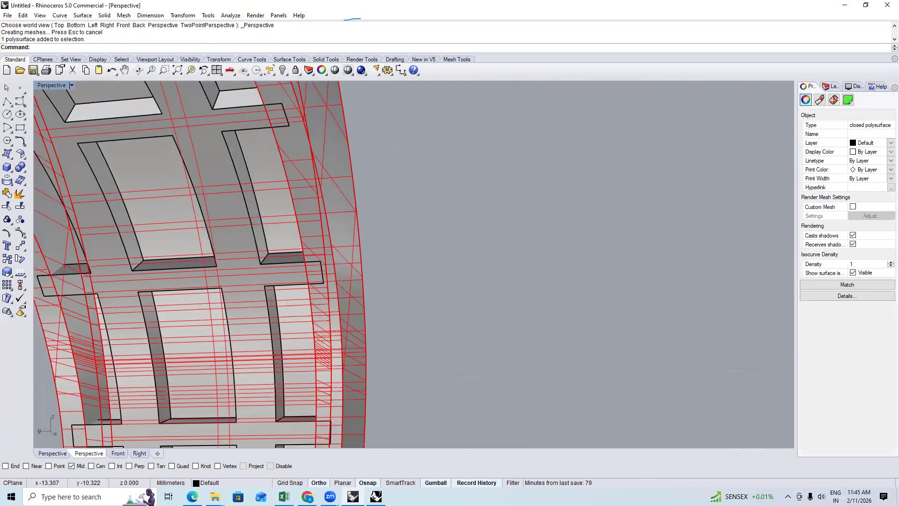
pyautogui.press('Return')
pyautogui.click(255, 243)
pyautogui.press('Return')
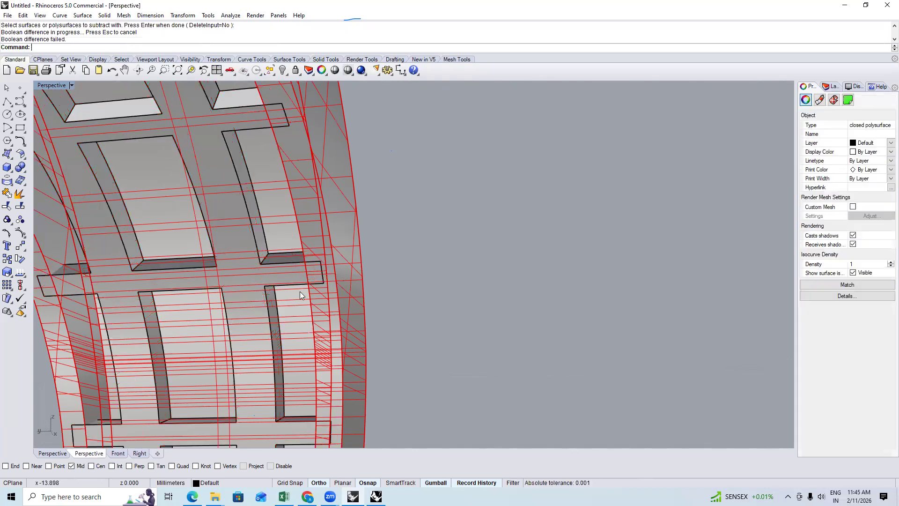
pyautogui.click(478, 273)
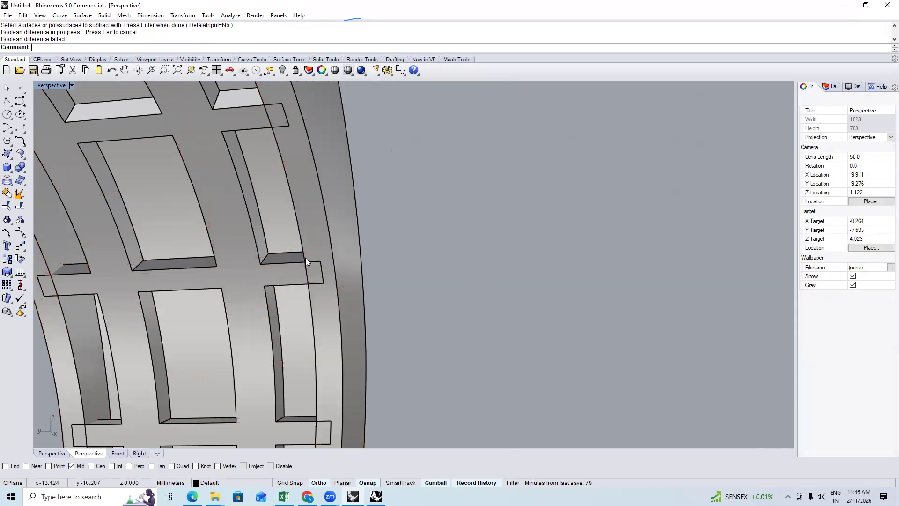
# Move the flat lattice solid down slightly in the front view so it extends just below the base strip
pyautogui.scroll(-5, 306, 258)
pyautogui.press('F2')
pyautogui.scroll(-2, 297, 266)
pyautogui.scroll(-3, 397, 281)
pyautogui.scroll(8, 373, 284)
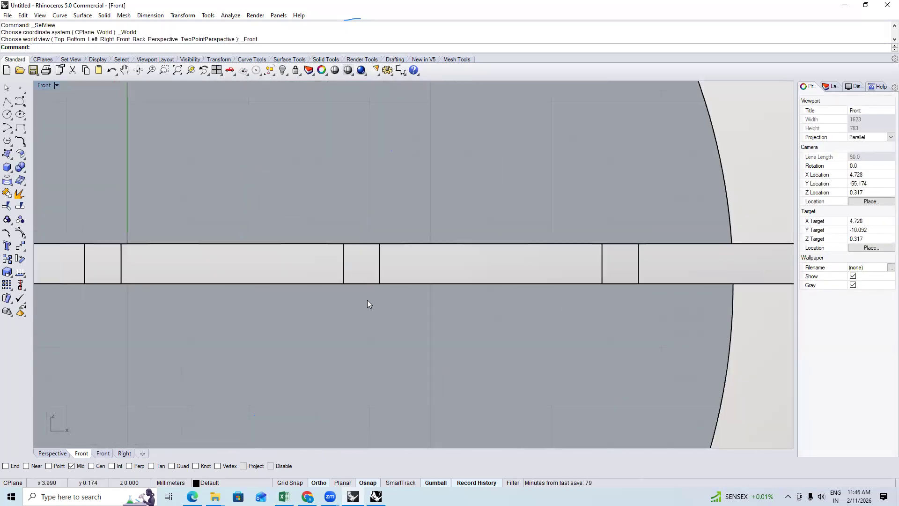
pyautogui.click(369, 300)
pyautogui.scroll(2, 372, 297)
pyautogui.write('Move')
pyautogui.press('Return')
pyautogui.click(377, 291)
pyautogui.click(377, 293)
pyautogui.scroll(-6, 260, 245)
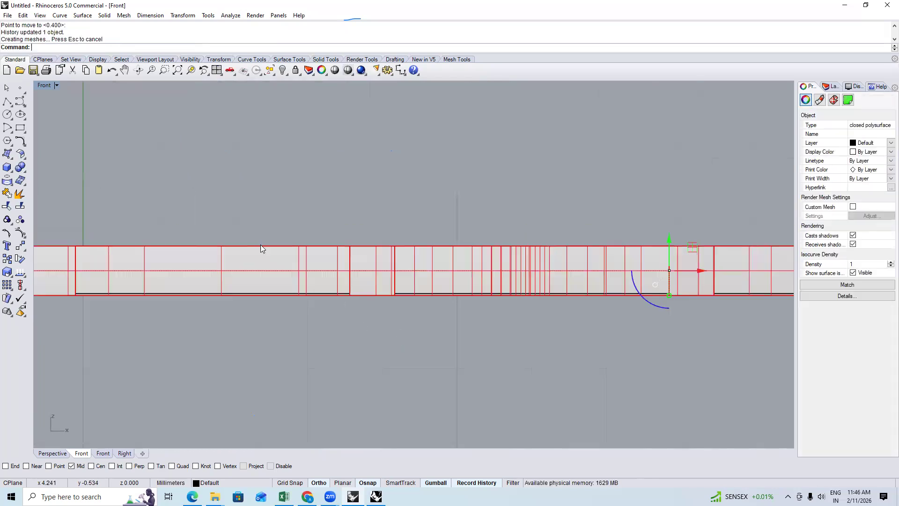
pyautogui.click(409, 240)
pyautogui.moveTo(372, 267); pyautogui.dragTo(350, 208, button='right')
# Try again to subtract the shifted curved lattice from the shank with Boolean Difference
pyautogui.press('F4')
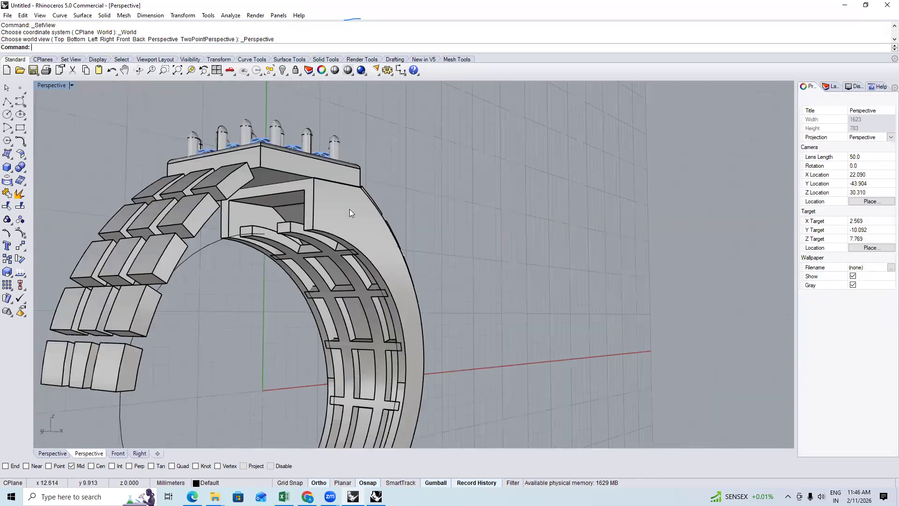
pyautogui.scroll(4, 321, 262)
pyautogui.moveTo(321, 264); pyautogui.dragTo(349, 295, button='right')
pyautogui.scroll(7, 350, 295)
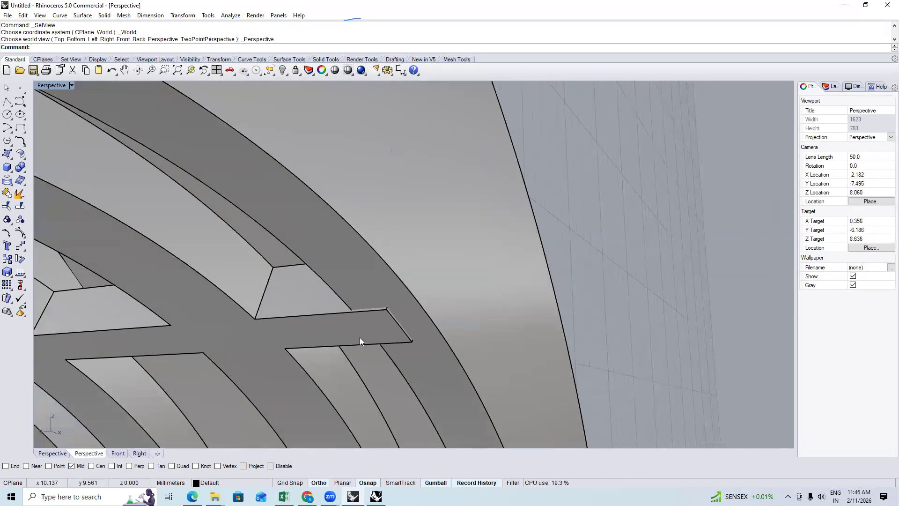
pyautogui.click(348, 284)
pyautogui.scroll(-6, 347, 281)
pyautogui.write('bd')
pyautogui.press('space')
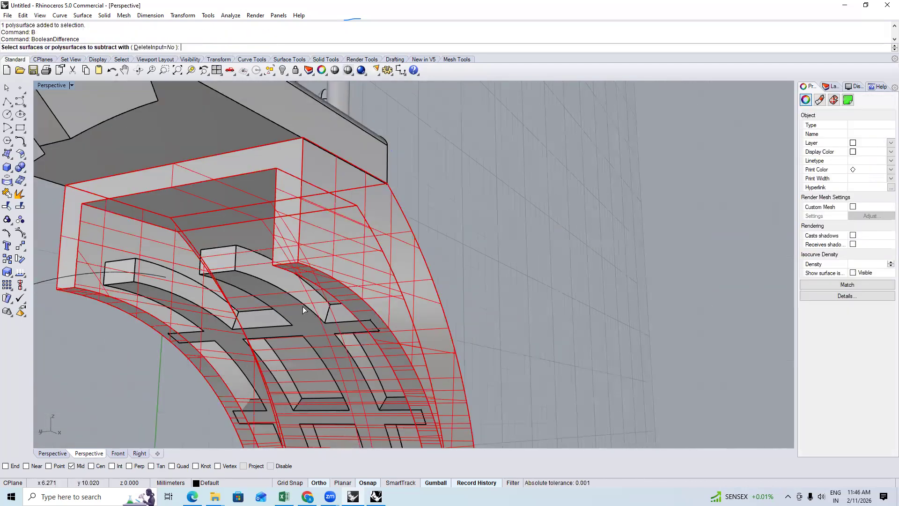
pyautogui.click(304, 306)
pyautogui.rightClick(303, 305)
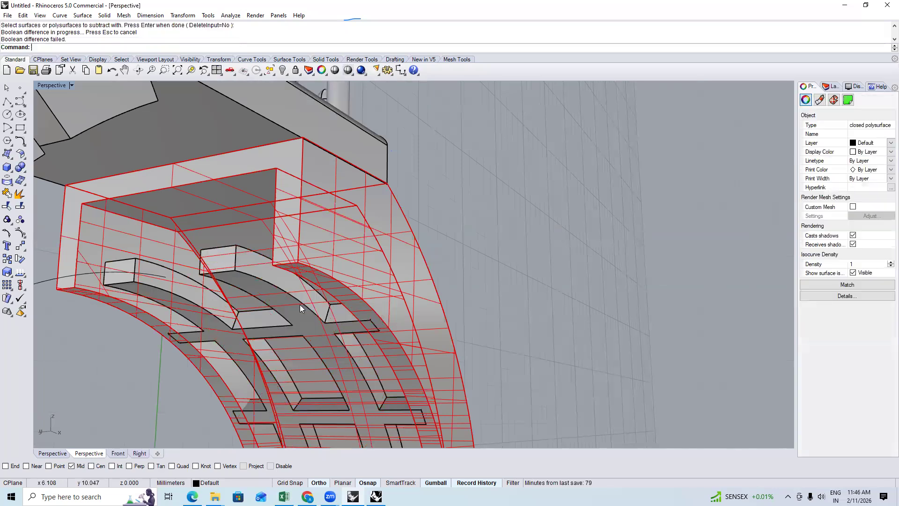
# Stretch the curved lattice slightly beyond its lower end in the front view, using a 1.2 mm axis and a factor of about 1.09
pyautogui.scroll(-12, 354, 240)
pyautogui.scroll(11, 331, 426)
pyautogui.press('Escape')
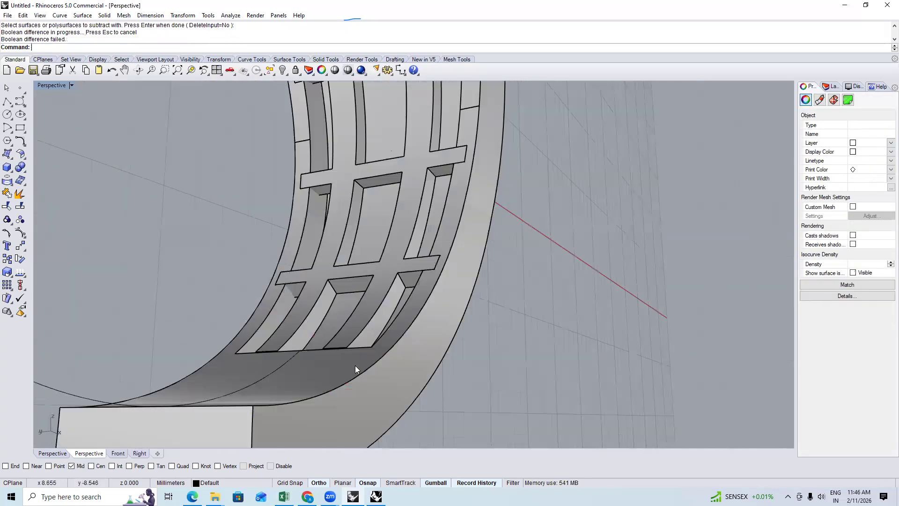
pyautogui.moveTo(312, 399); pyautogui.dragTo(362, 345, button='right')
pyautogui.scroll(4, 341, 339)
pyautogui.scroll(3, 362, 345)
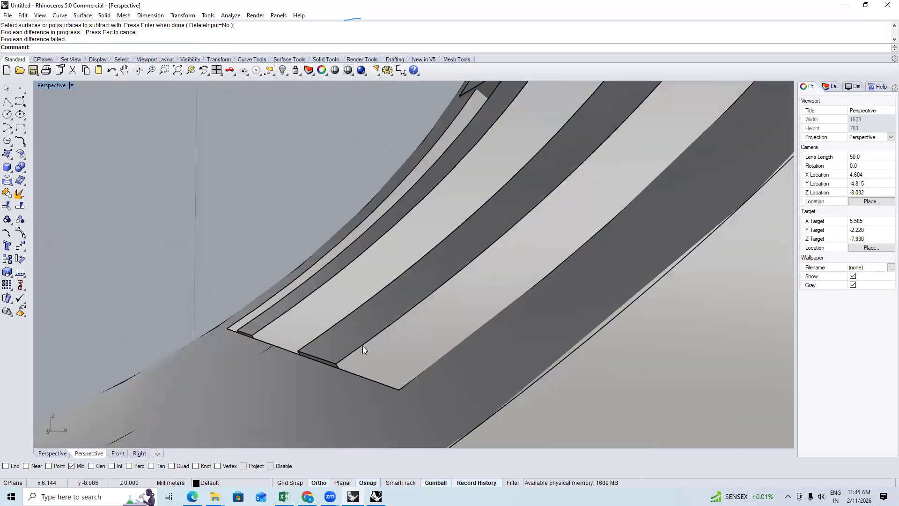
pyautogui.click(363, 346)
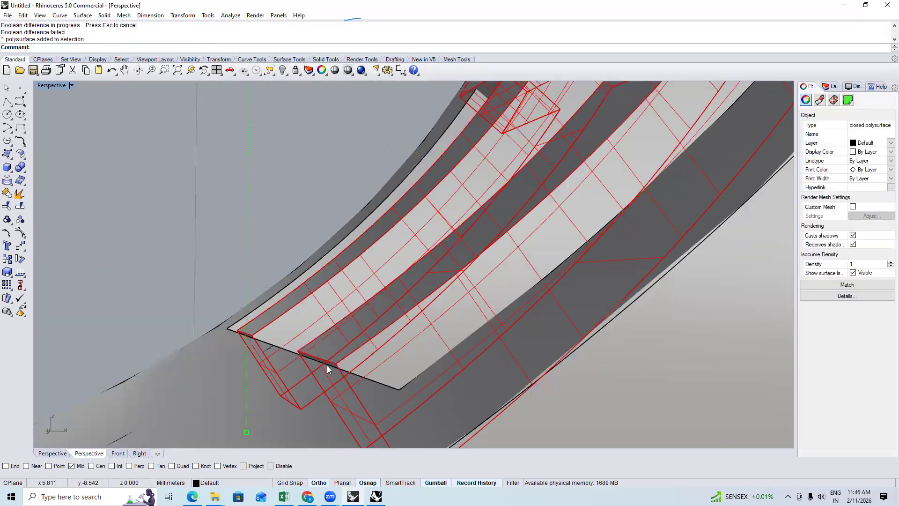
pyautogui.press('F2')
pyautogui.scroll(-8, 408, 362)
pyautogui.moveTo(319, 395); pyautogui.dragTo(311, 351, button='right')
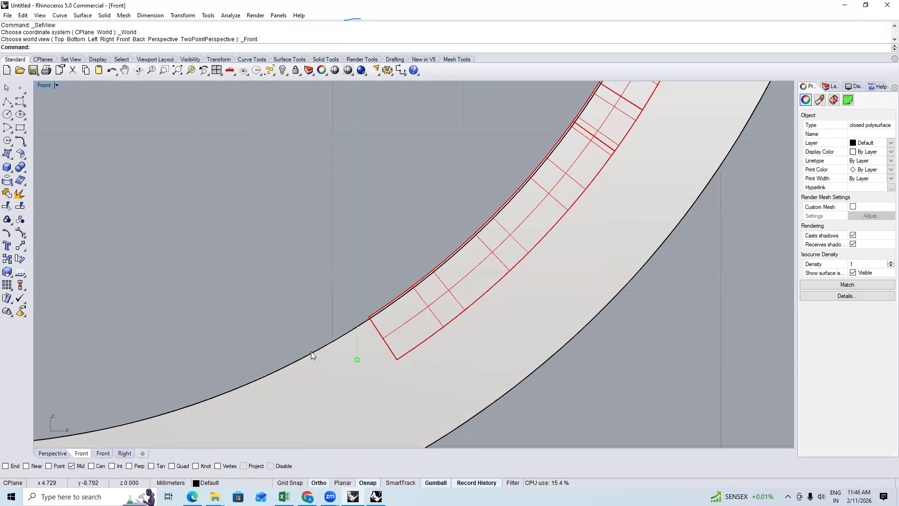
pyautogui.scroll(-8, 312, 350)
pyautogui.write('Stretch')
pyautogui.press('Return')
pyautogui.scroll(3, 371, 321)
pyautogui.click(311, 372)
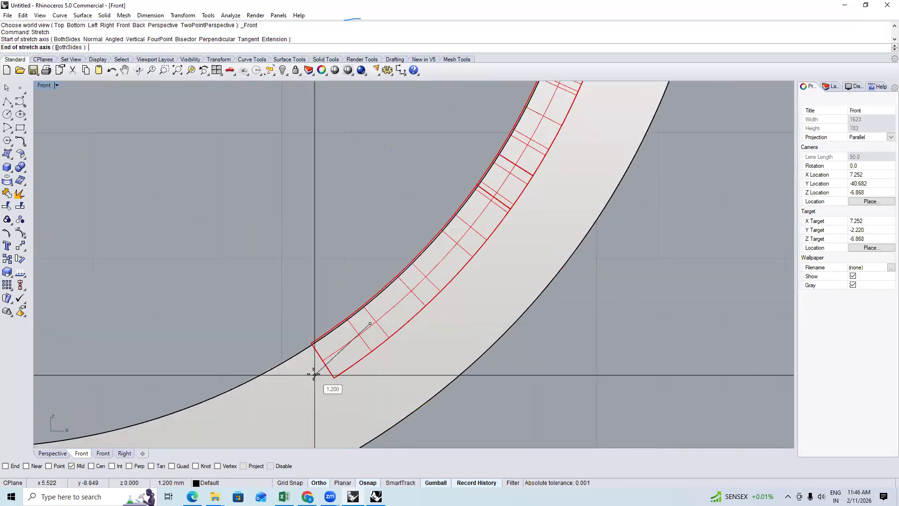
pyautogui.click(312, 375)
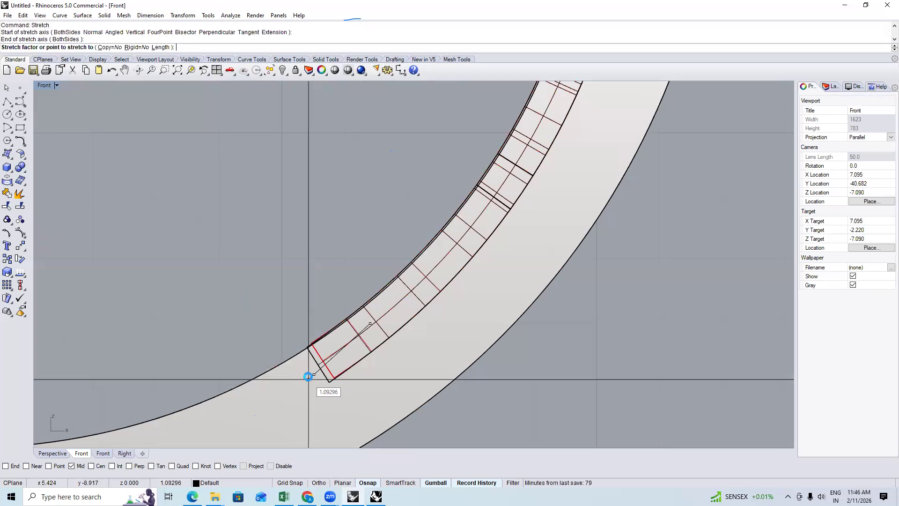
pyautogui.click(309, 374)
# Subtract the stretched curved lattice from the ring shank with Boolean Difference, keeping the lattice
pyautogui.scroll(3, 309, 371)
pyautogui.scroll(2, 325, 331)
pyautogui.scroll(-4, 327, 338)
pyautogui.hotkey('ctrl', 'F1')
pyautogui.scroll(-2, 348, 327)
pyautogui.hotkey('ctrl', 'F4')
pyautogui.moveTo(443, 348); pyautogui.dragTo(463, 313, button='right')
pyautogui.scroll(3, 463, 312)
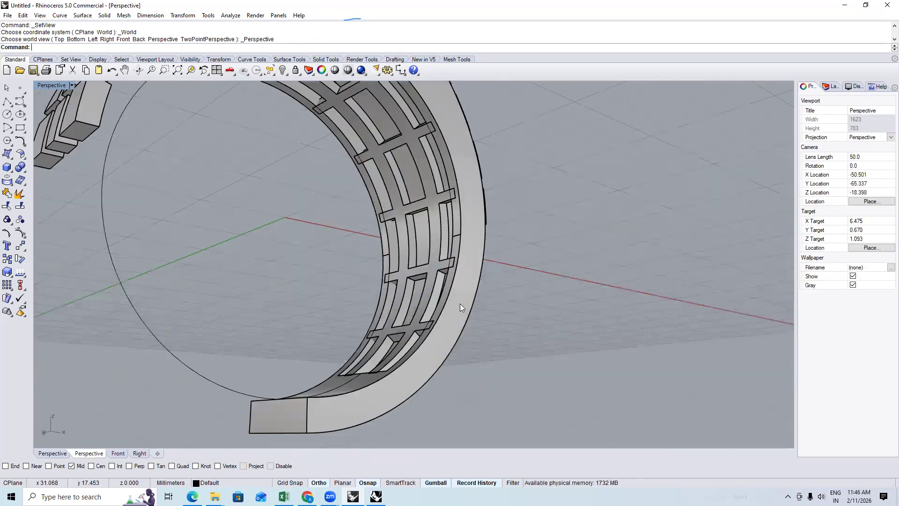
pyautogui.click(440, 312)
pyautogui.scroll(2, 422, 321)
pyautogui.write('B')
pyautogui.press('Return')
pyautogui.press('Return')
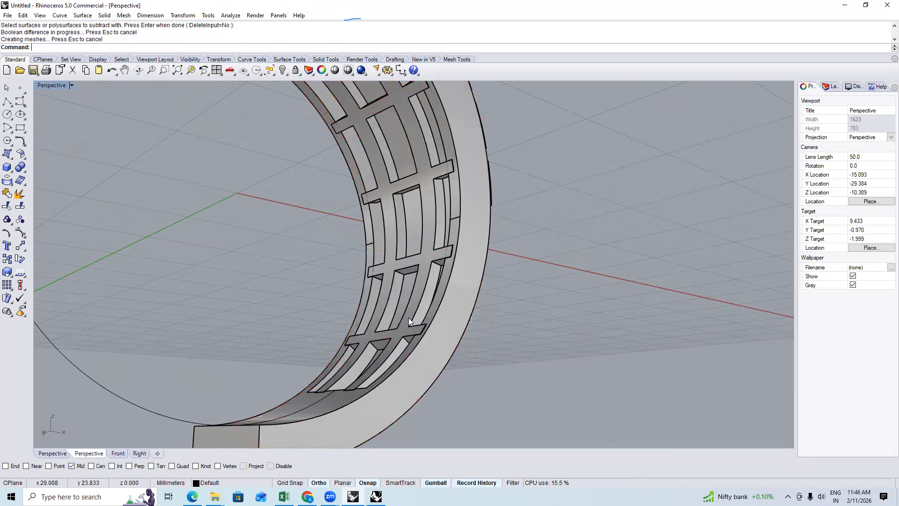
# Hide the lattice temporarily to examine the rib notches cut into the shank, undo the hide, and inspect how the ribs sit in them
pyautogui.click(408, 317)
pyautogui.hotkey('ctrl', 'h')
pyautogui.moveTo(358, 345); pyautogui.dragTo(450, 226, button='right')
pyautogui.write('y')
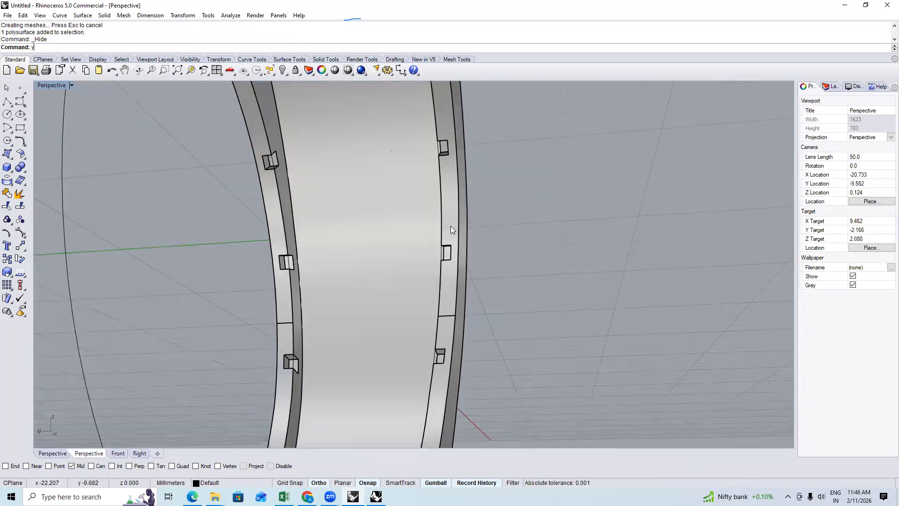
pyautogui.scroll(2, 273, 264)
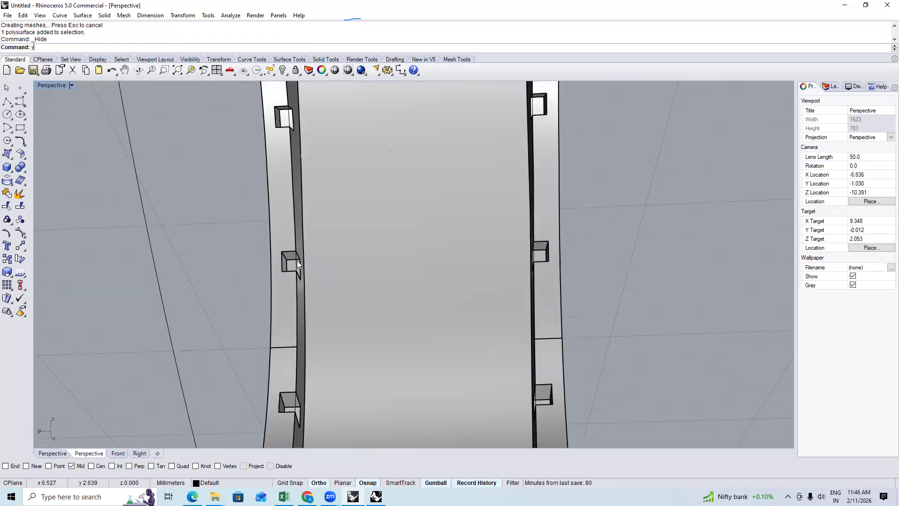
pyautogui.moveTo(342, 271); pyautogui.dragTo(317, 288, button='right')
pyautogui.hotkey('ctrl', 'z')
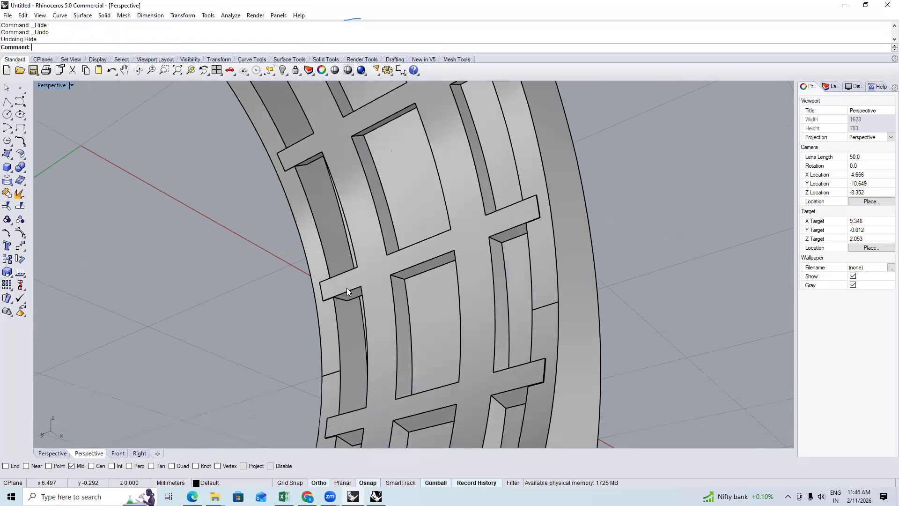
pyautogui.scroll(-3, 318, 214)
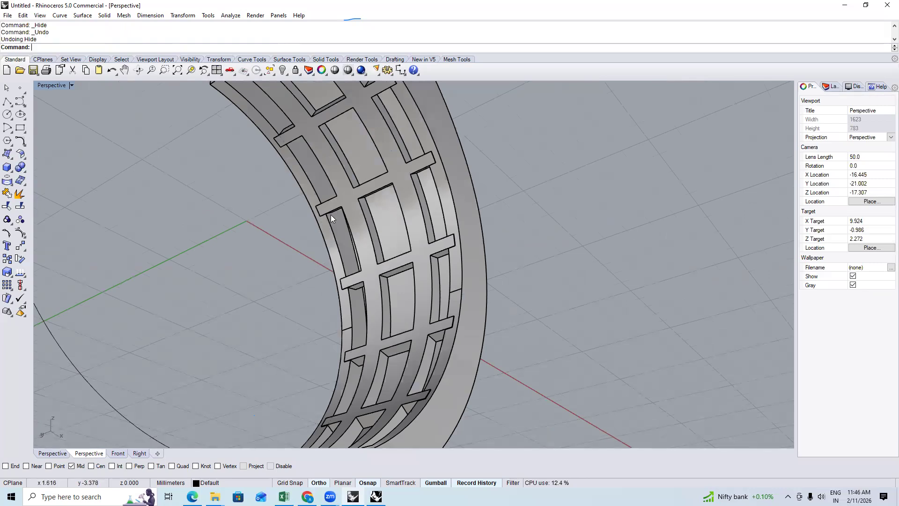
pyautogui.scroll(3, 336, 245)
pyautogui.moveTo(336, 244); pyautogui.dragTo(327, 388, button='right')
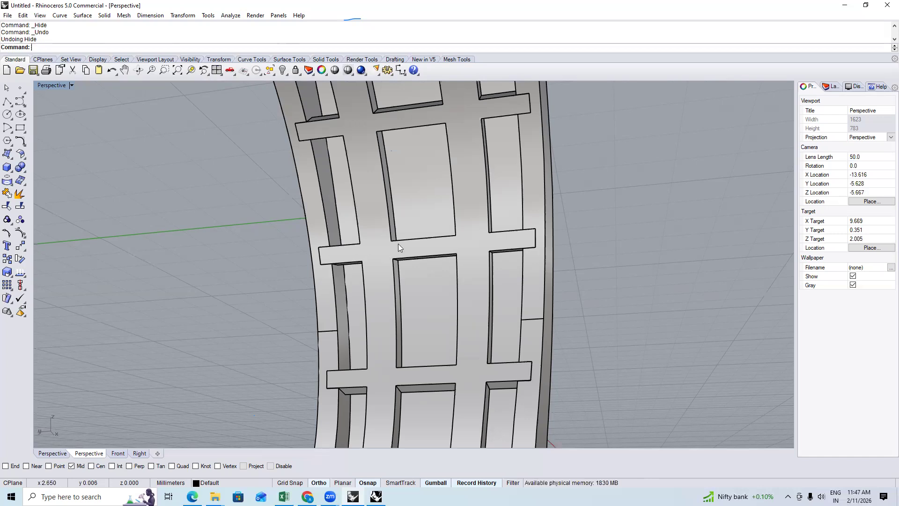
# Mirror the half shank and its curved lattice across the Y axis in the top view to complete the ring
pyautogui.scroll(-3, 435, 259)
pyautogui.moveTo(435, 260); pyautogui.dragTo(369, 186, button='right')
pyautogui.click(390, 199)
pyautogui.scroll(-3, 390, 198)
pyautogui.keyDown('shift'); pyautogui.click(352, 198); pyautogui.keyUp('shift')
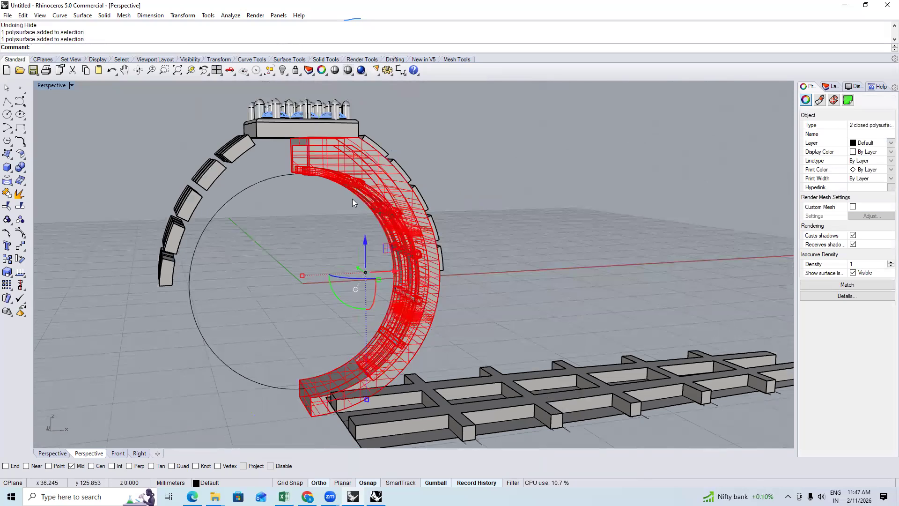
pyautogui.write('MM')
pyautogui.press('Return')
pyautogui.write('MM')
pyautogui.press('Return')
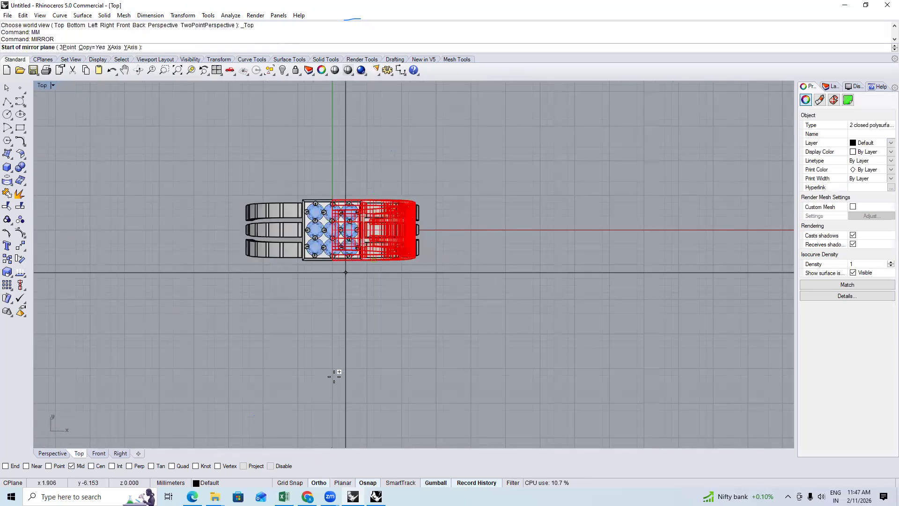
pyautogui.click(334, 375)
pyautogui.click(337, 382)
pyautogui.moveTo(375, 269); pyautogui.dragTo(423, 282, button='right')
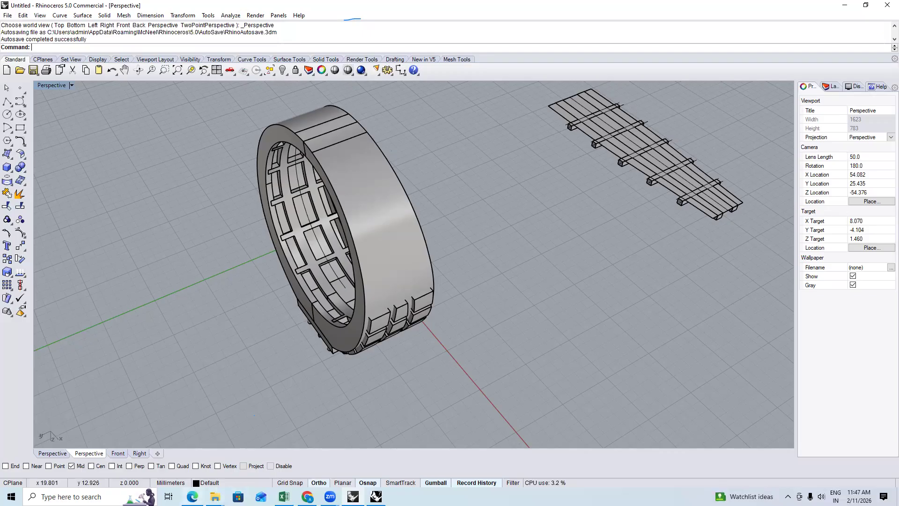
# Switch to the Syllabus Basic Advance PDF in the browser and read from the Tikali topic into the Advance section
pyautogui.hotkey('alt', 'Tab')
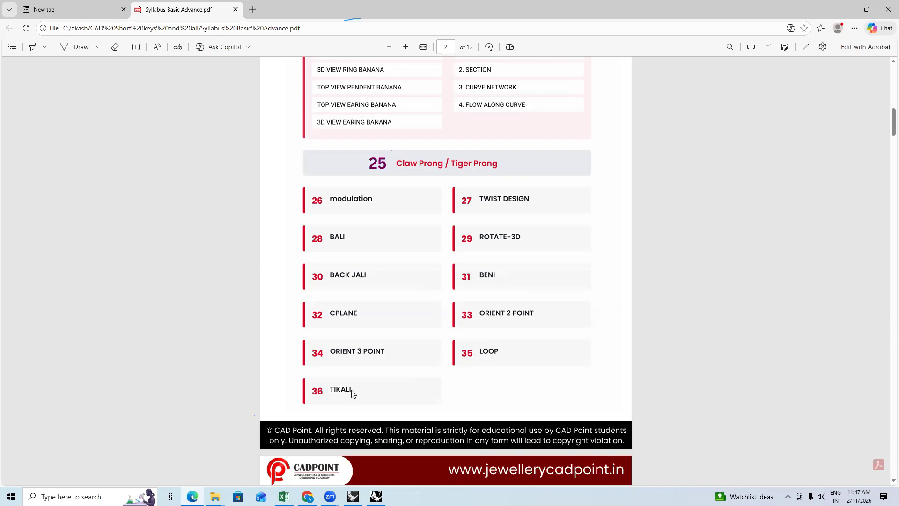
pyautogui.scroll(-4, 348, 363)
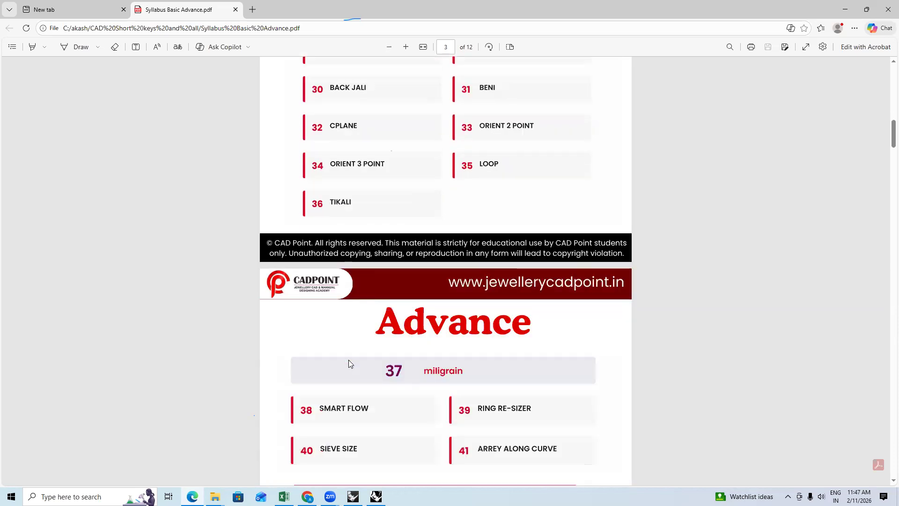
pyautogui.scroll(-1, 348, 360)
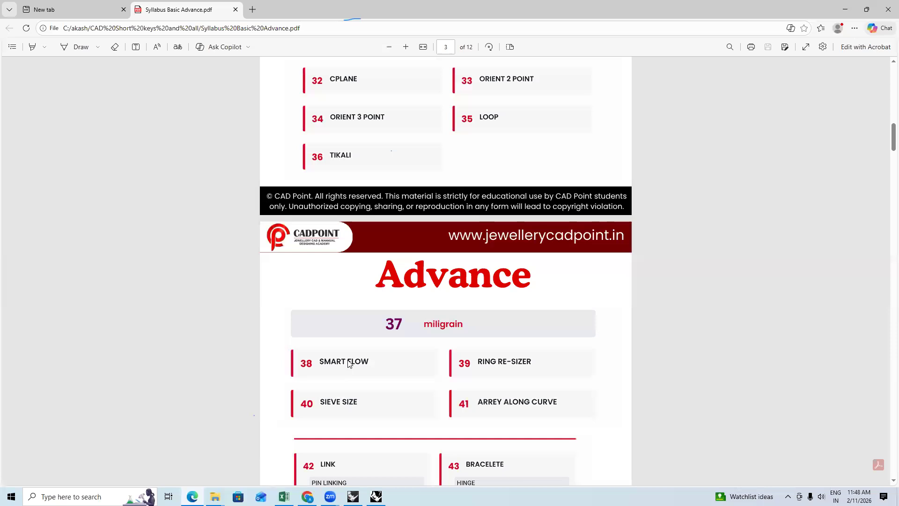
# In File Explorer, search Downloads for "tik" and copy the All Tik file into the NEW SYLLABUS folder
pyautogui.click(214, 496)
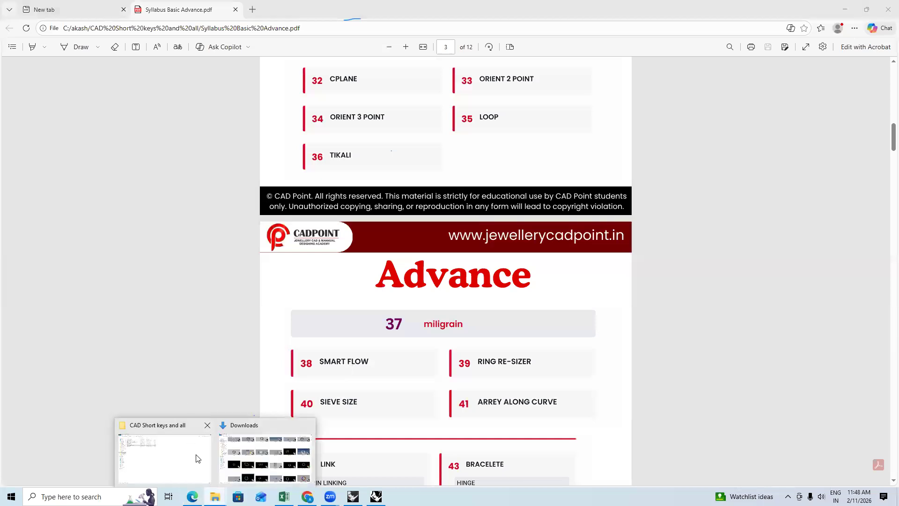
pyautogui.click(196, 458)
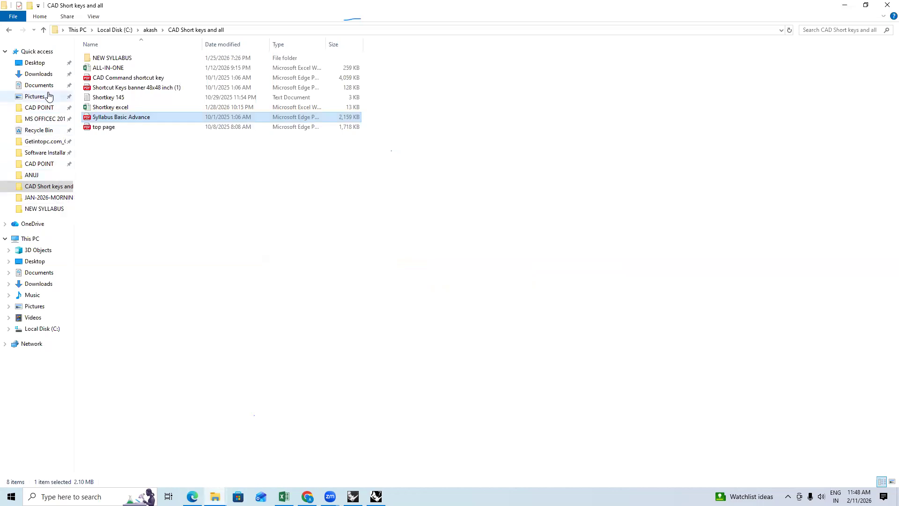
pyautogui.click(42, 74)
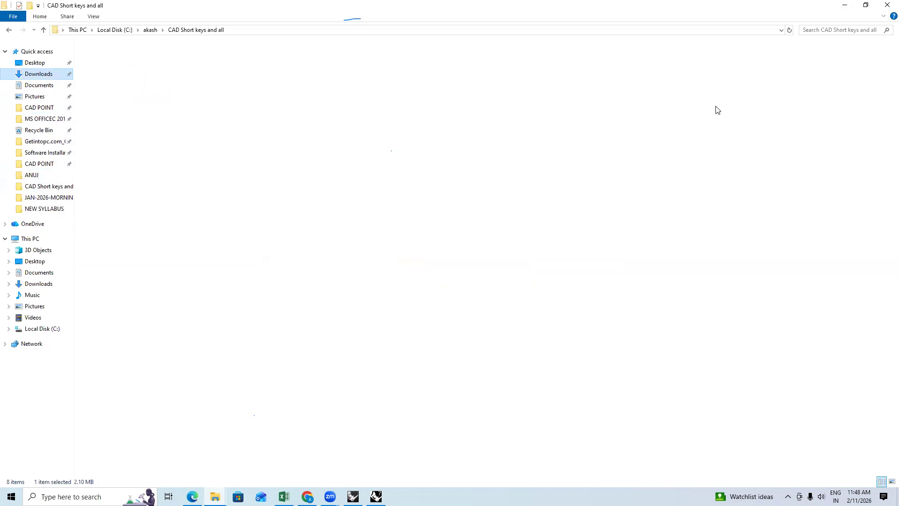
pyautogui.hotkey('ctrl', 'e')
pyautogui.write('tik')
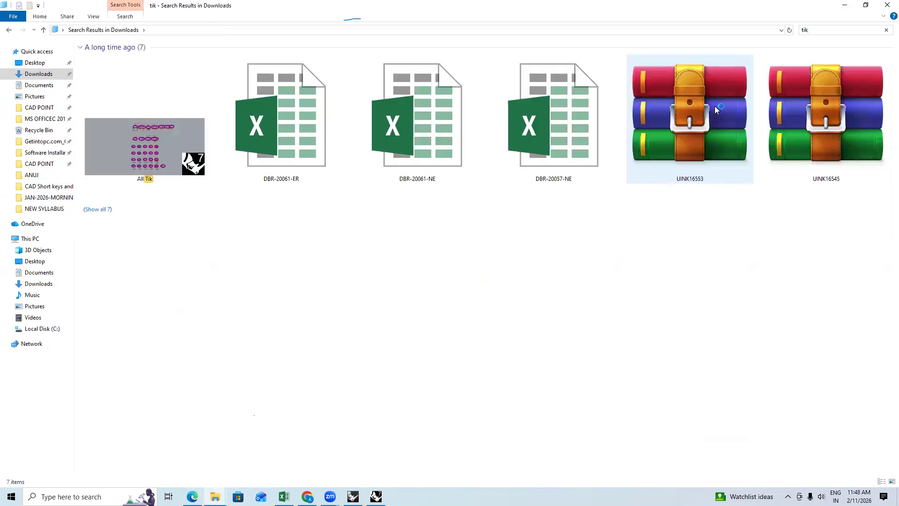
pyautogui.click(135, 152)
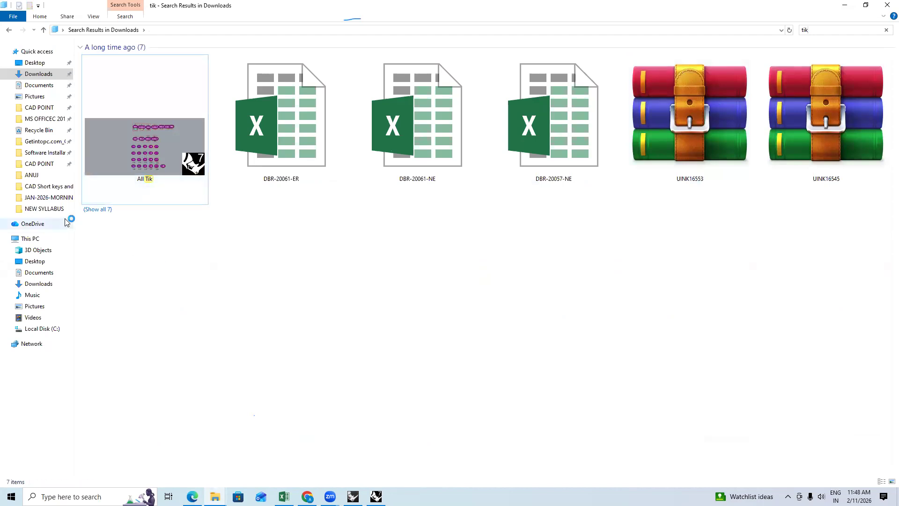
pyautogui.click(52, 209)
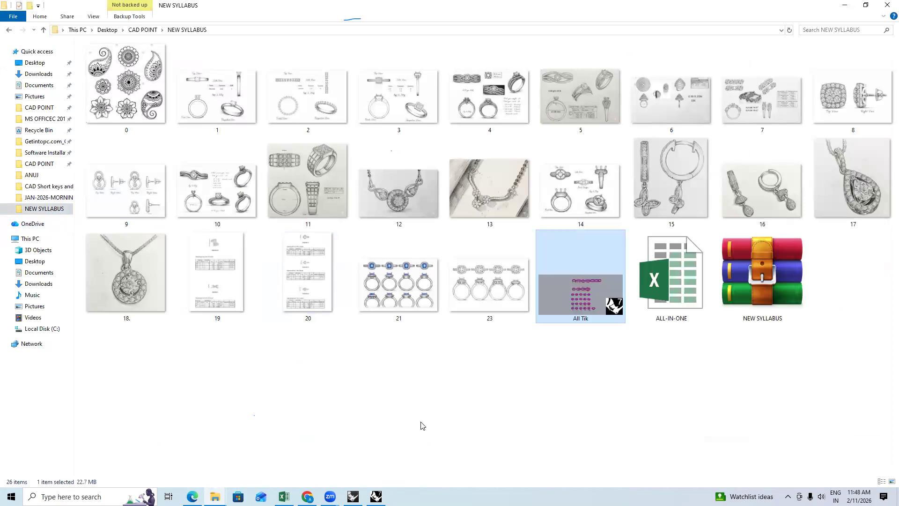
# Open the All Tik file from the NEW SYLLABUS folder, also open it with Rhinoceros 5 (64-bit), and dismiss the startup window
pyautogui.doubleClick(596, 277)
pyautogui.rightClick(588, 303)
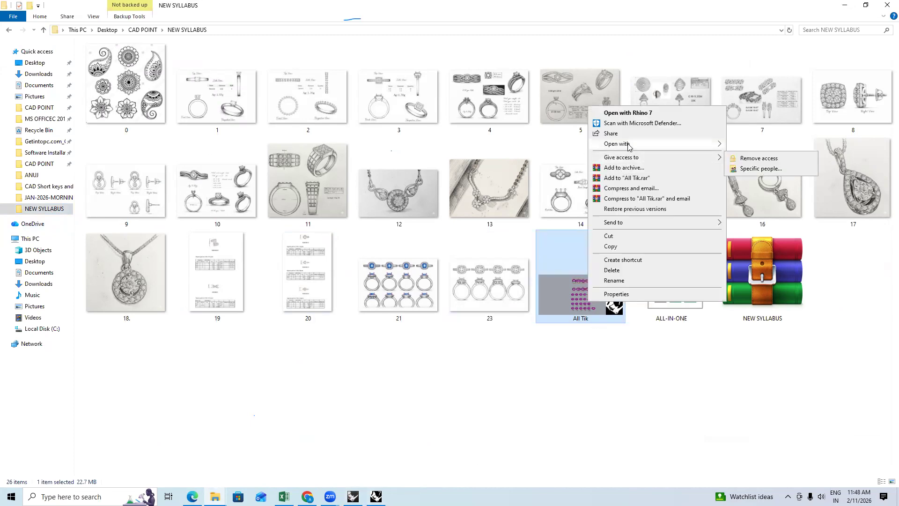
pyautogui.moveTo(630, 144)
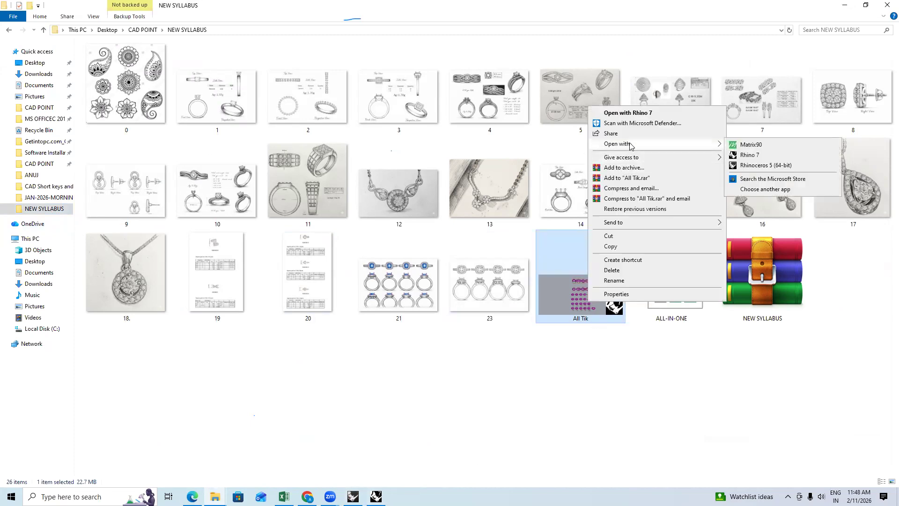
pyautogui.click(758, 165)
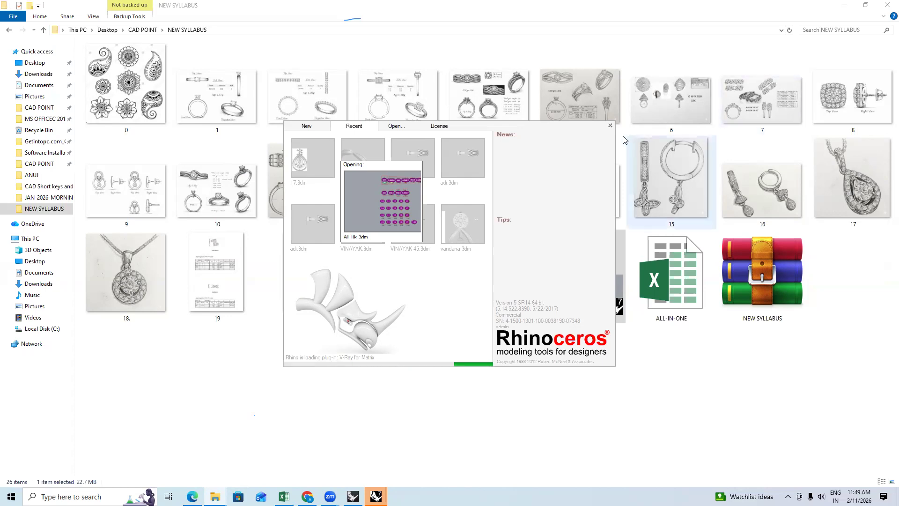
pyautogui.click(610, 127)
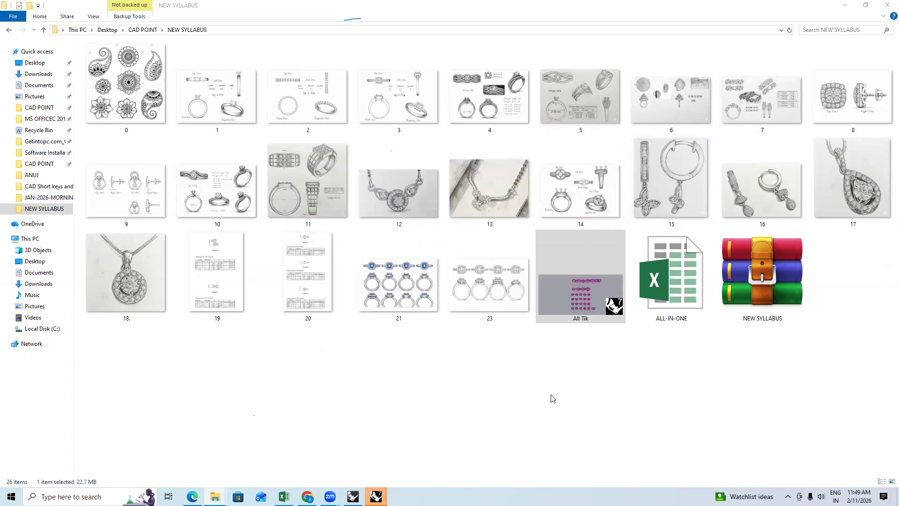
# Switch to All Tik in Rhinoceros 7, continue past the missing image files list, and examine the 1.0 tikali setting with the blue stone
pyautogui.moveTo(376, 496)
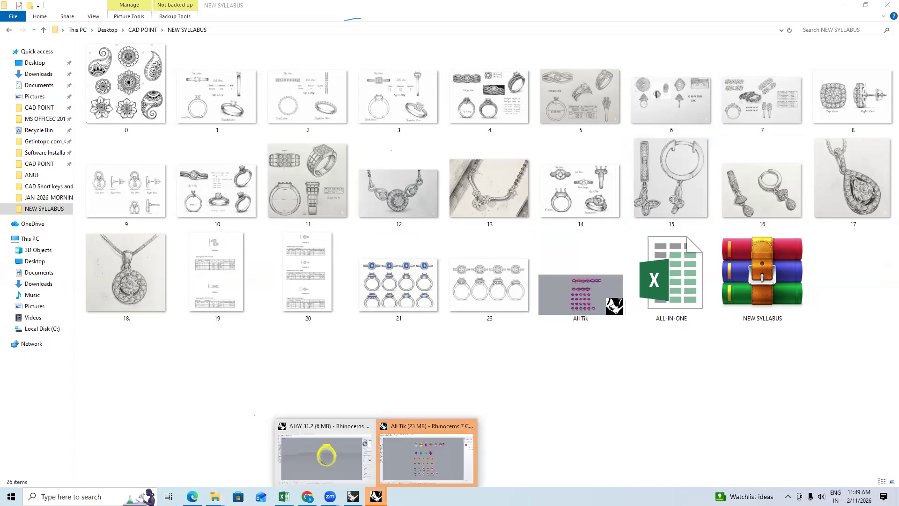
pyautogui.click(447, 447)
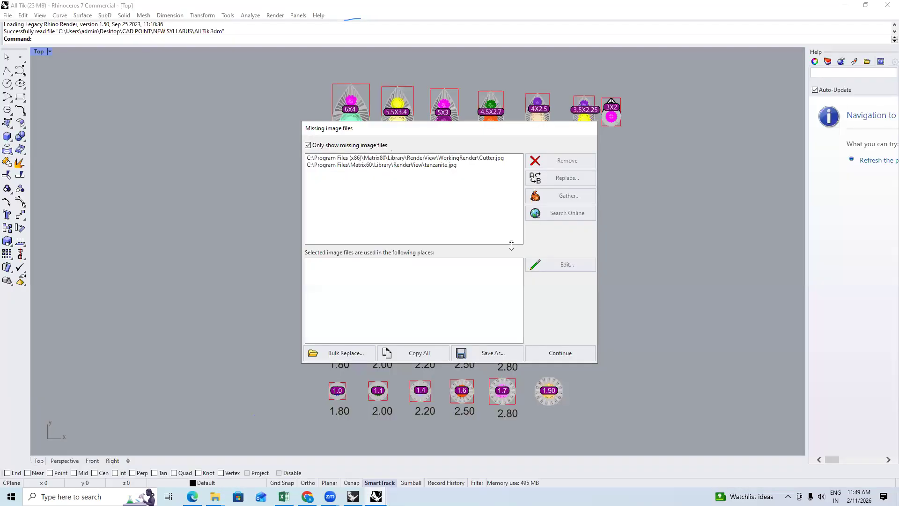
pyautogui.click(553, 354)
pyautogui.scroll(6, 410, 202)
pyautogui.moveTo(410, 202); pyautogui.dragTo(385, 244, button='right')
pyautogui.scroll(12, 266, 305)
pyautogui.moveTo(266, 306); pyautogui.dragTo(275, 279, button='right')
pyautogui.scroll(6, 275, 278)
pyautogui.moveTo(276, 279); pyautogui.dragTo(353, 250, button='right')
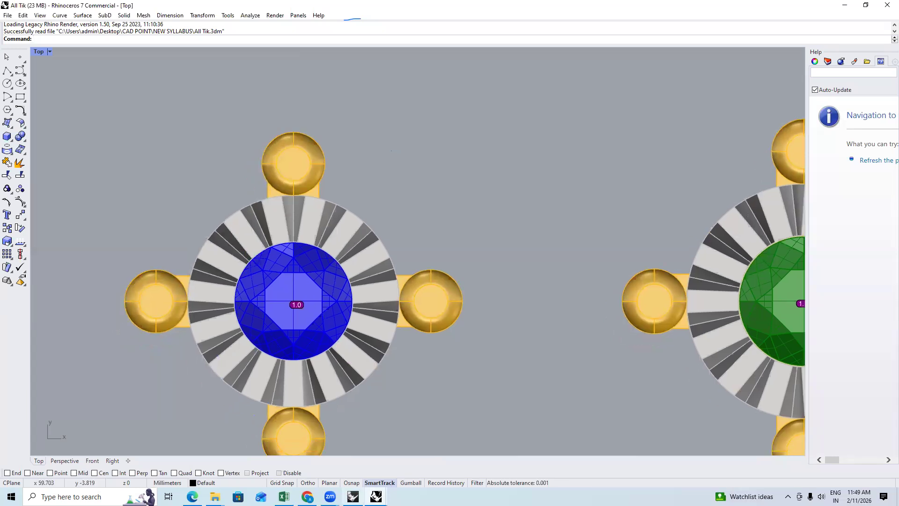
# Switch to the pending Rhinoceros 5 window and open the All Tik file in read-only mode
pyautogui.hotkey('alt', 'Tab')
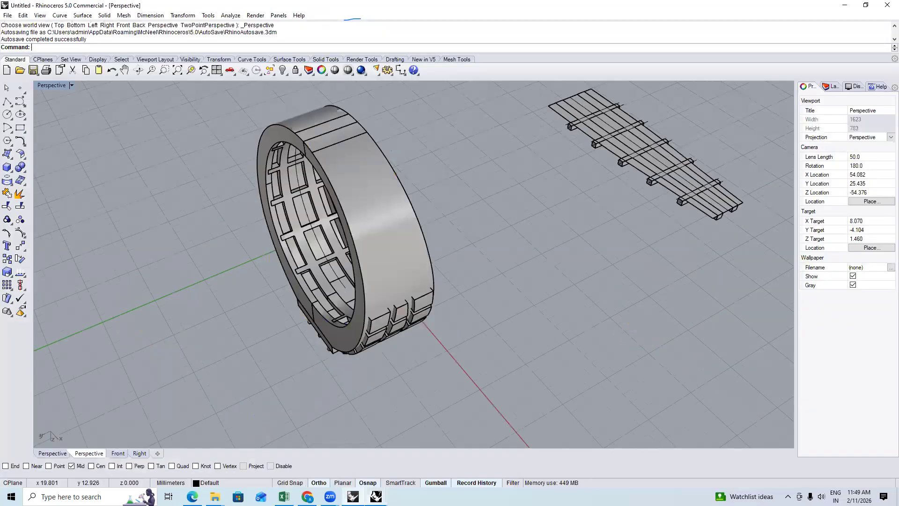
pyautogui.click(376, 496)
pyautogui.click(401, 462)
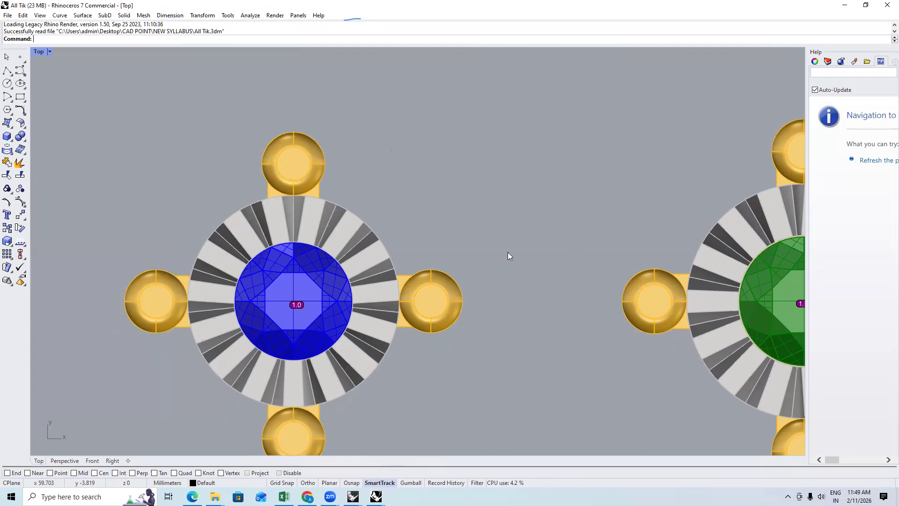
pyautogui.moveTo(433, 245); pyautogui.dragTo(403, 255, button='right')
pyautogui.moveTo(376, 497)
pyautogui.click(389, 453)
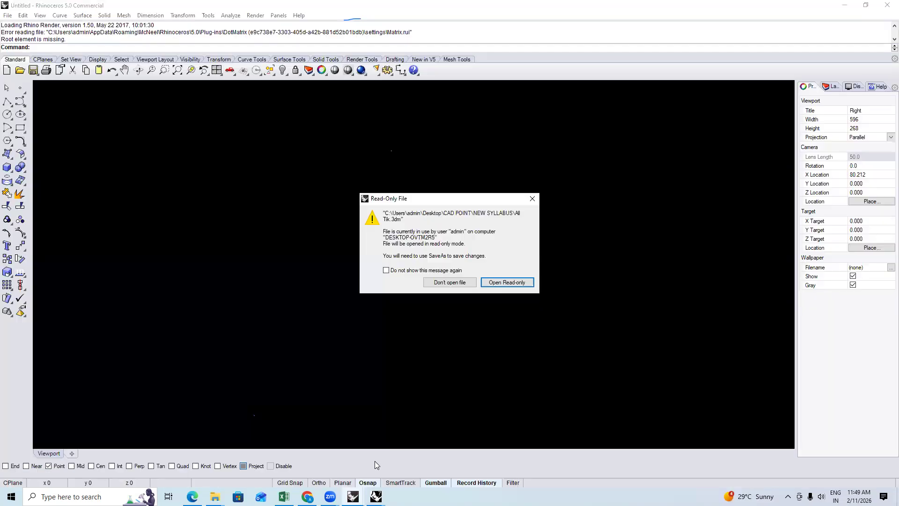
pyautogui.click(506, 283)
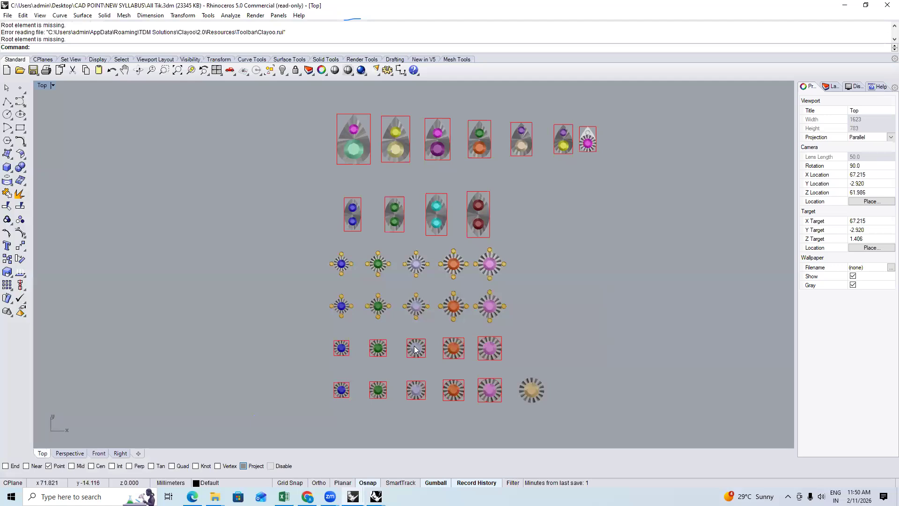
# Examine the four-prong tikali settings around the green stone in the Top and Perspective views
pyautogui.scroll(5, 428, 262)
pyautogui.scroll(3, 459, 261)
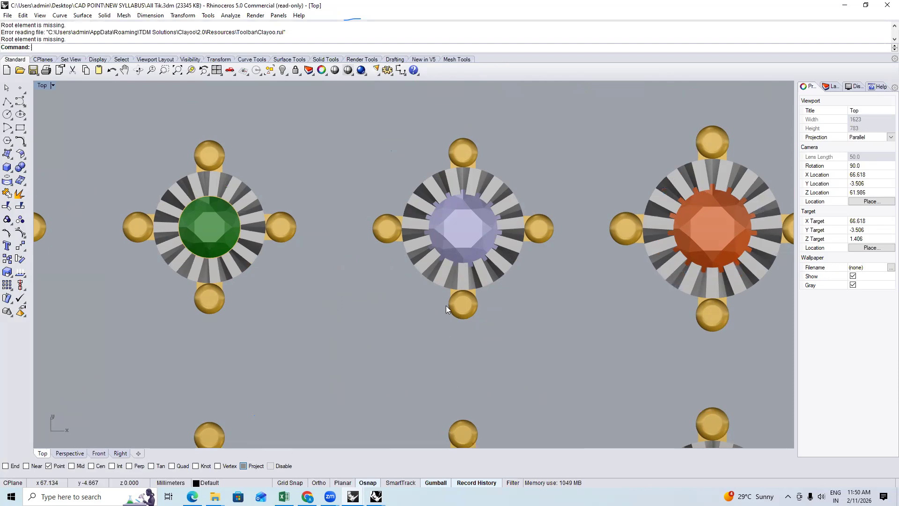
pyautogui.scroll(2, 229, 236)
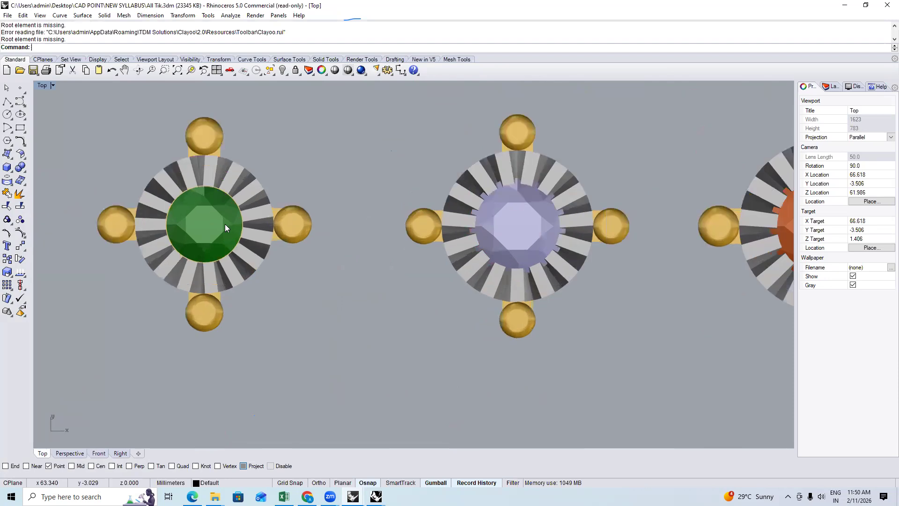
pyautogui.click(156, 264)
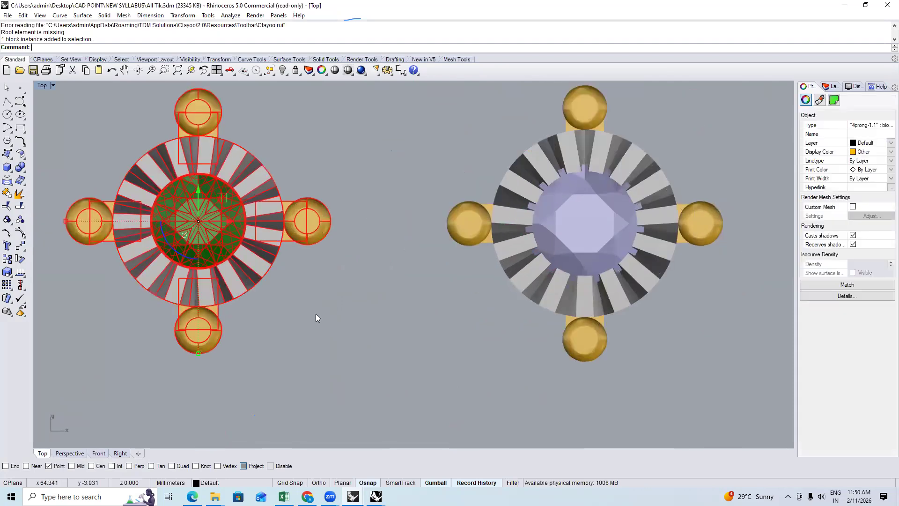
pyautogui.press('Escape')
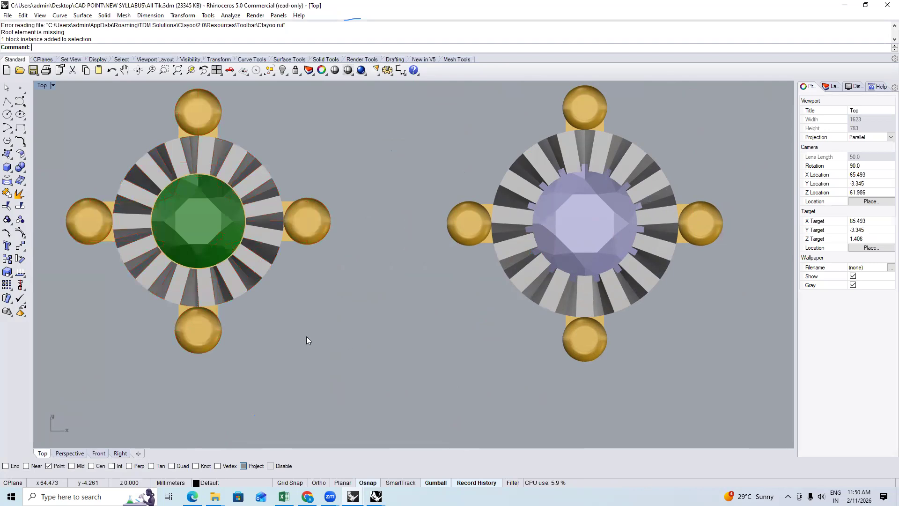
pyautogui.hotkey('ctrl', 'F4')
pyautogui.scroll(5, 414, 240)
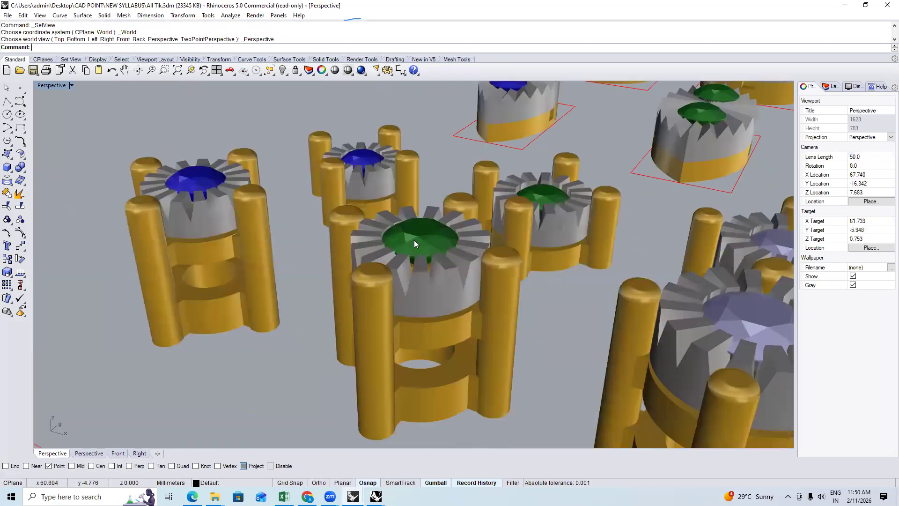
# Explode the four-prong 1.1 green-stone block with the double gallery rings and group its parts
pyautogui.click(418, 233)
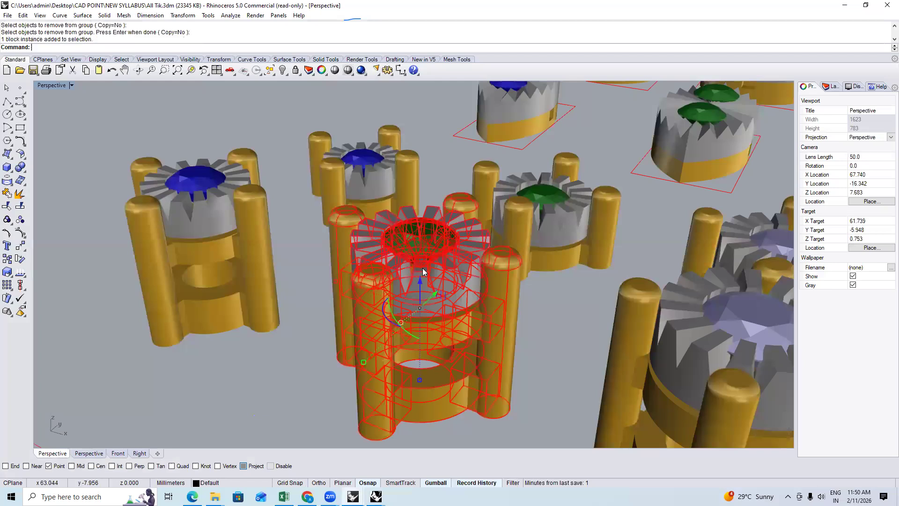
pyautogui.doubleClick(423, 271)
pyautogui.click(186, 76)
pyautogui.write('ex')
pyautogui.press('Return')
pyautogui.write('g')
pyautogui.press('Return')
pyautogui.press('Escape')
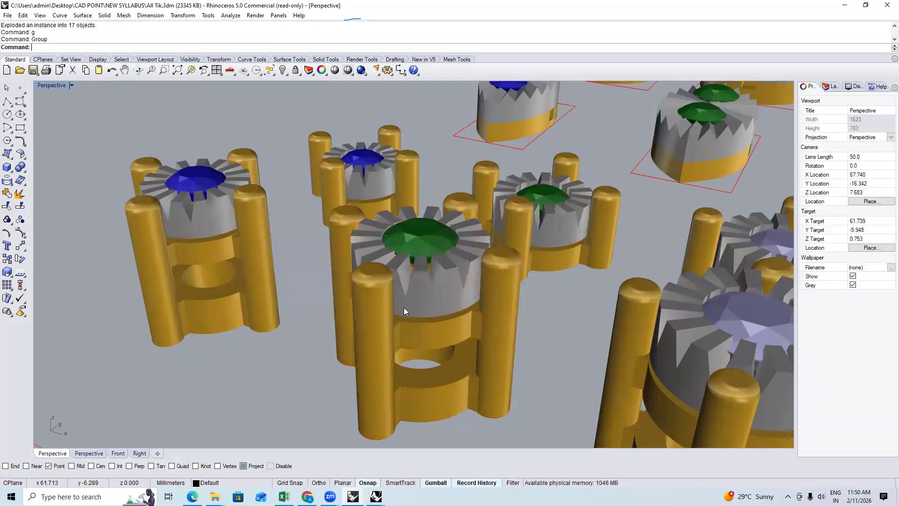
# Move the fluted crown with its green stone off the prongs to the empty area beyond the blue-stone setting
pyautogui.click(405, 313)
pyautogui.write('top')
pyautogui.press('Return')
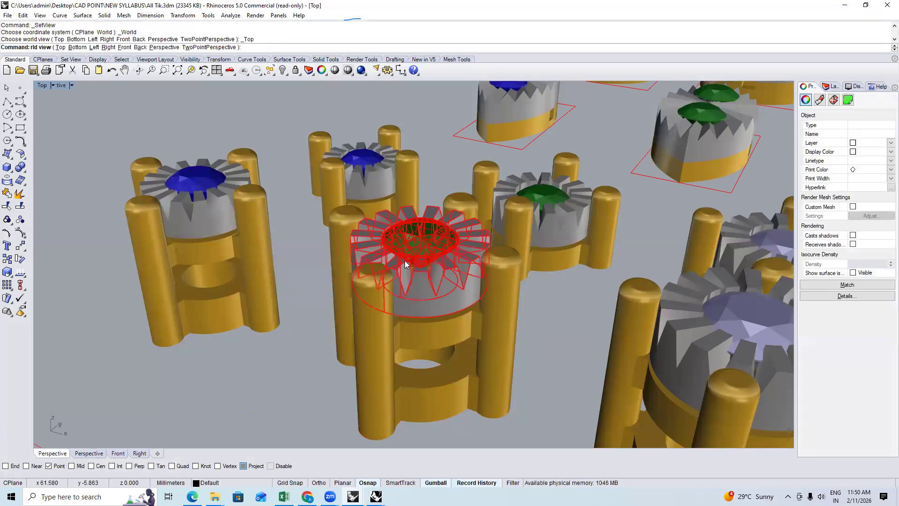
pyautogui.moveTo(463, 298); pyautogui.dragTo(281, 328)
pyautogui.write('perspective')
pyautogui.press('Return')
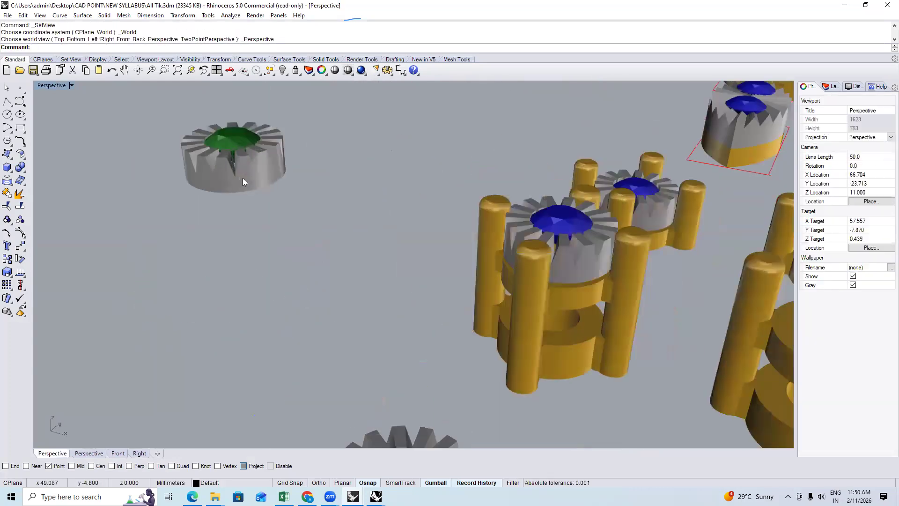
# Examine the separated fluted crown and green stone in the Perspective view from above
pyautogui.click(186, 183)
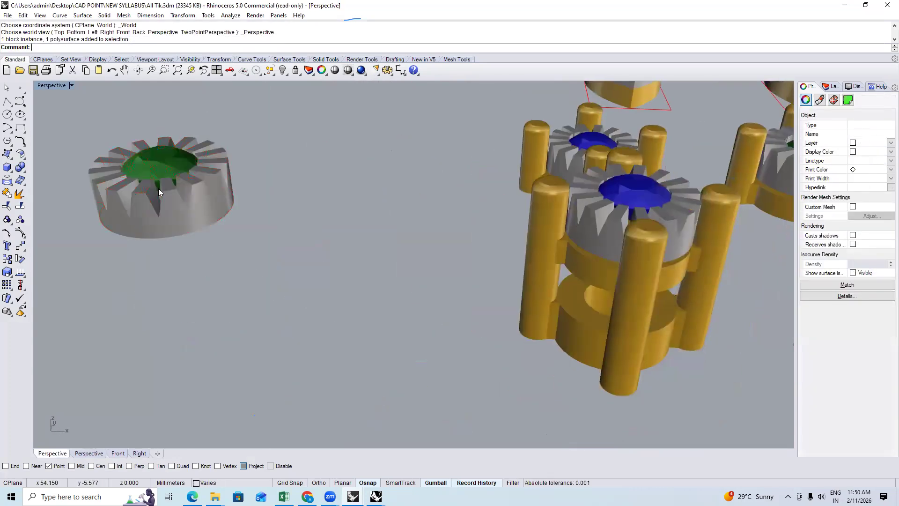
pyautogui.press('Escape')
pyautogui.scroll(5, 235, 171)
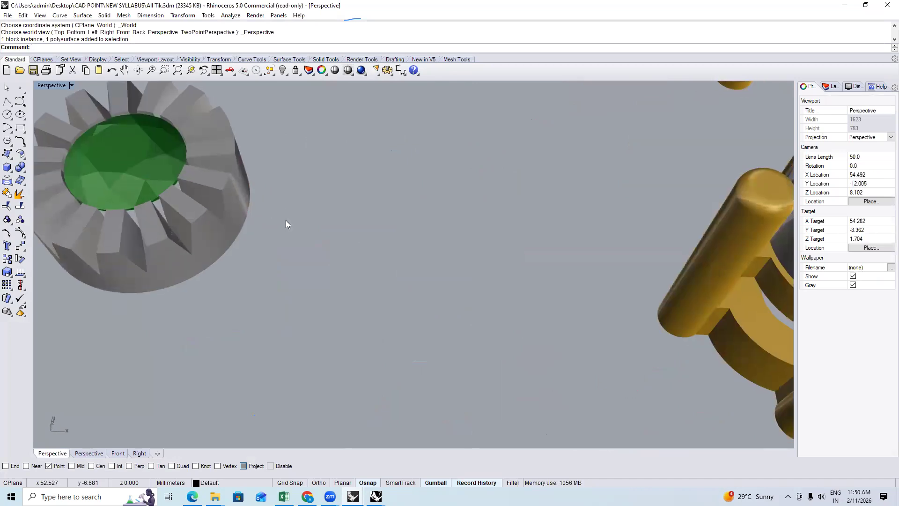
pyautogui.click(134, 146)
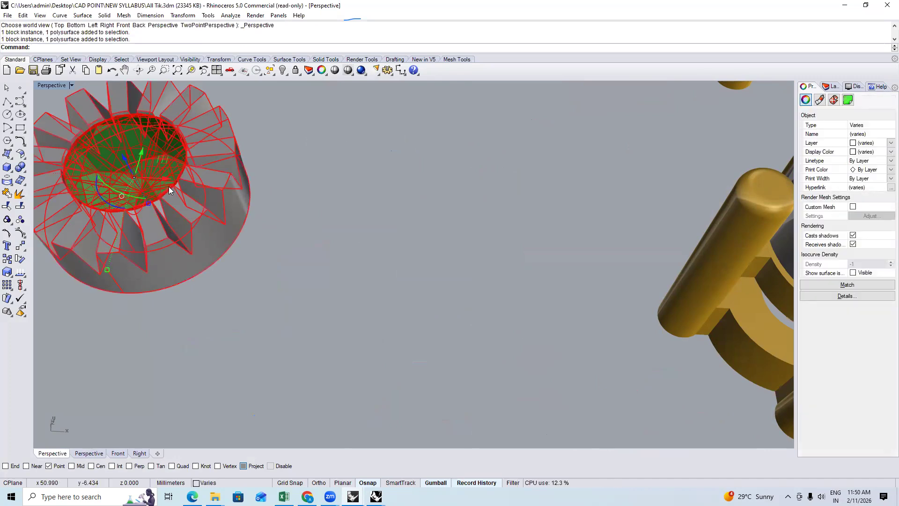
pyautogui.scroll(-3, 296, 232)
pyautogui.click(303, 233)
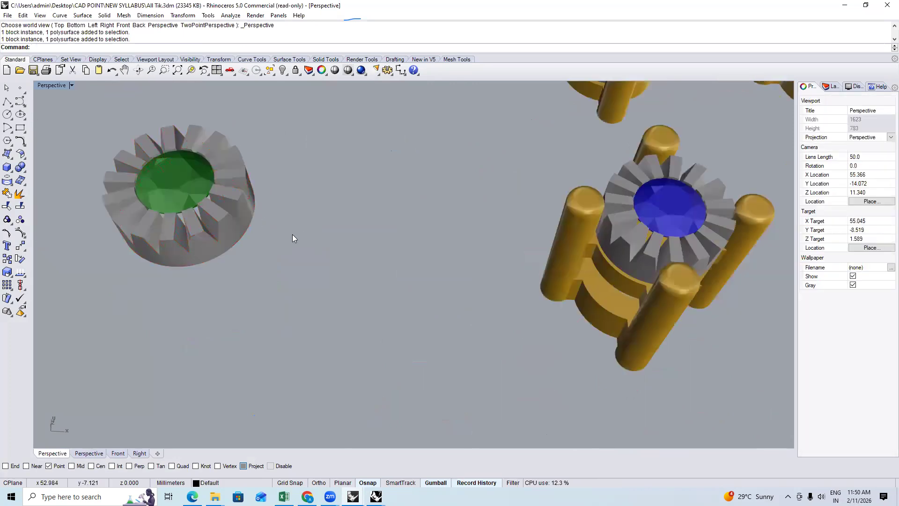
pyautogui.click(146, 147)
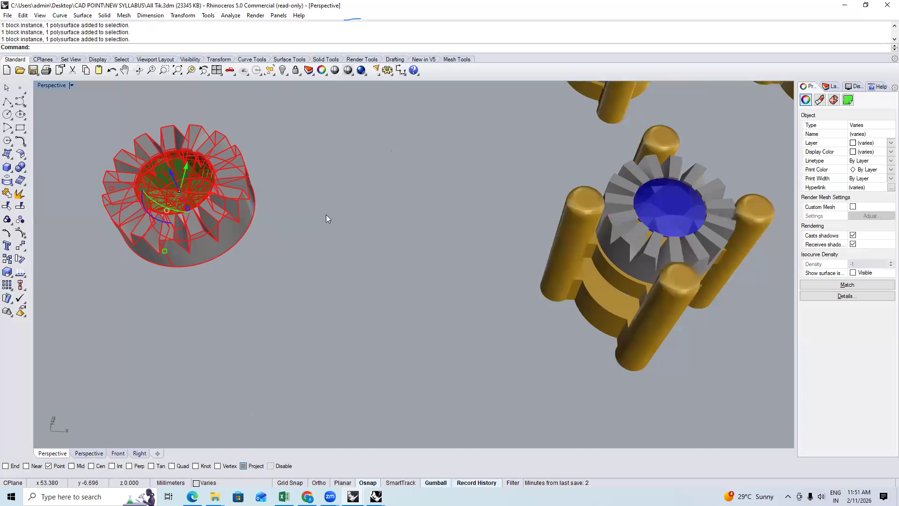
# Compare the remaining four-prong base with the separated crown, examining the crown's cuts and stone seat from above and the side
pyautogui.scroll(-6, 256, 259)
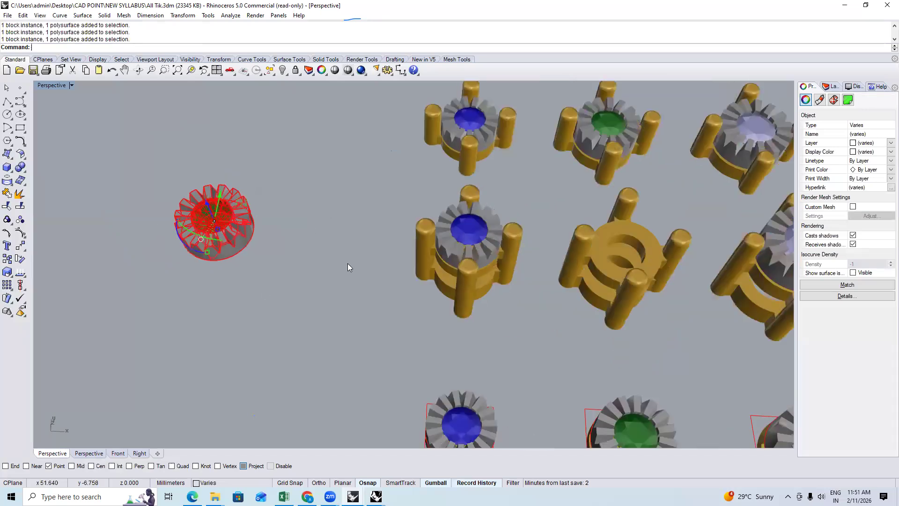
pyautogui.scroll(6, 453, 262)
pyautogui.click(450, 225)
pyautogui.click(473, 312)
pyautogui.moveTo(455, 233); pyautogui.dragTo(410, 238, button='right')
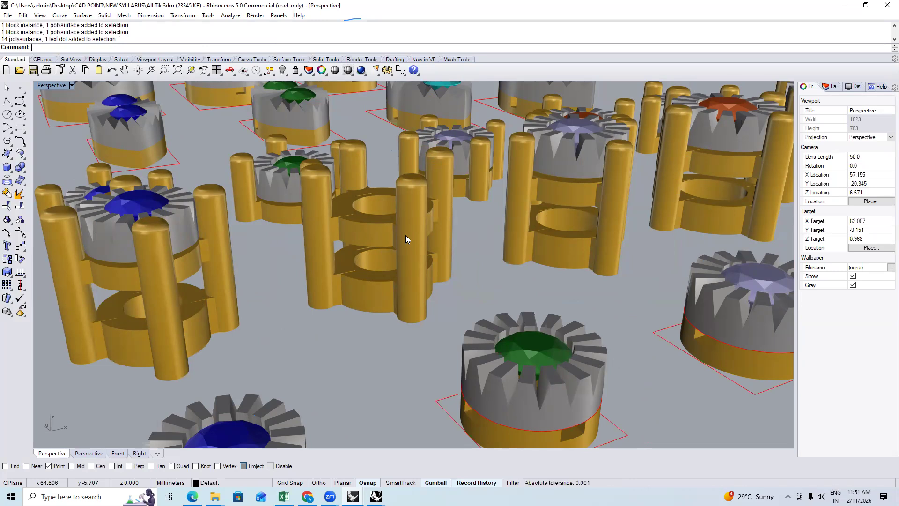
pyautogui.moveTo(359, 235); pyautogui.dragTo(374, 314, button='right')
pyautogui.scroll(-2, 290, 286)
pyautogui.scroll(20, 144, 281)
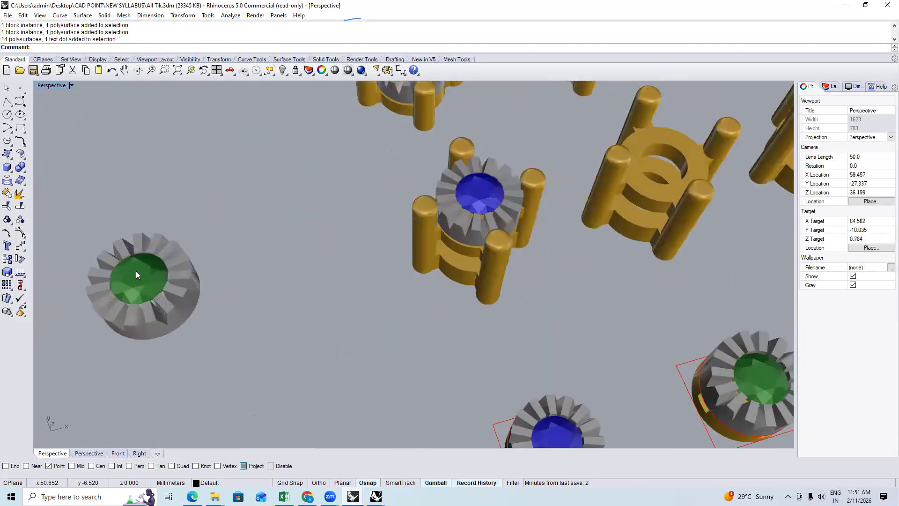
pyautogui.scroll(-5, 202, 201)
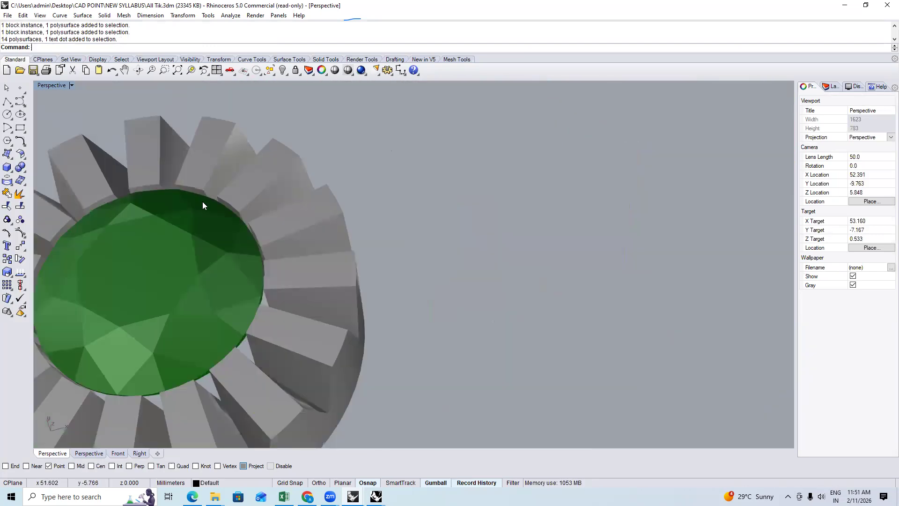
pyautogui.moveTo(217, 211); pyautogui.dragTo(222, 167, button='right')
pyautogui.scroll(-3, 240, 209)
pyautogui.scroll(-3, 238, 133)
pyautogui.scroll(4, 227, 159)
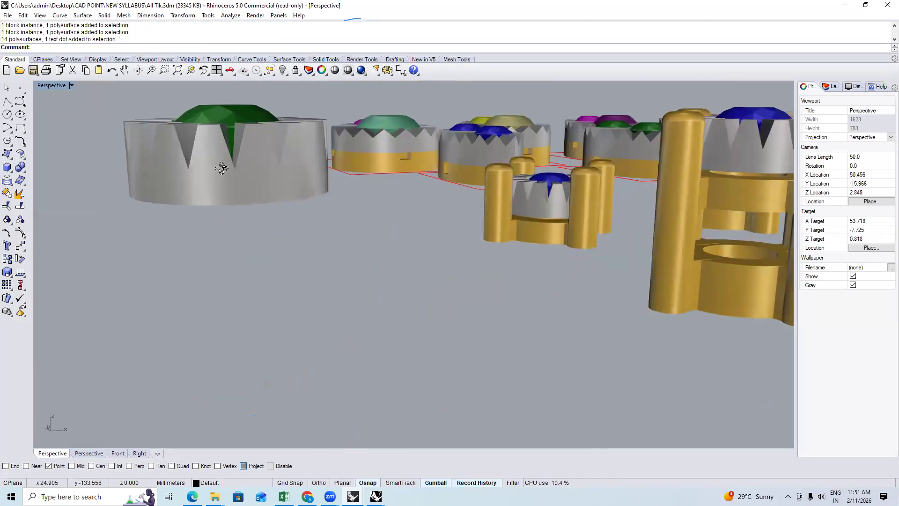
pyautogui.moveTo(221, 168); pyautogui.dragTo(342, 243, button='right')
pyautogui.scroll(-9, 341, 242)
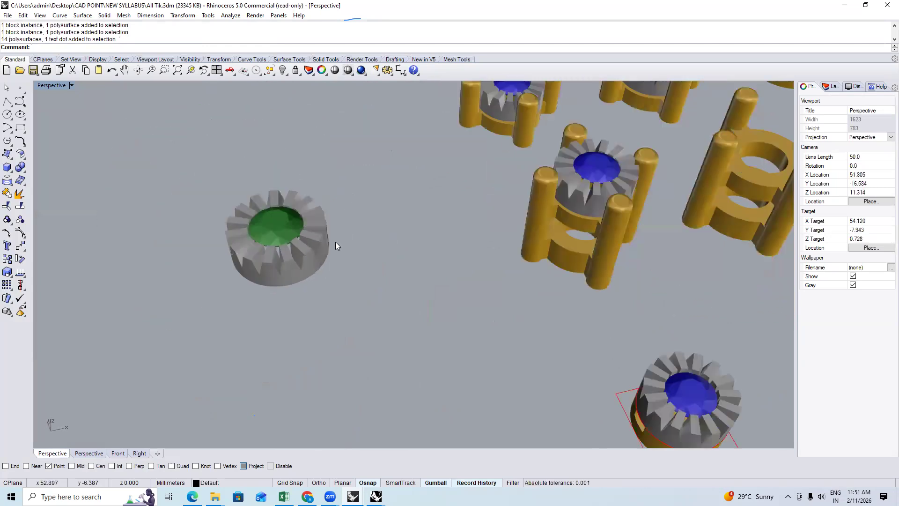
# In the Top view, remove the green stone from the crown's group and move it out beside the crown
pyautogui.hotkey('ctrl', 'F1')
pyautogui.scroll(5, 297, 253)
pyautogui.click(328, 252)
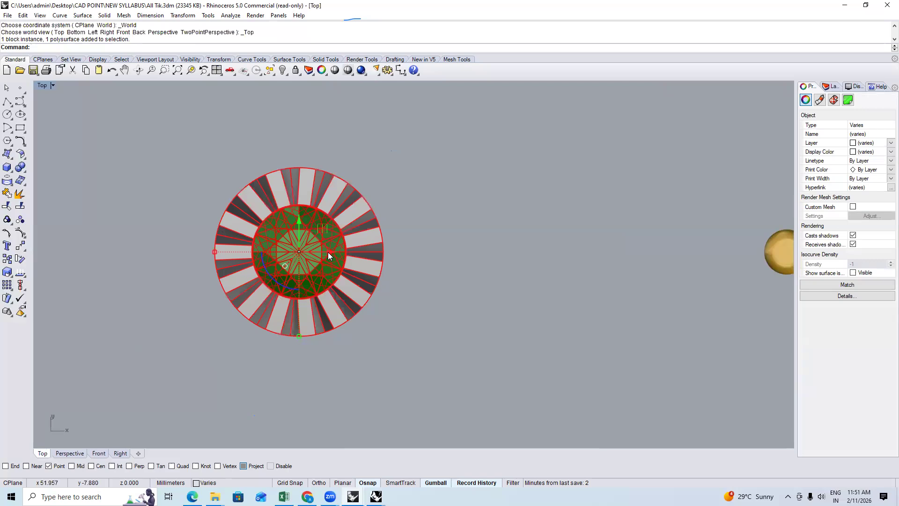
pyautogui.press('Escape')
pyautogui.write('r')
pyautogui.press('Return')
pyautogui.click(299, 254)
pyautogui.scroll(-2, 281, 254)
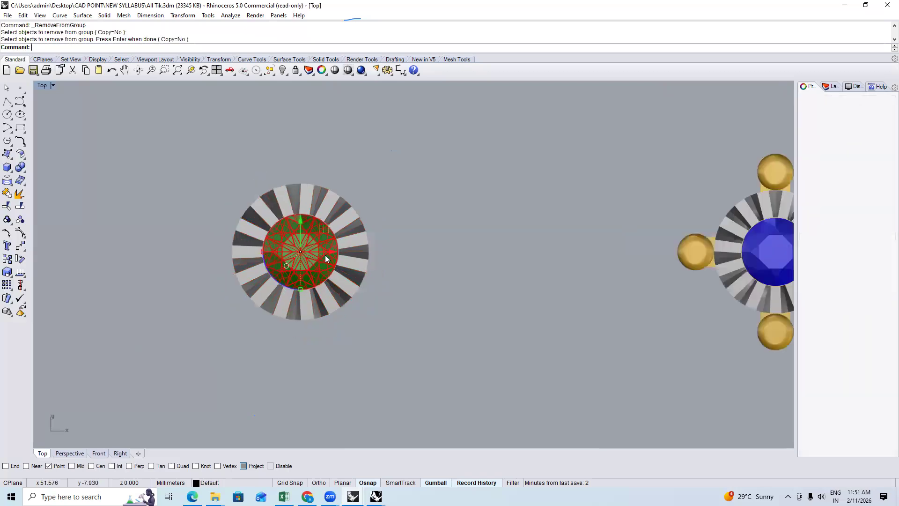
pyautogui.press('Return')
pyautogui.moveTo(178, 252); pyautogui.dragTo(154, 254)
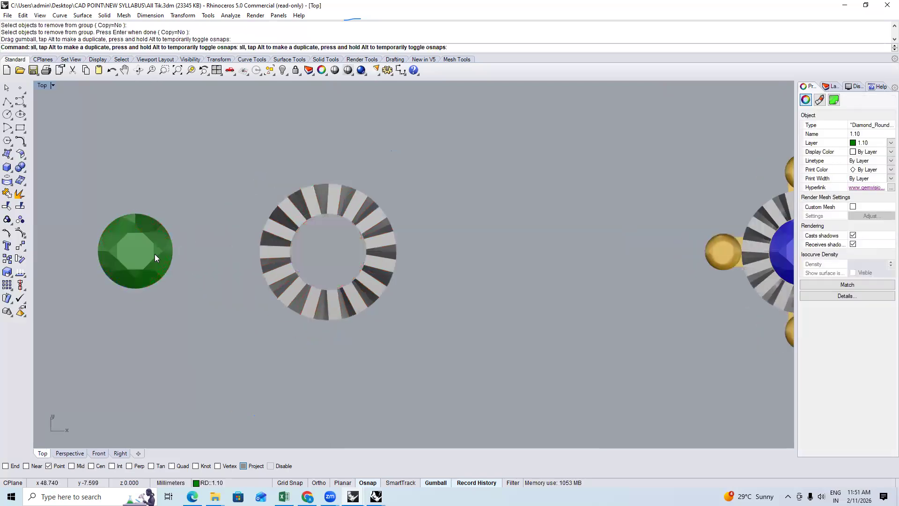
pyautogui.press('Escape')
# Draw a 1.1 mm circle by diameter around the green stone's outline, snapping to its end points only
pyautogui.scroll(3, 154, 254)
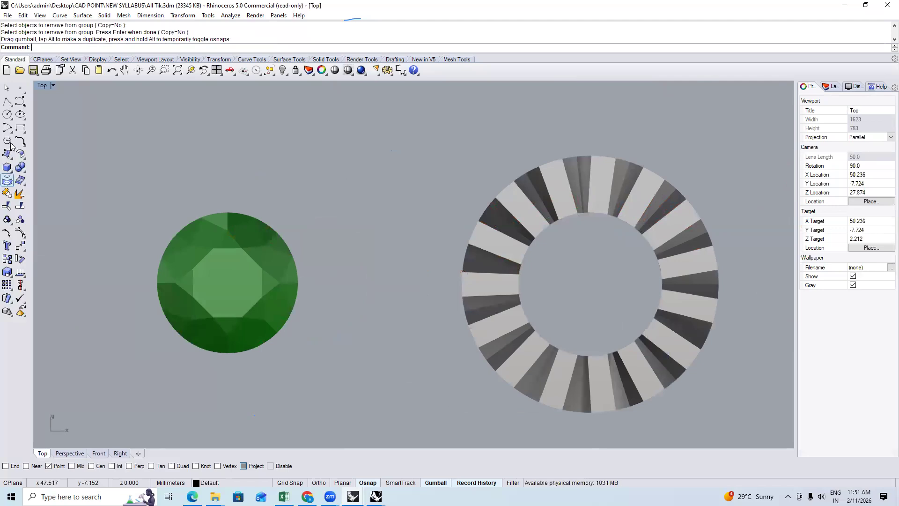
pyautogui.click(11, 116)
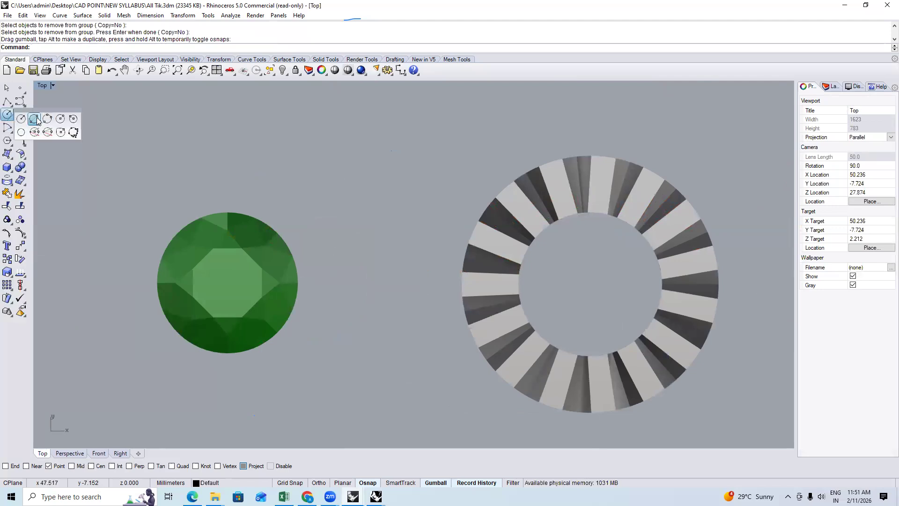
pyautogui.scroll(3, 225, 210)
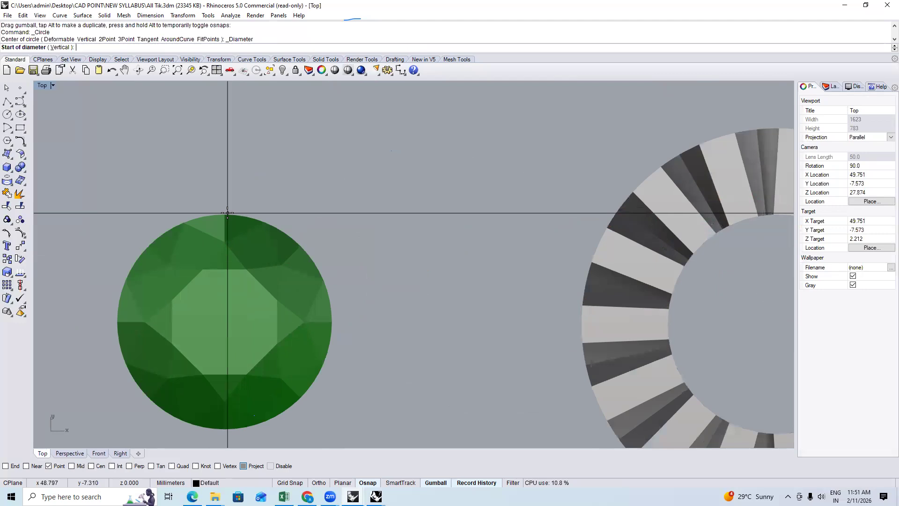
pyautogui.click(6, 465)
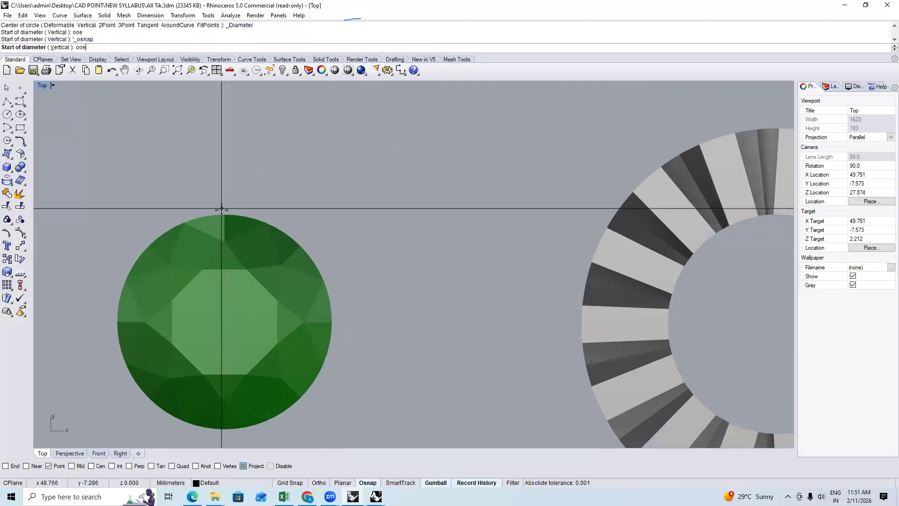
pyautogui.click(49, 465)
pyautogui.click(224, 215)
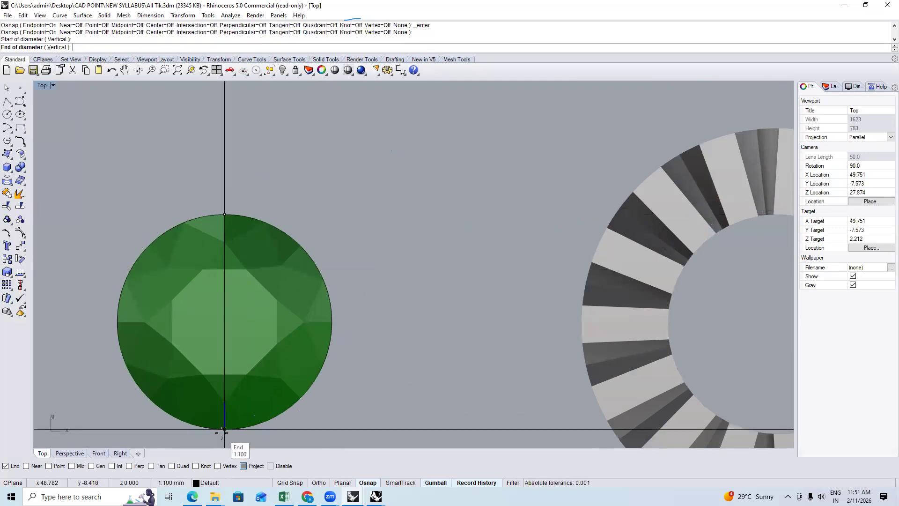
pyautogui.click(224, 429)
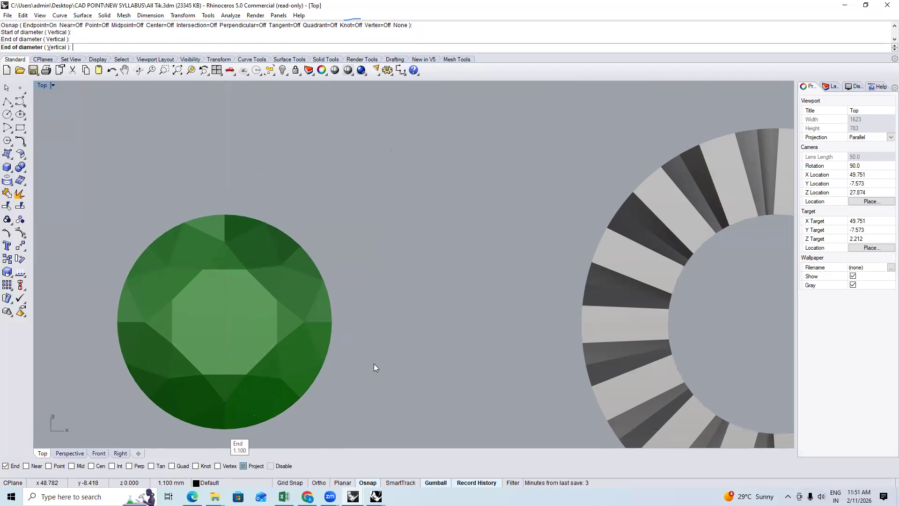
# Offset the circle around the green stone 0.4 mm outward in the Top view
pyautogui.click(334, 315)
pyautogui.scroll(5, 332, 300)
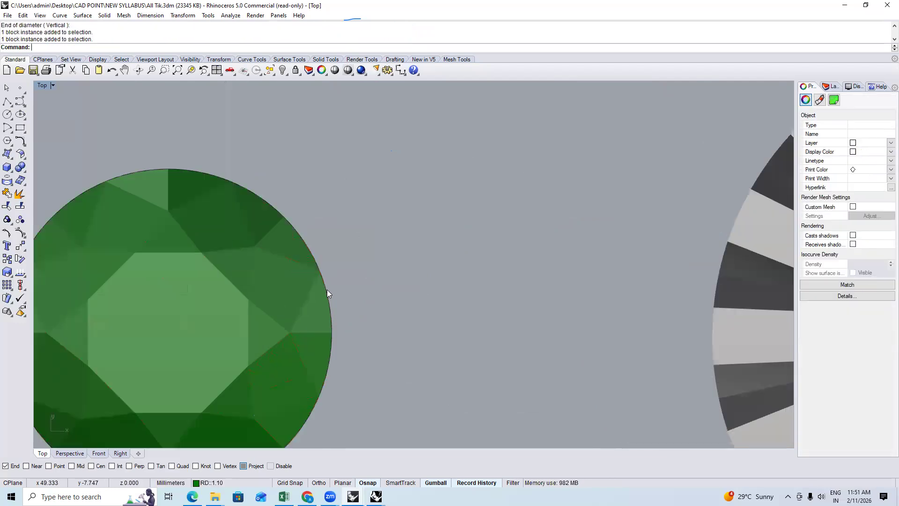
pyautogui.hotkey('ctrl', 'alt', 'w')
pyautogui.write('sv')
pyautogui.press('Return')
pyautogui.scroll(-1, 339, 312)
pyautogui.write('of')
pyautogui.press('Return')
pyautogui.write('.4')
pyautogui.press('Return')
pyautogui.write('.4')
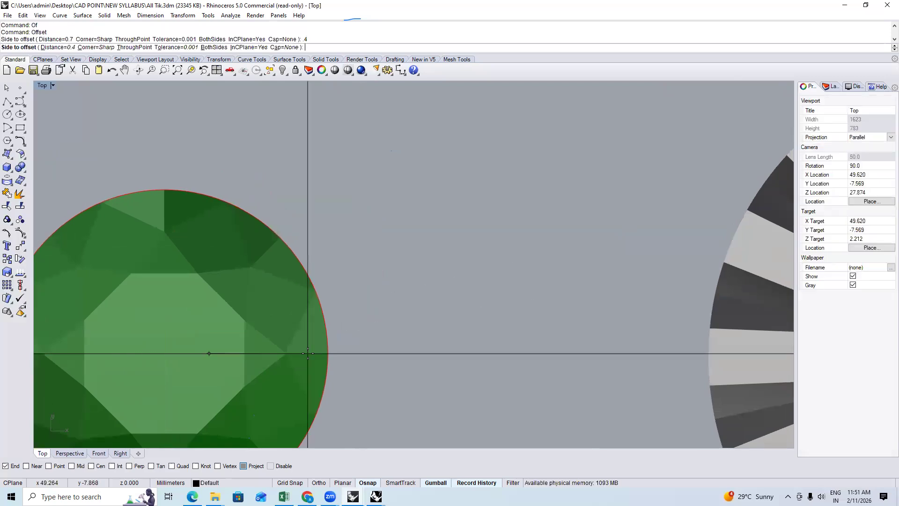
pyautogui.click(430, 275)
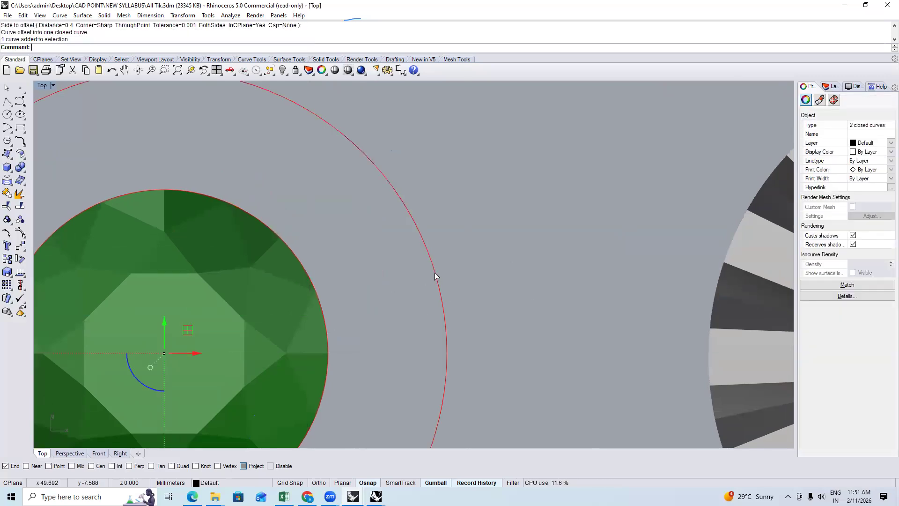
# In the Front view, extrude both circles into a solid ring about 0.67 mm tall and raise it to the green stone's girdle
pyautogui.hotkey('ctrl', 'F2')
pyautogui.write('e')
pyautogui.press('Return')
pyautogui.scroll(-6, 426, 280)
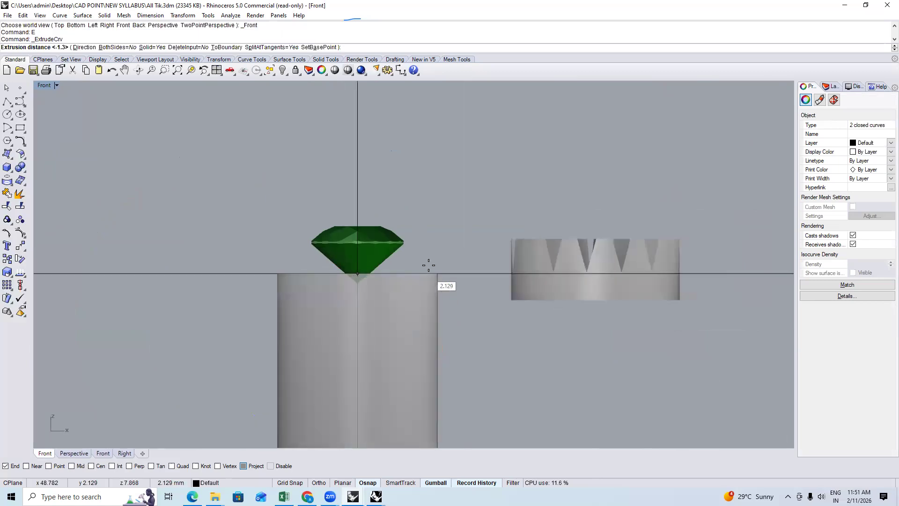
pyautogui.click(423, 324)
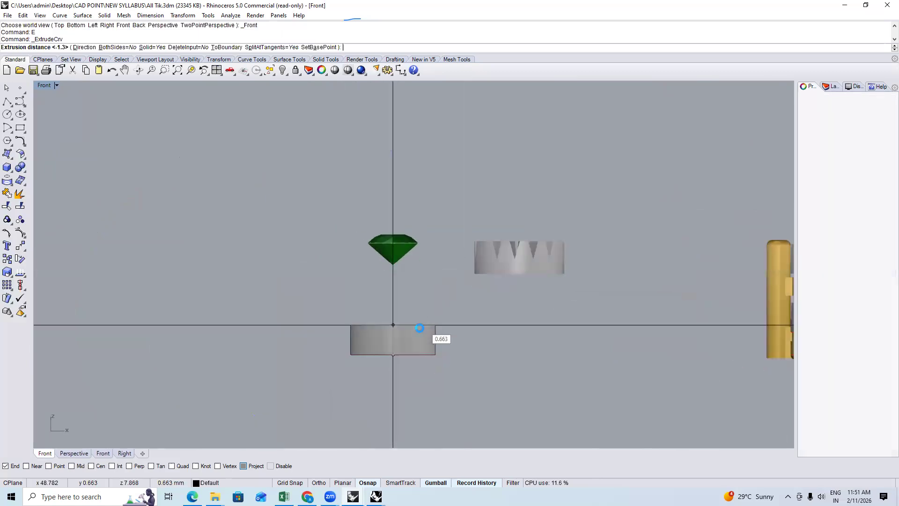
pyautogui.moveTo(394, 324); pyautogui.dragTo(411, 237)
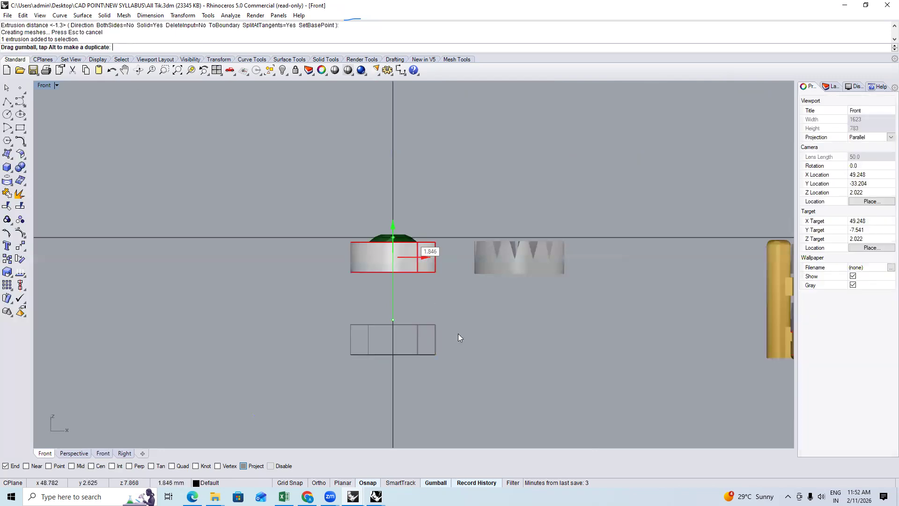
pyautogui.click(512, 230)
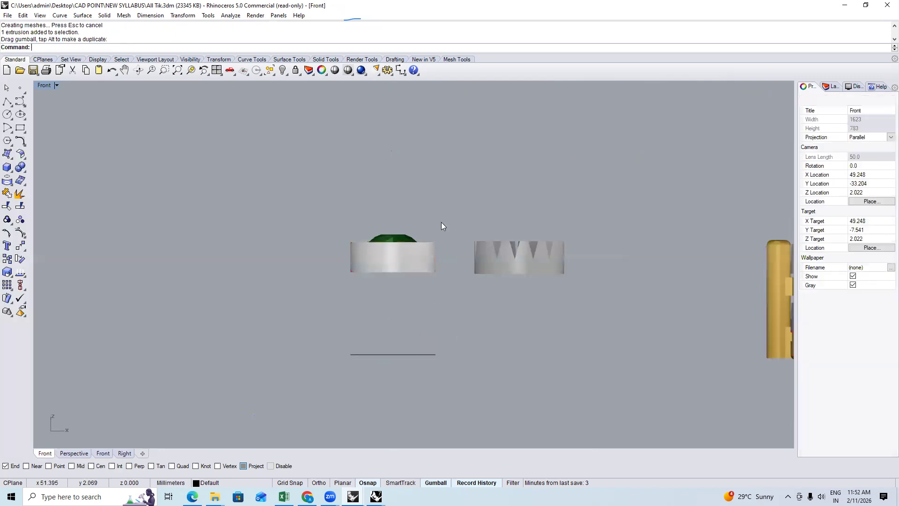
# Draw a steep slanted line in the Front view from above the green stone down into the upper part of the ring
pyautogui.scroll(5, 441, 227)
pyautogui.click(8, 102)
pyautogui.scroll(3, 229, 206)
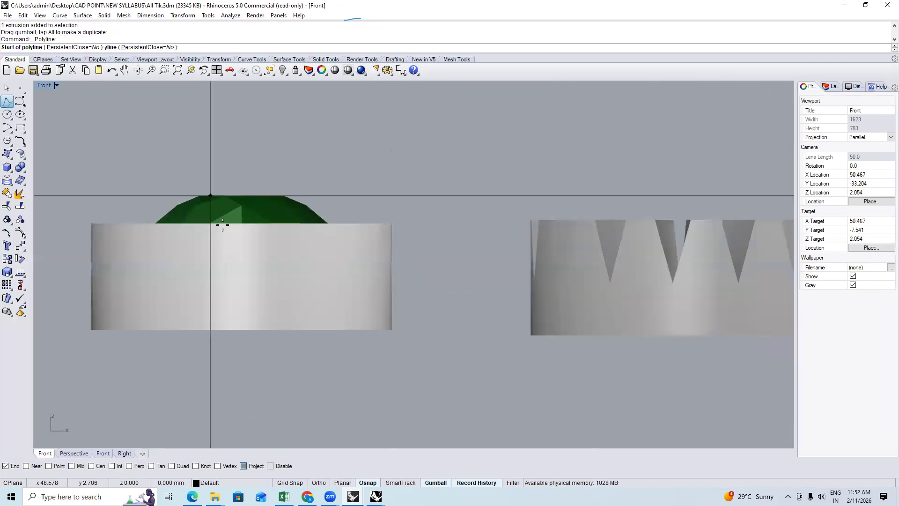
pyautogui.click(209, 194)
pyautogui.click(225, 264)
pyautogui.press('Return')
# Mirror a copy of the slanted line across a vertical plane through its lower end and join both lines into a V
pyautogui.scroll(2, 211, 194)
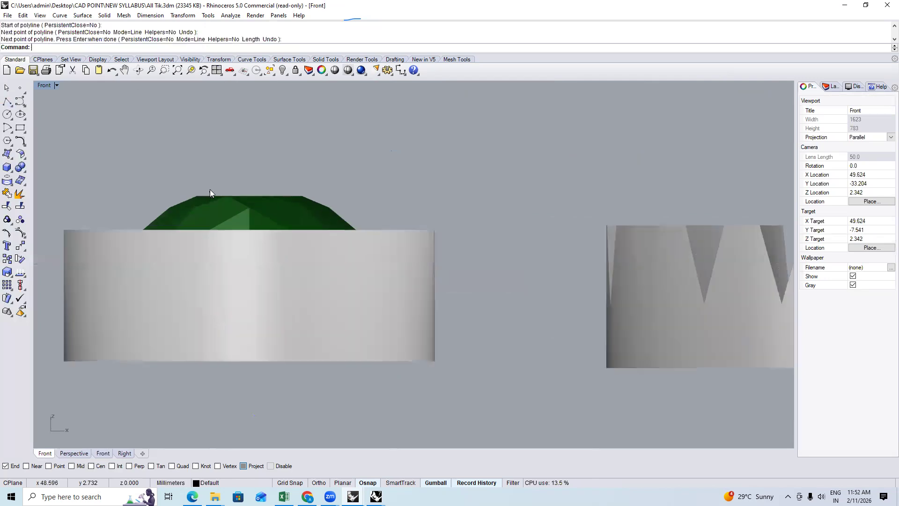
pyautogui.click(216, 215)
pyautogui.scroll(4, 234, 220)
pyautogui.write('MM')
pyautogui.press('Return')
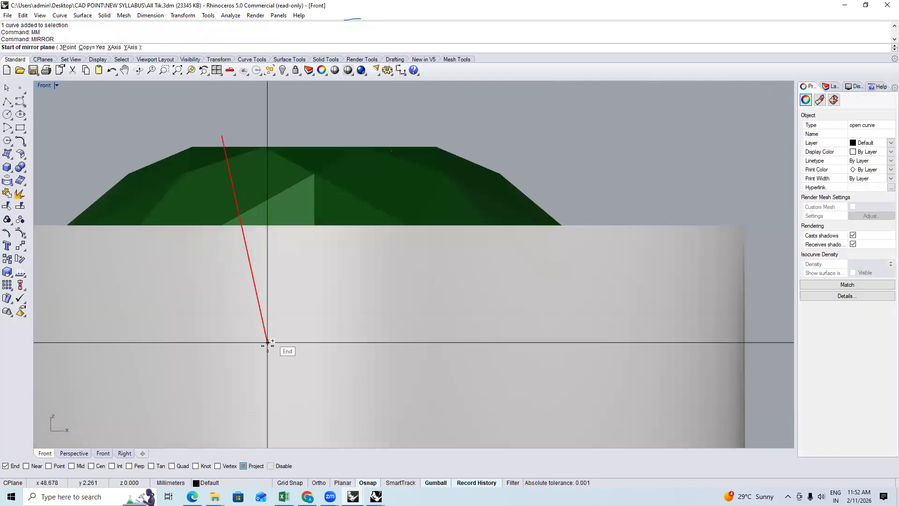
pyautogui.click(268, 342)
pyautogui.keyDown('shift'); pyautogui.click(334, 122); pyautogui.keyUp('shift')
pyautogui.keyDown('shift'); pyautogui.moveTo(334, 123); pyautogui.dragTo(301, 143); pyautogui.keyUp('shift')
pyautogui.hotkey('ctrl', 'j')
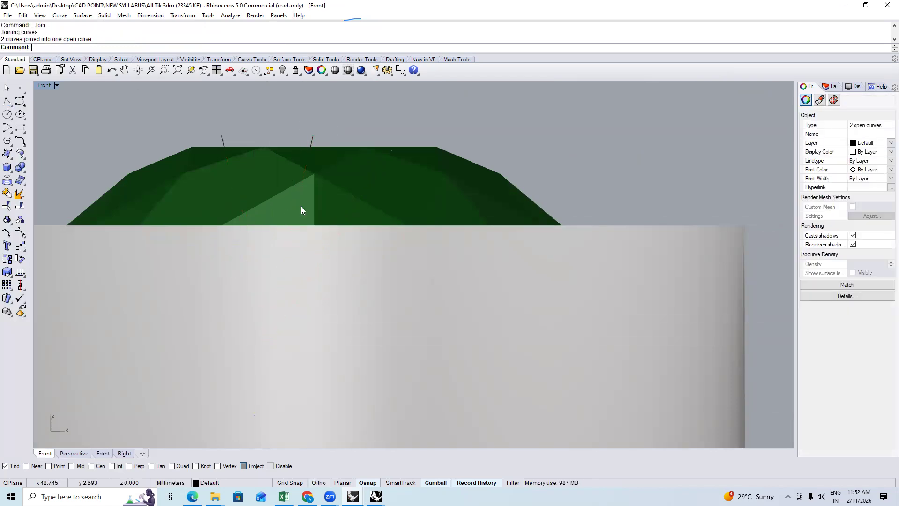
# Extrude the V profile in the Top view into a long straight cutter beyond the ring
pyautogui.hotkey('ctrl', 'F1')
pyautogui.write('e')
pyautogui.press('Return')
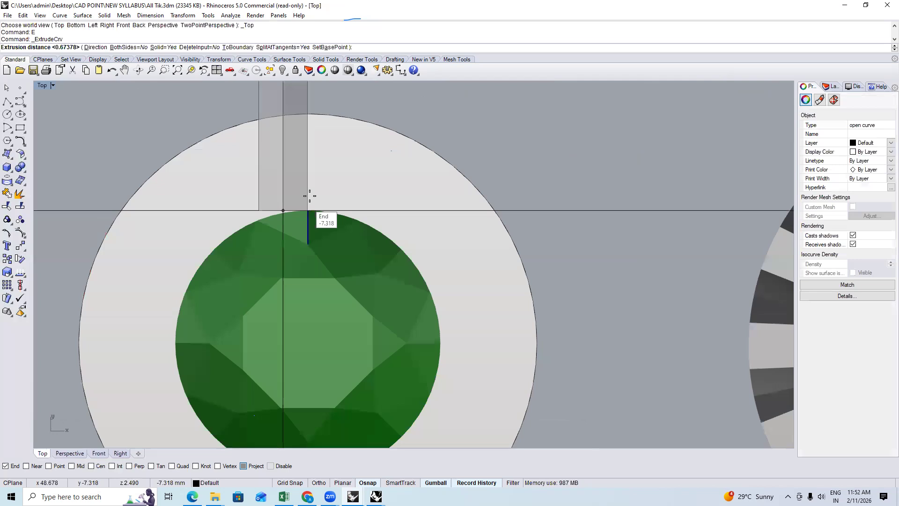
pyautogui.scroll(-8, 311, 199)
pyautogui.press('Return')
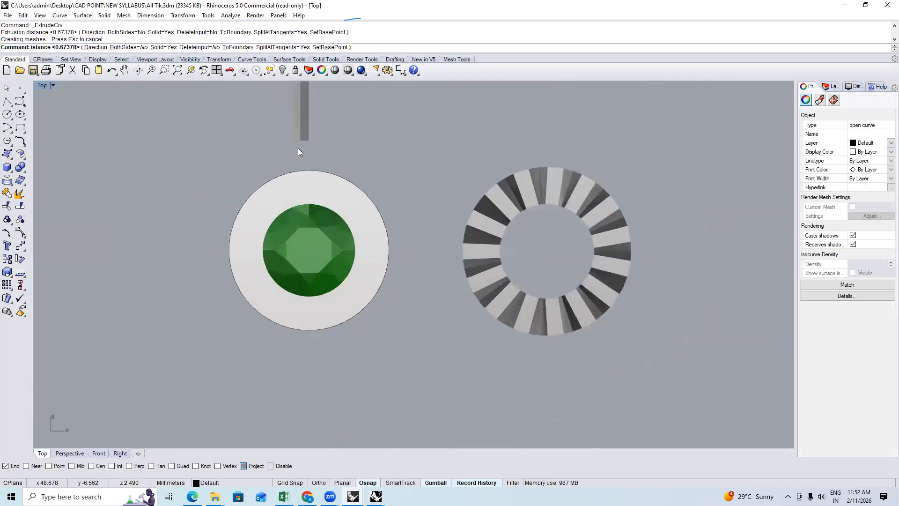
pyautogui.scroll(3, 302, 148)
pyautogui.scroll(-5, 305, 111)
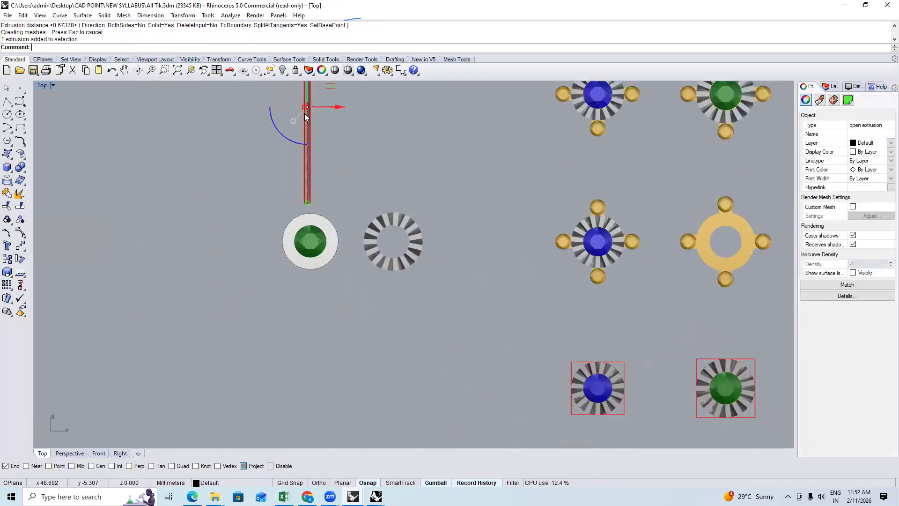
# Move the V-shaped cutter onto the ring, centred on the stone, and shorten it to reach from the stone's edge past the ring's rim
pyautogui.moveTo(307, 103); pyautogui.dragTo(307, 260)
pyautogui.scroll(6, 302, 352)
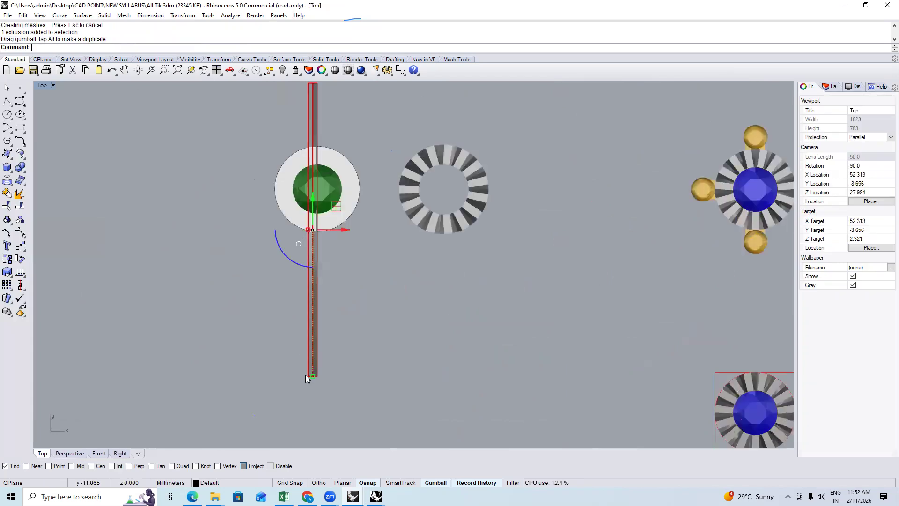
pyautogui.moveTo(316, 379); pyautogui.dragTo(322, 238)
pyautogui.scroll(4, 322, 202)
pyautogui.moveTo(321, 199); pyautogui.dragTo(363, 202)
pyautogui.moveTo(345, 295); pyautogui.dragTo(343, 236)
pyautogui.scroll(-2, 332, 211)
pyautogui.scroll(4, 332, 211)
# Polar-array the V-shaped cutter as 15 items over 360 degrees around the stone's centre, using the Point snap
pyautogui.click(335, 210)
pyautogui.write('AP')
pyautogui.press('Return')
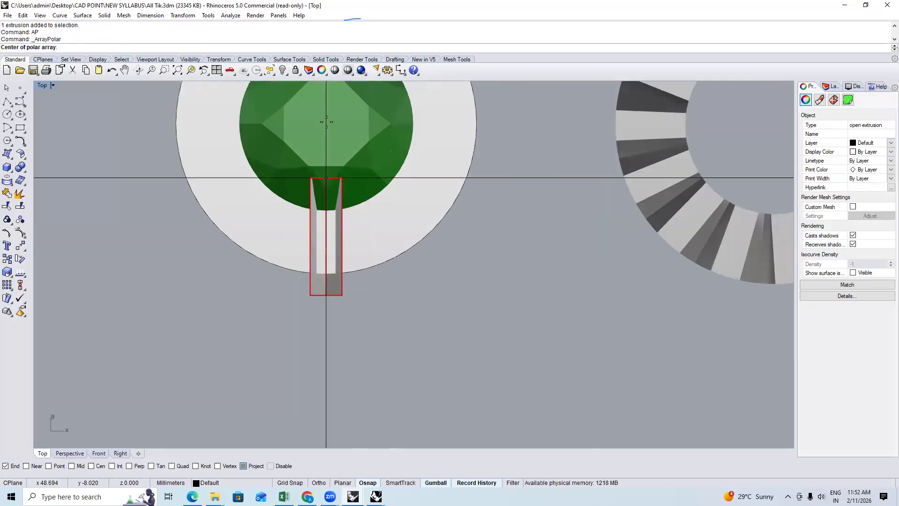
pyautogui.moveTo(326, 123); pyautogui.dragTo(323, 160, button='right')
pyautogui.press('F4')
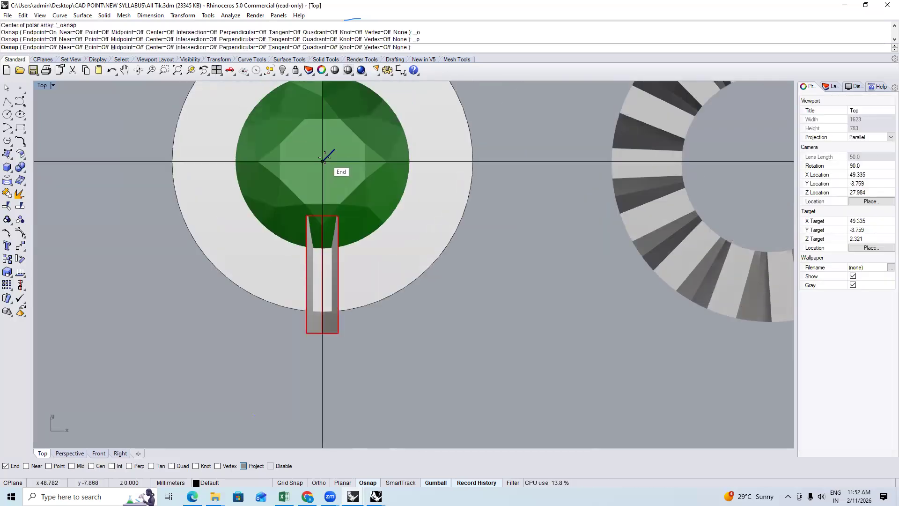
pyautogui.click(323, 160)
pyautogui.scroll(-4, 328, 184)
pyautogui.write('1')
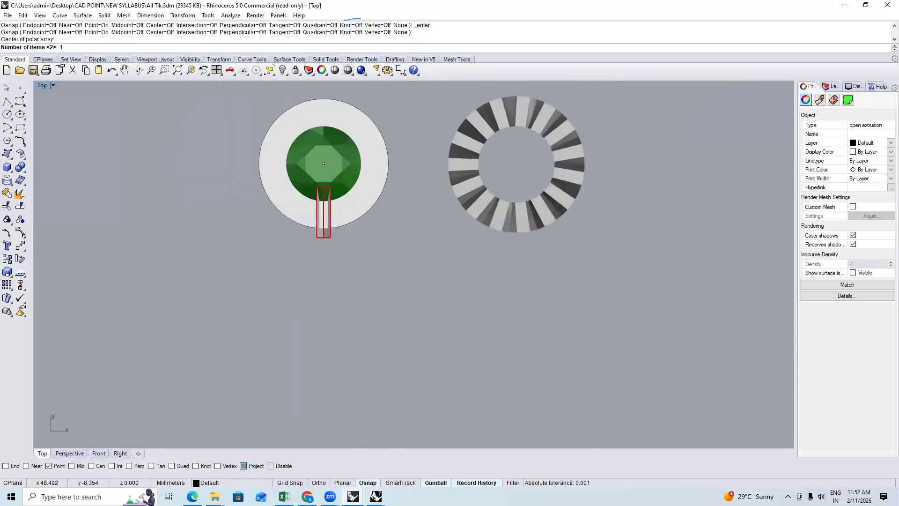
pyautogui.write('5')
pyautogui.press('Return')
pyautogui.press('Return')
pyautogui.press('Return')
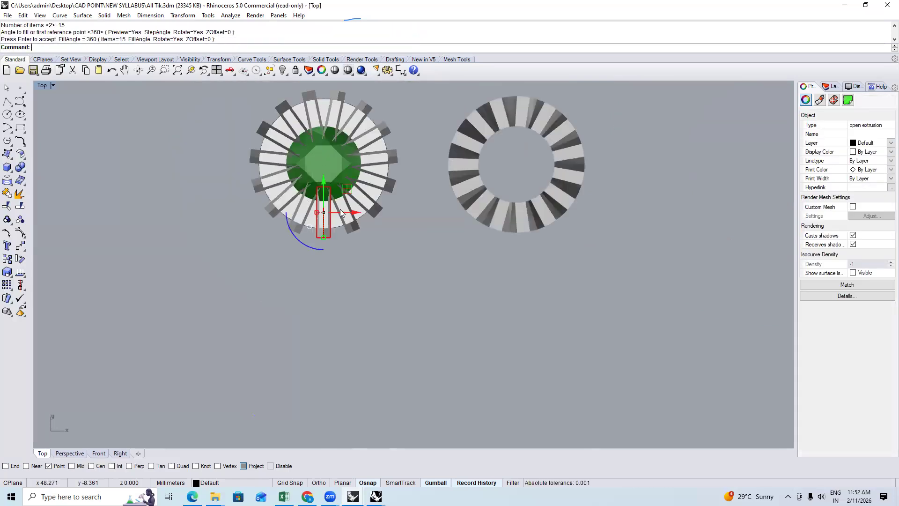
pyautogui.press('Escape')
pyautogui.scroll(3, 321, 220)
pyautogui.scroll(3, 257, 253)
pyautogui.click(269, 256)
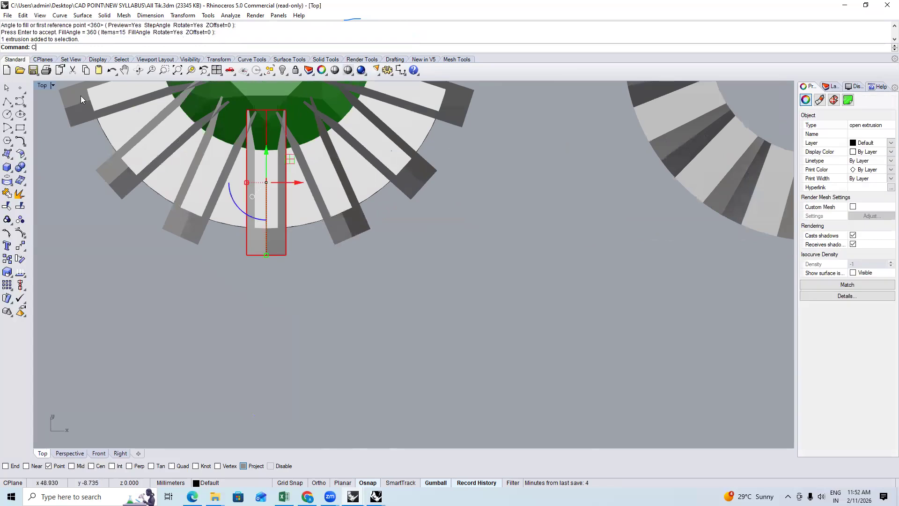
pyautogui.write('ca')
pyautogui.press('Return')
pyautogui.click(86, 48)
pyautogui.click(86, 48)
pyautogui.press('Return')
pyautogui.press('Return')
pyautogui.hotkey('ctrl', 'z')
# Apply a CPlane bounding-box cage to the original cutter with 2 control points in each of X, Y and Z, editing globally
pyautogui.click(270, 250)
pyautogui.write('ca')
pyautogui.press('Return')
pyautogui.write('c')
pyautogui.click(89, 48)
pyautogui.click(89, 48)
pyautogui.click(60, 47)
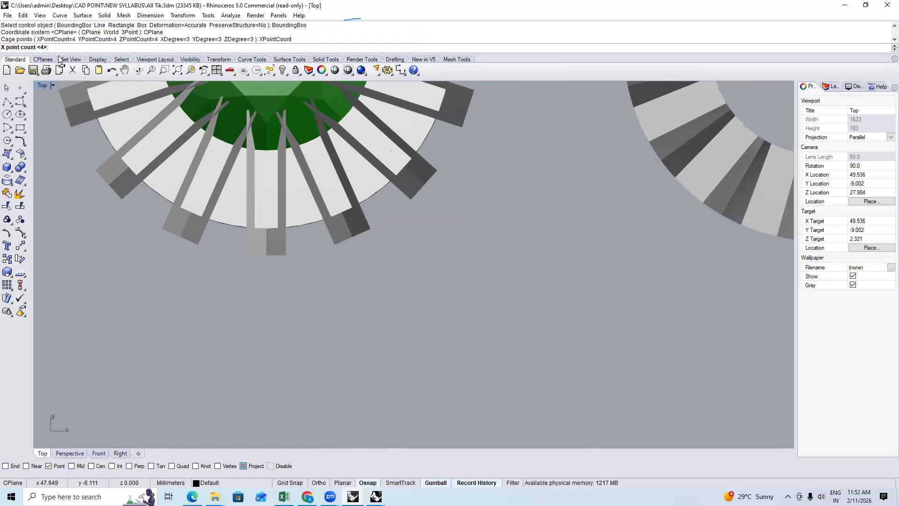
pyautogui.write('2')
pyautogui.press('Return')
pyautogui.click(98, 47)
pyautogui.write('2')
pyautogui.press('Return')
pyautogui.click(136, 47)
pyautogui.write('2')
pyautogui.press('Return')
pyautogui.press('Return')
pyautogui.press('Return')
# Reshape the cutter with its cage points so it tapers from a narrow end at the stone to a wider outer end
pyautogui.moveTo(277, 149); pyautogui.dragTo(272, 216, button='right')
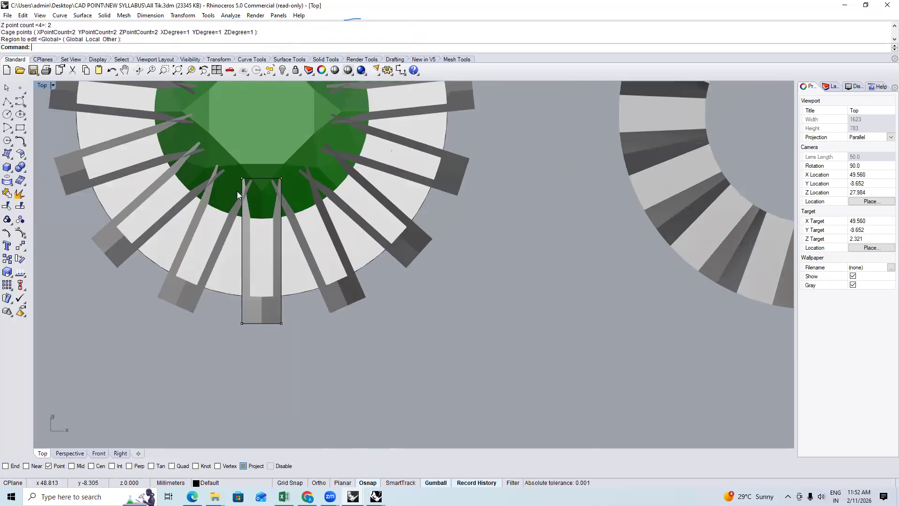
pyautogui.hotkey('ctrl', 'alt', 'w')
pyautogui.scroll(5, 236, 183)
pyautogui.moveTo(321, 168); pyautogui.dragTo(347, 158)
pyautogui.scroll(-8, 315, 281)
pyautogui.moveTo(375, 332); pyautogui.dragTo(344, 288)
pyautogui.write('ShadedViewport')
pyautogui.press('Return')
# Split the ring with all the V-shaped cutters, hide the cutters and cut-away pieces, and check the fluted crown in the Top view
pyautogui.click(382, 227)
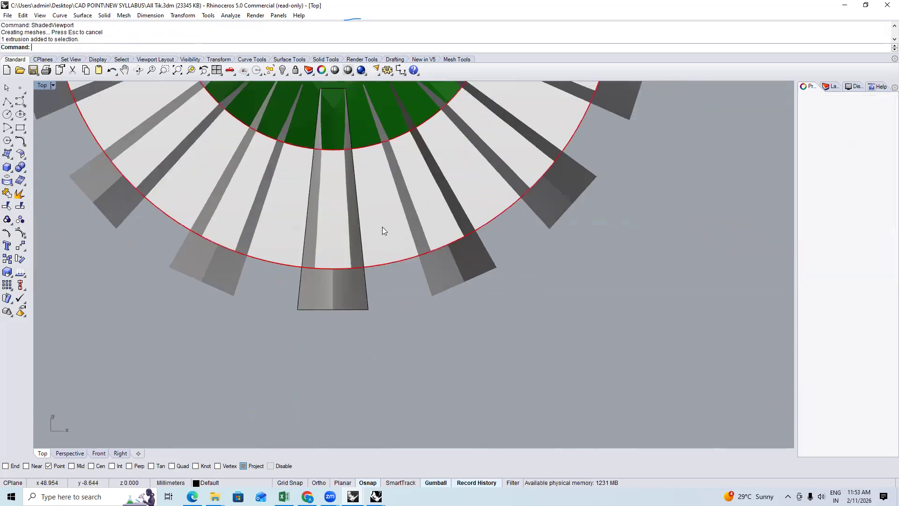
pyautogui.hotkey('ctrl', 'F2')
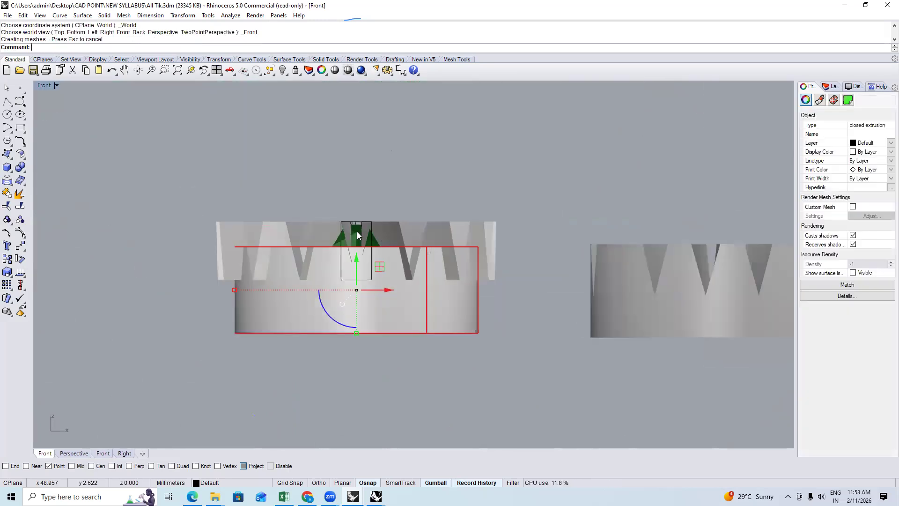
pyautogui.write('bs')
pyautogui.press('Return')
pyautogui.moveTo(160, 176); pyautogui.dragTo(524, 306)
pyautogui.press('Return')
pyautogui.moveTo(175, 172); pyautogui.dragTo(555, 298)
pyautogui.hotkey('ctrl', 'h')
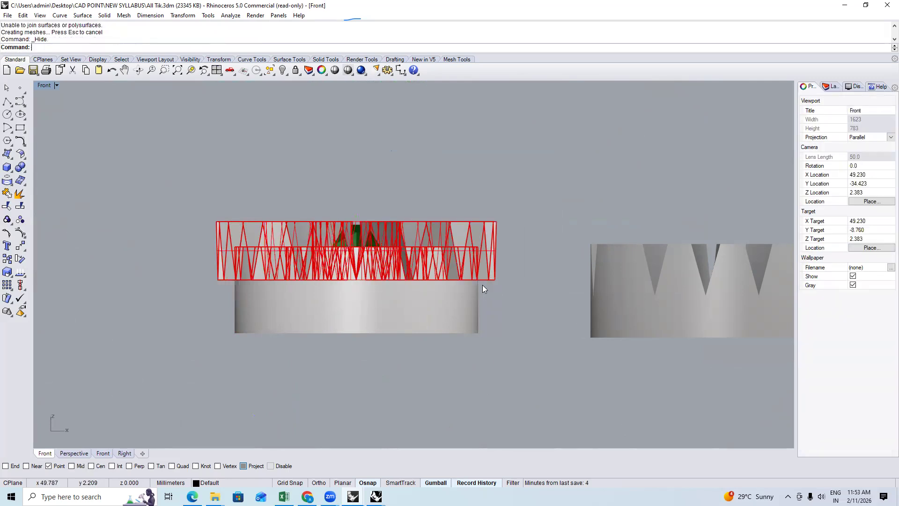
pyautogui.hotkey('ctrl', 'F1')
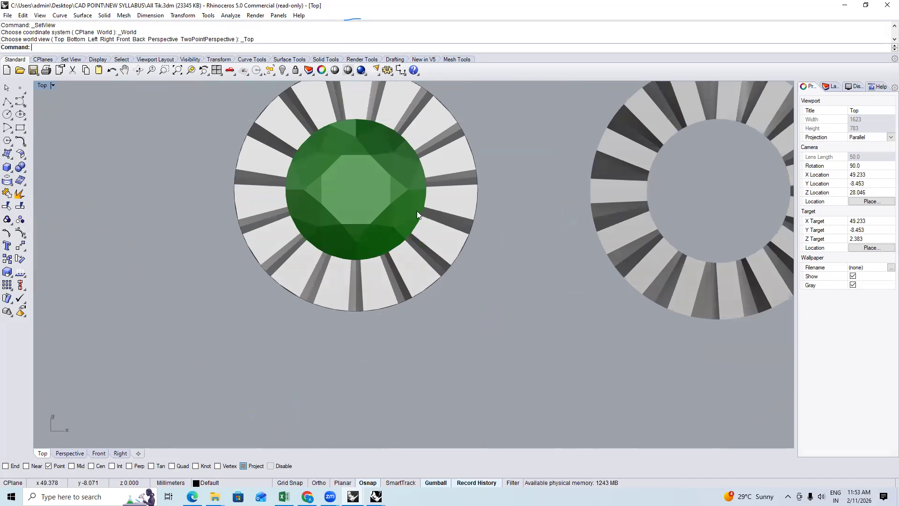
pyautogui.scroll(-4, 408, 229)
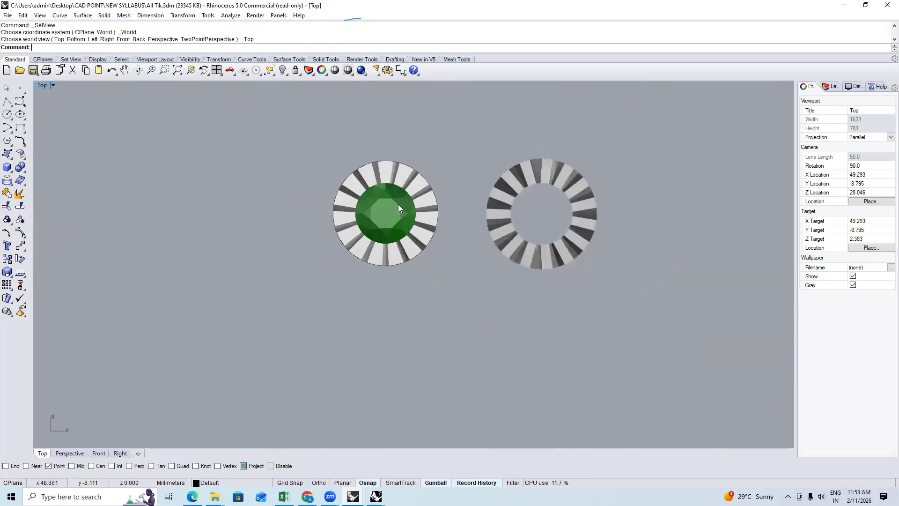
pyautogui.click(405, 213)
pyautogui.click(390, 389)
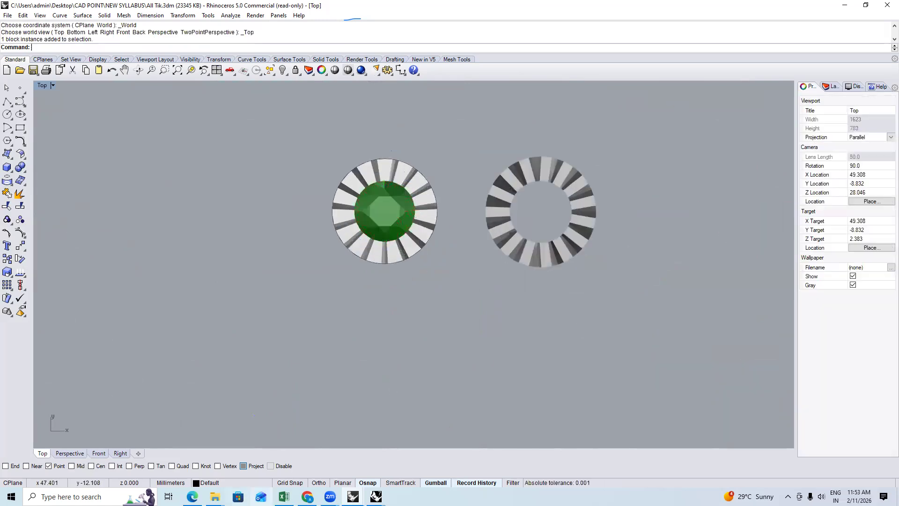
# Switch to Excel and look at the stone weight table on the DIA-WEIGHT sheet
pyautogui.click(284, 497)
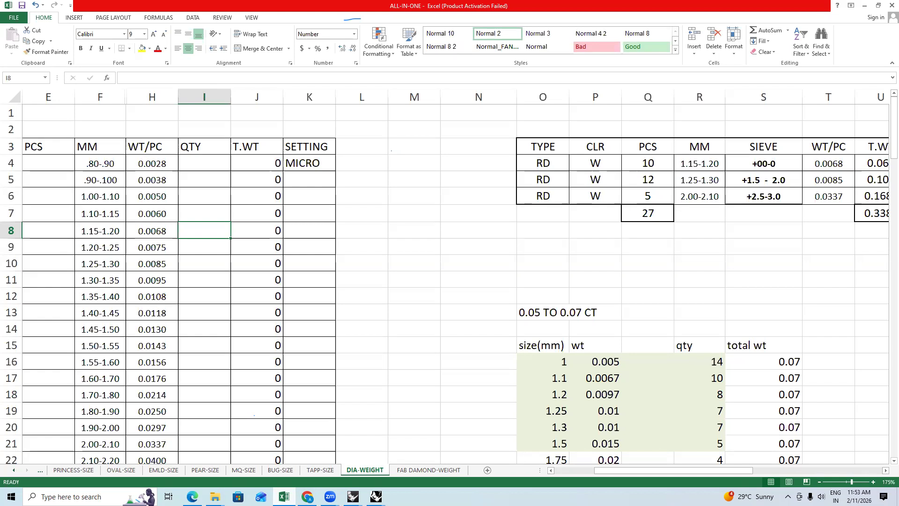
pyautogui.click(414, 296)
pyautogui.click(867, 9)
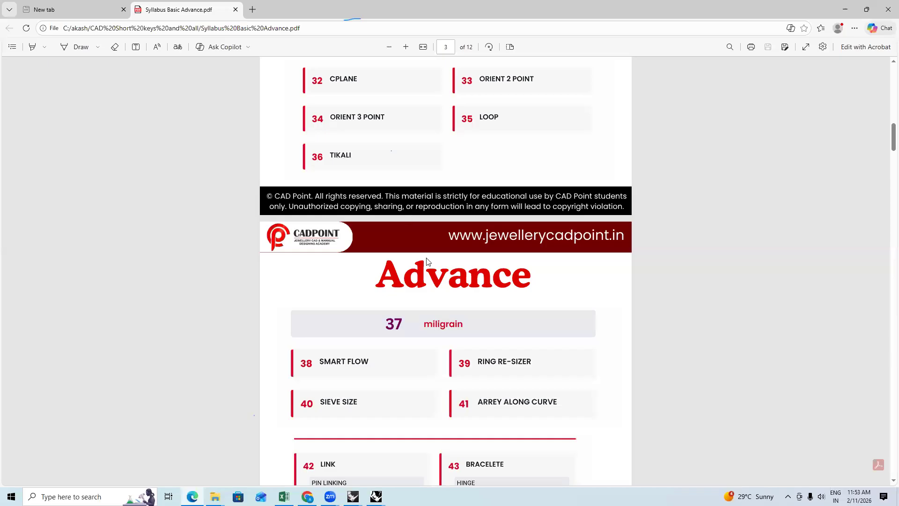
# Switch to Syllabus Basic Advance.pdf in the browser and read the Advance topics that follow Tikali
pyautogui.click(192, 496)
pyautogui.scroll(-1, 501, 334)
pyautogui.scroll(-2, 385, 373)
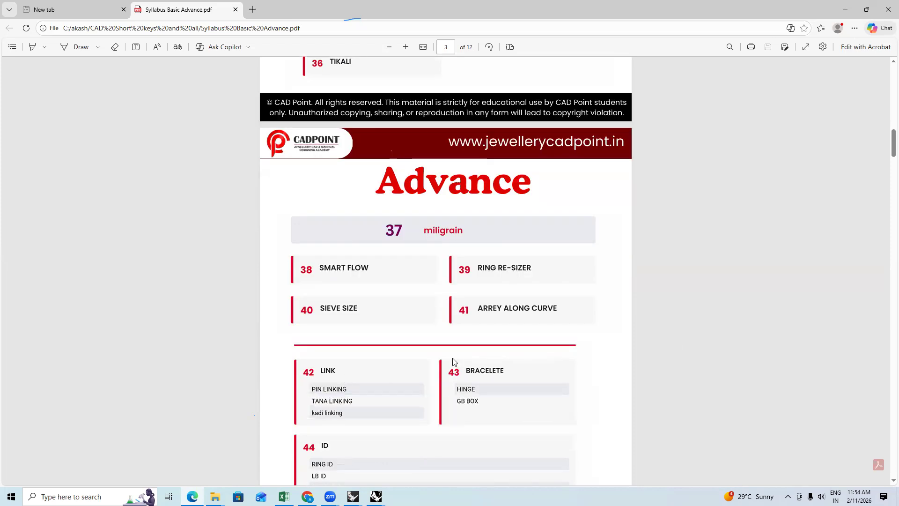
pyautogui.scroll(-2, 453, 363)
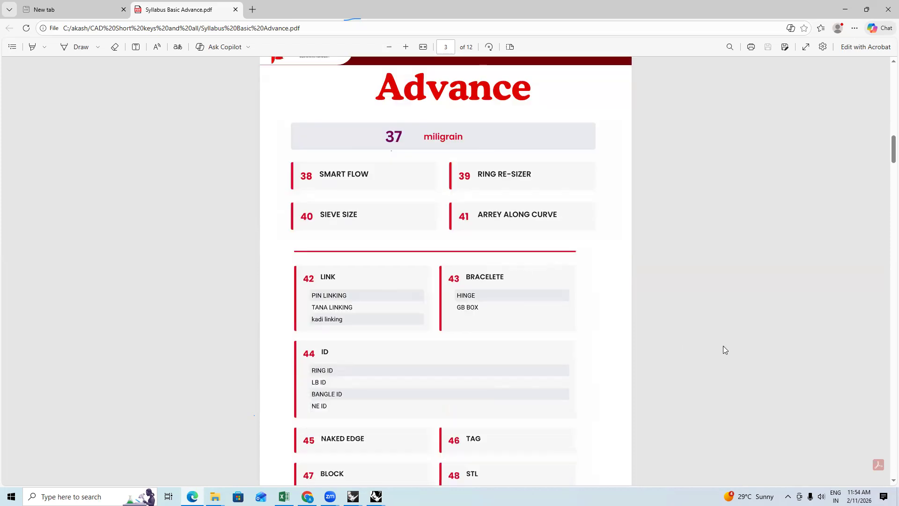
pyautogui.click(832, 14)
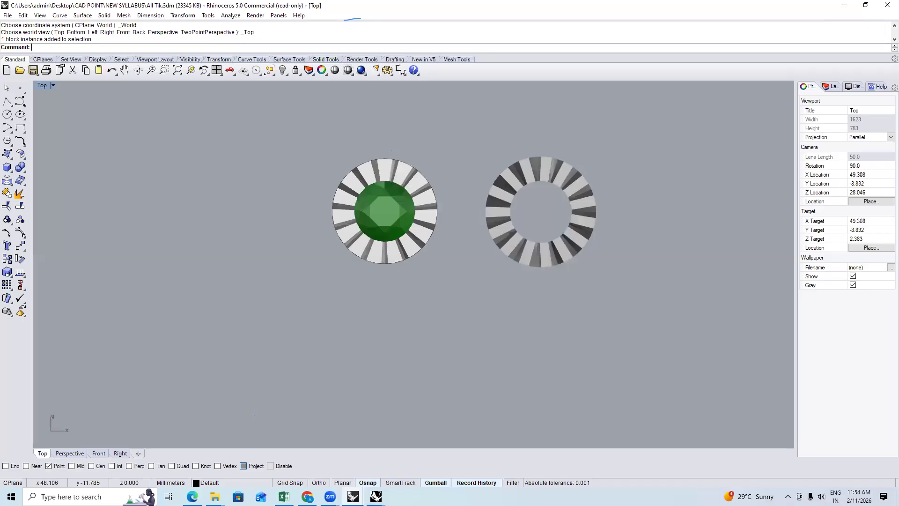
# Switch to the desktop and launch Matrix
pyautogui.scroll(3, 264, 274)
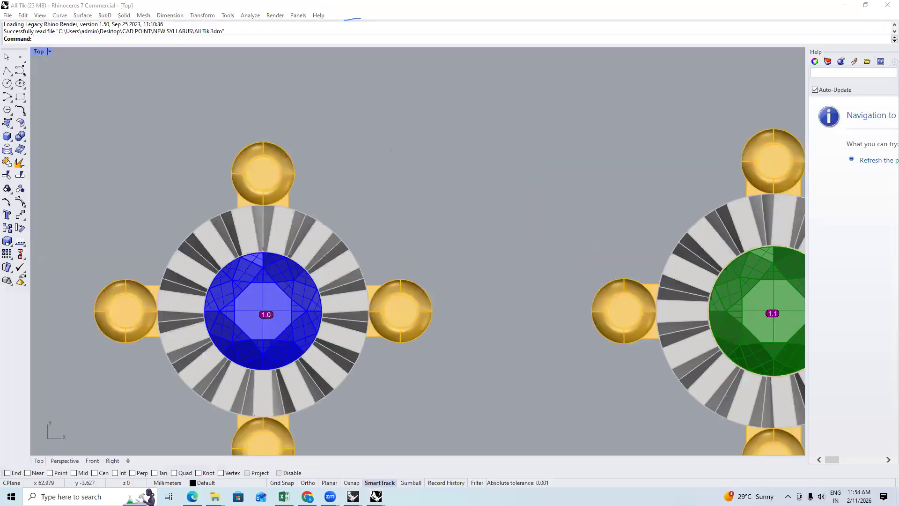
pyautogui.press('super+d')
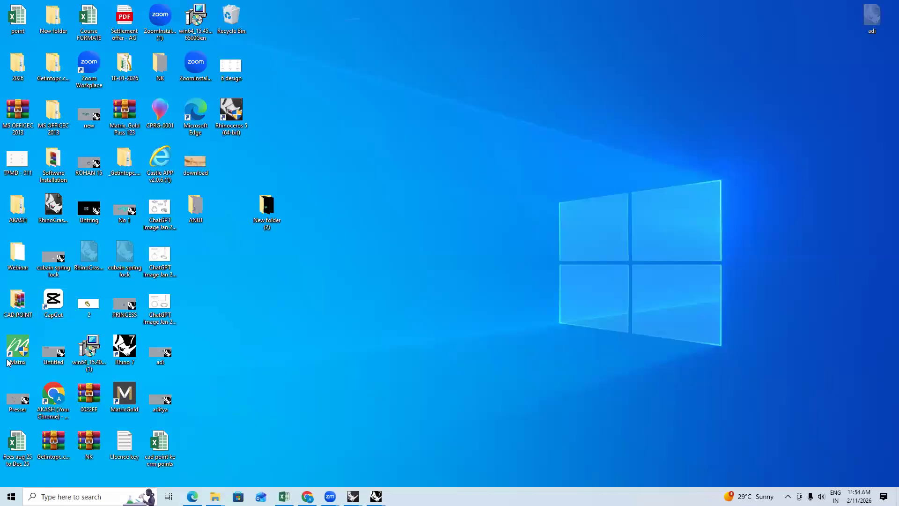
pyautogui.click(14, 348)
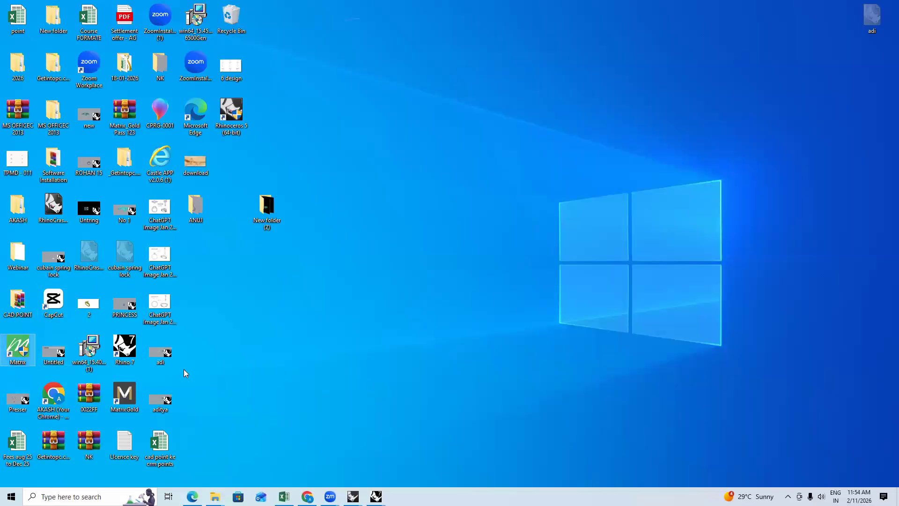
pyautogui.click(395, 318)
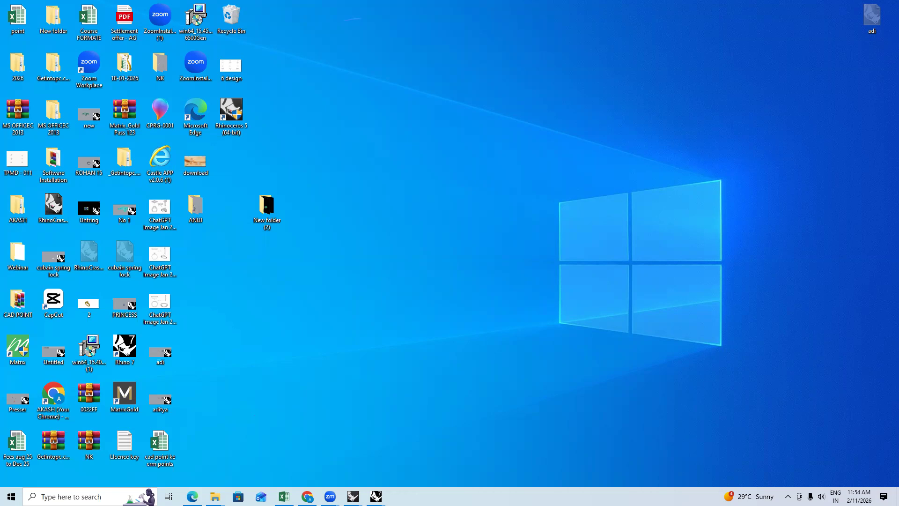
pyautogui.moveTo(377, 496)
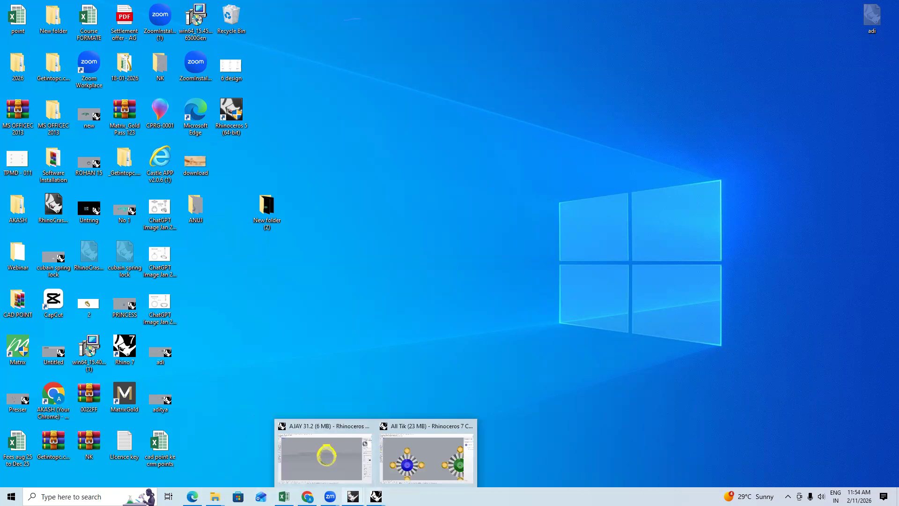
# Switch to Syllabus Basic Advance.pdf, look back at the Tikali entry above the Advance topics, and minimise the document
pyautogui.moveTo(284, 496)
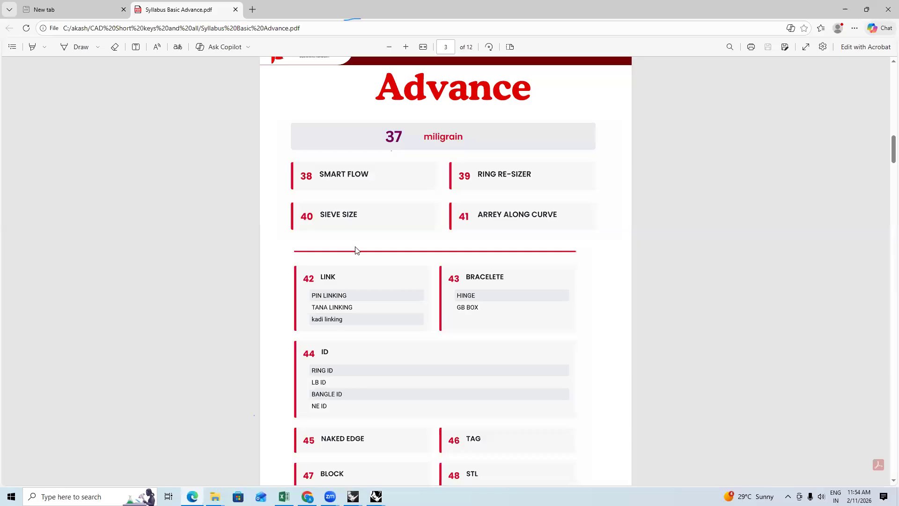
pyautogui.scroll(4, 360, 197)
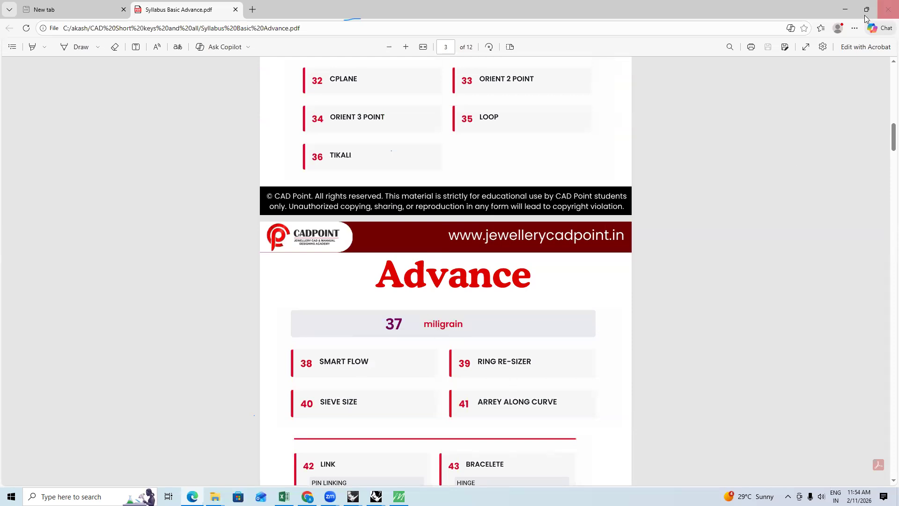
pyautogui.click(842, 8)
pyautogui.click(516, 279)
# Switch to the Untitled Rhinoceros 5 file and delete the ring model and the flat tapered strip in the Top view
pyautogui.moveTo(353, 496)
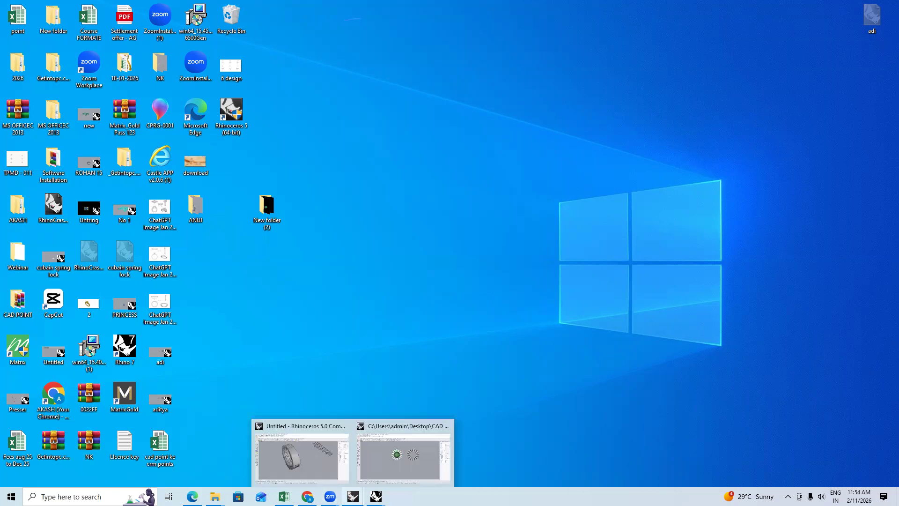
pyautogui.click(334, 445)
pyautogui.click(475, 235)
pyautogui.hotkey('ctrl', 'F1')
pyautogui.scroll(-5, 456, 241)
pyautogui.moveTo(456, 241); pyautogui.dragTo(400, 283)
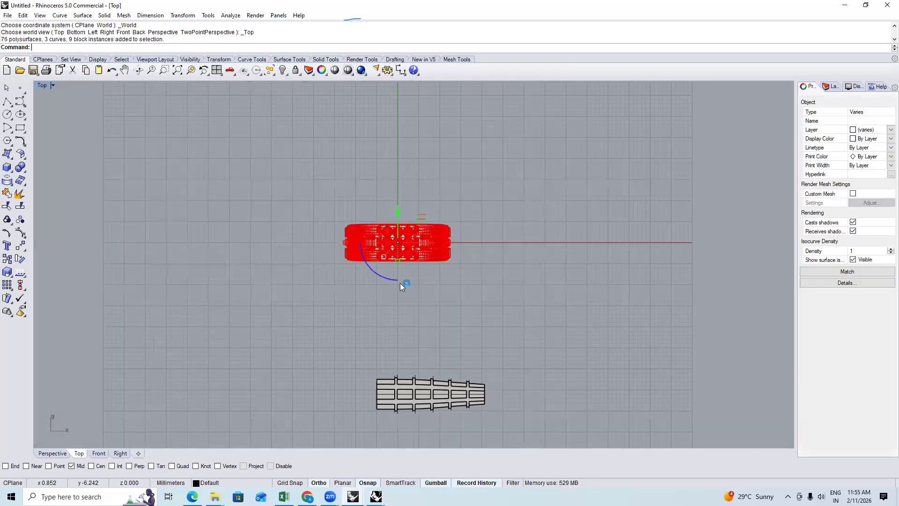
pyautogui.click(541, 217)
pyautogui.press('Delete')
pyautogui.moveTo(522, 350); pyautogui.dragTo(316, 447)
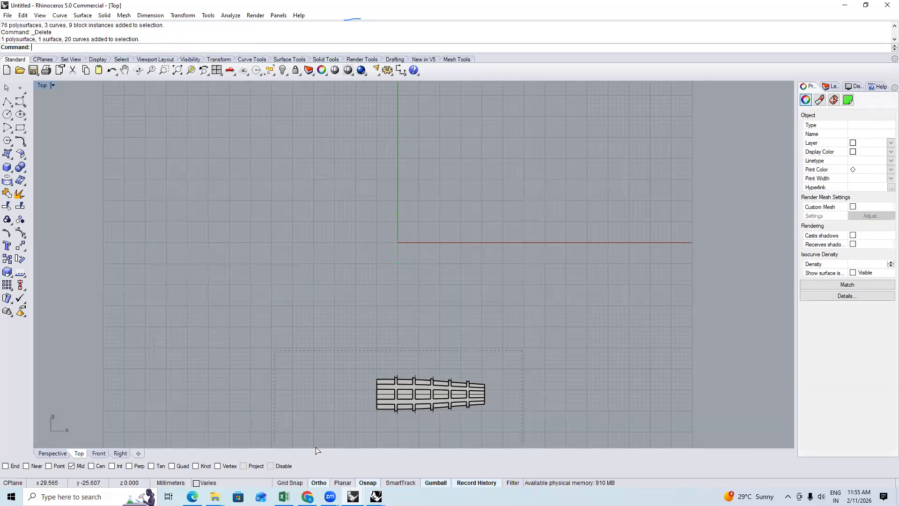
pyautogui.press('Delete')
# Switch to Syllabus Basic Advance.pdf, read the Advance topics from 37 Miligrain through 58 Top View Images, and minimise the document
pyautogui.click(284, 497)
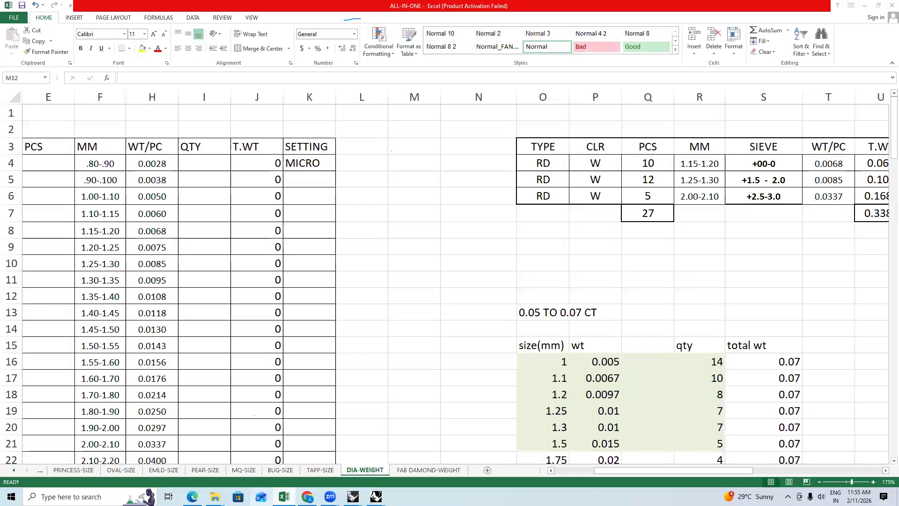
pyautogui.hotkey('alt', 'Tab')
pyautogui.hotkey('alt', 'Tab')
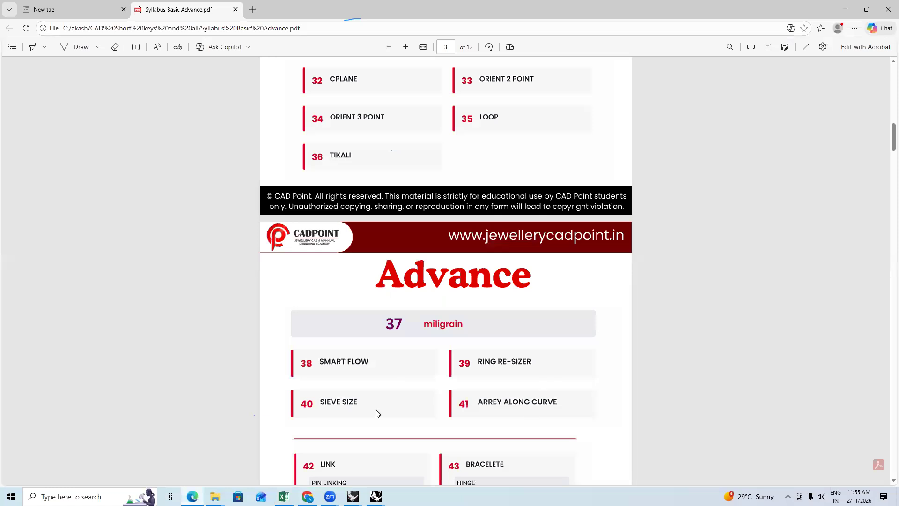
pyautogui.scroll(-2, 359, 396)
pyautogui.scroll(-1, 364, 382)
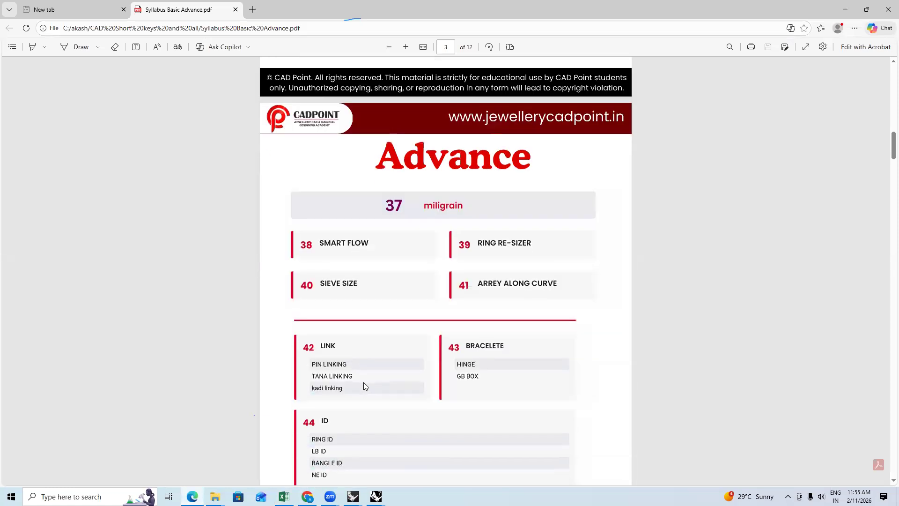
pyautogui.scroll(-5, 364, 382)
pyautogui.scroll(-1, 344, 391)
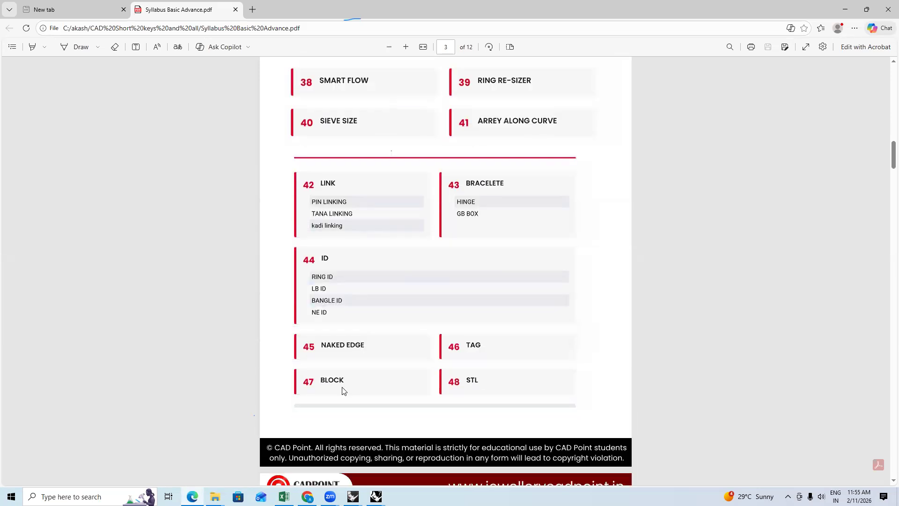
pyautogui.scroll(-1, 343, 391)
pyautogui.scroll(-8, 343, 391)
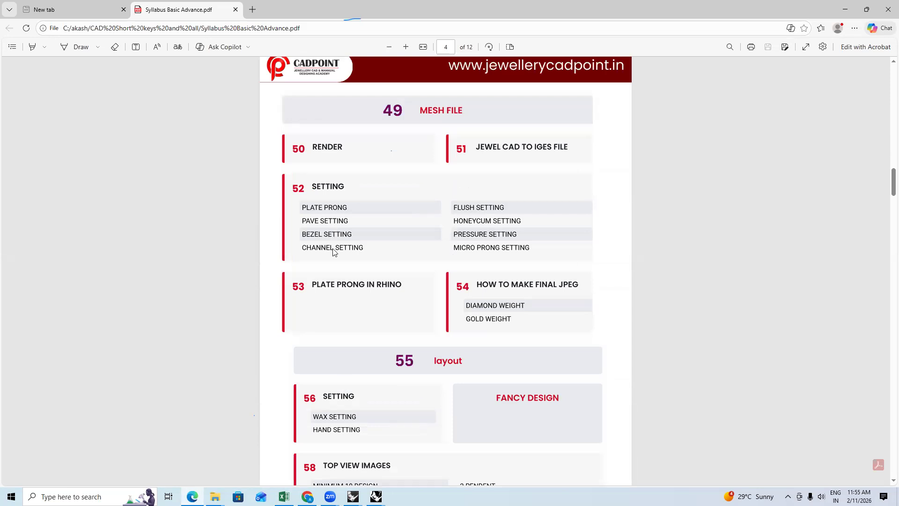
pyautogui.scroll(-2, 355, 305)
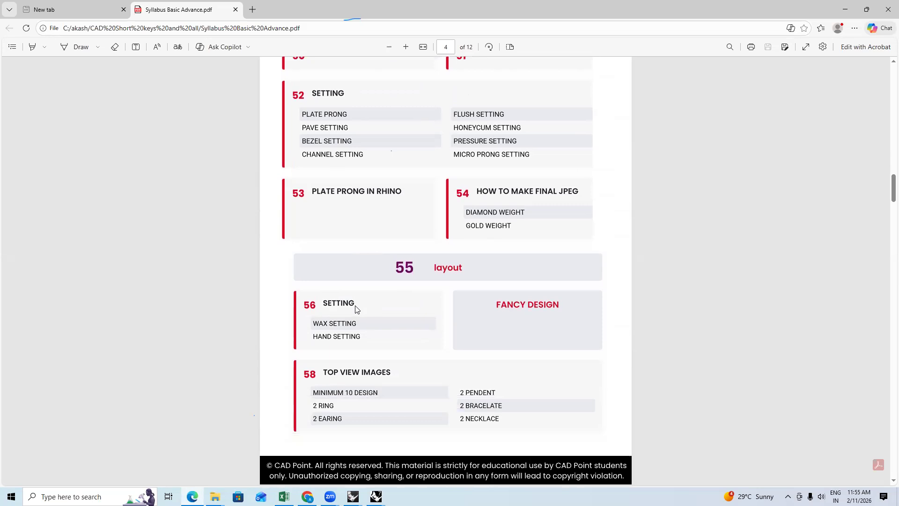
pyautogui.scroll(15, 355, 309)
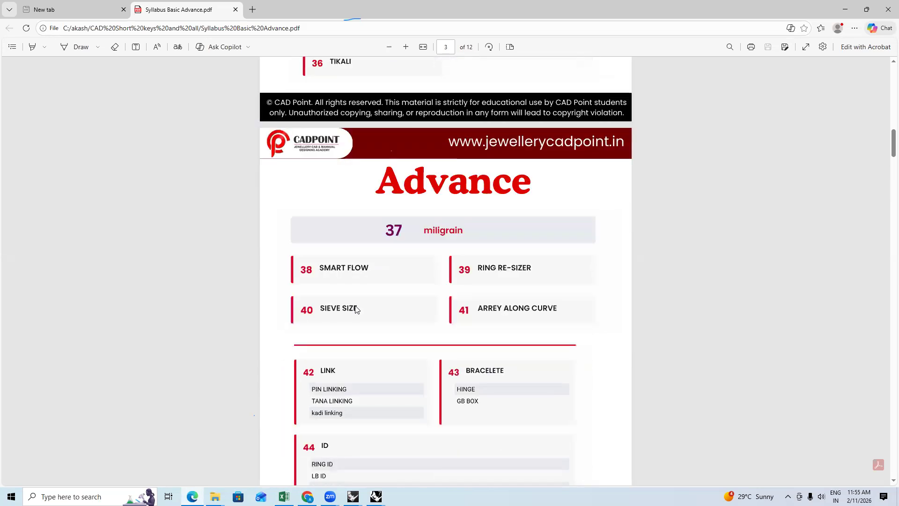
pyautogui.scroll(2, 354, 309)
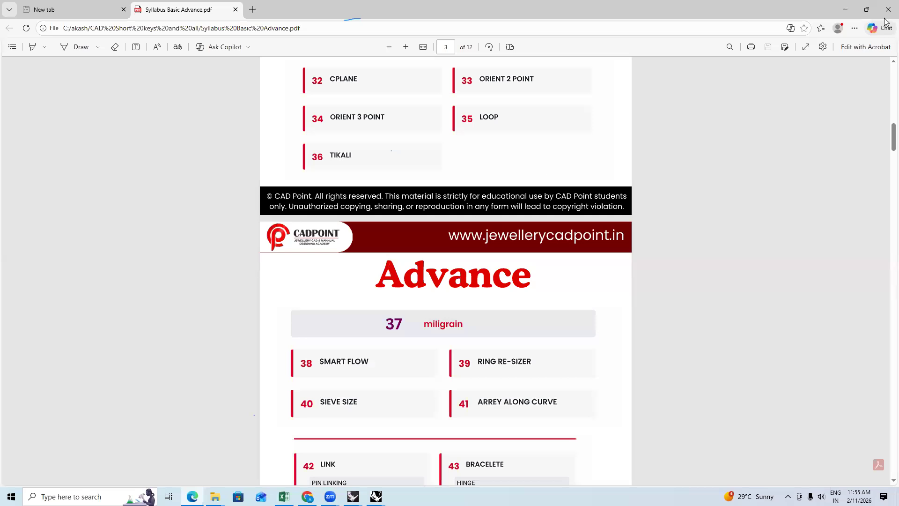
pyautogui.click(845, 10)
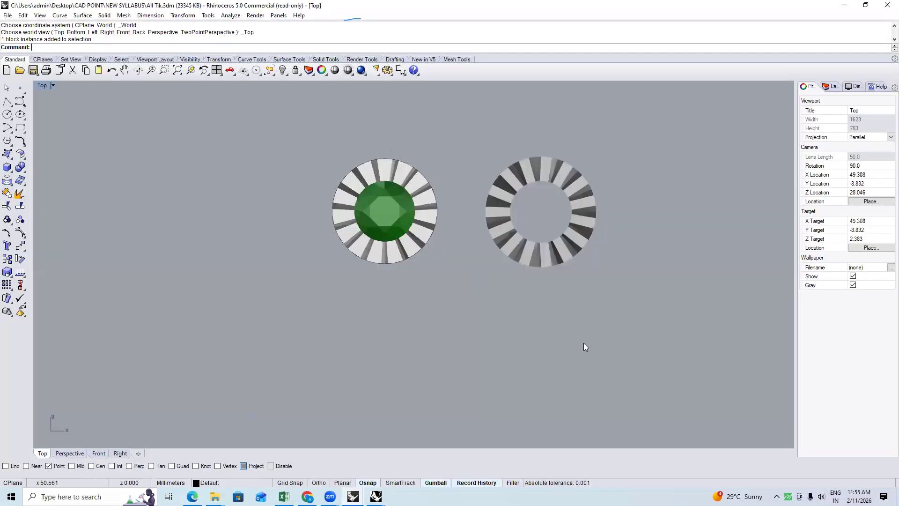
# Delete the rebuilt green-stone crown and the fluted ring beside it from All Tik.3dm
pyautogui.scroll(-7, 562, 330)
pyautogui.moveTo(559, 323); pyautogui.dragTo(393, 214)
pyautogui.press('Delete')
pyautogui.scroll(-12, 395, 218)
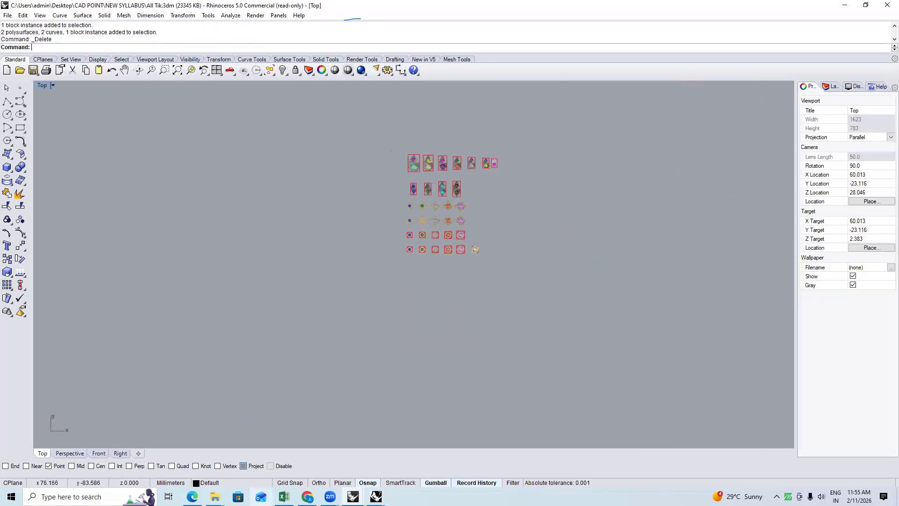
# Start the Import command and browse to the Downloads folder
pyautogui.click(353, 496)
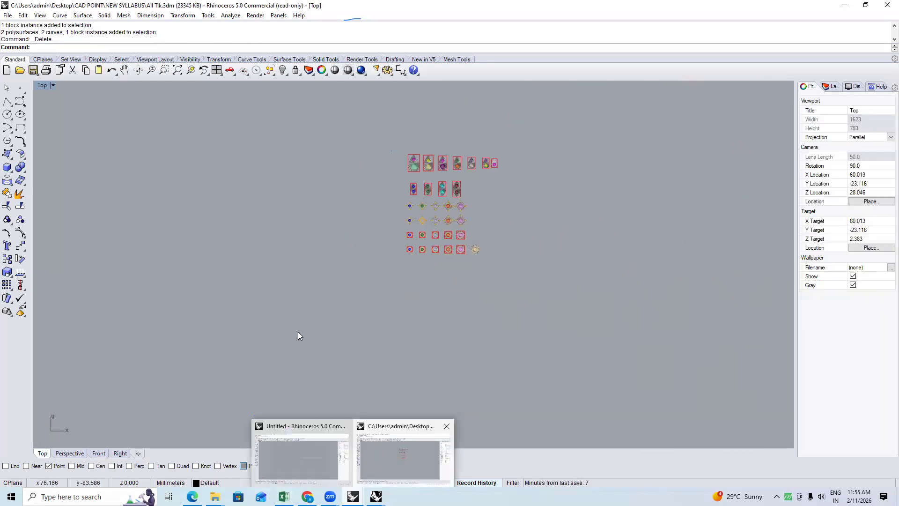
pyautogui.write('Imp')
pyautogui.press('Return')
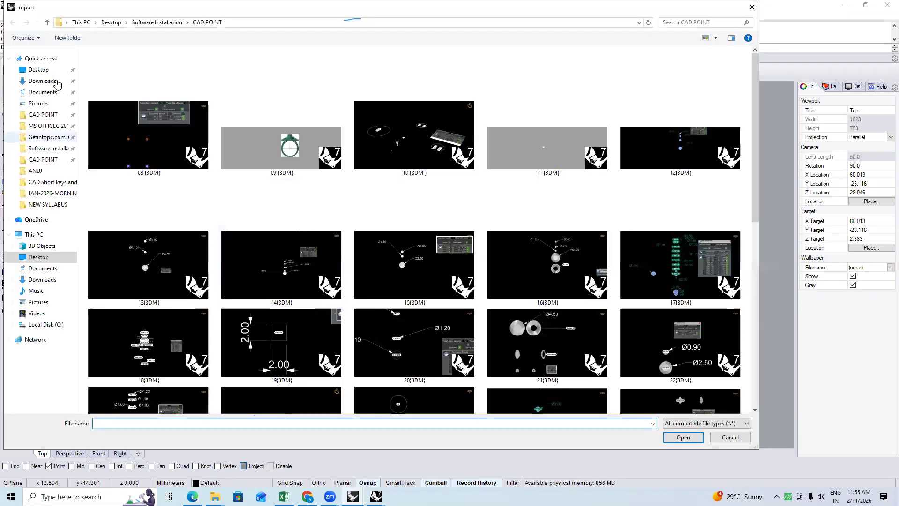
pyautogui.click(42, 81)
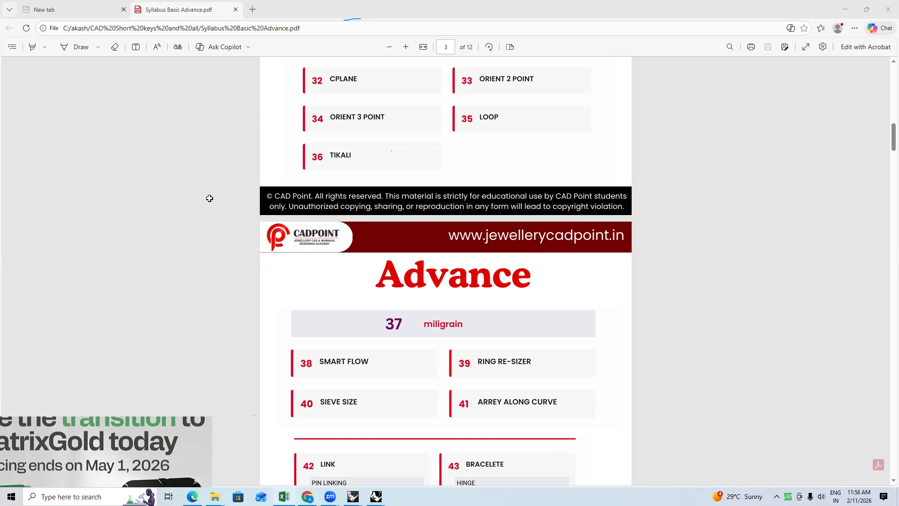
# Switch to the ALL-IN-ONE workbook in Excel and reveal the hidden SIEVE column between MM and WT/PC on the DIA-WEIGHT sheet
pyautogui.hotkey('alt', 'Tab')
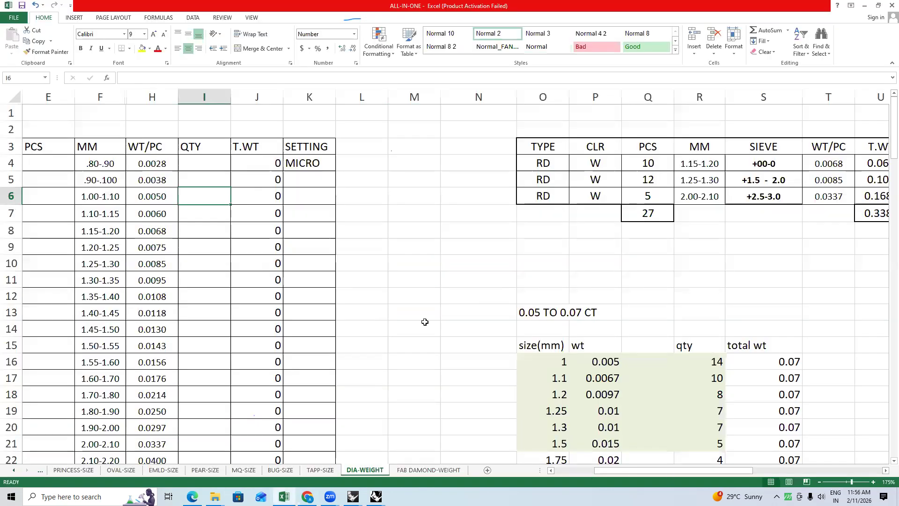
pyautogui.moveTo(372, 161); pyautogui.dragTo(370, 247)
pyautogui.moveTo(329, 161); pyautogui.dragTo(317, 328)
pyautogui.click(395, 262)
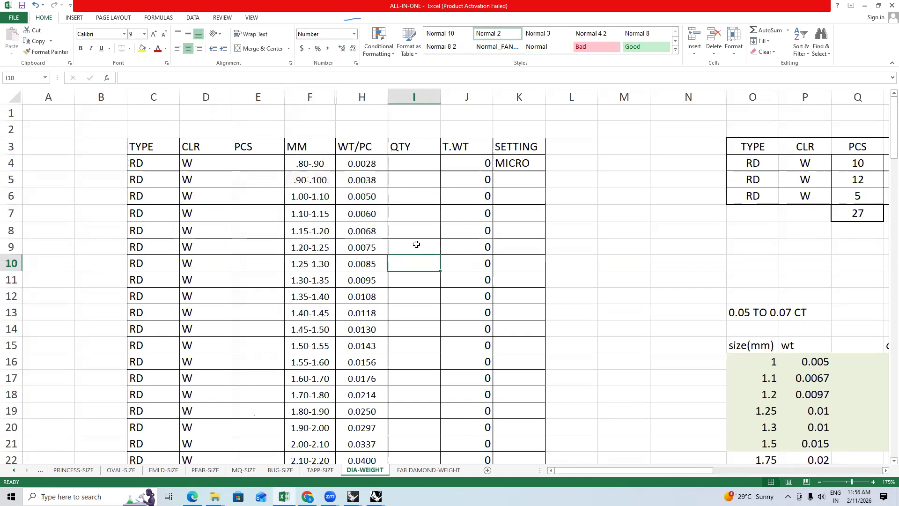
pyautogui.hotkey('ctrl', 'z')
pyautogui.keyDown('ctrl'); pyautogui.scroll(-1, 384, 208); pyautogui.keyUp('ctrl')
pyautogui.moveTo(314, 96); pyautogui.dragTo(386, 104)
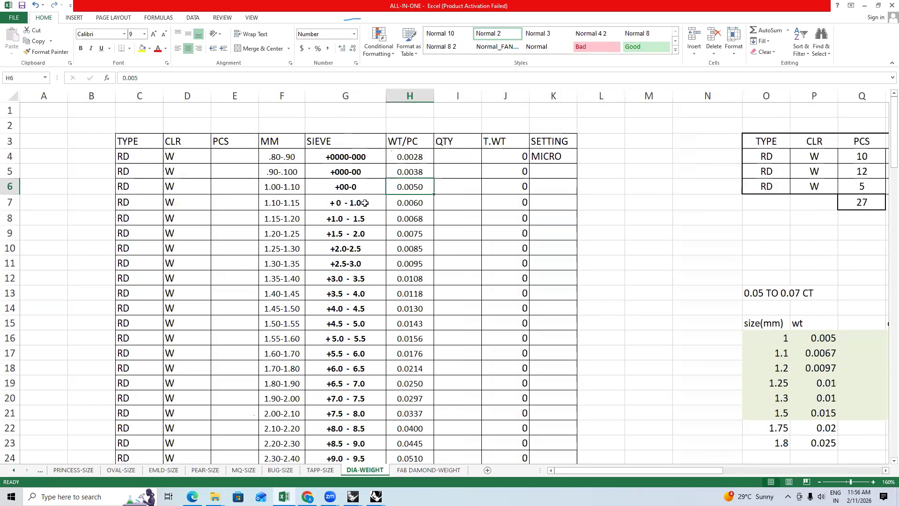
# Examine how the sieve ranges correspond to the millimetre sizes in the DIA-WEIGHT table, comparing rows such as +5.0 - 5.5 and +6.0 - 6.5
pyautogui.click(346, 202)
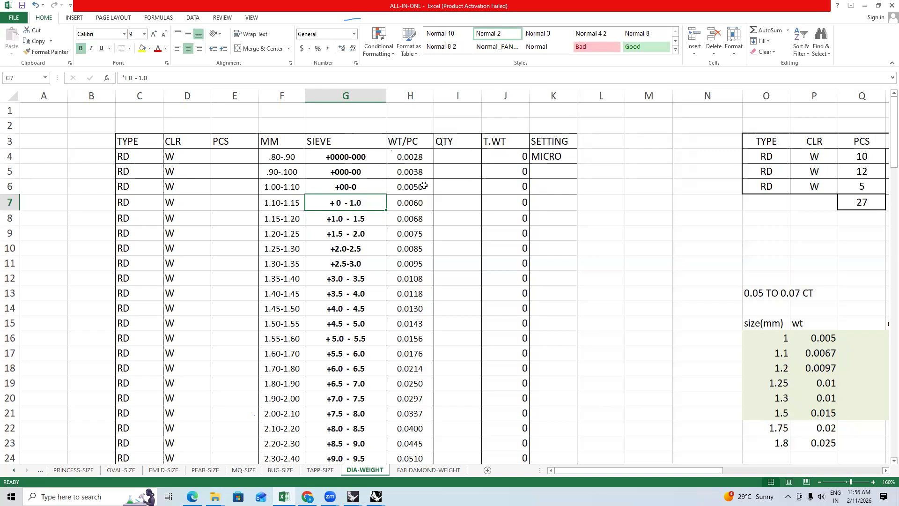
pyautogui.moveTo(365, 157); pyautogui.dragTo(368, 294)
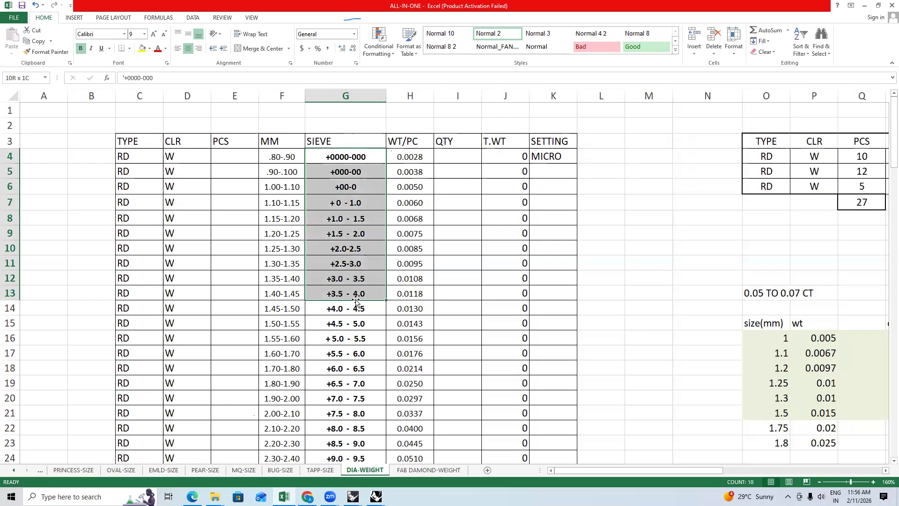
pyautogui.click(274, 201)
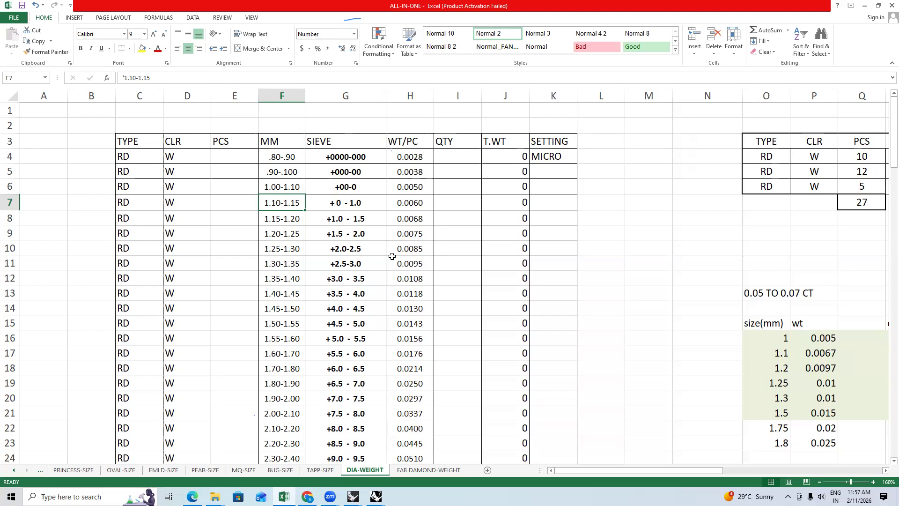
pyautogui.click(349, 243)
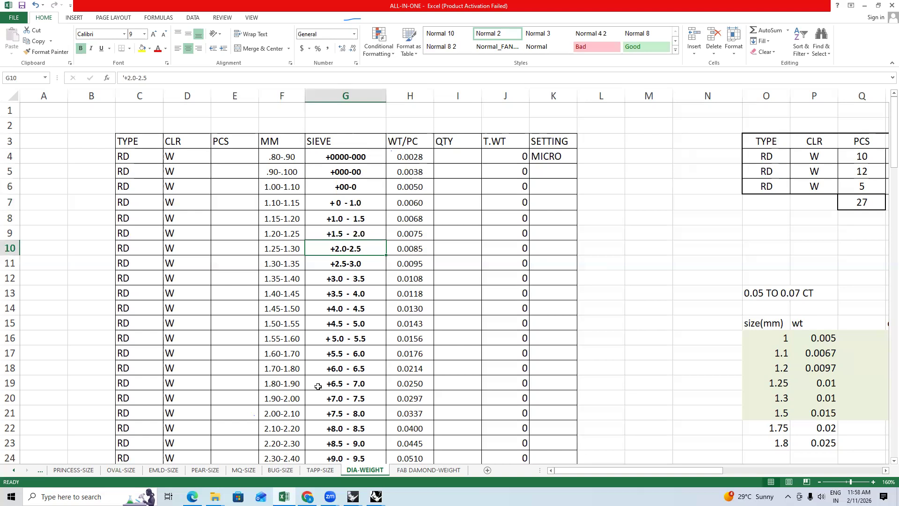
pyautogui.click(340, 339)
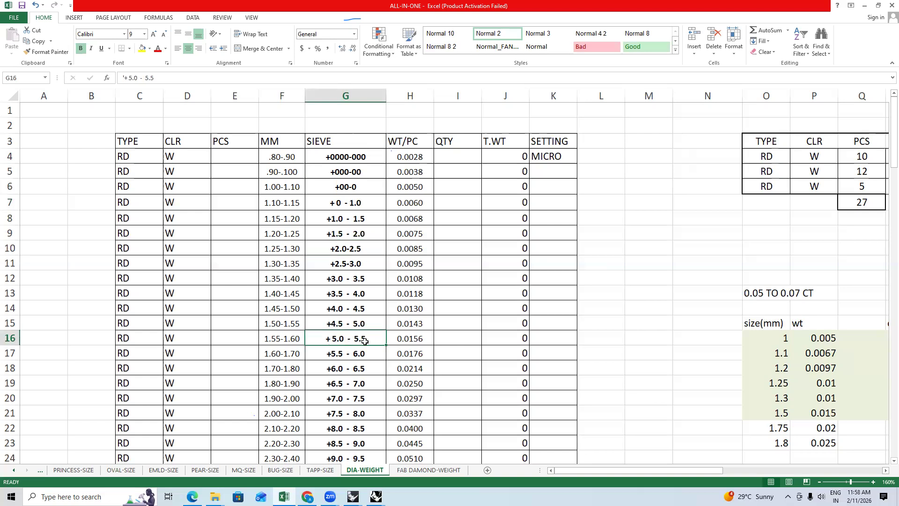
pyautogui.click(281, 342)
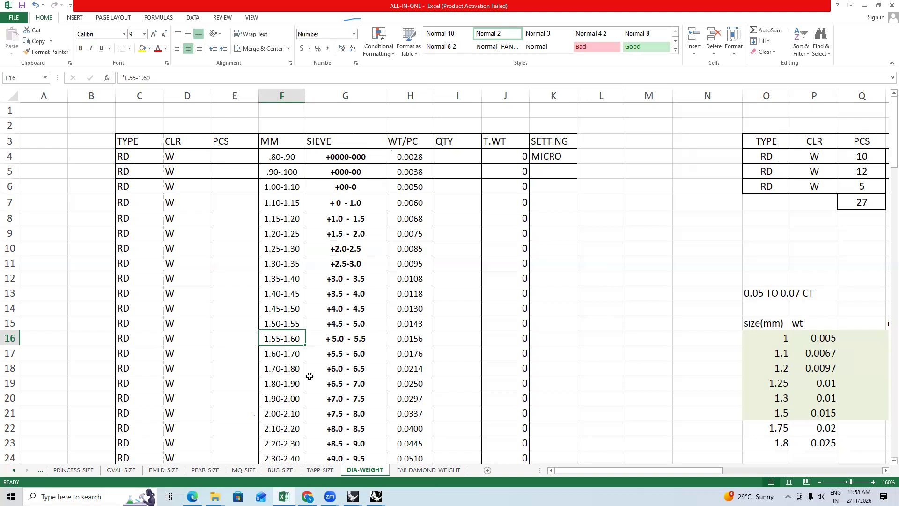
pyautogui.click(346, 387)
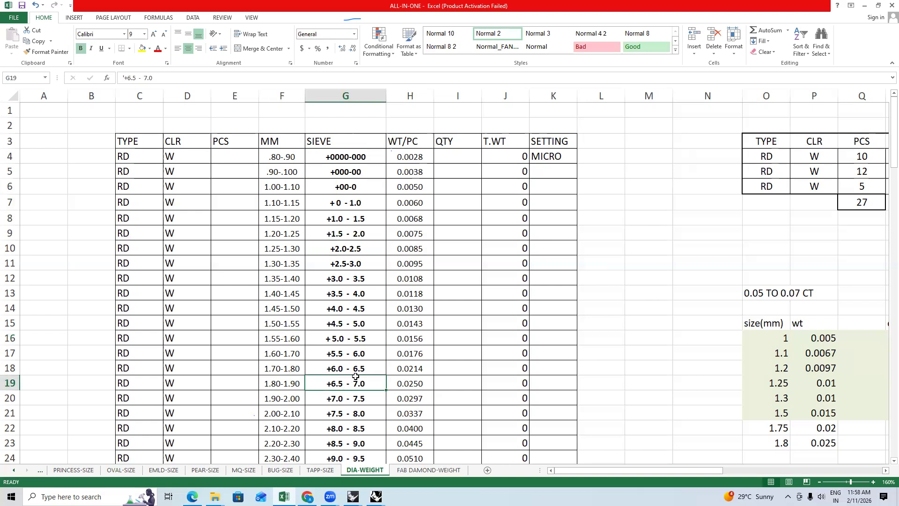
pyautogui.click(348, 371)
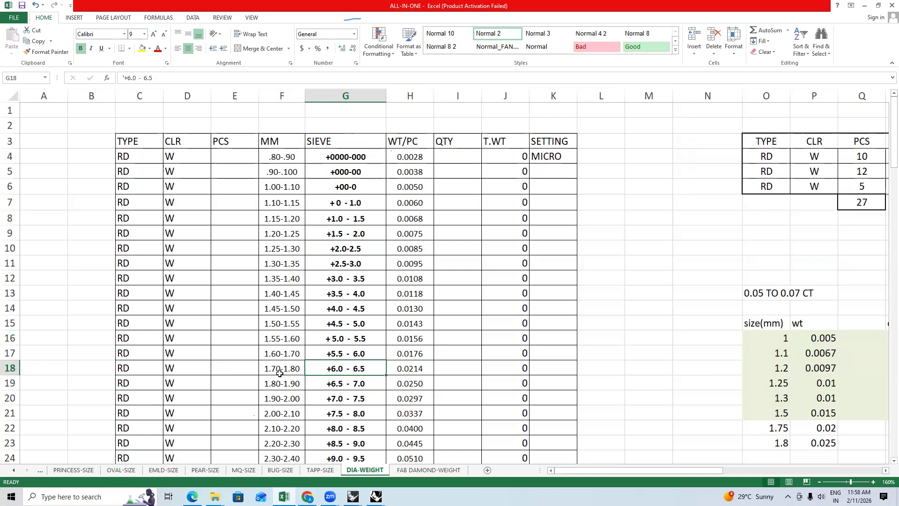
pyautogui.click(294, 369)
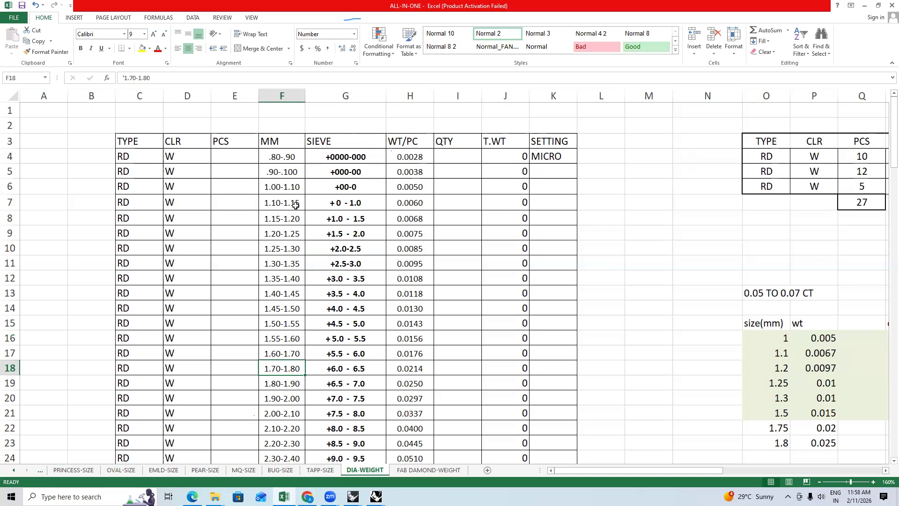
# Switch to WhatsApp in the browser and open the flower-design spec photo reading PE=2.10X1.50=16 PCS from the CAD POINT TEAM chat
pyautogui.click(296, 176)
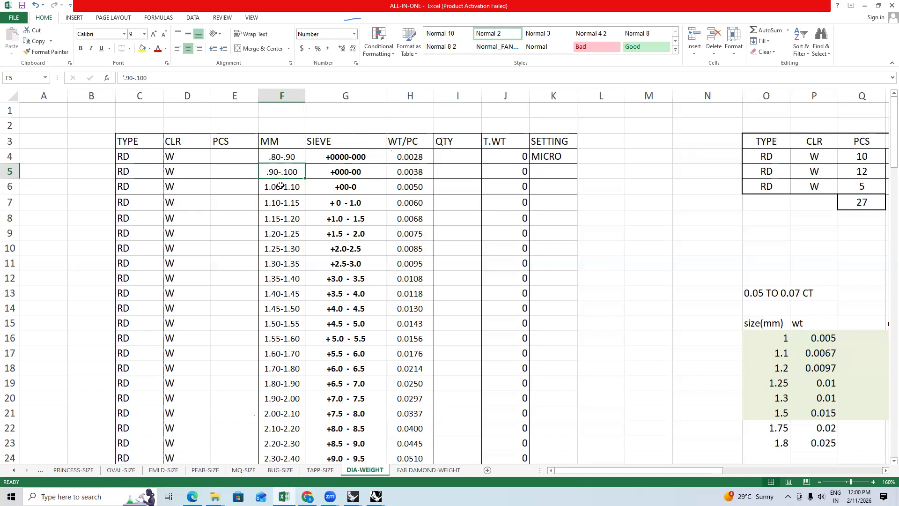
pyautogui.click(191, 497)
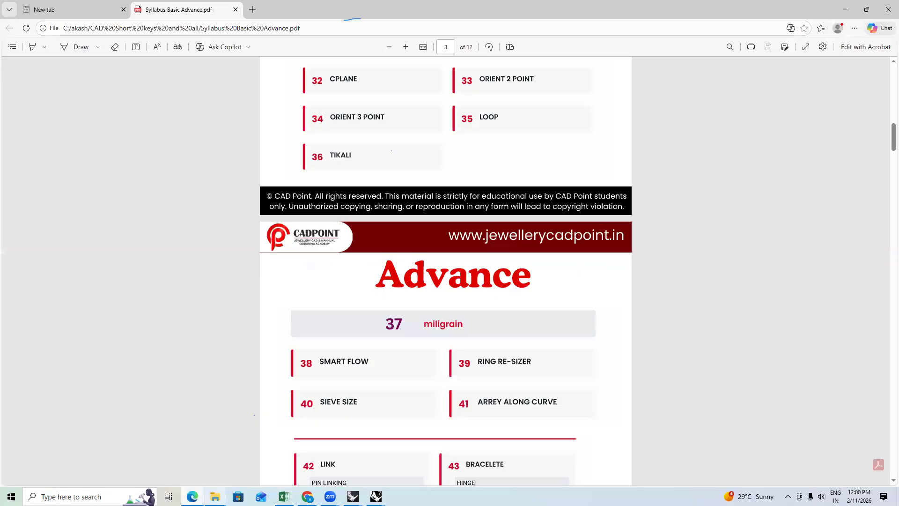
pyautogui.press('super+d')
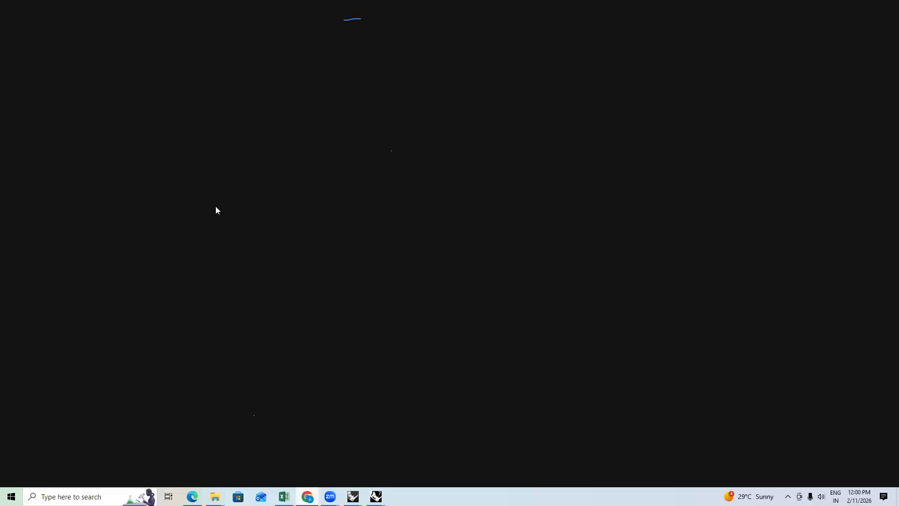
pyautogui.hotkey('alt', 'Tab')
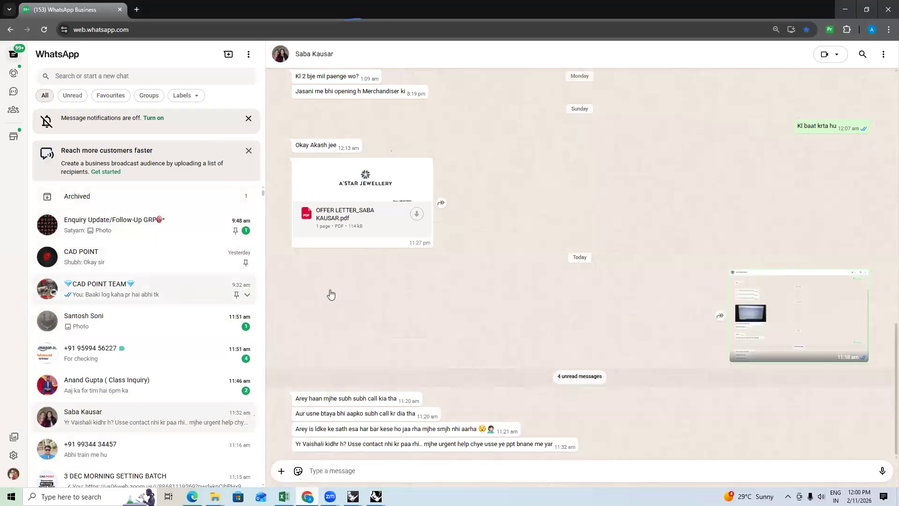
pyautogui.click(211, 292)
pyautogui.scroll(3, 539, 279)
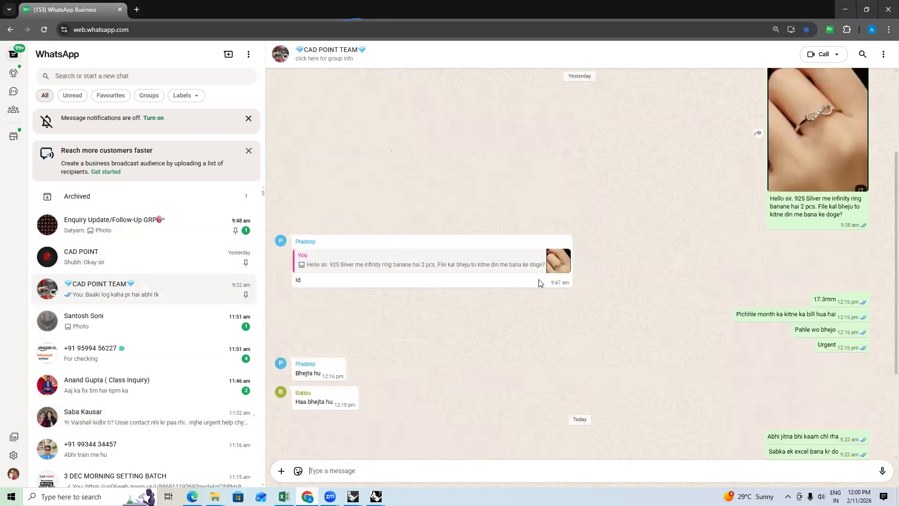
pyautogui.scroll(3, 539, 282)
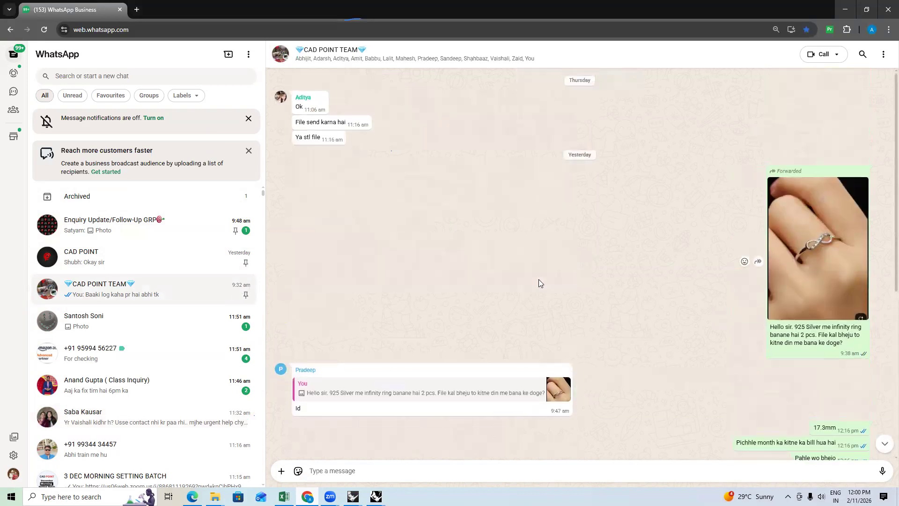
pyautogui.scroll(1, 587, 220)
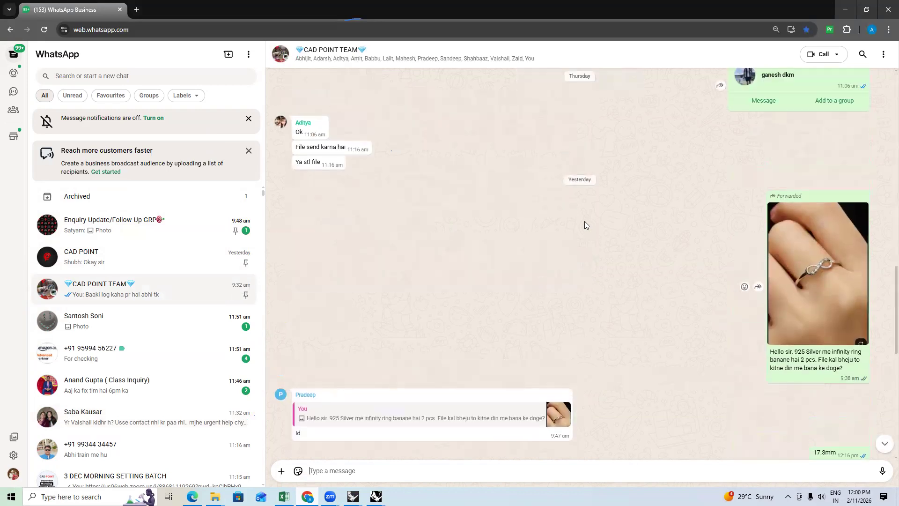
pyautogui.scroll(5, 585, 221)
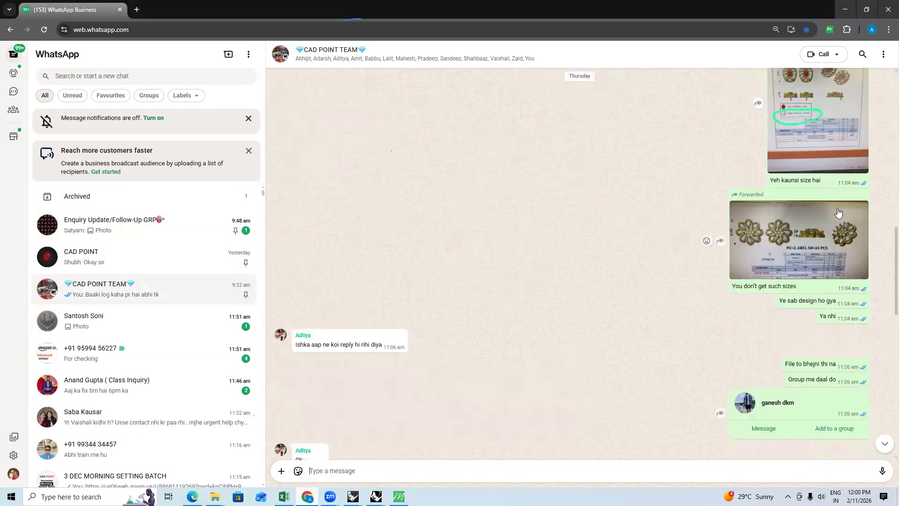
pyautogui.click(821, 225)
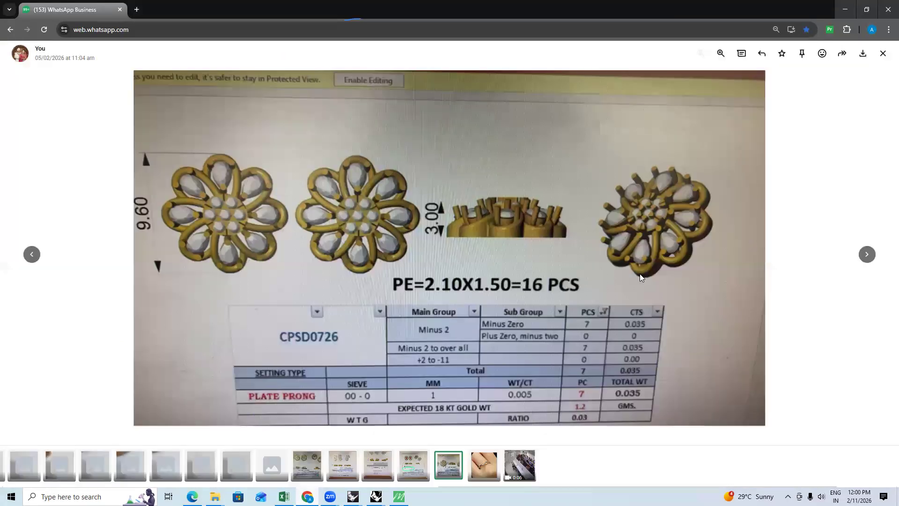
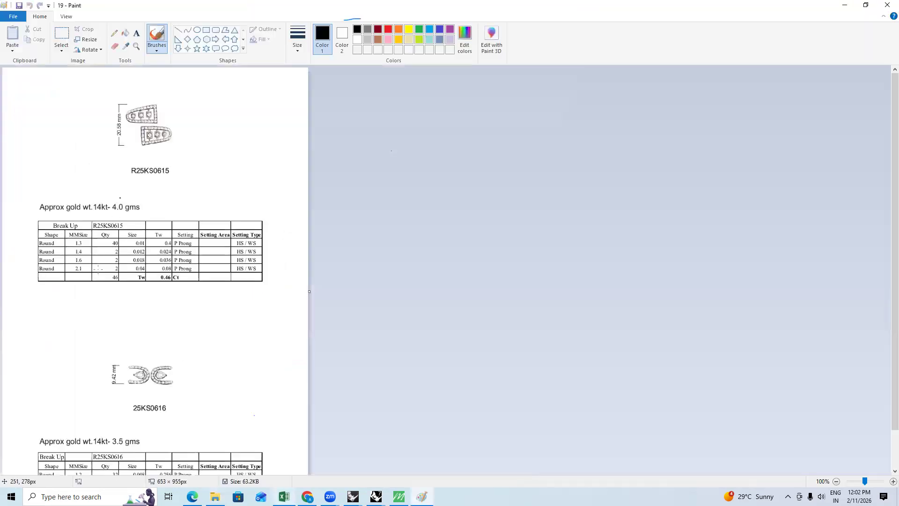
# Examine the R25KS0615 and R25KS0616 break-up tables in image 19, marking the 1.3 mm size with the brush, and close the image
pyautogui.keyDown('ctrl'); pyautogui.scroll(3, 96, 281); pyautogui.keyUp('ctrl')
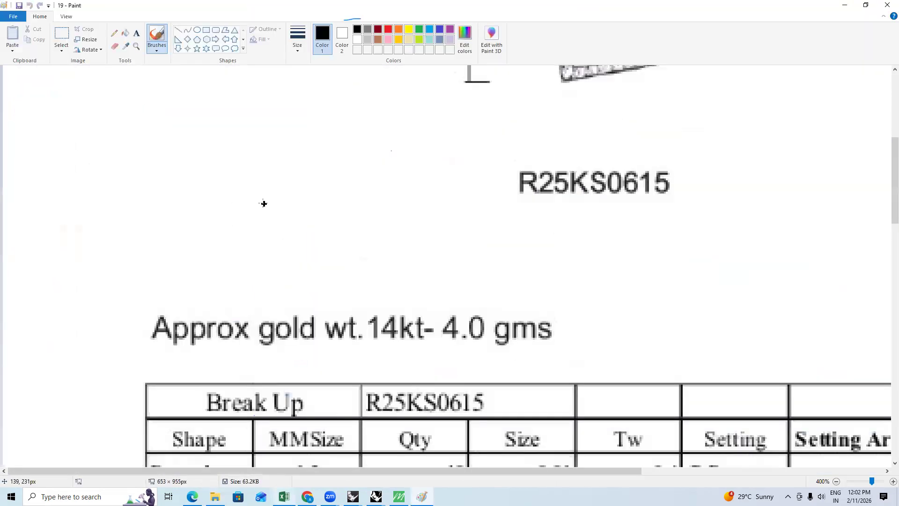
pyautogui.scroll(-10, 264, 201)
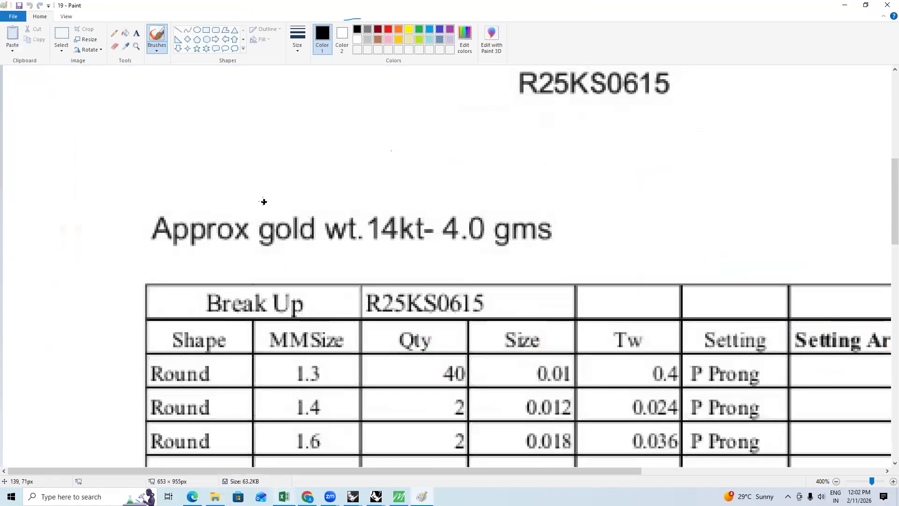
pyautogui.moveTo(323, 180); pyautogui.dragTo(344, 172)
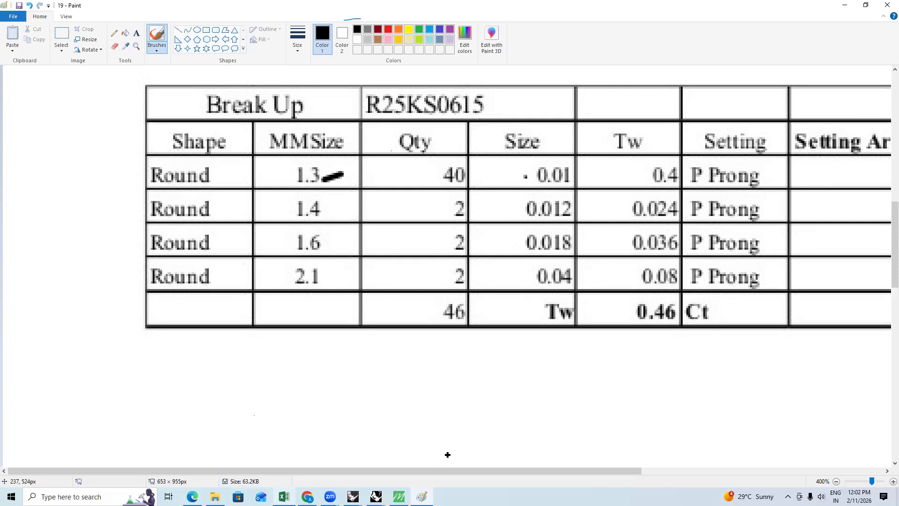
pyautogui.moveTo(613, 467); pyautogui.dragTo(581, 463)
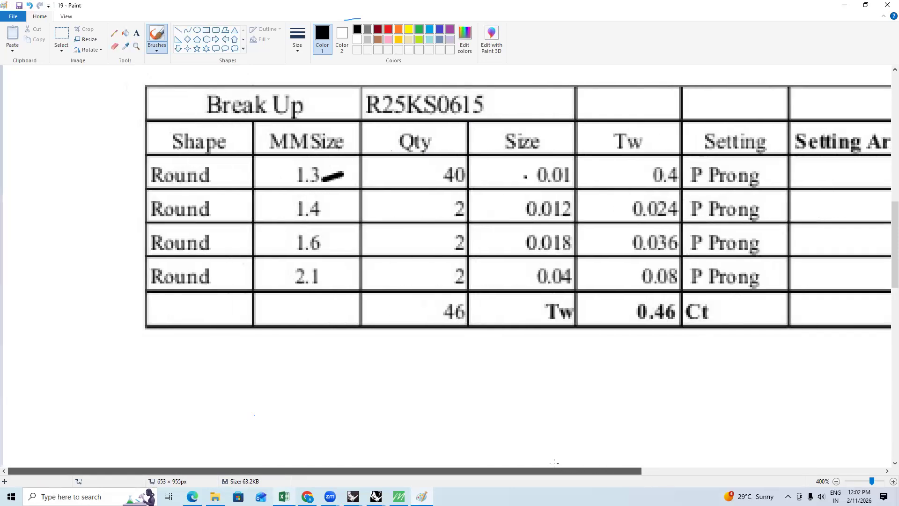
pyautogui.scroll(-5, 396, 303)
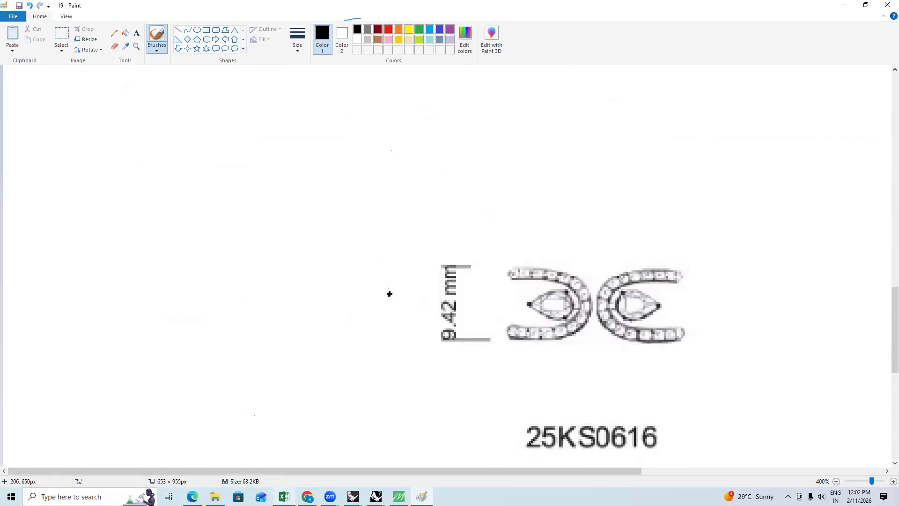
pyautogui.scroll(-5, 392, 301)
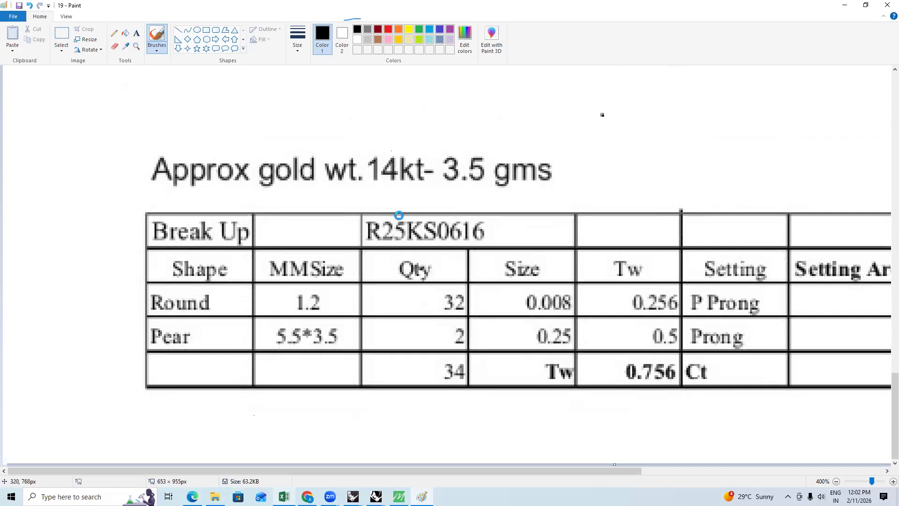
pyautogui.hotkey('alt', 'F4')
pyautogui.click(463, 257)
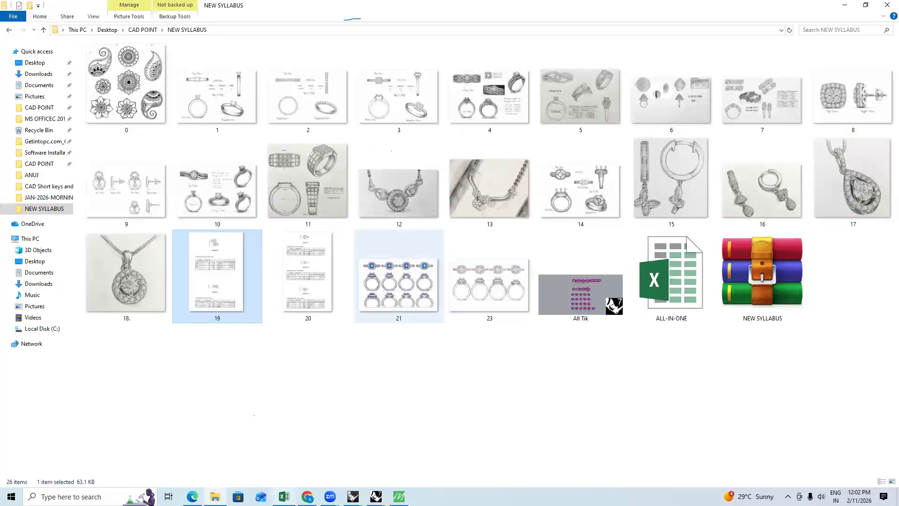
# Switch to Matrix 9.0 and move the syllabus PDF window out of the way
pyautogui.click(209, 493)
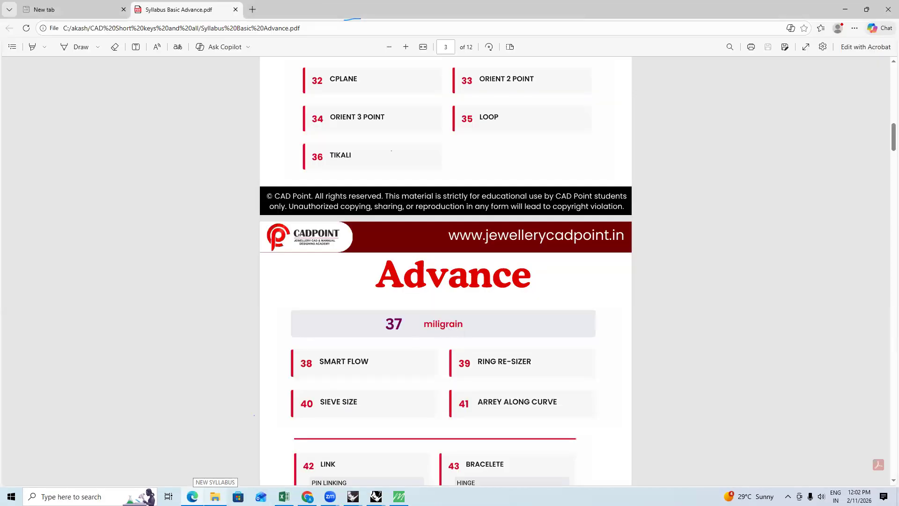
pyautogui.click(399, 496)
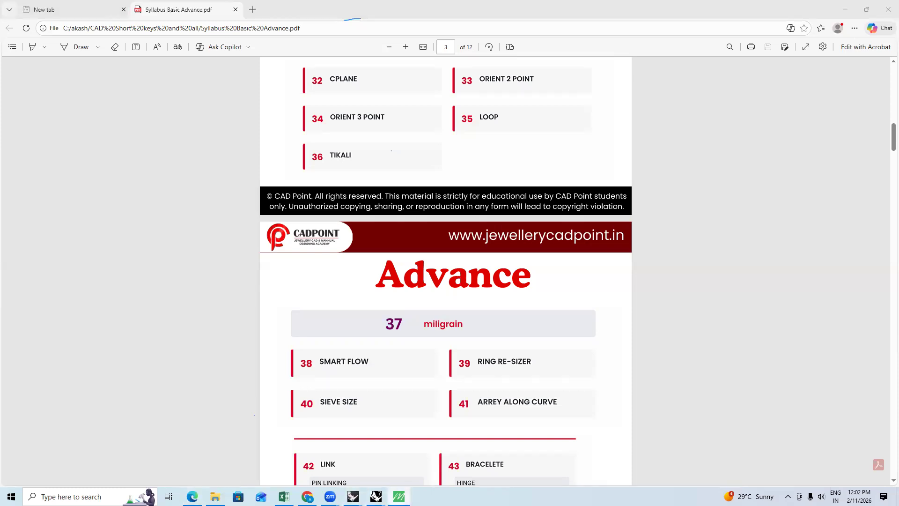
pyautogui.click(842, 11)
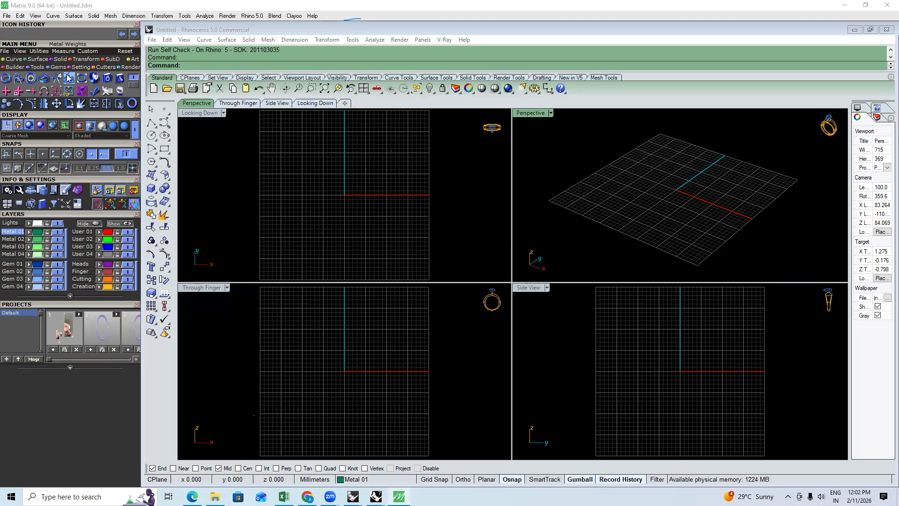
# Import the engagement ring with the pavé petal-shaped halo, listed directly below D39273-1.3dm, from the Bermark Library's Engagement category
pyautogui.click(107, 77)
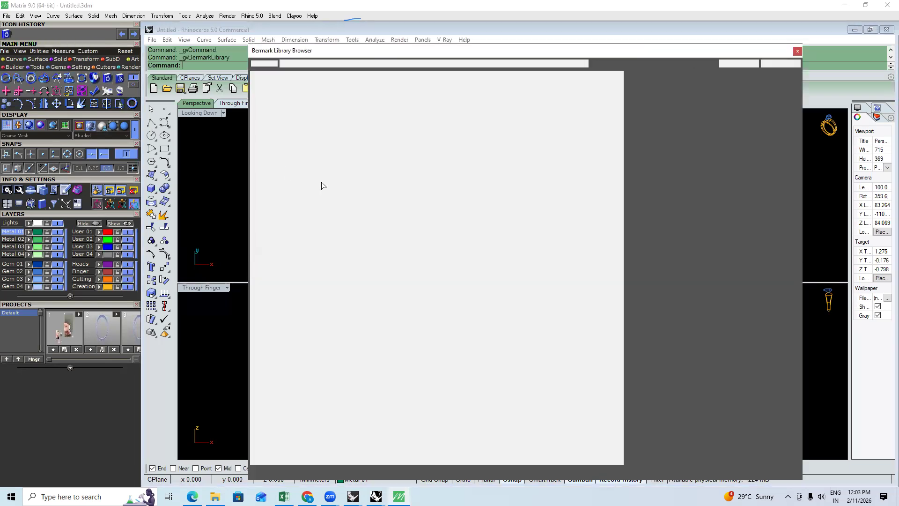
pyautogui.scroll(-5, 376, 219)
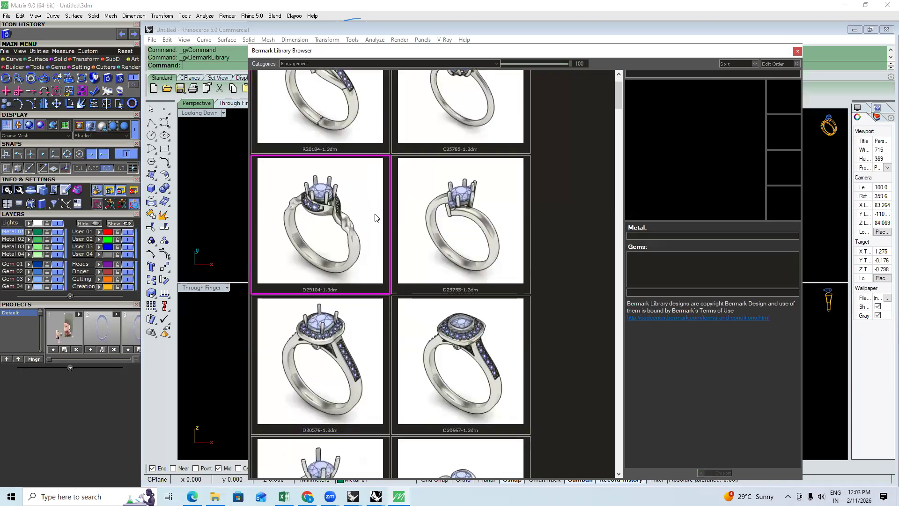
pyautogui.scroll(-10, 376, 219)
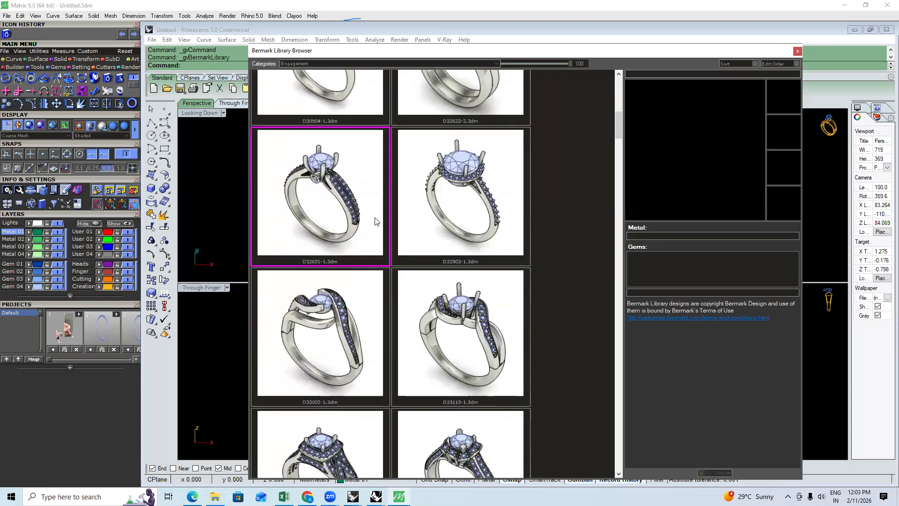
pyautogui.scroll(-10, 375, 220)
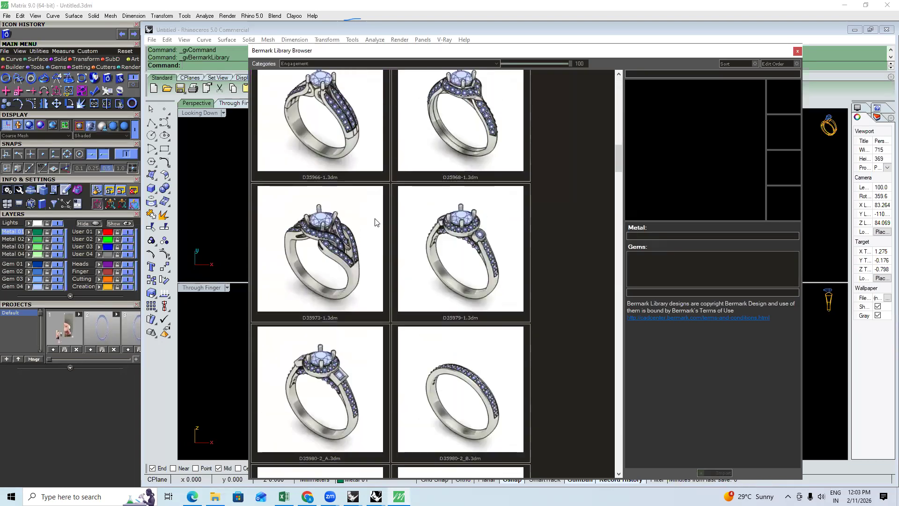
pyautogui.scroll(-8, 375, 222)
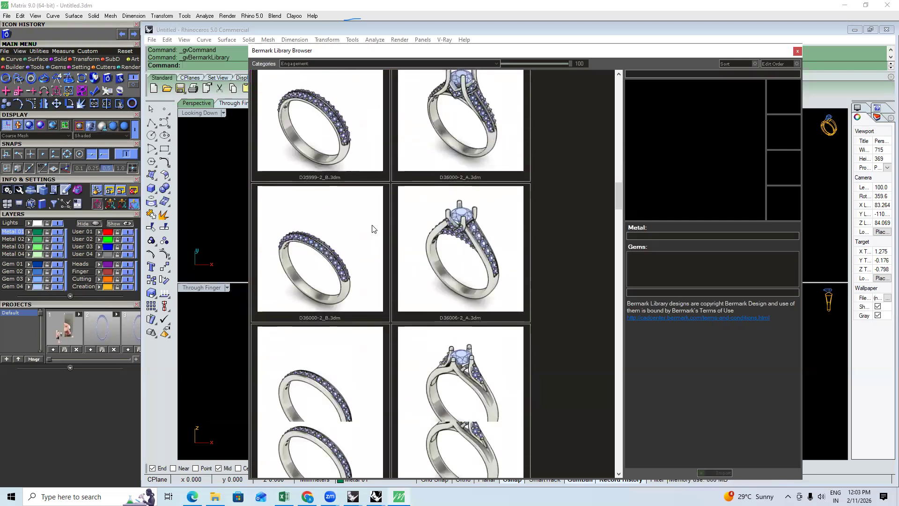
pyautogui.scroll(-3, 373, 228)
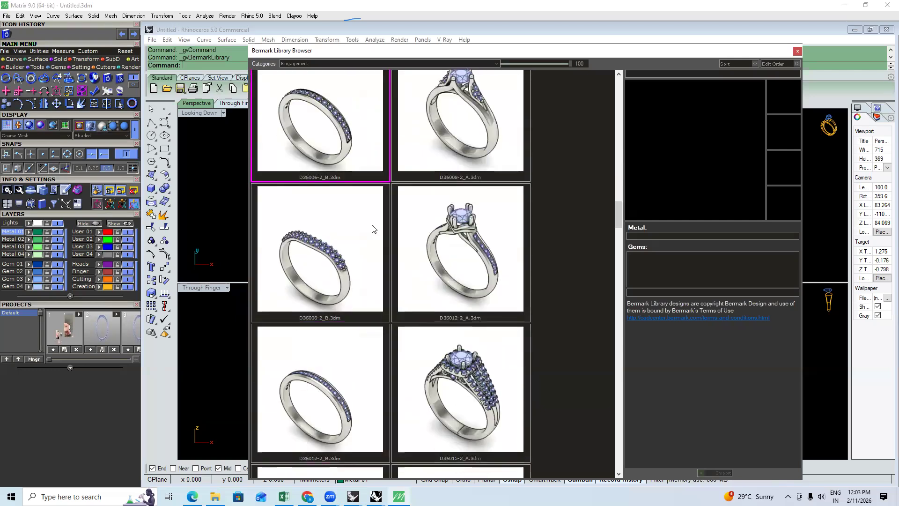
pyautogui.scroll(-4, 373, 228)
pyautogui.scroll(-12, 373, 228)
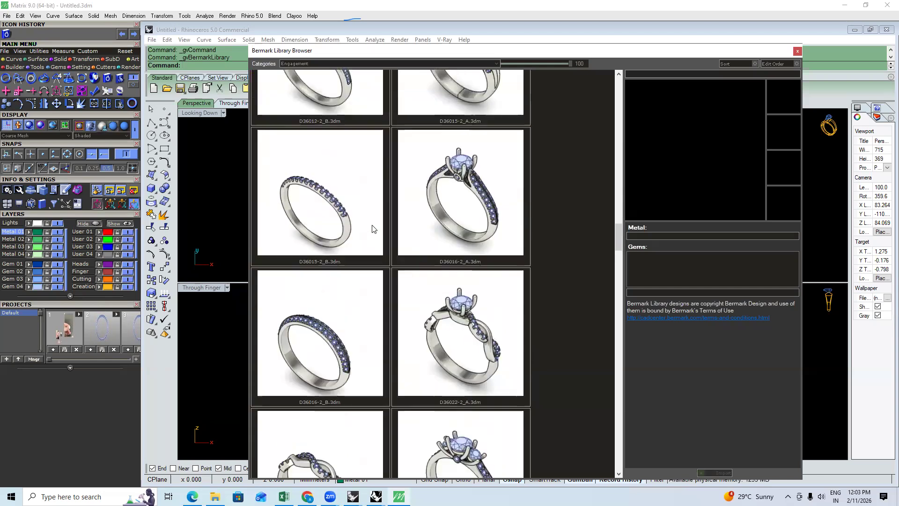
pyautogui.scroll(-9, 373, 228)
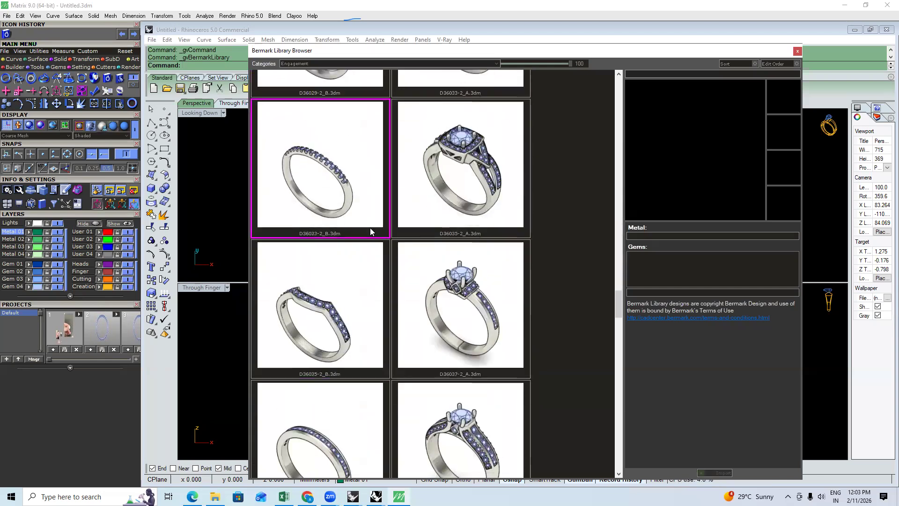
pyautogui.scroll(-2, 370, 228)
pyautogui.scroll(-3, 370, 228)
pyautogui.scroll(-3, 370, 228)
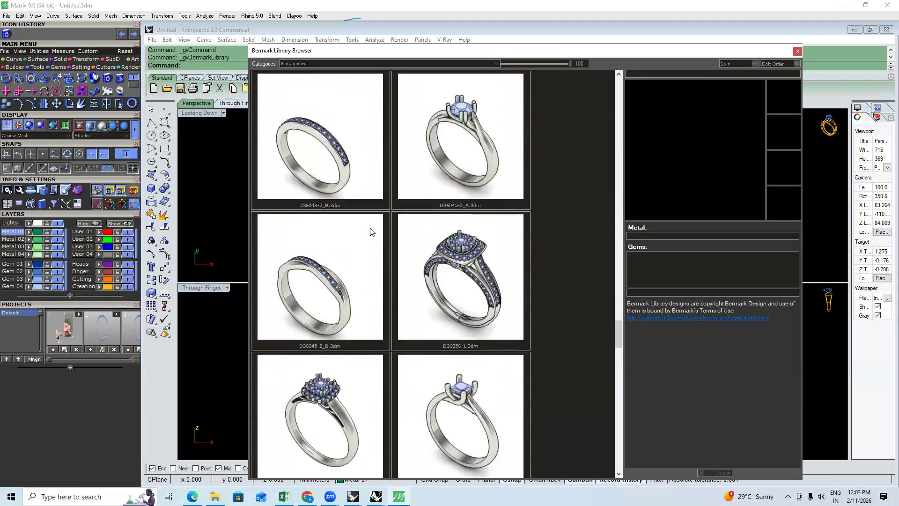
pyautogui.scroll(-4, 371, 229)
pyautogui.scroll(-3, 371, 231)
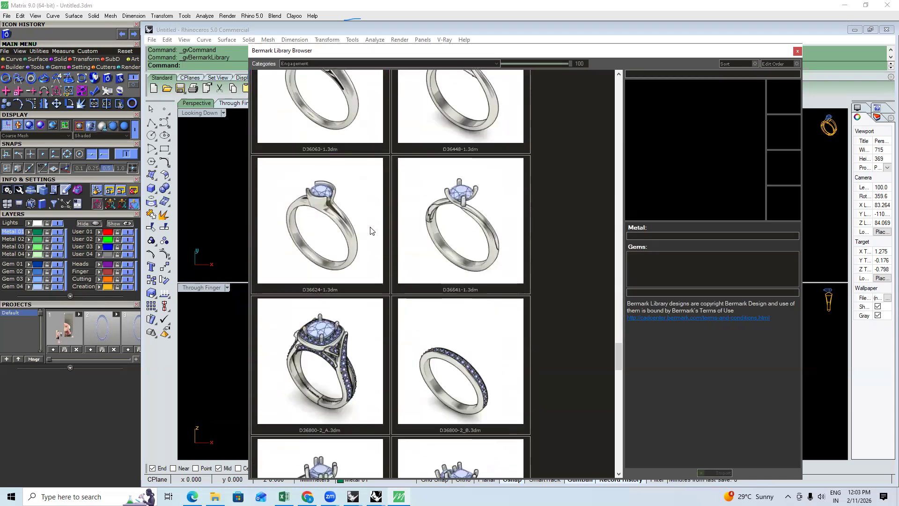
pyautogui.scroll(-3, 371, 230)
pyautogui.scroll(-4, 371, 231)
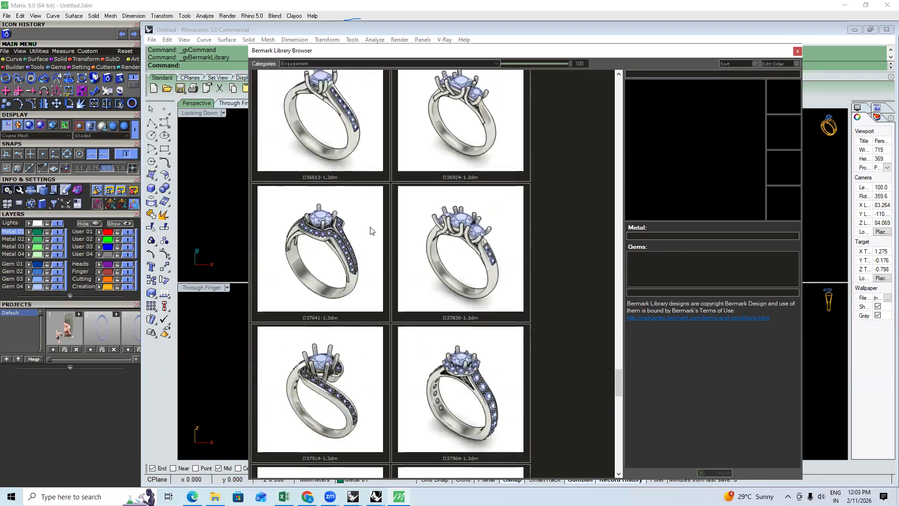
pyautogui.scroll(-5, 370, 231)
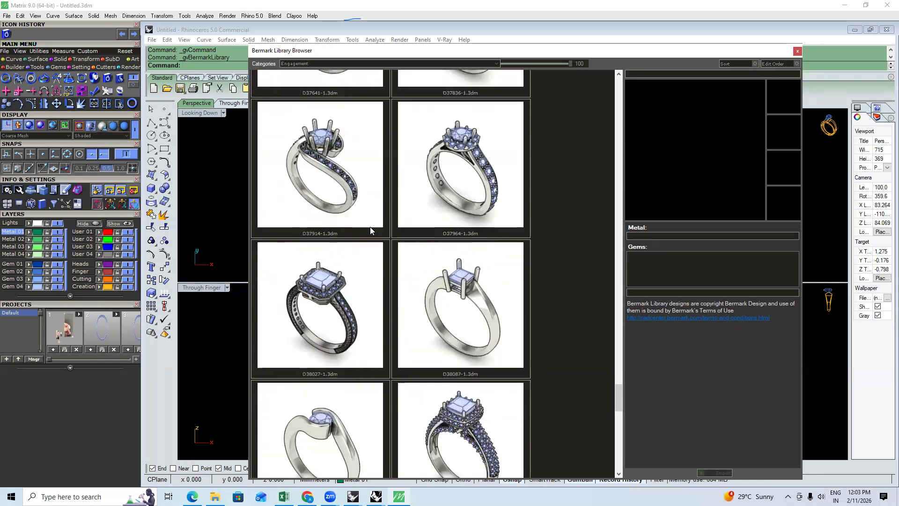
pyautogui.scroll(-3, 370, 230)
pyautogui.scroll(-8, 371, 227)
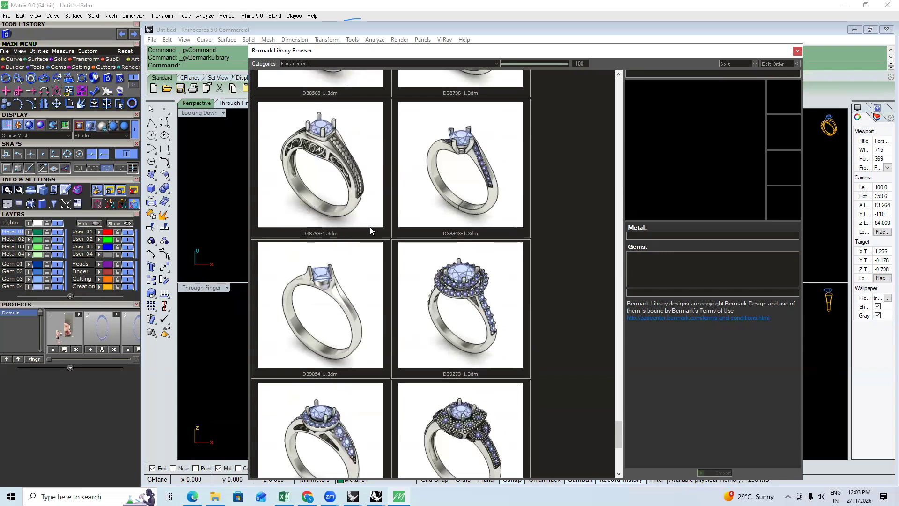
pyautogui.click(470, 431)
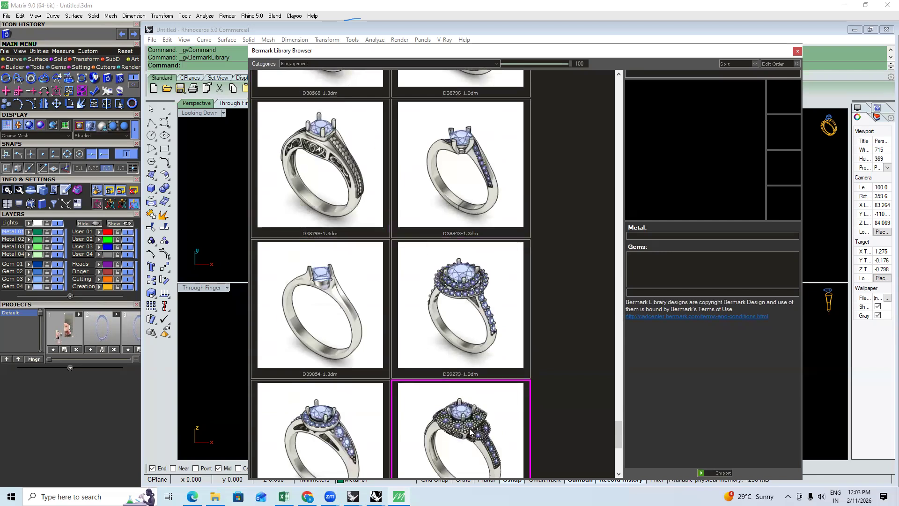
pyautogui.doubleClick(422, 402)
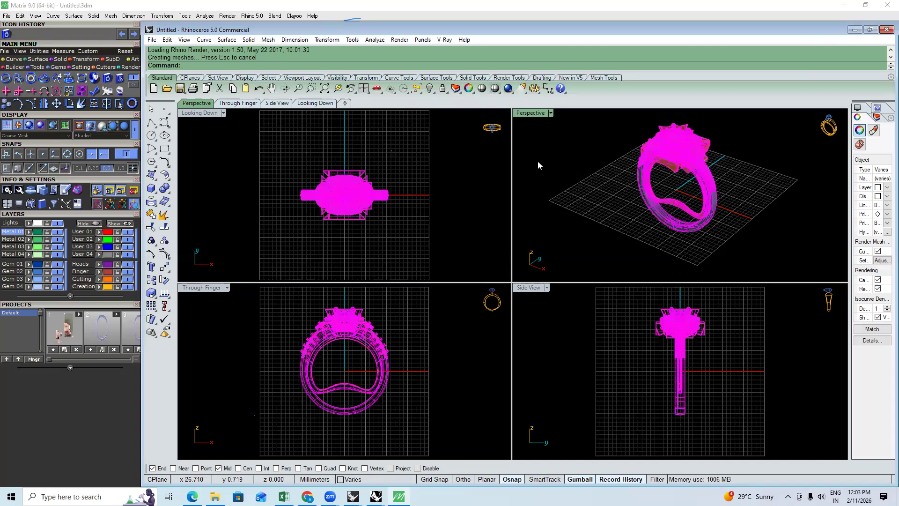
# Maximize the Perspective view and delete all the orange cutting objects from the petal-halo ring
pyautogui.doubleClick(530, 113)
pyautogui.click(587, 170)
pyautogui.scroll(4, 526, 200)
pyautogui.write('SC')
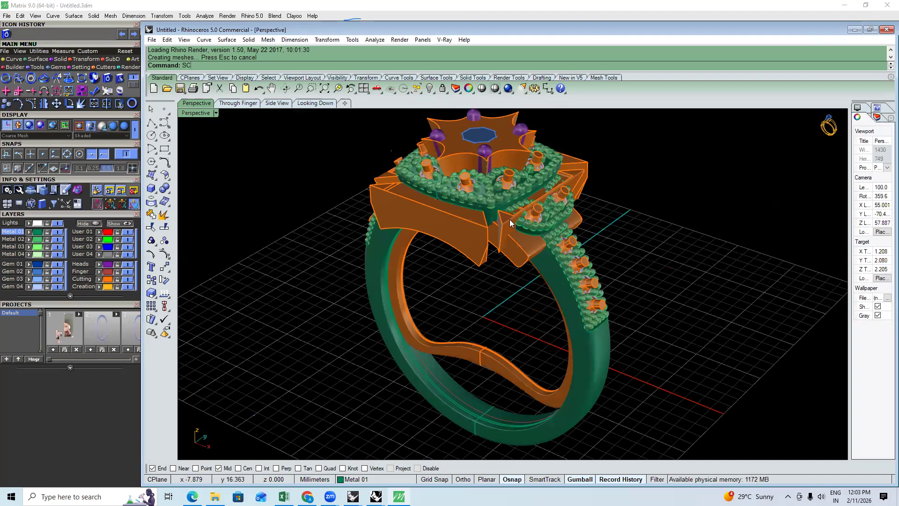
pyautogui.press('Return')
pyautogui.click(484, 238)
pyautogui.press('Return')
pyautogui.press('Delete')
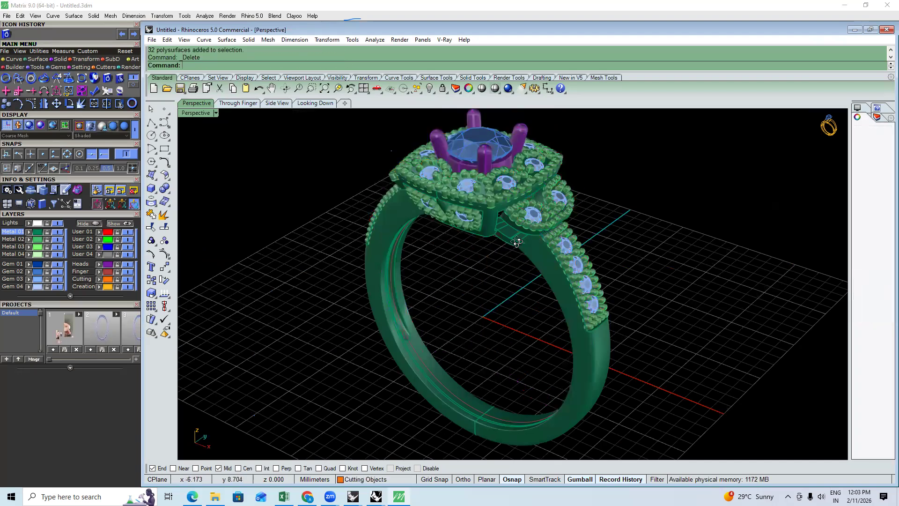
# Examine the stones and bead prongs on the ring's petal-shaped halo and shoulders up close
pyautogui.scroll(5, 517, 241)
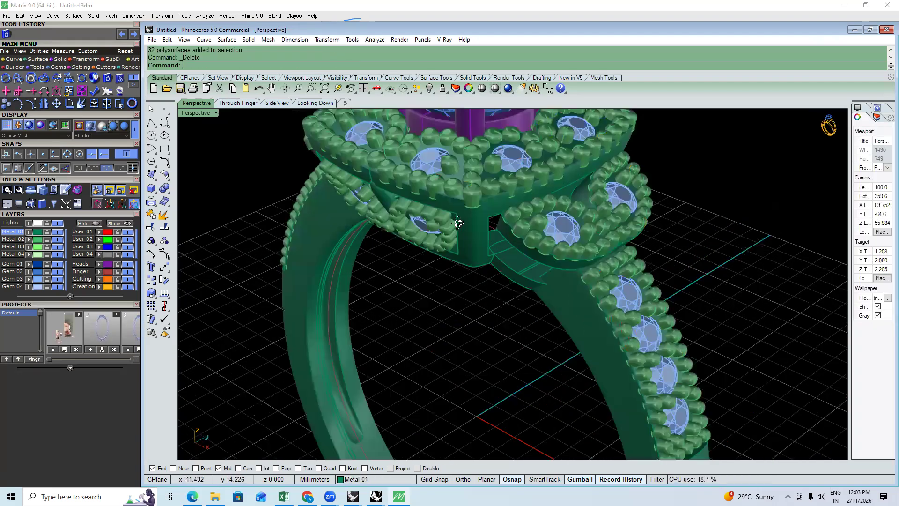
pyautogui.moveTo(458, 223); pyautogui.dragTo(472, 284, button='right')
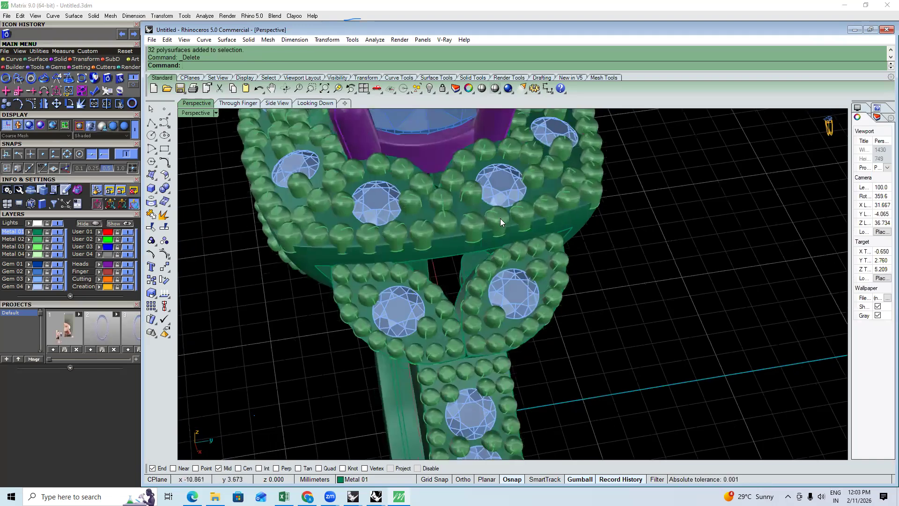
pyautogui.scroll(2, 541, 217)
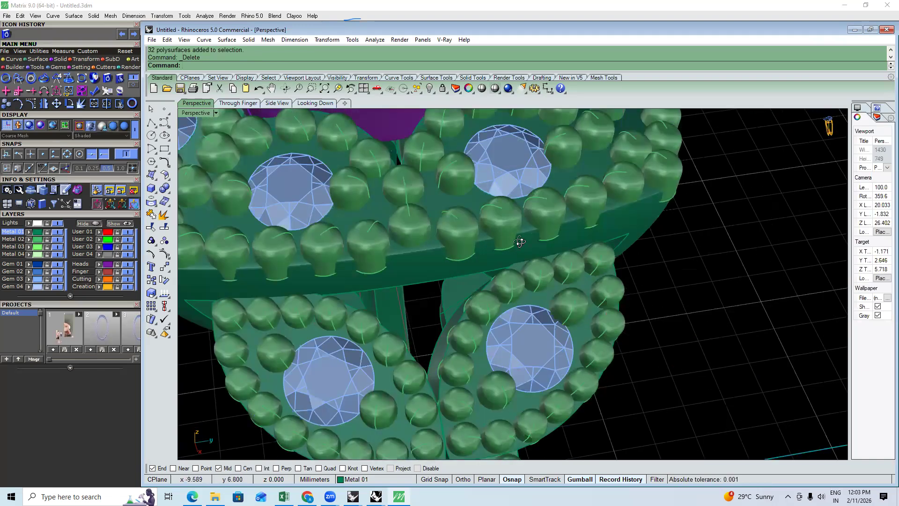
pyautogui.moveTo(519, 241); pyautogui.dragTo(554, 281, button='right')
pyautogui.scroll(3, 581, 247)
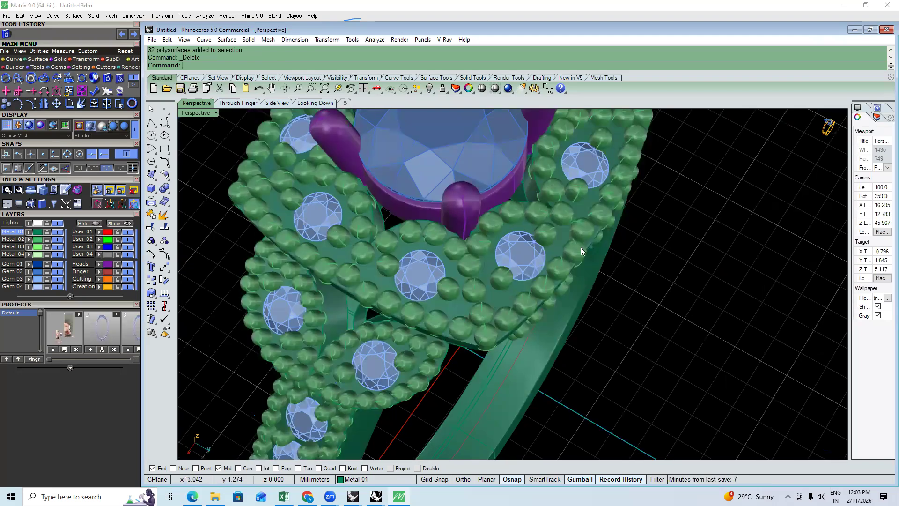
pyautogui.scroll(-3, 556, 275)
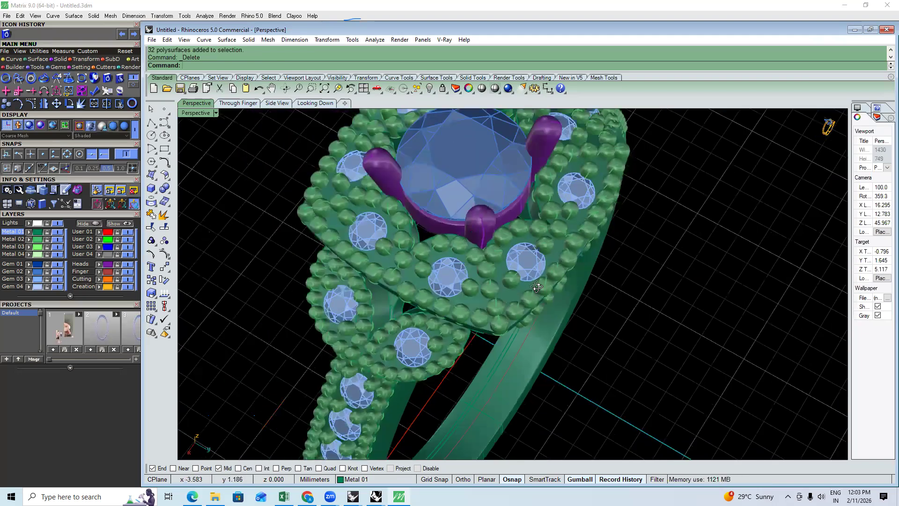
pyautogui.moveTo(506, 200); pyautogui.dragTo(514, 166, button='right')
# Examine the paired stones in the side gallery, the openings under the head and the bead prongs along the halo's edge
pyautogui.scroll(3, 524, 187)
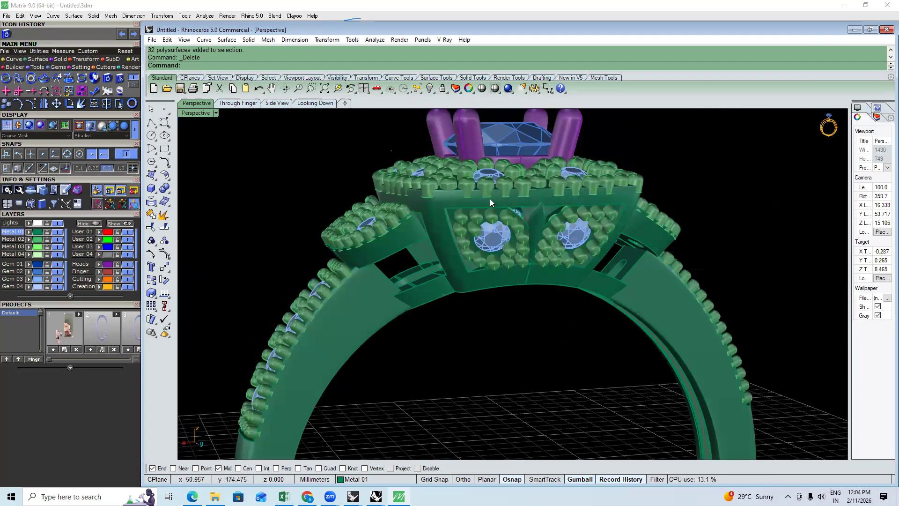
pyautogui.moveTo(490, 190); pyautogui.dragTo(493, 200, button='right')
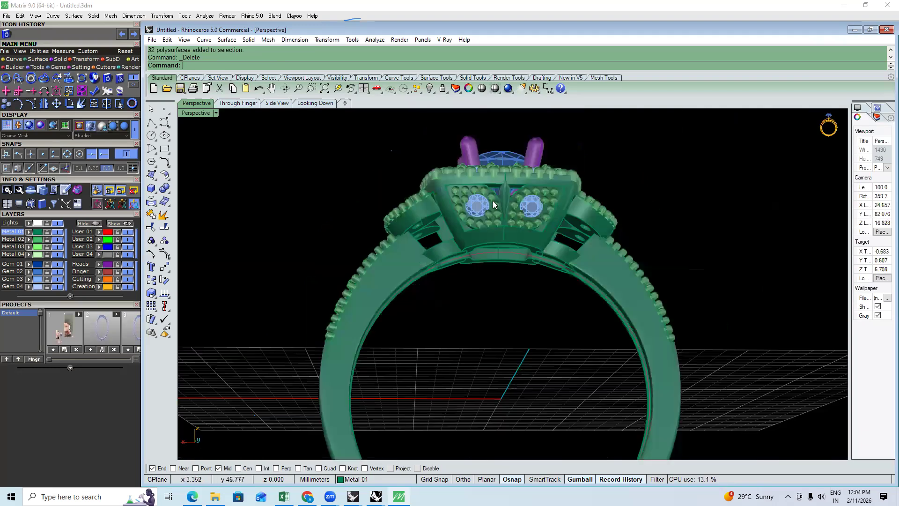
pyautogui.scroll(3, 478, 178)
pyautogui.moveTo(409, 169); pyautogui.dragTo(457, 219, button='right')
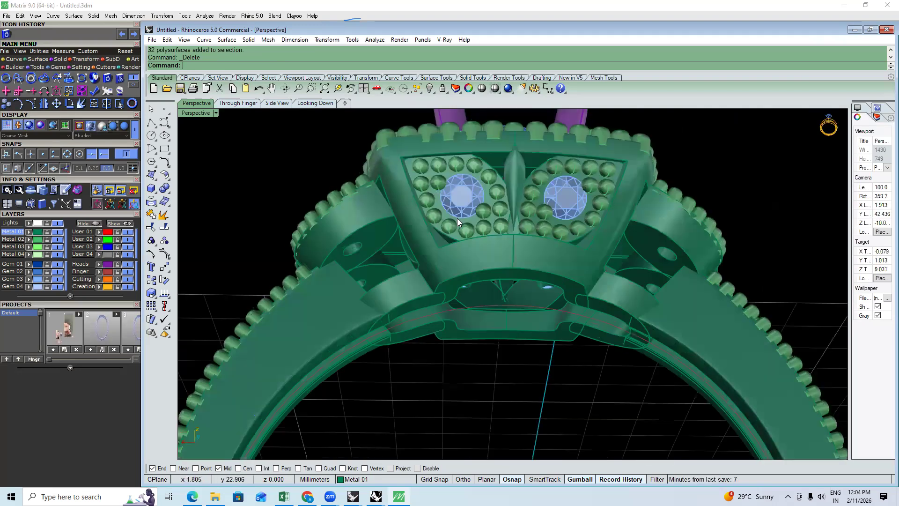
pyautogui.scroll(-3, 479, 201)
pyautogui.moveTo(479, 200); pyautogui.dragTo(611, 240, button='right')
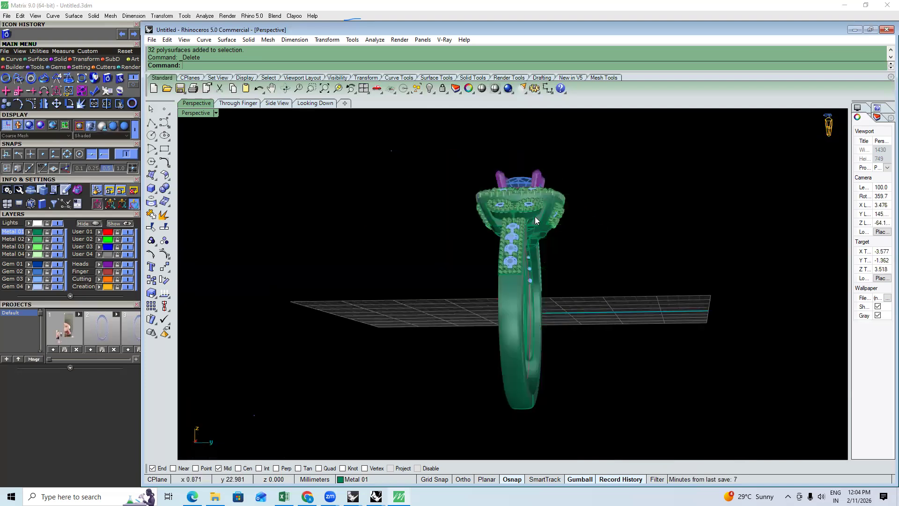
pyautogui.scroll(3, 537, 220)
pyautogui.moveTo(536, 219); pyautogui.dragTo(682, 314, button='right')
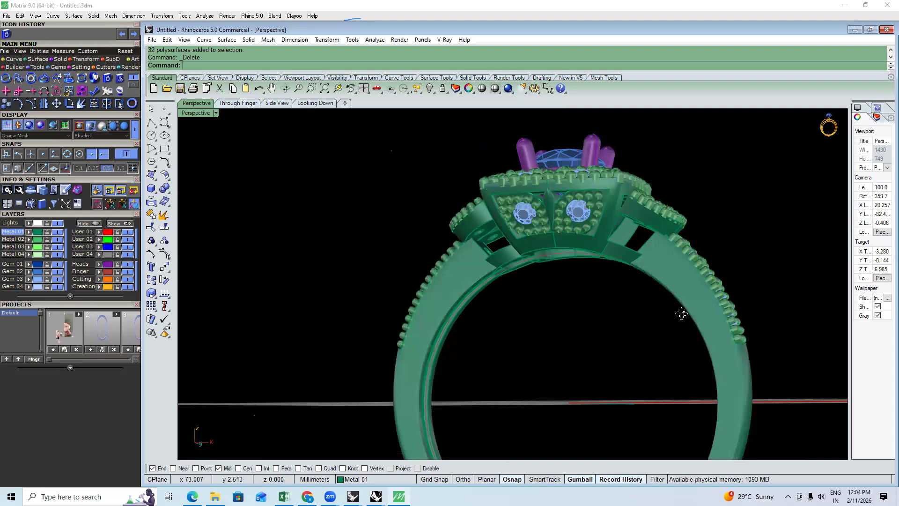
pyautogui.moveTo(627, 319); pyautogui.dragTo(612, 293, button='right')
pyautogui.scroll(5, 612, 293)
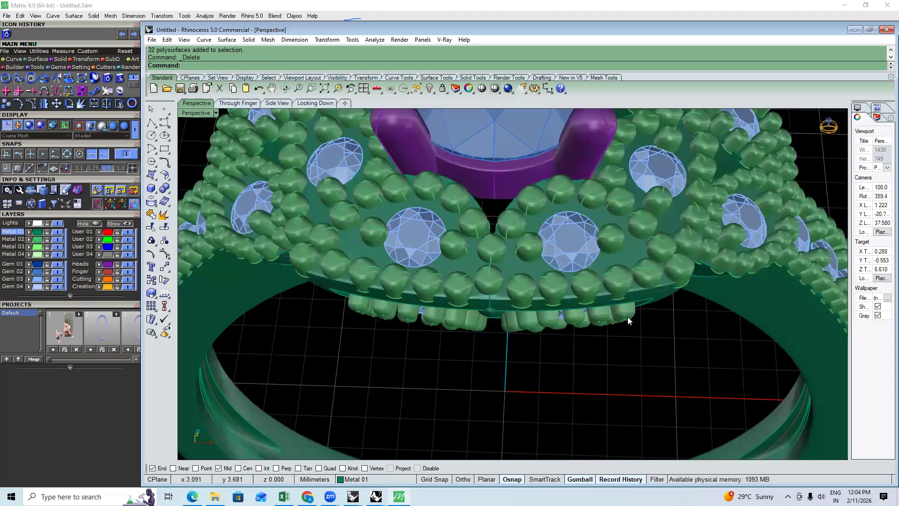
# Highlight all the bead prongs, clear the selection, and examine their arrangement across the halo and side gallery
pyautogui.hotkey('ctrl', 'a')
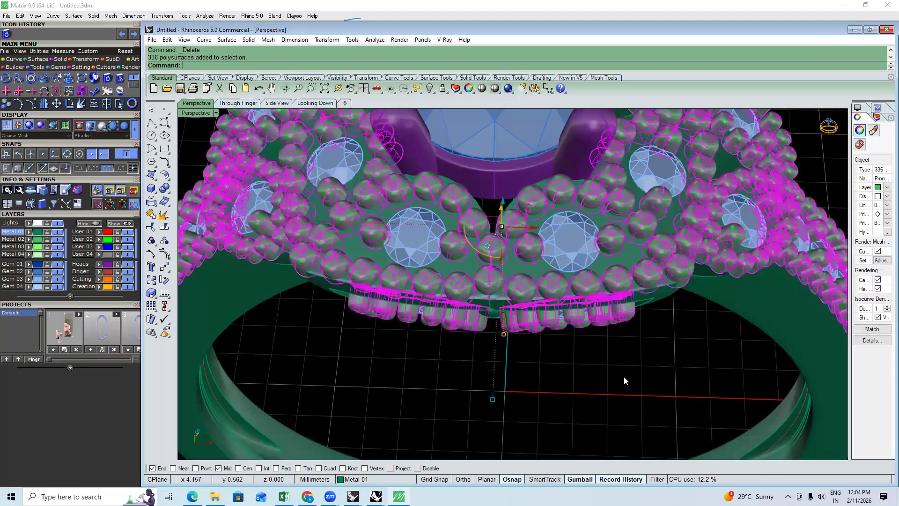
pyautogui.press('Escape')
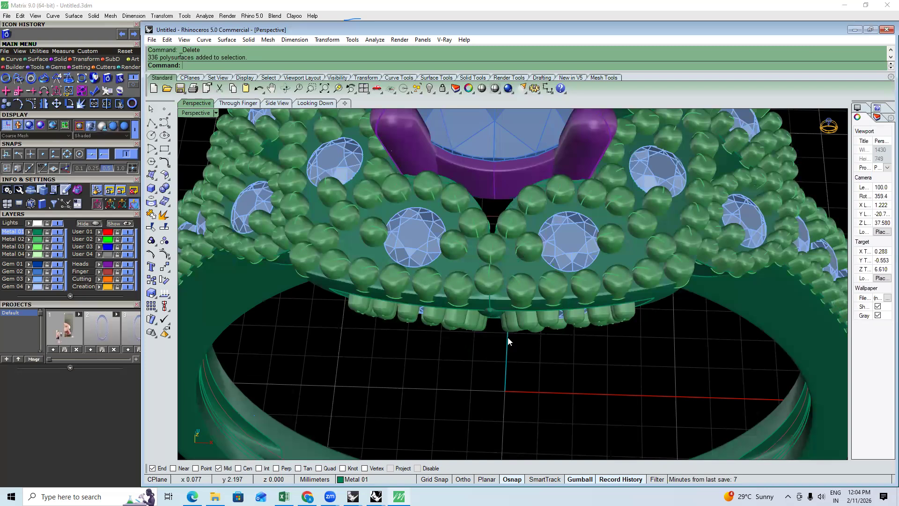
pyautogui.moveTo(523, 269); pyautogui.dragTo(479, 154, button='right')
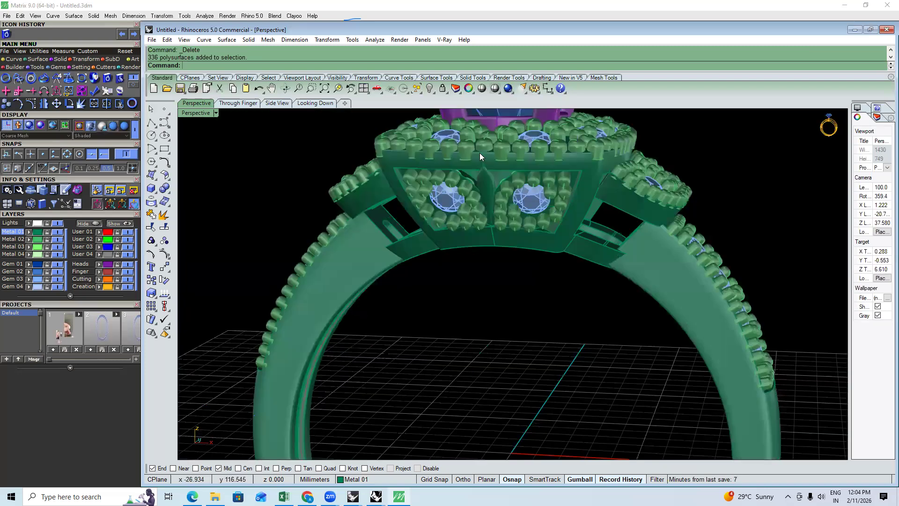
pyautogui.scroll(2, 506, 147)
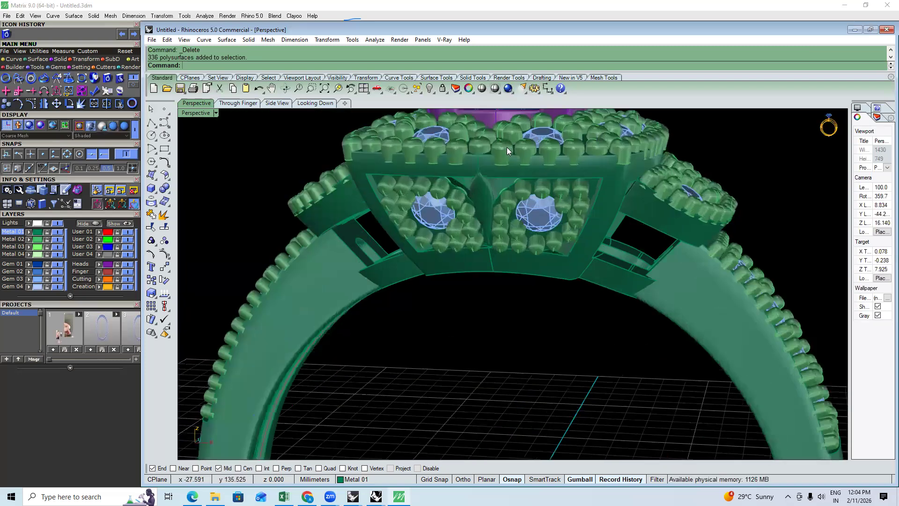
pyautogui.moveTo(507, 148); pyautogui.dragTo(521, 290, button='right')
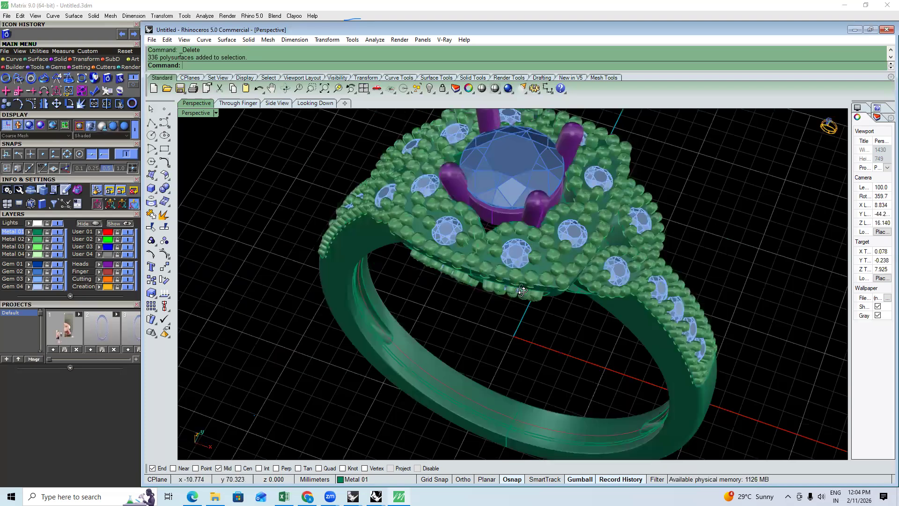
pyautogui.scroll(-2, 463, 289)
pyautogui.scroll(-3, 466, 348)
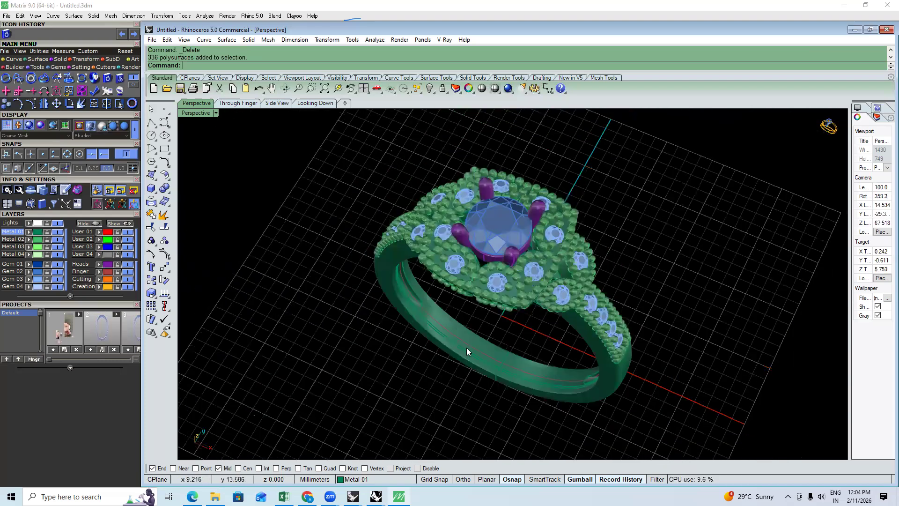
# Delete the entire petal-halo ring and import D30576-1.3dm from the Bermark Library's Engagement category in its place
pyautogui.hotkey('ctrl', 'a')
pyautogui.press('Delete')
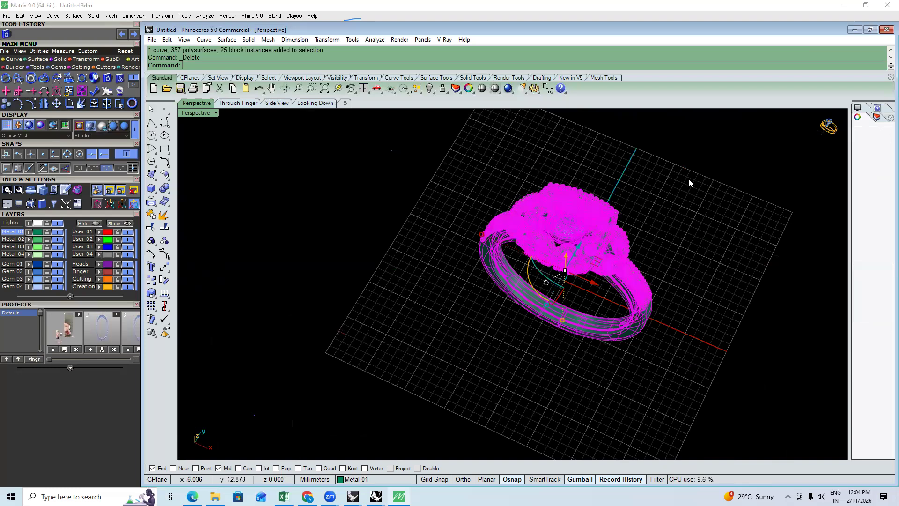
pyautogui.click(41, 70)
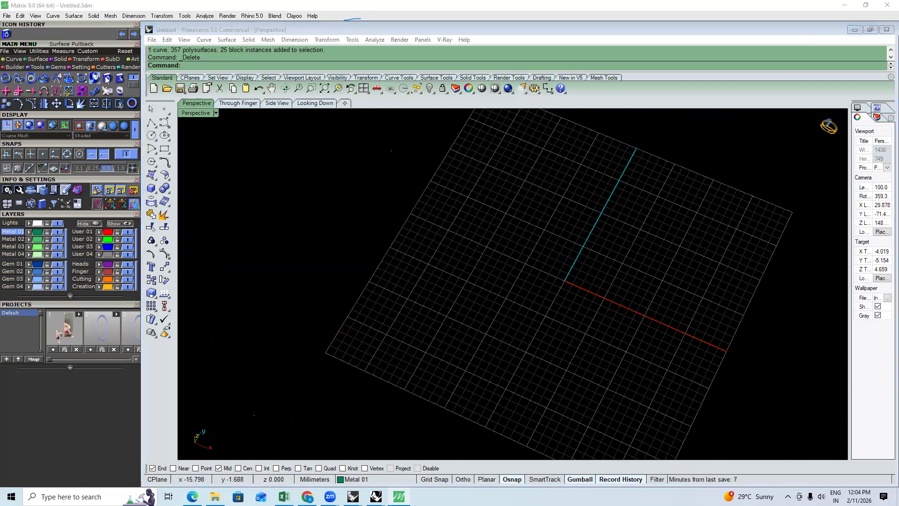
pyautogui.click(107, 79)
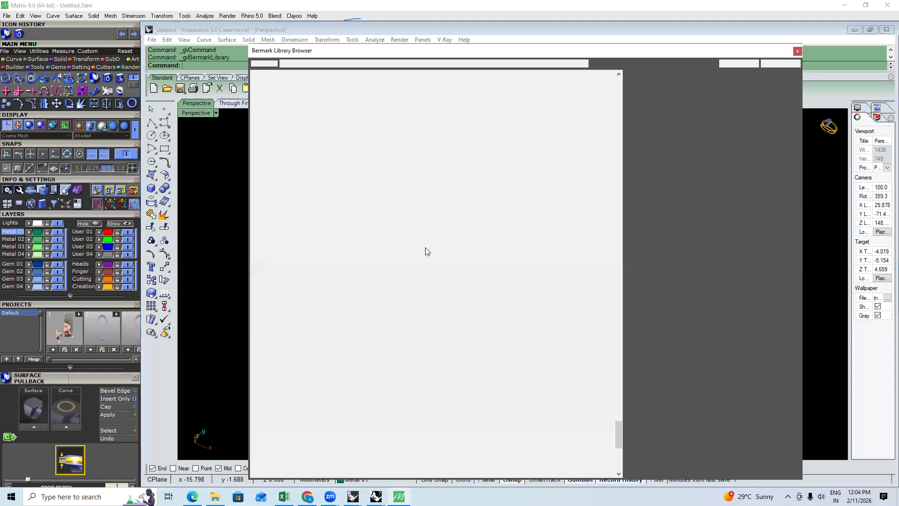
pyautogui.scroll(-5, 421, 240)
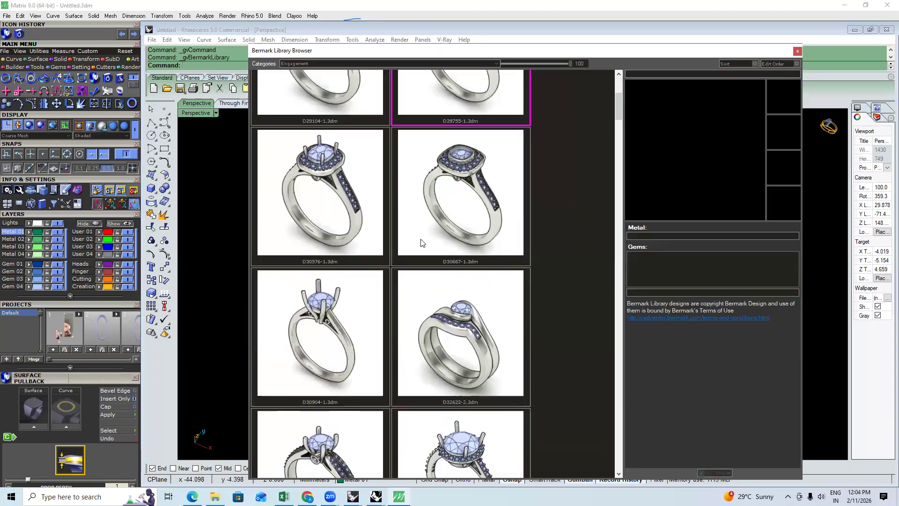
pyautogui.click(385, 223)
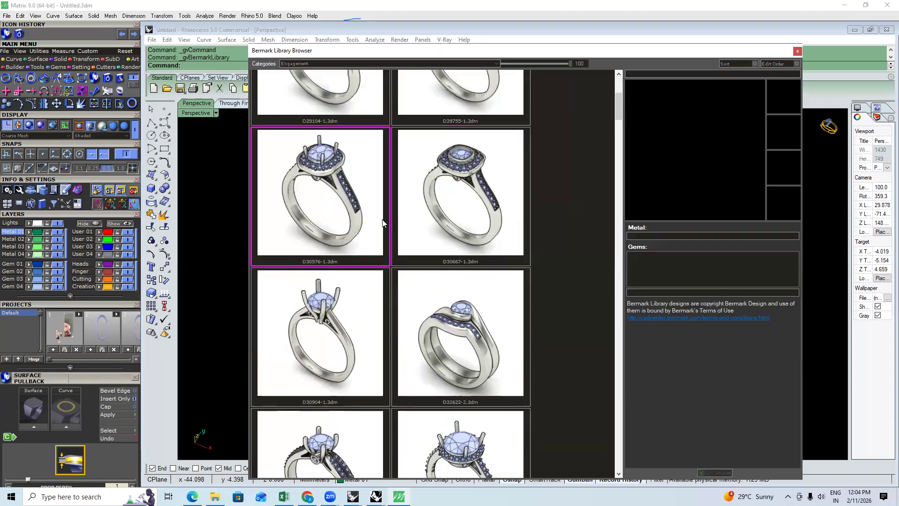
pyautogui.doubleClick(358, 206)
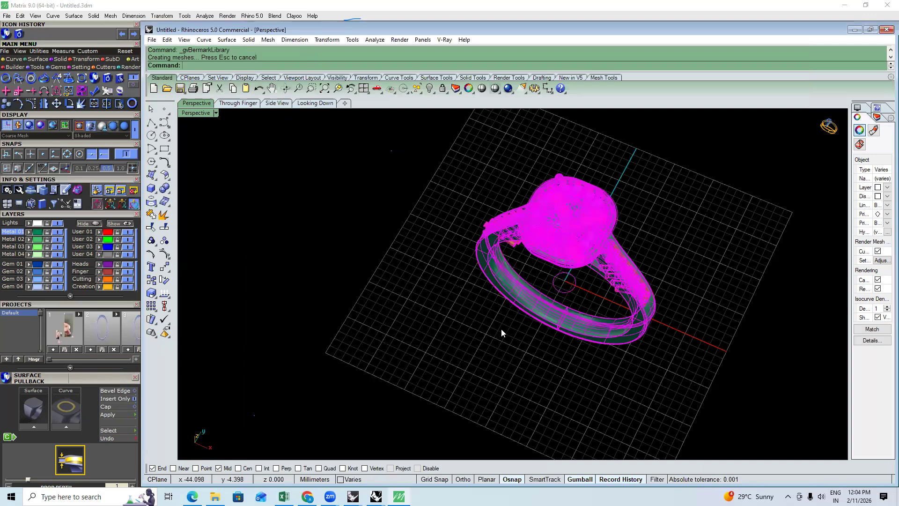
pyautogui.click(721, 315)
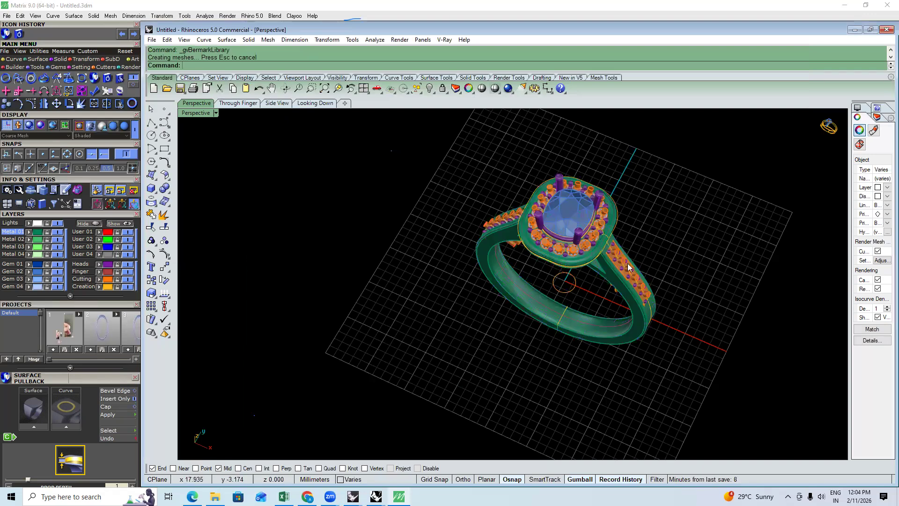
# Delete the orange cutting objects and all construction curves from the cushion-halo ring
pyautogui.scroll(6, 589, 238)
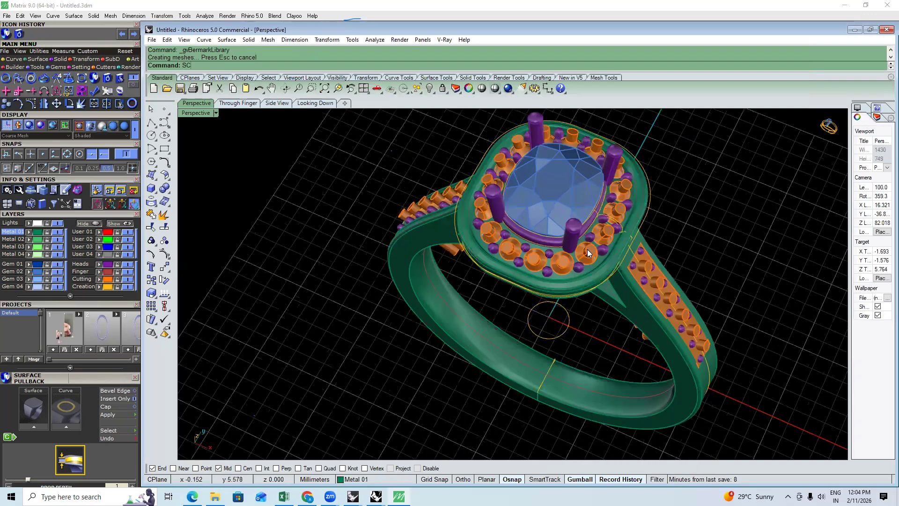
pyautogui.scroll(3, 583, 246)
pyautogui.press('Delete')
pyautogui.scroll(-6, 557, 302)
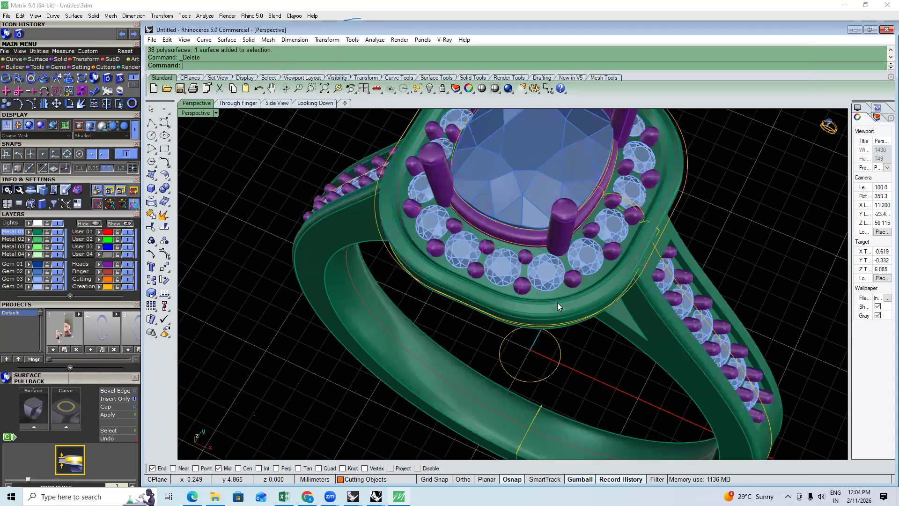
pyautogui.hotkey('ctrl', 'shift', 'c')
pyautogui.press('Delete')
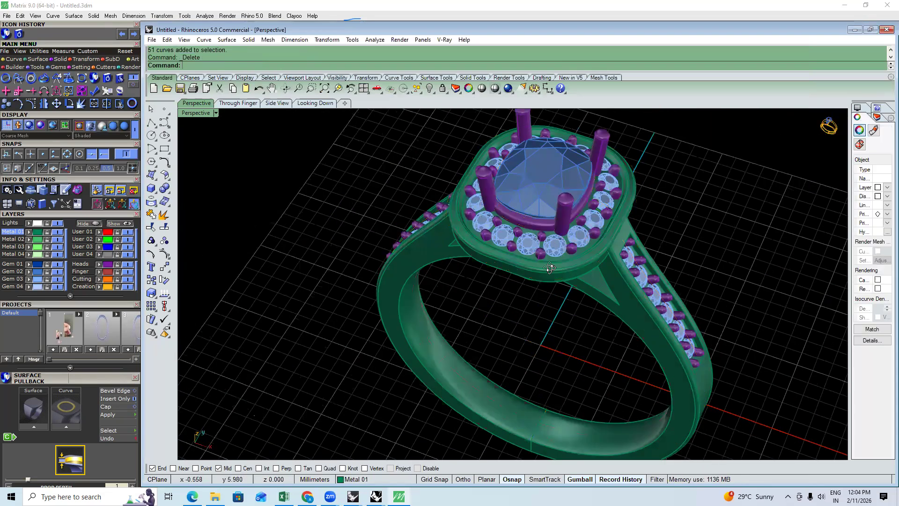
# Duplicate the inner and outer edges of the cushion halo's raised rim with DupEdge
pyautogui.moveTo(510, 249); pyautogui.dragTo(568, 302, button='right')
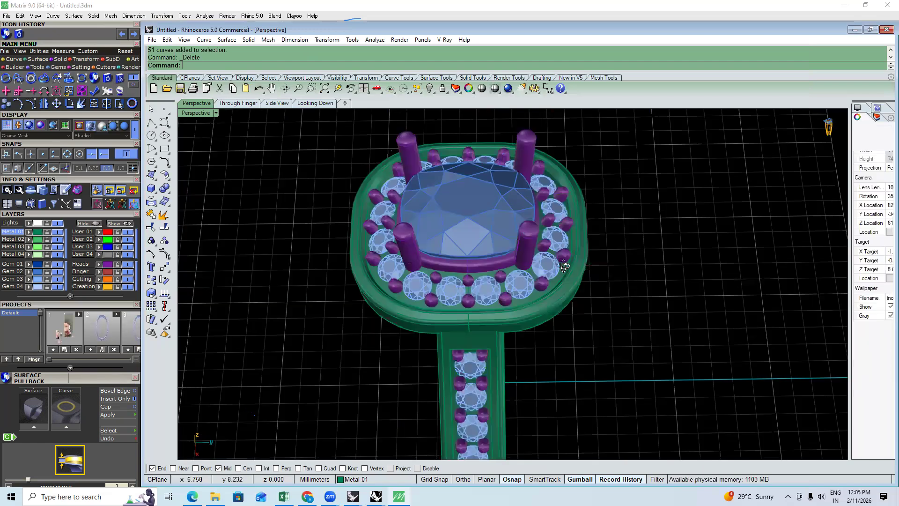
pyautogui.scroll(3, 546, 316)
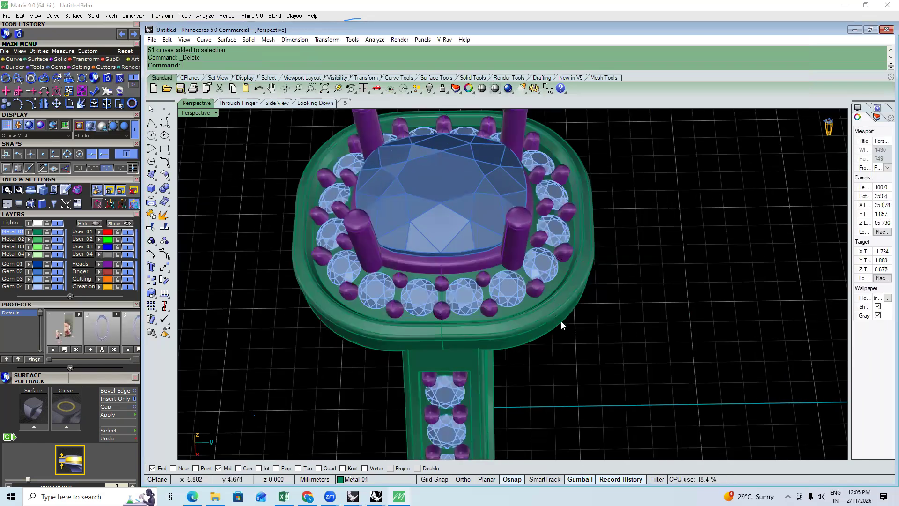
pyautogui.scroll(4, 561, 322)
pyautogui.scroll(-4, 473, 333)
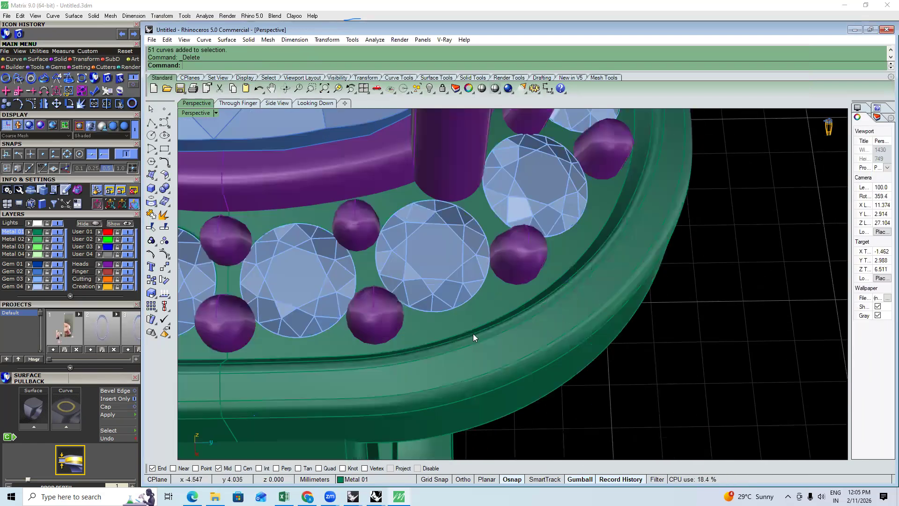
pyautogui.scroll(3, 441, 325)
pyautogui.write('DupEdge')
pyautogui.press('Return')
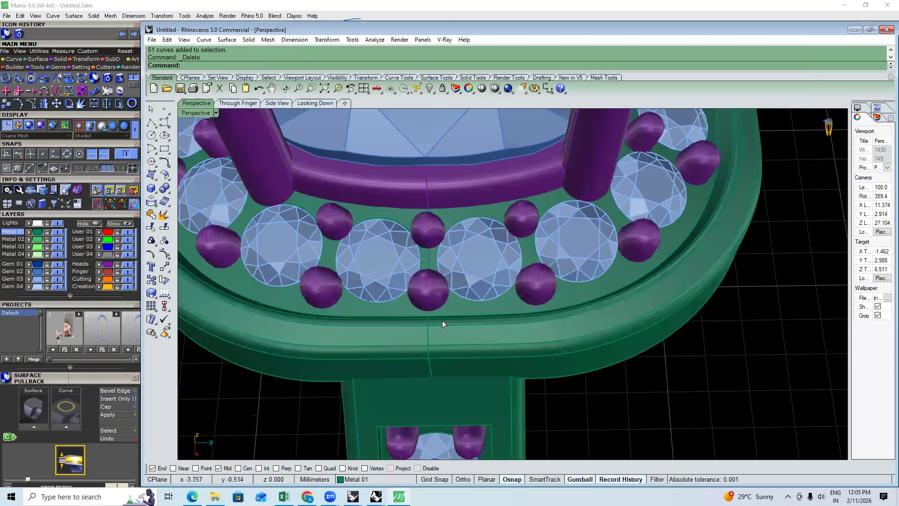
pyautogui.scroll(3, 442, 320)
pyautogui.scroll(-5, 456, 369)
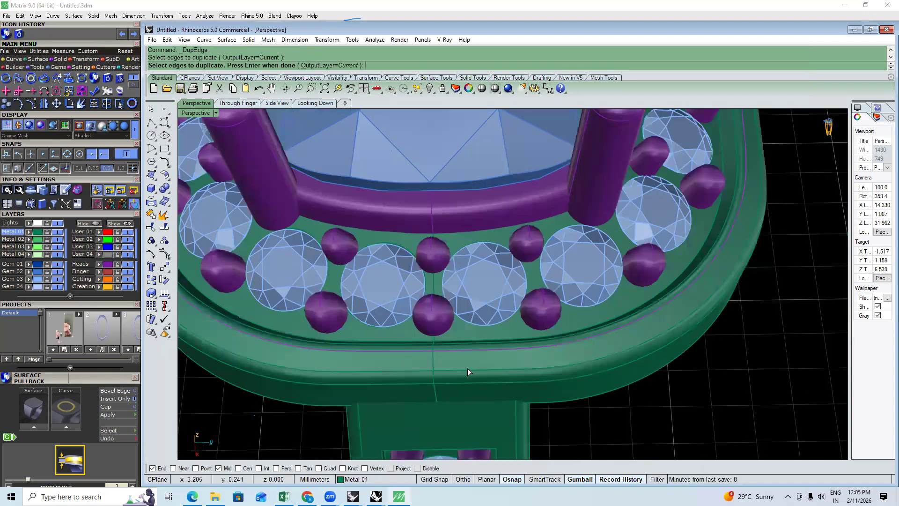
pyautogui.scroll(-1, 511, 356)
pyautogui.scroll(-3, 527, 350)
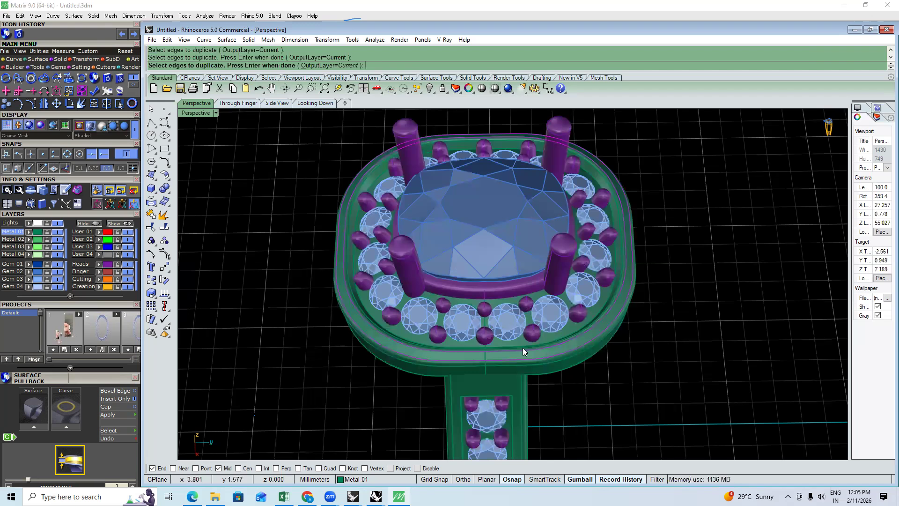
pyautogui.press('Return')
# Create a mean curve between the two duplicated rim edges, accepting the default seam points
pyautogui.write('MEC')
pyautogui.press('Return')
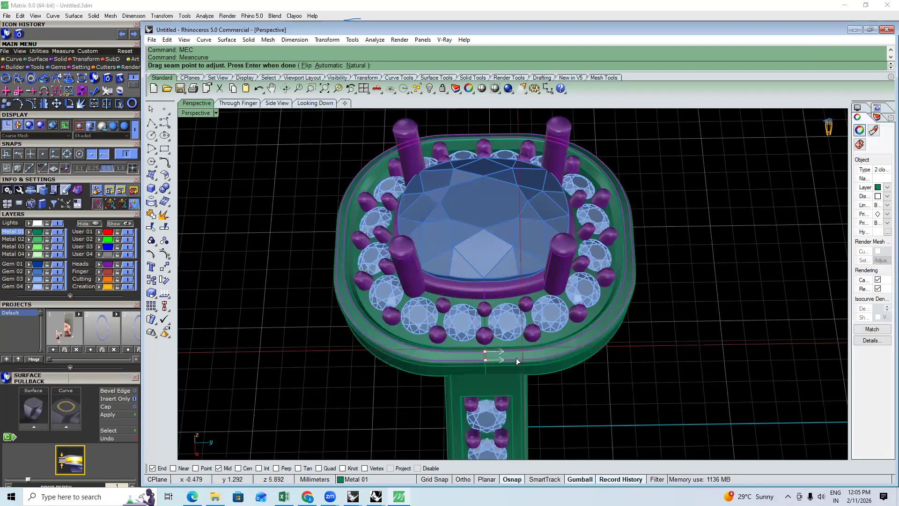
pyautogui.press('Return')
# Create a sphere about 0.49 mm in diameter centred on the halo rim's centre curve, in line with the shank
pyautogui.scroll(3, 526, 356)
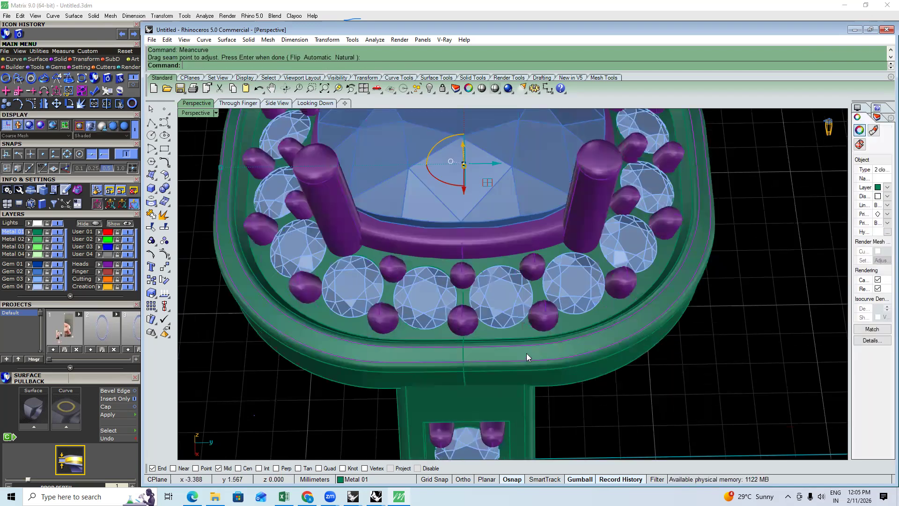
pyautogui.click(467, 357)
pyautogui.scroll(3, 521, 356)
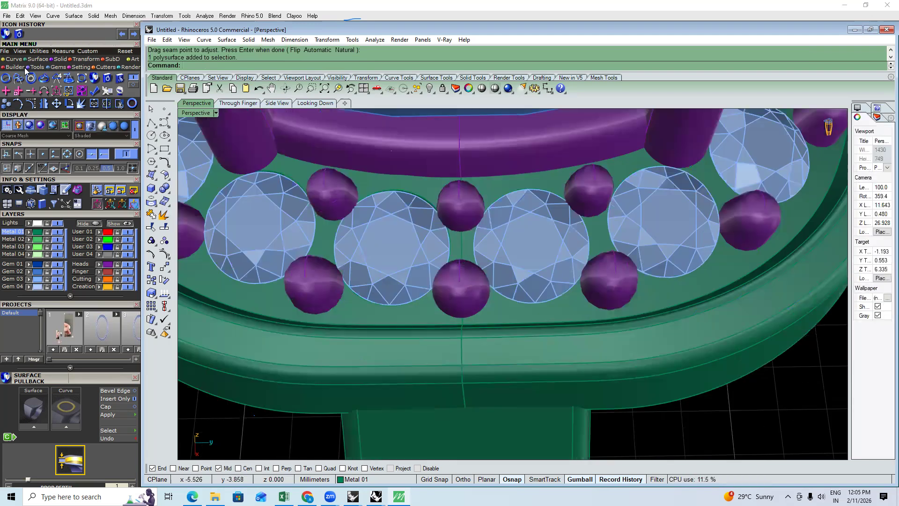
pyautogui.click(155, 191)
pyautogui.click(461, 345)
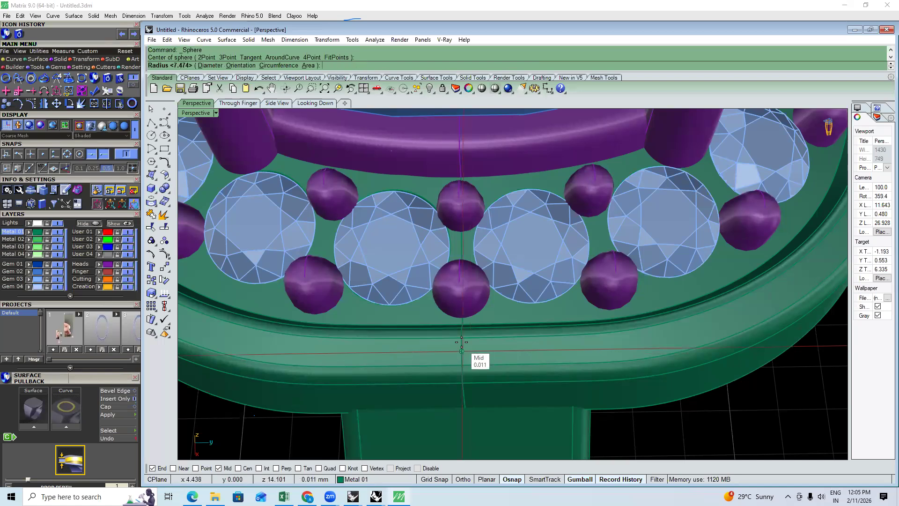
pyautogui.scroll(2, 468, 340)
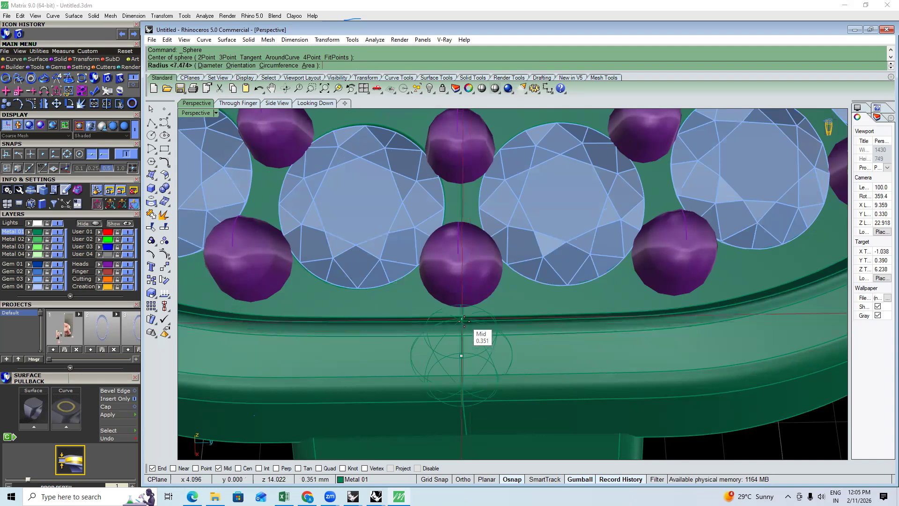
pyautogui.click(463, 319)
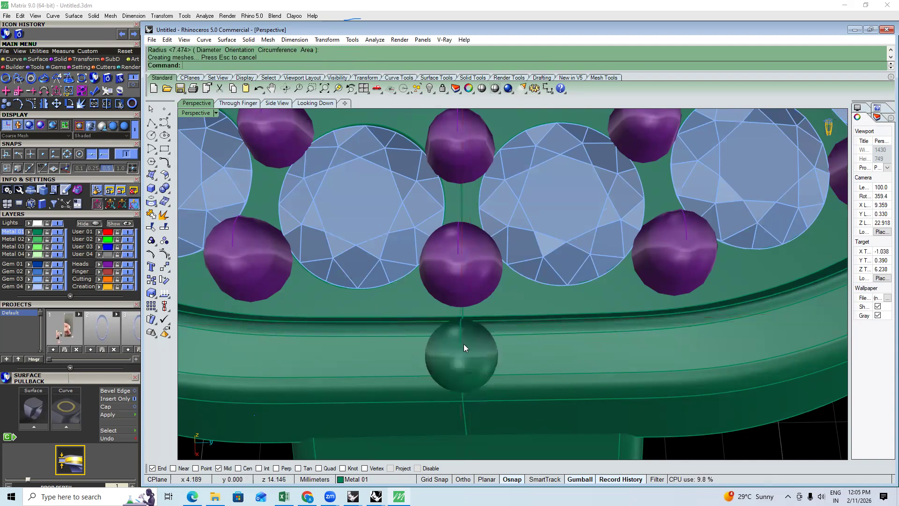
# Examine the sphere on the rim and measure its diameter in Top view with an aligned dimension
pyautogui.scroll(-5, 490, 331)
pyautogui.moveTo(489, 332); pyautogui.dragTo(514, 313, button='right')
pyautogui.scroll(-2, 538, 295)
pyautogui.scroll(1, 543, 295)
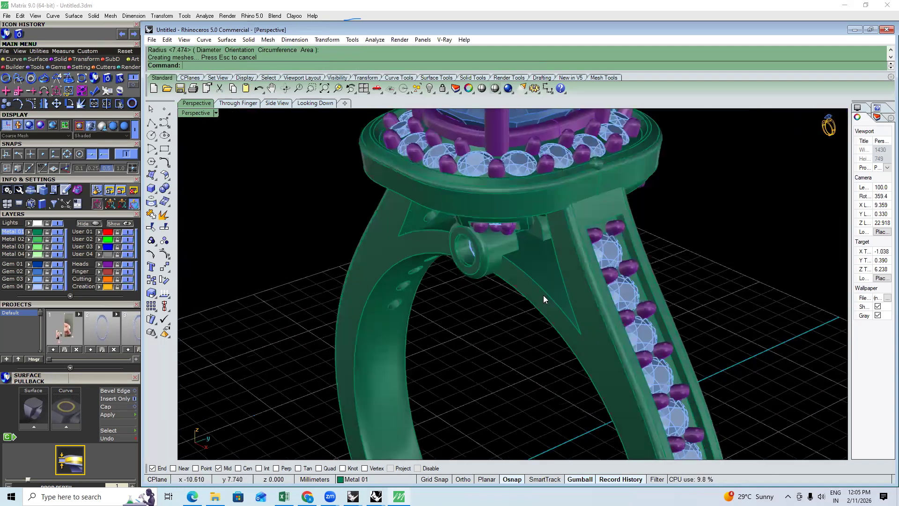
pyautogui.scroll(6, 603, 137)
pyautogui.hotkey('ctrl', 'F1')
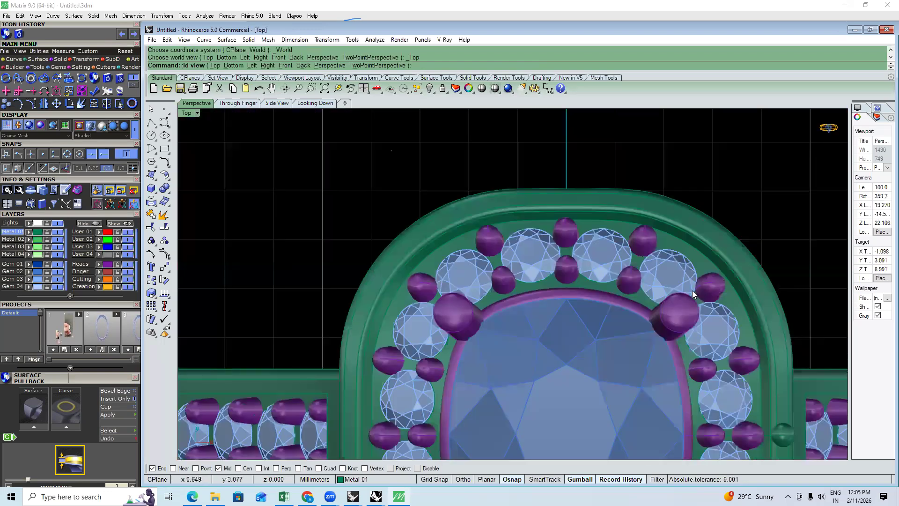
pyautogui.scroll(8, 674, 281)
pyautogui.write('A')
pyautogui.press('Return')
pyautogui.click(663, 248)
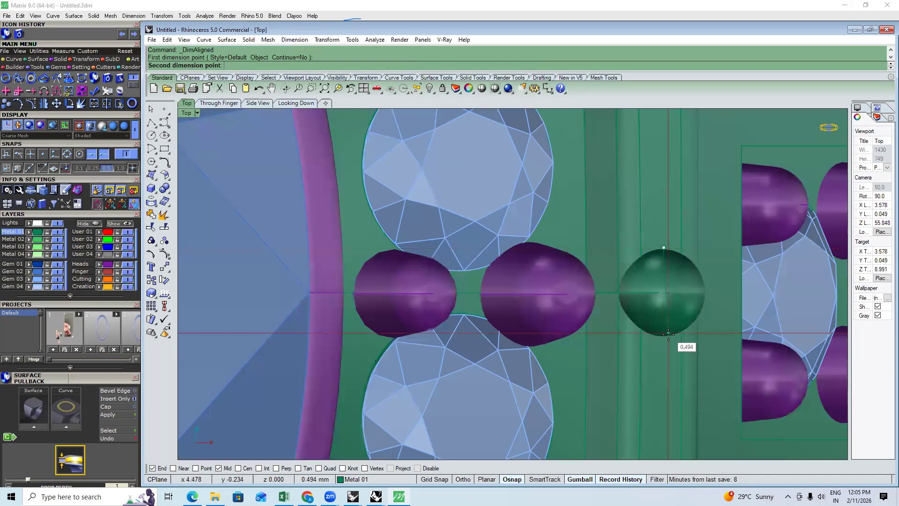
pyautogui.click(668, 334)
pyautogui.press('Escape')
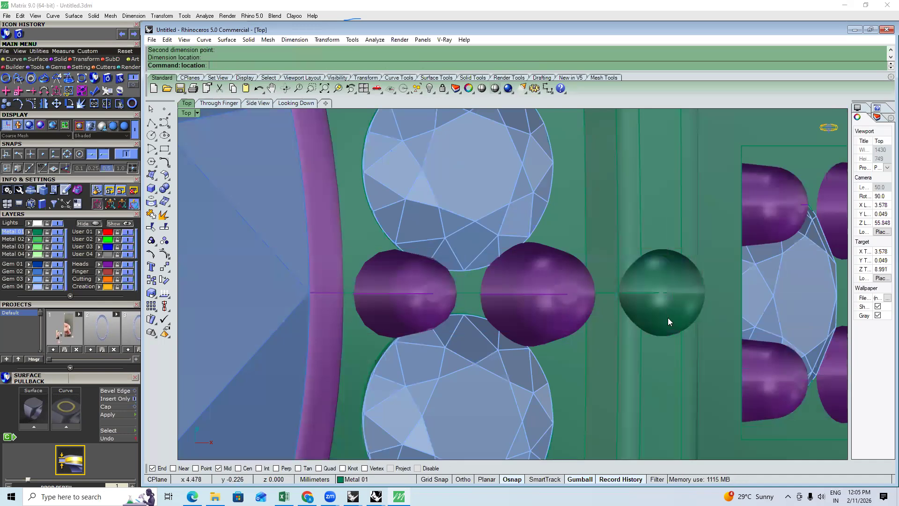
# Inspect the sphere and the halo rim's centre curve in wireframe, and return the display to shaded
pyautogui.click(633, 309)
pyautogui.scroll(-1, 650, 252)
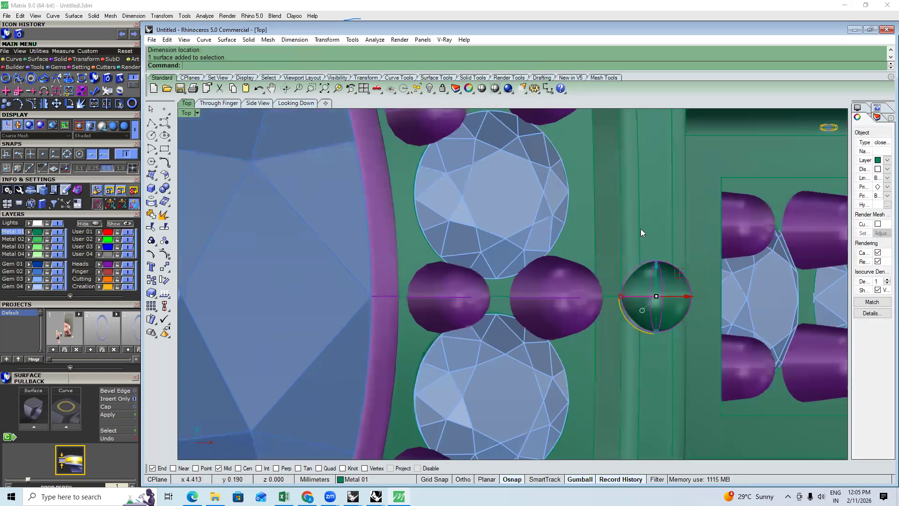
pyautogui.hotkey('ctrl', 'alt', 'w')
pyautogui.press('Escape')
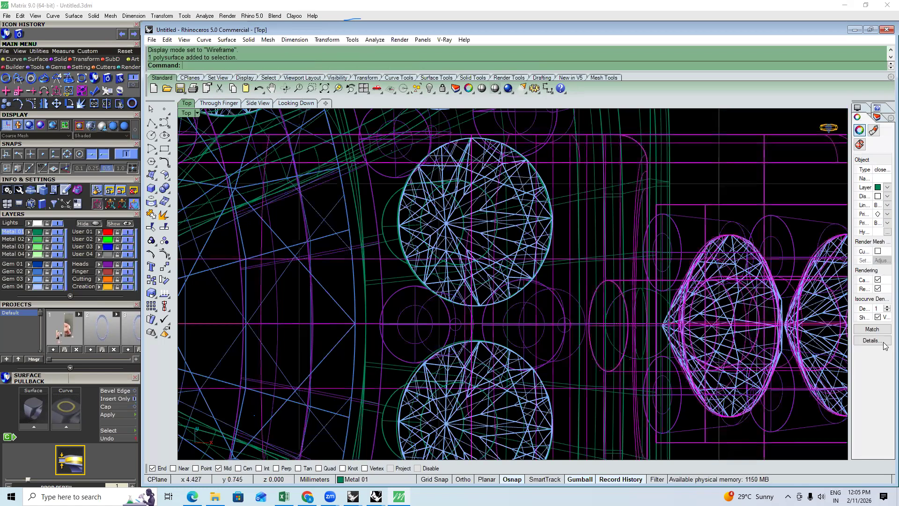
pyautogui.hotkey('ctrl', 'a')
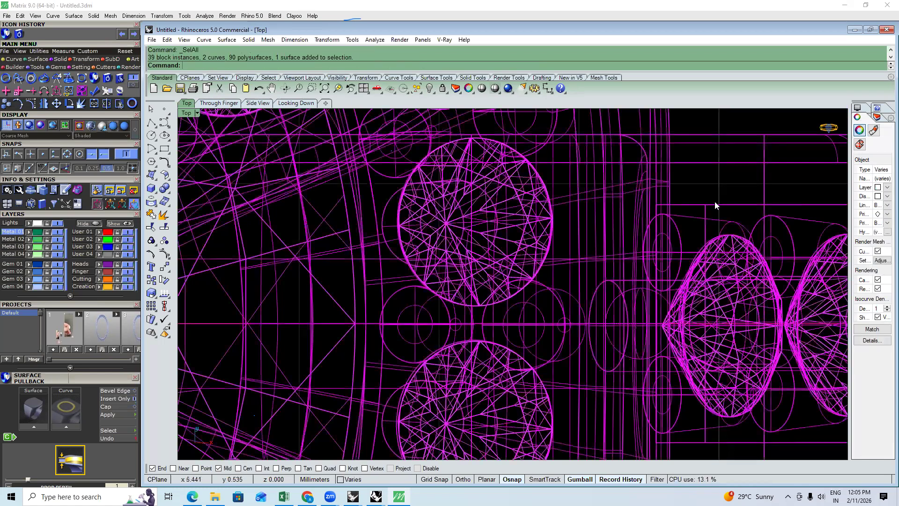
pyautogui.click(623, 223)
pyautogui.click(622, 216)
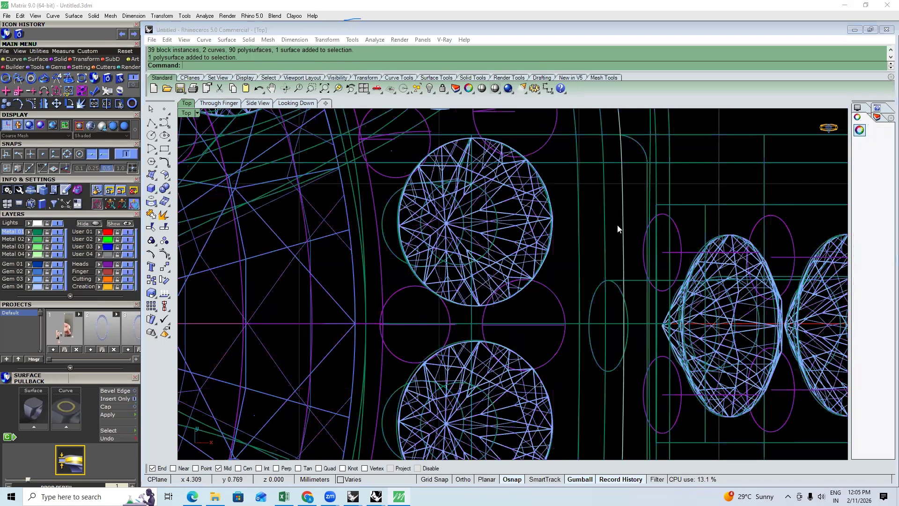
pyautogui.write('SV')
pyautogui.press('Return')
# Array the sphere along the rim's centre curve around the whole halo, using distance between items and Freeform orientation
pyautogui.click(636, 293)
pyautogui.write('Ao')
pyautogui.press('Return')
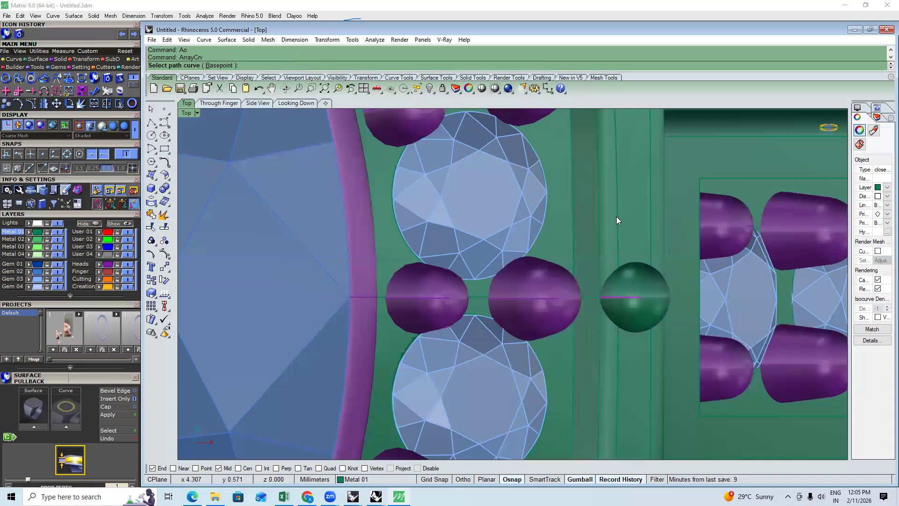
pyautogui.click(616, 216)
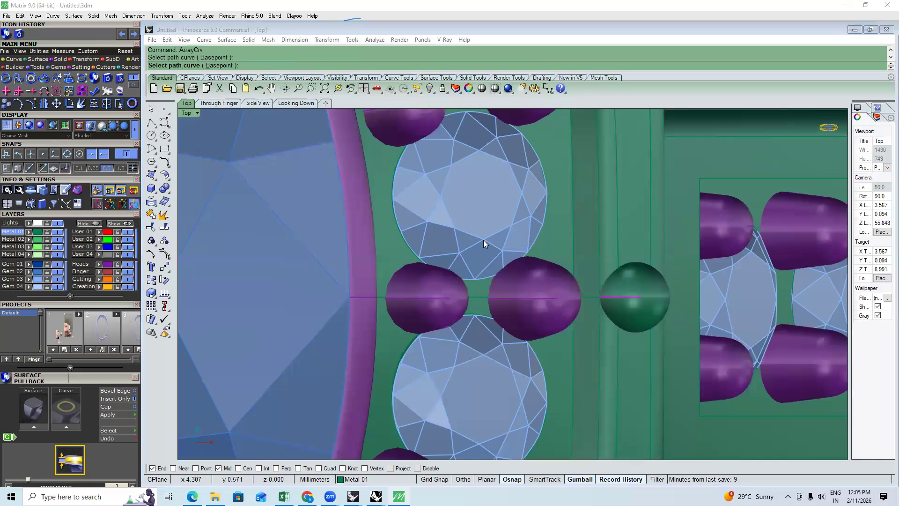
pyautogui.click(542, 241)
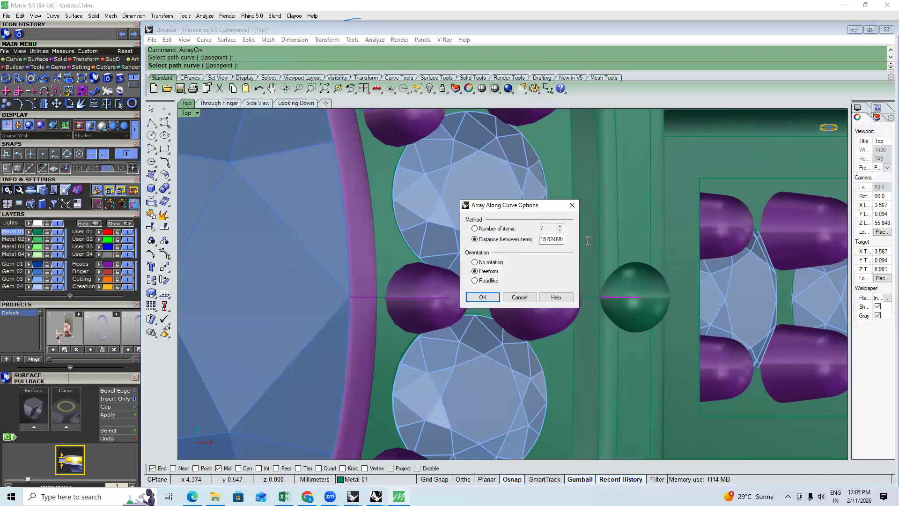
pyautogui.press('Tab')
pyautogui.write('.')
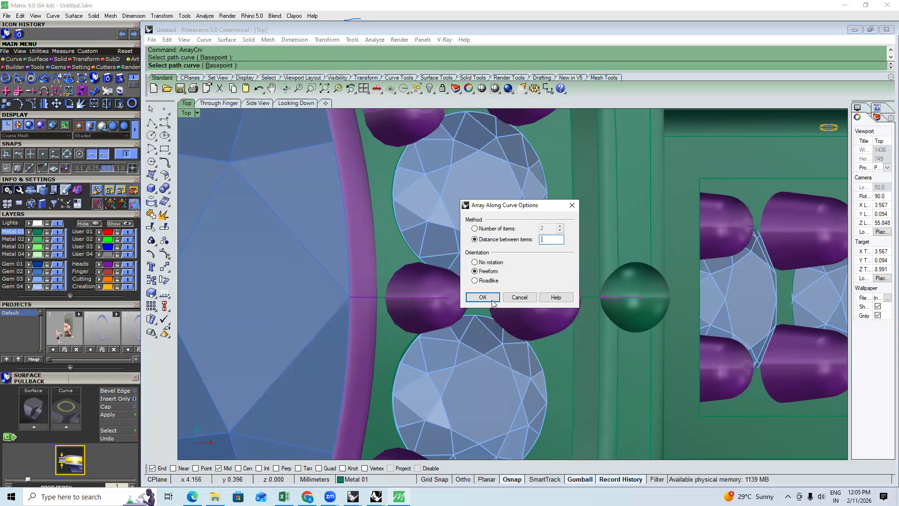
pyautogui.click(491, 300)
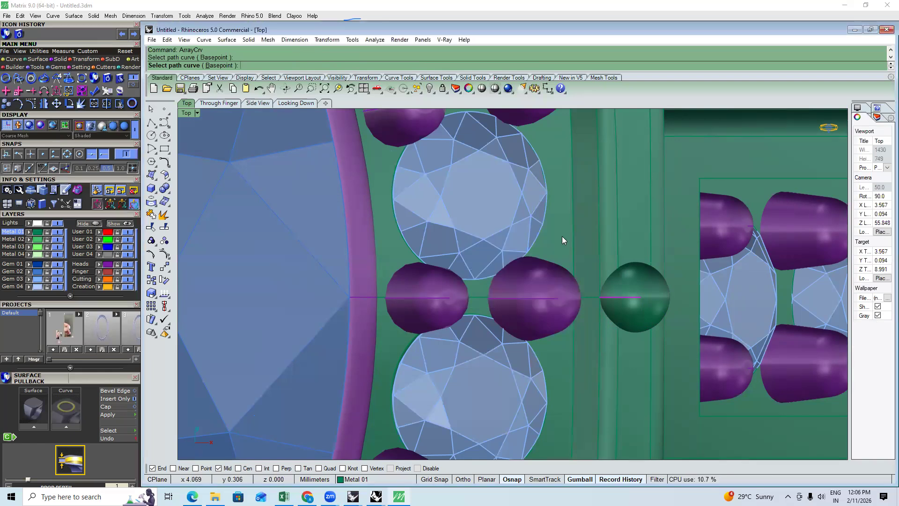
pyautogui.scroll(-10, 562, 236)
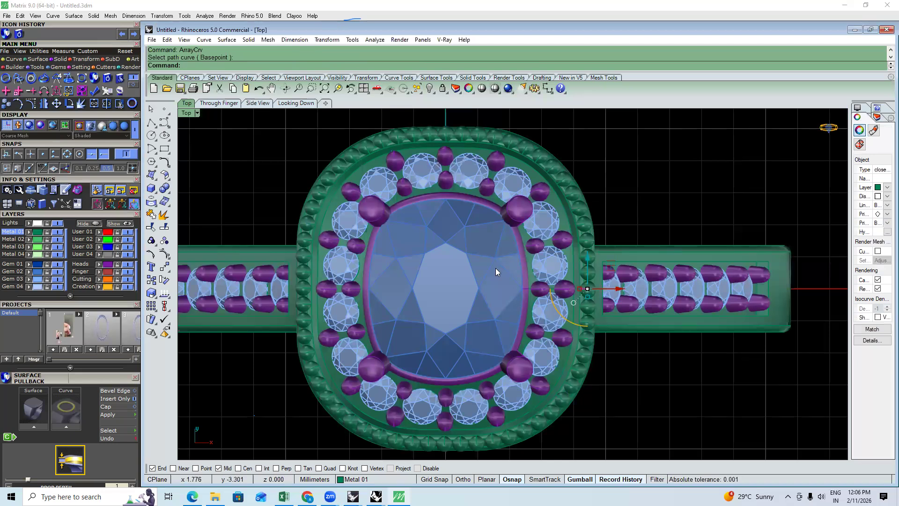
# Examine the beaded border on the halo rim in perspective, checking up close how the beads sit on the metal
pyautogui.press('F4')
pyautogui.scroll(3, 566, 251)
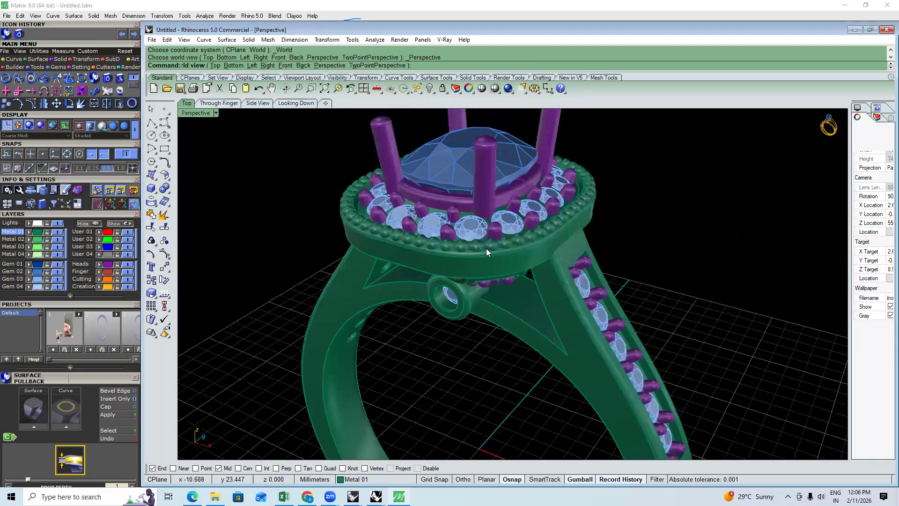
pyautogui.moveTo(486, 248); pyautogui.dragTo(504, 207, button='right')
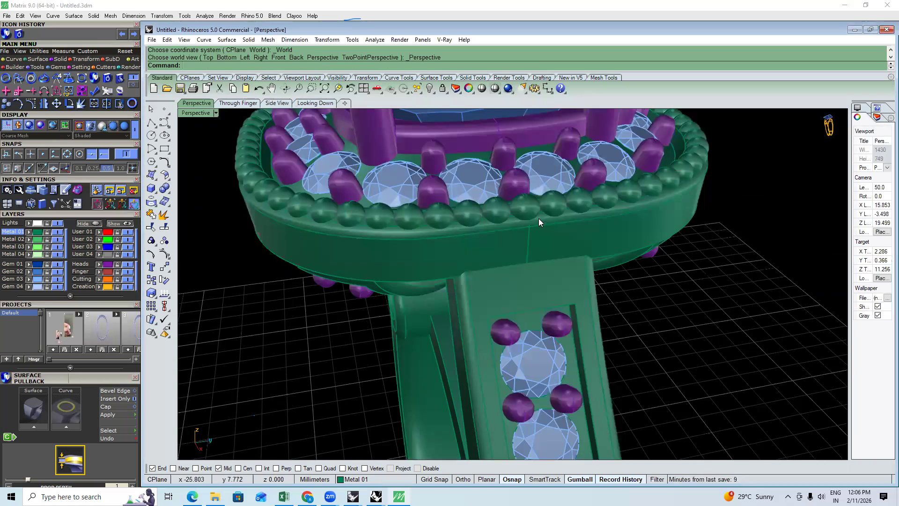
pyautogui.scroll(3, 538, 221)
pyautogui.scroll(2, 538, 213)
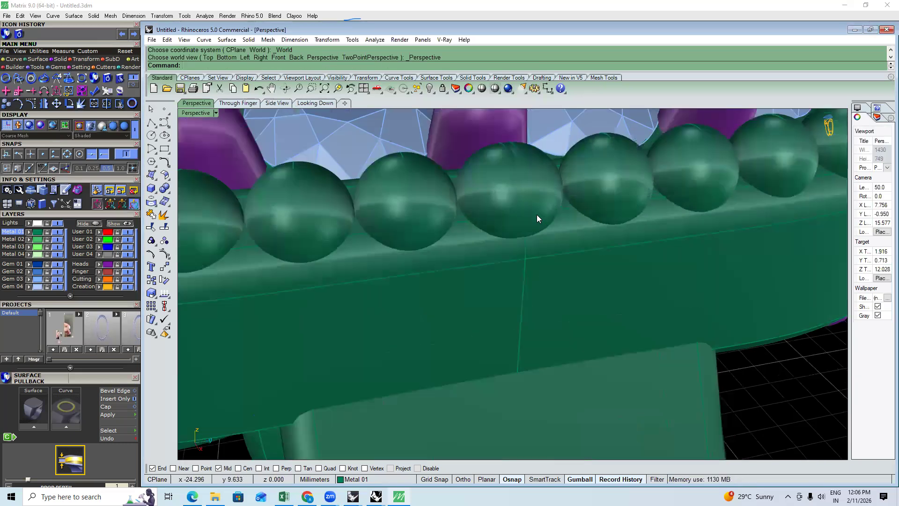
pyautogui.click(536, 214)
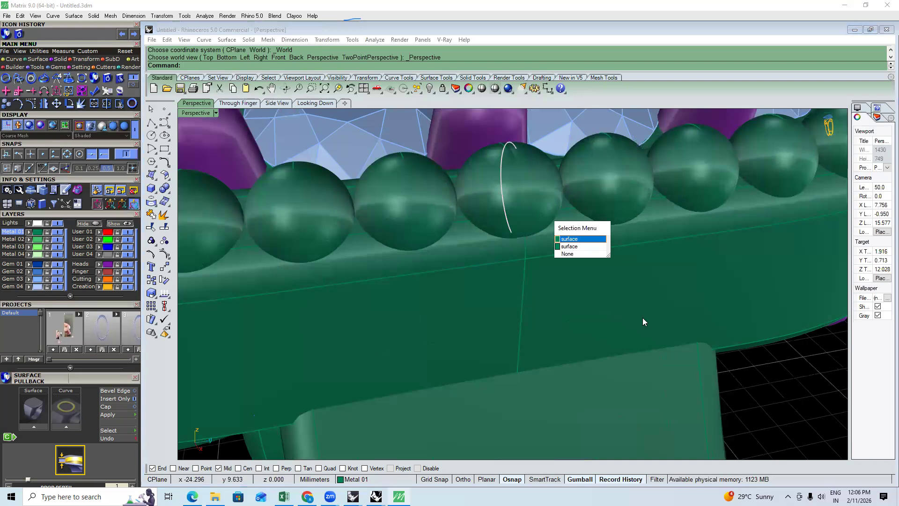
pyautogui.click(480, 222)
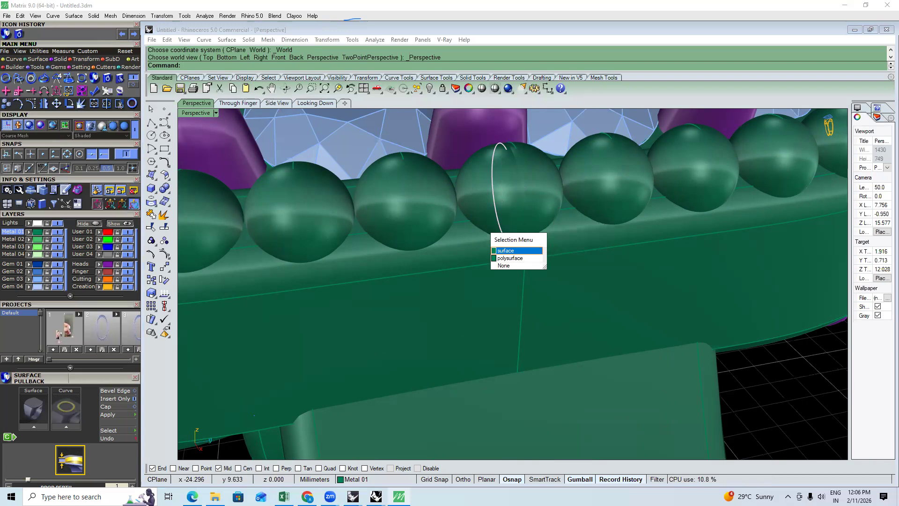
pyautogui.scroll(-8, 512, 193)
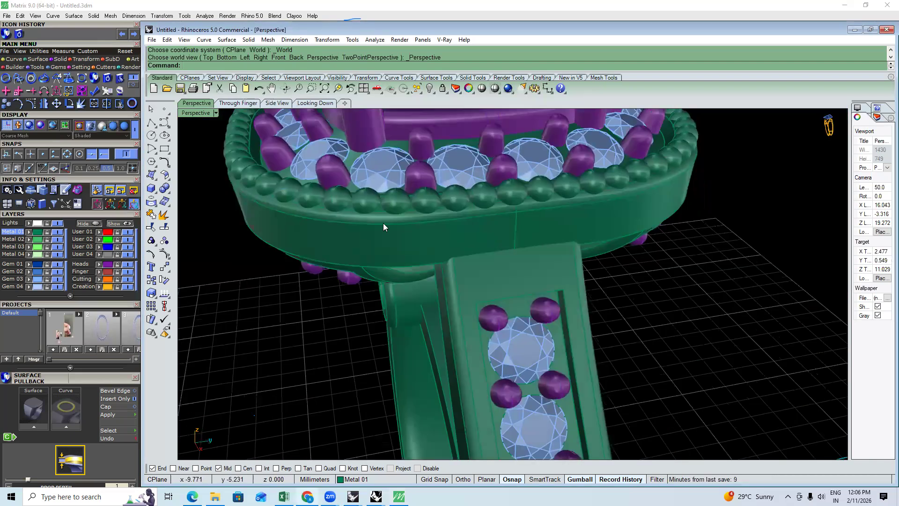
# Switch to Chrome and run a Google search for "miligrain diamond ring" in a new tab
pyautogui.hotkey('alt', 'Tab')
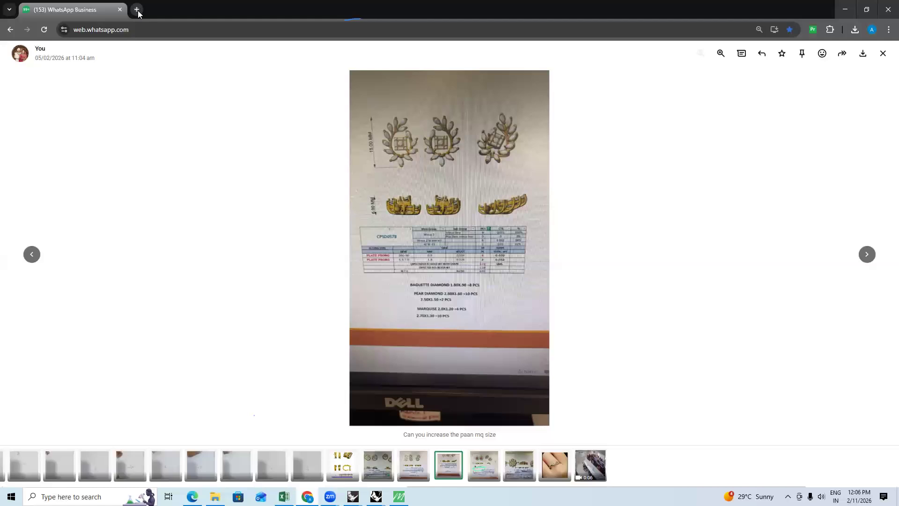
pyautogui.click(137, 10)
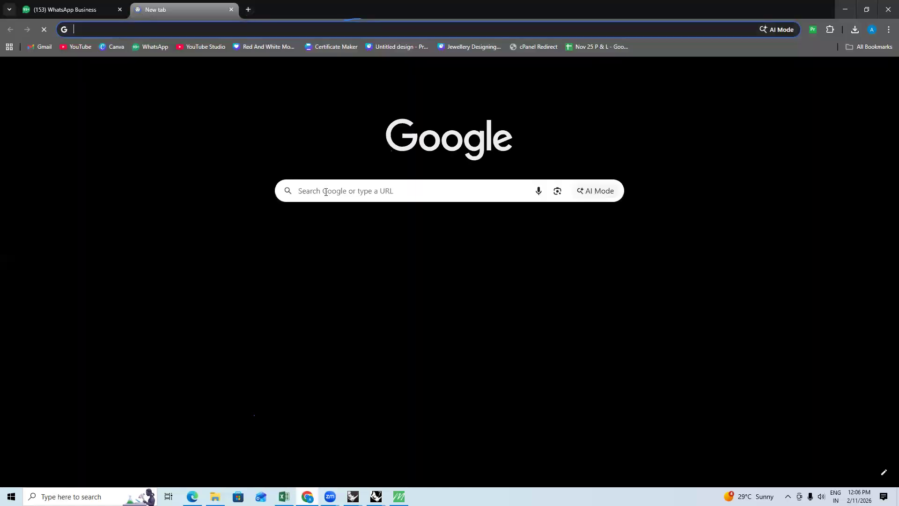
pyautogui.click(325, 191)
pyautogui.write('miligras')
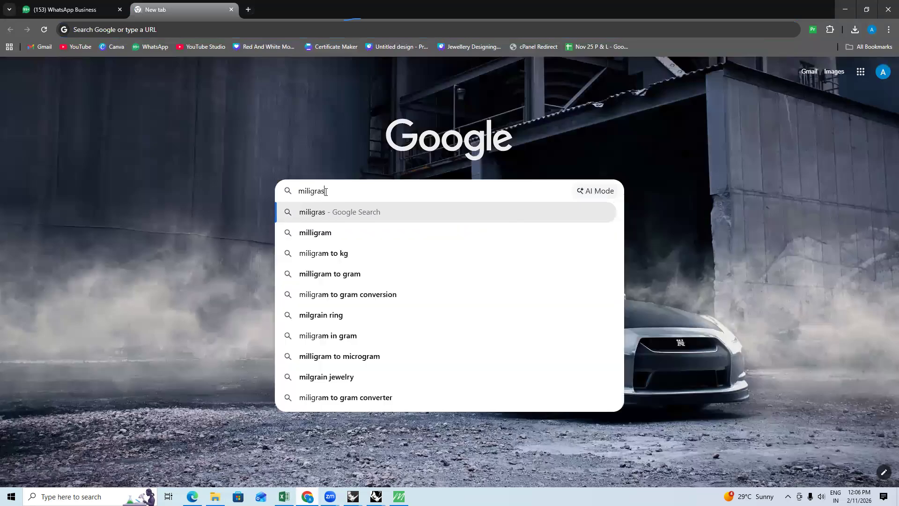
pyautogui.press('BackSpace')
pyautogui.write('in')
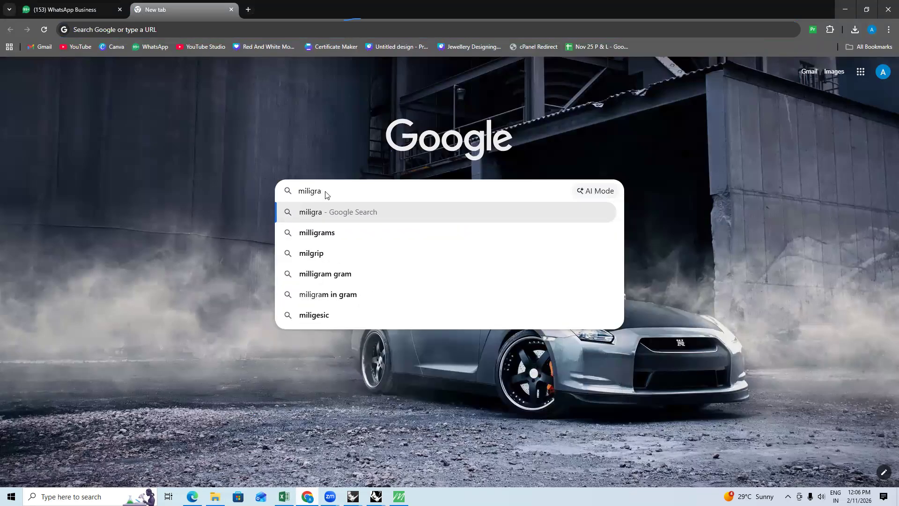
pyautogui.write(' des')
pyautogui.press('BackSpace')
pyautogui.press('BackSpace')
pyautogui.press('BackSpace')
pyautogui.press('BackSpace')
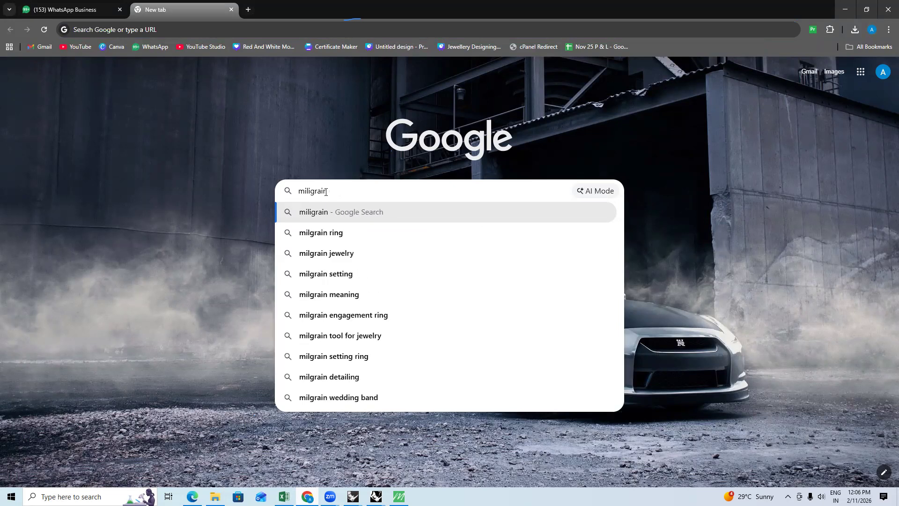
pyautogui.write('diamond ')
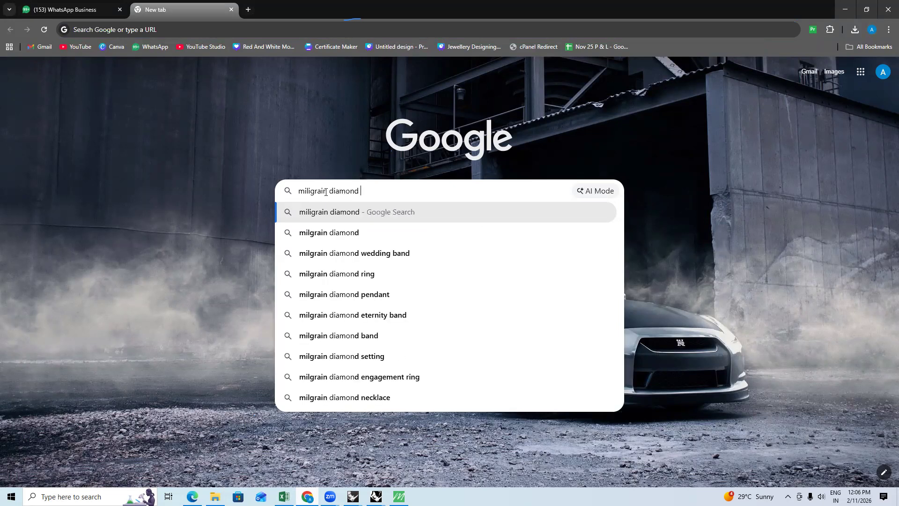
pyautogui.write('ring')
pyautogui.press('Return')
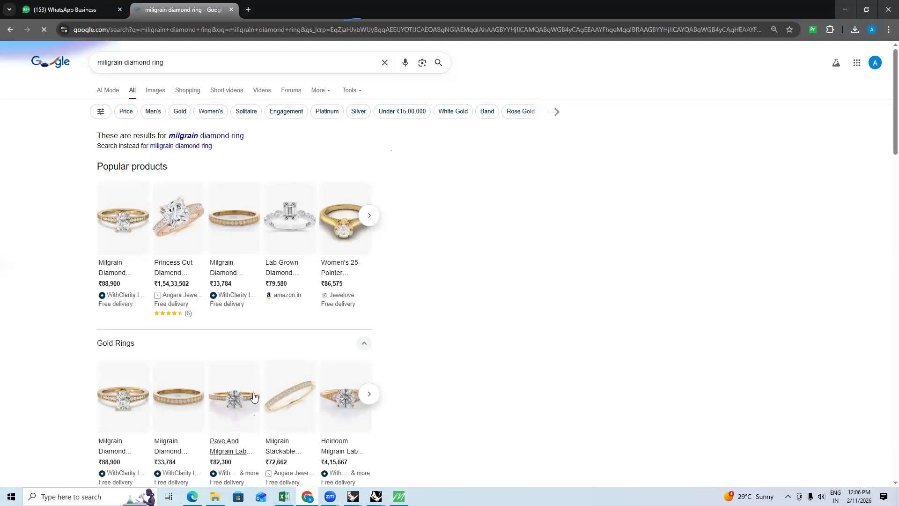
# Look over the results, copy the search phrase, and find and open the Pinterest site through Google
pyautogui.scroll(-1, 255, 396)
pyautogui.scroll(-5, 255, 325)
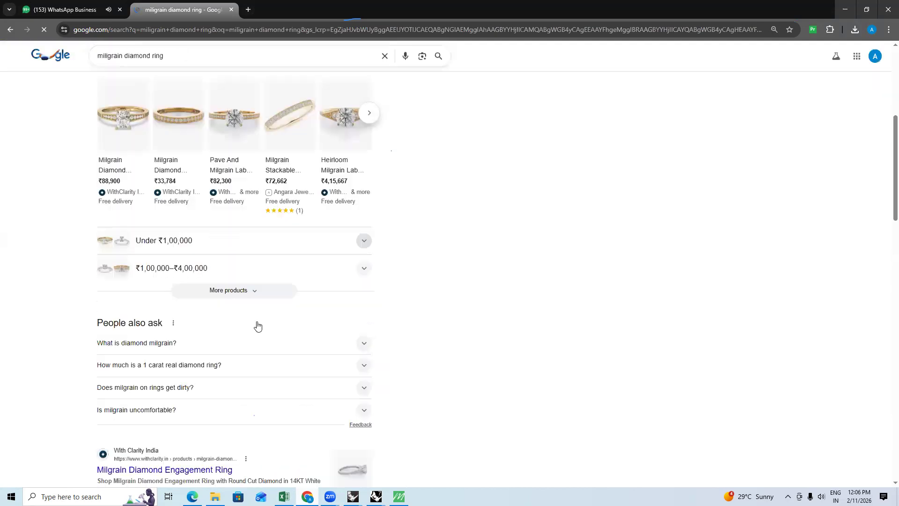
pyautogui.scroll(6, 177, 62)
pyautogui.press('/')
pyautogui.hotkey('ctrl', 'c')
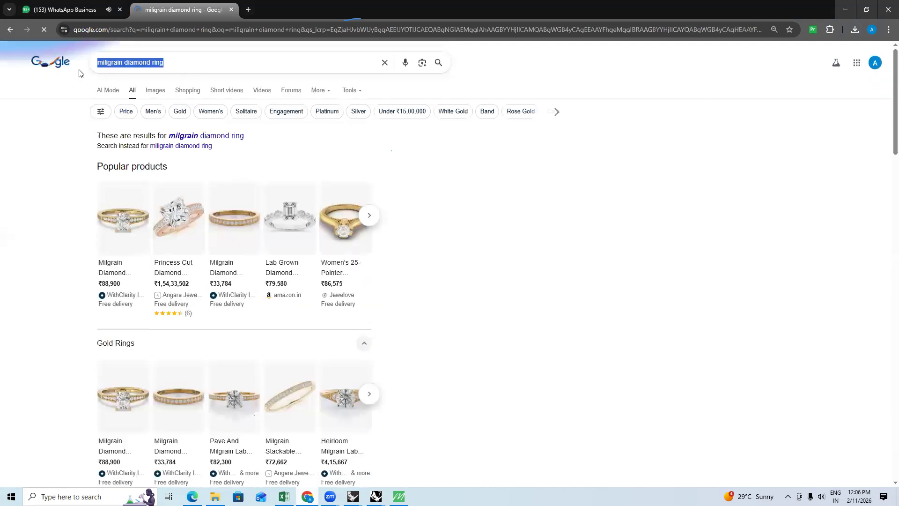
pyautogui.write('pin')
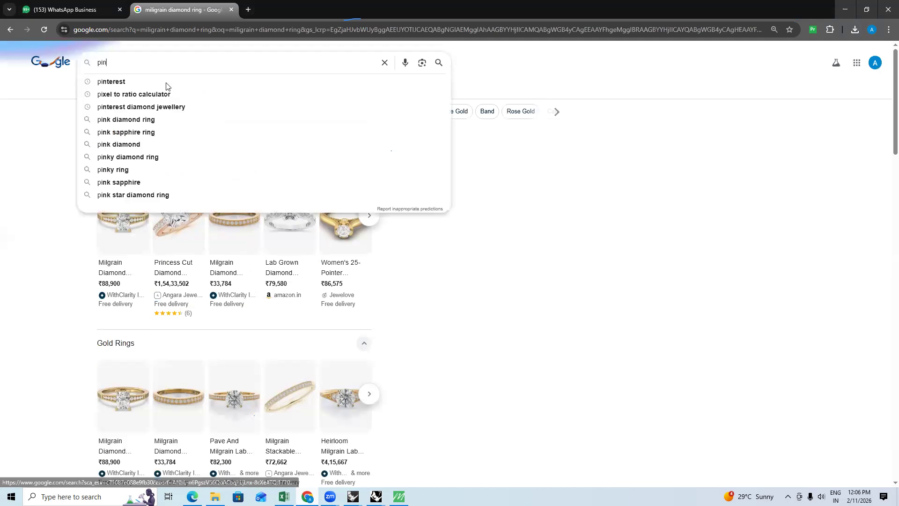
pyautogui.write('trest')
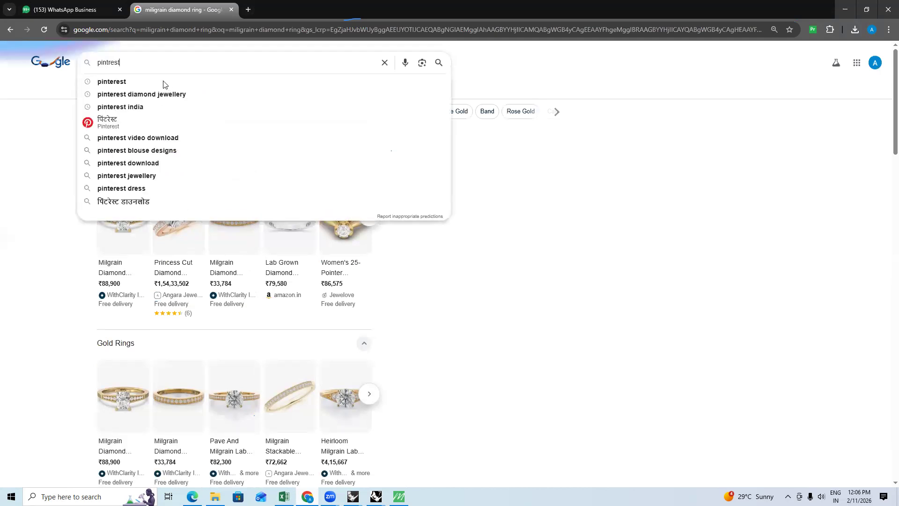
pyautogui.press('Return')
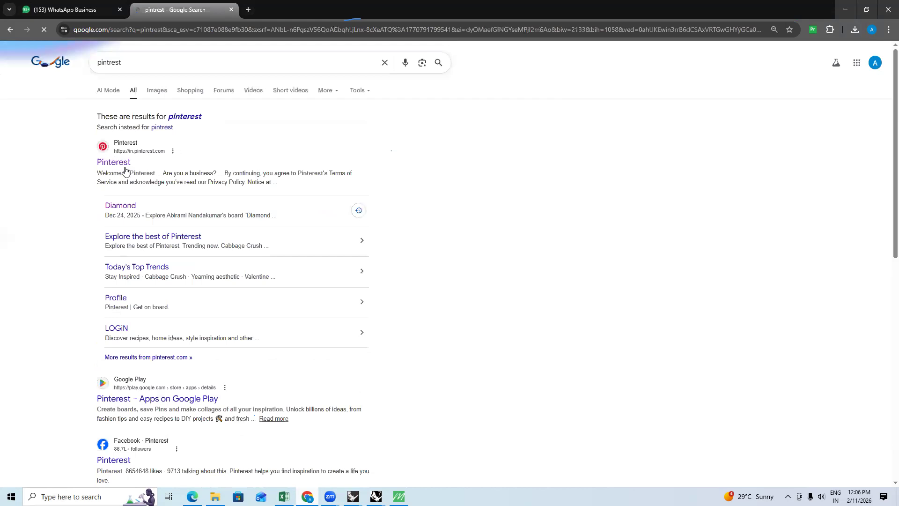
pyautogui.click(121, 164)
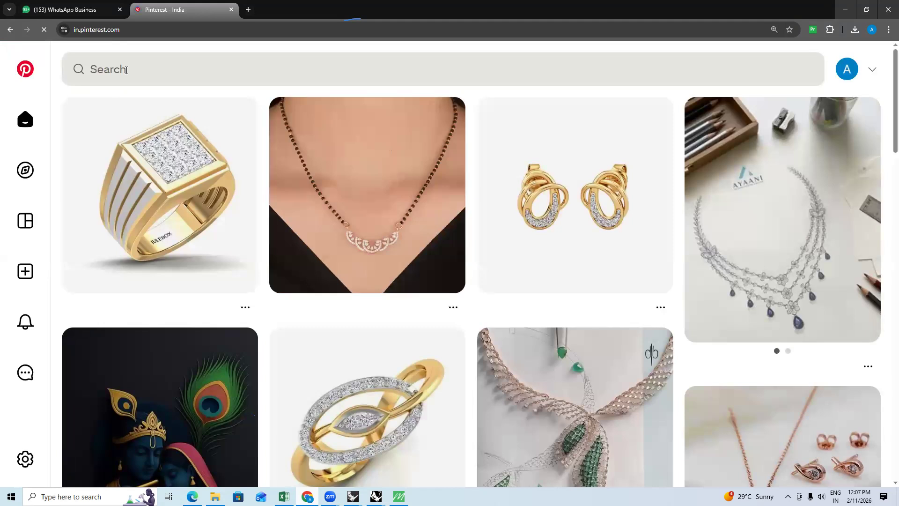
# Search Pinterest for the copied phrase "miligrain diamond ring"
pyautogui.click(126, 69)
pyautogui.hotkey('ctrl', 'v')
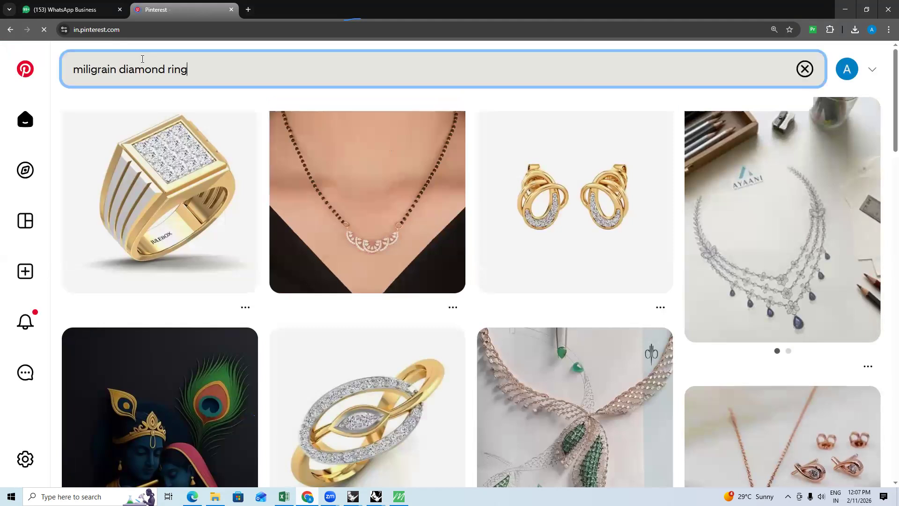
pyautogui.press('Return')
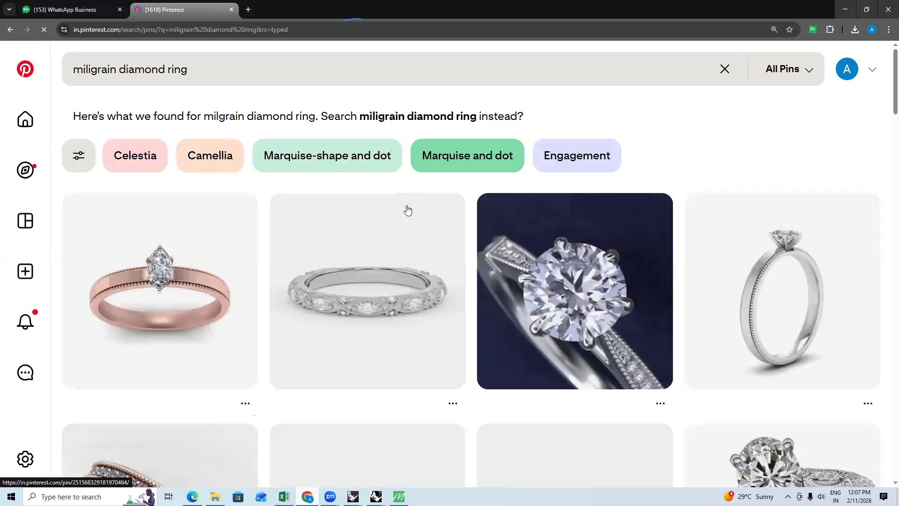
# Open the Celestia Milgrain Diamond Ring pin and enlarge its image to examine the milgrain beading around the marquise stones
pyautogui.moveTo(188, 294)
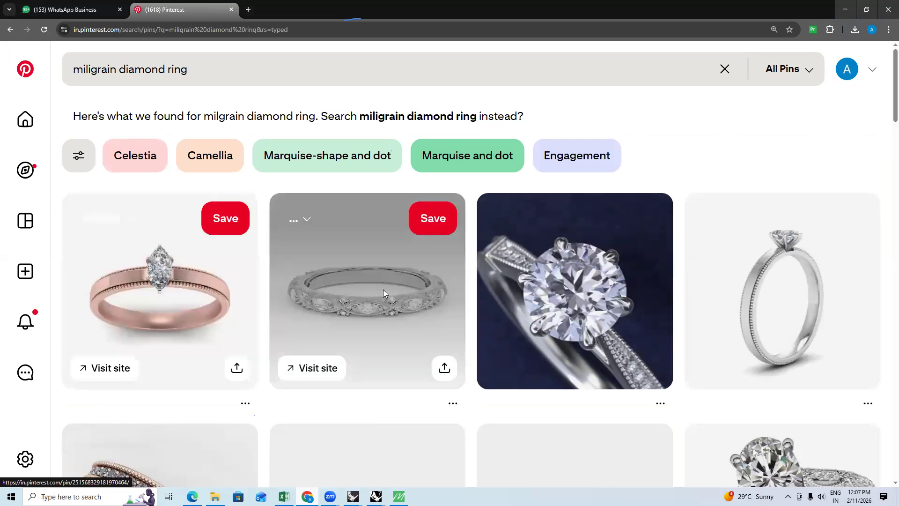
pyautogui.click(383, 290)
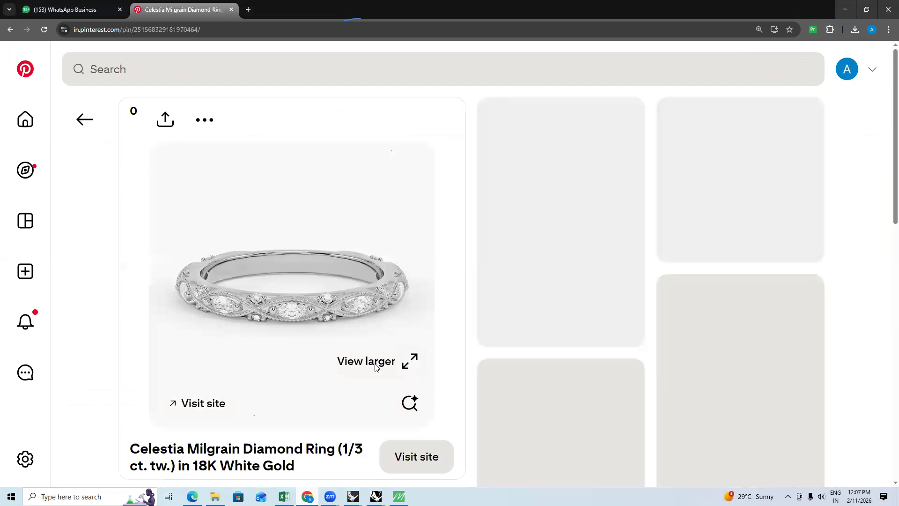
pyautogui.click(386, 365)
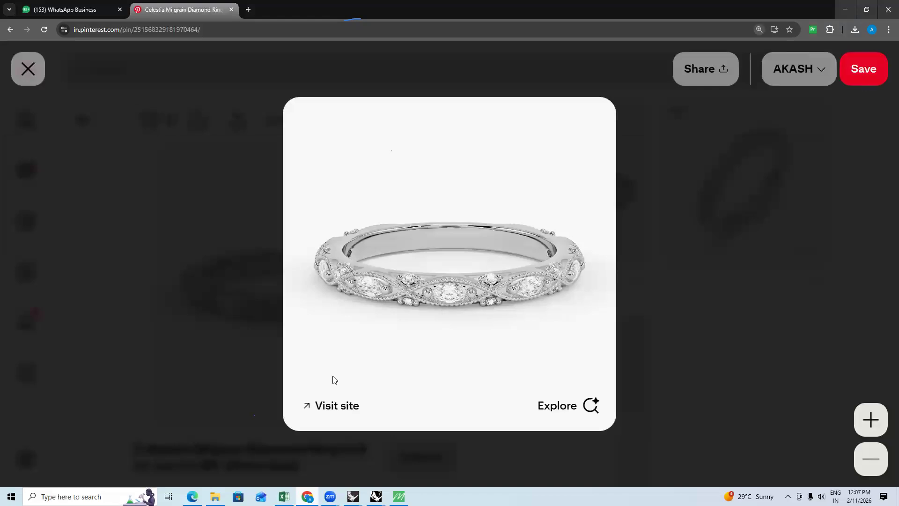
pyautogui.hotkey('ctrl', '+')
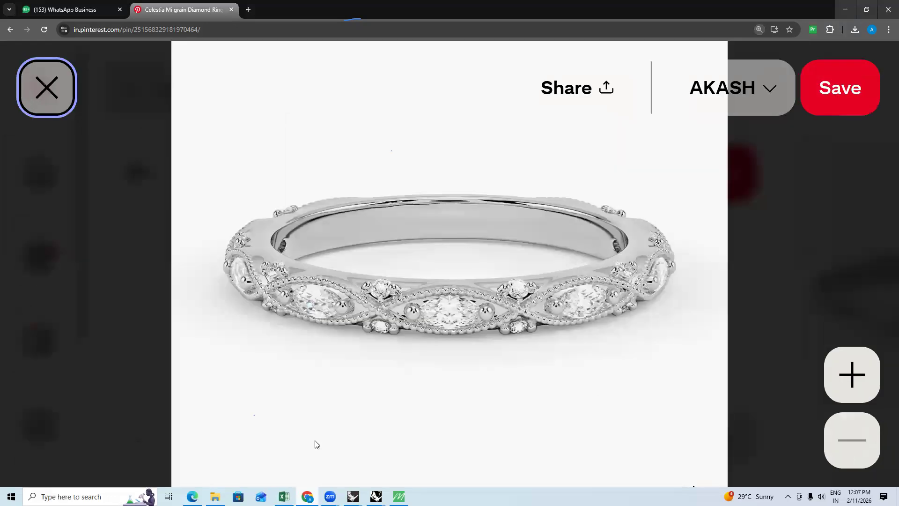
pyautogui.hotkey('ctrl', '+')
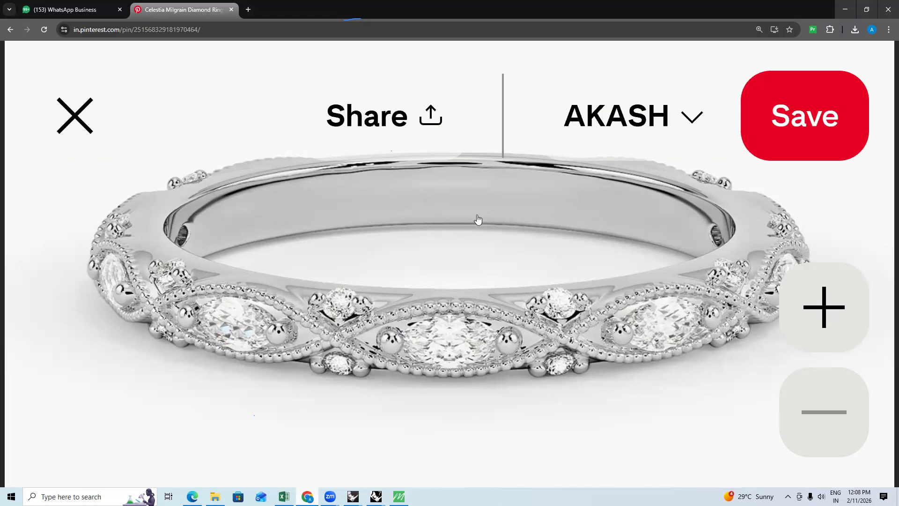
# Close the enlarged image, restore a smaller page zoom and browse the related ring pins
pyautogui.click(478, 221)
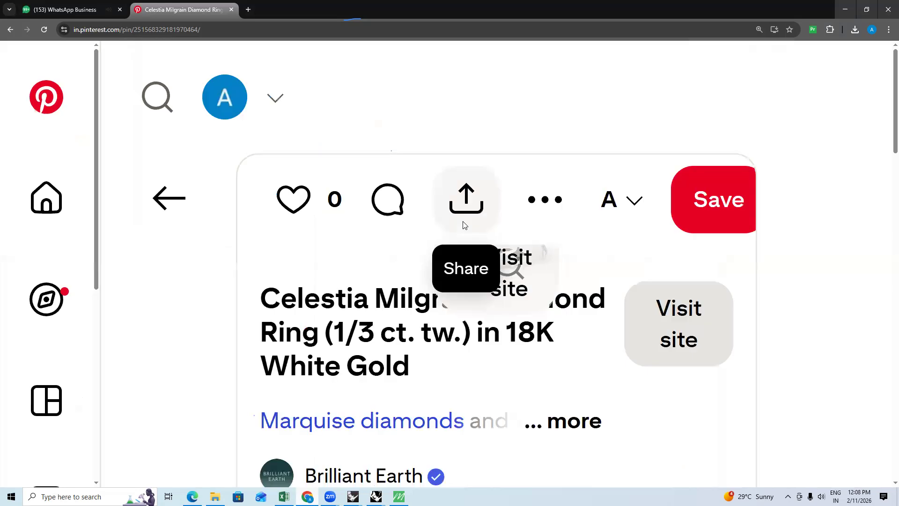
pyautogui.hotkey('ctrl', '-')
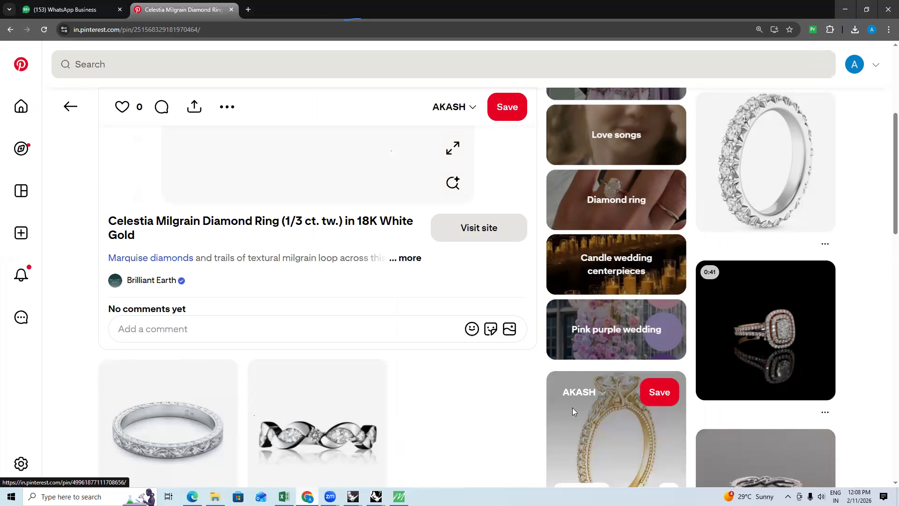
pyautogui.scroll(-4, 615, 376)
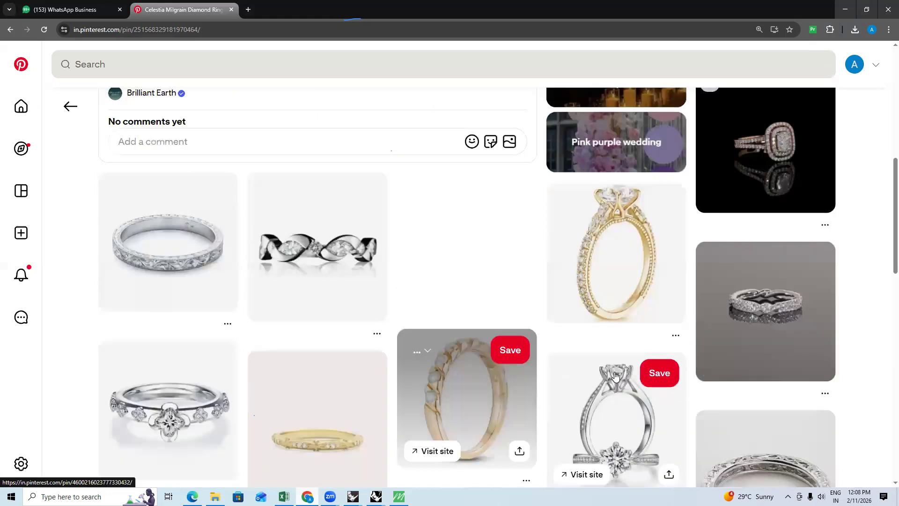
pyautogui.scroll(-5, 616, 376)
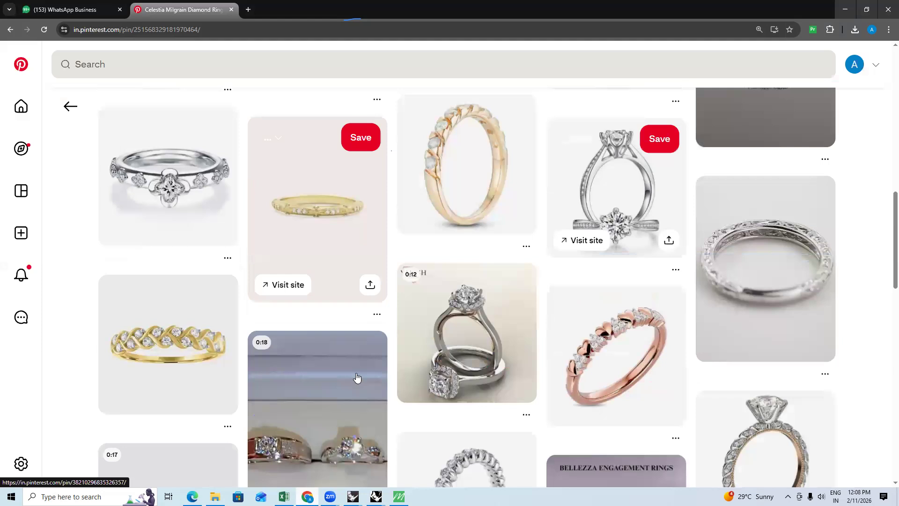
pyautogui.scroll(-3, 357, 378)
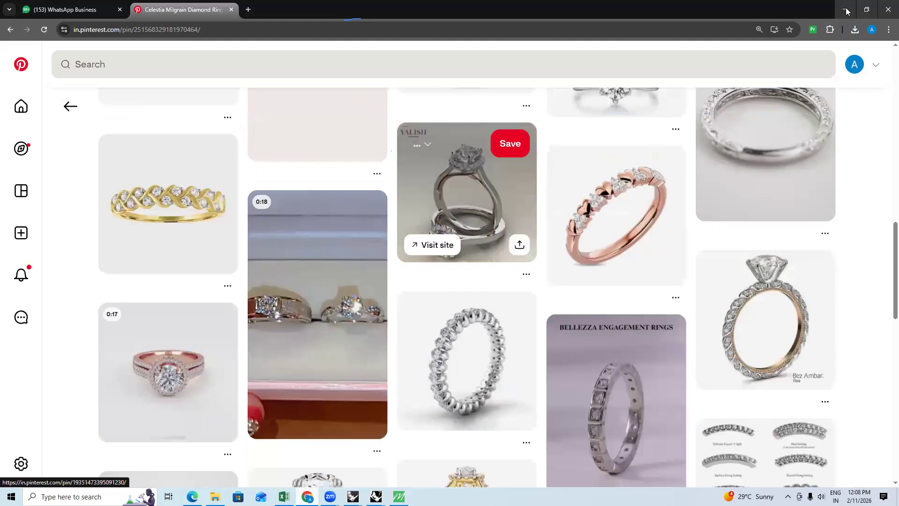
# Switch back to Matrix and extract a U-direction isocurve from the shank's metal border beside the lower end of the stone channel
pyautogui.hotkey('alt', 'Tab')
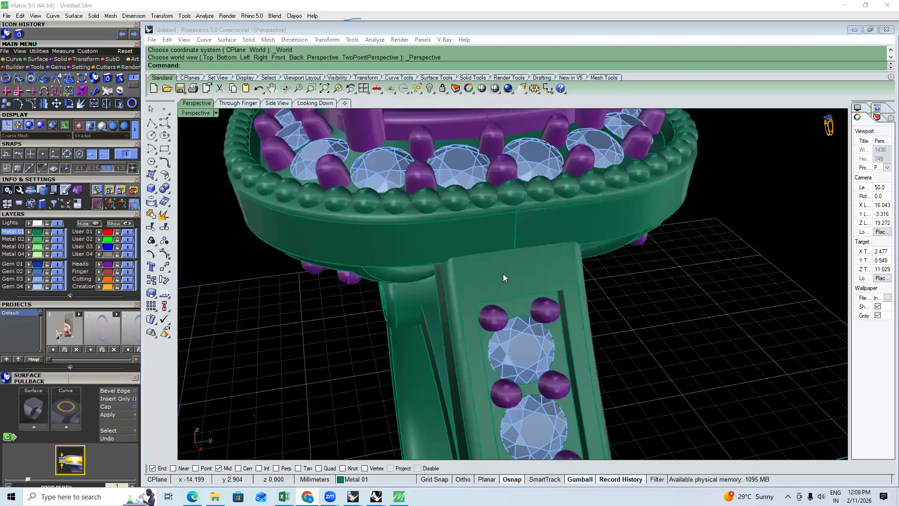
pyautogui.moveTo(503, 274); pyautogui.dragTo(515, 271, button='right')
pyautogui.scroll(-5, 508, 393)
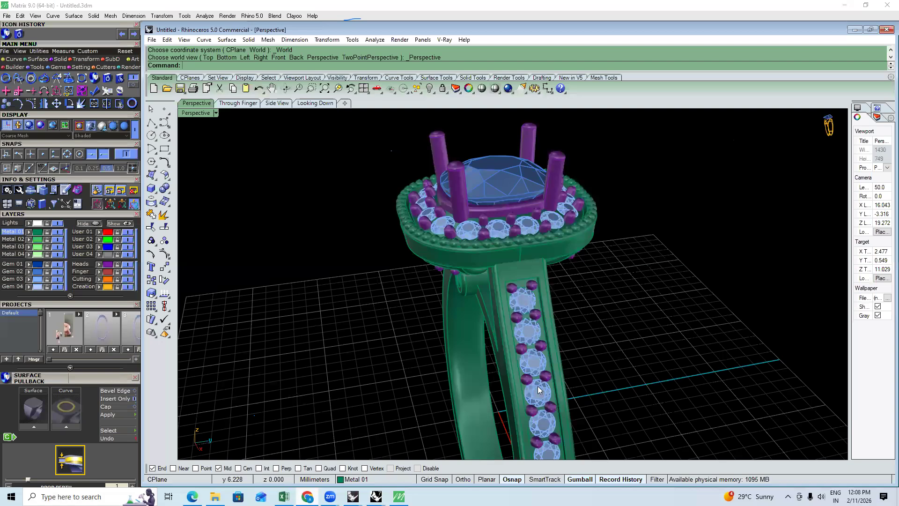
pyautogui.scroll(3, 502, 367)
pyautogui.moveTo(523, 283); pyautogui.dragTo(506, 280, button='right')
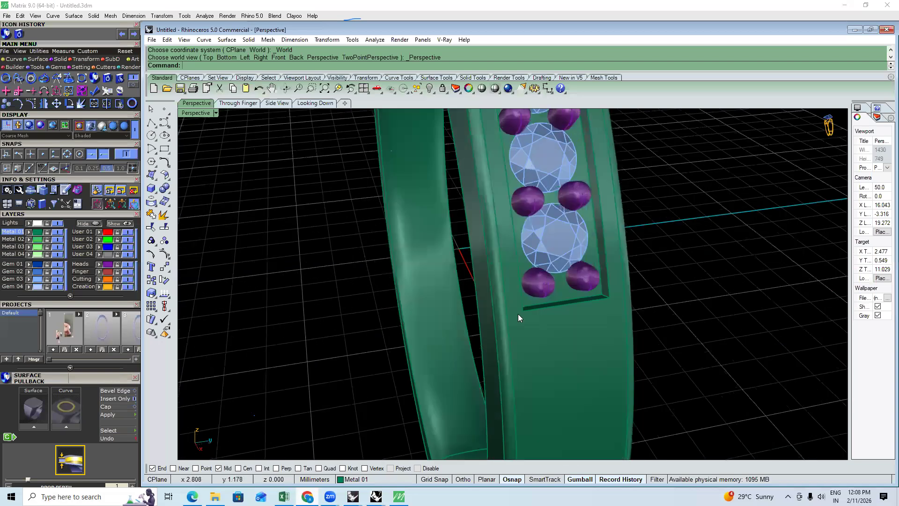
pyautogui.scroll(3, 515, 310)
pyautogui.write('E')
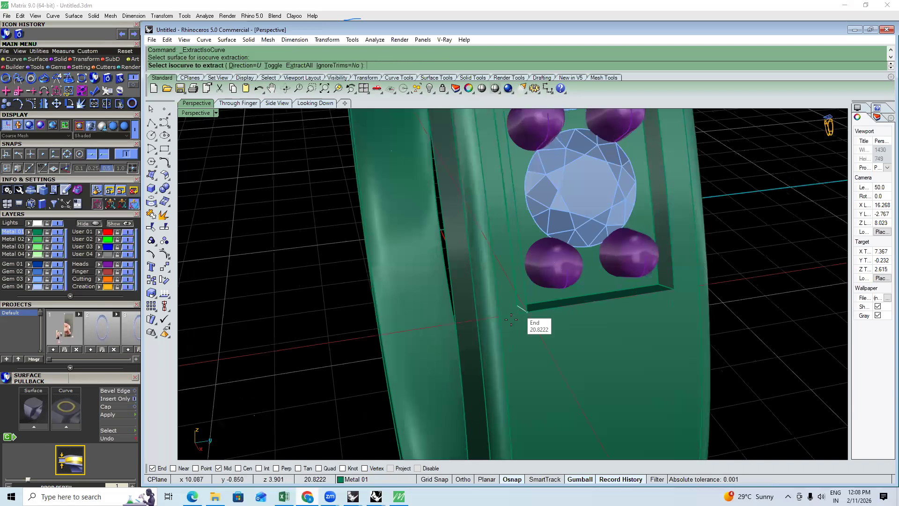
pyautogui.scroll(2, 530, 308)
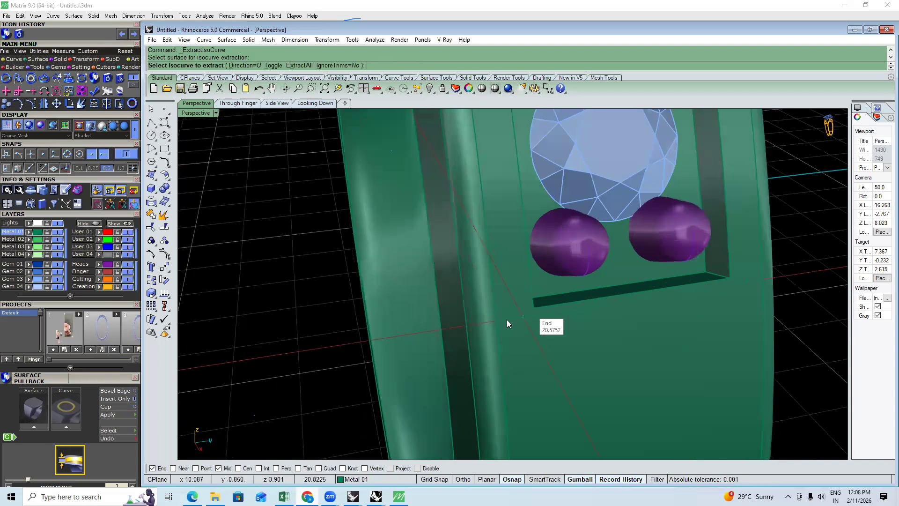
pyautogui.click(357, 302)
pyautogui.press('Return')
# Create a sphere of radius 0.4 mm on the shank border, centred beside the lower corner of the stone channel
pyautogui.click(151, 190)
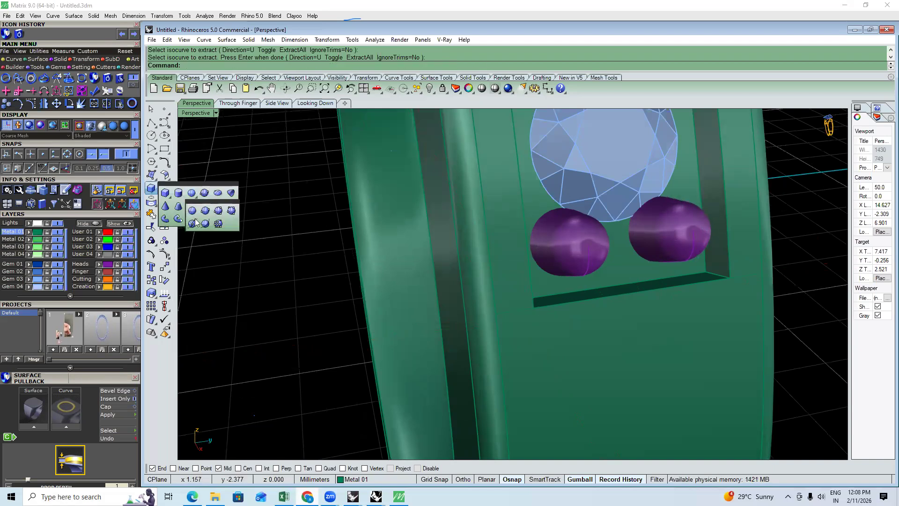
pyautogui.click(517, 311)
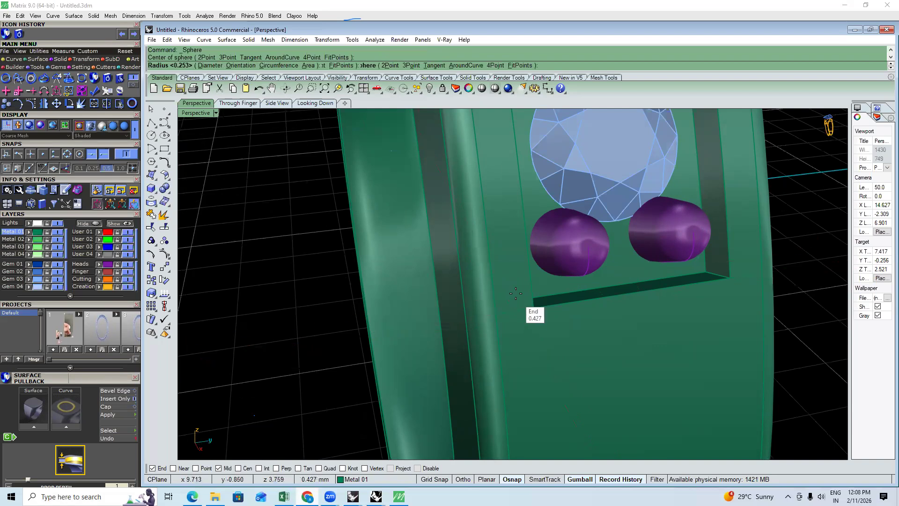
pyautogui.write('4')
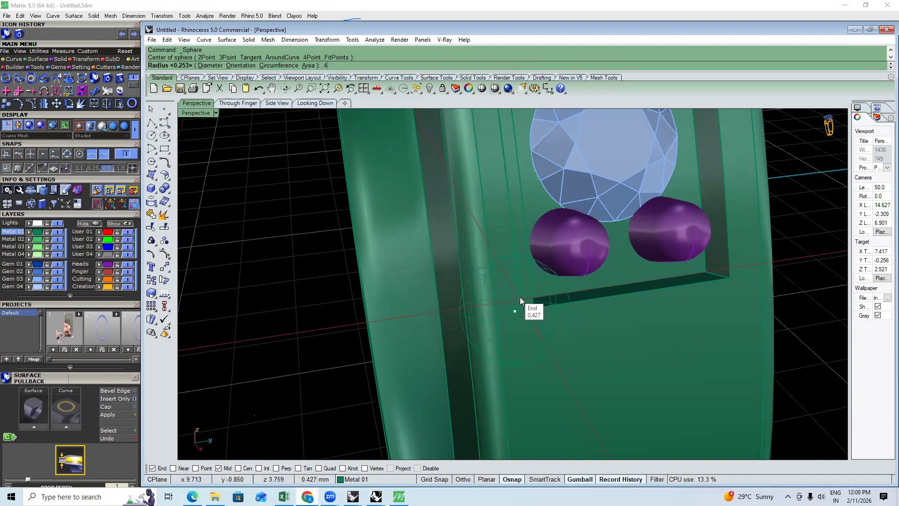
pyautogui.press('Return')
# Scale the sphere down in Top view, position it on the shank border beside the channel, and return to perspective
pyautogui.click(516, 267)
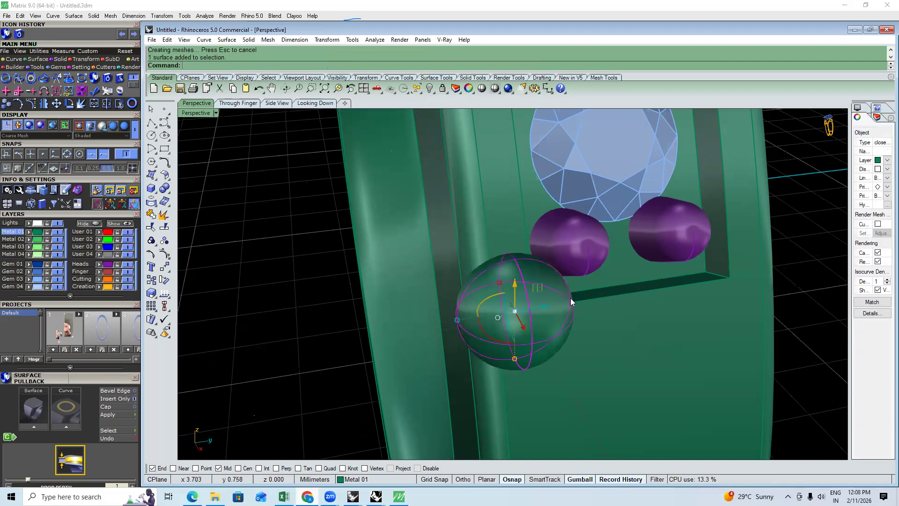
pyautogui.hotkey('ctrl', 'F1')
pyautogui.scroll(5, 565, 361)
pyautogui.moveTo(564, 342); pyautogui.dragTo(597, 288)
pyautogui.moveTo(598, 287); pyautogui.dragTo(556, 280)
pyautogui.press('F4')
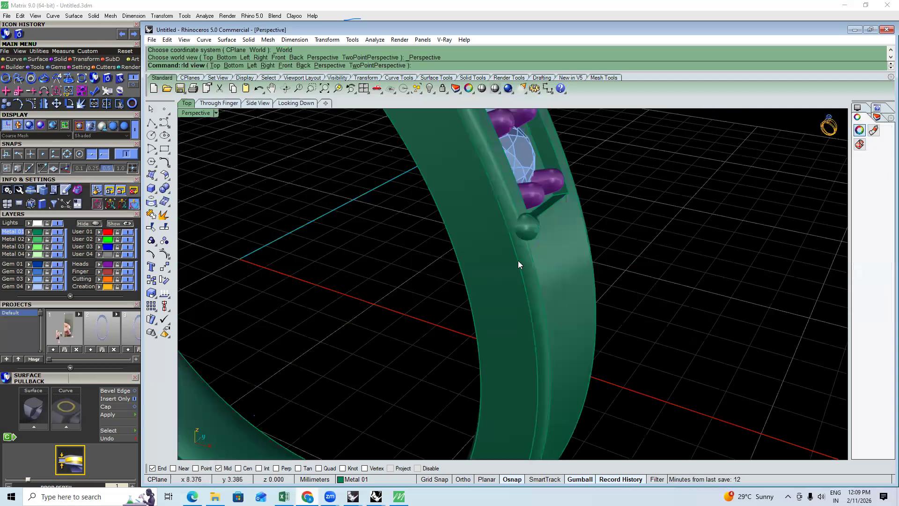
# Measure the sphere's width in Top view with an aligned dimension and return to perspective
pyautogui.scroll(5, 518, 260)
pyautogui.press('F1')
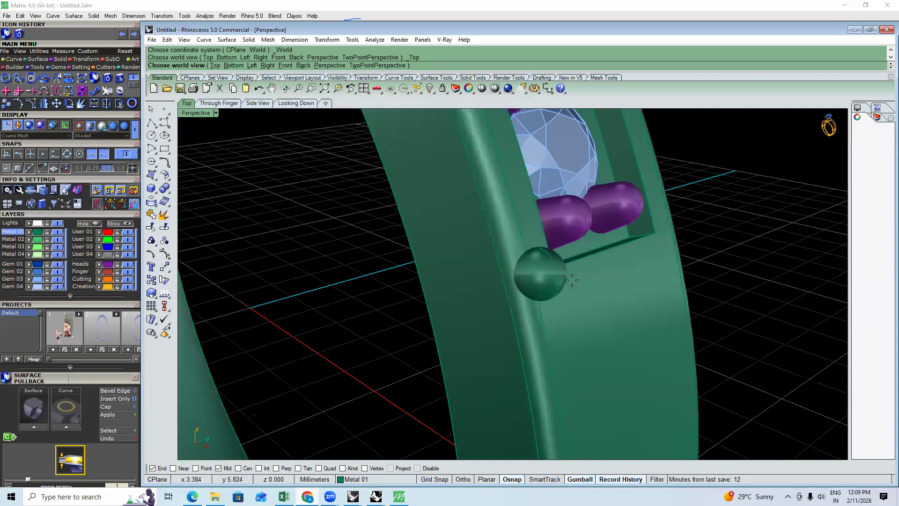
pyautogui.scroll(3, 576, 345)
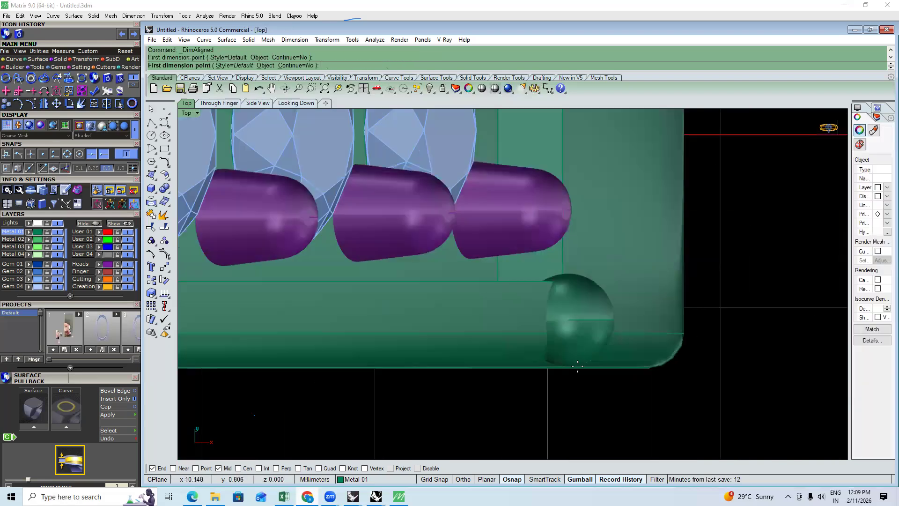
pyautogui.click(574, 277)
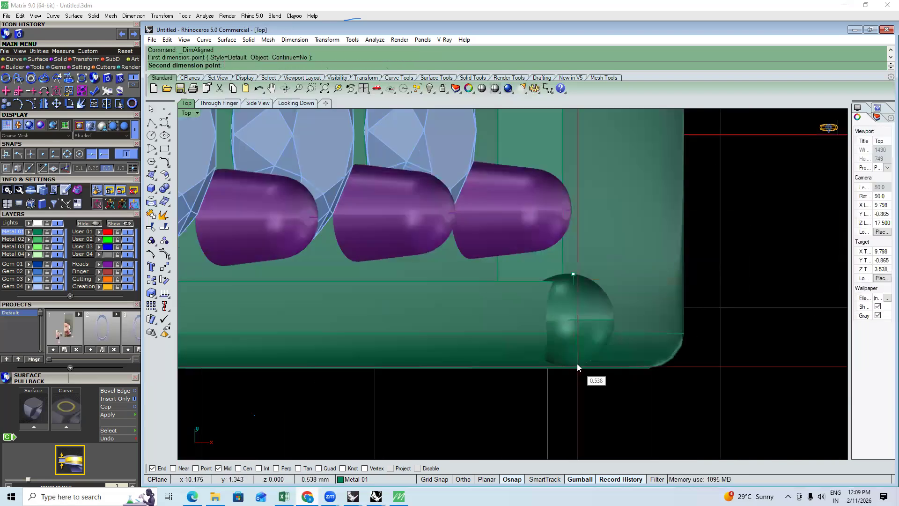
pyautogui.press('F4')
# Try to array the sphere along the shank border curve at 0.5 mm between items with freeform orientation, and undo the array
pyautogui.click(527, 279)
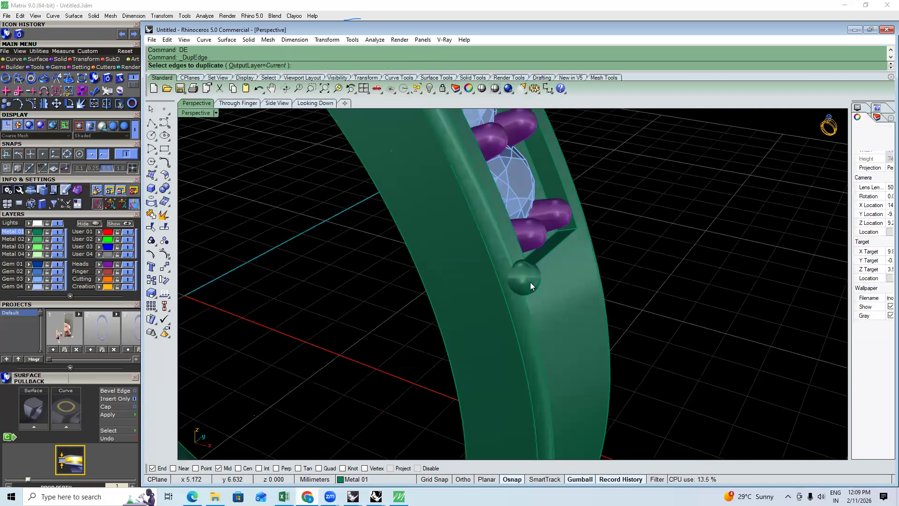
pyautogui.click(530, 281)
pyautogui.click(503, 240)
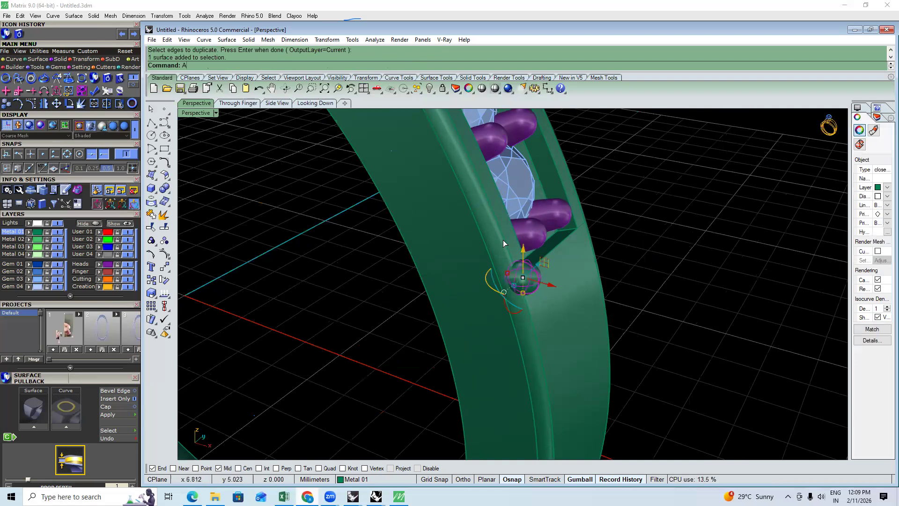
pyautogui.press('Return')
pyautogui.write('ao')
pyautogui.press('Return')
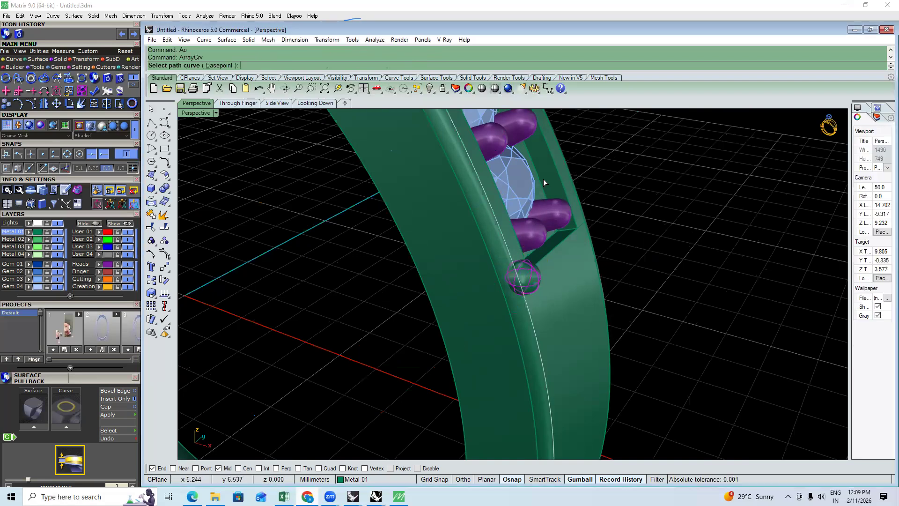
pyautogui.click(509, 246)
pyautogui.write('4')
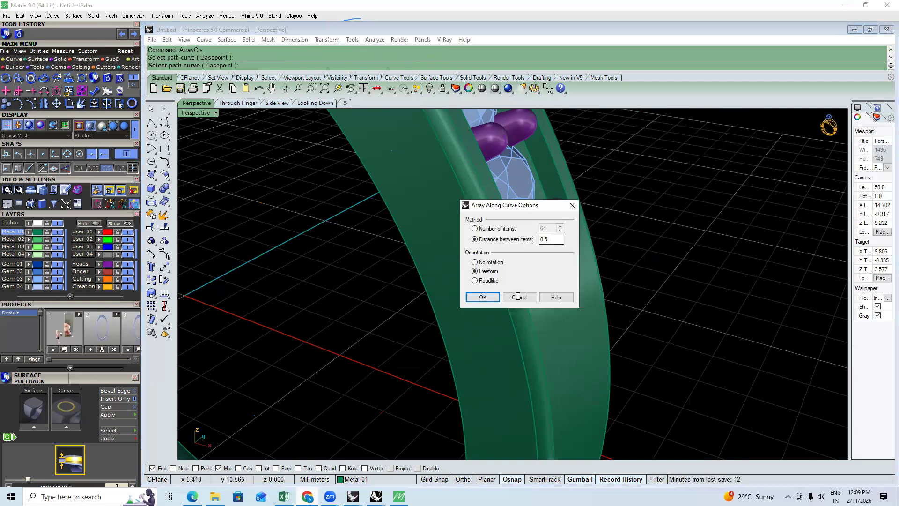
pyautogui.press('Return')
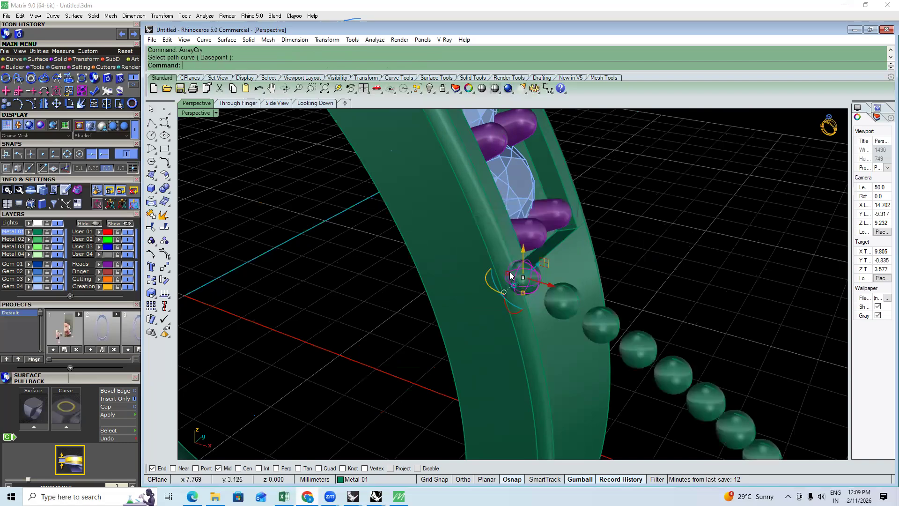
pyautogui.hotkey('ctrl', 'z')
# Split the shank border curve at a point at the sphere beside the lower end of the stone channel
pyautogui.click(514, 286)
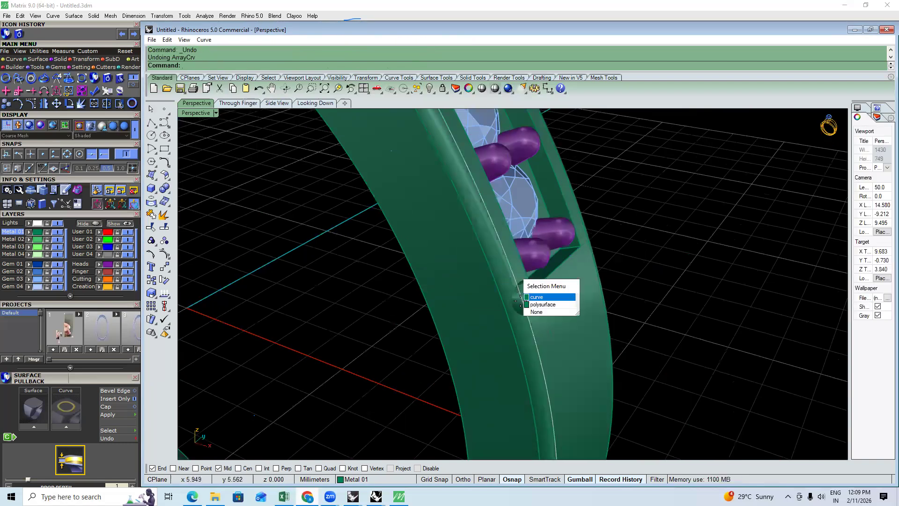
pyautogui.click(527, 298)
pyautogui.write('s')
pyautogui.press('Return')
pyautogui.write('p')
pyautogui.press('Return')
pyautogui.click(531, 291)
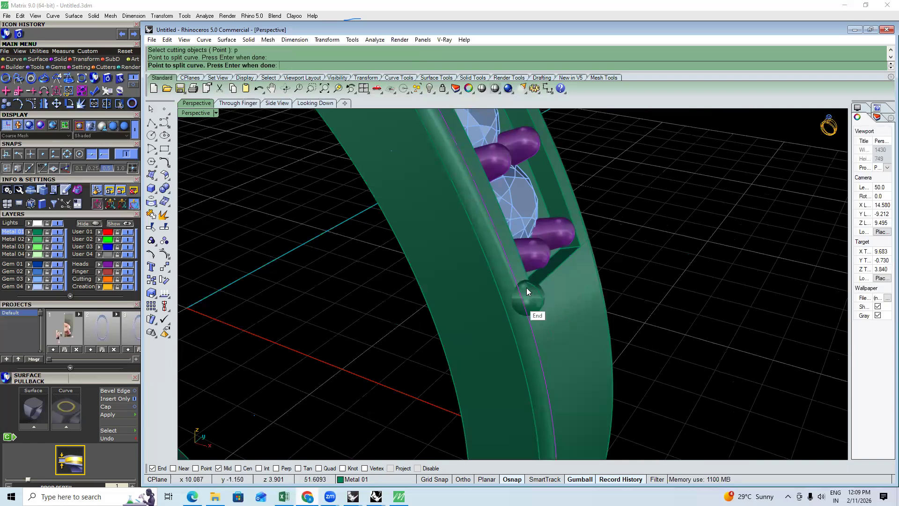
pyautogui.press('Return')
# Array the sphere along the split border curve beside the stone channel, and clear the selection
pyautogui.click(527, 292)
pyautogui.write('APo')
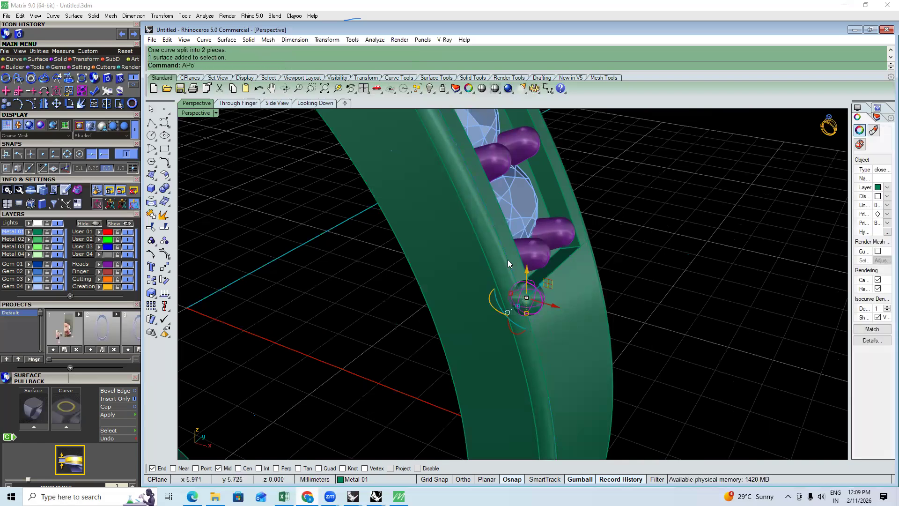
pyautogui.press('Return')
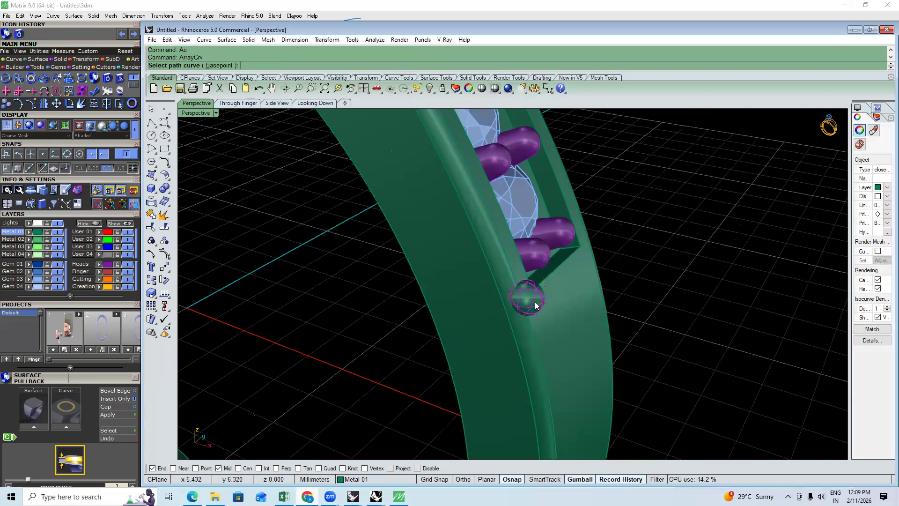
pyautogui.click(481, 298)
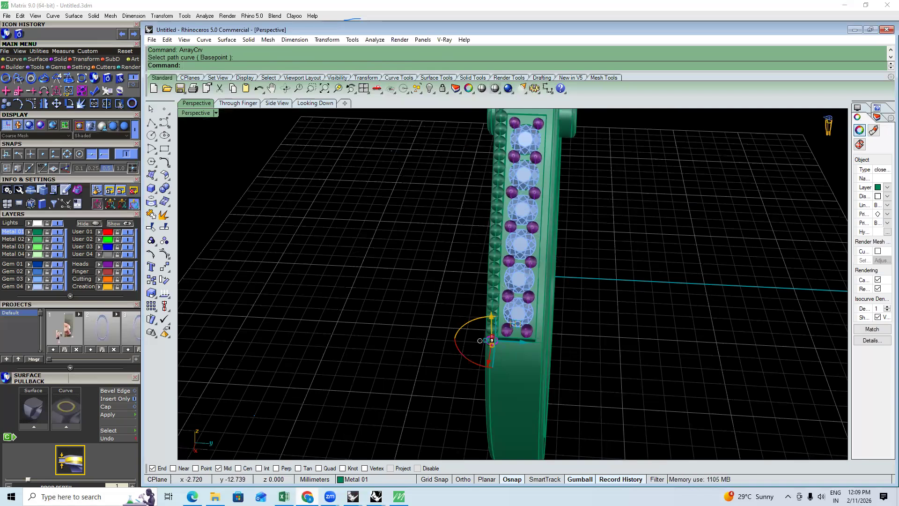
pyautogui.press('Escape')
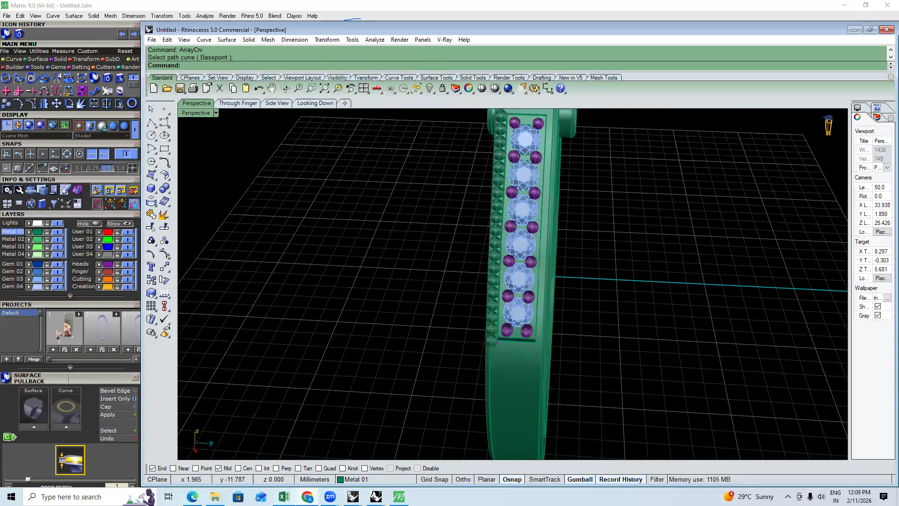
# Switch to Edge to look at the Advance section of the syllabus PDF, and return to Matrix
pyautogui.click(192, 497)
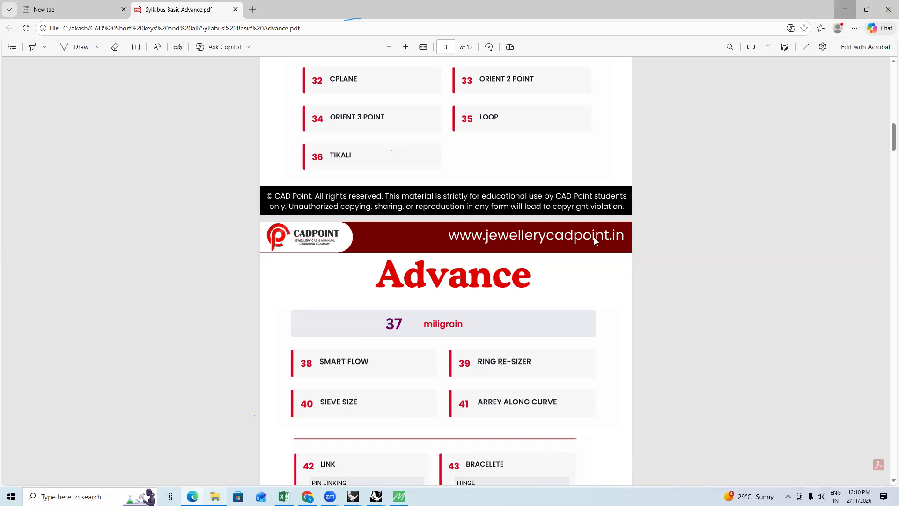
pyautogui.click(845, 9)
# Delete the whole ring model, with all its stones and beads, in Front view
pyautogui.scroll(-4, 444, 292)
pyautogui.press('F2')
pyautogui.scroll(-2, 485, 276)
pyautogui.moveTo(600, 190); pyautogui.dragTo(357, 394)
pyautogui.press('Delete')
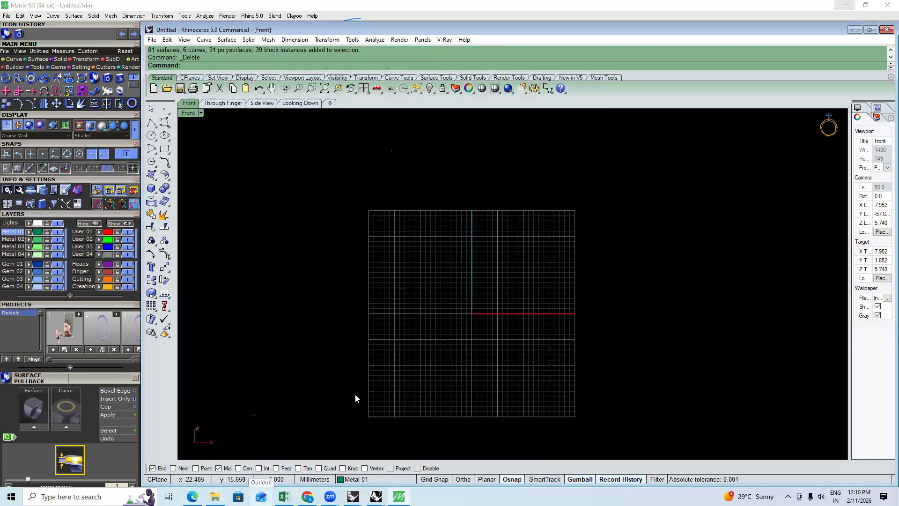
# Draw a circle of diameter 16.5 mm centred at the origin in Front view
pyautogui.press('F1')
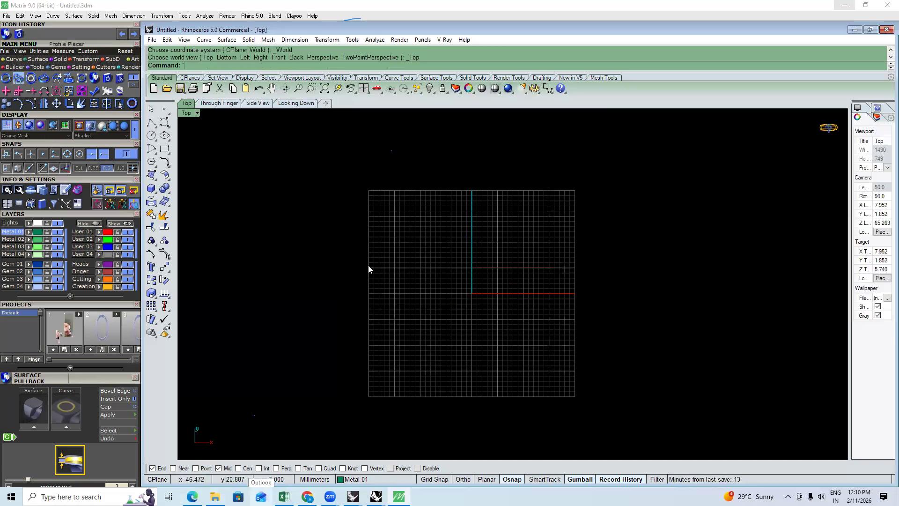
pyautogui.press('F2')
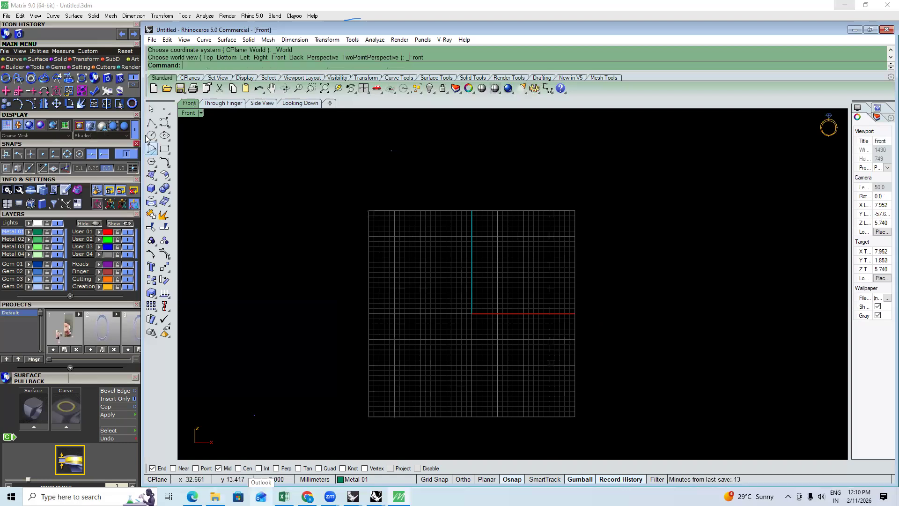
pyautogui.click(472, 313)
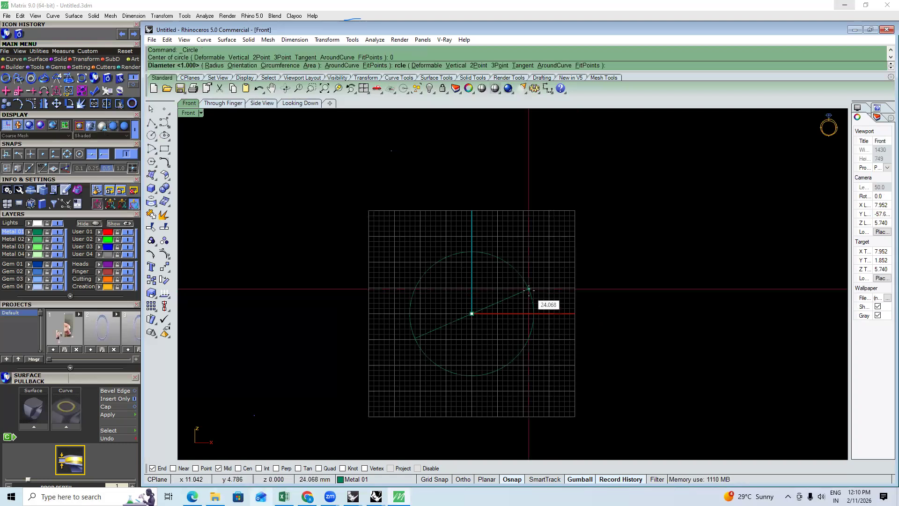
pyautogui.press('BackSpace')
pyautogui.press('BackSpace')
pyautogui.press('BackSpace')
pyautogui.press('BackSpace')
pyautogui.press('BackSpace')
pyautogui.write('6.5')
pyautogui.press('Return')
pyautogui.scroll(2, 531, 294)
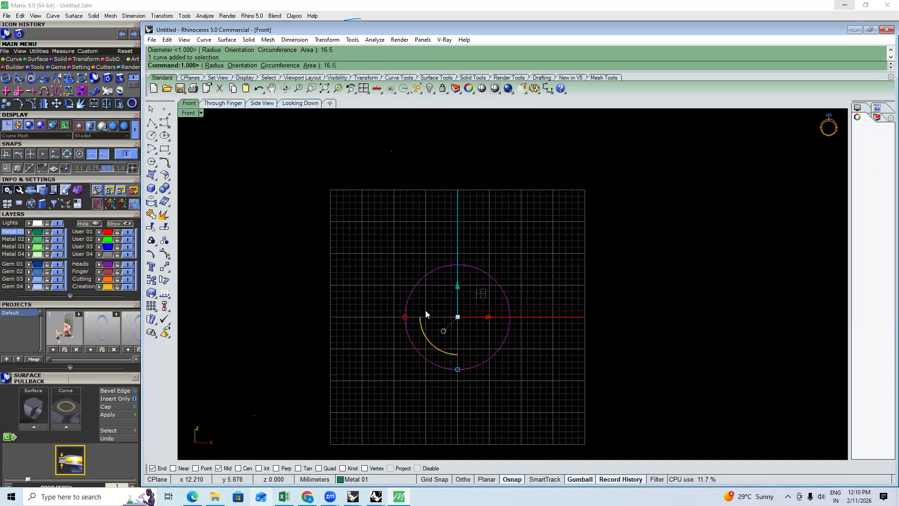
# Create a horizontal cut plane through the circle, starting at the origin and with Ortho on
pyautogui.moveTo(476, 291); pyautogui.dragTo(472, 305, button='right')
pyautogui.scroll(2, 499, 319)
pyautogui.scroll(2, 498, 318)
pyautogui.moveTo(552, 311); pyautogui.dragTo(487, 325)
pyautogui.write('CutPlane')
pyautogui.press('Return')
pyautogui.write('0')
pyautogui.press('Return')
pyautogui.write('0')
pyautogui.press('F8')
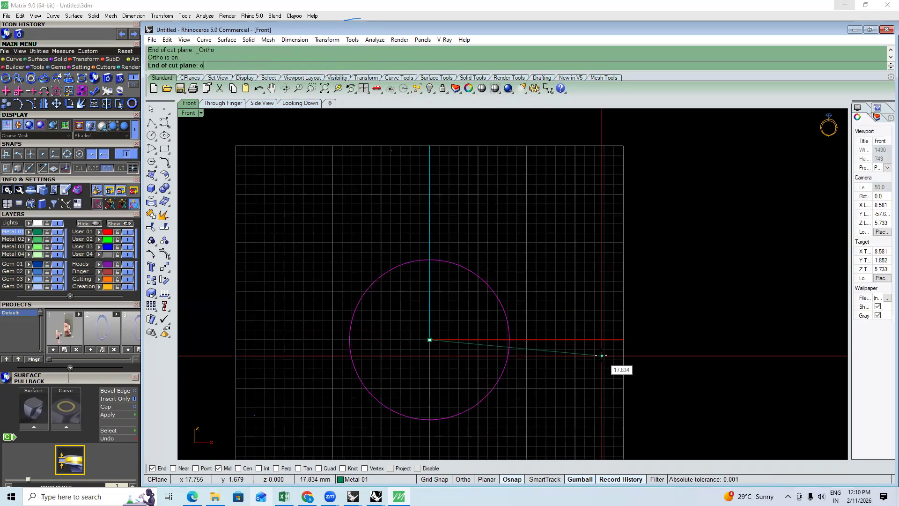
# Split the circle with the cut plane, and delete its lower half together with the plane
pyautogui.press('Escape')
pyautogui.write('CP')
pyautogui.press('Return')
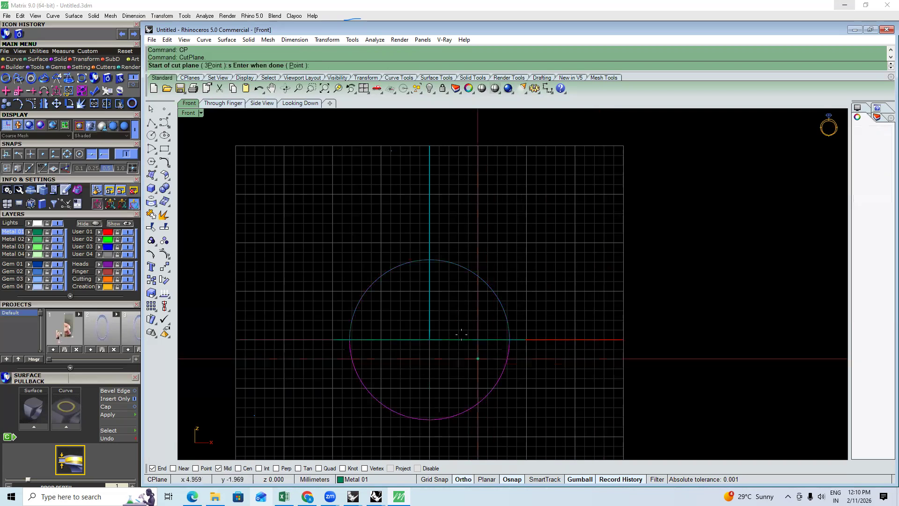
pyautogui.click(458, 340)
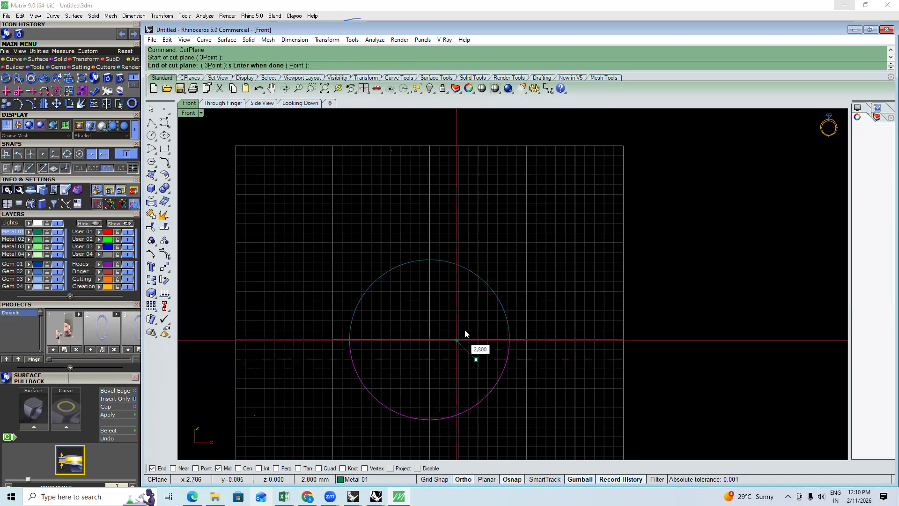
pyautogui.press('Escape')
pyautogui.press('Delete')
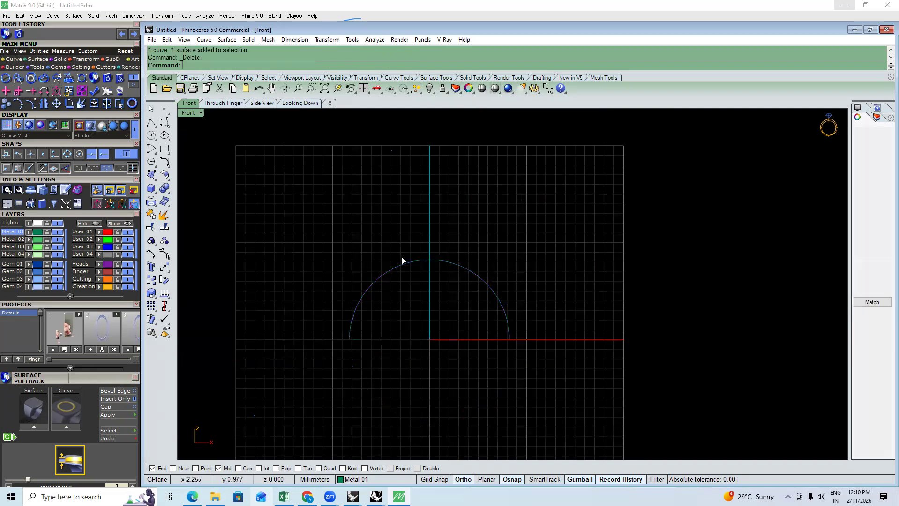
# Extrude the upper semicircle to both sides in Top view by about 2.4 mm each way, and return to perspective
pyautogui.hotkey('ctrl', 'a')
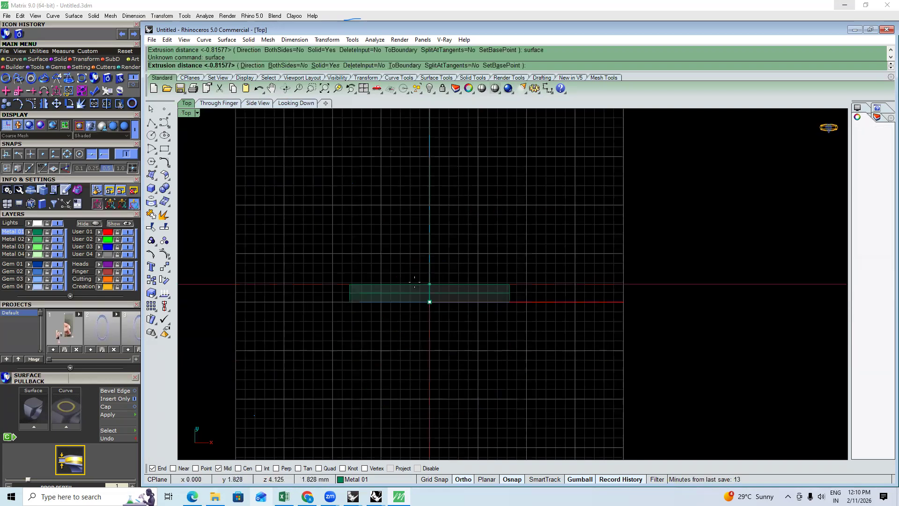
pyautogui.write('b')
pyautogui.press('Return')
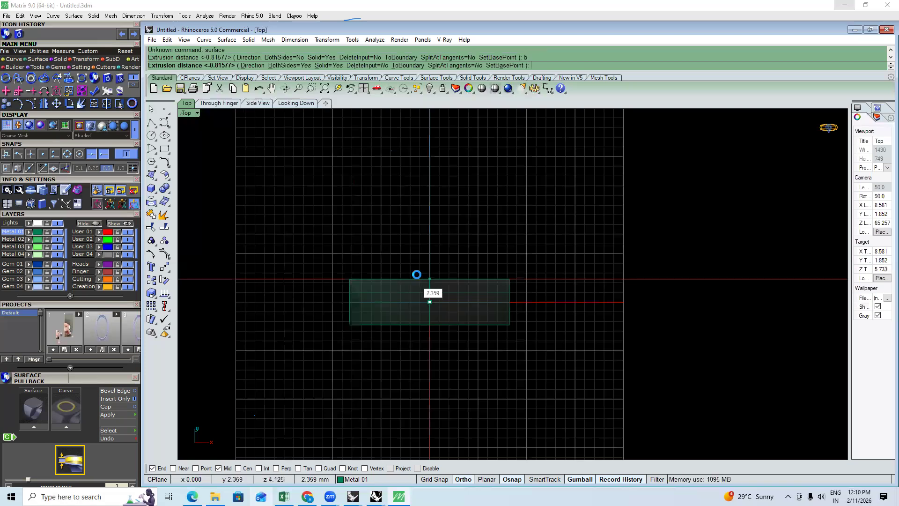
pyautogui.click(577, 288)
pyautogui.hotkey('ctrl', 'F4')
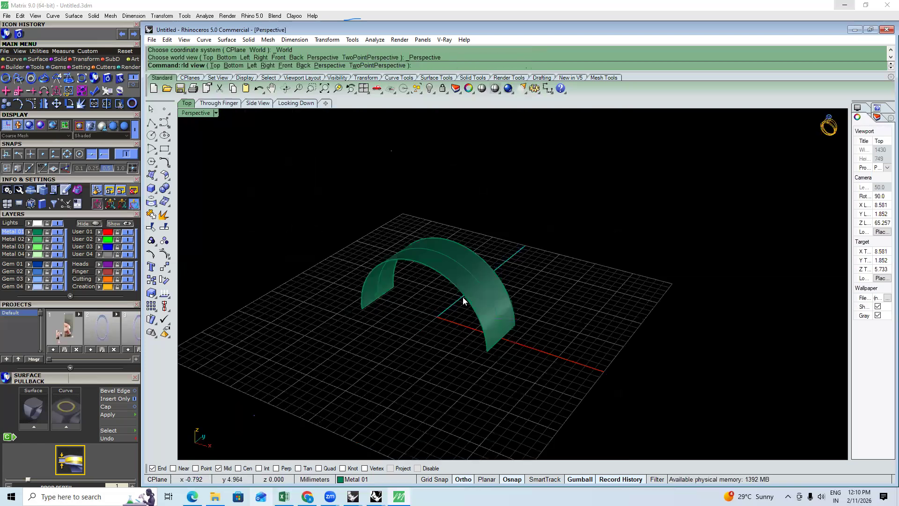
# Measure the length of the semicircular curve along the middle of the arched surface
pyautogui.moveTo(610, 297); pyautogui.dragTo(439, 312, button='right')
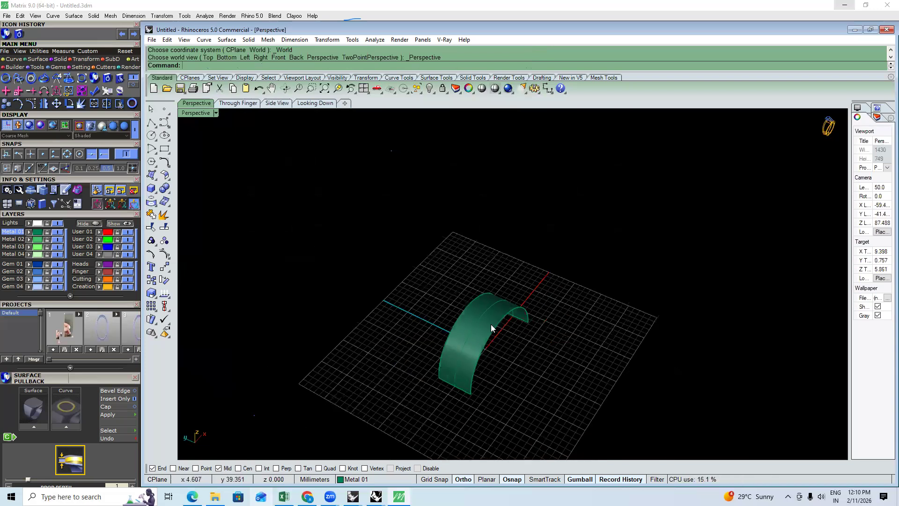
pyautogui.scroll(3, 491, 324)
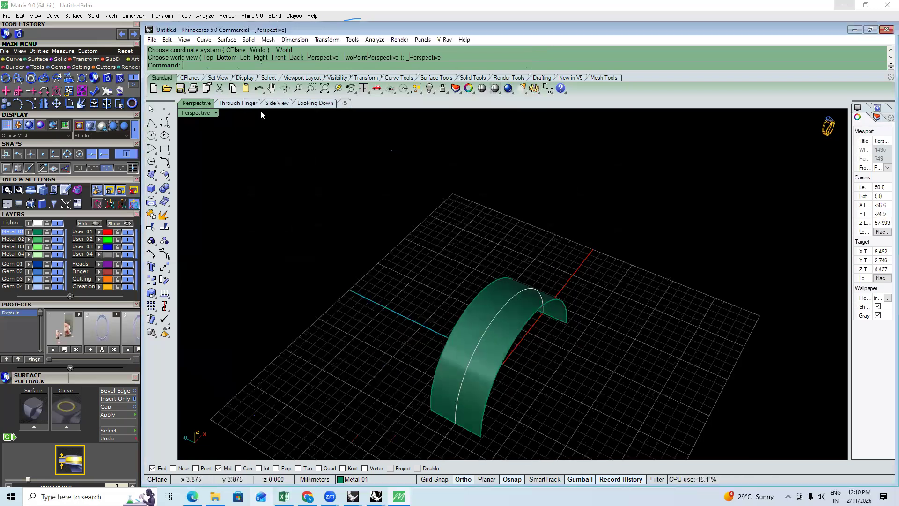
pyautogui.click(471, 365)
pyautogui.write('Length')
pyautogui.press('Return')
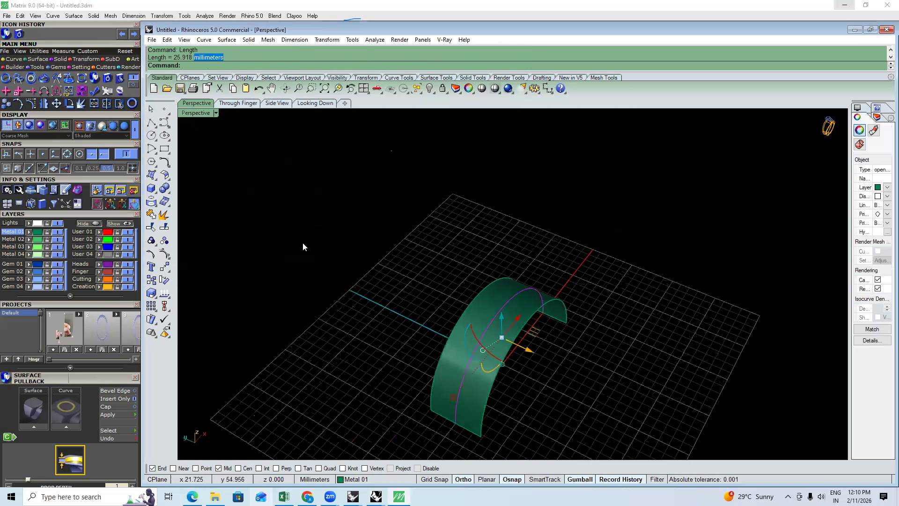
# Draw a straight polyline 25.918 mm long on the grid beside the arched surface
pyautogui.scroll(-4, 597, 317)
pyautogui.press('Escape')
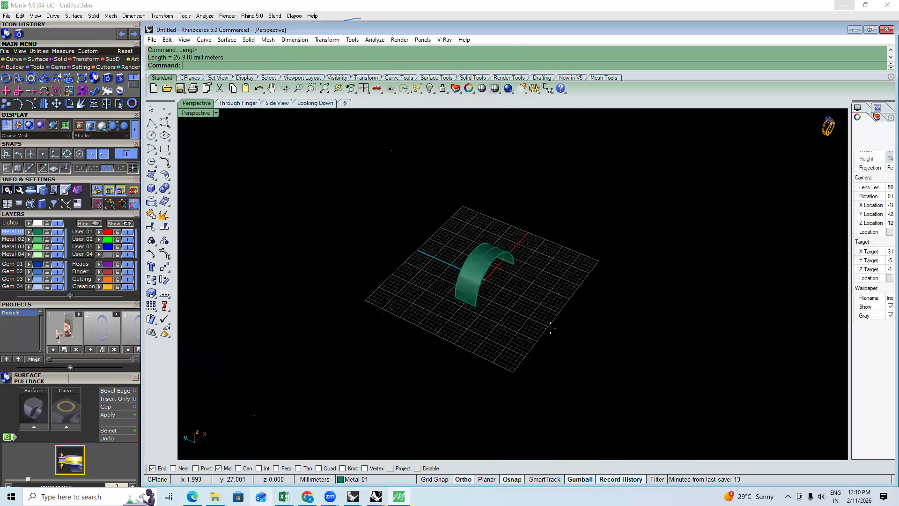
pyautogui.click(551, 328)
pyautogui.click(560, 315)
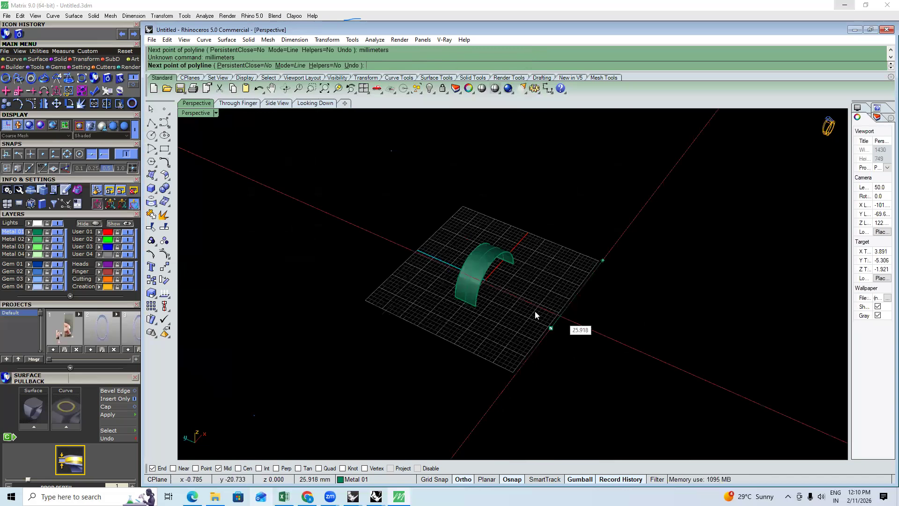
pyautogui.press('Return')
# Flow a copy of the arched surface along a curve, from its middle semicircle onto the straight line, with Rigid and Stretch off
pyautogui.click(474, 280)
pyautogui.scroll(3, 474, 280)
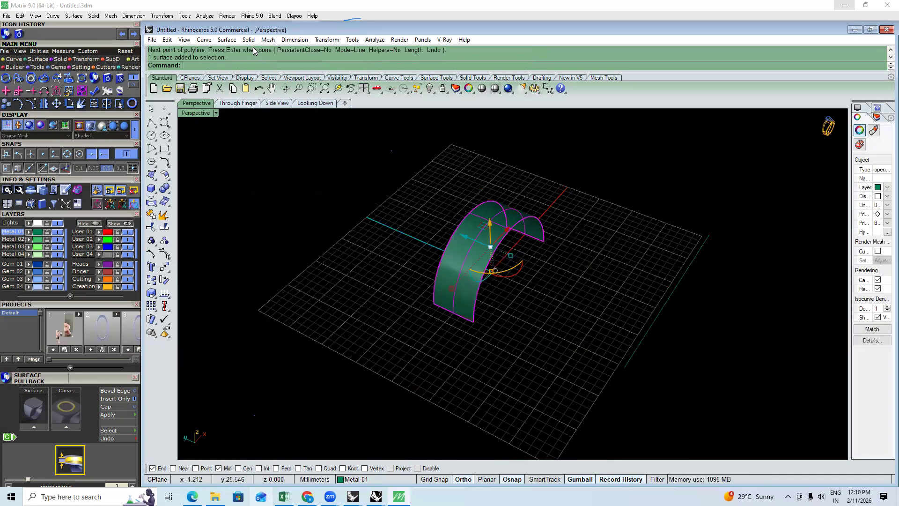
pyautogui.hotkey('alt', 'r')
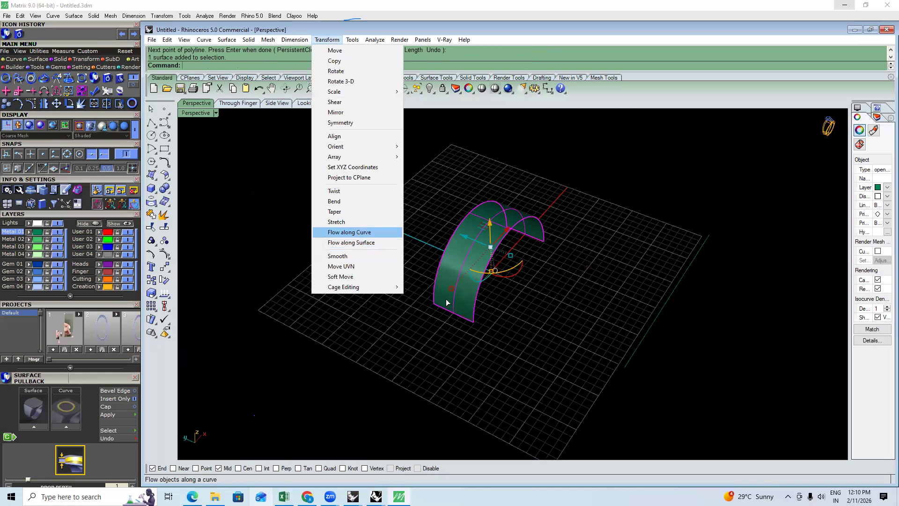
pyautogui.press('Return')
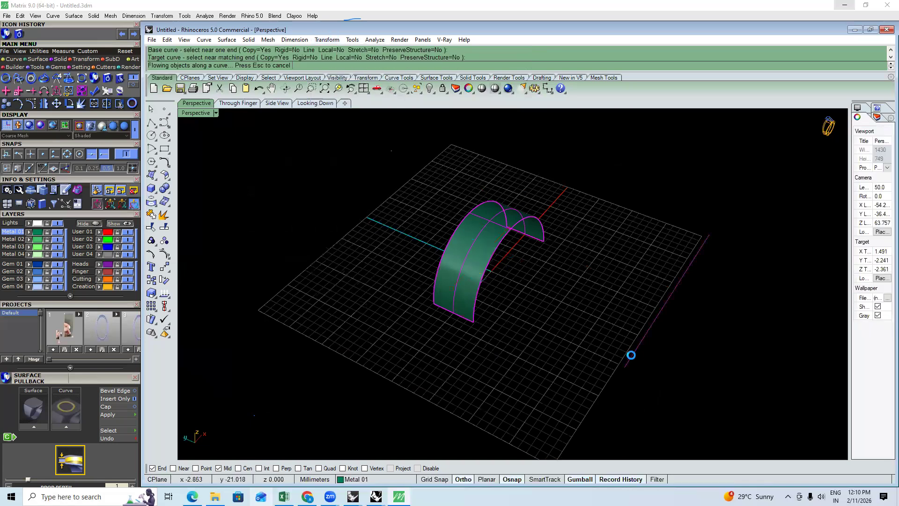
# In Top view, set up a Smart Flow with the flat strip as base surface and the arched surface as destination
pyautogui.hotkey('ctrl', 'F1')
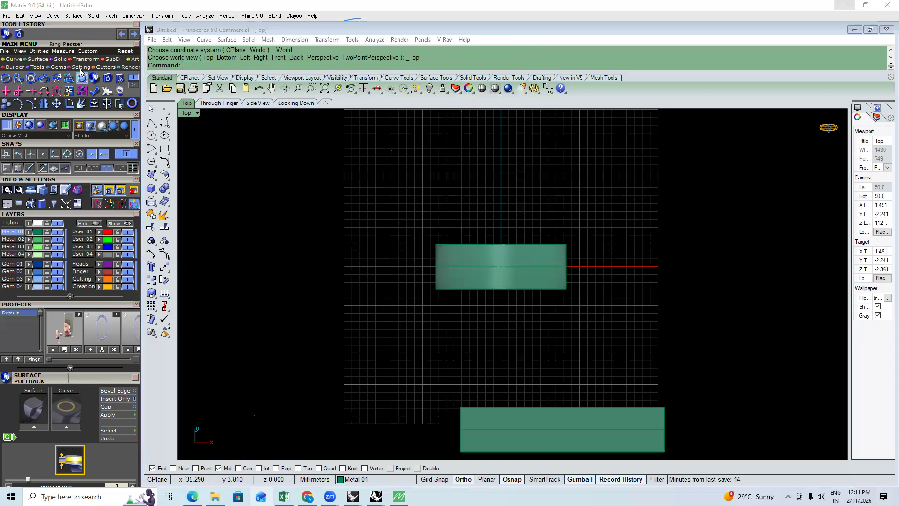
pyautogui.click(87, 51)
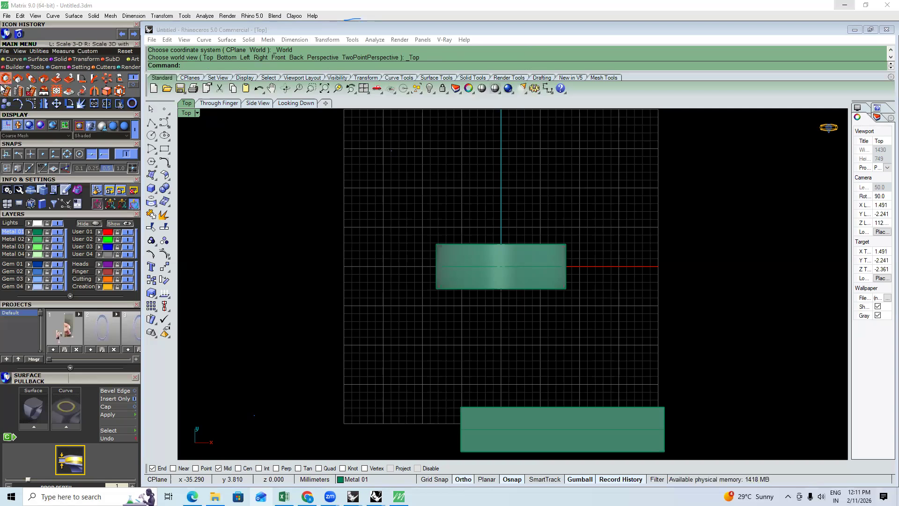
pyautogui.click(5, 92)
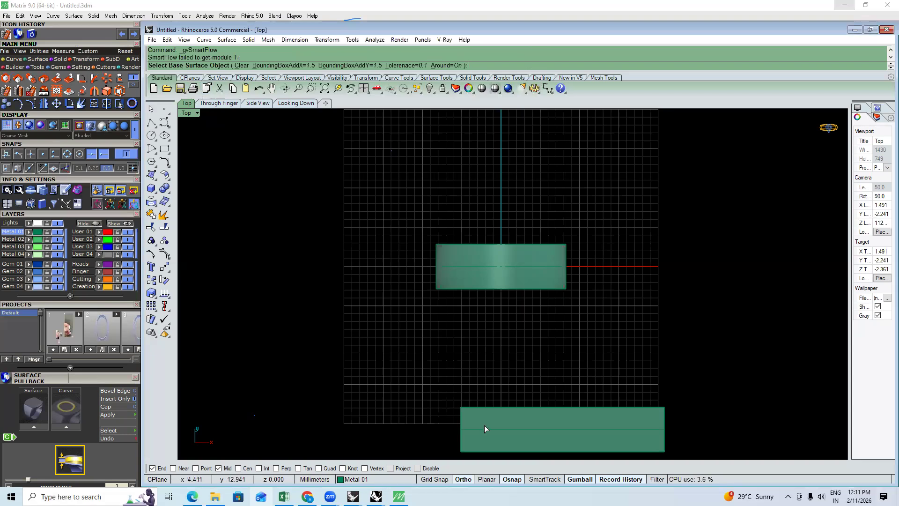
pyautogui.click(473, 447)
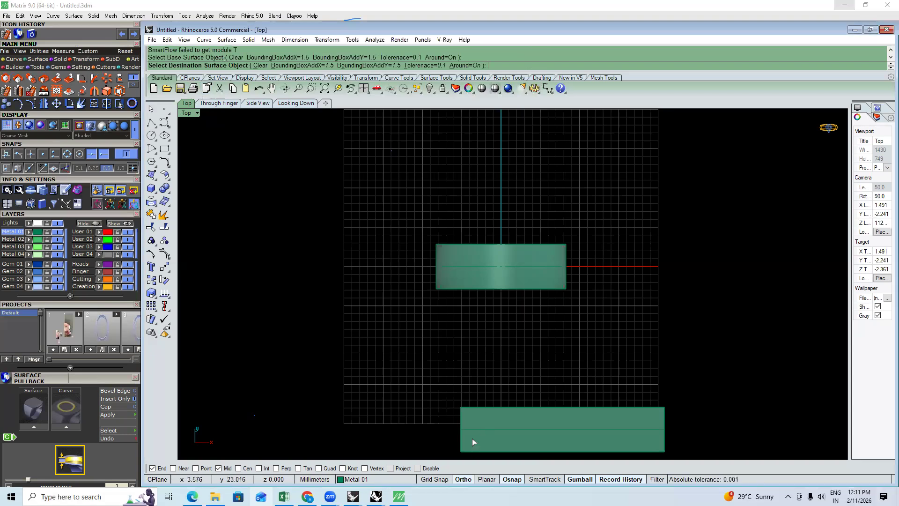
pyautogui.click(448, 285)
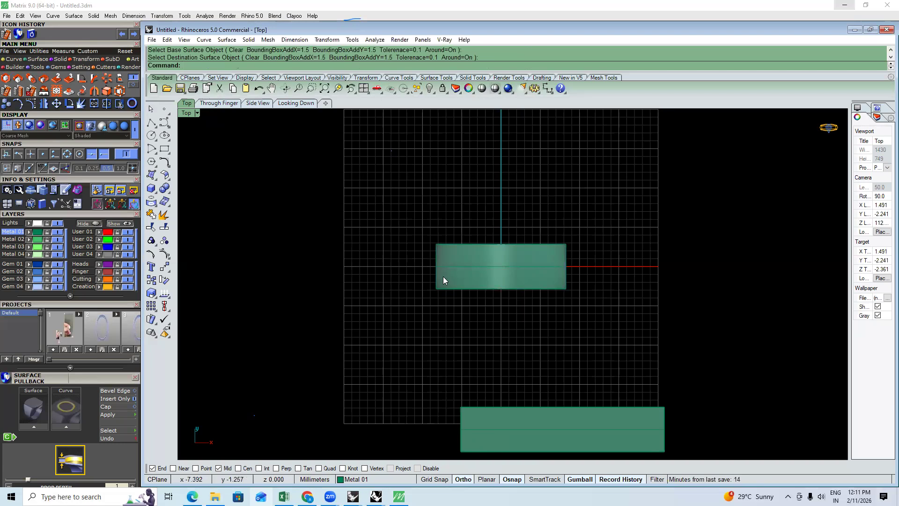
# Draw a circle about 3 mm in diameter on the lower half of the flat strip, near its middle
pyautogui.moveTo(419, 266); pyautogui.dragTo(412, 198, button='right')
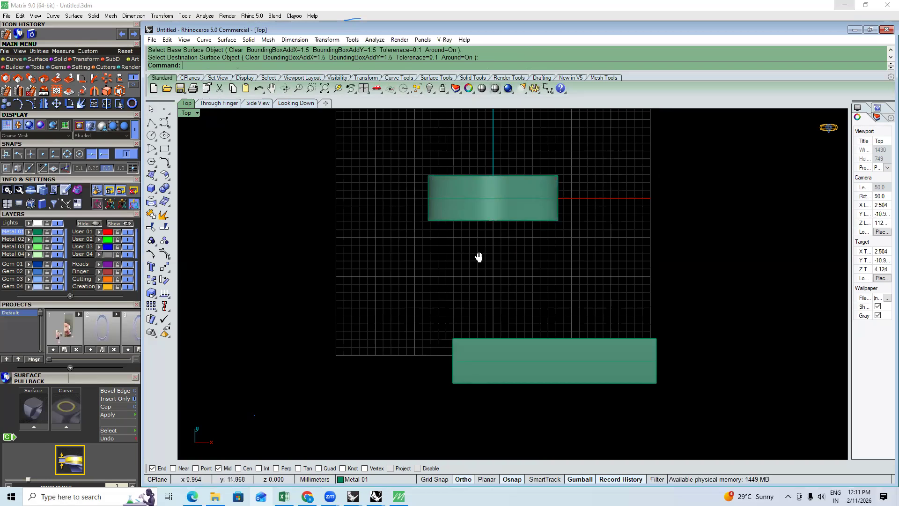
pyautogui.moveTo(477, 257); pyautogui.dragTo(456, 223, button='right')
pyautogui.click(152, 135)
pyautogui.scroll(3, 597, 360)
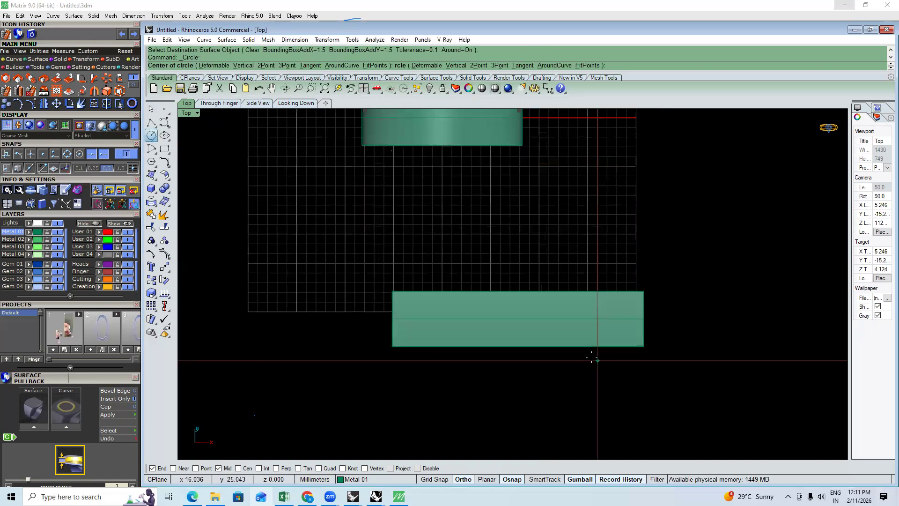
pyautogui.click(508, 323)
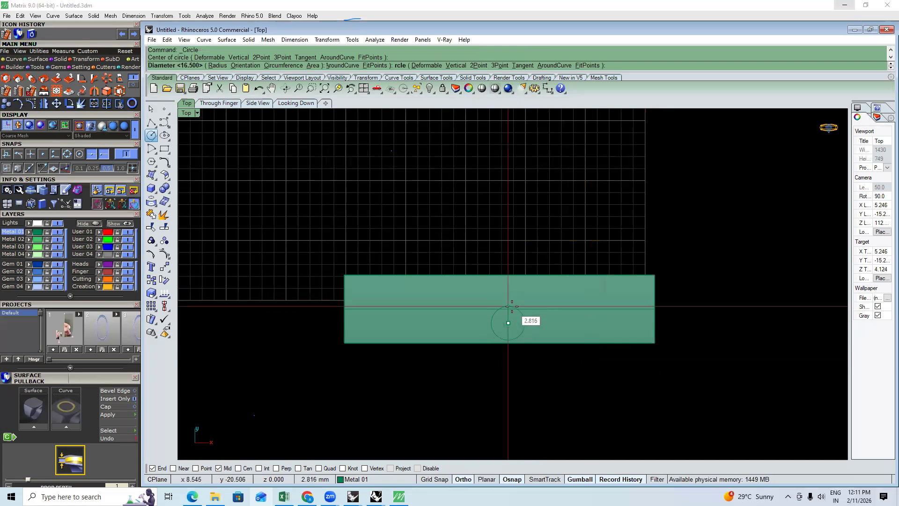
pyautogui.click(527, 326)
pyautogui.scroll(-4, 501, 323)
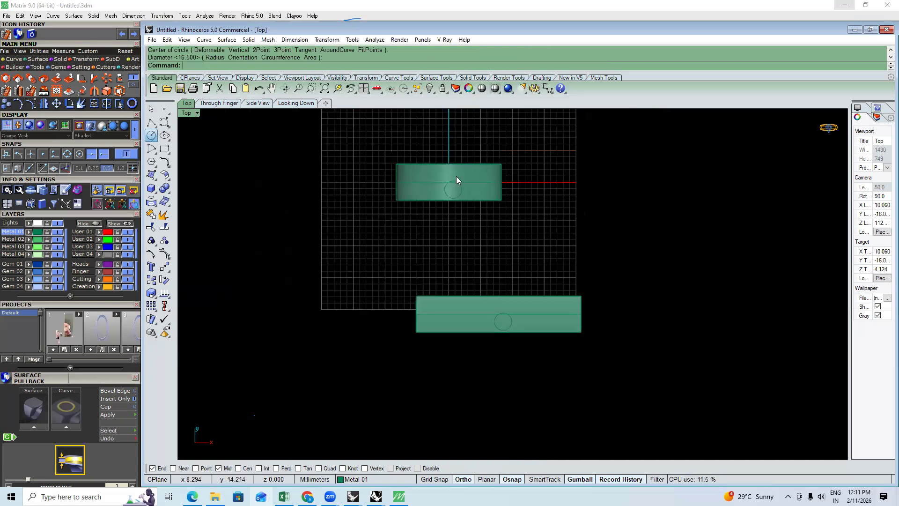
# Draw a small solid box on the flat strip beside the circle, and show the model in perspective
pyautogui.click(475, 198)
pyautogui.click(152, 185)
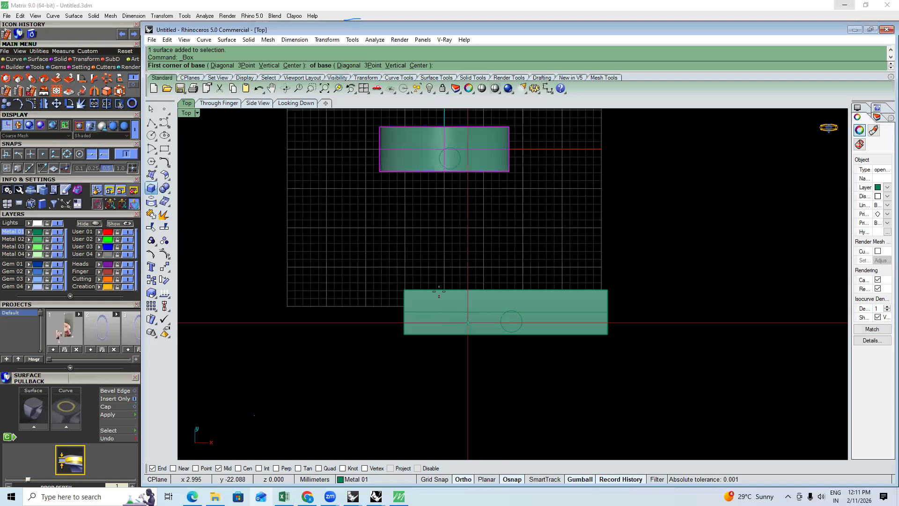
pyautogui.scroll(3, 456, 302)
pyautogui.click(439, 291)
pyautogui.click(476, 329)
pyautogui.click(468, 332)
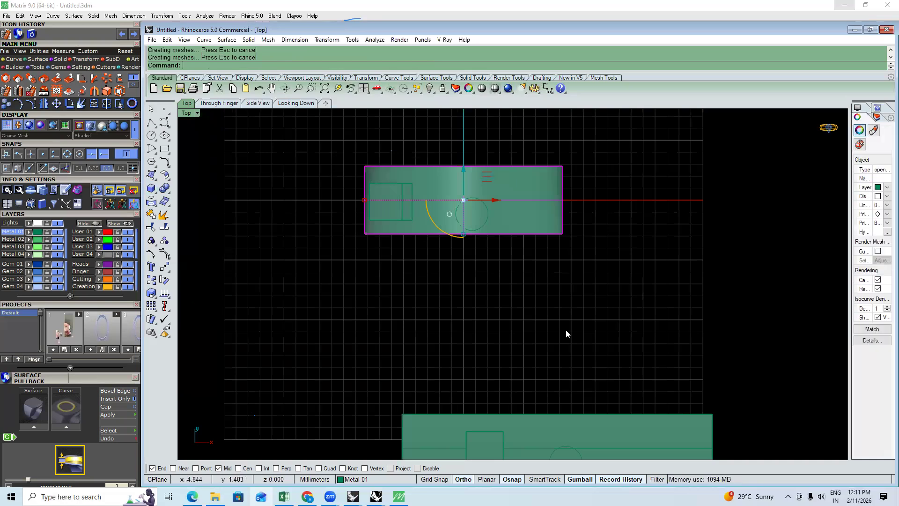
pyautogui.press('Escape')
pyautogui.hotkey('ctrl', 'F4')
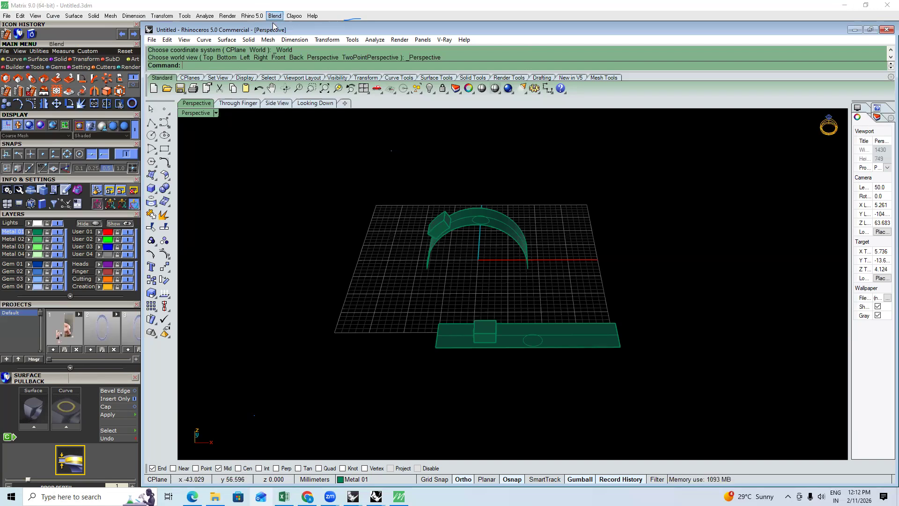
# Clear all the objects from the scene and switch to the Front view
pyautogui.write('t')
pyautogui.press('Return')
pyautogui.write('s')
pyautogui.press('Return')
pyautogui.write('v')
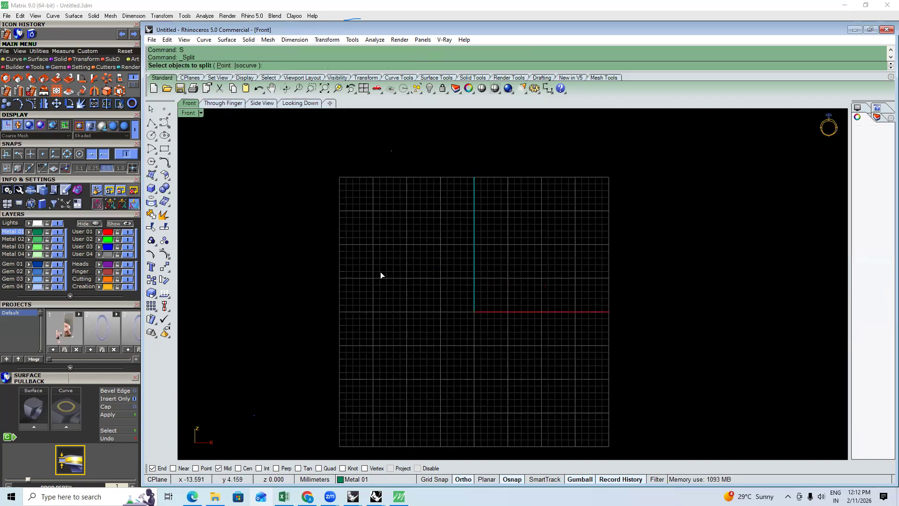
pyautogui.click(336, 234)
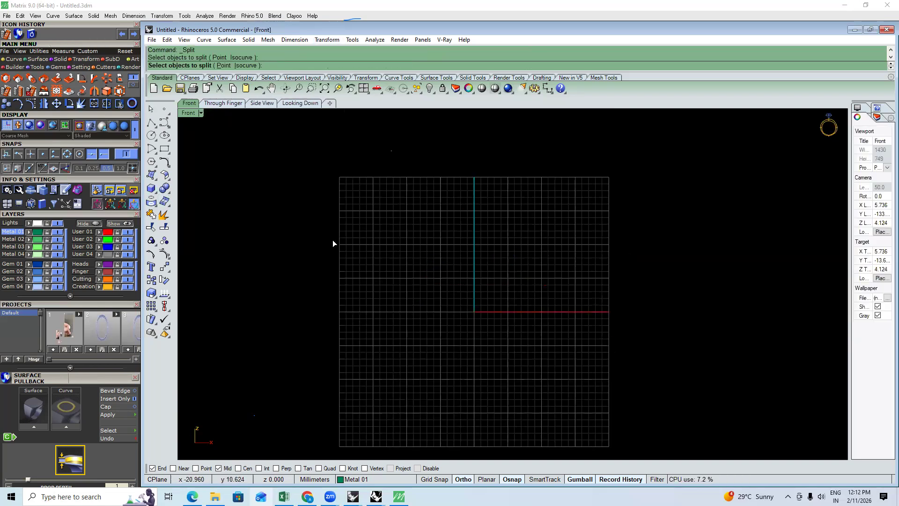
# Open the Ring Resizer tool
pyautogui.click(34, 67)
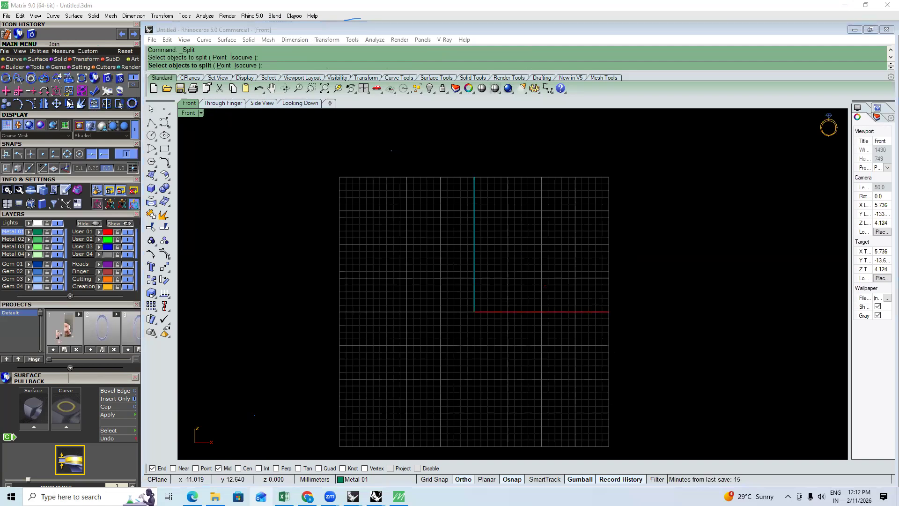
pyautogui.click(82, 78)
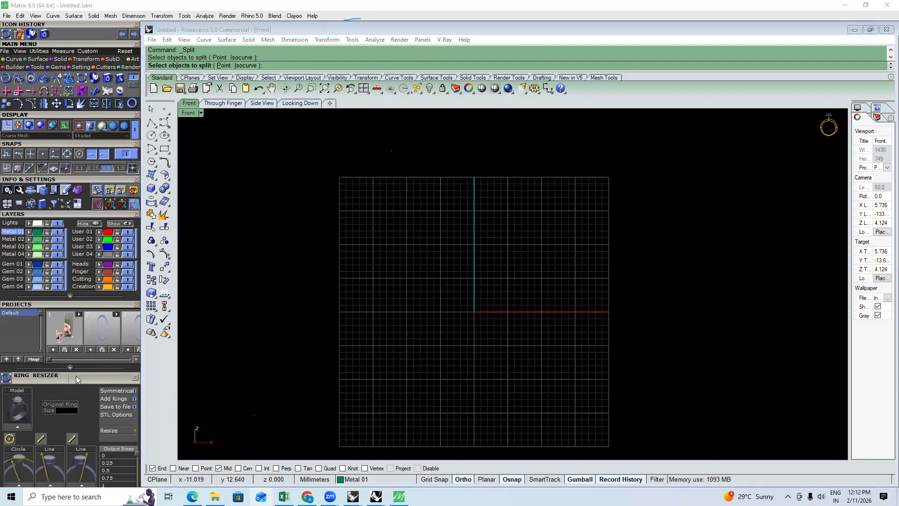
pyautogui.scroll(3, 75, 375)
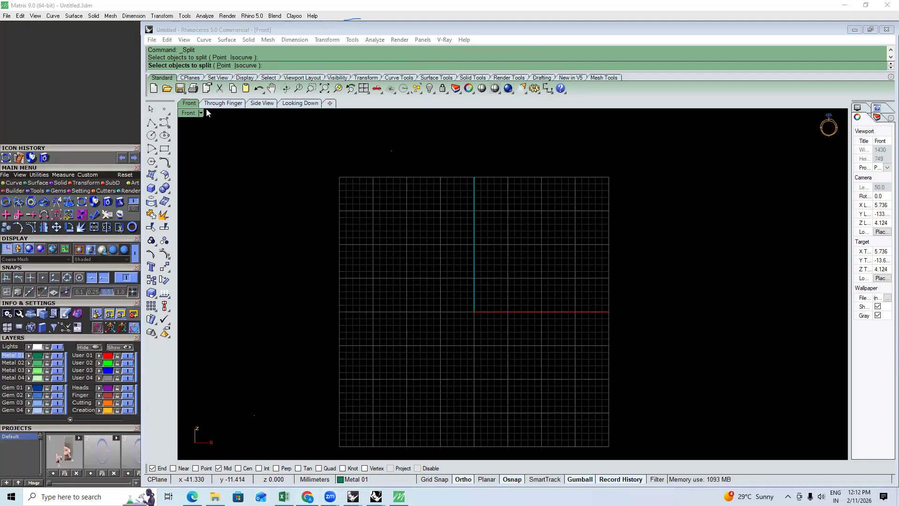
# Switch to Chrome, open the YouTube channel in a new tab, and enter "ring resize" as the search text
pyautogui.hotkey('alt', 'Tab')
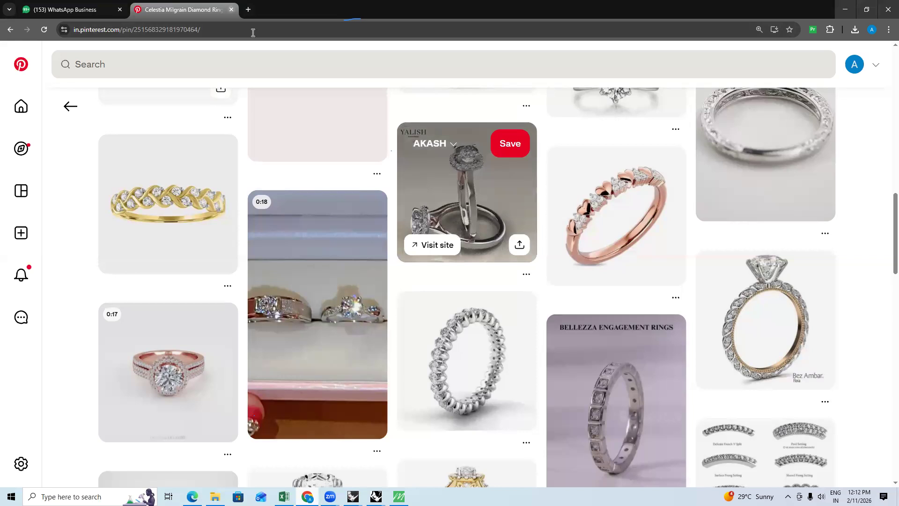
pyautogui.hotkey('ctrl', 't')
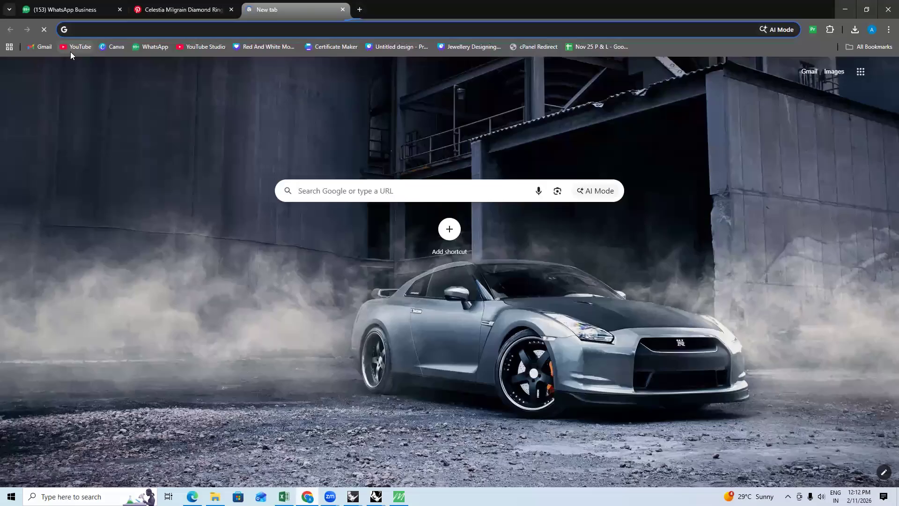
pyautogui.click(75, 47)
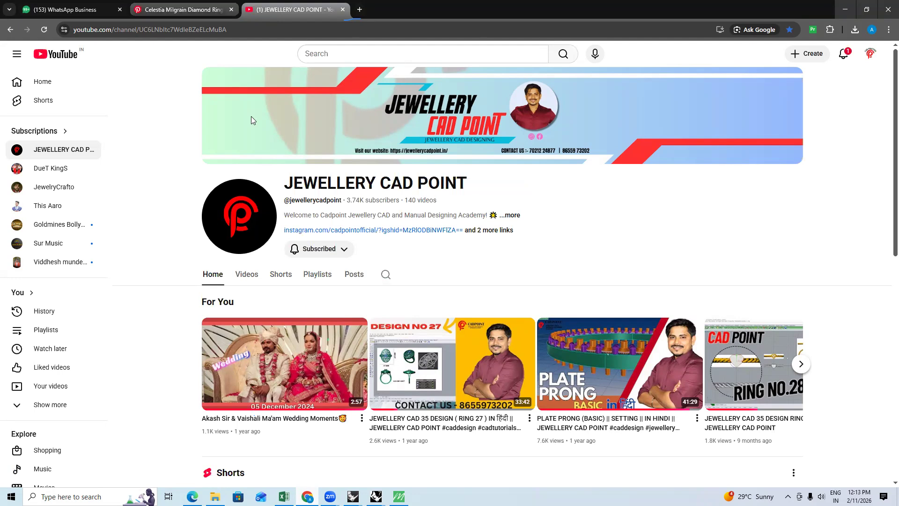
pyautogui.write('/rin')
pyautogui.write('g')
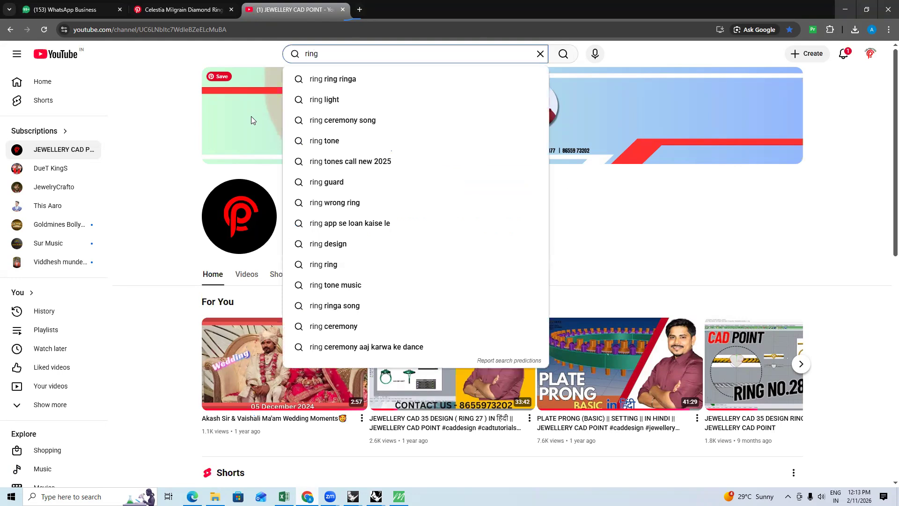
pyautogui.write(' resize')
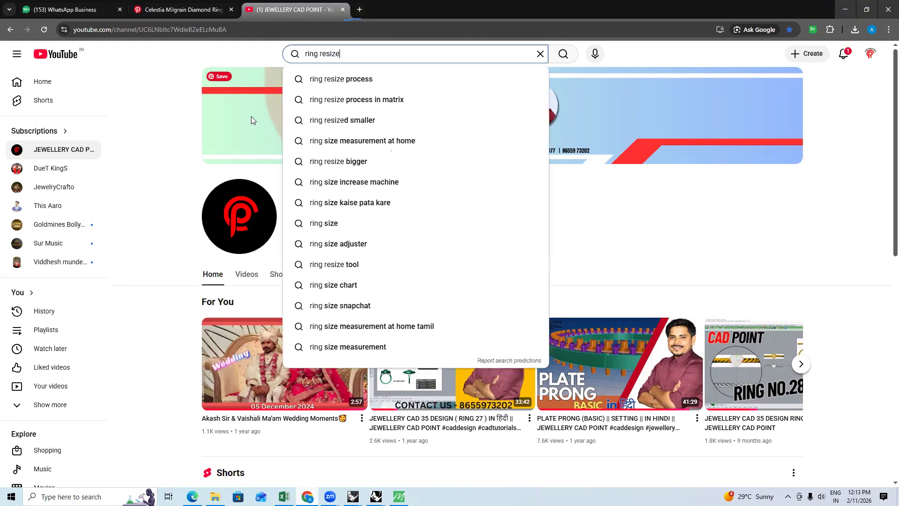
# Search YouTube for "ring resize process" and watch the Shorts on resizing a diamond ring and sizing a ring with stones
pyautogui.click(372, 84)
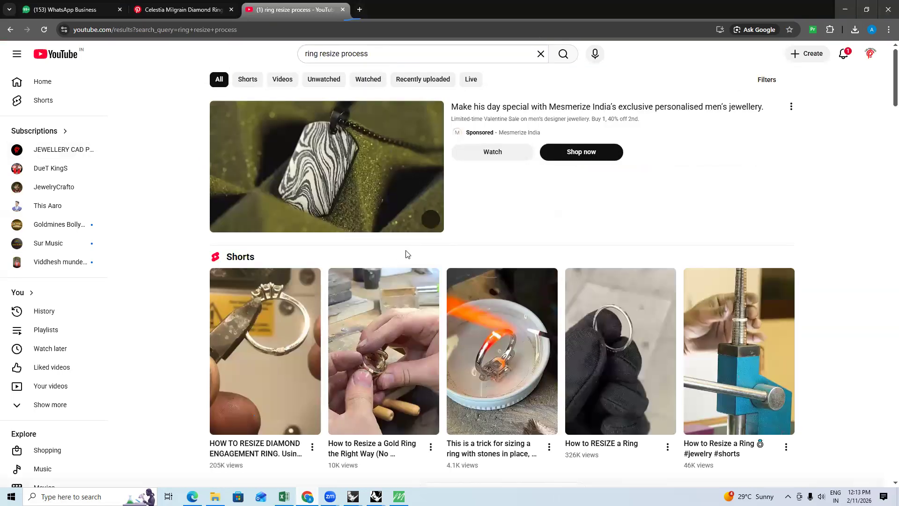
pyautogui.click(282, 327)
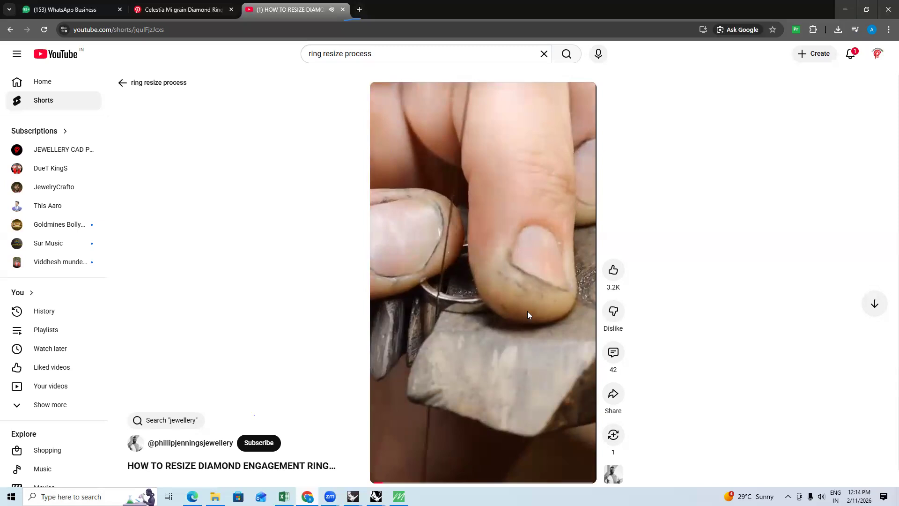
pyautogui.scroll(-1, 528, 313)
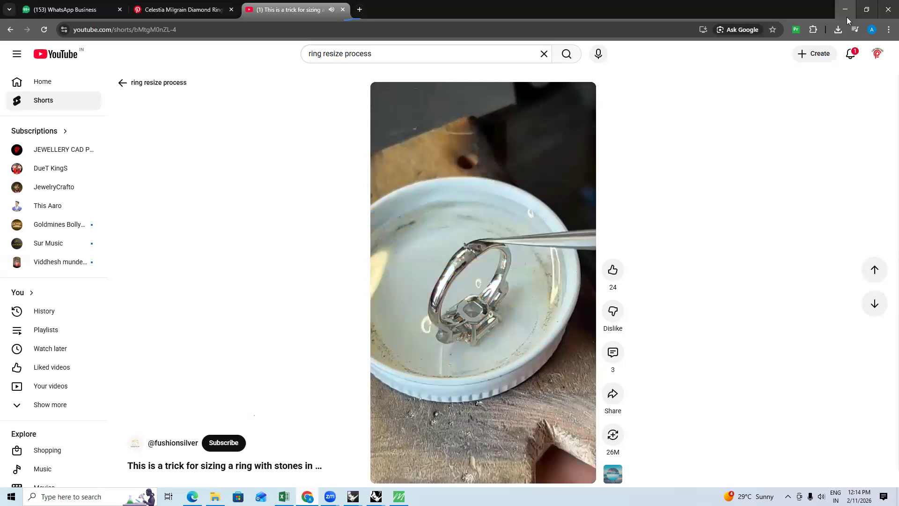
pyautogui.click(851, 56)
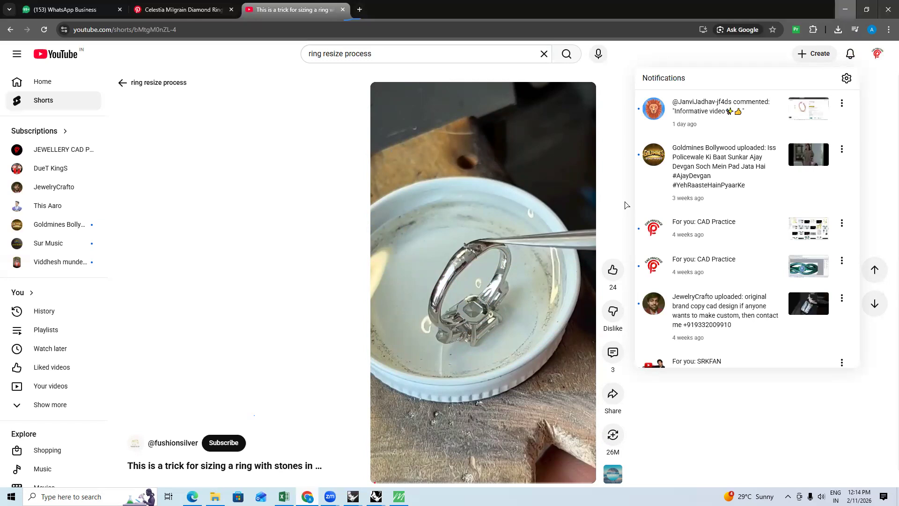
# Switch to Matrix and import the R20184-1.3dm engagement ring from the Bermark Library
pyautogui.hotkey('alt', 'Tab')
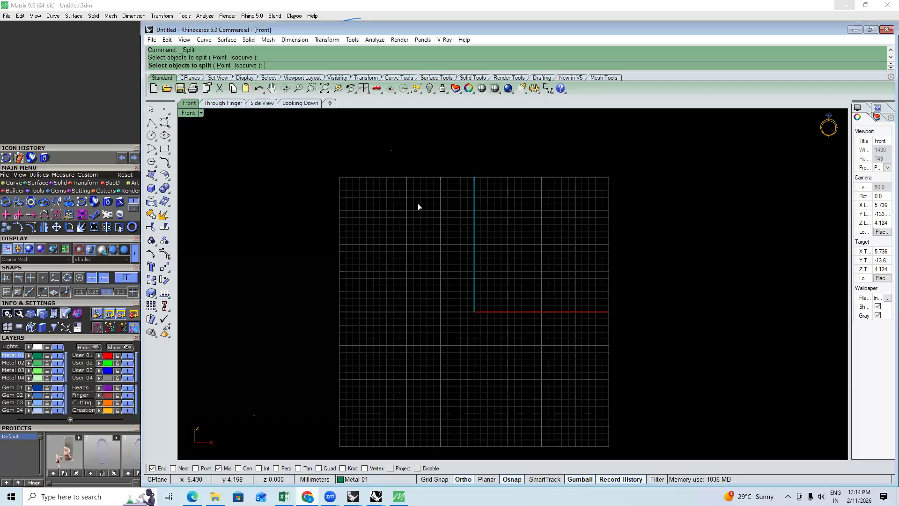
pyautogui.moveTo(436, 262); pyautogui.dragTo(422, 177, button='right')
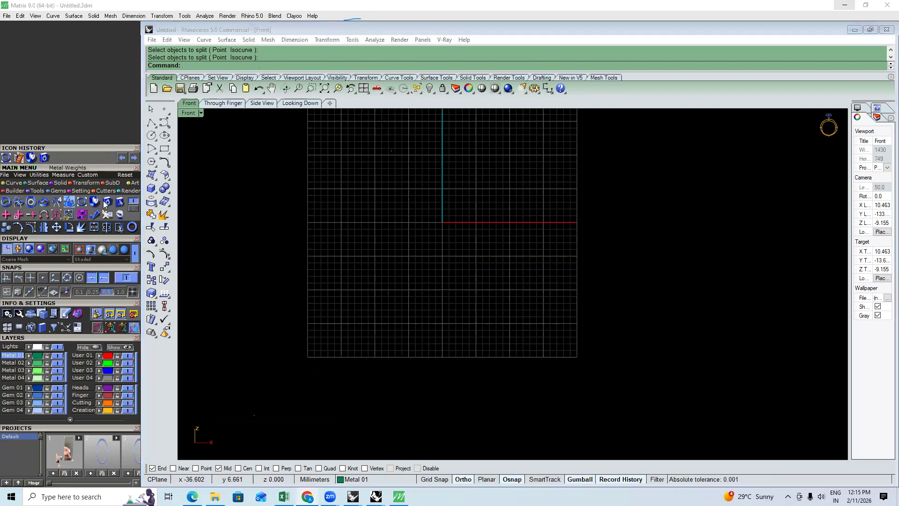
pyautogui.click(131, 203)
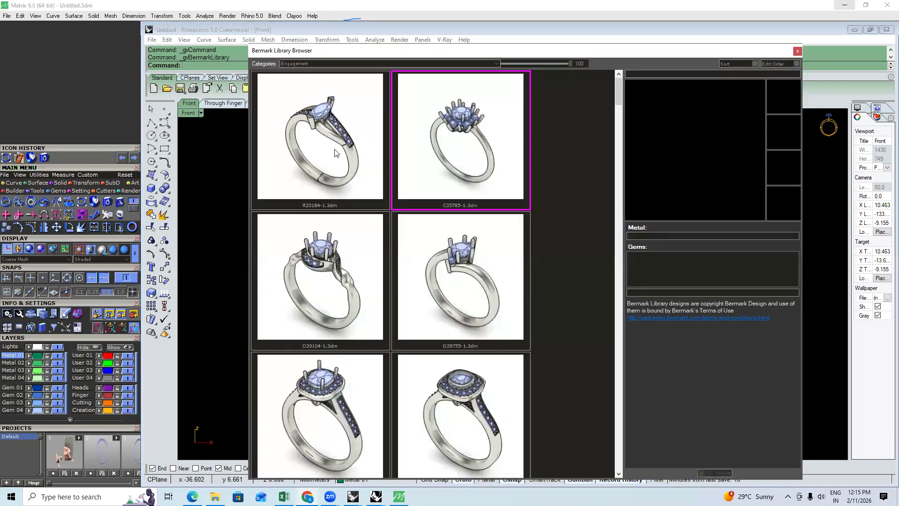
pyautogui.click(337, 148)
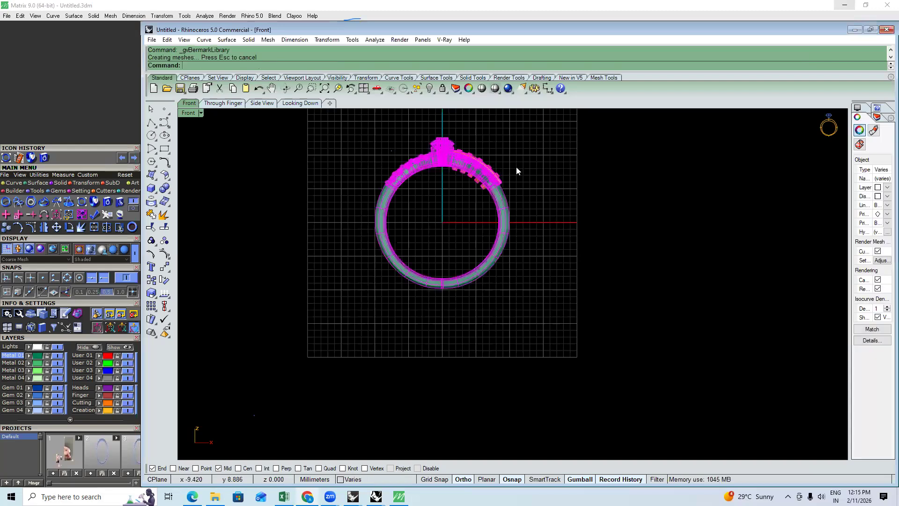
# Select all orange cutter objects on the ring by color with SelColor and delete them
pyautogui.write('scpo')
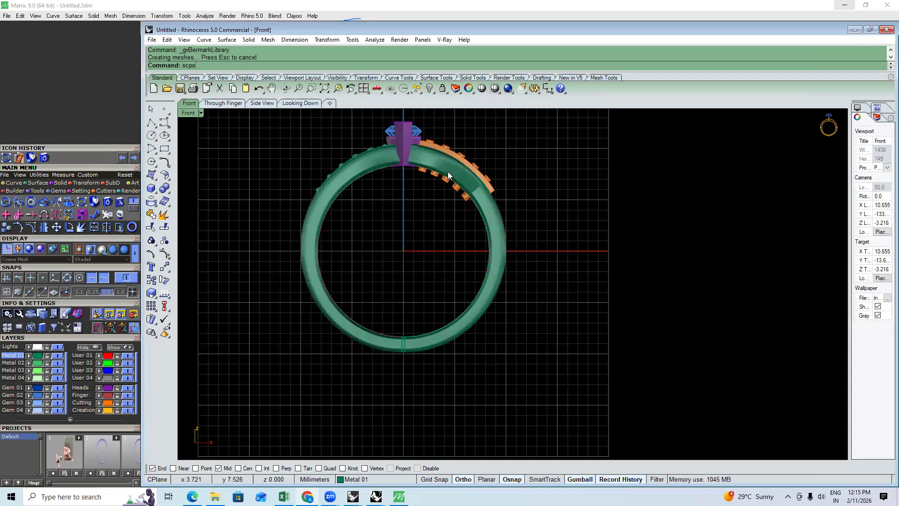
pyautogui.press('BackSpace')
pyautogui.press('BackSpace')
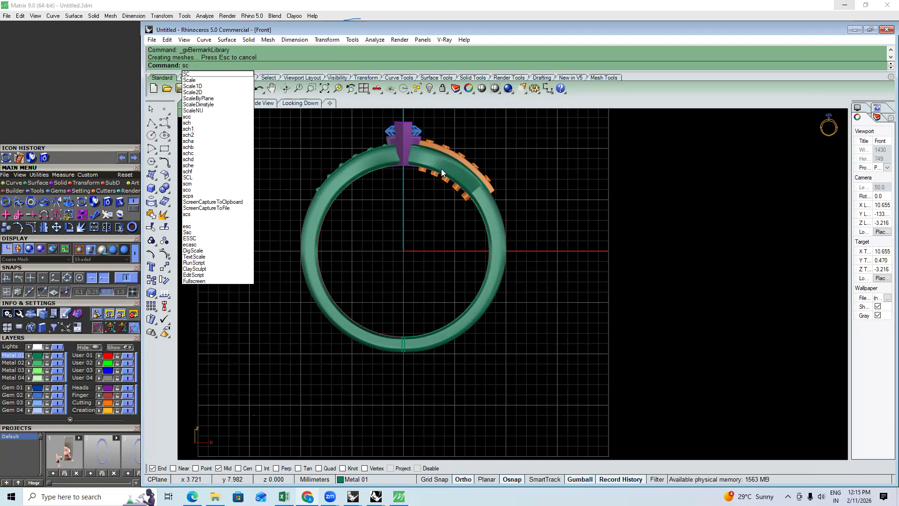
pyautogui.write('l')
pyautogui.press('Return')
pyautogui.scroll(3, 449, 162)
pyautogui.click(449, 134)
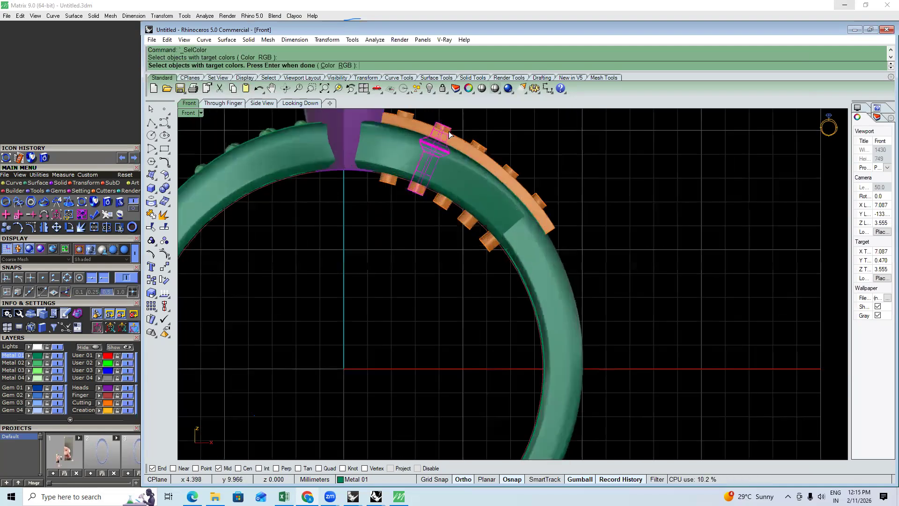
pyautogui.press('Return')
pyautogui.press('Delete')
pyautogui.scroll(-3, 517, 176)
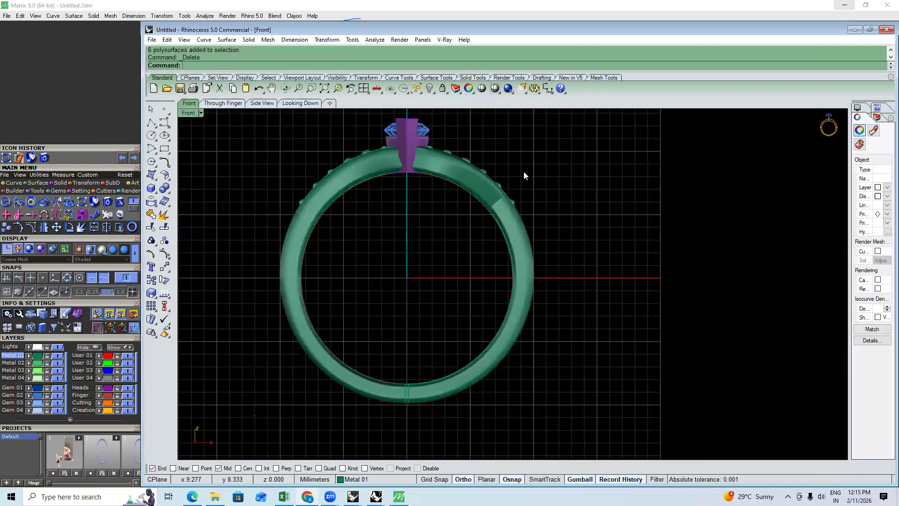
# Inspect the ring and its finger opening in the top and front views
pyautogui.hotkey('ctrl', 'F1')
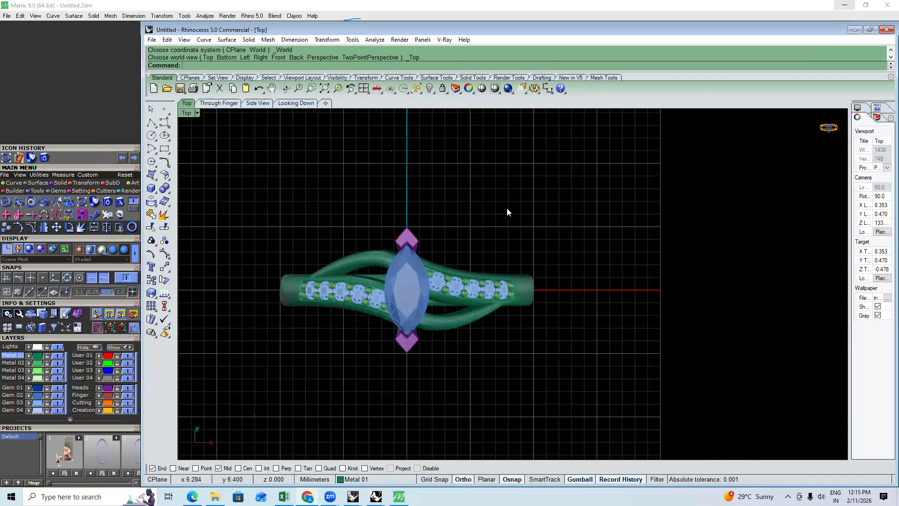
pyautogui.hotkey('ctrl', 'F2')
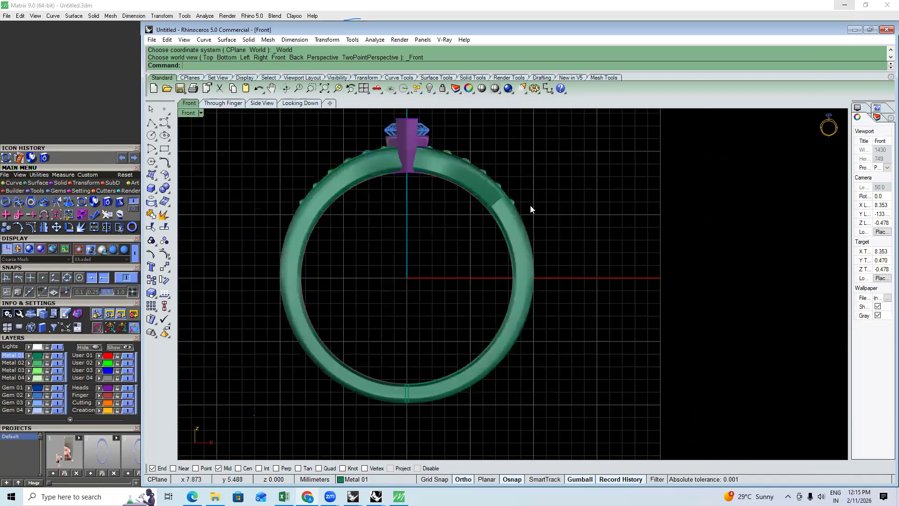
pyautogui.click(132, 228)
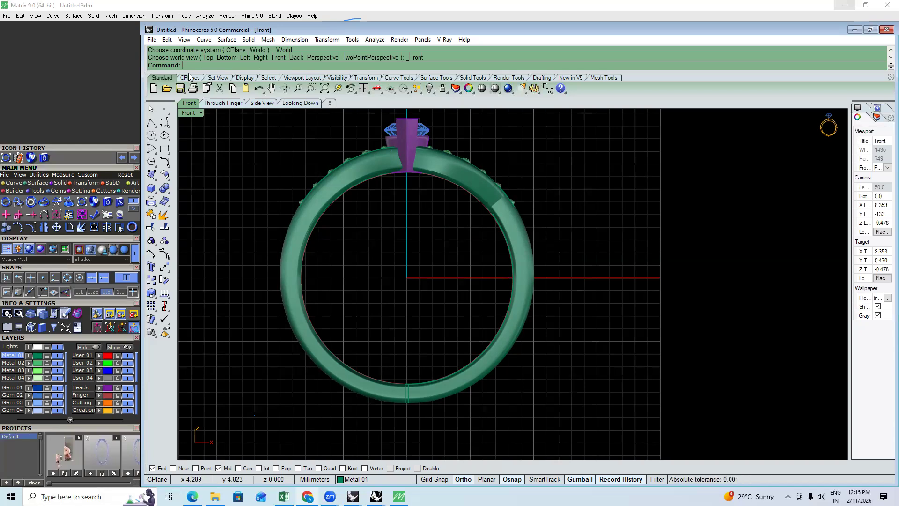
pyautogui.moveTo(399, 213); pyautogui.dragTo(423, 237, button='right')
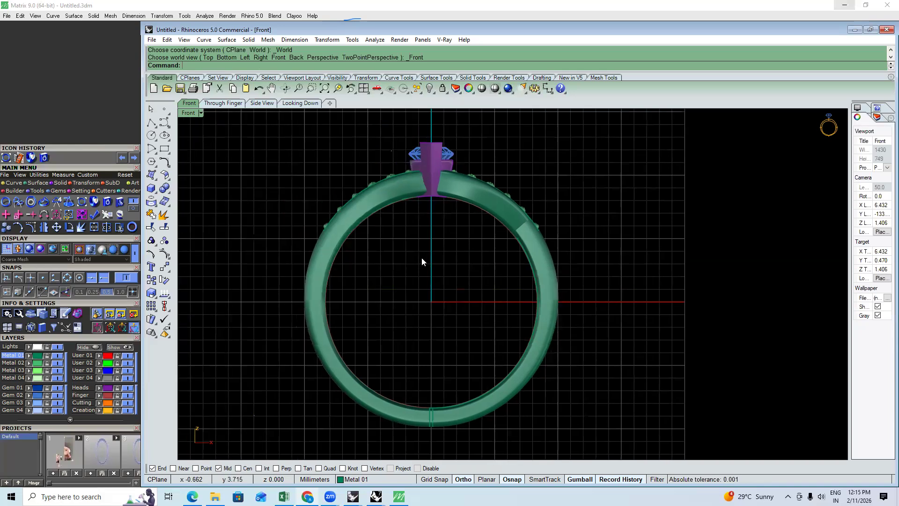
pyautogui.moveTo(504, 277); pyautogui.dragTo(486, 244, button='right')
pyautogui.scroll(4, 499, 204)
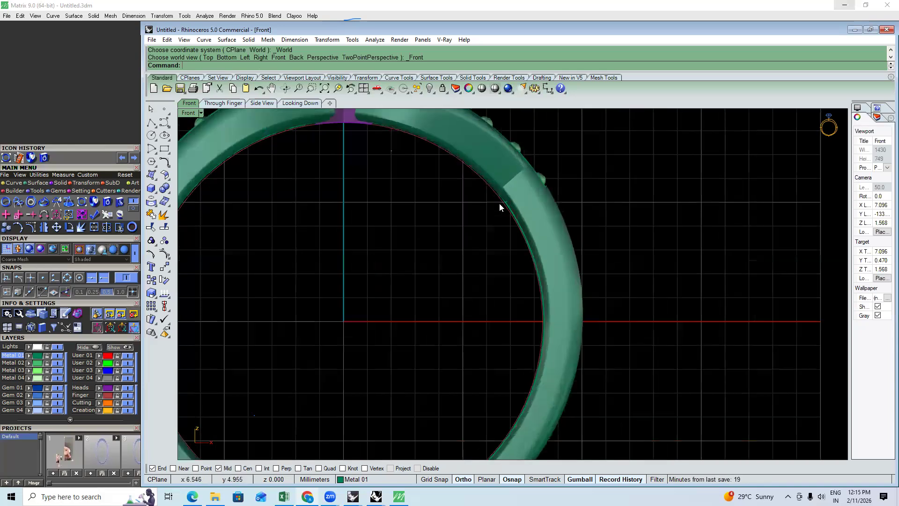
pyautogui.scroll(-3, 474, 216)
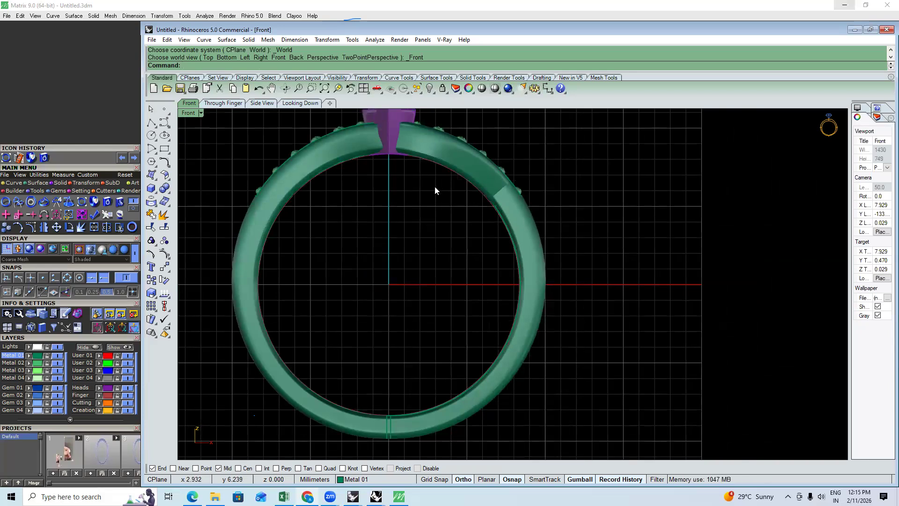
# Open the Ring Rail builder and hide all objects of the imported ring
pyautogui.click(133, 228)
pyautogui.hotkey('ctrl', 'a')
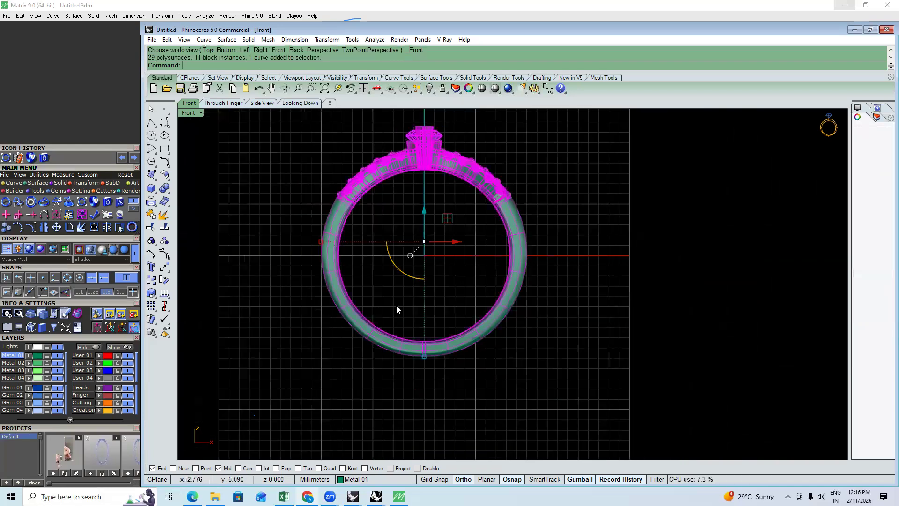
pyautogui.hotkey('ctrl', 'h')
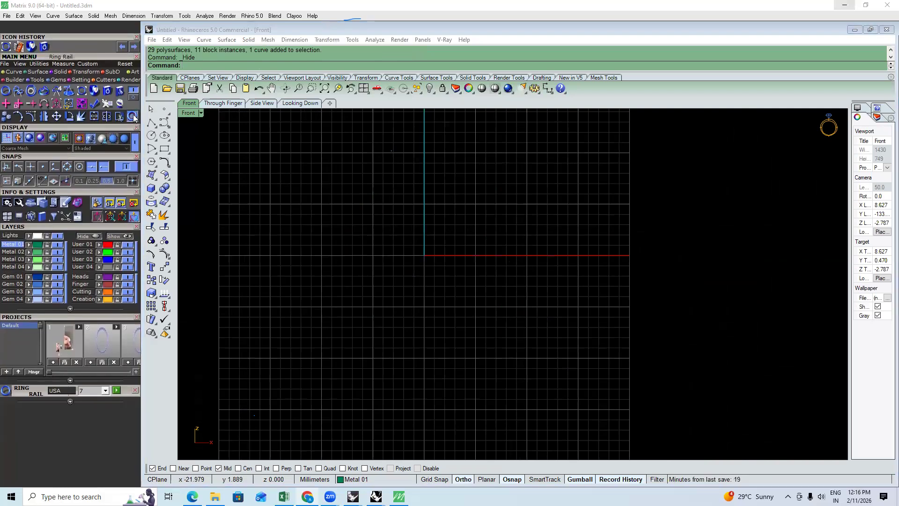
# Add a USA size 7 ring rail without replacing the existing one, and delete both rail curves
pyautogui.click(116, 391)
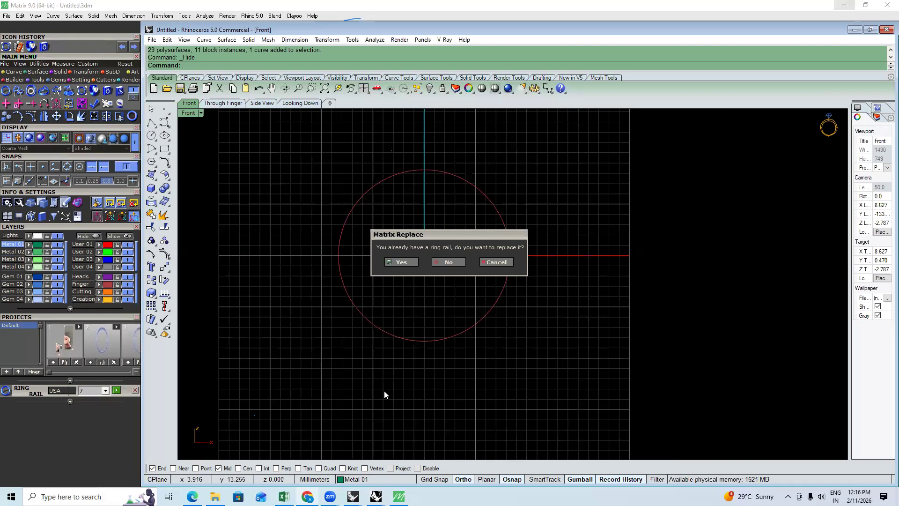
pyautogui.click(448, 261)
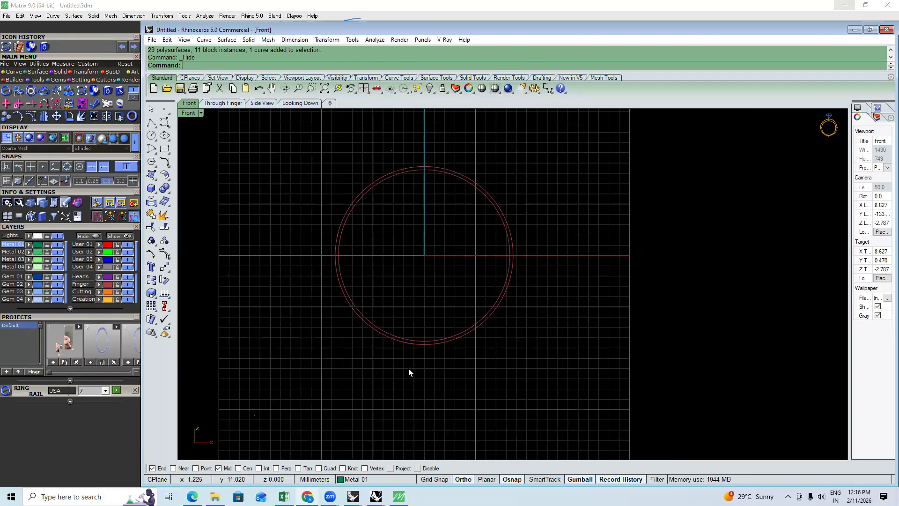
pyautogui.hotkey('ctrl', 'a')
pyautogui.press('Delete')
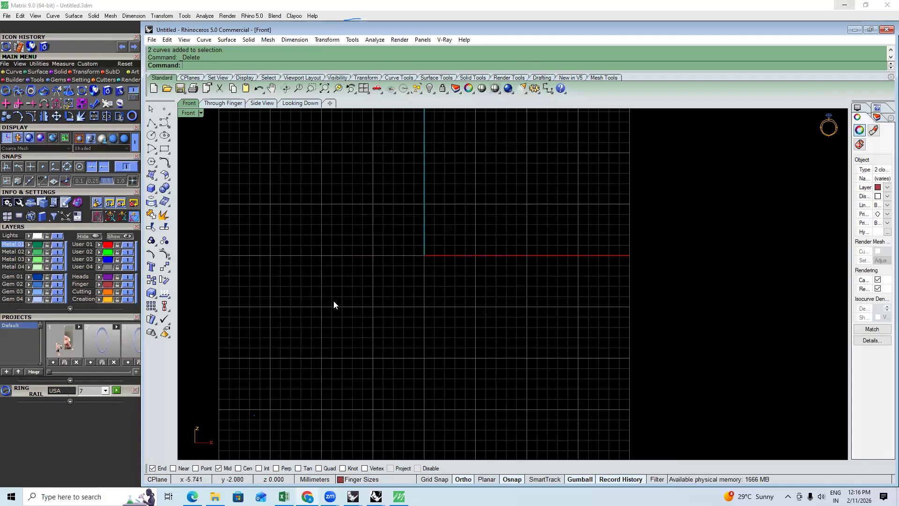
# Create a USA size 7 ring rail and add a diameter dimension beside it
pyautogui.click(114, 393)
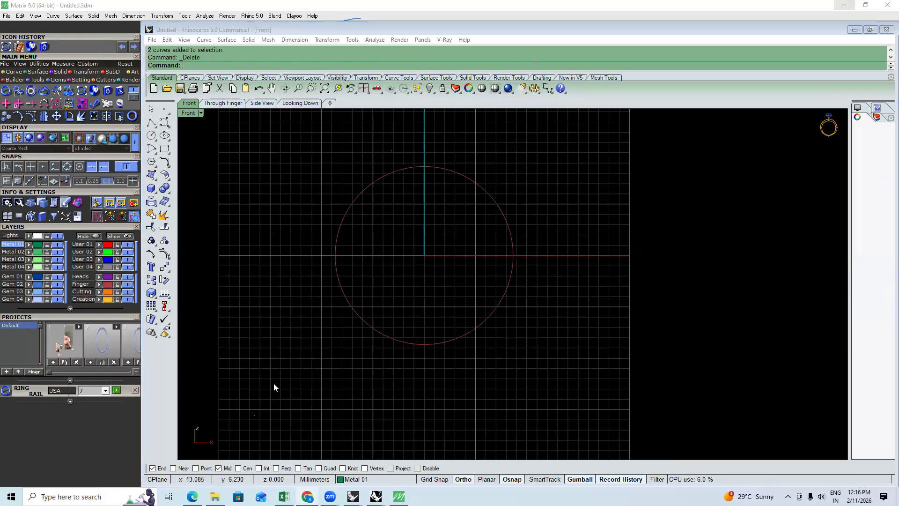
pyautogui.rightClick(550, 287)
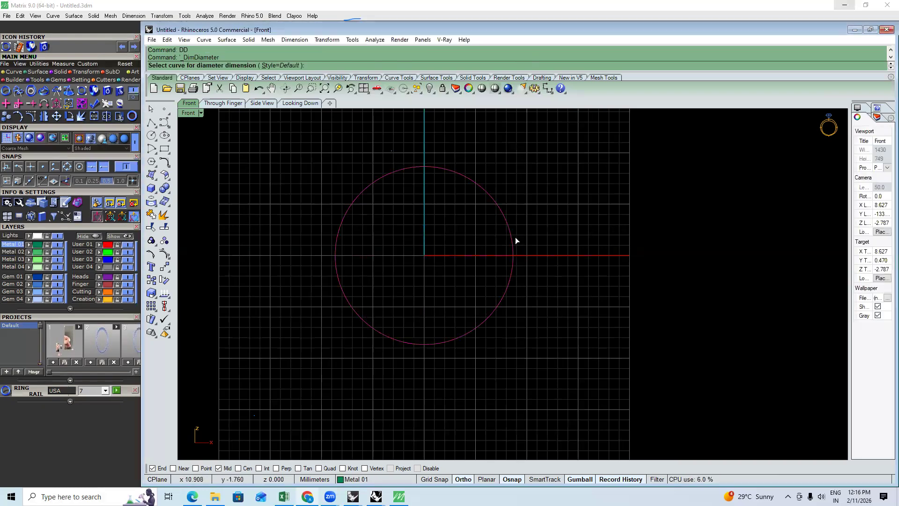
pyautogui.click(514, 237)
pyautogui.click(535, 236)
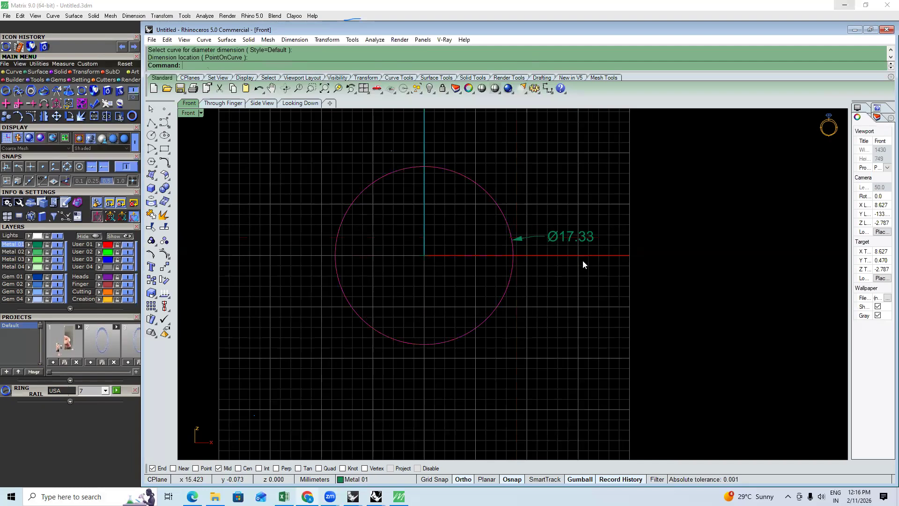
# Generate a USA size 8 ring rail, replacing the existing rail
pyautogui.click(106, 391)
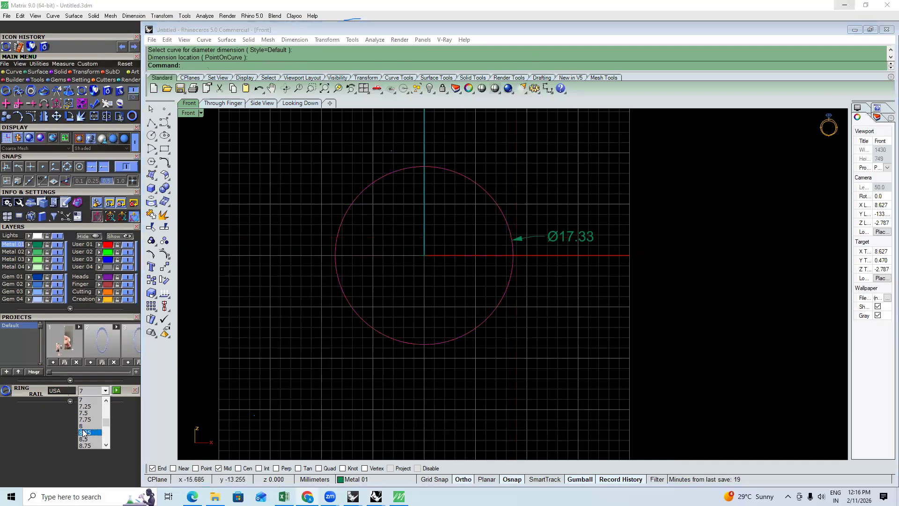
pyautogui.click(84, 426)
pyautogui.click(116, 390)
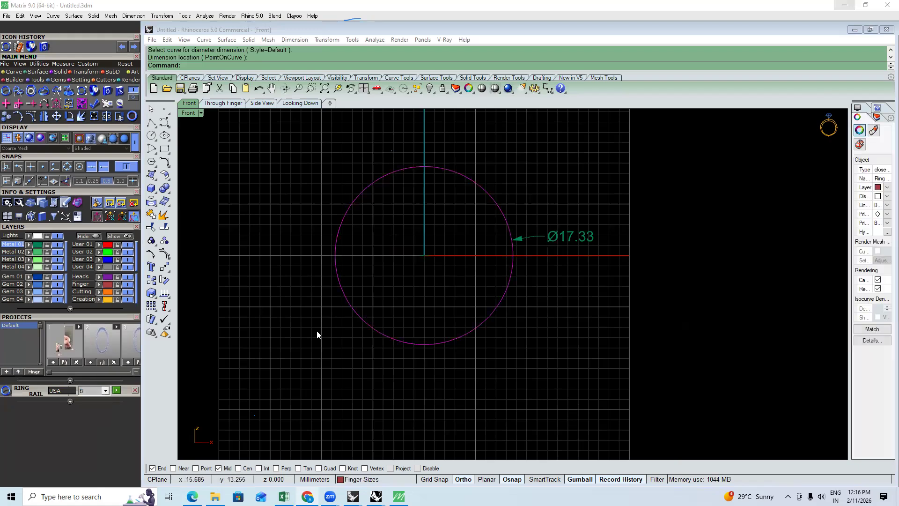
pyautogui.click(402, 265)
pyautogui.click(549, 298)
pyautogui.scroll(-1, 555, 281)
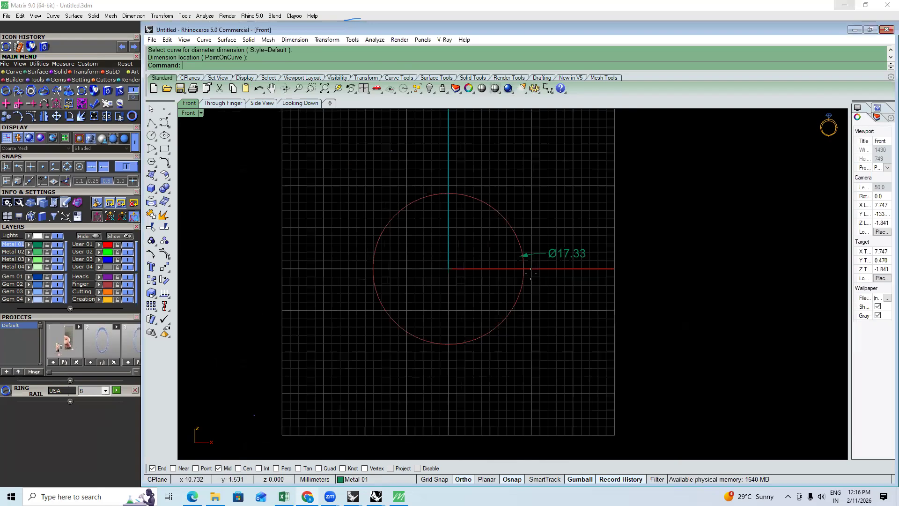
# Add a diameter dimension to the size 8 ring rail with DD
pyautogui.write('DD')
pyautogui.press('Return')
pyautogui.click(524, 276)
pyautogui.click(576, 269)
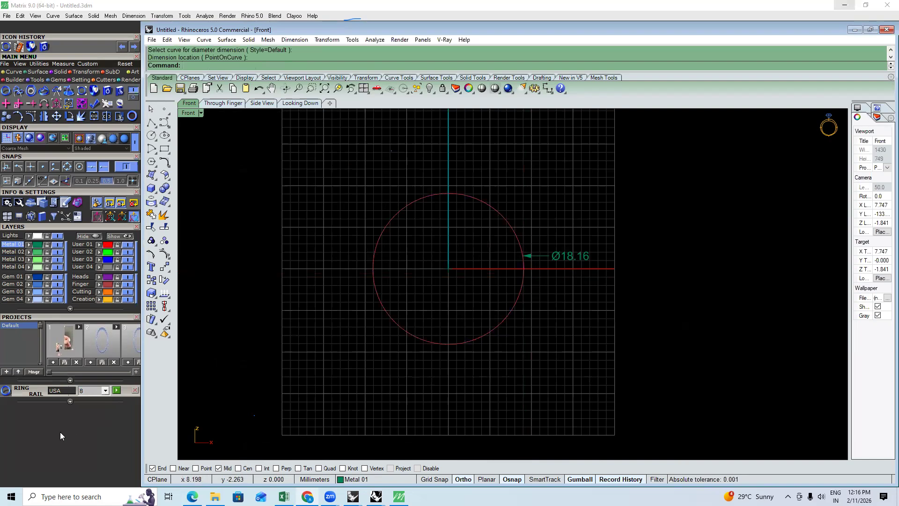
# Set the ring rail region to Britain and view its available ring sizes
pyautogui.click(54, 390)
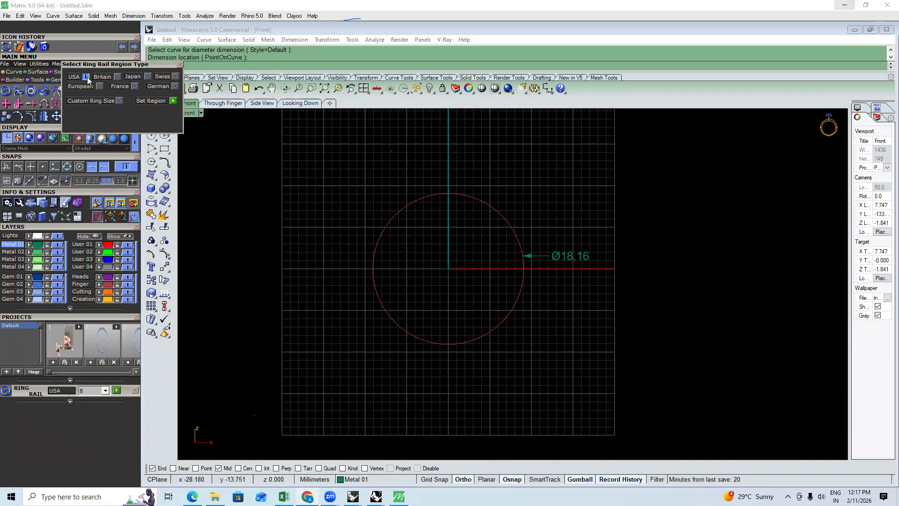
pyautogui.click(118, 76)
pyautogui.click(173, 101)
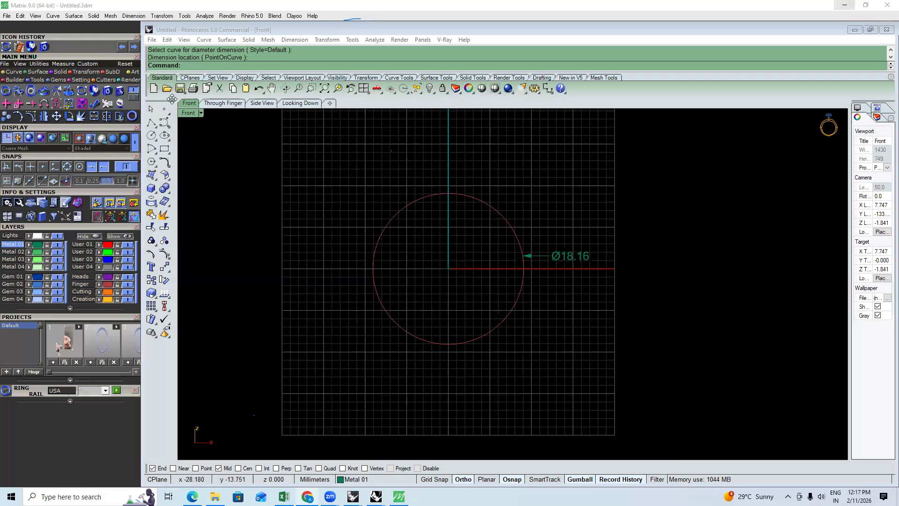
pyautogui.click(104, 391)
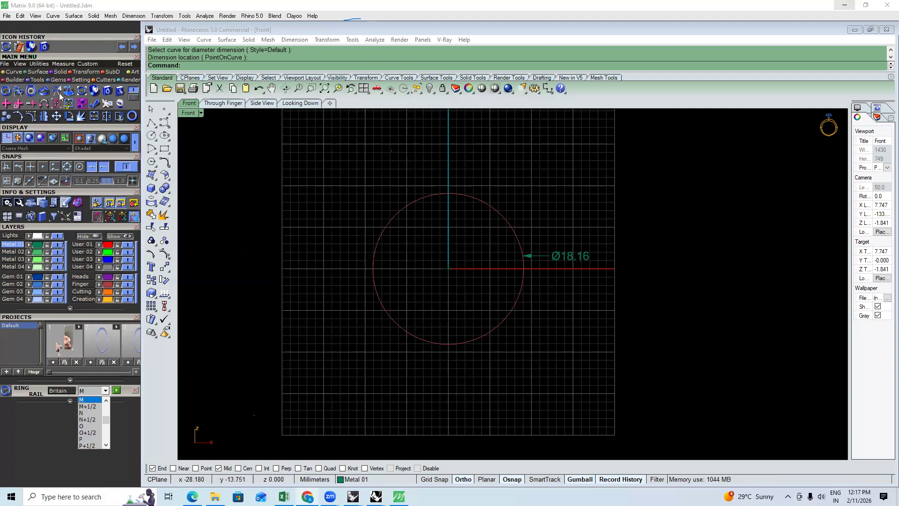
pyautogui.click(62, 387)
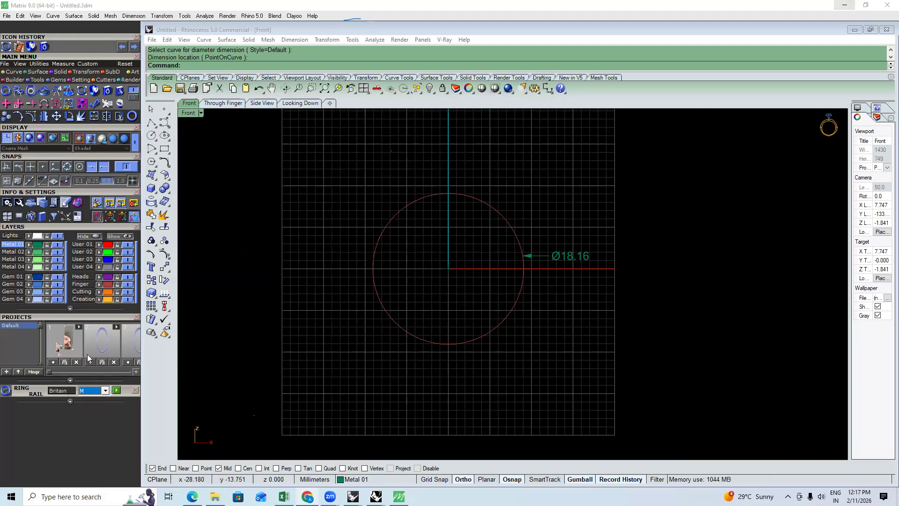
# Set the ring rail region to Japan and select ring size 19
pyautogui.click(65, 390)
pyautogui.click(148, 76)
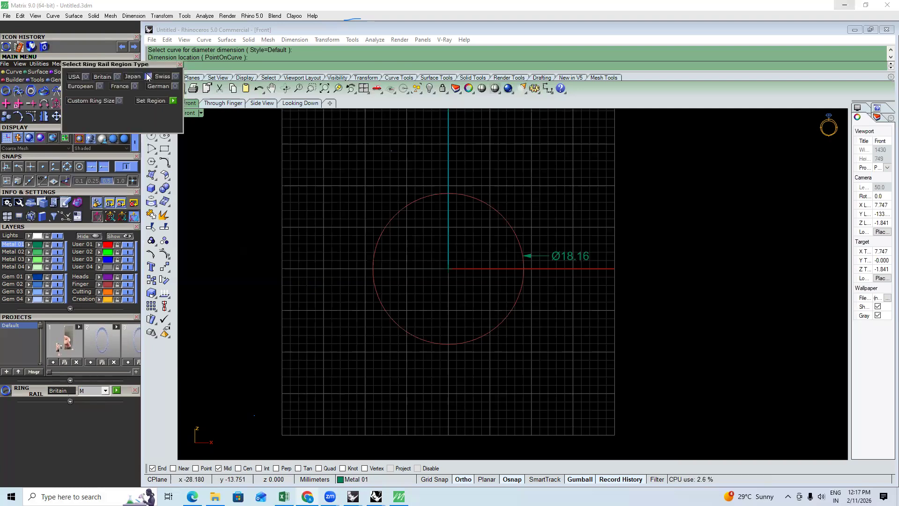
pyautogui.click(173, 101)
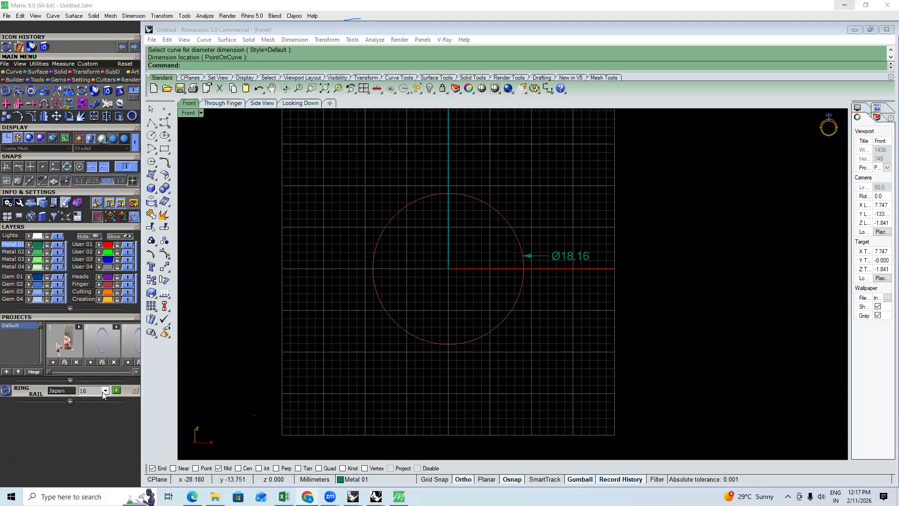
pyautogui.click(105, 391)
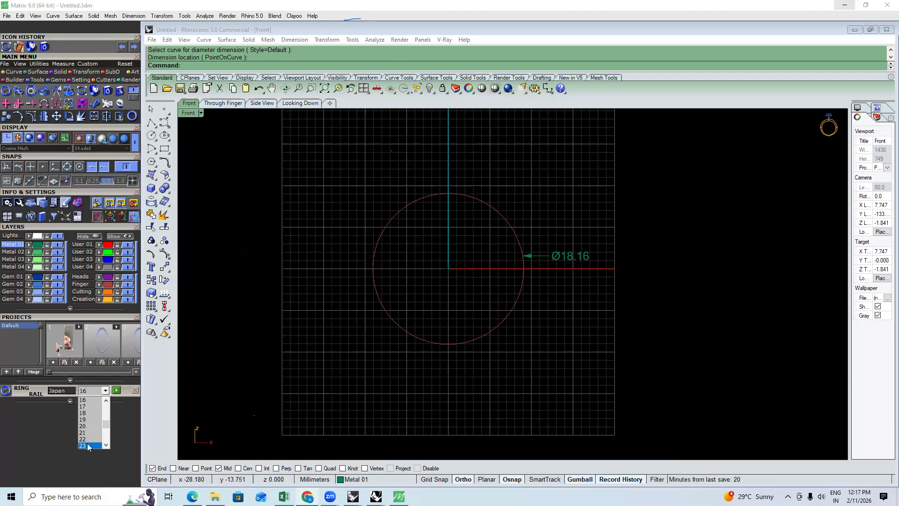
pyautogui.click(82, 419)
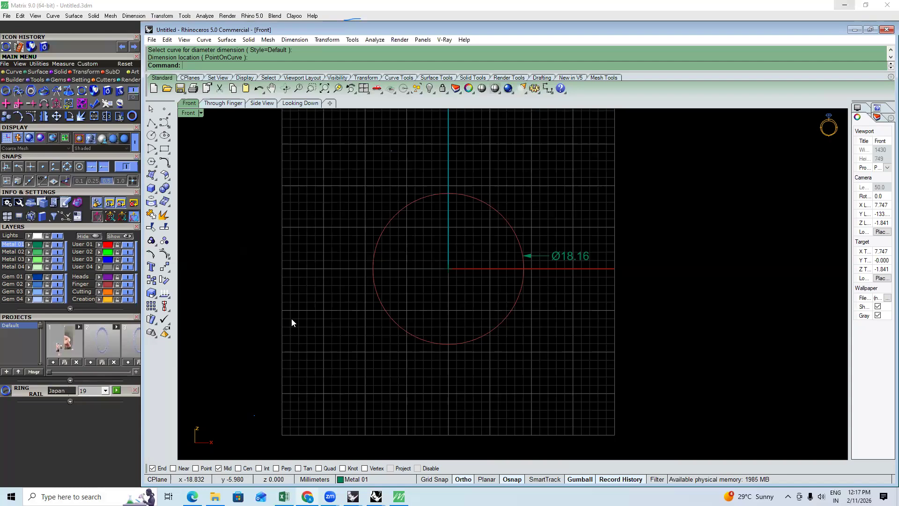
# Delete the size 8 ring rail circle together with its diameter dimension
pyautogui.moveTo(609, 229); pyautogui.dragTo(556, 276)
pyautogui.keyDown('shift'); pyautogui.click(435, 343); pyautogui.keyUp('shift')
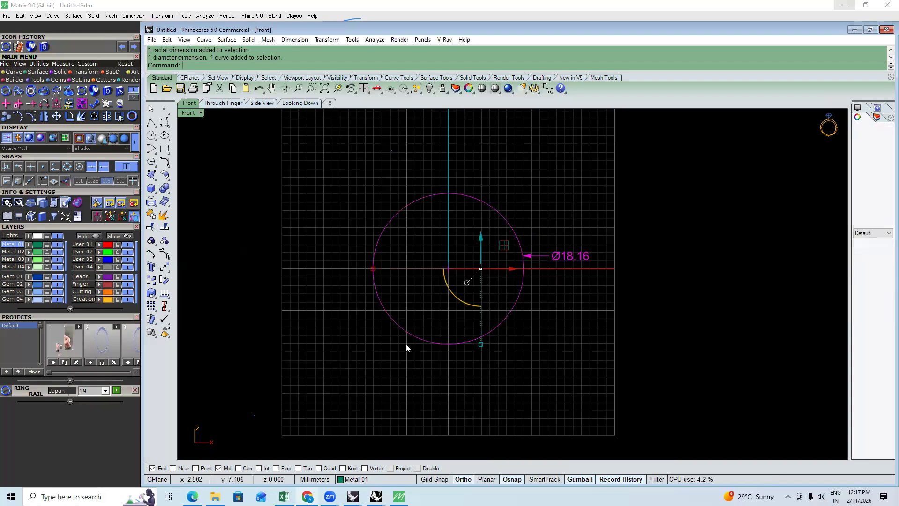
pyautogui.press('Delete')
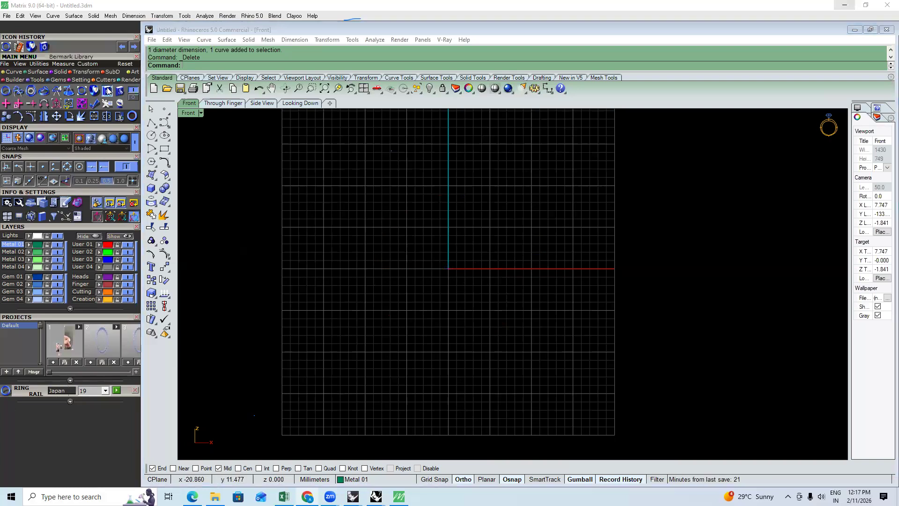
# Import the R20184-1.3dm engagement ring from the Bermark Library
pyautogui.click(108, 120)
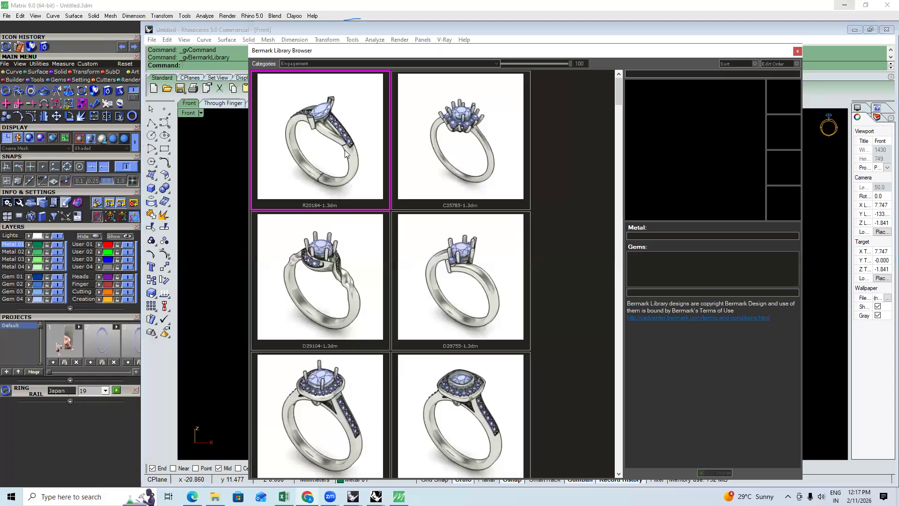
pyautogui.doubleClick(335, 148)
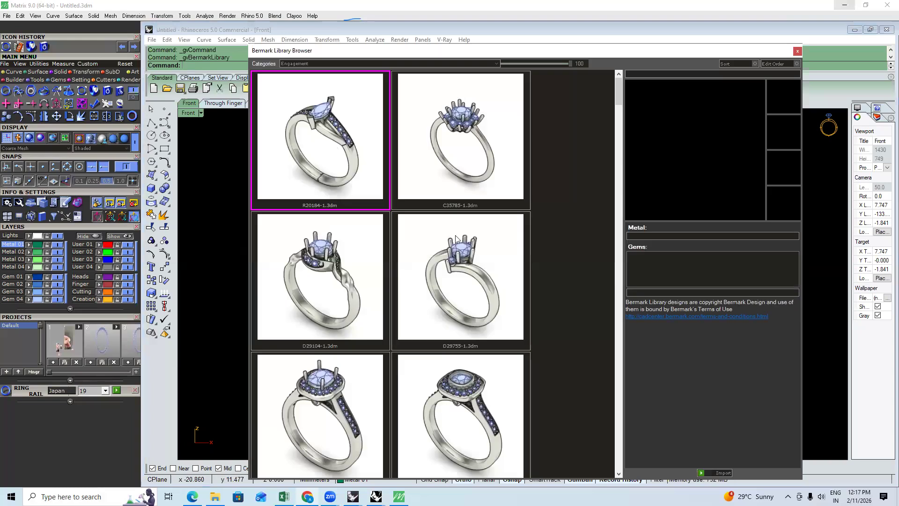
pyautogui.click(499, 178)
# Delete the orange cutters along the shoulder of the imported ring and set the view to Front
pyautogui.scroll(6, 468, 180)
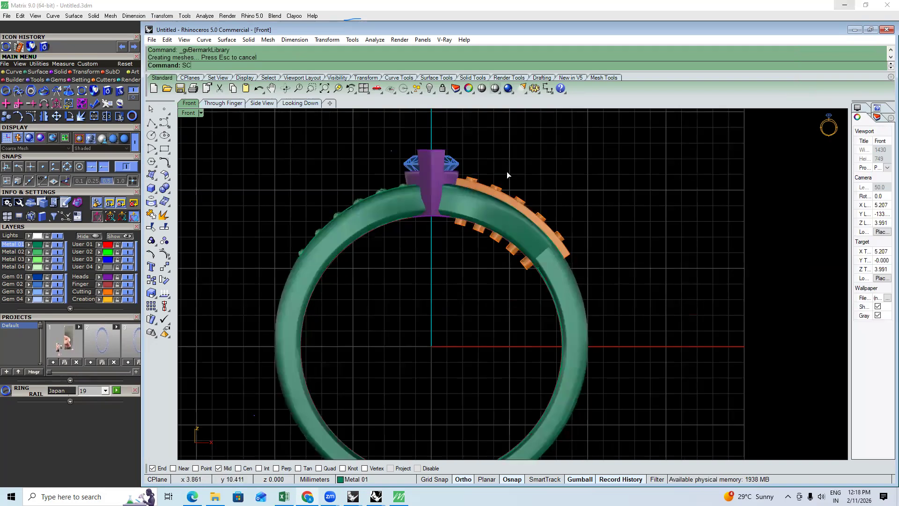
pyautogui.scroll(2, 491, 187)
pyautogui.click(491, 185)
pyautogui.press('Delete')
pyautogui.scroll(-6, 492, 188)
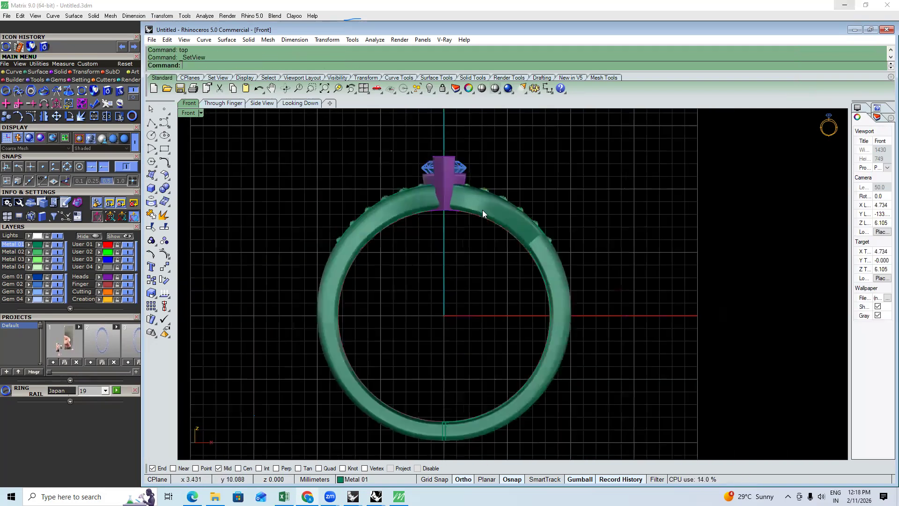
pyautogui.hotkey('ctrl', 'F1')
pyautogui.hotkey('ctrl', 'F2')
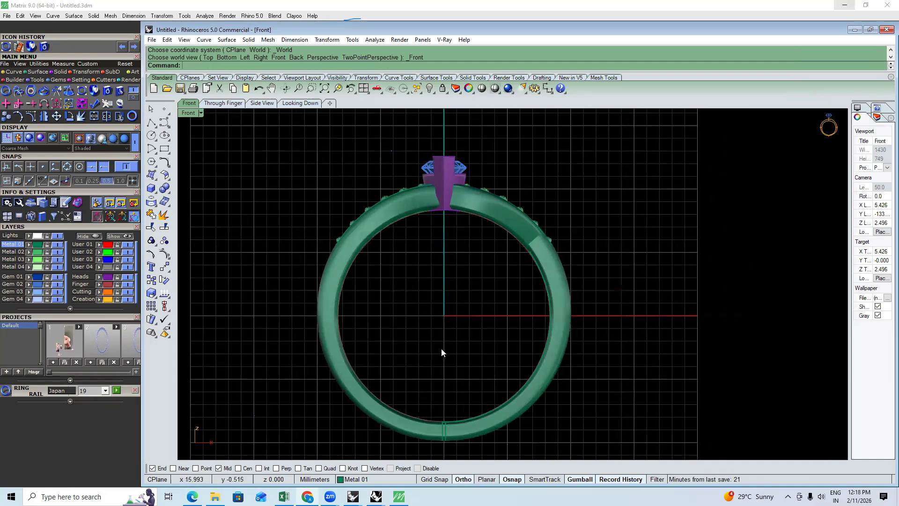
# Set the ring rail region to USA and replace the rail with size 7 to compare it with the ring's inner edge
pyautogui.click(62, 391)
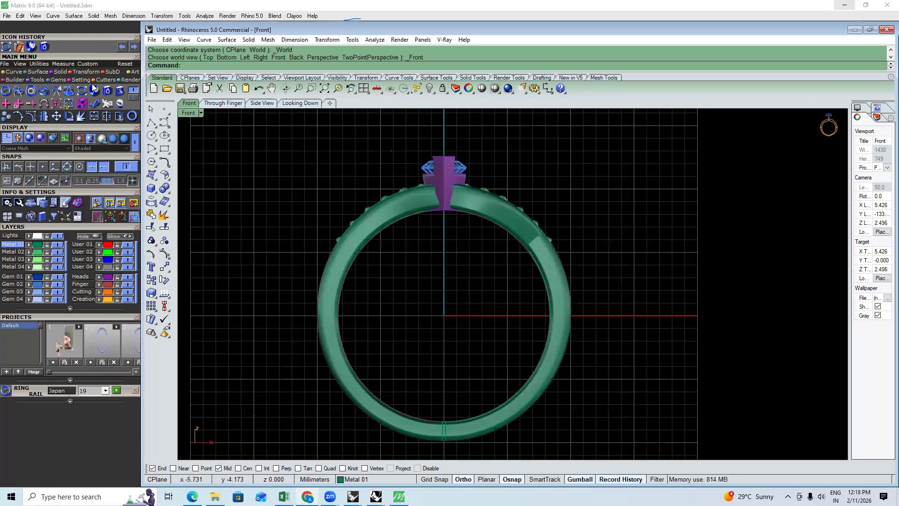
pyautogui.click(172, 101)
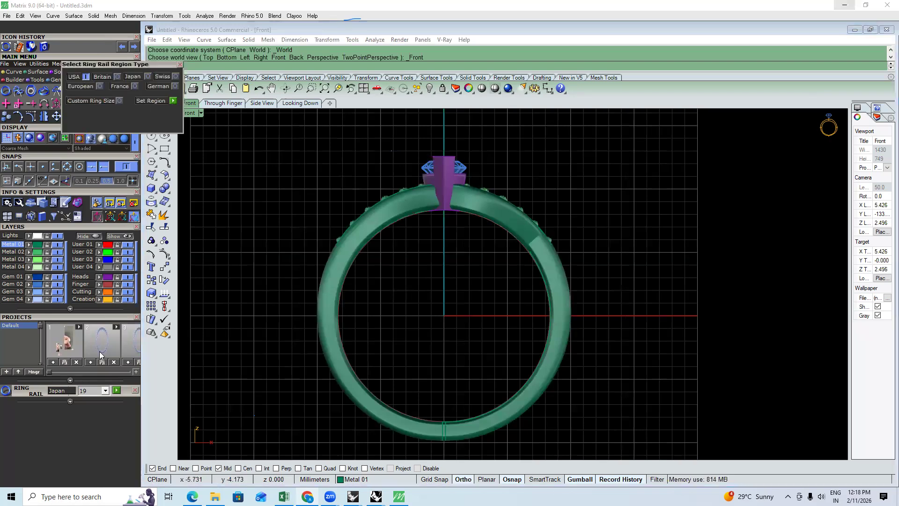
pyautogui.click(117, 390)
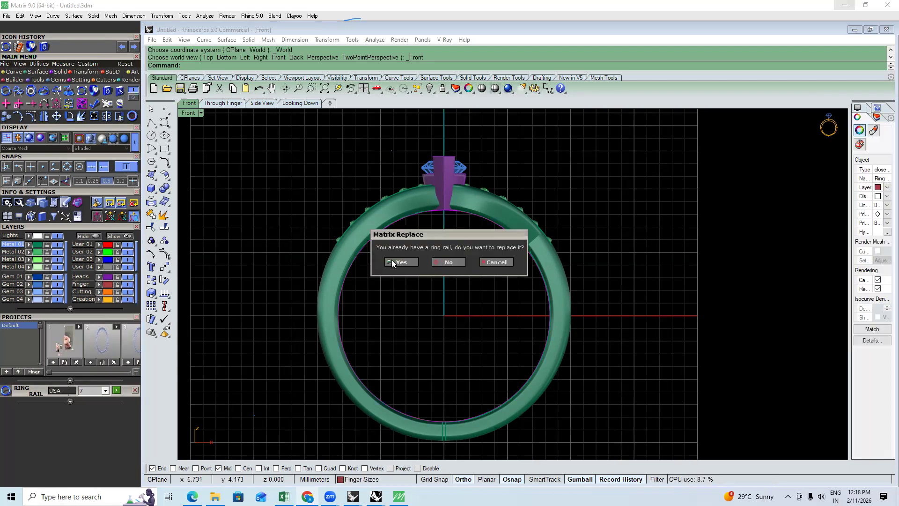
pyautogui.click(391, 260)
pyautogui.scroll(5, 406, 200)
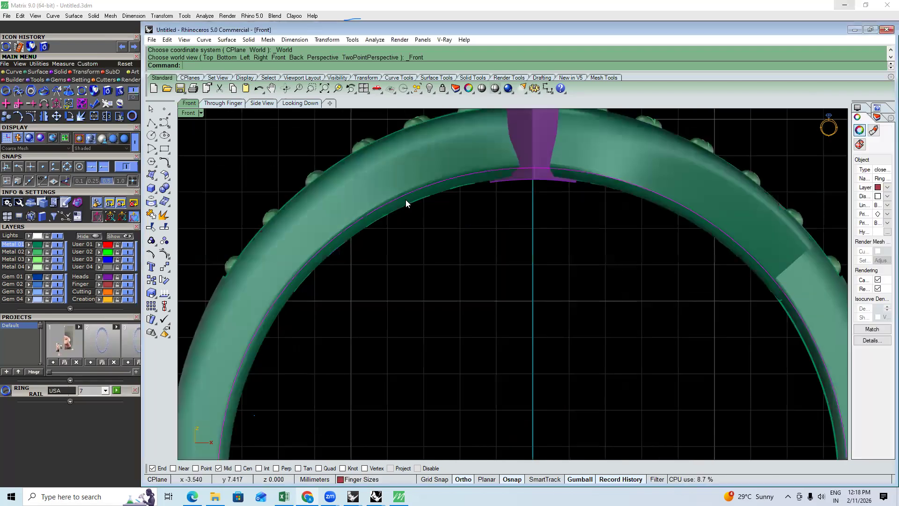
pyautogui.scroll(3, 406, 200)
# Replace the ring rail with a USA size 6.5 rail
pyautogui.click(105, 390)
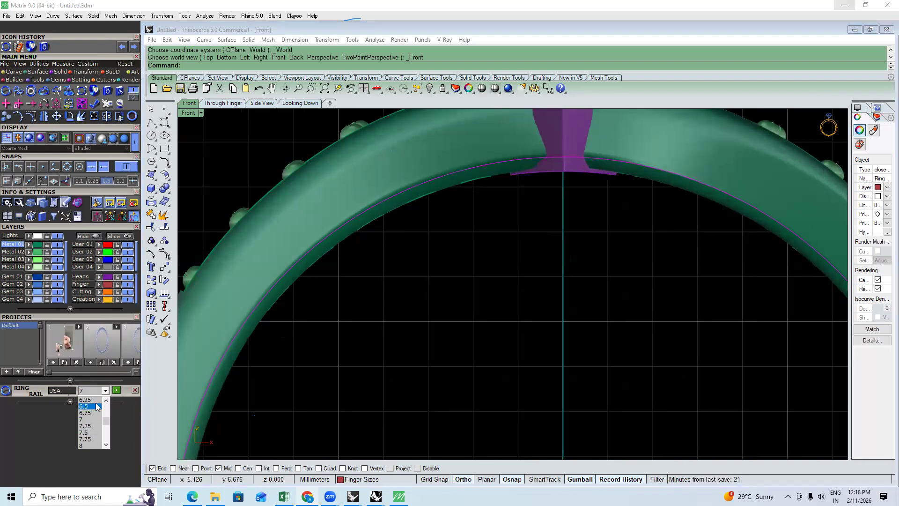
pyautogui.click(88, 406)
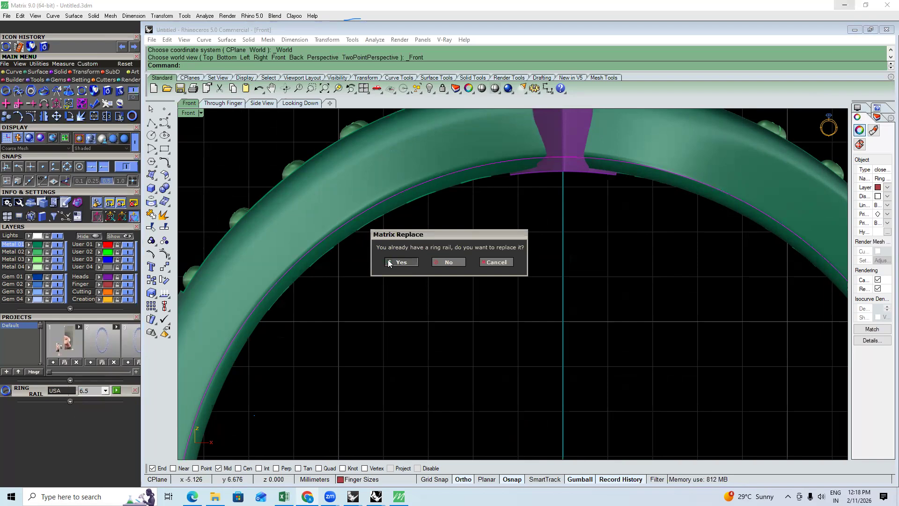
pyautogui.click(388, 260)
# Replace the ring rail with a USA size 6.25 rail and compare it with the ring's inner edge
pyautogui.click(106, 390)
pyautogui.scroll(1, 92, 408)
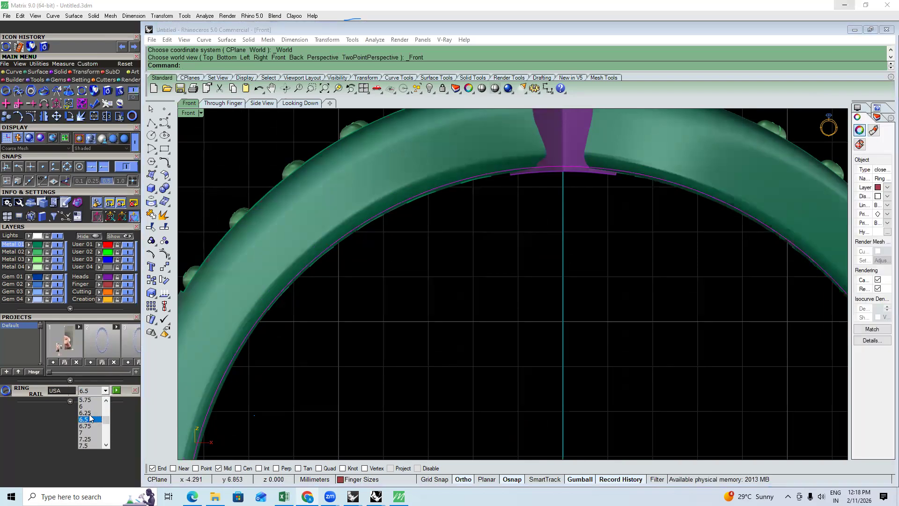
pyautogui.click(89, 414)
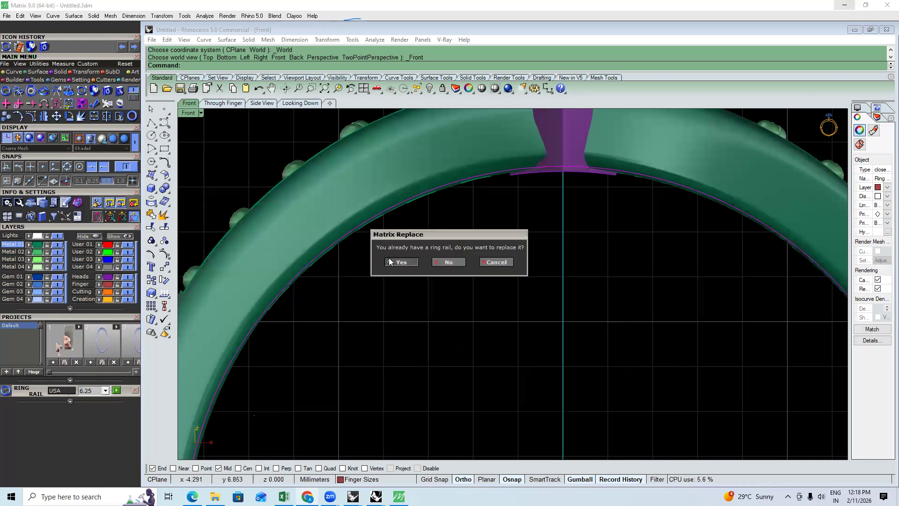
pyautogui.click(389, 261)
pyautogui.scroll(-6, 343, 257)
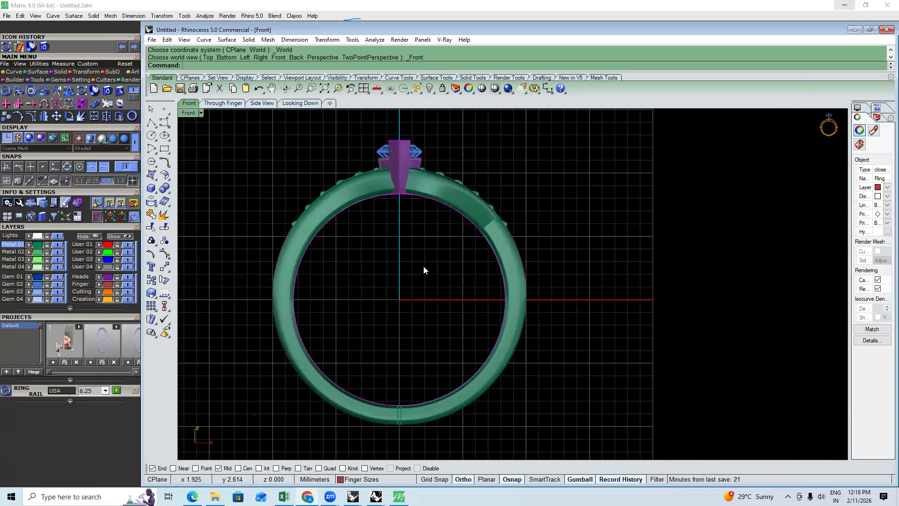
pyautogui.click(392, 324)
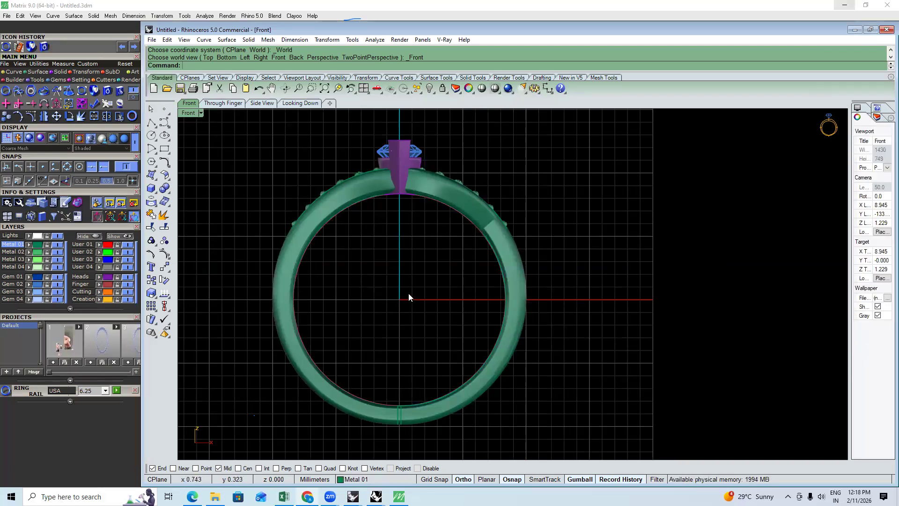
# Start the Ring Resizer and draw its primary circle from the origin so that it encloses the whole ring and head
pyautogui.click(83, 91)
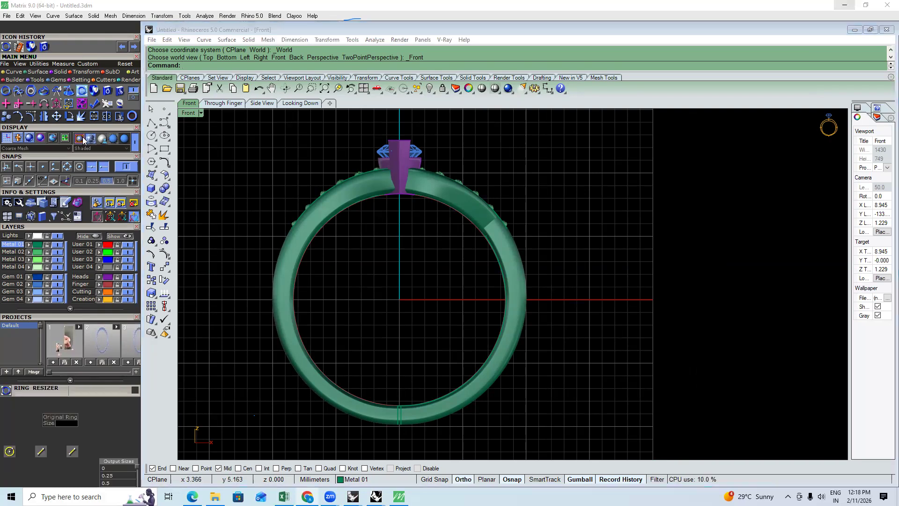
pyautogui.scroll(-5, 57, 393)
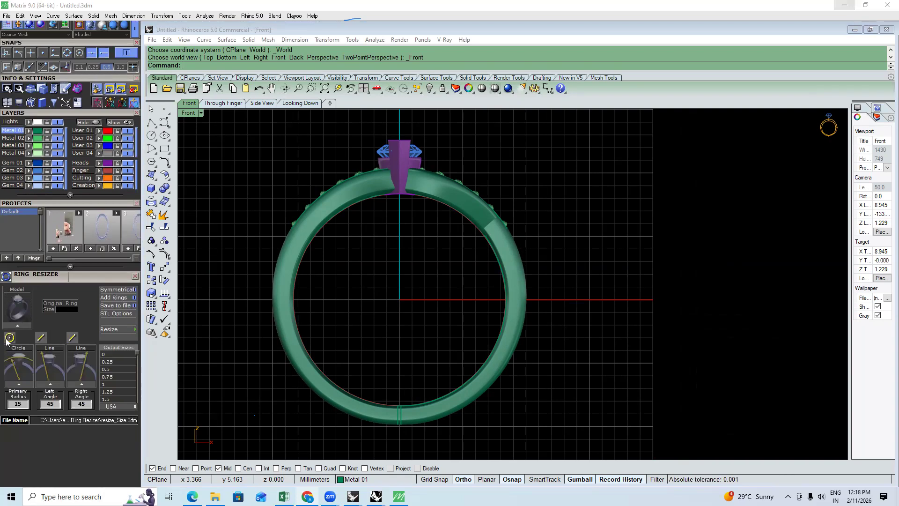
pyautogui.click(10, 338)
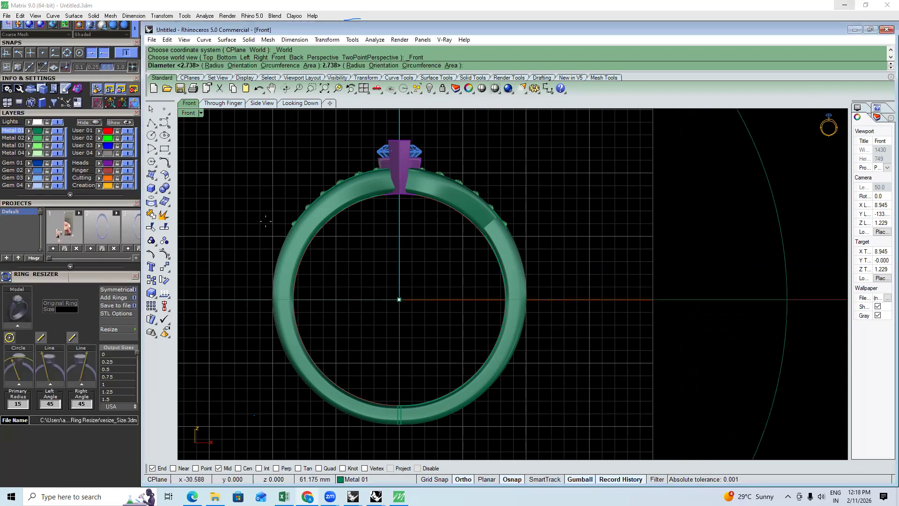
pyautogui.click(404, 121)
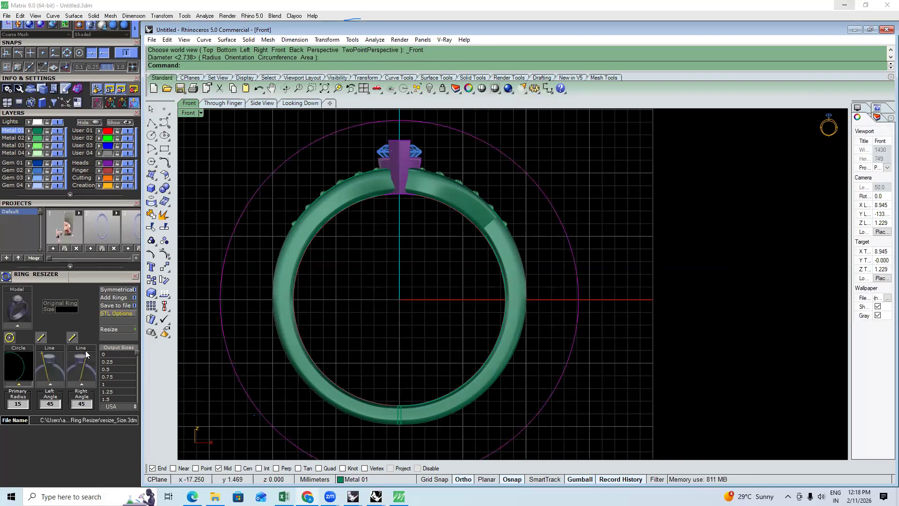
pyautogui.click(40, 338)
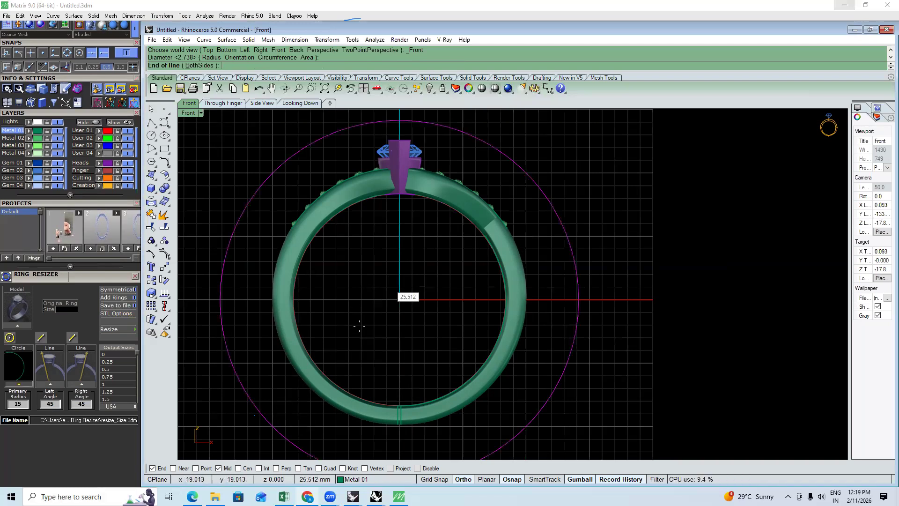
pyautogui.click(254, 430)
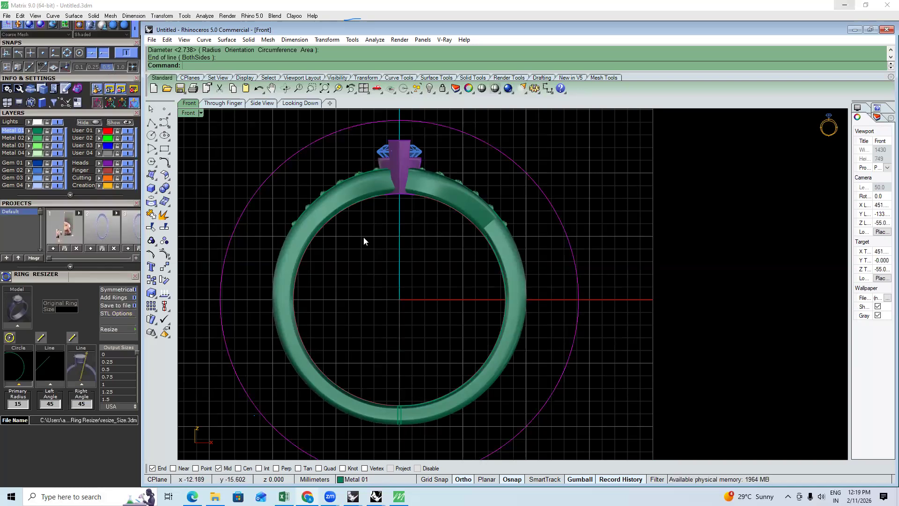
pyautogui.scroll(-10, 350, 218)
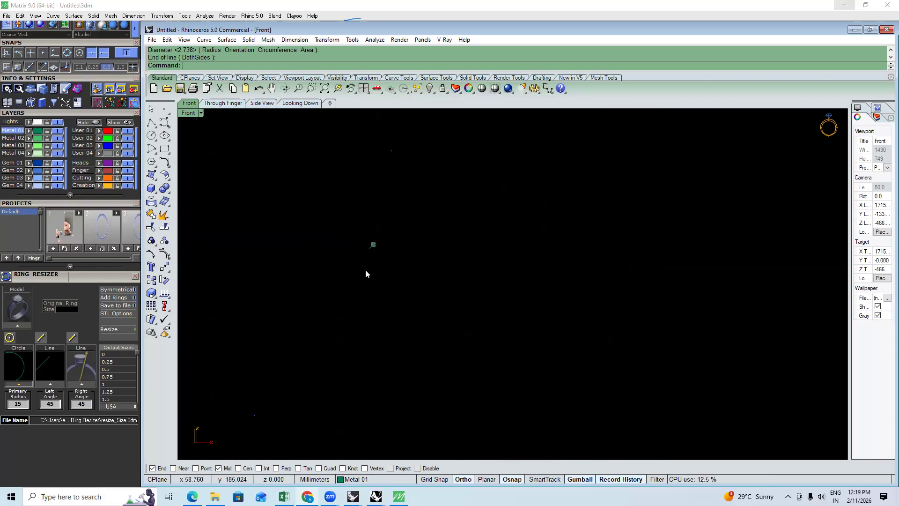
pyautogui.scroll(10, 367, 238)
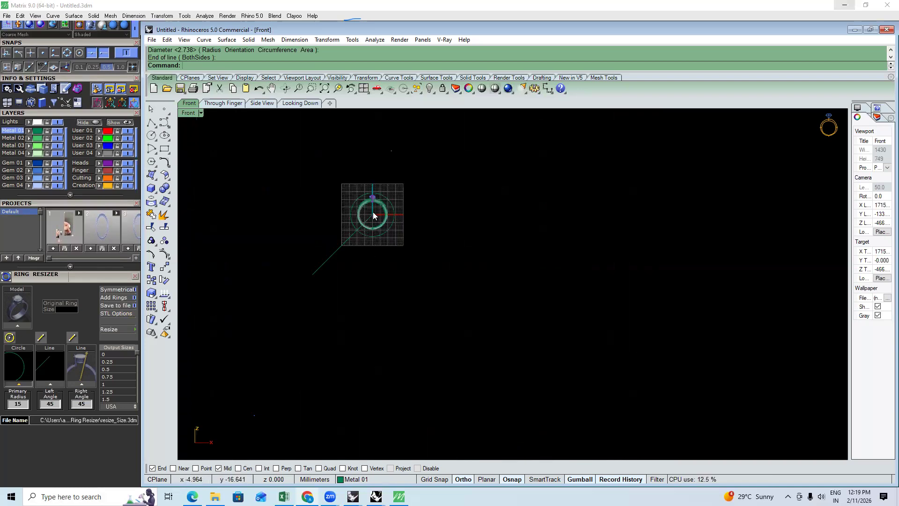
pyautogui.click(379, 207)
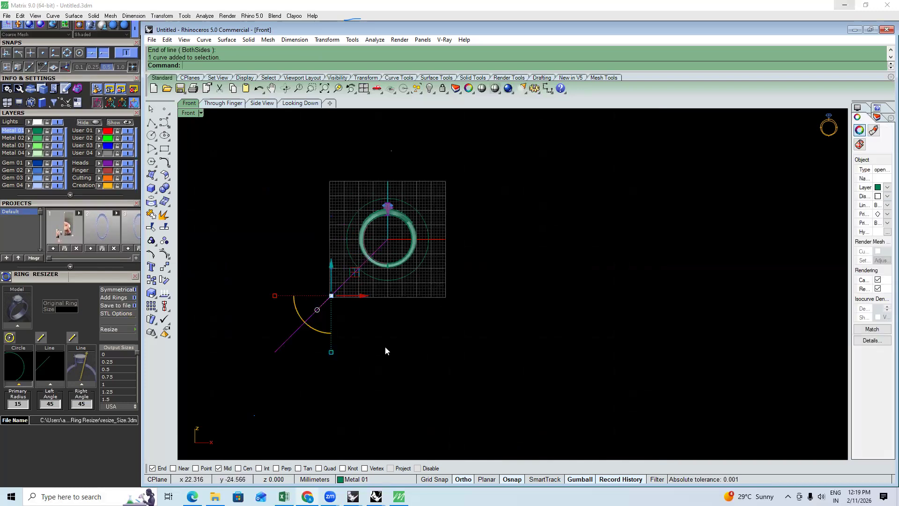
pyautogui.press('Delete')
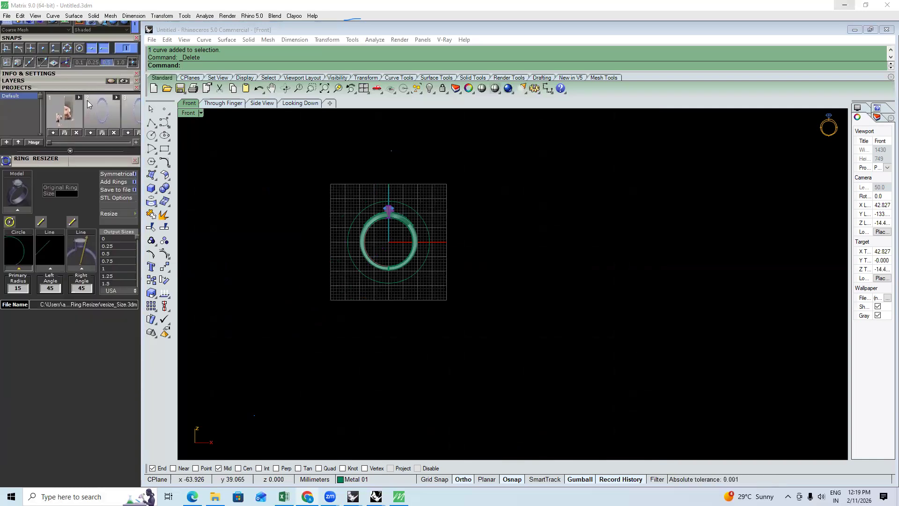
# Reset the workspace to the standard viewports and maximize the Through Finger view of the ring
pyautogui.click(86, 83)
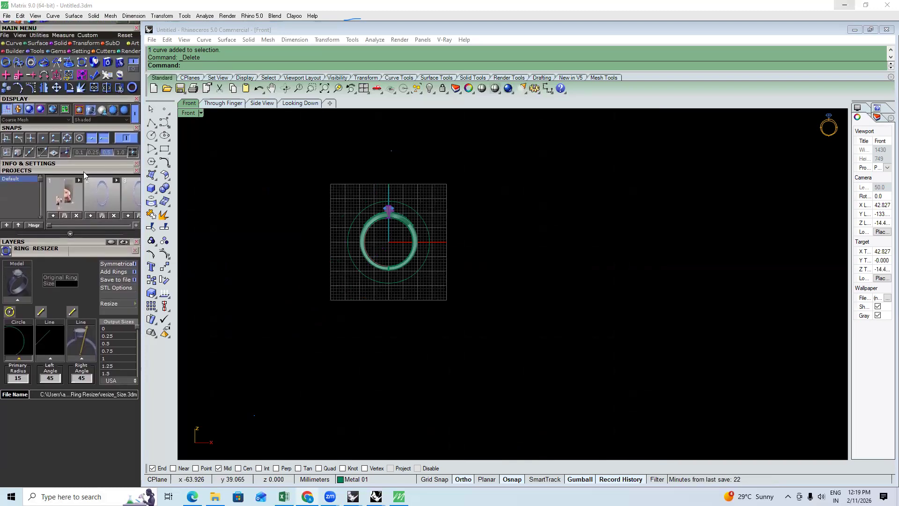
pyautogui.click(125, 35)
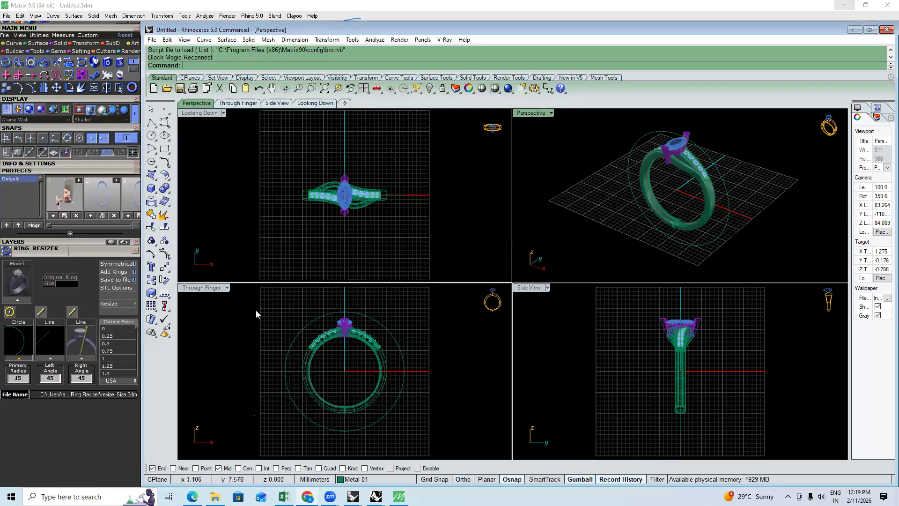
pyautogui.doubleClick(195, 288)
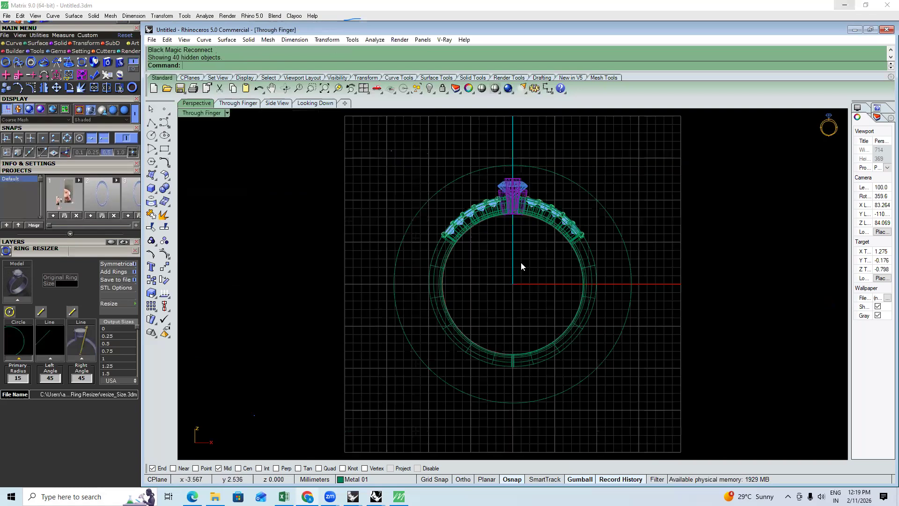
pyautogui.moveTo(501, 262); pyautogui.dragTo(484, 231, button='right')
pyautogui.click(260, 259)
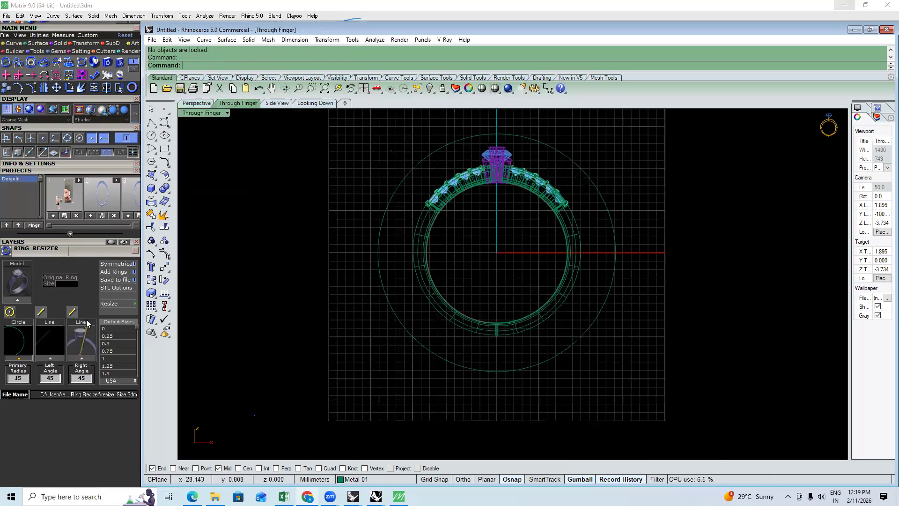
# Draw the resizer's left and right angle lines from the origin across the lower shank at about 142.51 degrees
pyautogui.click(38, 313)
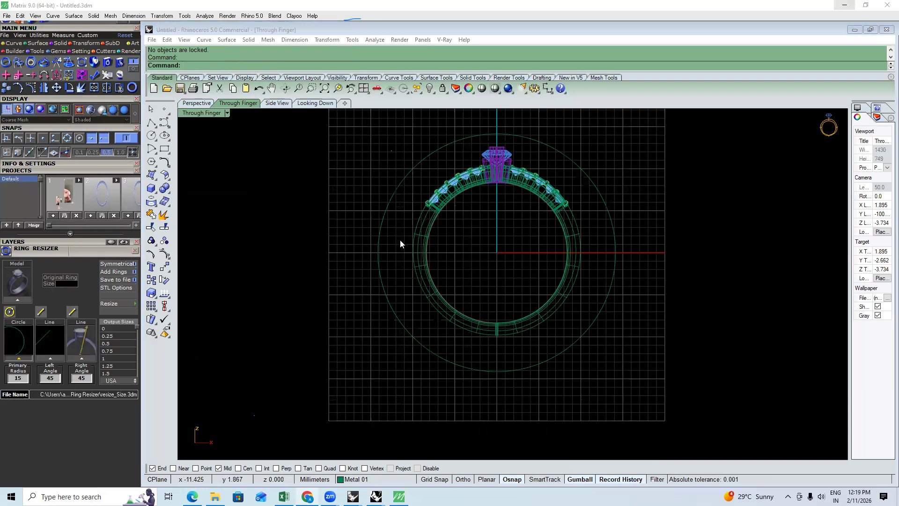
pyautogui.moveTo(499, 233); pyautogui.dragTo(483, 206, button='right')
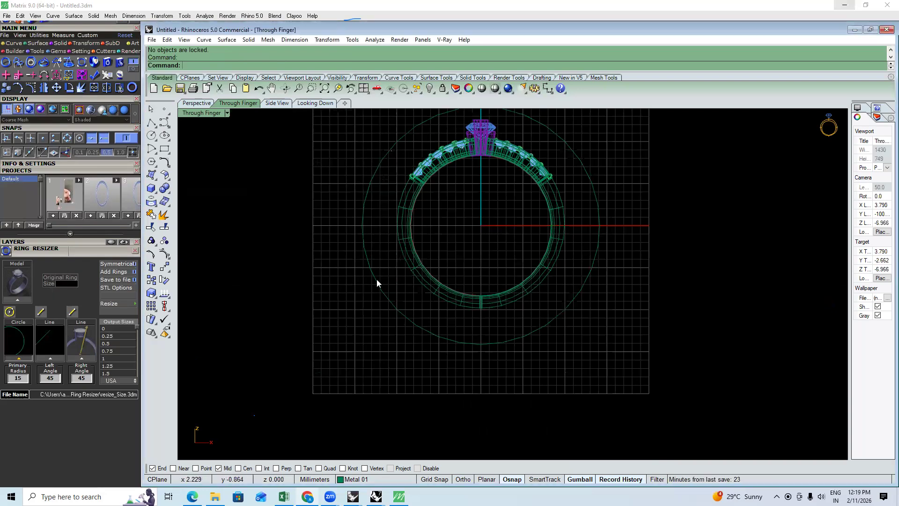
pyautogui.click(42, 312)
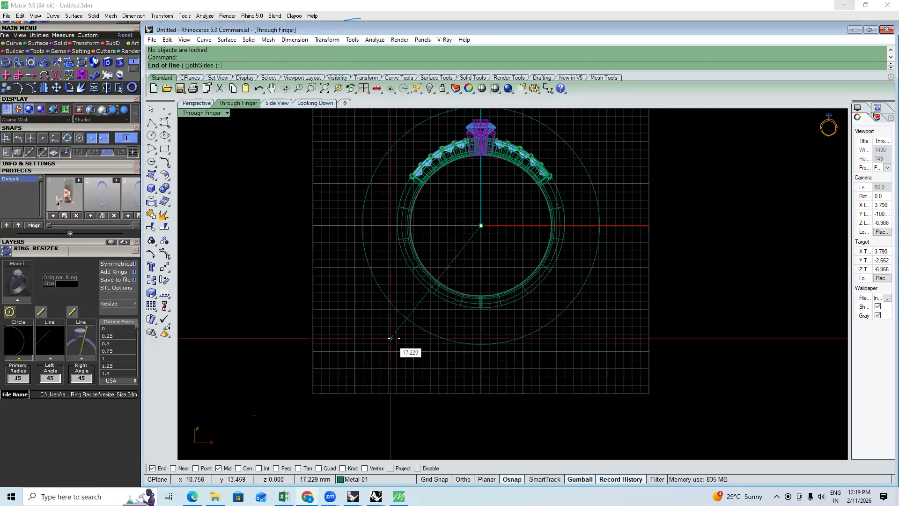
pyautogui.click(404, 327)
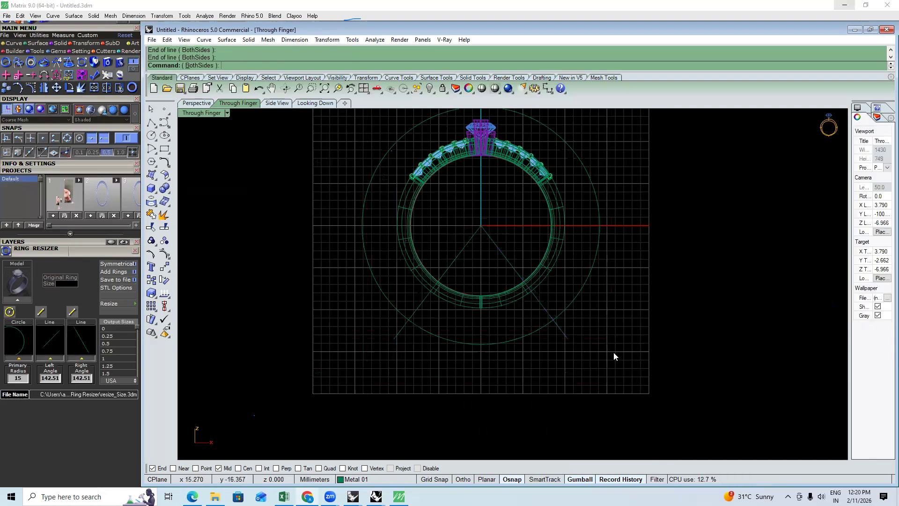
pyautogui.press('Escape')
# Select the whole ring with its guide curves and load it as the Ring Resizer's model
pyautogui.scroll(-3, 497, 327)
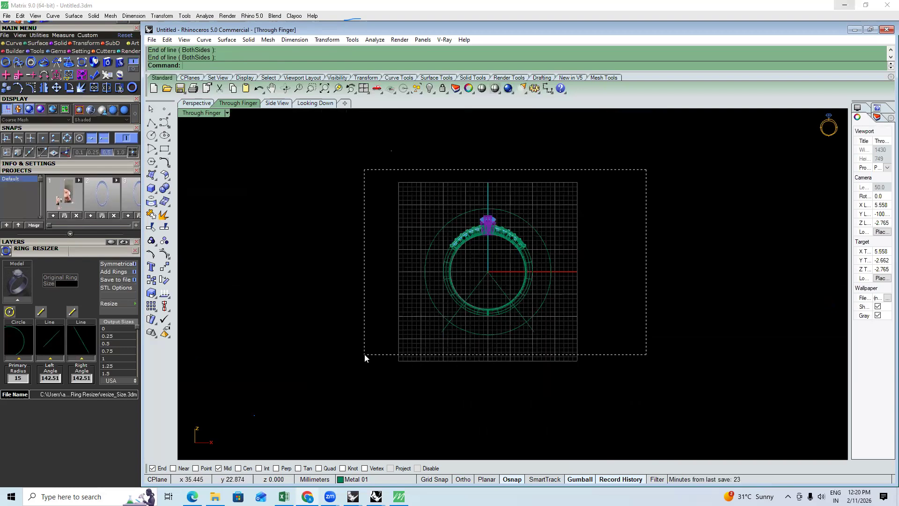
pyautogui.hotkey('ctrl', 'a')
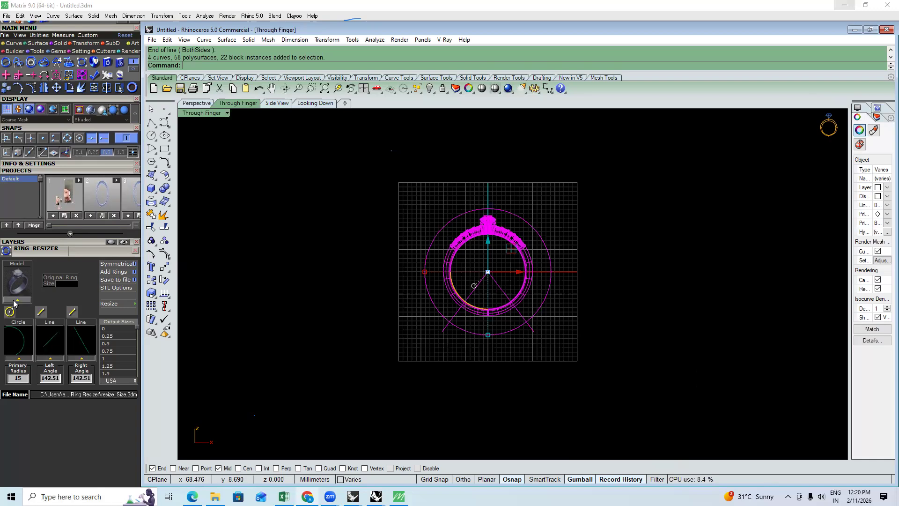
pyautogui.click(295, 326)
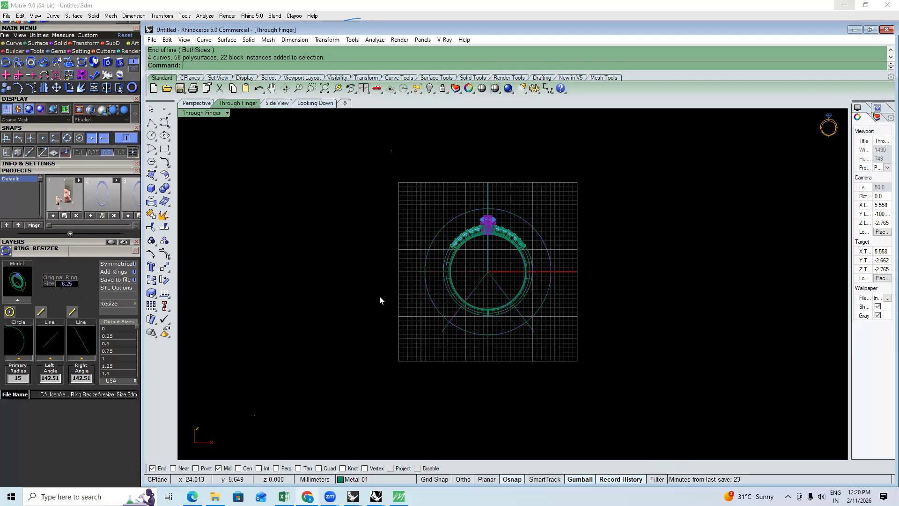
# Choose USA size 8 as the output size and resize the ring
pyautogui.moveTo(398, 307); pyautogui.dragTo(404, 261, button='right')
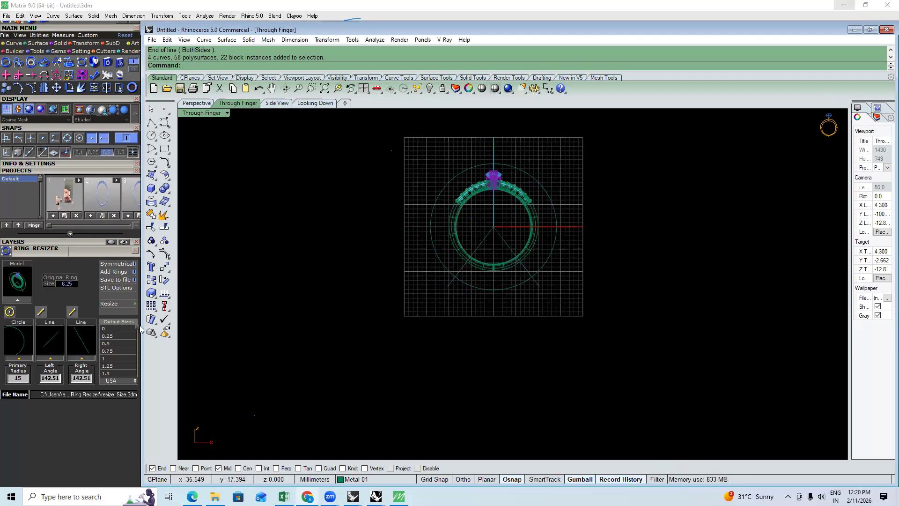
pyautogui.moveTo(137, 327); pyautogui.dragTo(138, 352)
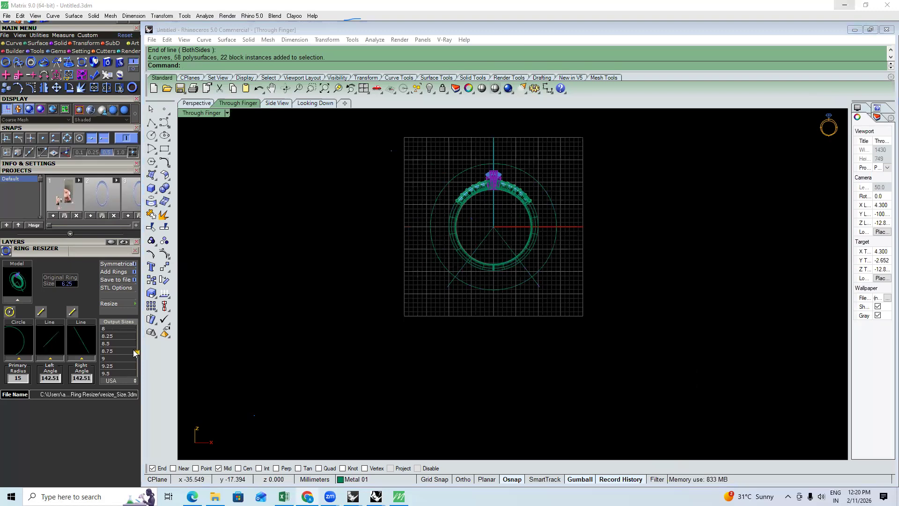
pyautogui.click(107, 329)
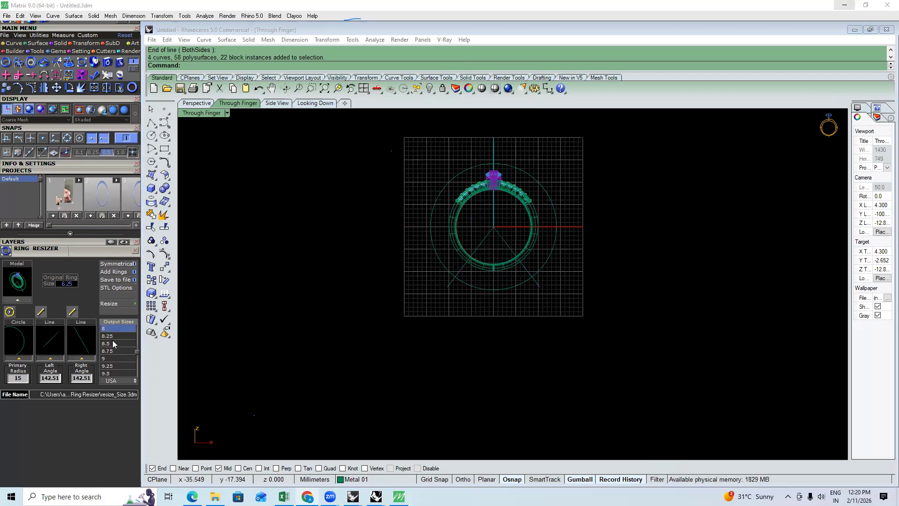
pyautogui.click(109, 306)
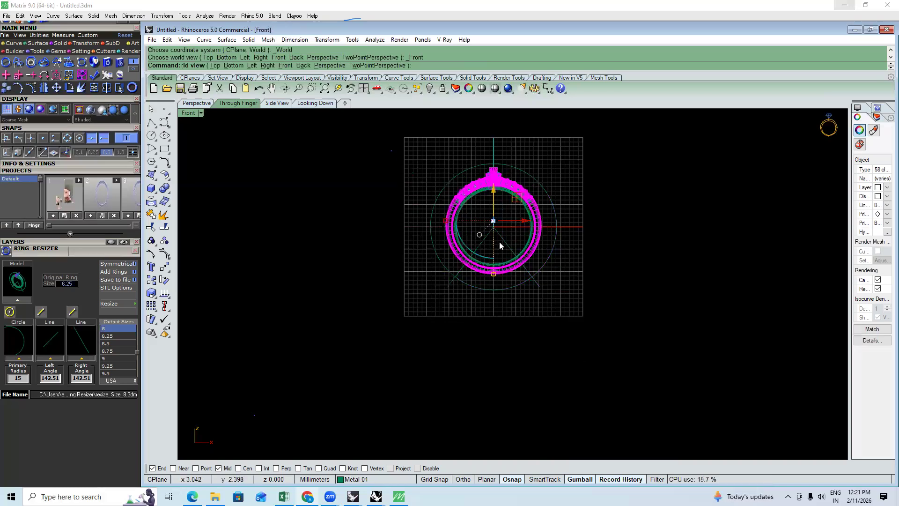
pyautogui.moveTo(495, 225); pyautogui.dragTo(415, 224)
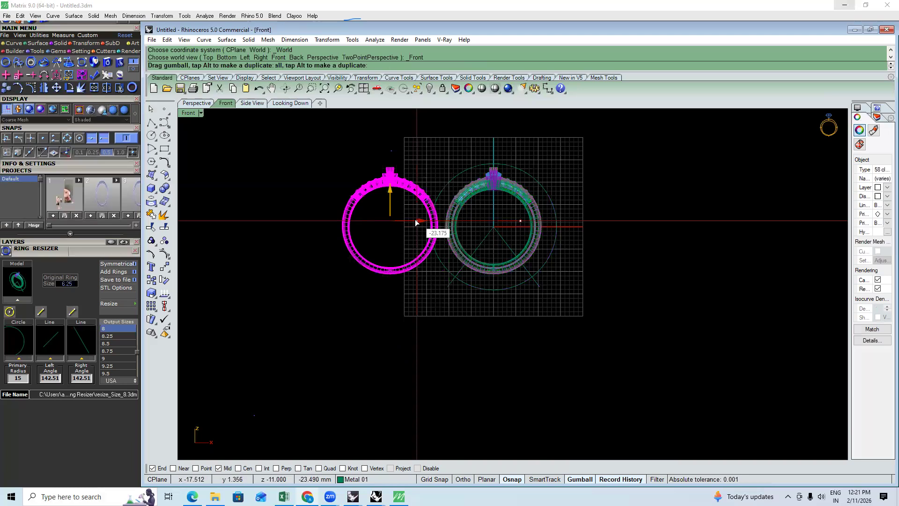
pyautogui.press('Escape')
pyautogui.press('Escape')
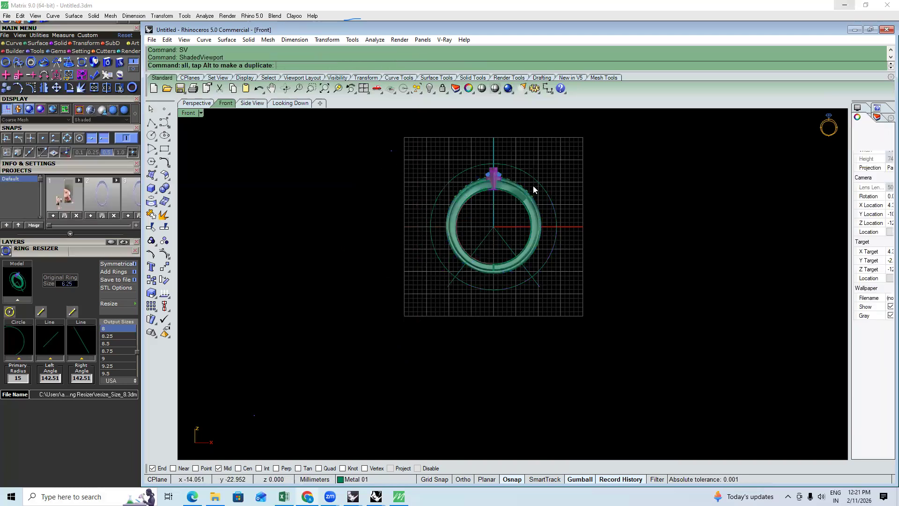
# Compare the size 8 ring with the original in the shaded Front view and in the Top view
pyautogui.scroll(5, 533, 187)
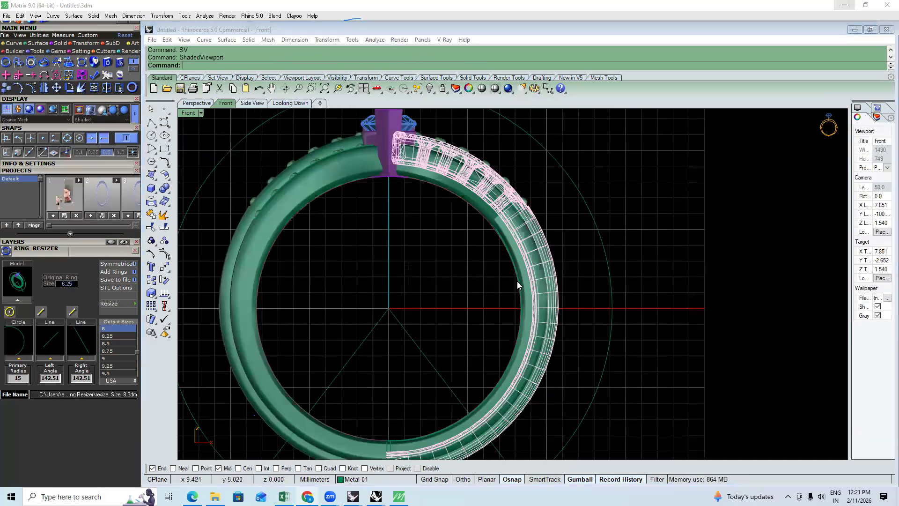
pyautogui.click(517, 281)
pyautogui.press('Escape')
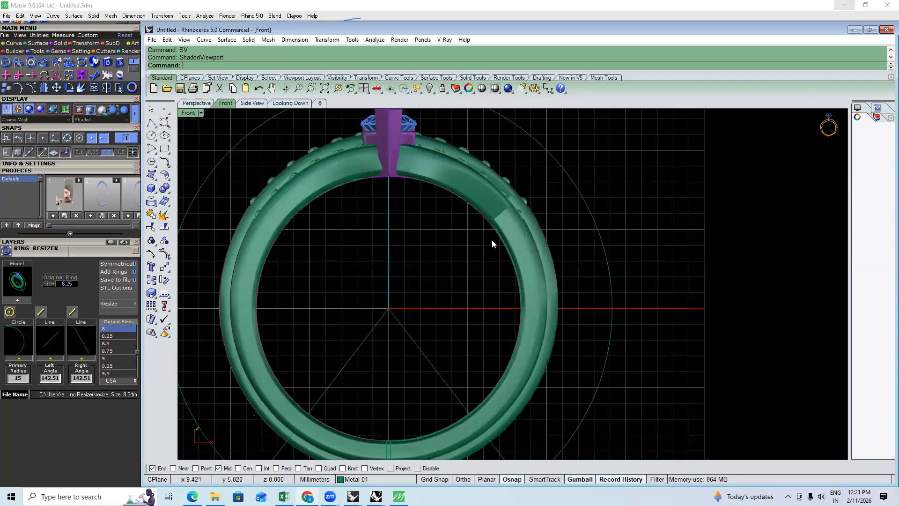
pyautogui.scroll(-4, 492, 239)
pyautogui.click(495, 238)
pyautogui.hotkey('ctrl', 'F1')
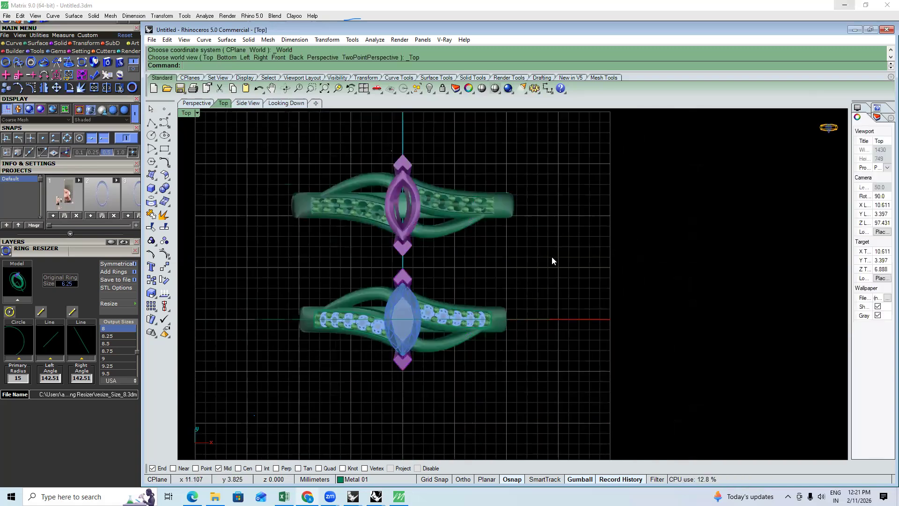
# Delete the size 8 mesh ring and the old resizer guide curves, keeping the original ring, and return to the Front view
pyautogui.moveTo(605, 261); pyautogui.dragTo(299, 128)
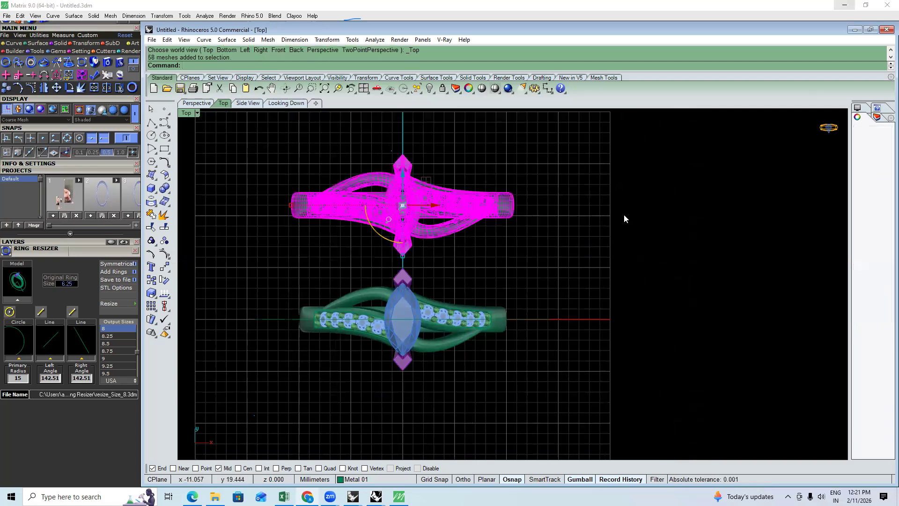
pyautogui.click(645, 216)
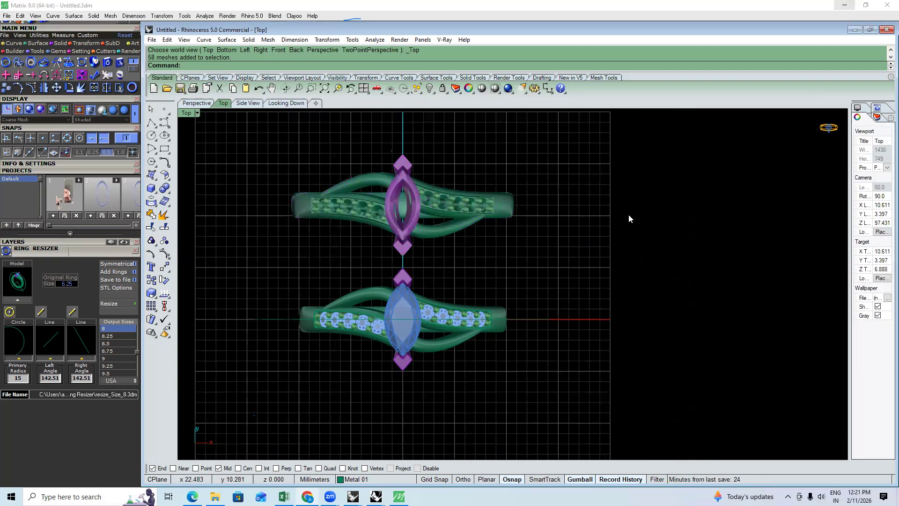
pyautogui.press('F4')
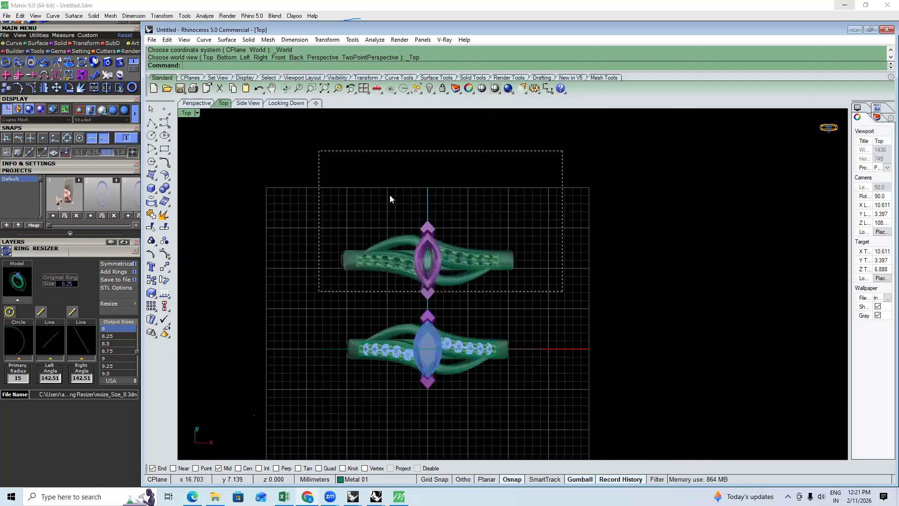
pyautogui.press('F2')
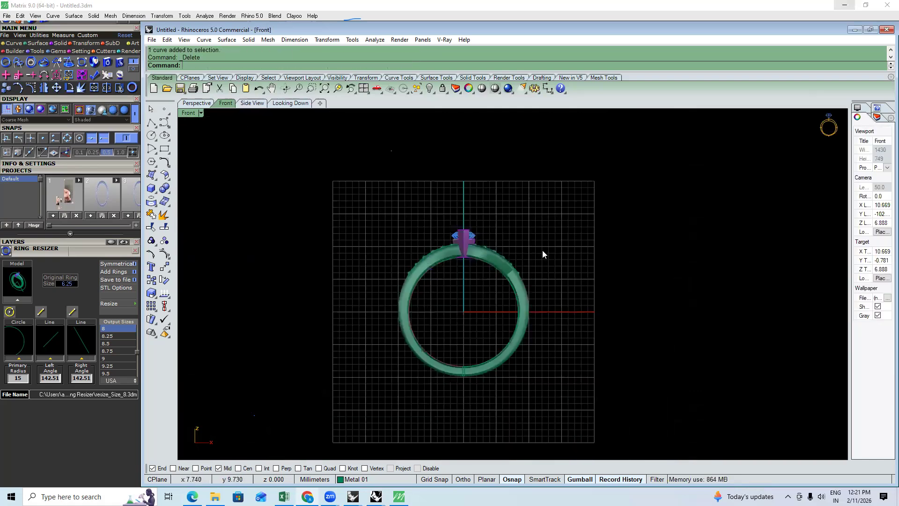
# Draw a new resizer circle around the ring with about 17.11 mm radius, and both angle lines at about 132.63 degrees
pyautogui.scroll(5, 492, 269)
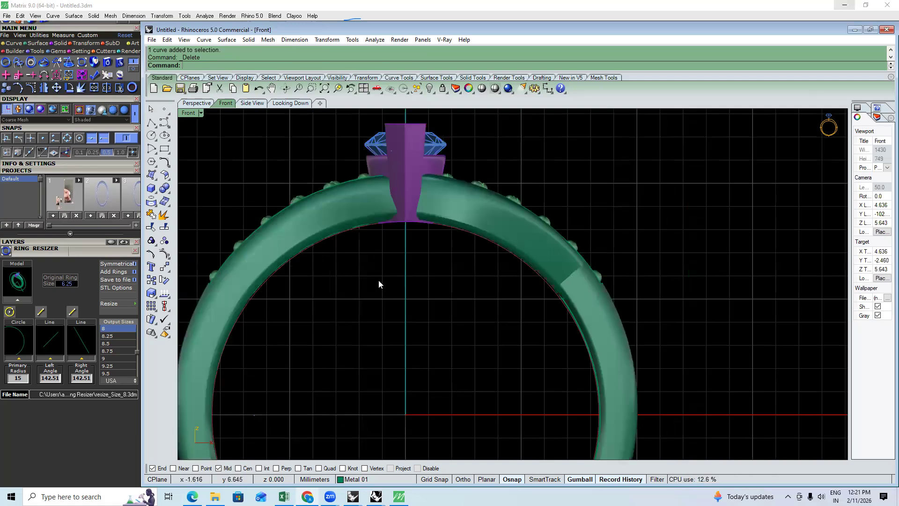
pyautogui.scroll(-5, 395, 263)
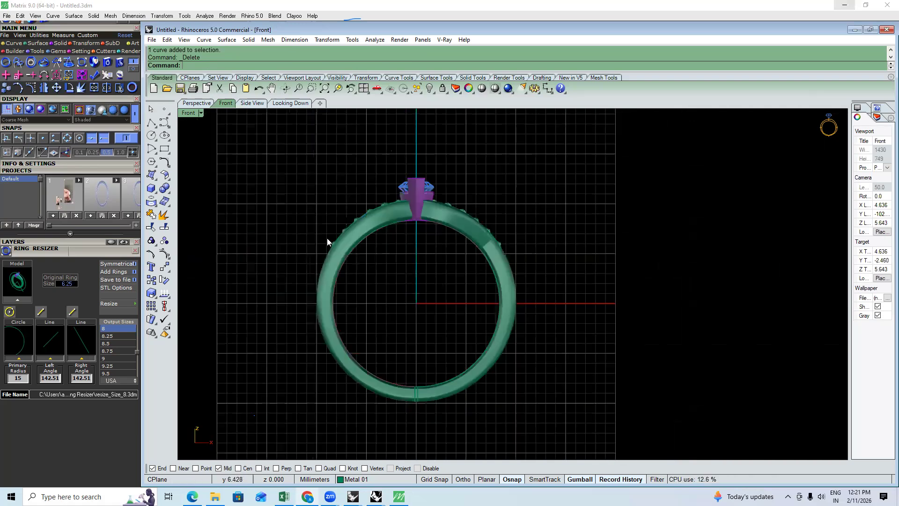
pyautogui.click(308, 178)
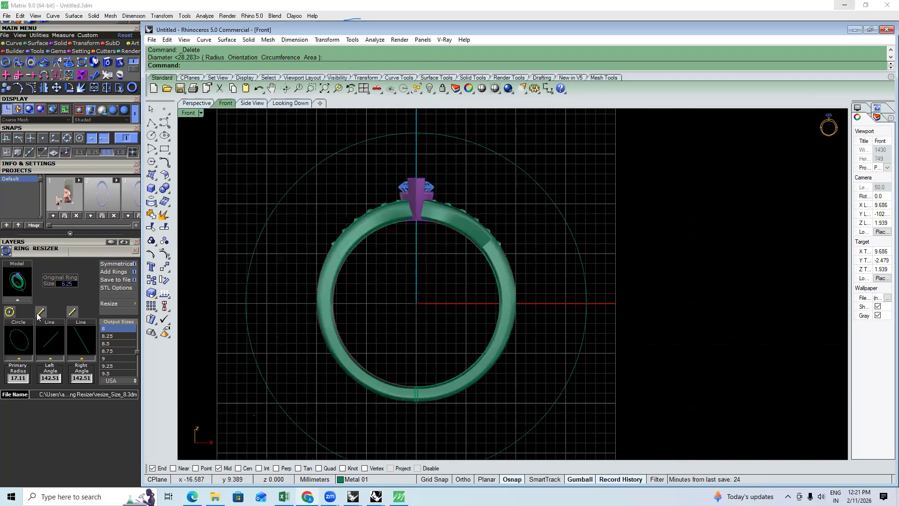
pyautogui.click(275, 415)
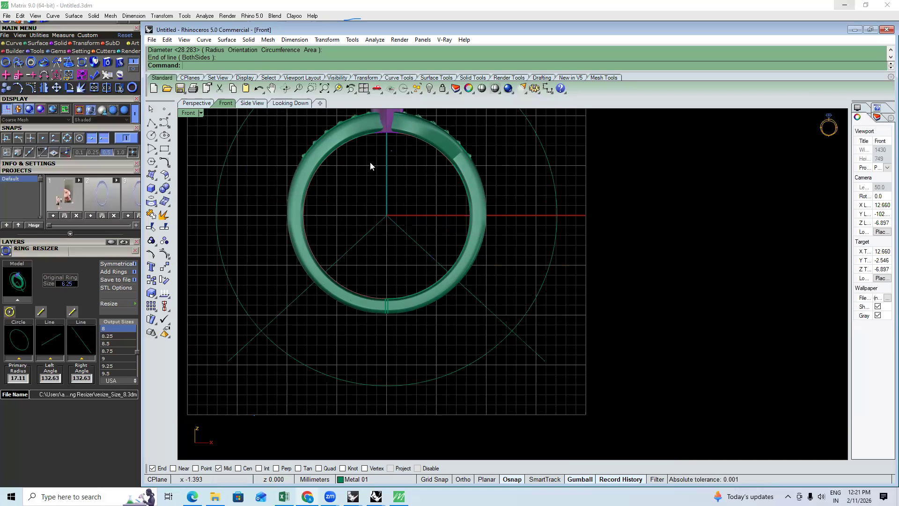
# Load the ring and its new guides as the resizer's model and resize it to USA size 12
pyautogui.moveTo(419, 137); pyautogui.dragTo(371, 193, button='right')
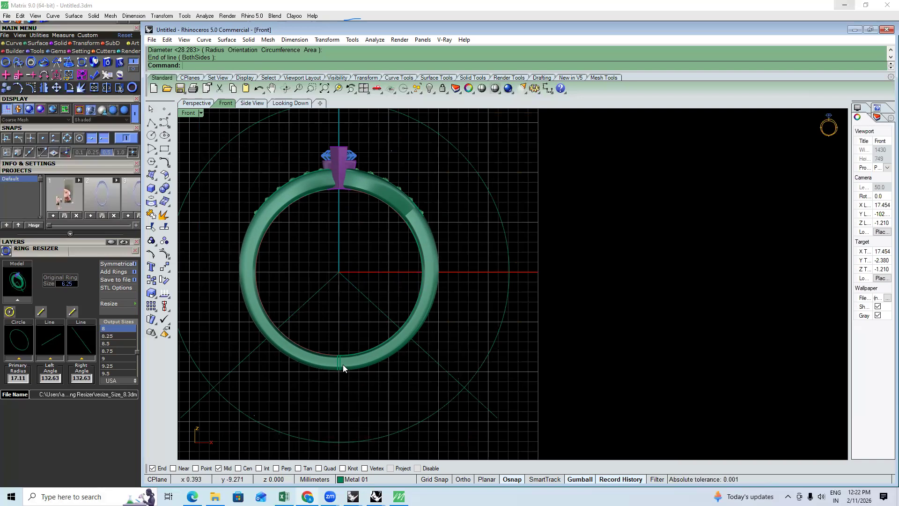
pyautogui.click(16, 300)
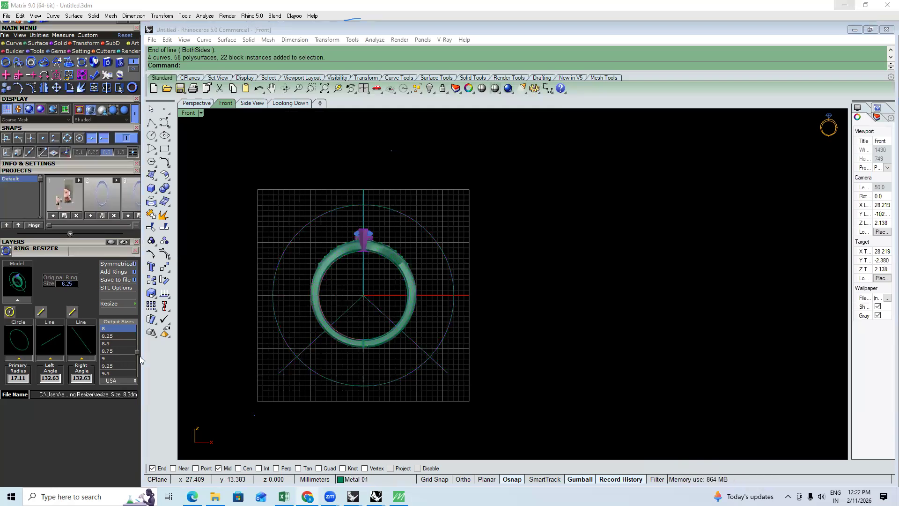
pyautogui.scroll(-5, 136, 361)
pyautogui.click(109, 341)
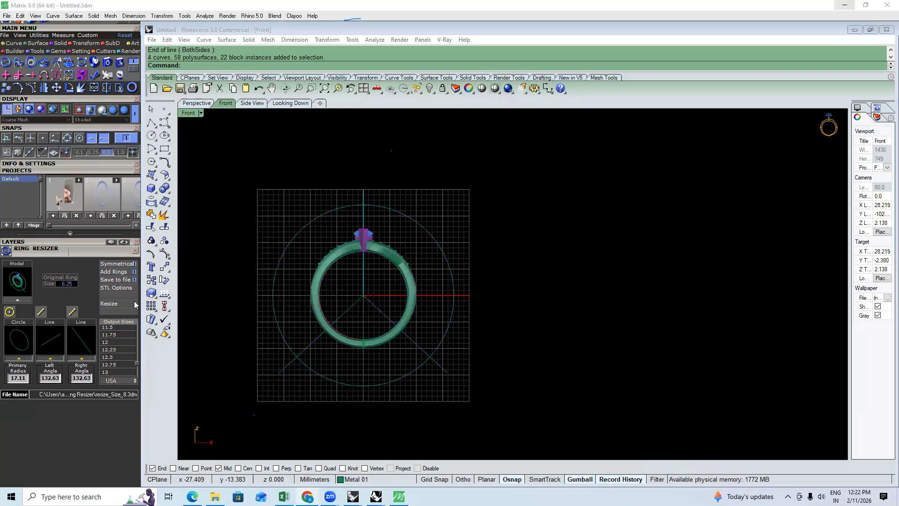
pyautogui.click(109, 305)
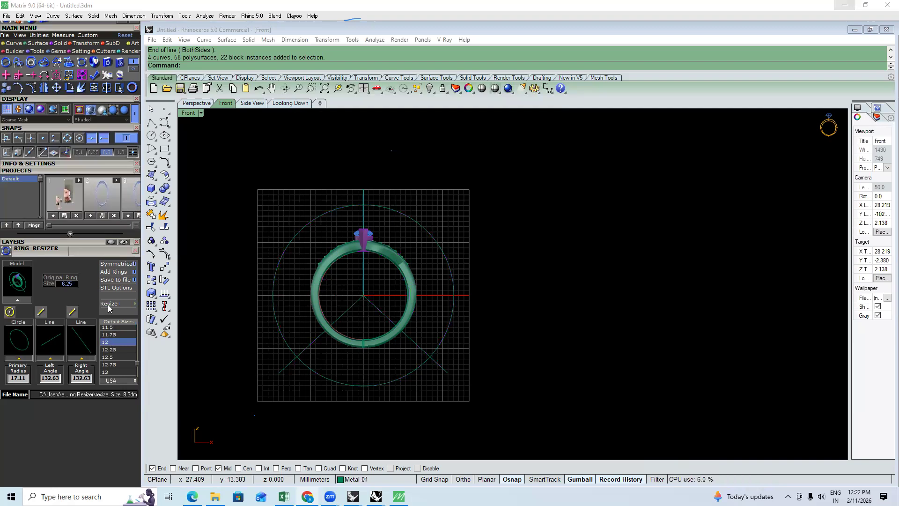
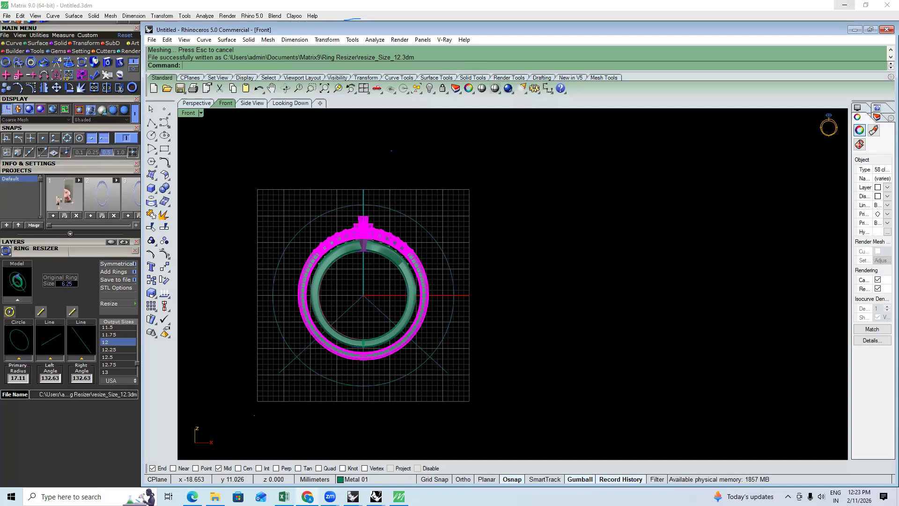
# Switch to Chrome and search Google for "indian 12 ring size" to look up its inner diameter
pyautogui.moveTo(330, 496)
pyautogui.moveTo(283, 497)
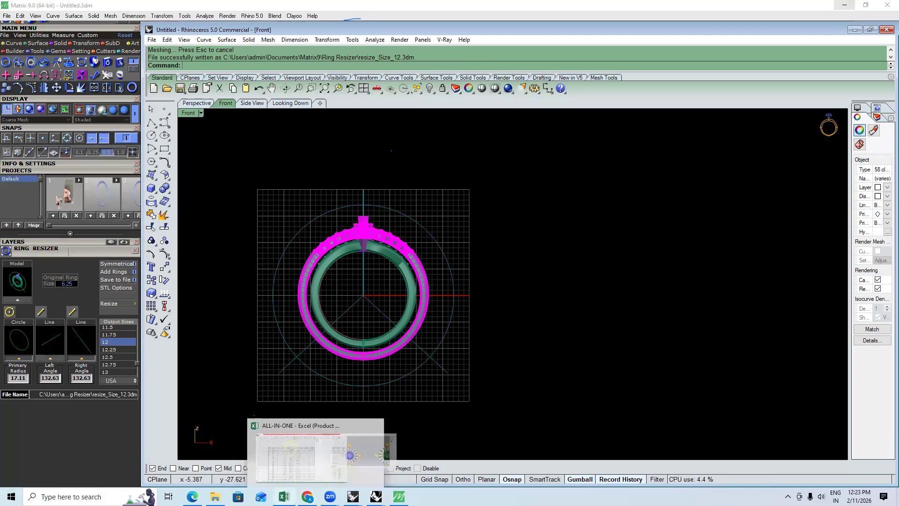
pyautogui.click(313, 423)
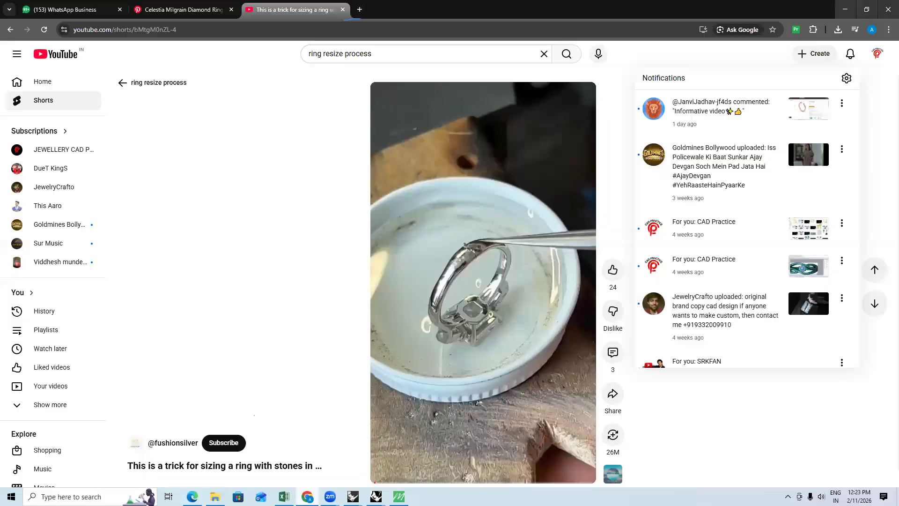
pyautogui.click(138, 29)
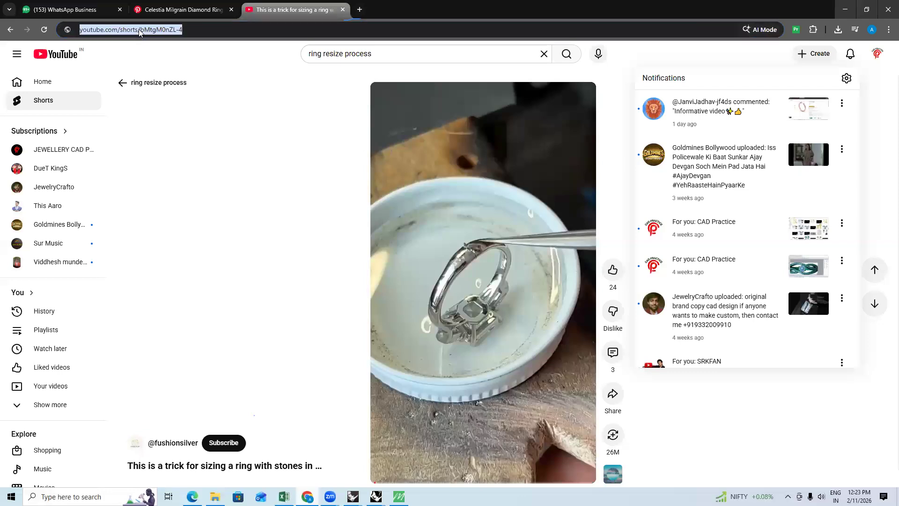
pyautogui.write('inda')
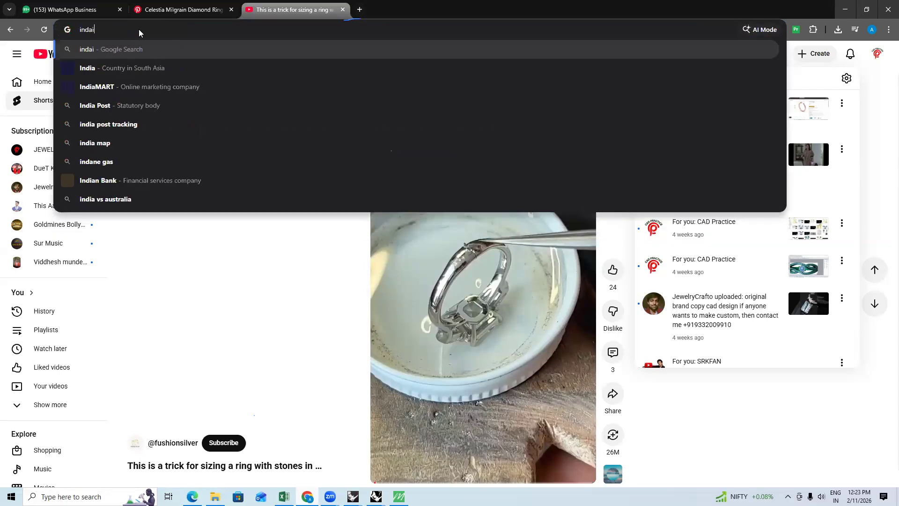
pyautogui.press('BackSpace')
pyautogui.write('ian 1')
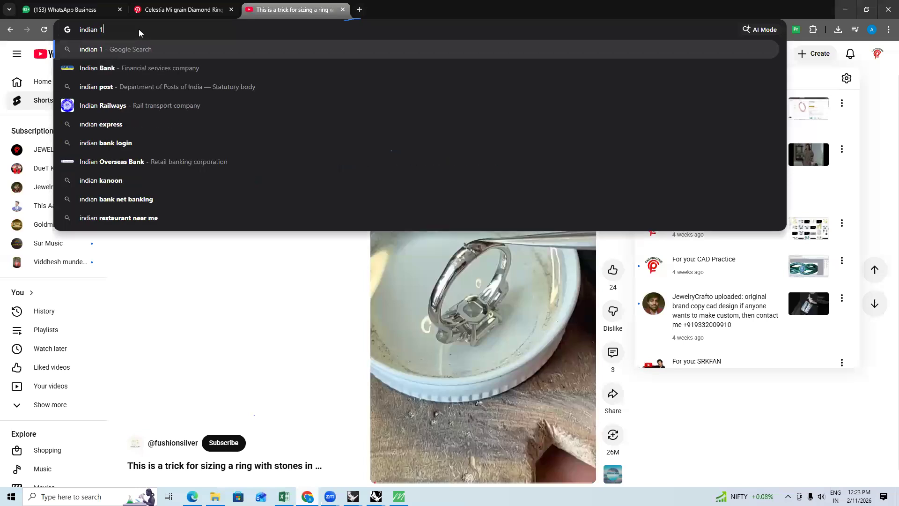
pyautogui.write('2 ring')
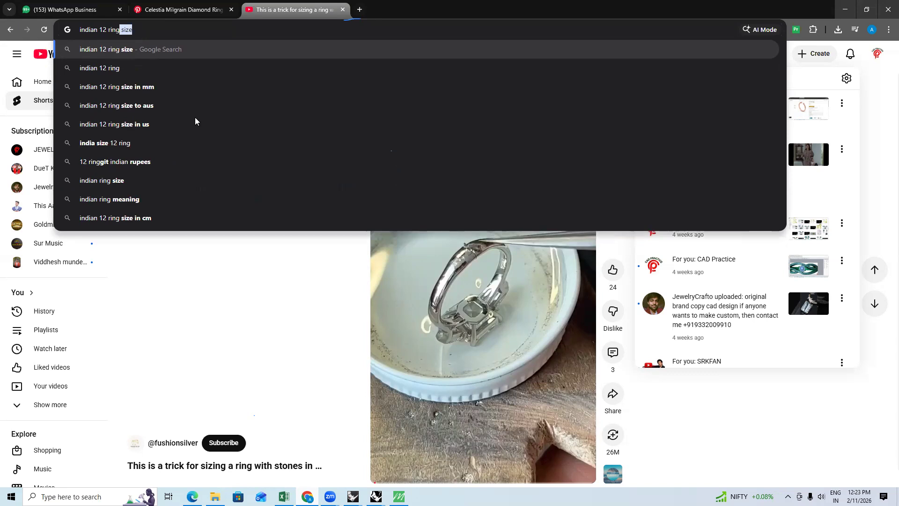
pyautogui.press('Return')
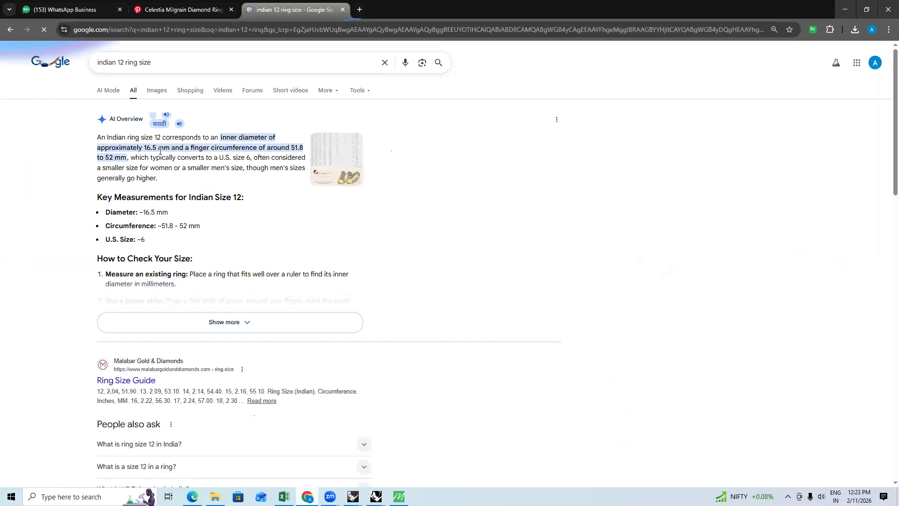
pyautogui.moveTo(156, 149); pyautogui.dragTo(137, 149)
pyautogui.click(164, 146)
# Return to Matrix, delete the size 12 mesh ring while keeping the original ring, and go back to the Front view
pyautogui.hotkey('alt', 'Tab')
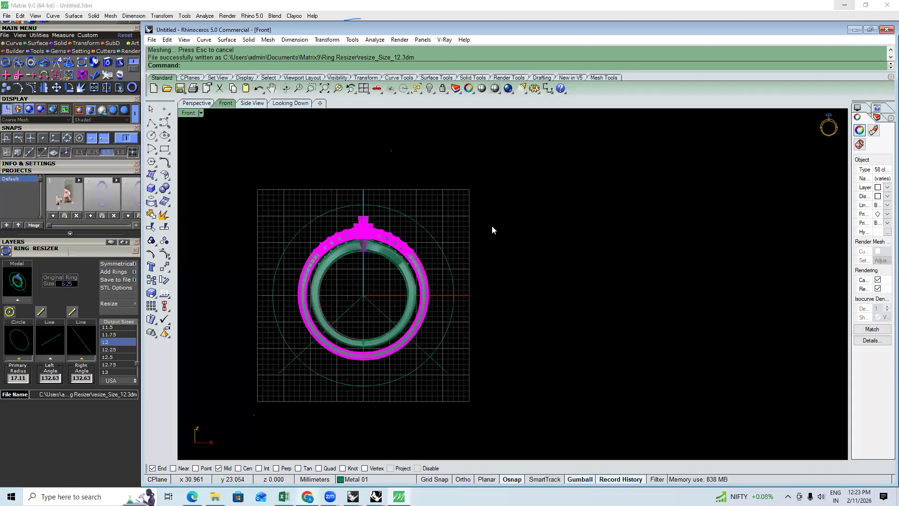
pyautogui.hotkey('ctrl', 'z')
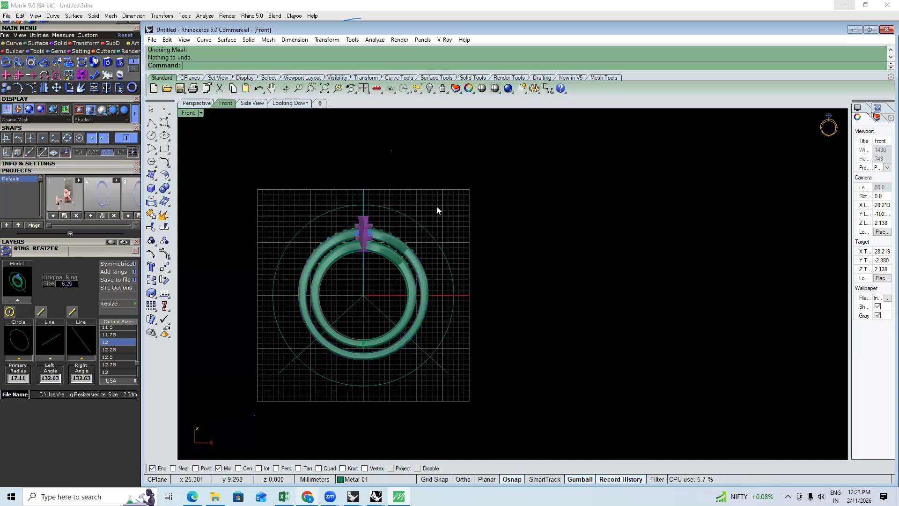
pyautogui.press('F1')
pyautogui.moveTo(186, 126); pyautogui.dragTo(453, 258)
pyautogui.press('Delete')
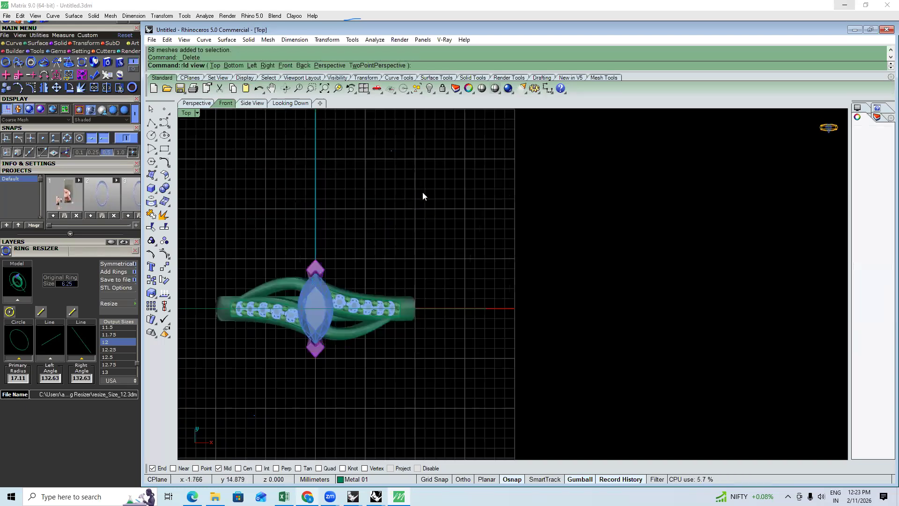
pyautogui.press('F2')
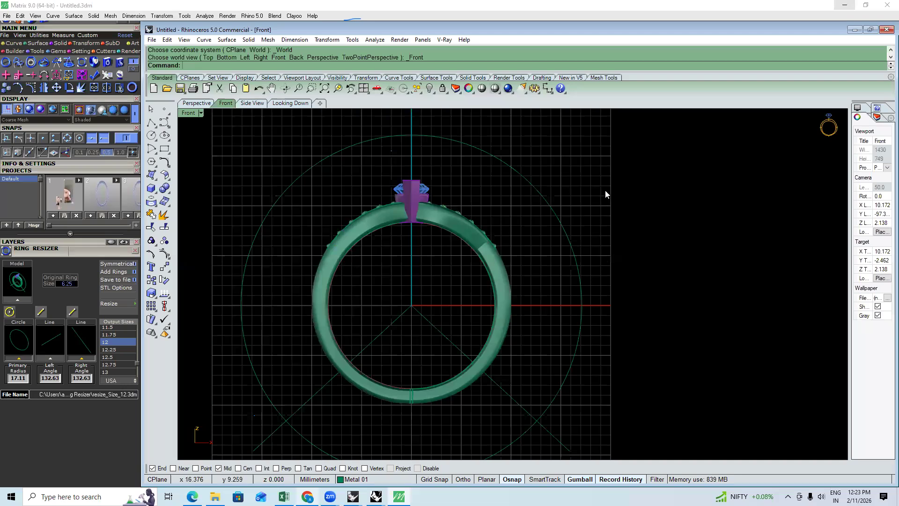
pyautogui.scroll(-4, 606, 195)
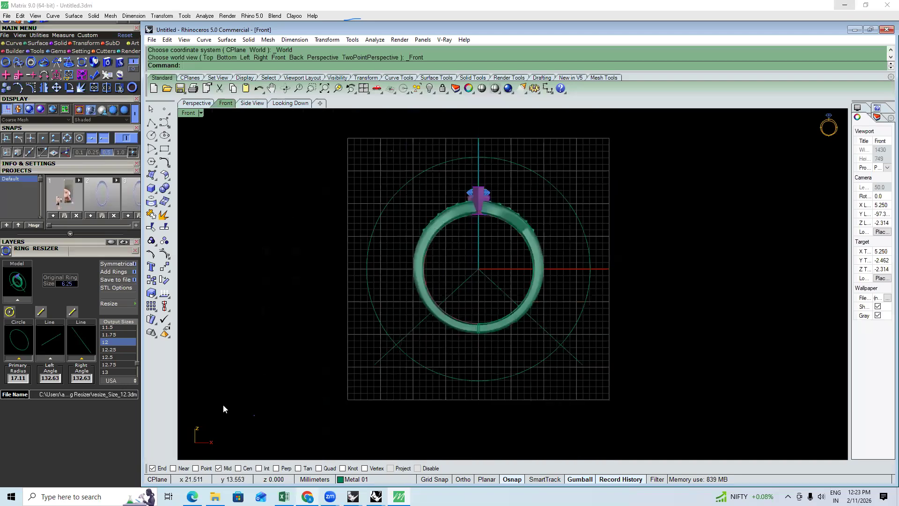
# Delete all remaining objects and draw a circle of 16.5 mm diameter centred on the origin
pyautogui.hotkey('ctrl', 'a')
pyautogui.press('Delete')
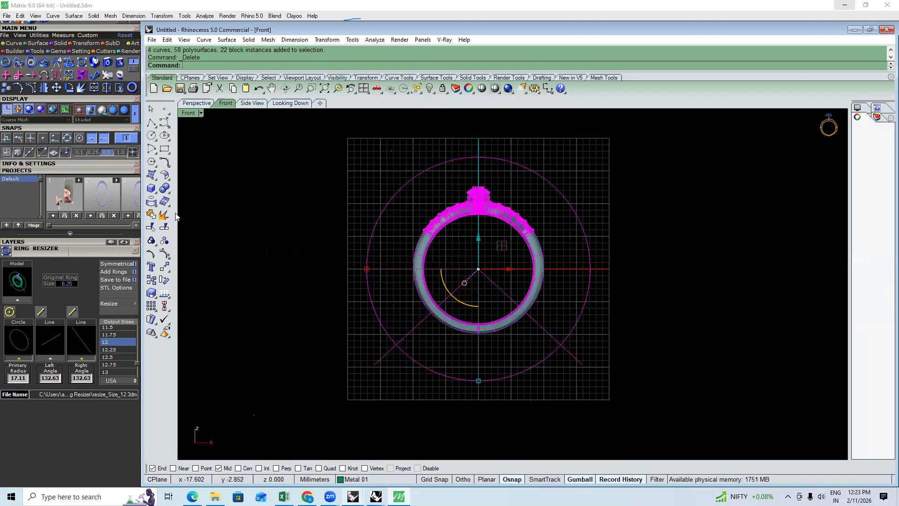
pyautogui.click(151, 135)
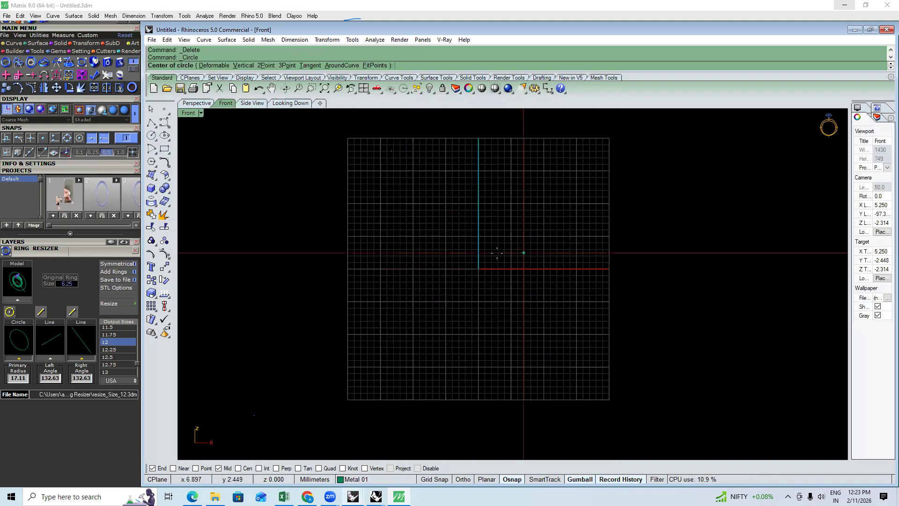
pyautogui.click(478, 269)
pyautogui.write('16.5')
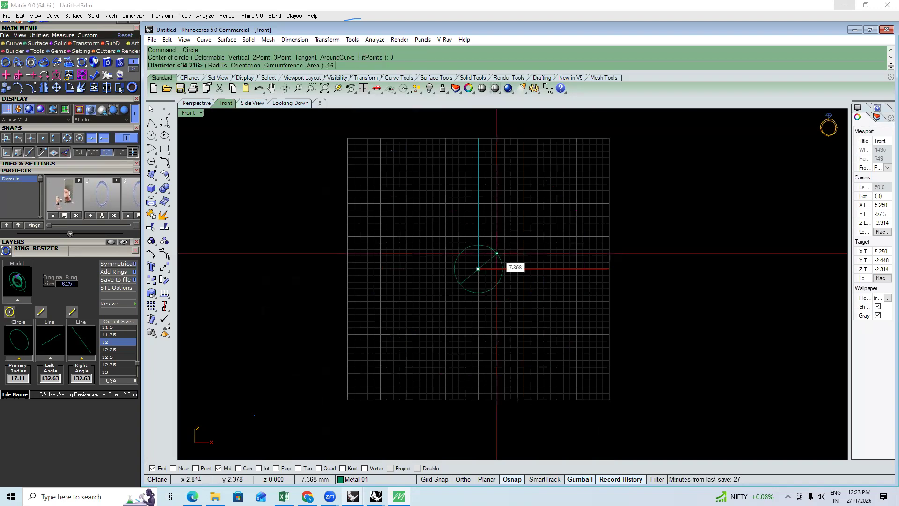
pyautogui.press('Return')
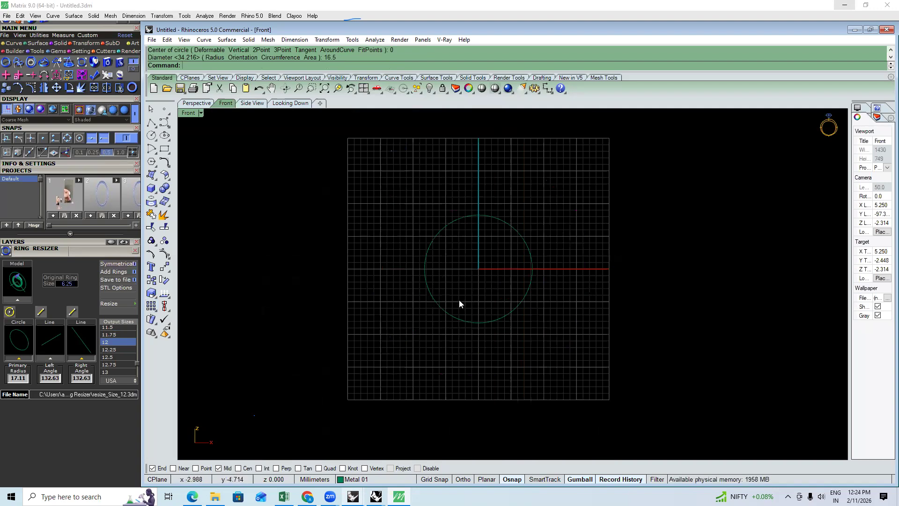
# Add a USA size 6.25 ring rail and compare it closely with the 16.5 mm circle
pyautogui.click(132, 87)
pyautogui.click(116, 251)
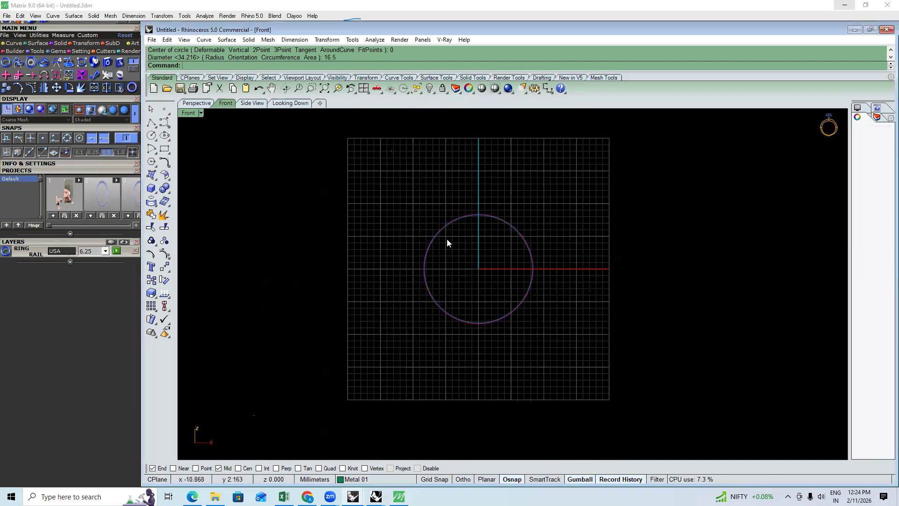
pyautogui.scroll(10, 447, 239)
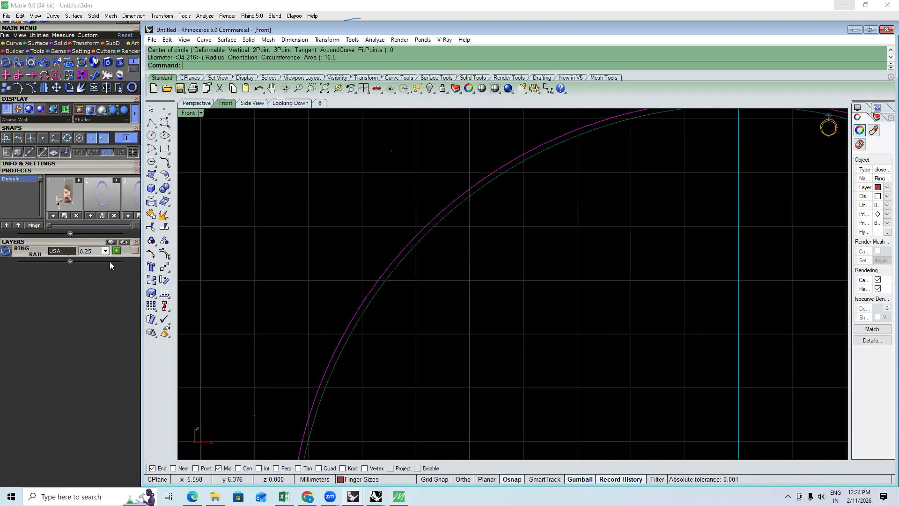
# Replace the ring rail with USA size 6 and compare it with the 16.5 mm circle
pyautogui.click(105, 251)
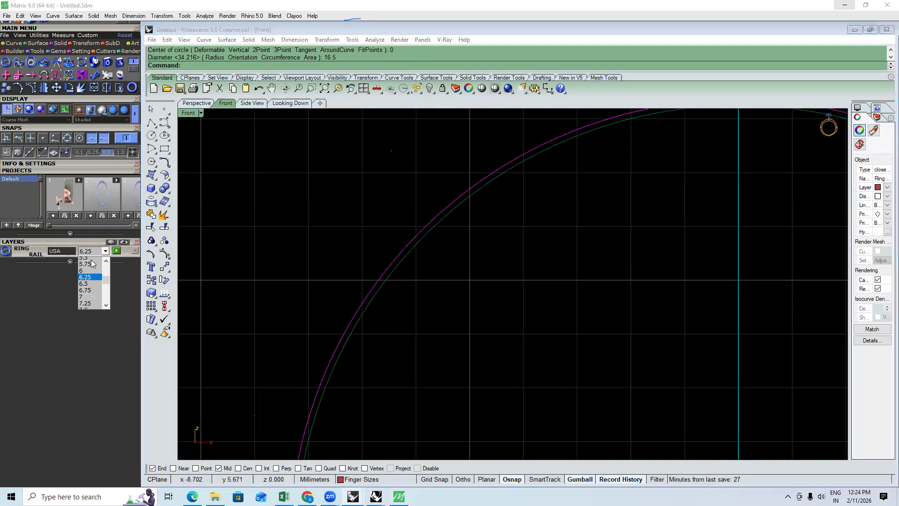
pyautogui.click(86, 270)
pyautogui.click(117, 250)
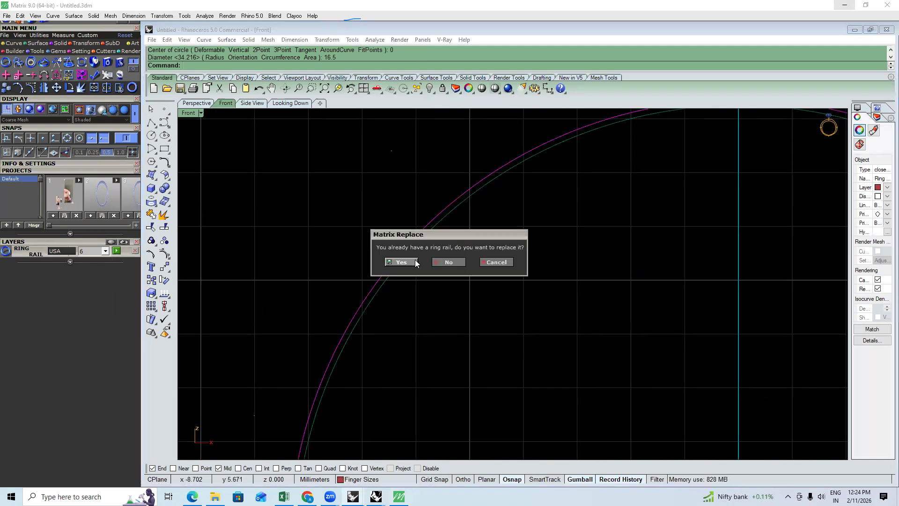
pyautogui.click(398, 262)
pyautogui.scroll(-2, 394, 254)
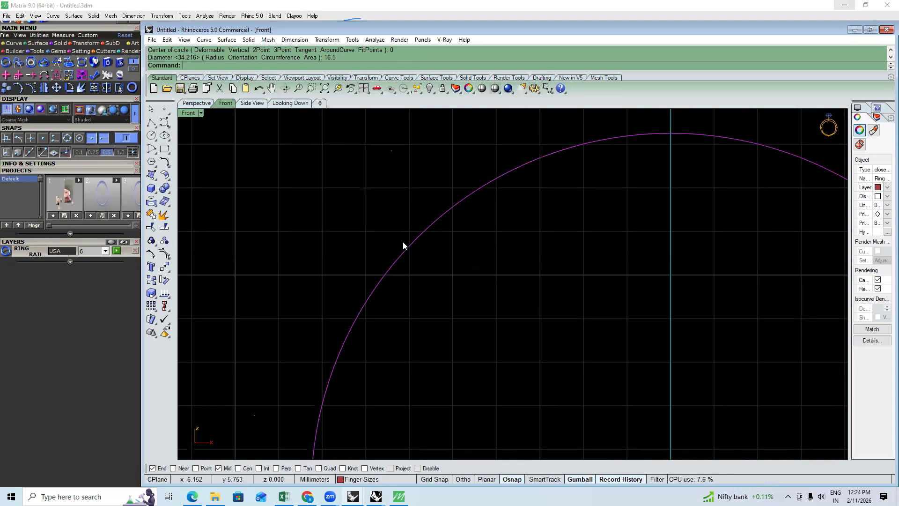
pyautogui.scroll(-3, 331, 258)
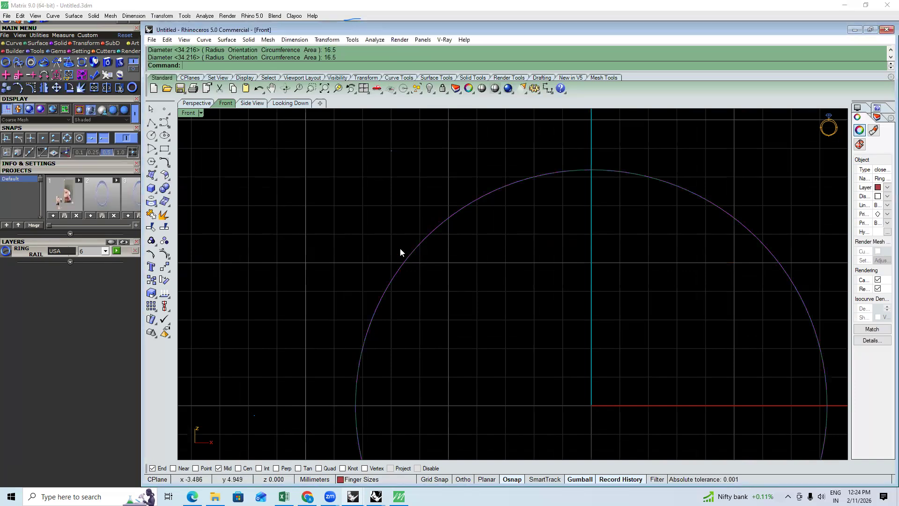
# Delete both circles and draw a new circle of 17.5 mm diameter centred on the origin
pyautogui.scroll(-2, 400, 251)
pyautogui.hotkey('ctrl', 'a')
pyautogui.press('Delete')
pyautogui.click(151, 162)
pyautogui.write('0')
pyautogui.press('Return')
pyautogui.write('17')
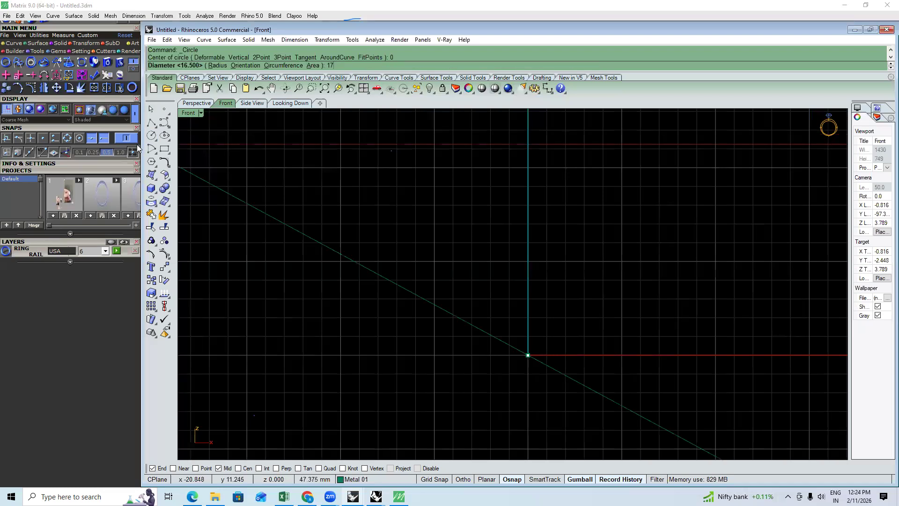
pyautogui.write('.5')
pyautogui.press('Return')
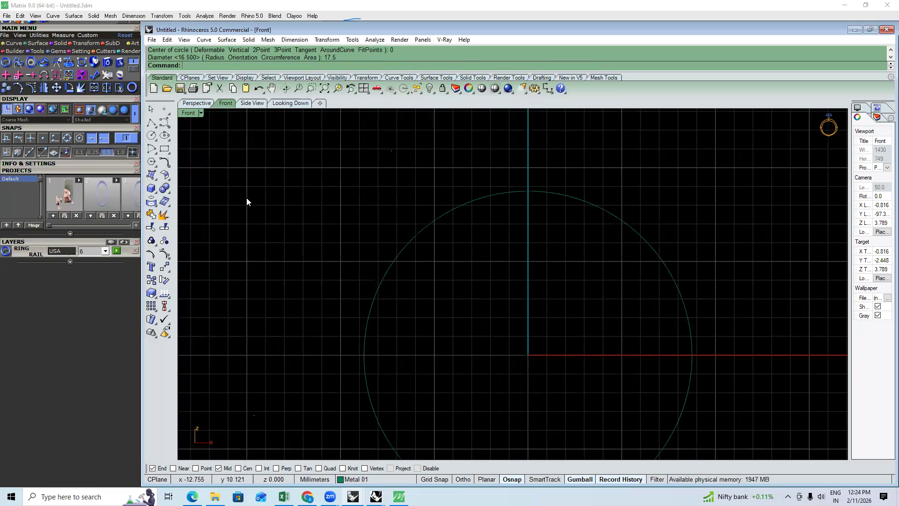
# Add a USA size 7 ring rail and compare it closely with the 17.5 mm circle
pyautogui.click(106, 252)
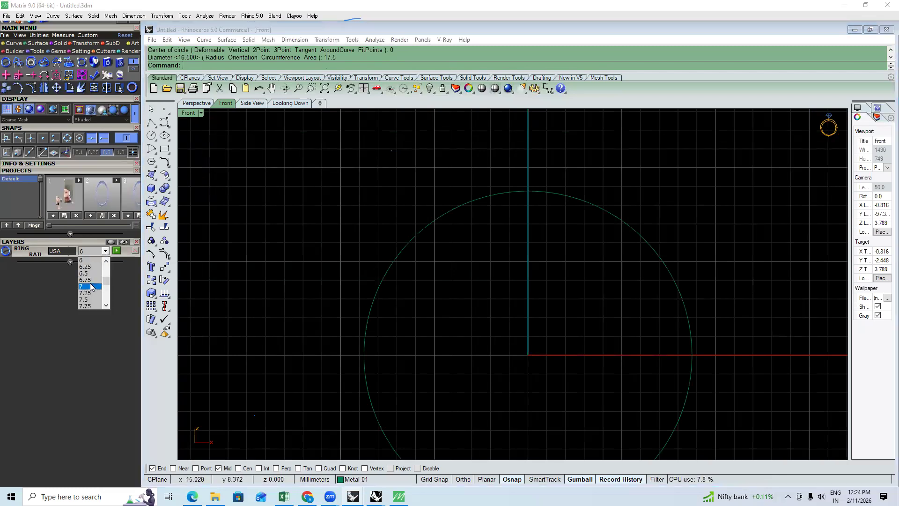
pyautogui.click(84, 286)
pyautogui.click(117, 252)
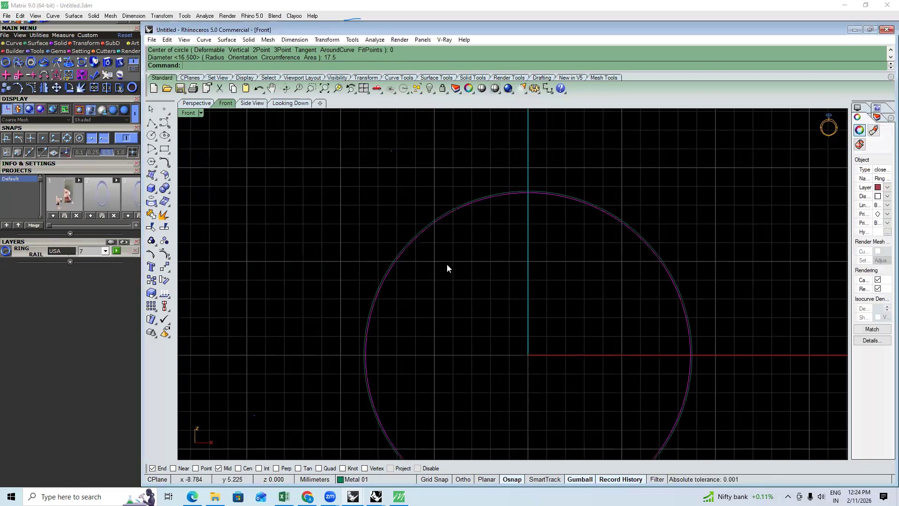
pyautogui.scroll(6, 421, 228)
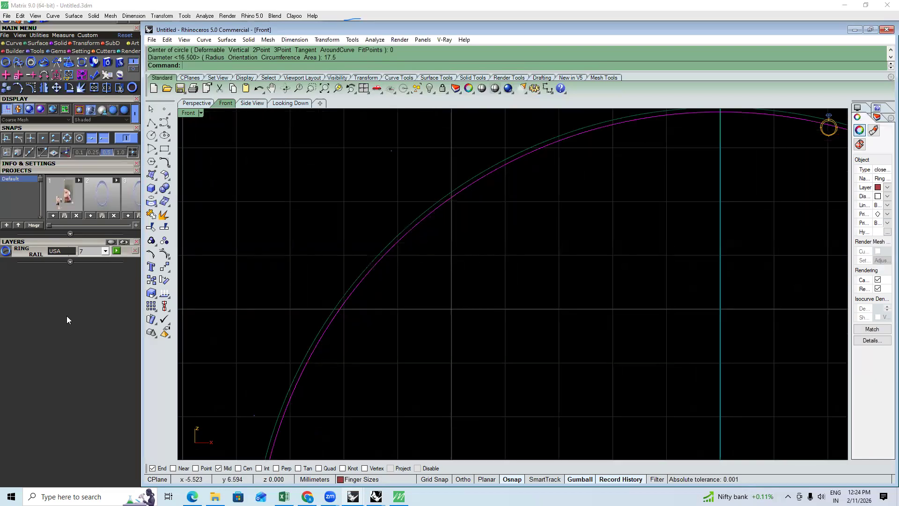
# Replace the existing ring rail with USA size 7.5
pyautogui.click(106, 251)
pyautogui.click(92, 277)
pyautogui.click(116, 254)
pyautogui.click(402, 262)
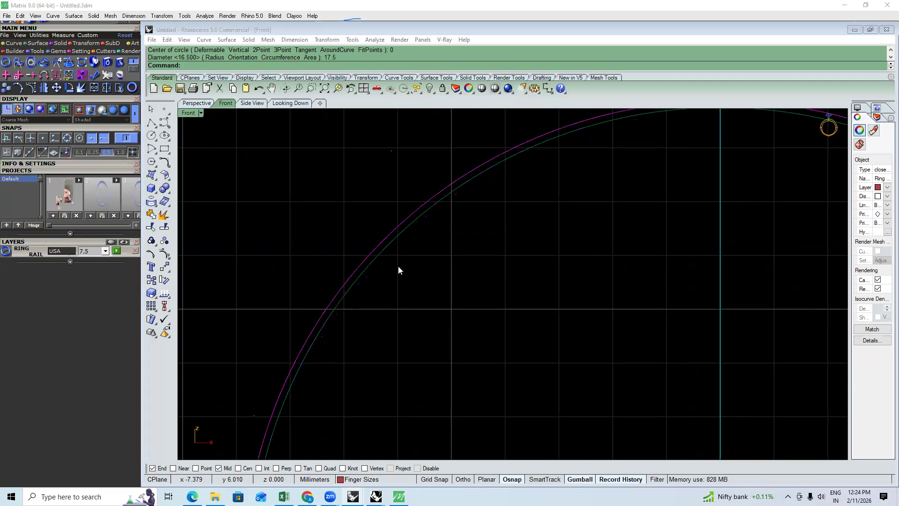
# Change the ring rail to USA size 7.25, replacing the existing one
pyautogui.click(106, 252)
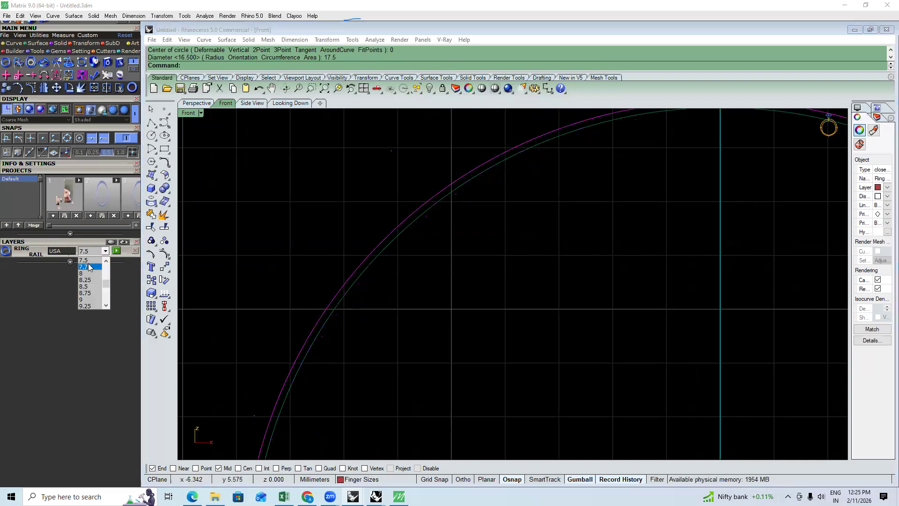
pyautogui.scroll(1, 90, 267)
pyautogui.click(91, 274)
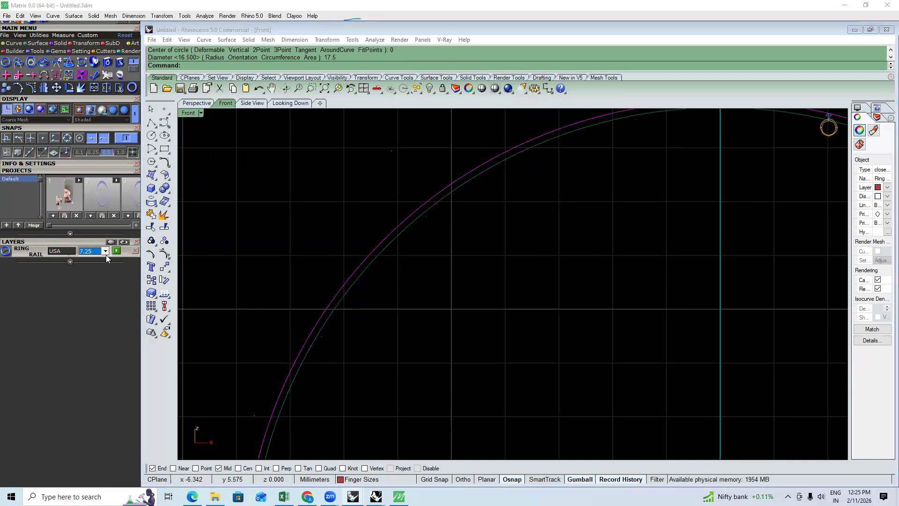
pyautogui.click(116, 254)
pyautogui.click(401, 261)
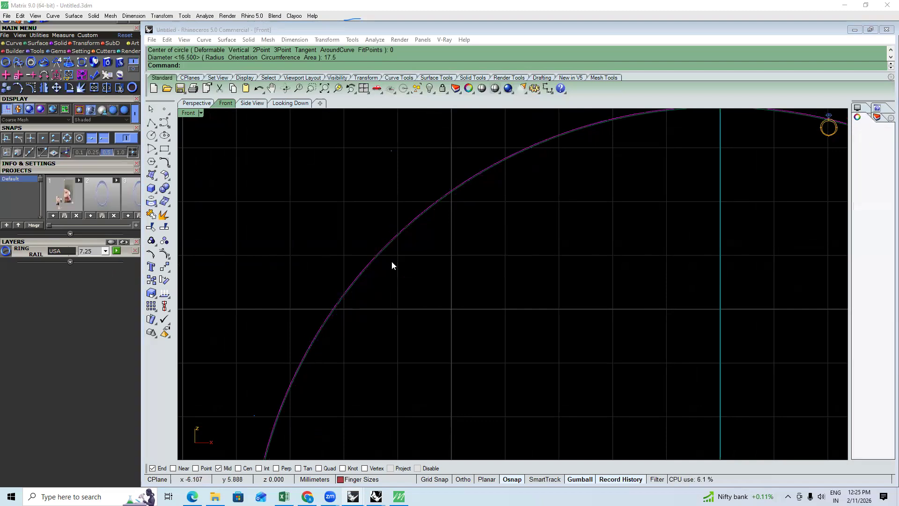
# Examine how closely the USA 7.25 ring rail follows the 17.5 mm circle around its edge
pyautogui.scroll(-5, 377, 258)
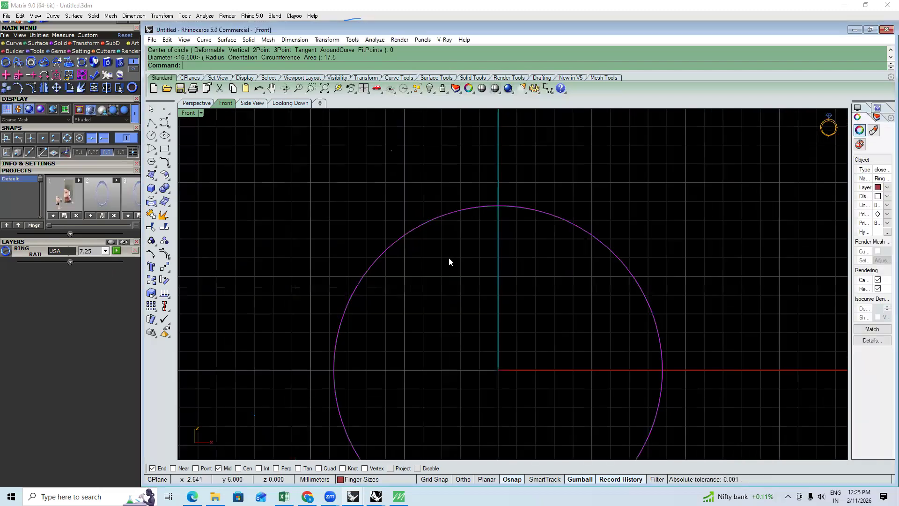
pyautogui.scroll(3, 349, 292)
pyautogui.scroll(-3, 360, 302)
pyautogui.scroll(-2, 361, 304)
pyautogui.scroll(-2, 424, 276)
pyautogui.scroll(-1, 430, 274)
pyautogui.scroll(3, 444, 271)
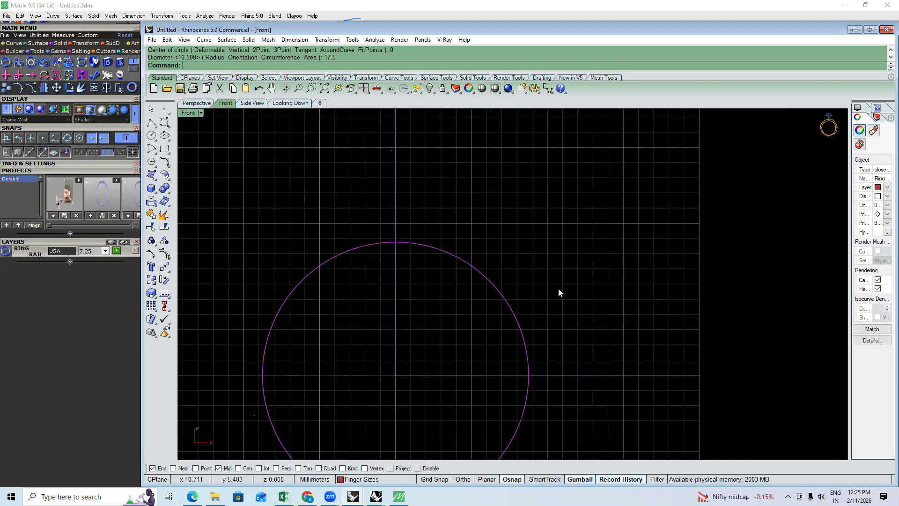
pyautogui.scroll(5, 500, 296)
pyautogui.scroll(2, 503, 292)
# Delete the 17.5 mm circle together with the USA 7.25 ring rail
pyautogui.click(495, 292)
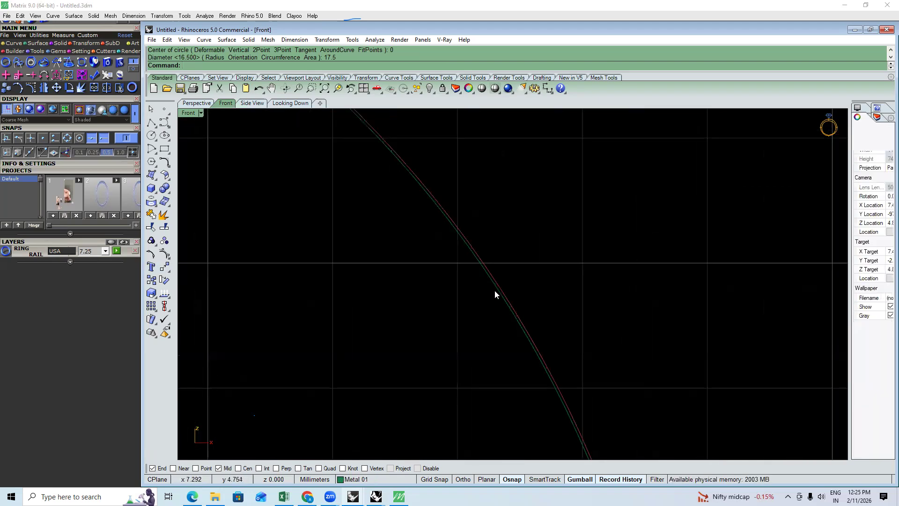
pyautogui.write('DD')
pyautogui.press('Return')
pyautogui.press('Escape')
pyautogui.moveTo(577, 281); pyautogui.dragTo(416, 343)
pyautogui.scroll(-2, 510, 277)
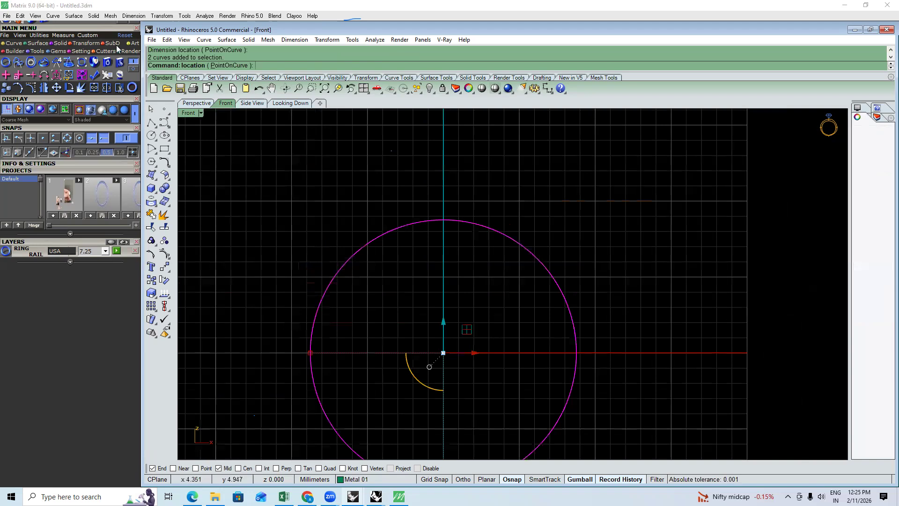
pyautogui.press('Delete')
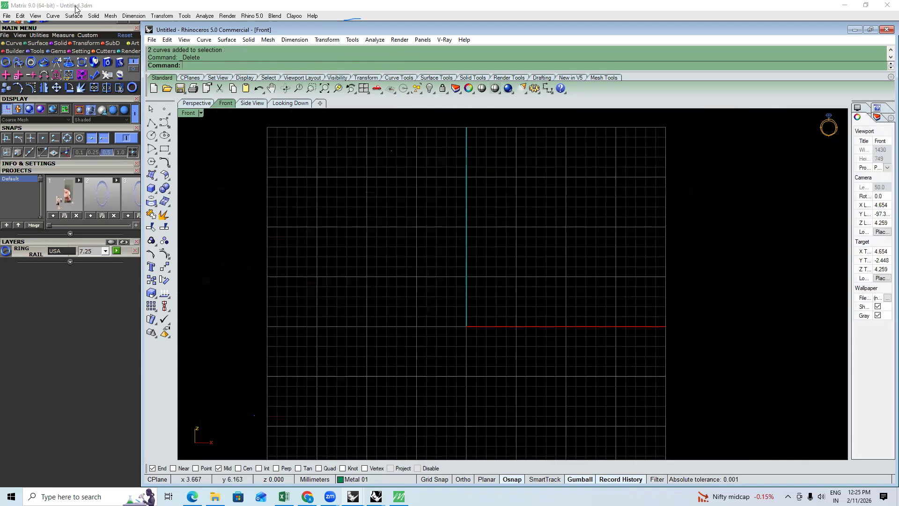
# Load the halo engagement ring with pavé shoulders from the Bermark Library's Engagement category into the model
pyautogui.click(118, 89)
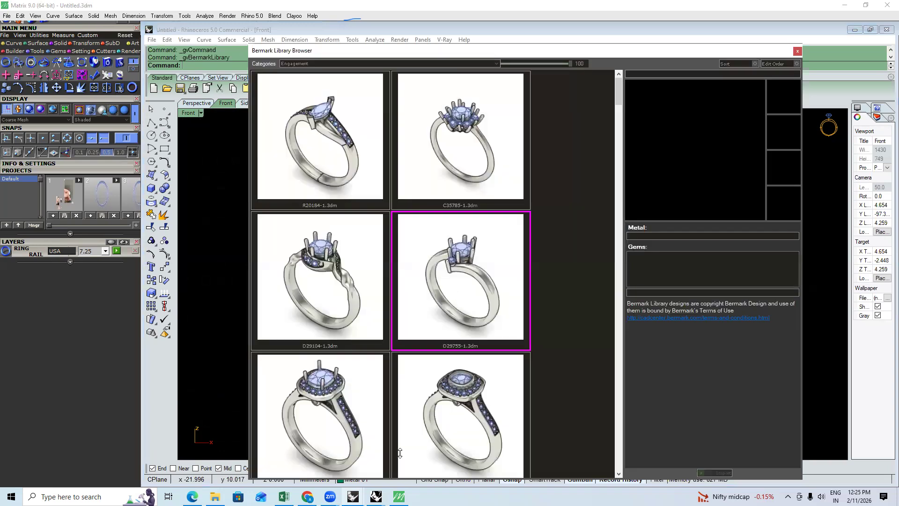
pyautogui.click(335, 434)
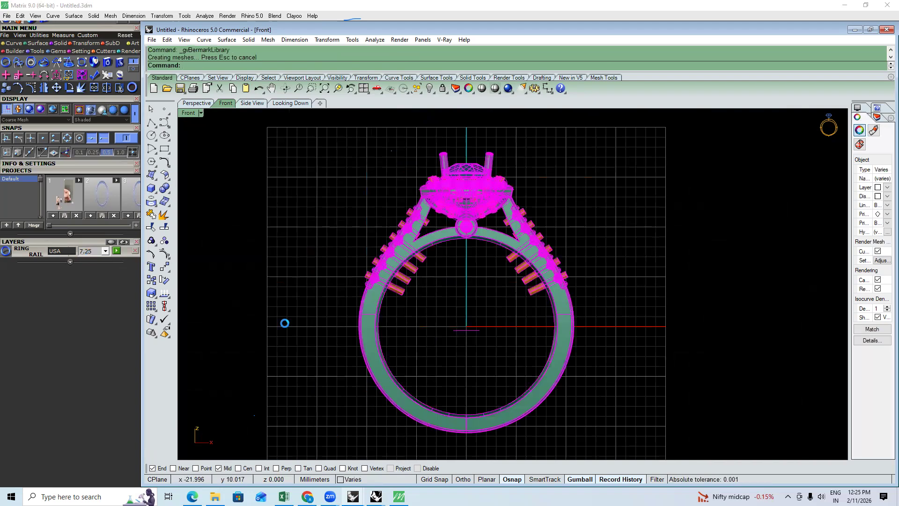
pyautogui.scroll(4, 536, 271)
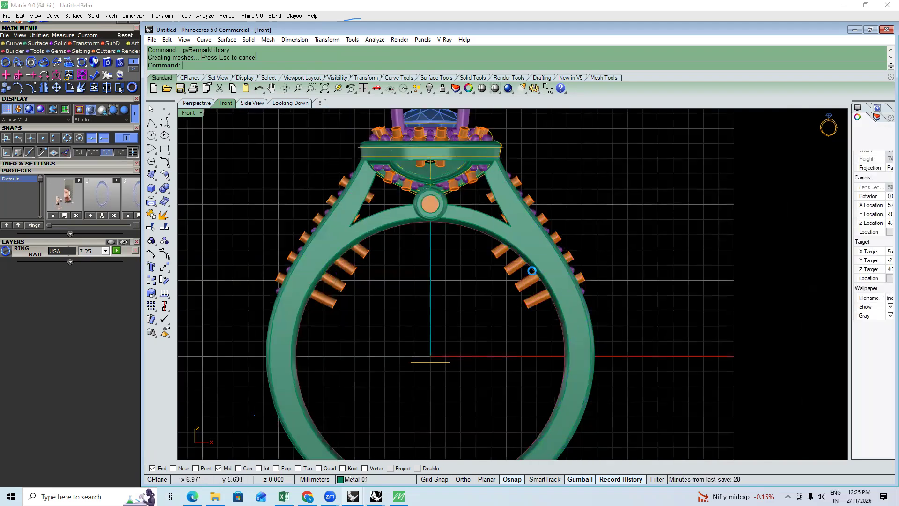
# Select all the orange cutters on the ring by color and delete them
pyautogui.scroll(2, 504, 267)
pyautogui.click(503, 266)
pyautogui.press('Return')
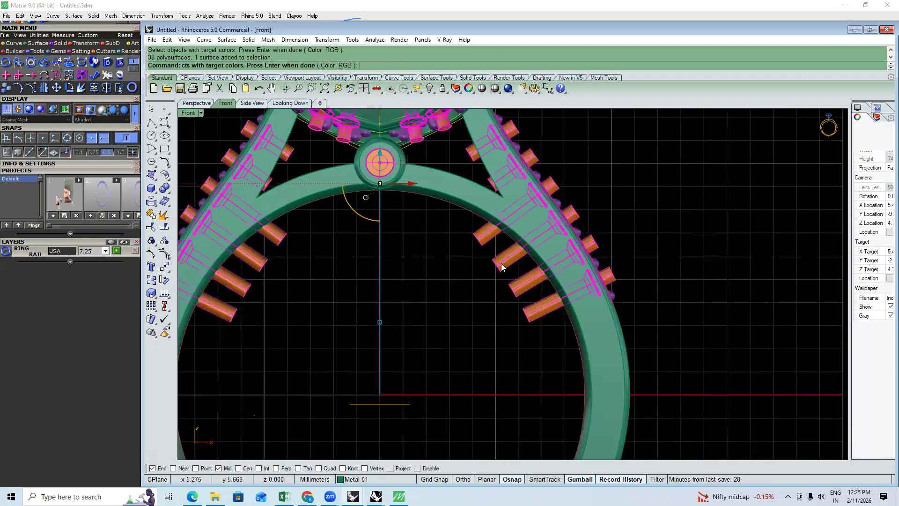
pyautogui.press('Delete')
pyautogui.scroll(-2, 499, 272)
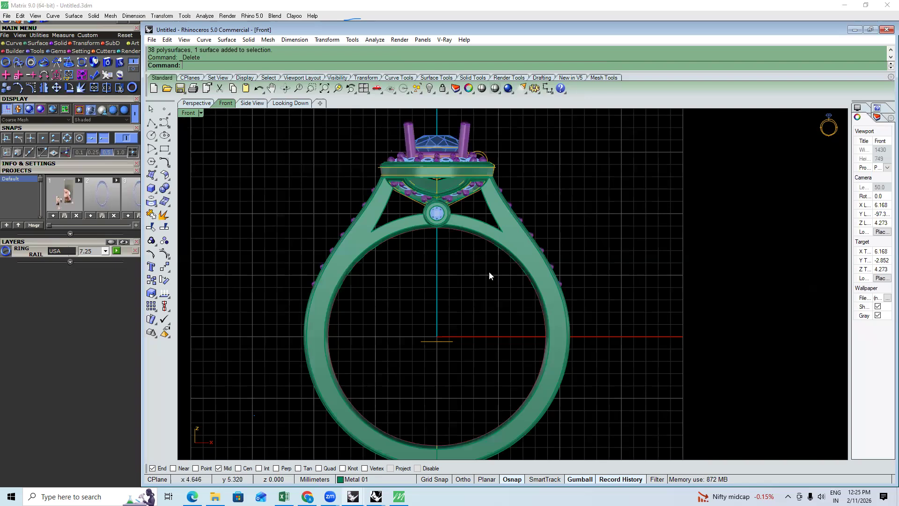
# Select the ring's leftover construction curves by color and delete them
pyautogui.write('SC')
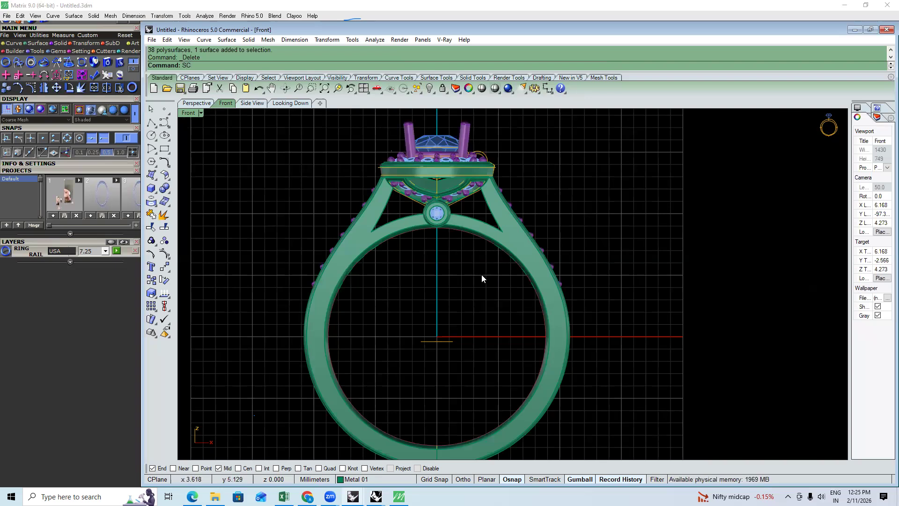
pyautogui.press('Return')
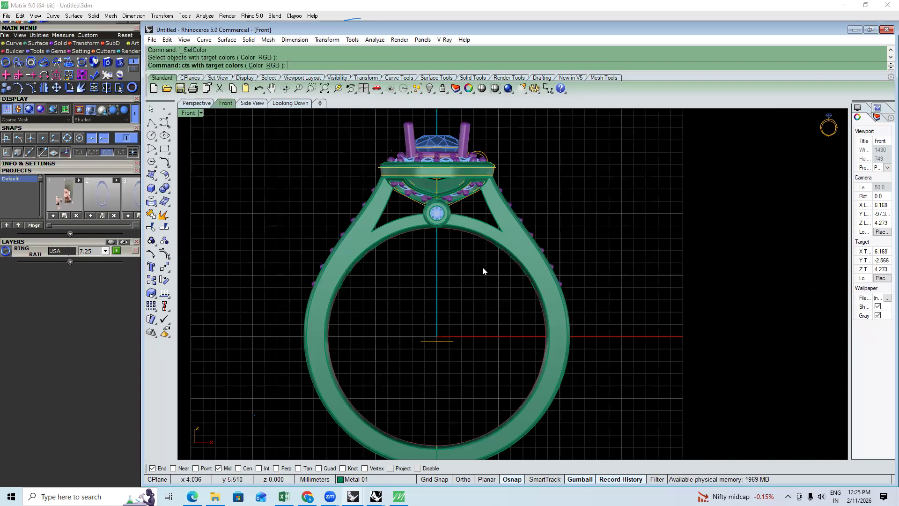
pyautogui.press('Return')
pyautogui.press('Delete')
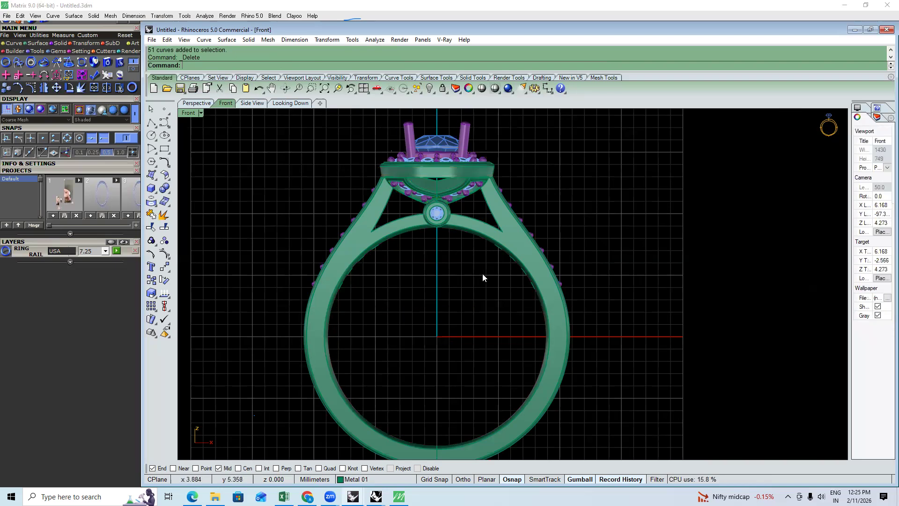
# Add a USA size 6 ring rail inside the loaded ring
pyautogui.scroll(2, 364, 272)
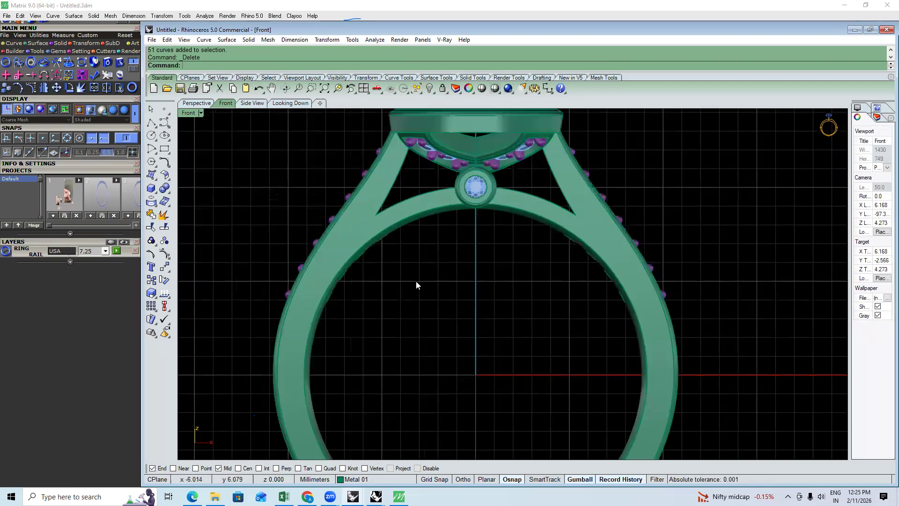
pyautogui.click(106, 251)
pyautogui.scroll(-3, 85, 307)
pyautogui.click(88, 288)
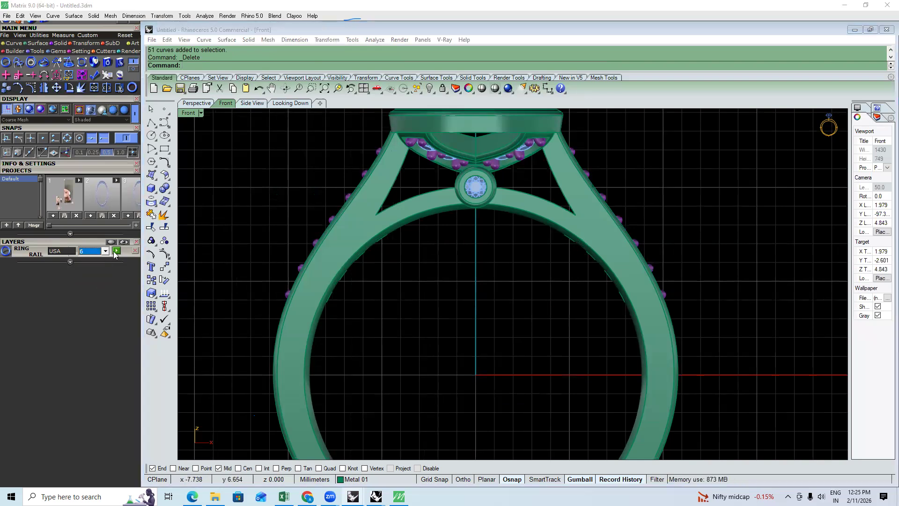
pyautogui.click(116, 252)
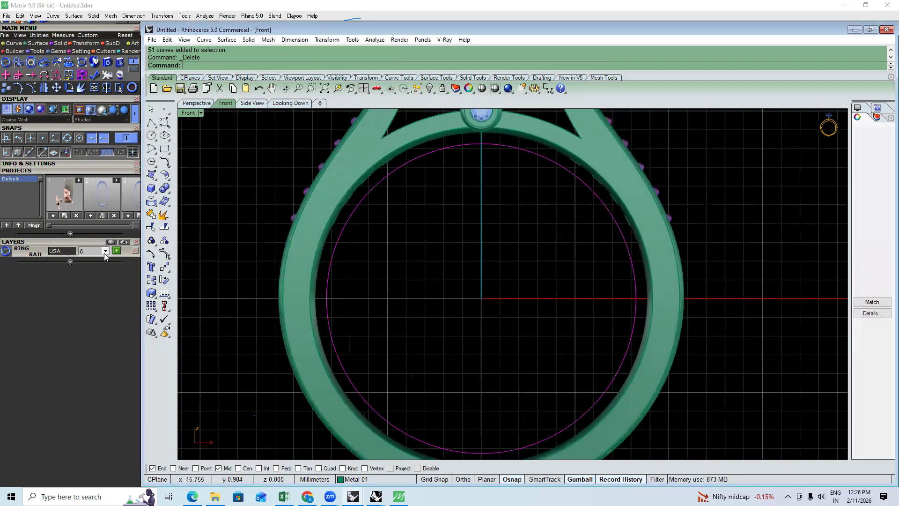
# Replace the ring rail with USA size 7.25 and compare it closely with the shank's inner edge
pyautogui.click(106, 251)
pyautogui.click(93, 293)
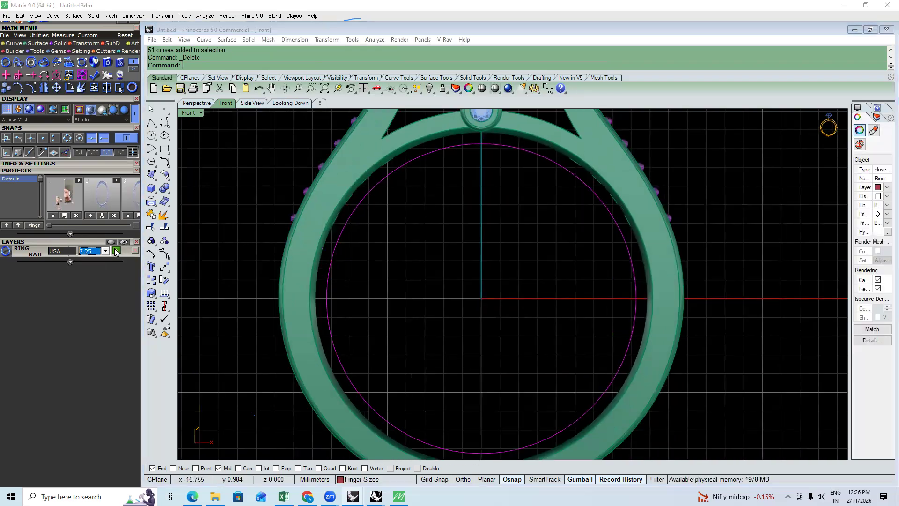
pyautogui.click(116, 251)
pyautogui.click(391, 263)
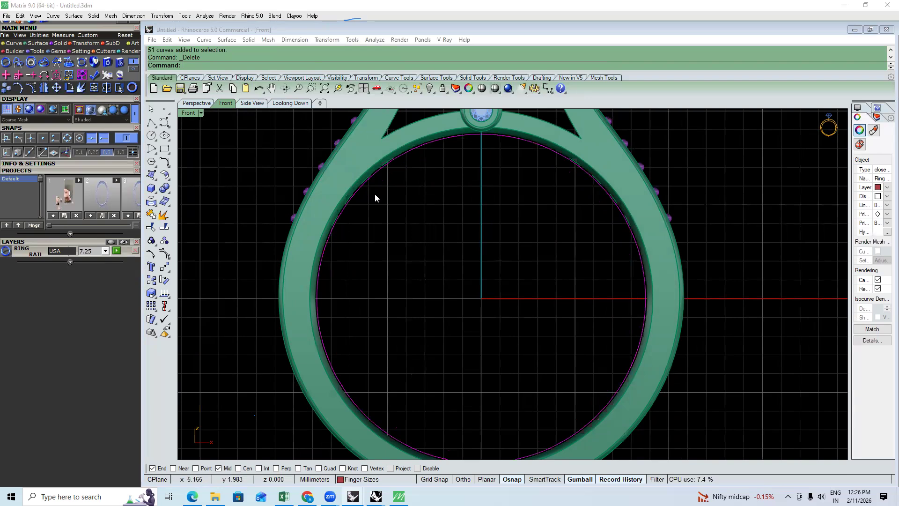
pyautogui.scroll(5, 373, 184)
pyautogui.scroll(1, 375, 182)
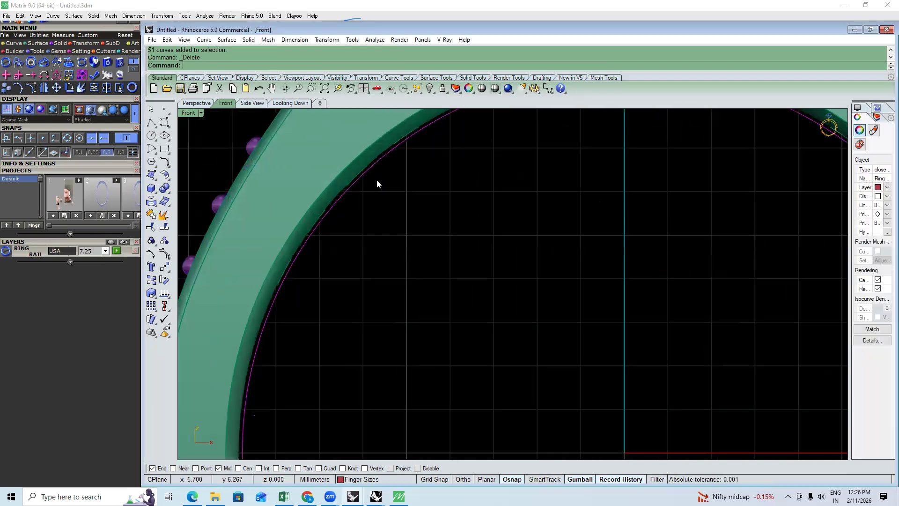
# Change the ring rail to USA size 7.5 and check its fit against the shank's inner edge
pyautogui.click(106, 251)
pyautogui.click(93, 267)
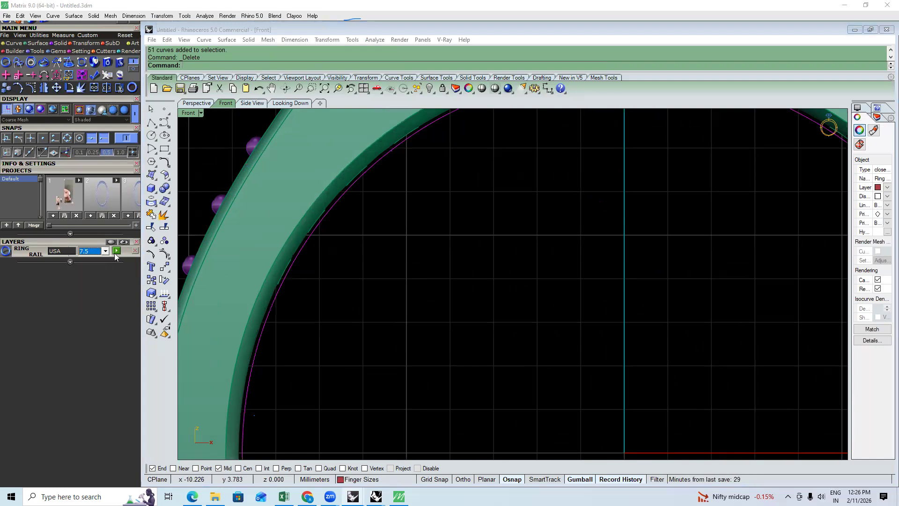
pyautogui.click(390, 262)
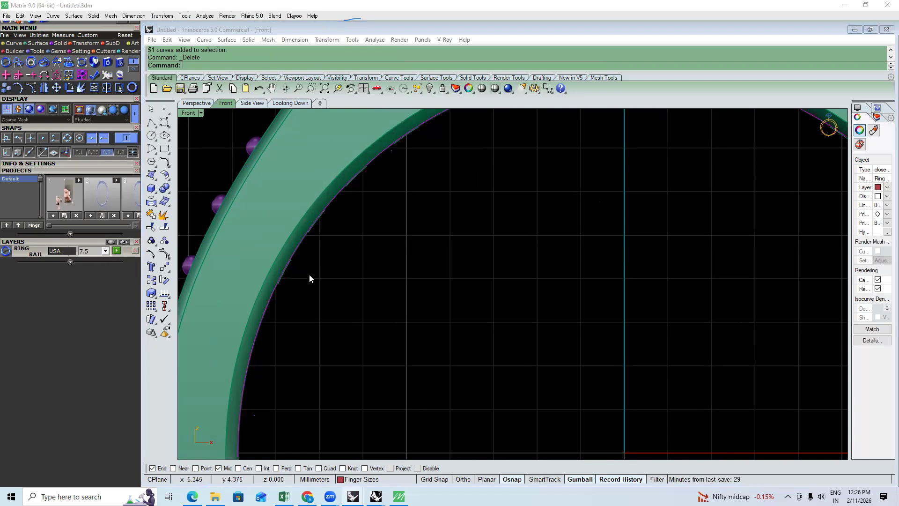
pyautogui.scroll(-4, 308, 270)
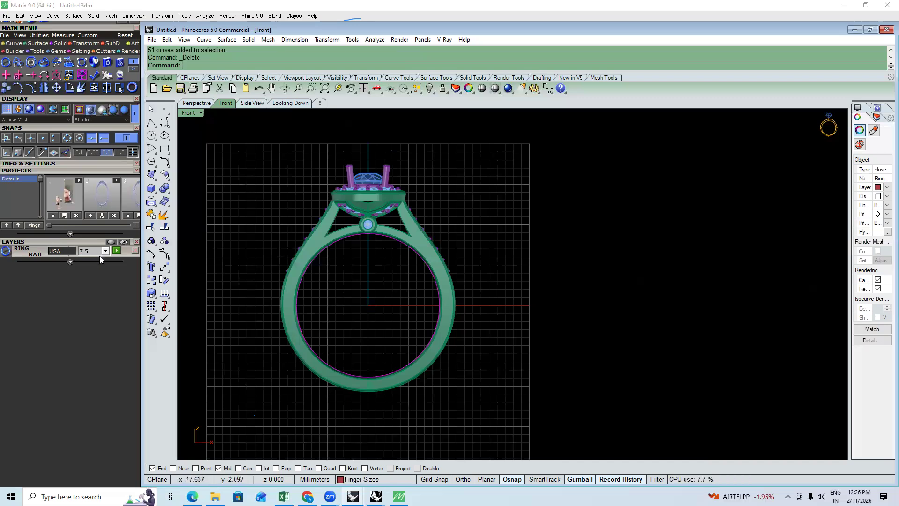
# Start the Ring Resizer and draw its circle of about 20 mm radius around the ring, with symmetrical angle lines below the head
pyautogui.click(589, 309)
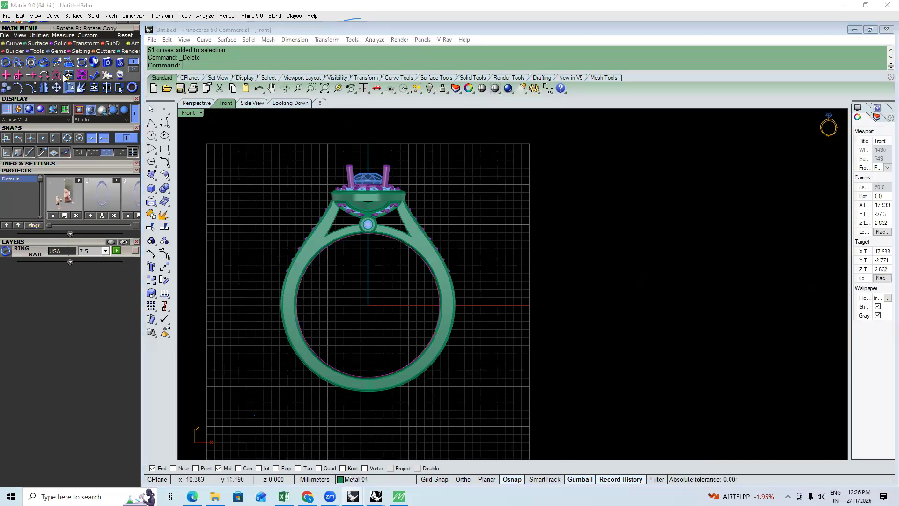
pyautogui.click(81, 62)
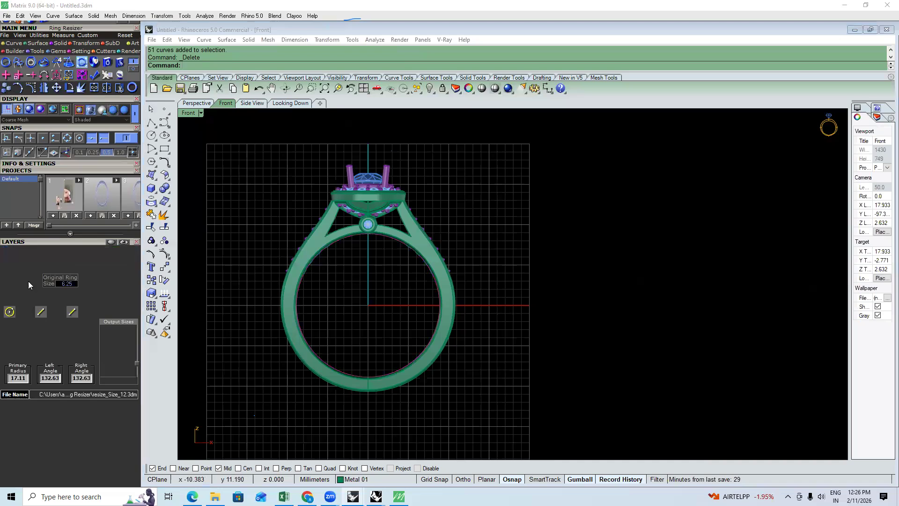
pyautogui.click(10, 312)
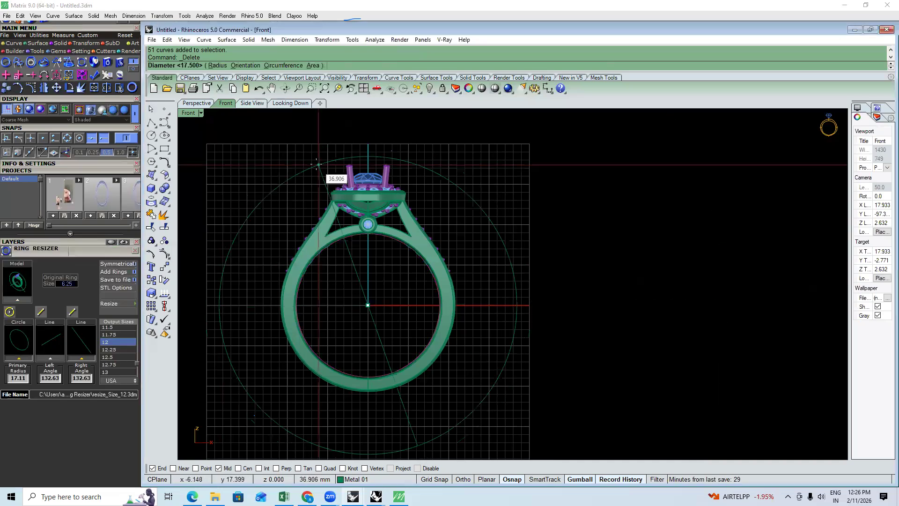
pyautogui.click(367, 144)
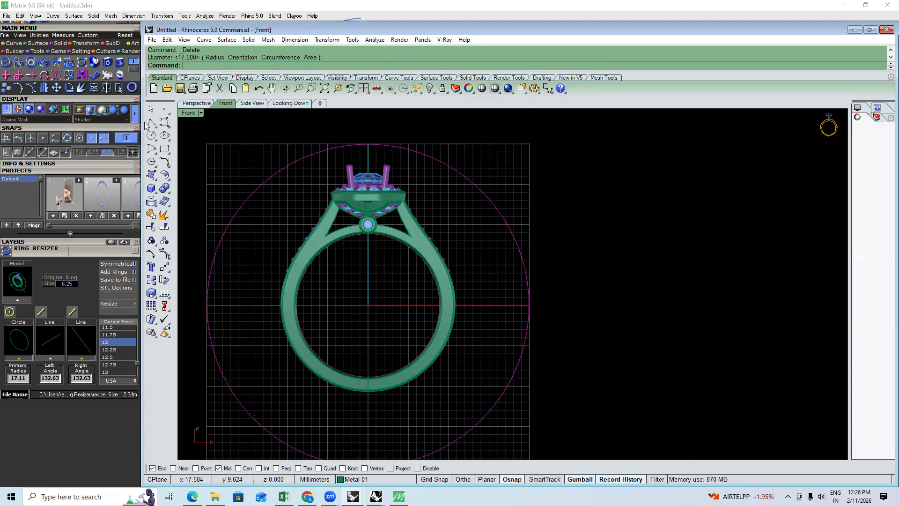
pyautogui.click(275, 417)
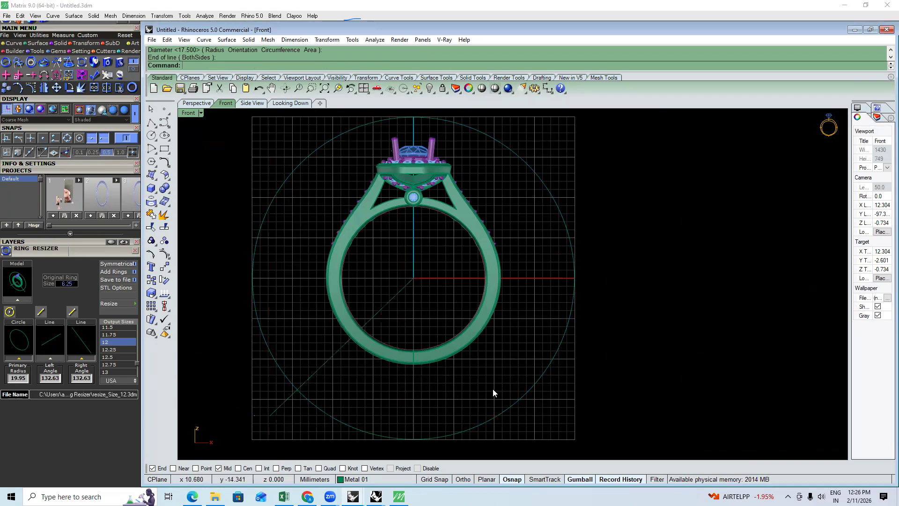
# Assign the whole ring as the Ring Resizer's model, choose USA 7.25 as the output size and run the resize
pyautogui.scroll(-3, 466, 345)
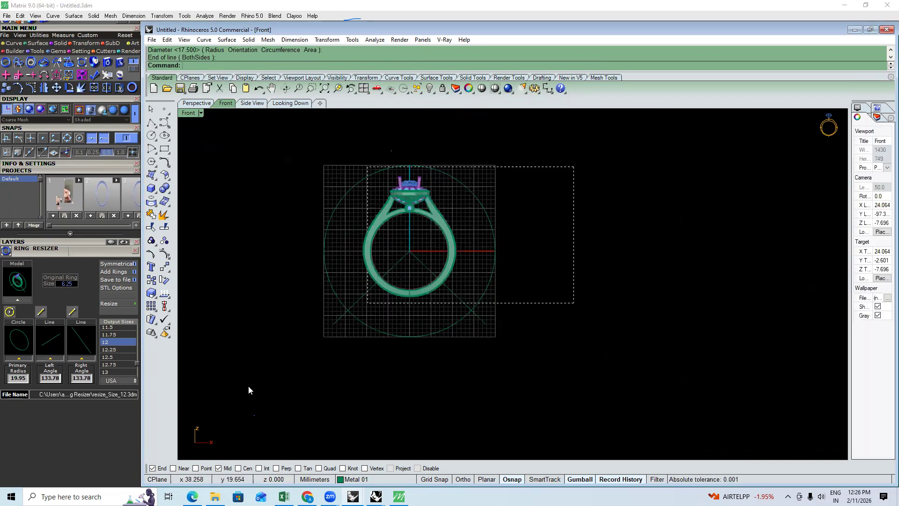
pyautogui.moveTo(248, 386); pyautogui.dragTo(247, 377)
pyautogui.click(18, 301)
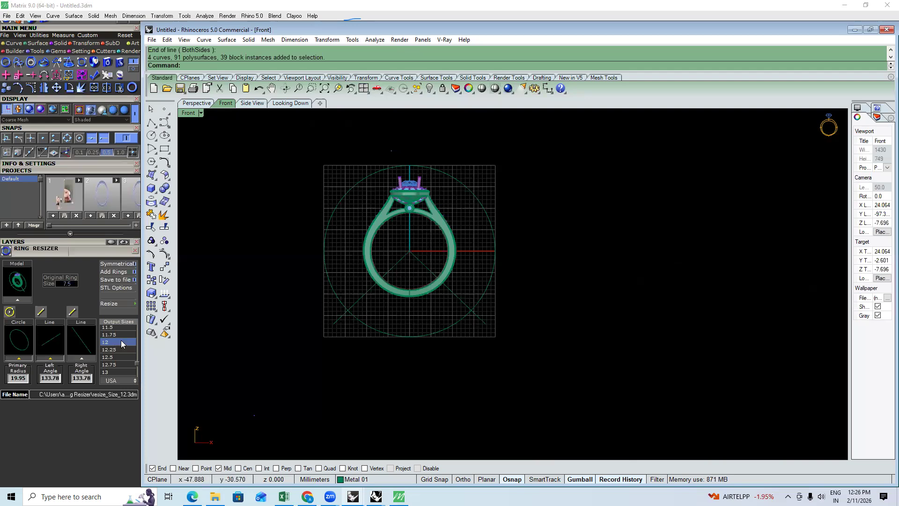
pyautogui.moveTo(138, 368); pyautogui.dragTo(138, 347)
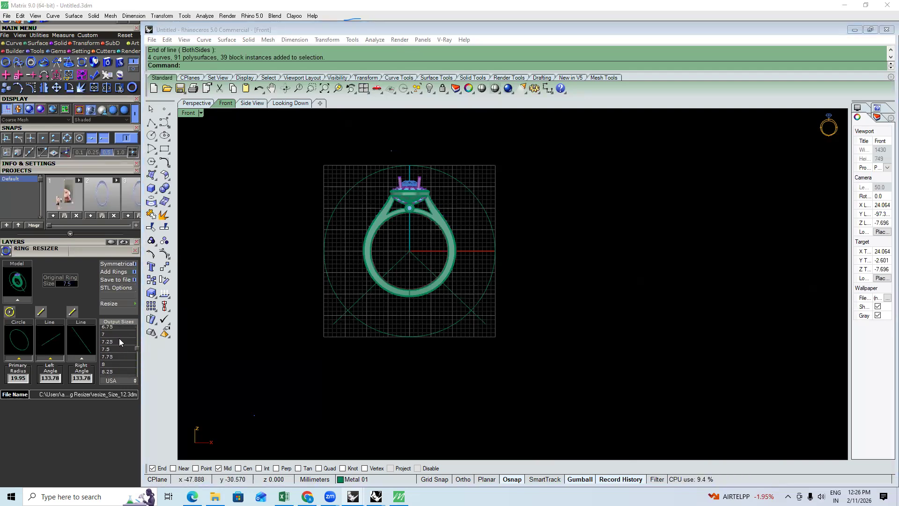
pyautogui.click(120, 303)
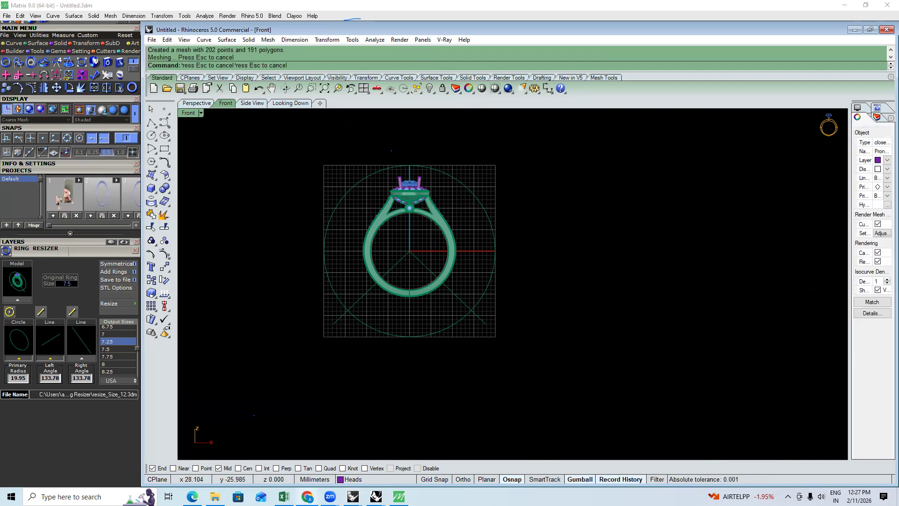
# Switch to Syllabus Basic Advance.pdf in Edge and review the Advance topics, from milgrain and Ring Re-Sizer to STL
pyautogui.click(307, 496)
pyautogui.click(845, 10)
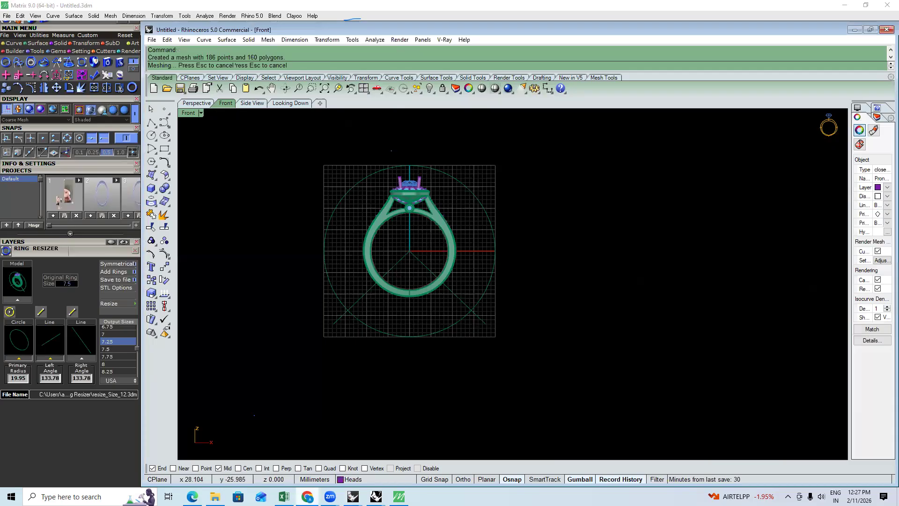
pyautogui.hotkey('alt', 'Tab')
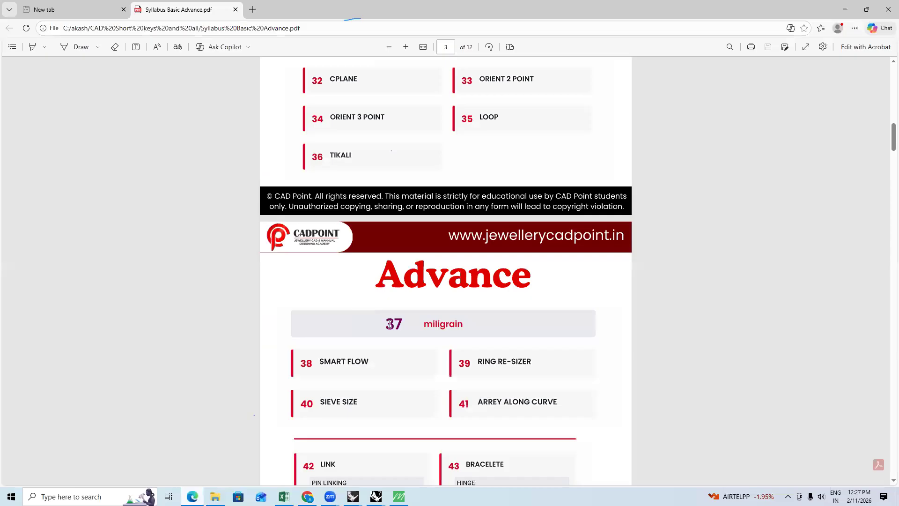
pyautogui.scroll(-1, 389, 329)
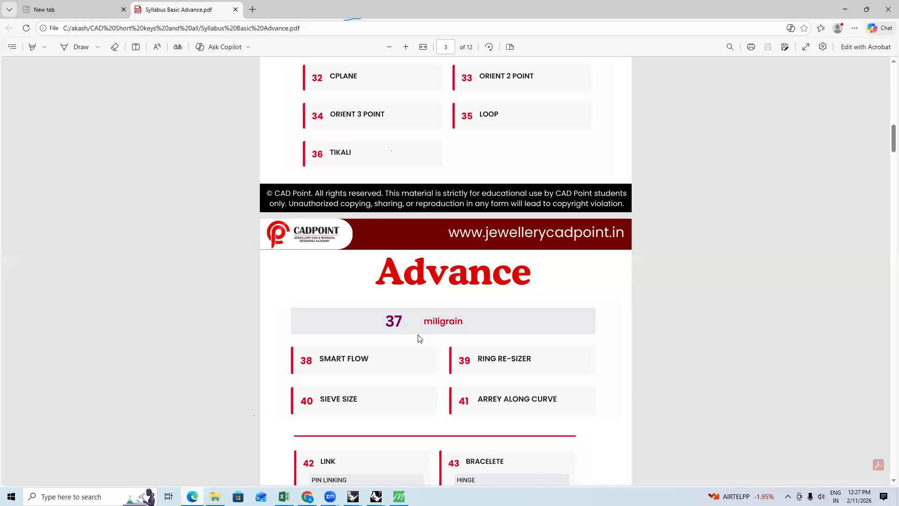
pyautogui.scroll(-5, 311, 245)
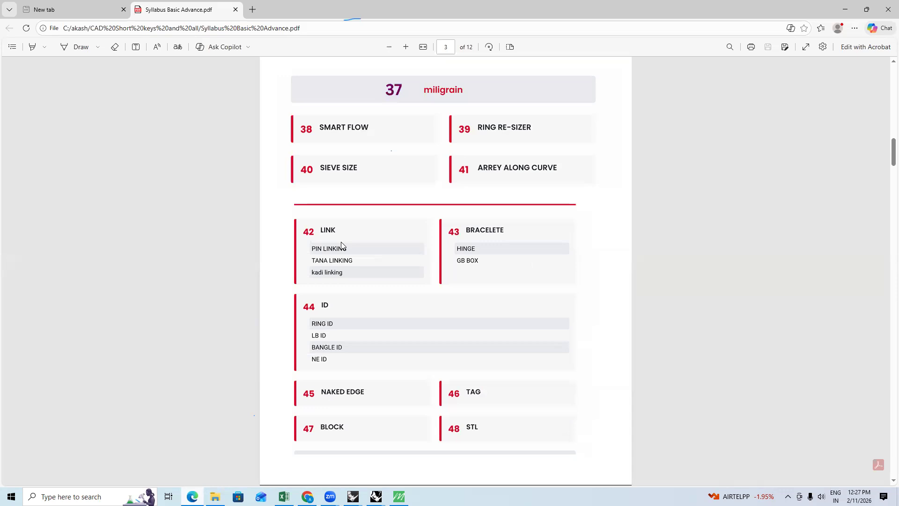
pyautogui.scroll(-1, 342, 247)
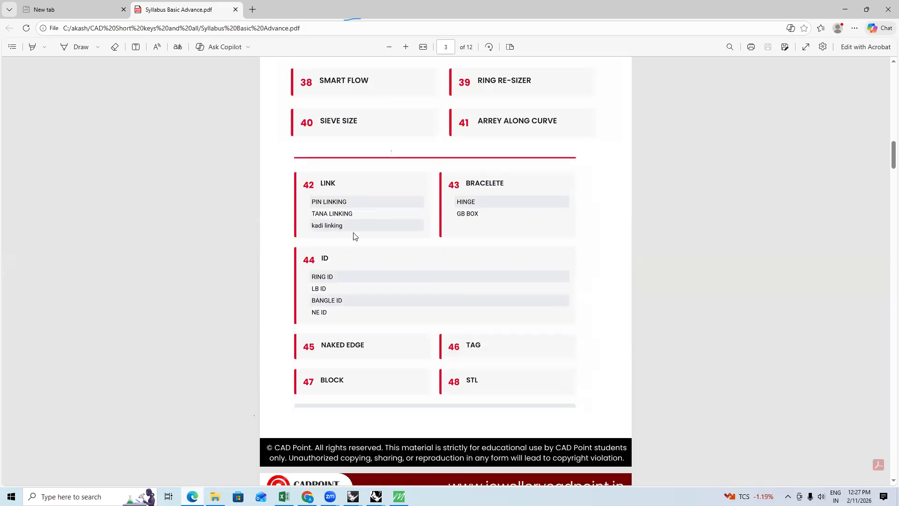
pyautogui.scroll(-1, 501, 149)
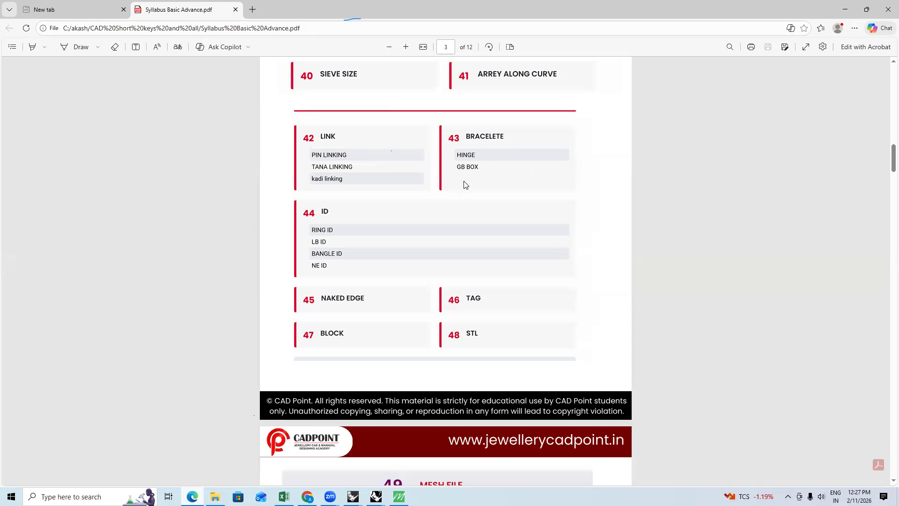
# Look through the syllabus topics from Mesh File to Top View Images, and back up to the Claw Prong / Tiger Prong section
pyautogui.scroll(-1, 438, 214)
pyautogui.scroll(-4, 439, 213)
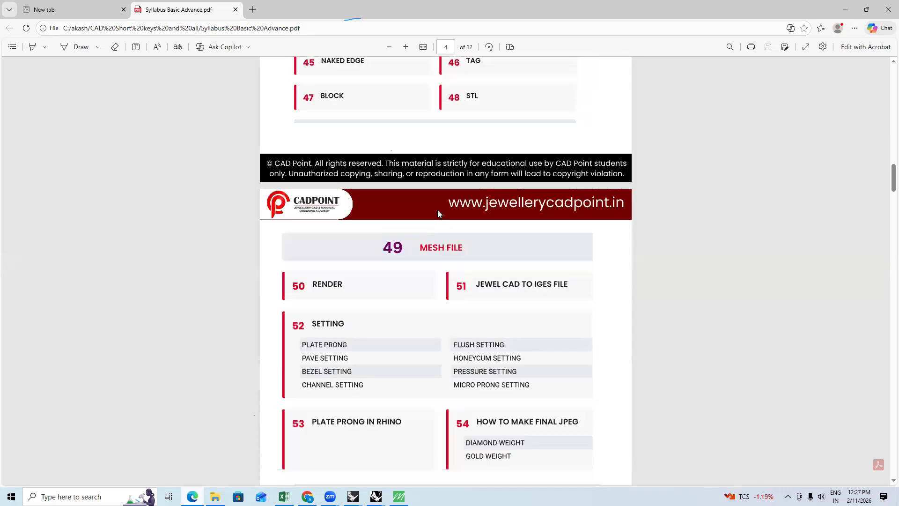
pyautogui.scroll(-3, 438, 213)
pyautogui.scroll(-3, 439, 214)
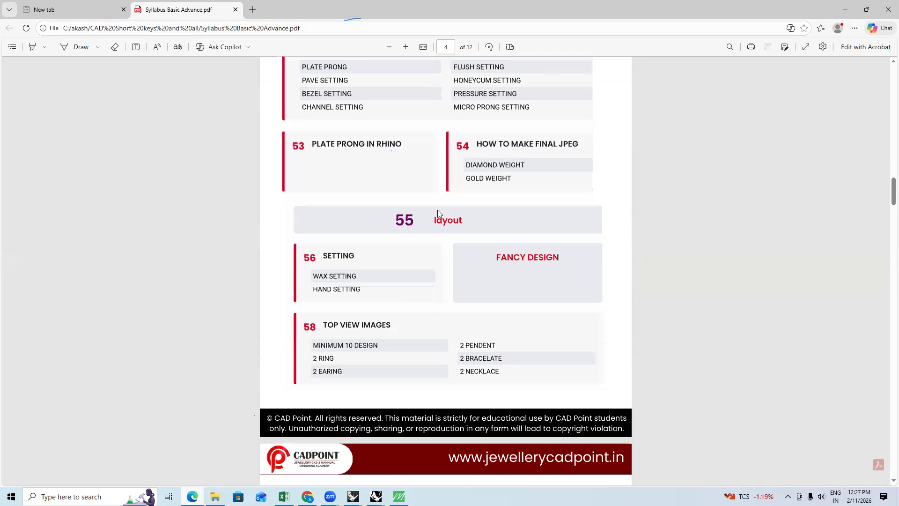
pyautogui.scroll(5, 437, 211)
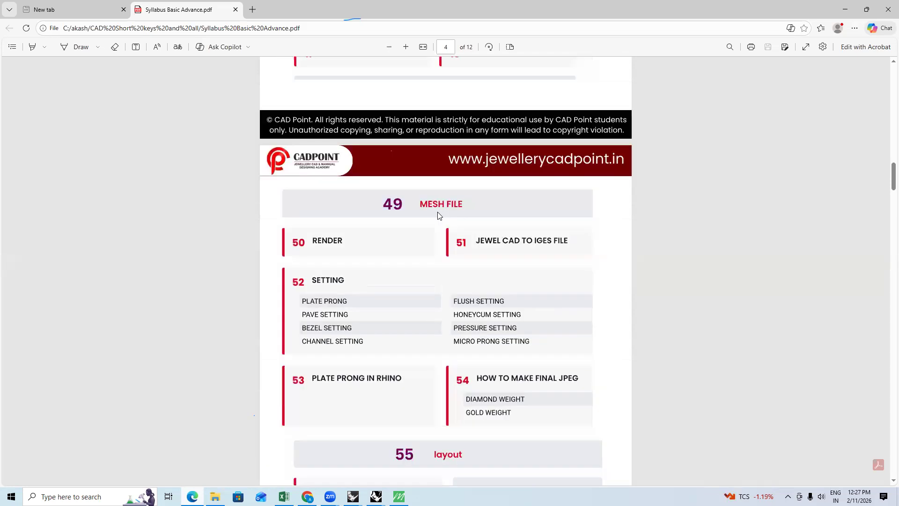
pyautogui.scroll(6, 438, 215)
pyautogui.scroll(5, 439, 215)
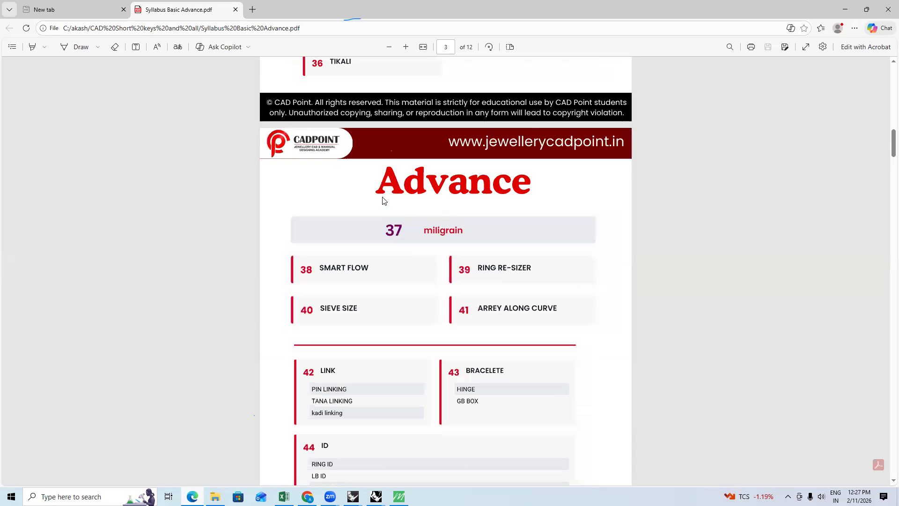
pyautogui.scroll(3, 383, 198)
pyautogui.scroll(4, 351, 175)
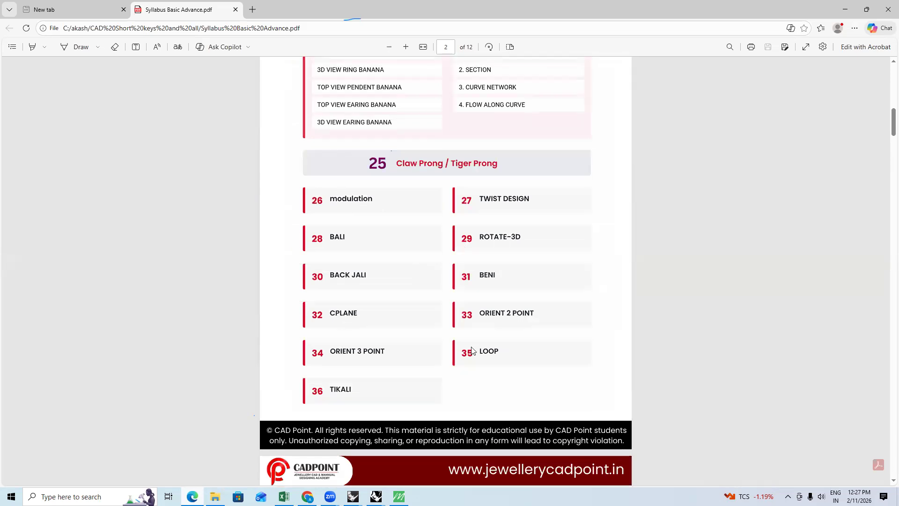
# Review the Advance syllabus topics again from milgrain and Smart Flow to Render and Setting, and return to the Tikali section
pyautogui.scroll(-4, 337, 387)
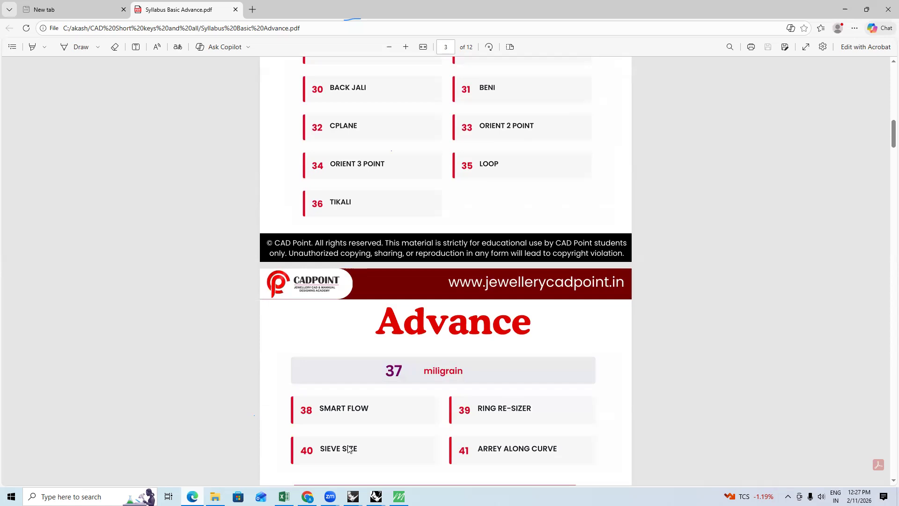
pyautogui.scroll(-2, 354, 403)
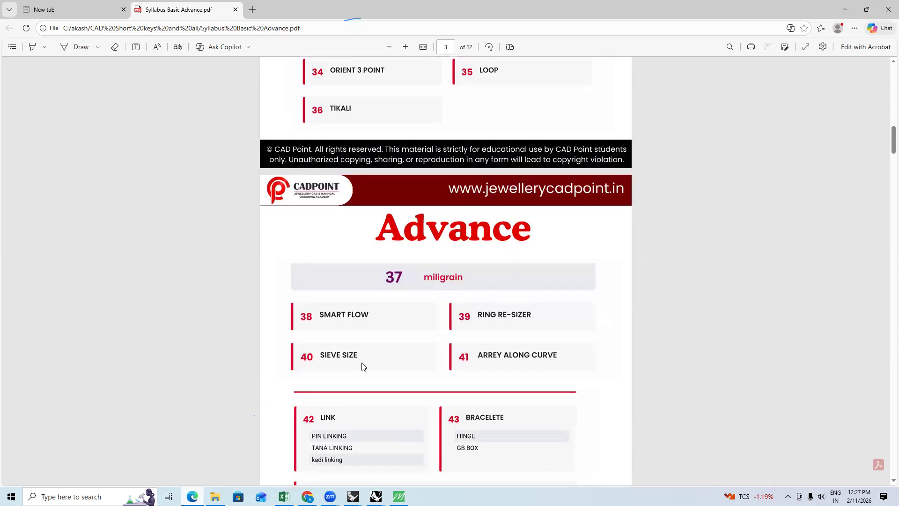
pyautogui.scroll(-2, 381, 346)
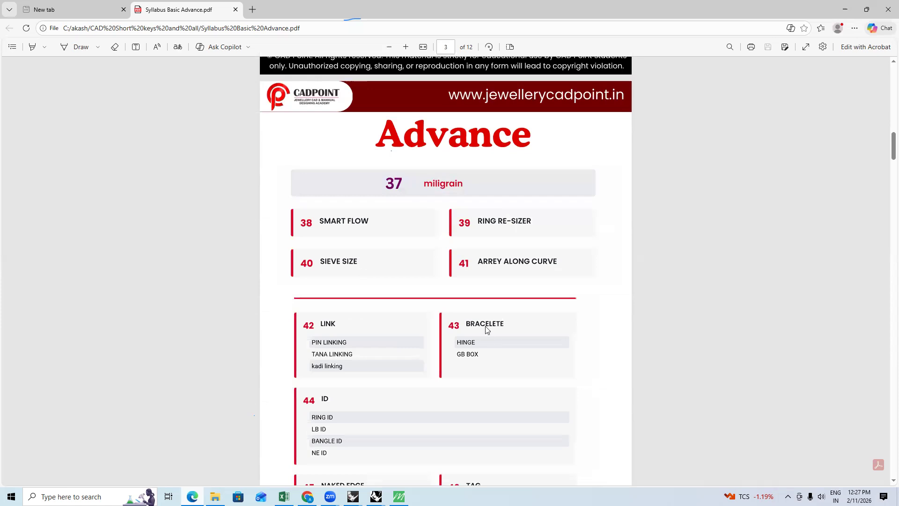
pyautogui.scroll(-2, 329, 426)
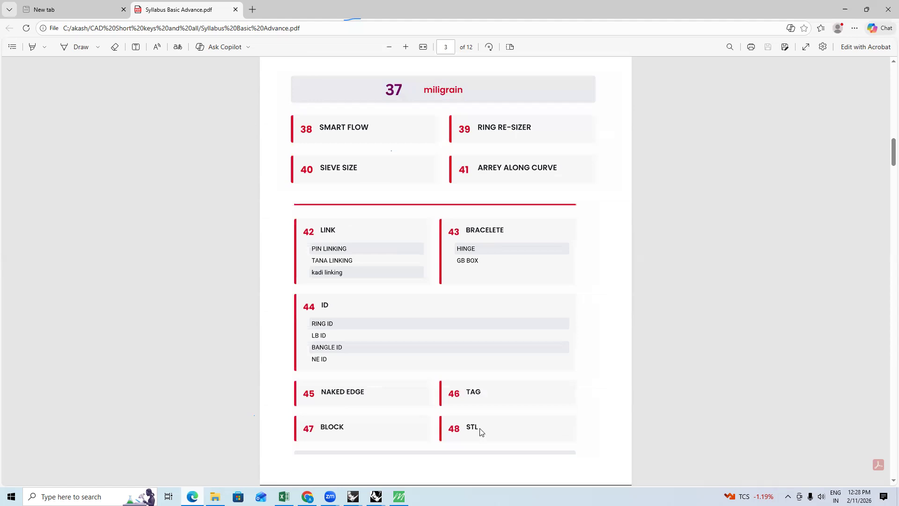
pyautogui.scroll(-3, 441, 401)
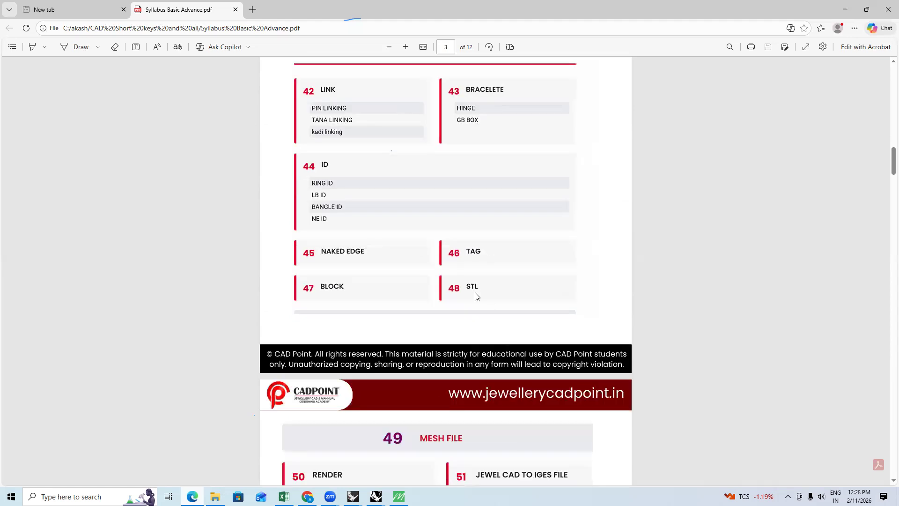
pyautogui.scroll(-2, 421, 373)
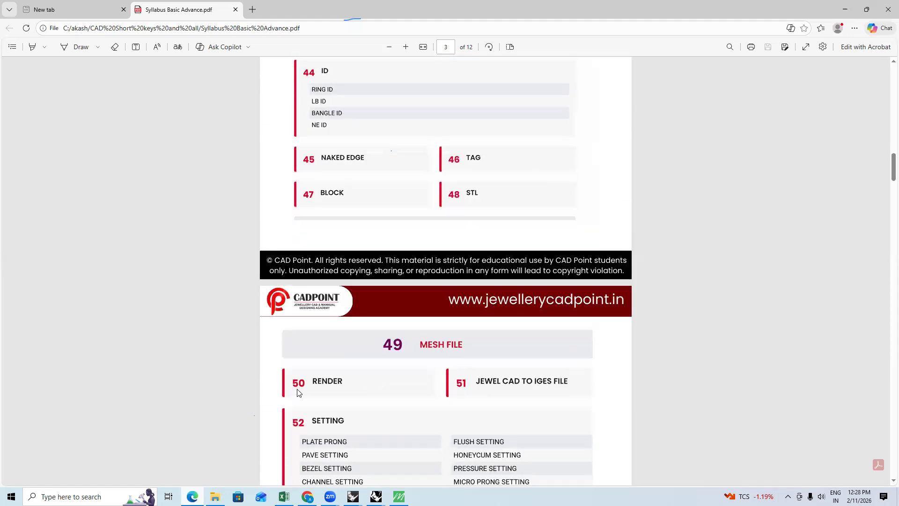
pyautogui.scroll(-2, 355, 373)
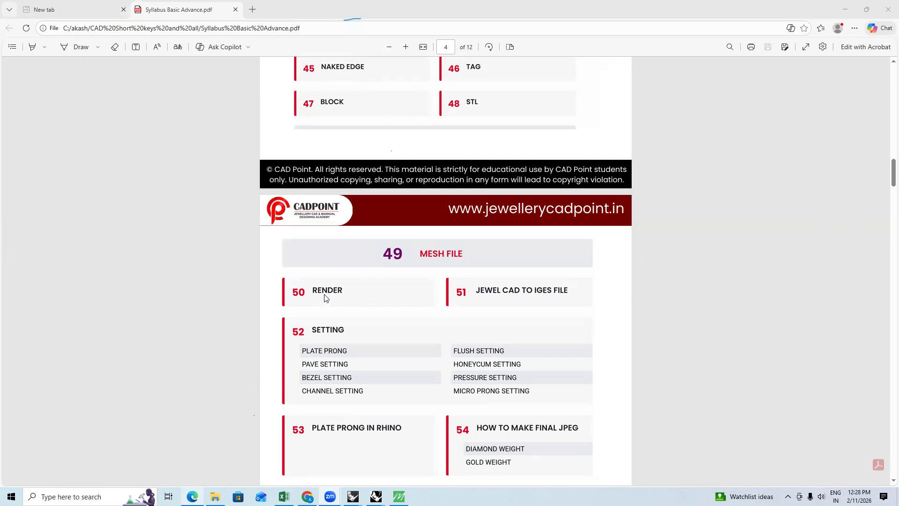
pyautogui.scroll(3, 327, 297)
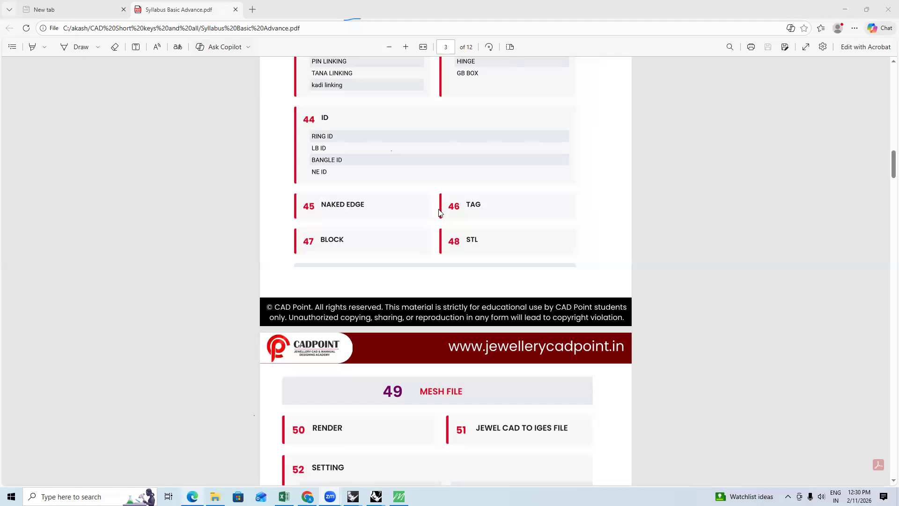
pyautogui.scroll(3, 363, 158)
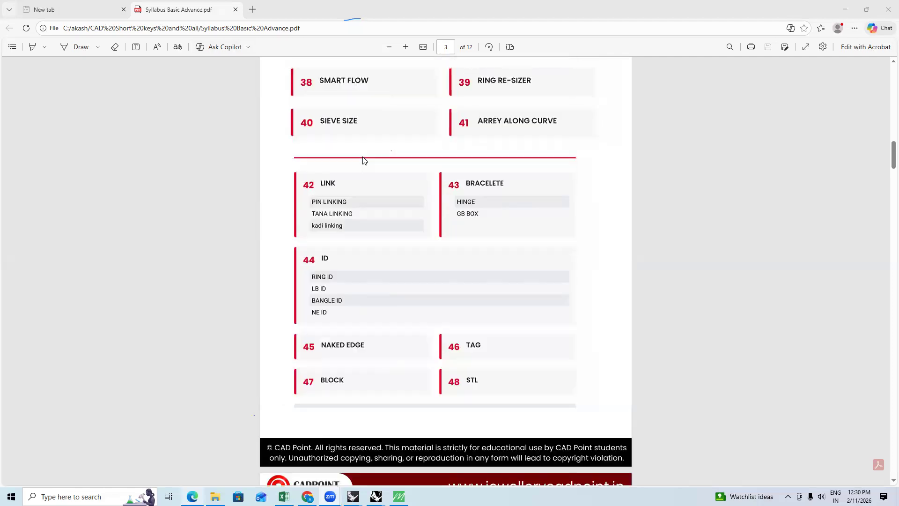
pyautogui.scroll(2, 412, 187)
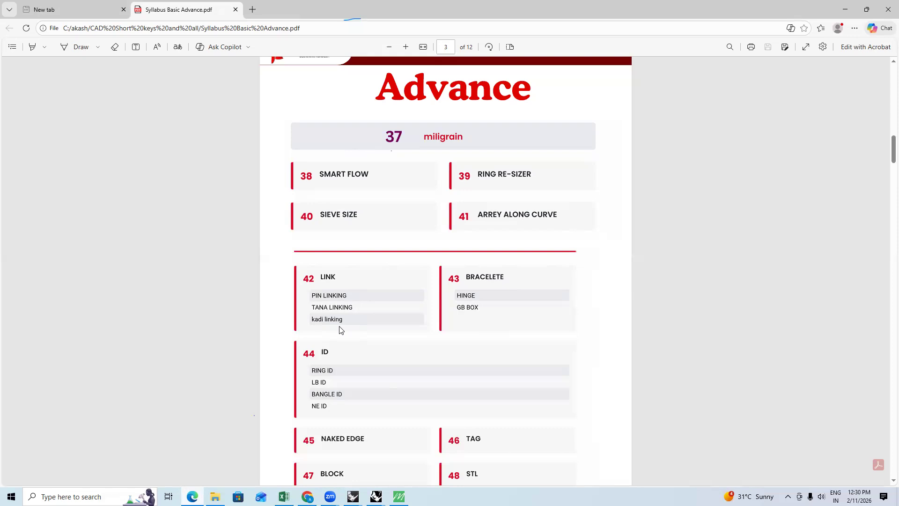
pyautogui.scroll(10, 365, 281)
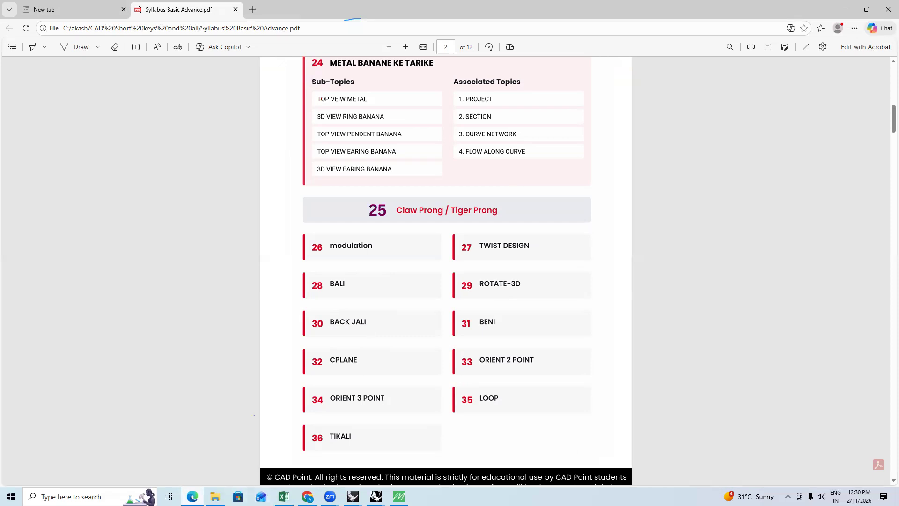
# Switch back to Matrix and delete the ring together with all the Ring Resizer geometry
pyautogui.click(399, 496)
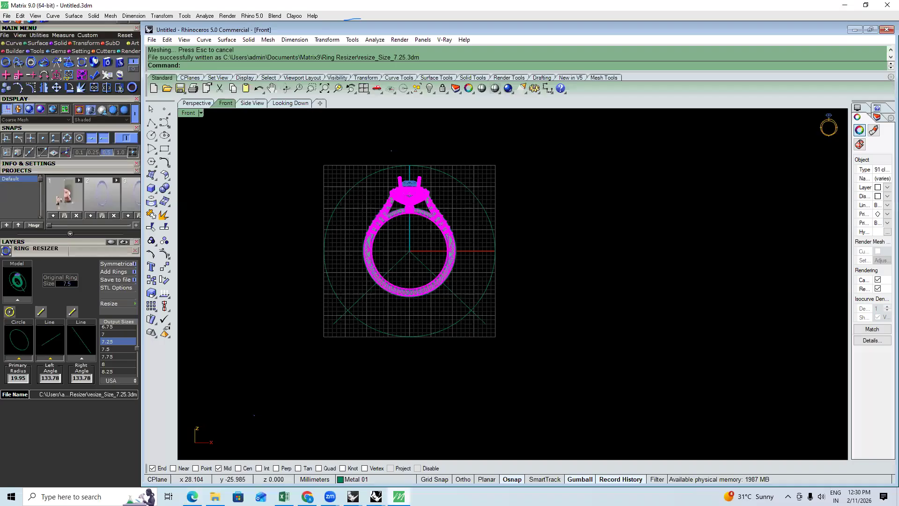
pyautogui.click(467, 289)
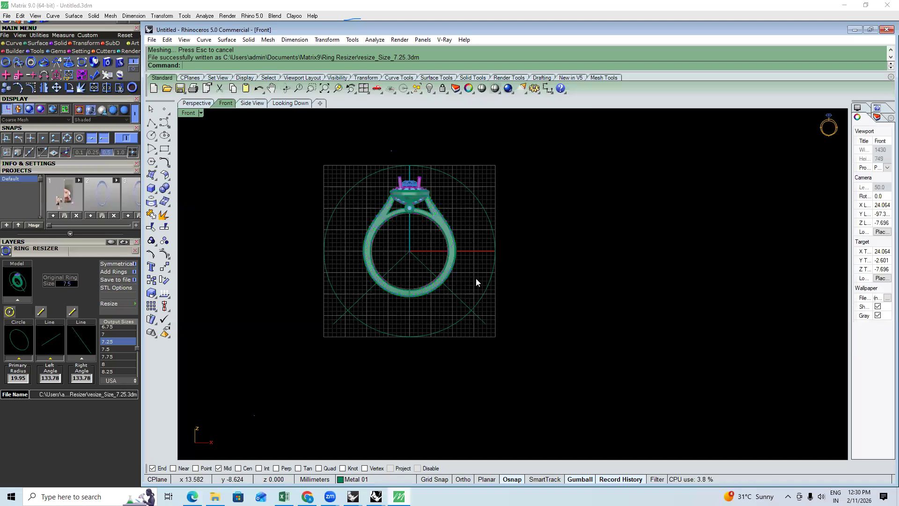
pyautogui.hotkey('ctrl', 'F1')
pyautogui.hotkey('ctrl', 'a')
pyautogui.press('Delete')
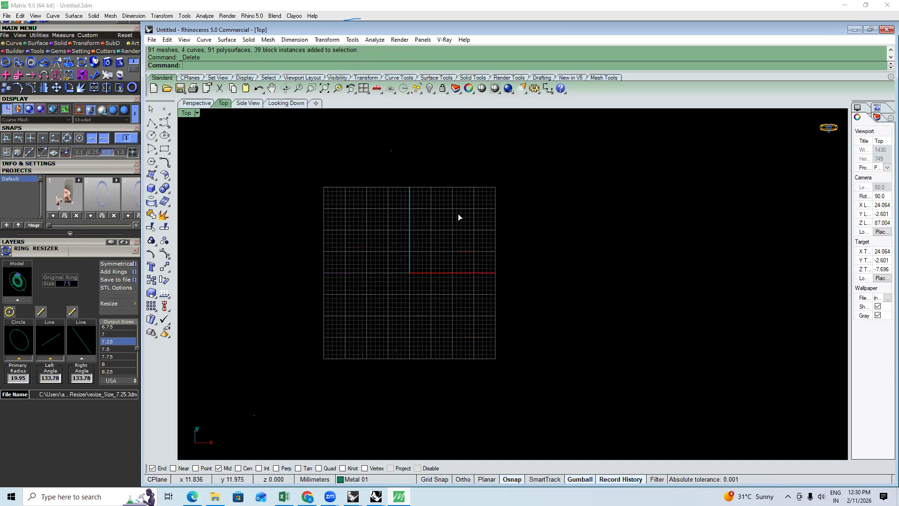
# Draw a circle of 16.5 mm diameter centred on the origin in the Front view
pyautogui.hotkey('ctrl', 'F2')
pyautogui.click(151, 135)
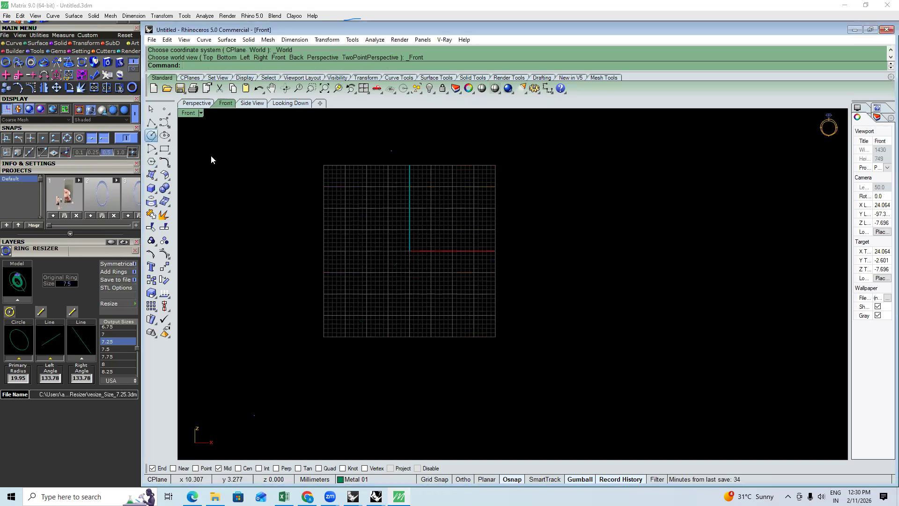
pyautogui.write('0')
pyautogui.press('Return')
pyautogui.write('16.5')
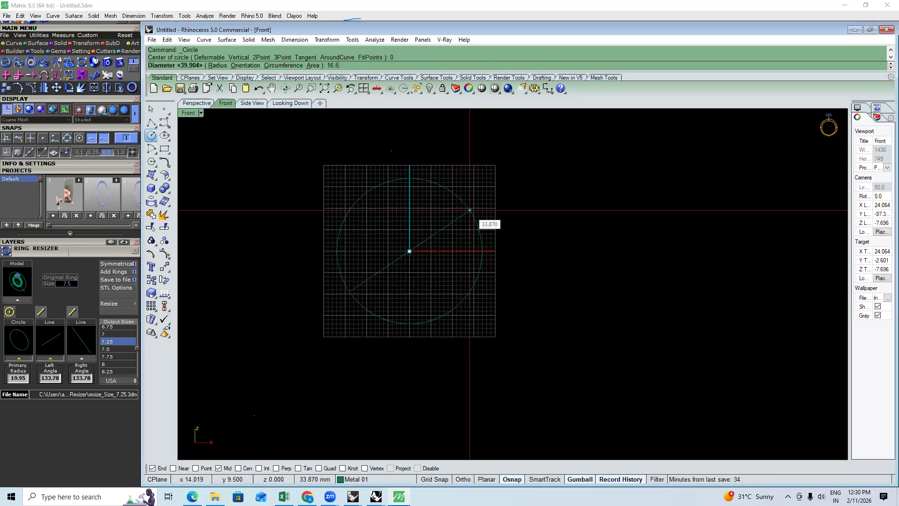
pyautogui.press('Return')
# Create a horizontal cut plane through the circle starting at the origin, with Ortho turned on
pyautogui.click(384, 247)
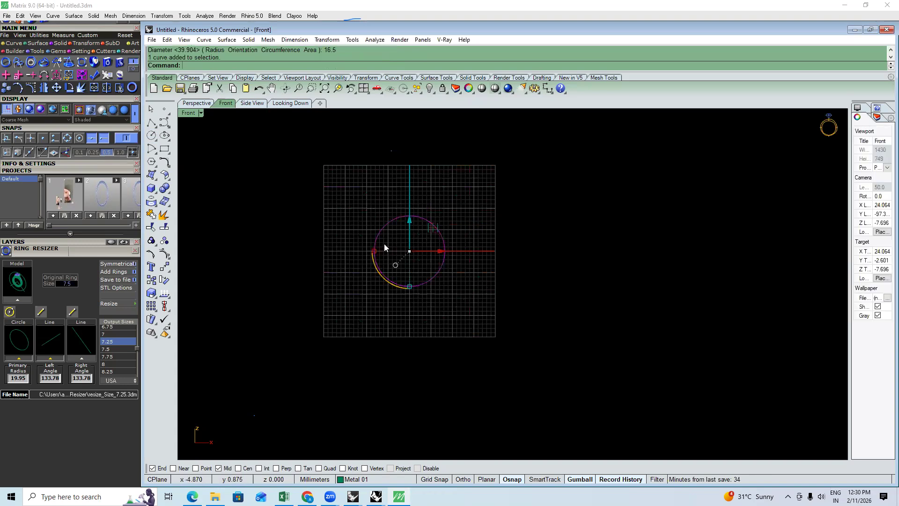
pyautogui.write('CP')
pyautogui.press('Return')
pyautogui.write('0')
pyautogui.press('Return')
pyautogui.write('0')
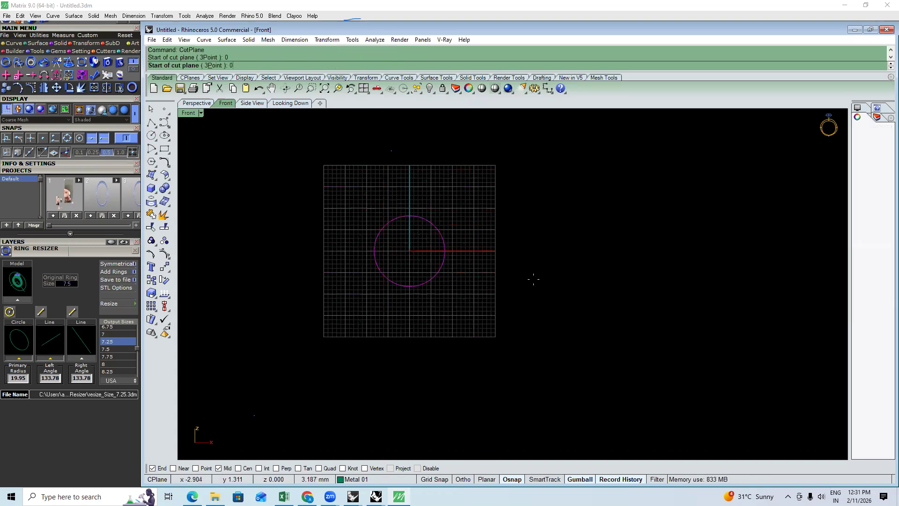
pyautogui.press('Return')
pyautogui.write('0')
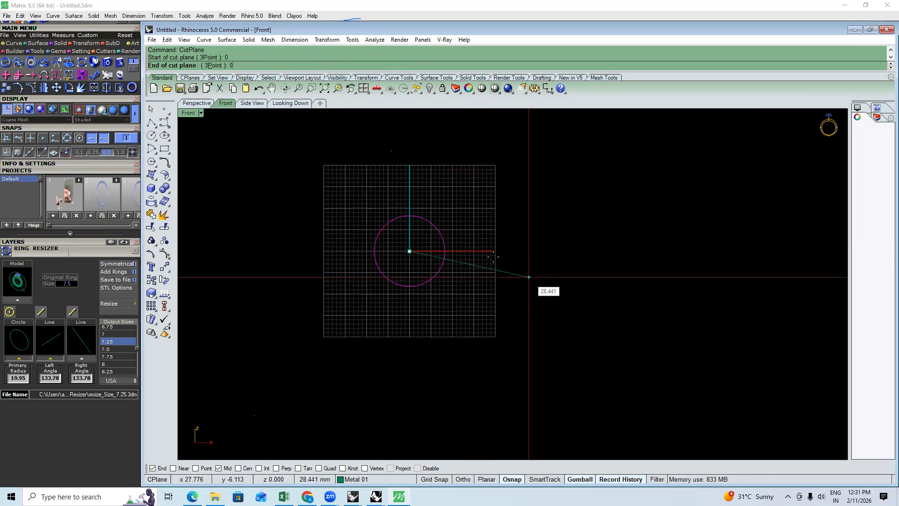
pyautogui.press('F8')
pyautogui.click(420, 258)
# Split the circle along the cut plane, leaving only its upper half, and delete the plane
pyautogui.write('s')
pyautogui.press('Return')
pyautogui.scroll(2, 421, 258)
pyautogui.press('Escape')
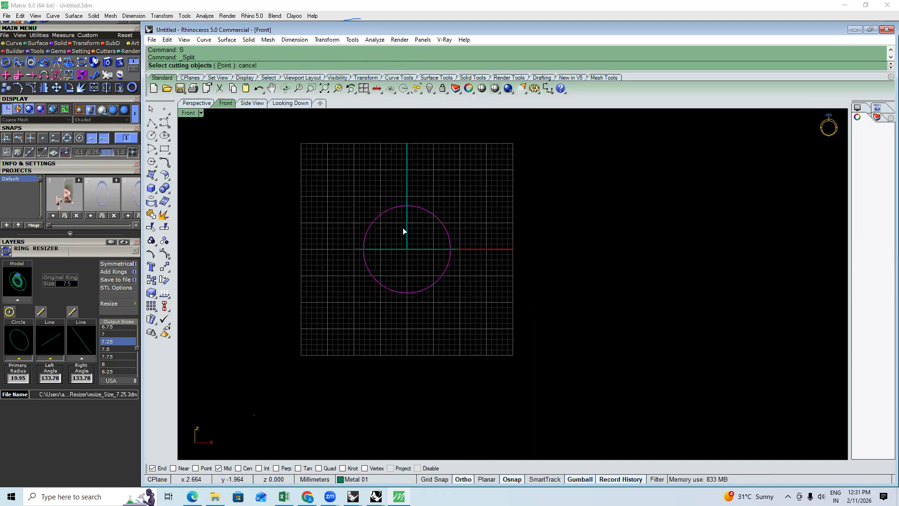
pyautogui.scroll(2, 421, 259)
pyautogui.click(418, 234)
pyautogui.press('Delete')
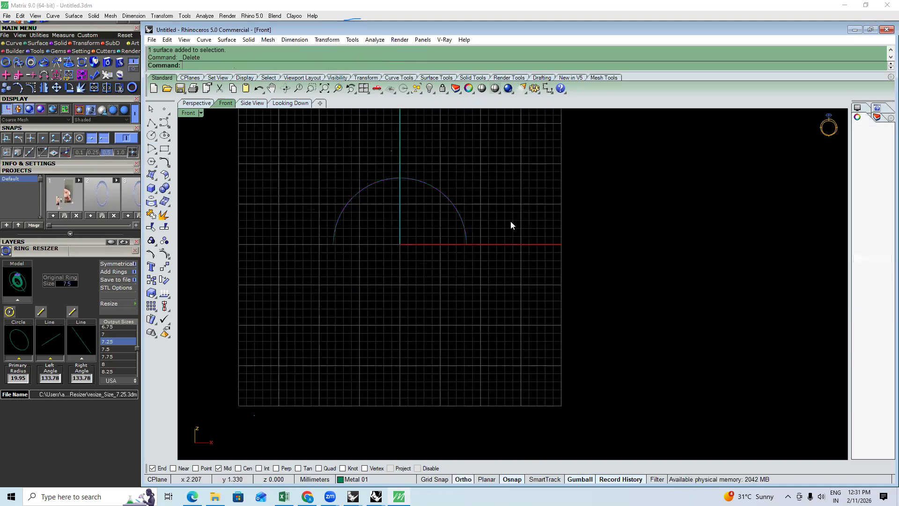
# Extrude the half circle about 2.5 mm to both sides in the Top view
pyautogui.hotkey('ctrl', 'a')
pyautogui.press('F1')
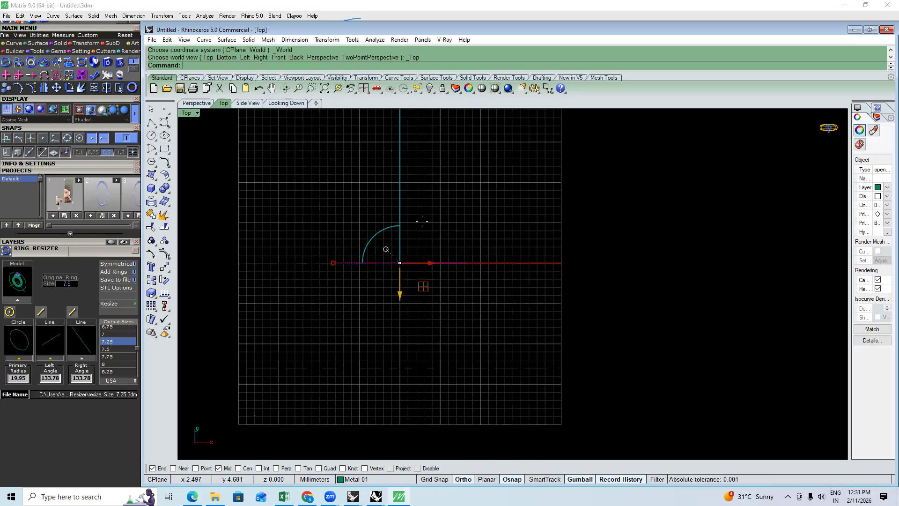
pyautogui.write('E')
pyautogui.press('Return')
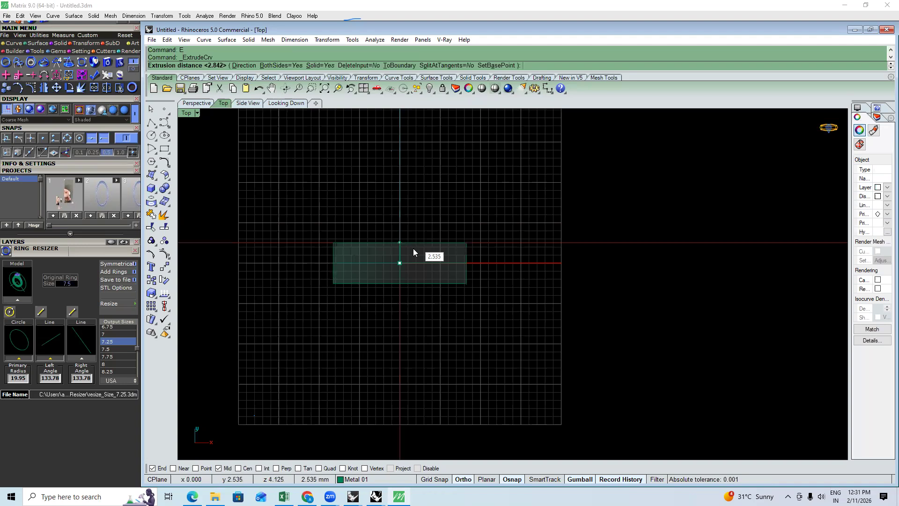
pyautogui.click(420, 251)
pyautogui.scroll(3, 427, 231)
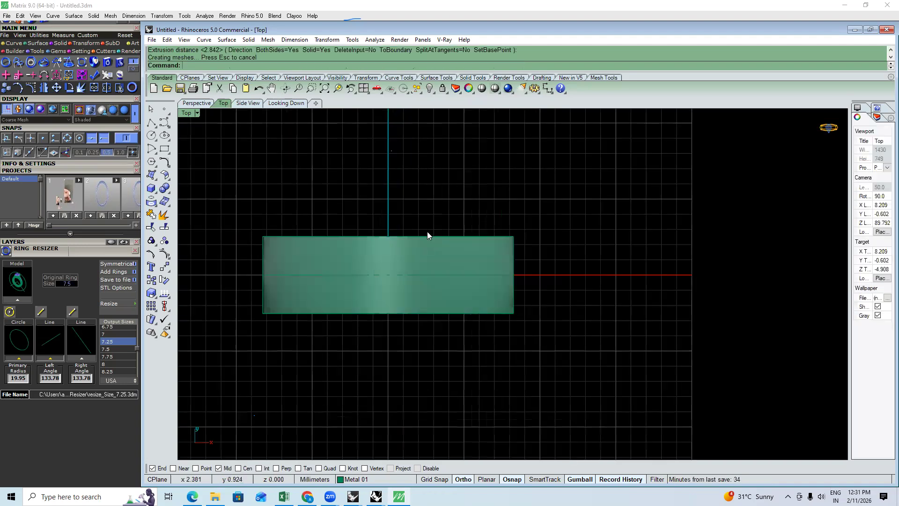
# Flatten the half-ring surface with Smash and move the flat copy below it in the Top view
pyautogui.write('sm')
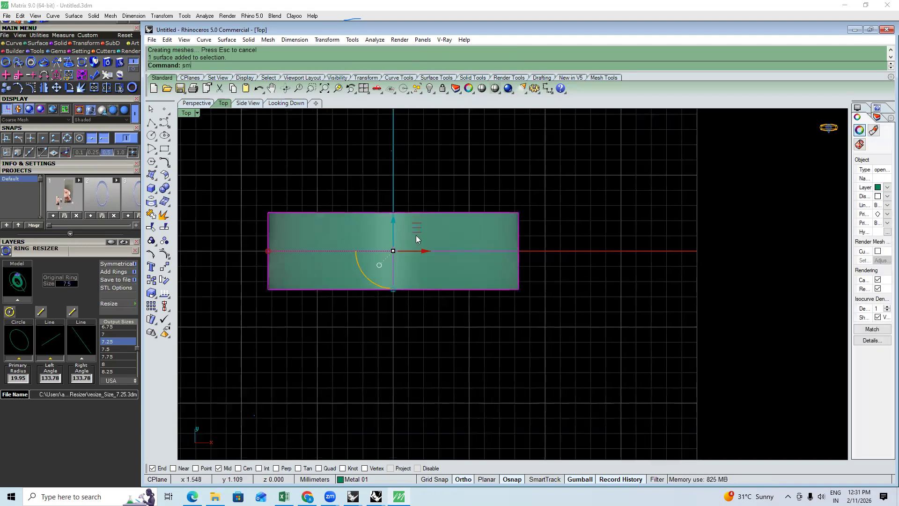
pyautogui.press('Return')
pyautogui.press('Return')
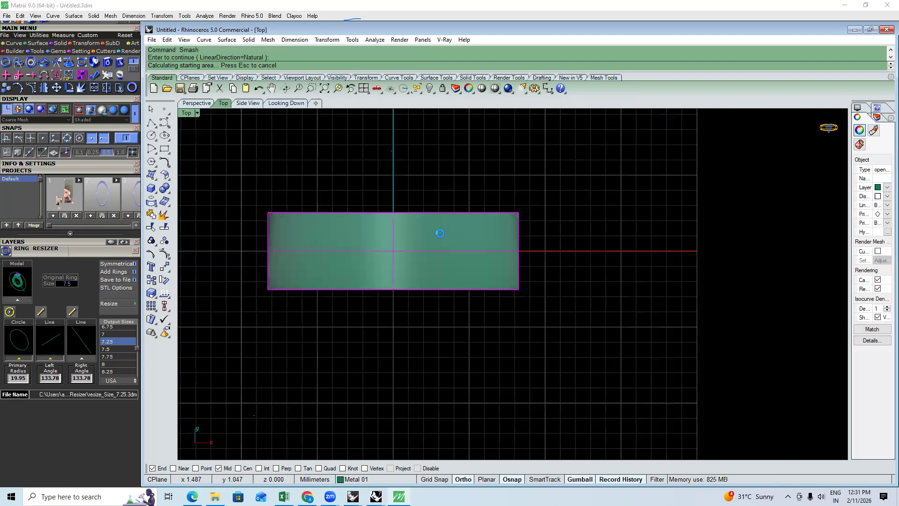
pyautogui.click(558, 199)
pyautogui.scroll(-3, 519, 223)
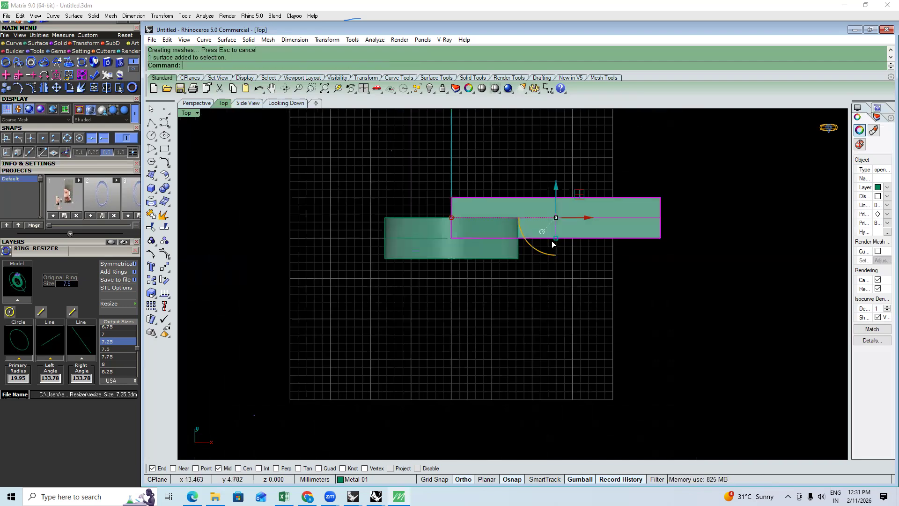
pyautogui.moveTo(539, 291); pyautogui.dragTo(581, 262)
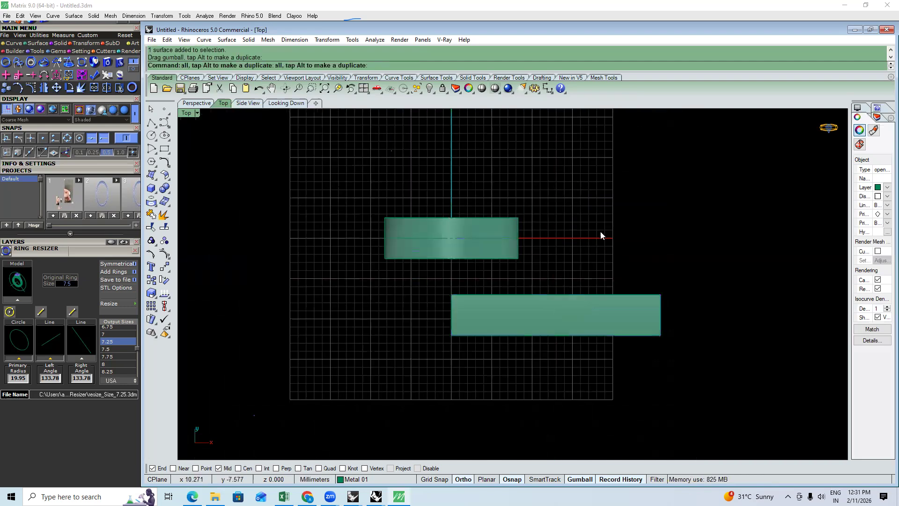
pyautogui.press('Escape')
pyautogui.moveTo(600, 230); pyautogui.dragTo(587, 212, button='right')
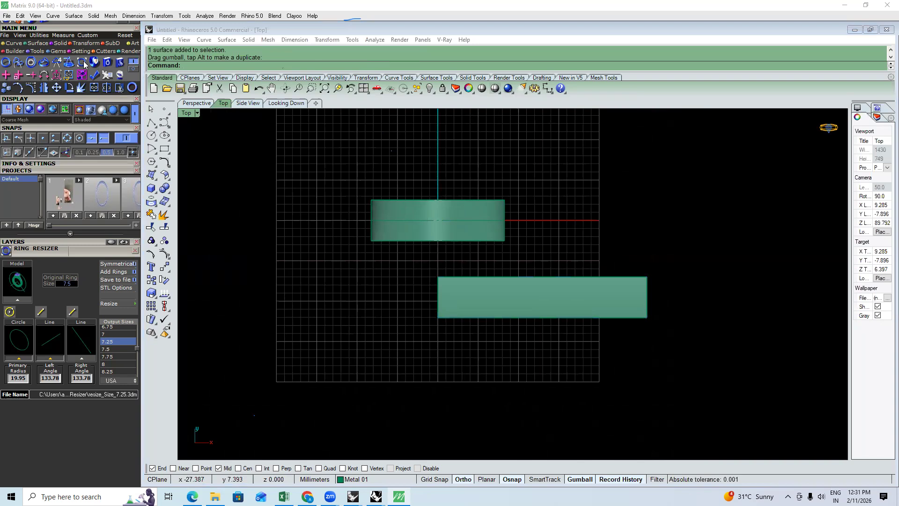
# Start Smart Flow with the flat surface as base and the half-ring surface as destination
pyautogui.click(11, 63)
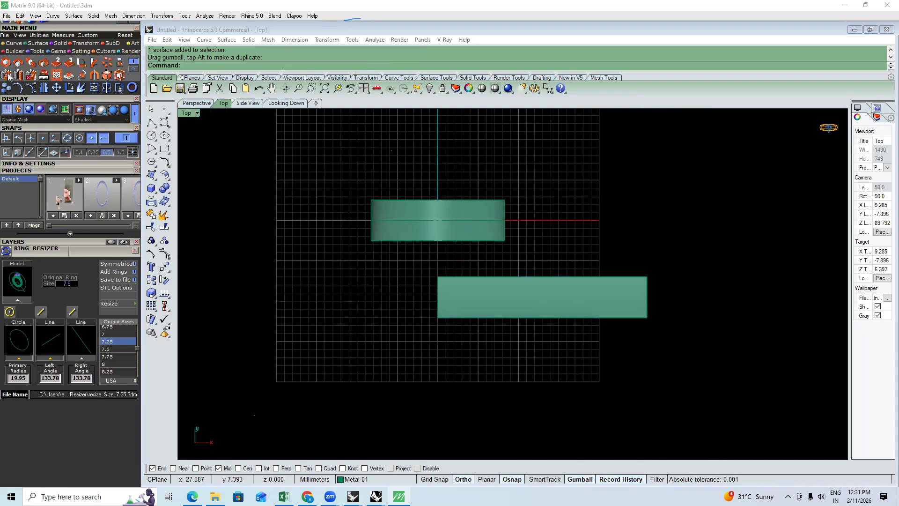
pyautogui.click(8, 76)
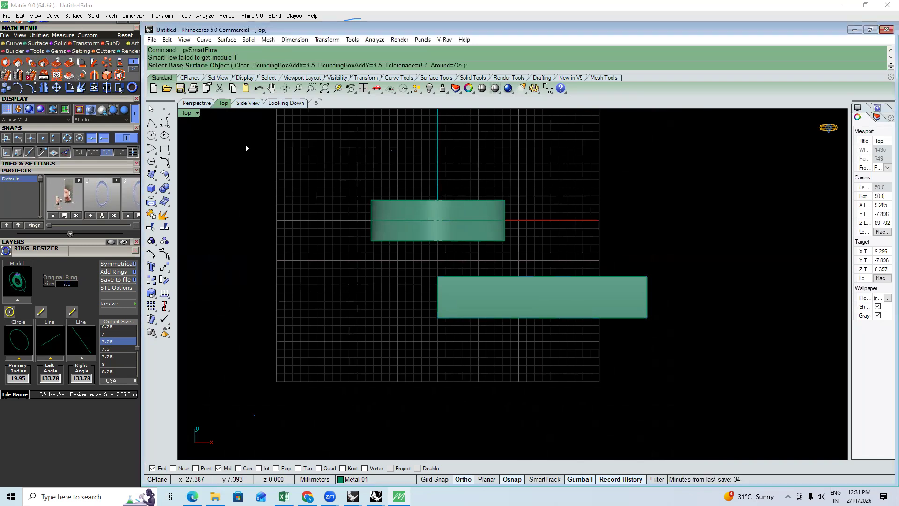
pyautogui.click(388, 240)
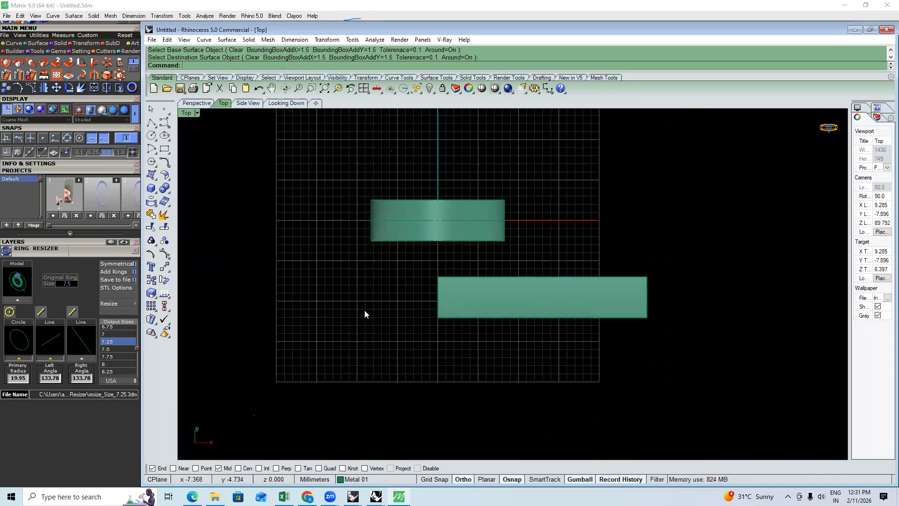
# Draw three boxes, each about 2 mm wide, spaced along the flat surface in the Top view for Smart Flow
pyautogui.click(150, 188)
pyautogui.click(466, 302)
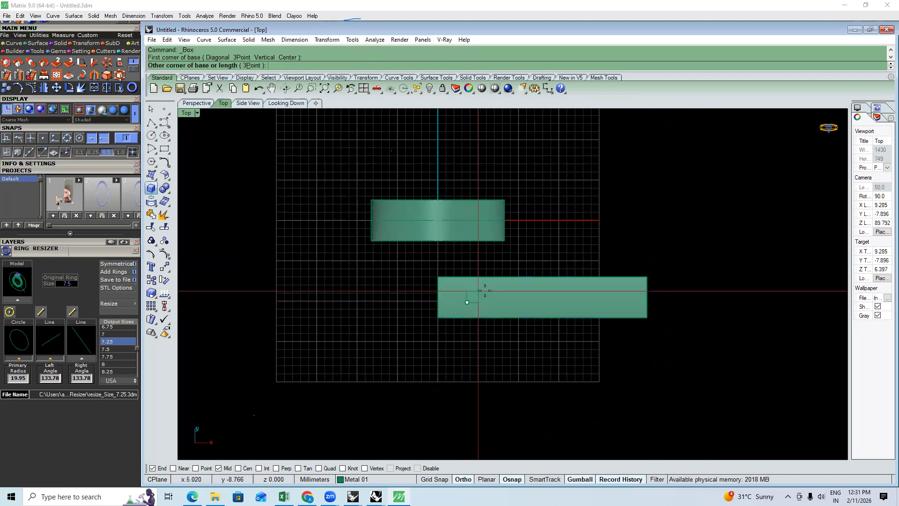
pyautogui.click(483, 286)
pyautogui.click(486, 307)
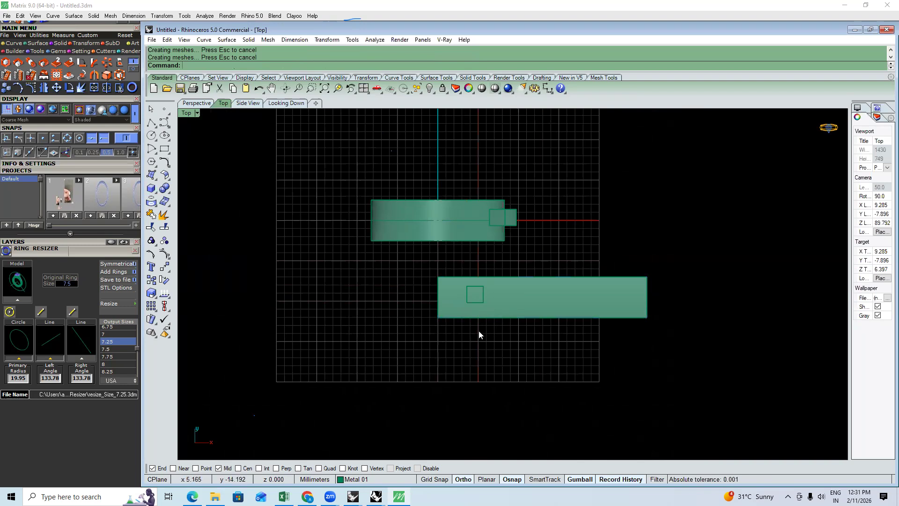
pyautogui.rightClick(511, 296)
pyautogui.click(511, 296)
pyautogui.click(525, 297)
pyautogui.click(539, 297)
pyautogui.rightClick(576, 305)
pyautogui.click(576, 304)
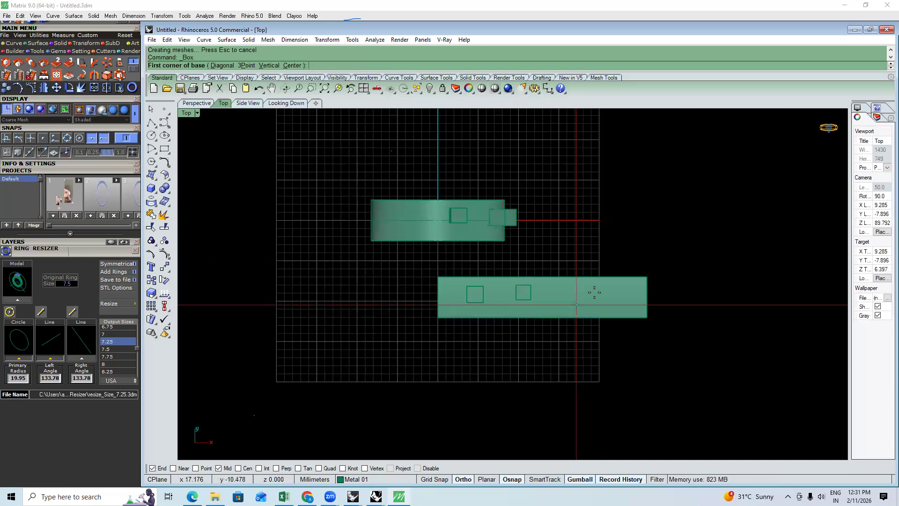
pyautogui.click(596, 285)
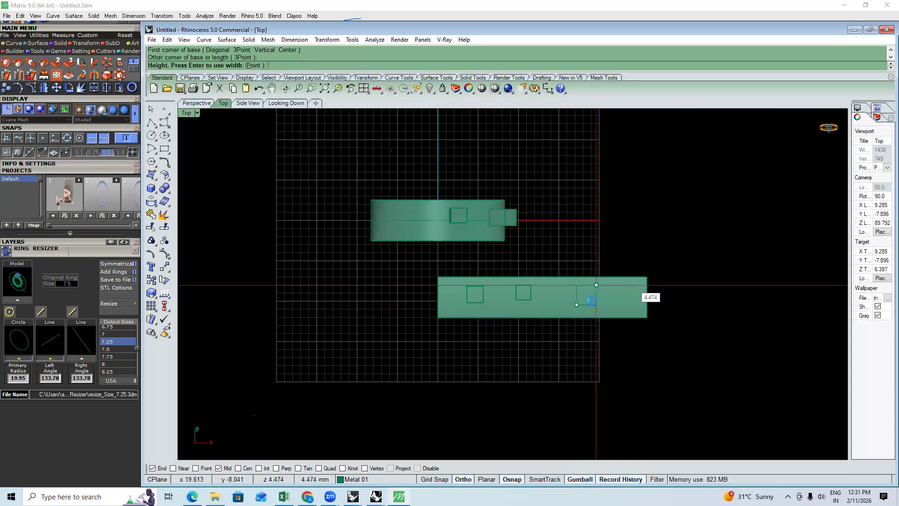
pyautogui.click(577, 308)
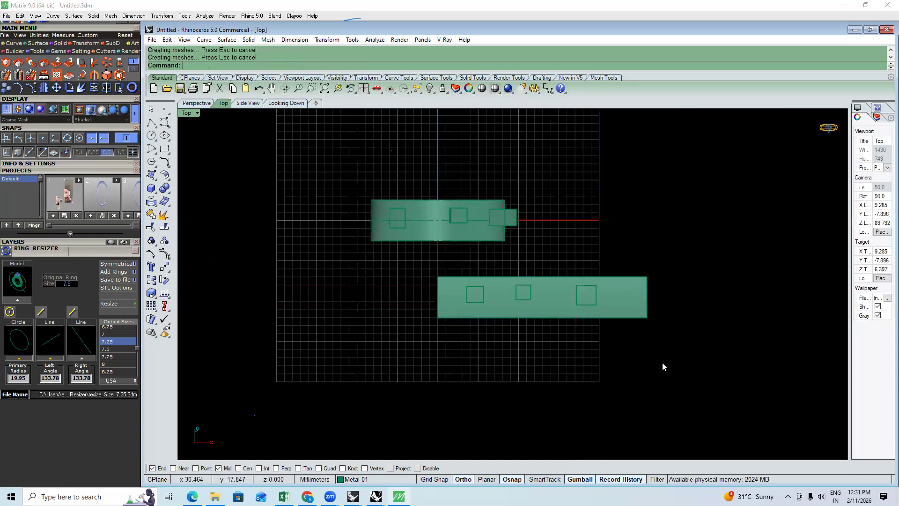
# Rotate the flat surface together with its three boxes by 180 degrees in the Top view
pyautogui.scroll(2, 469, 287)
pyautogui.click(470, 287)
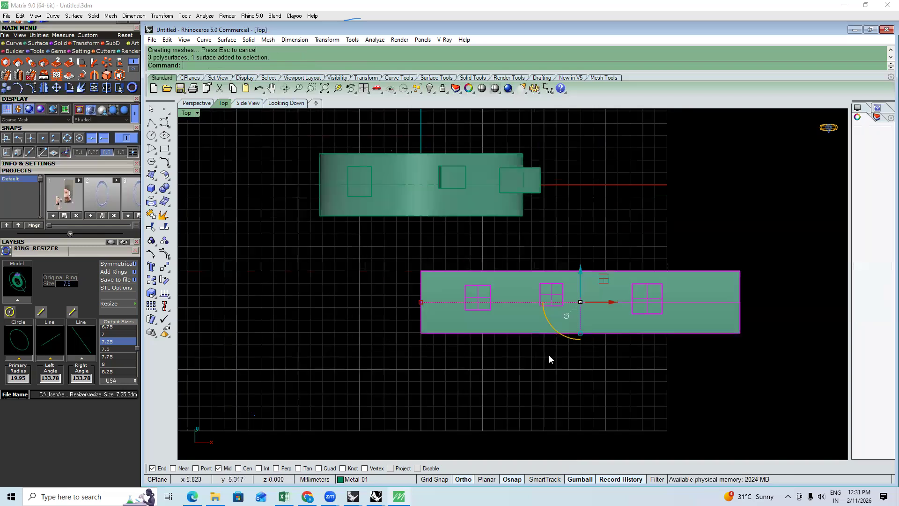
pyautogui.moveTo(570, 340); pyautogui.dragTo(675, 209)
pyautogui.press('Escape')
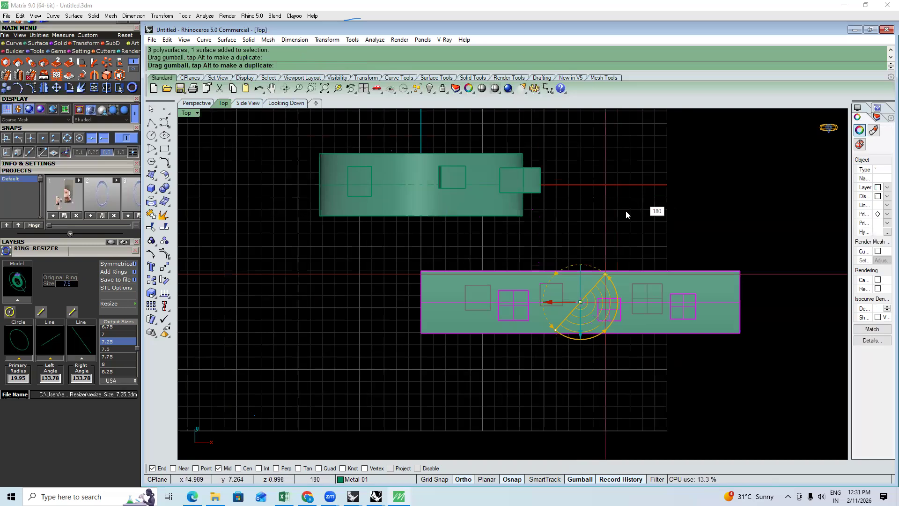
pyautogui.press('Escape')
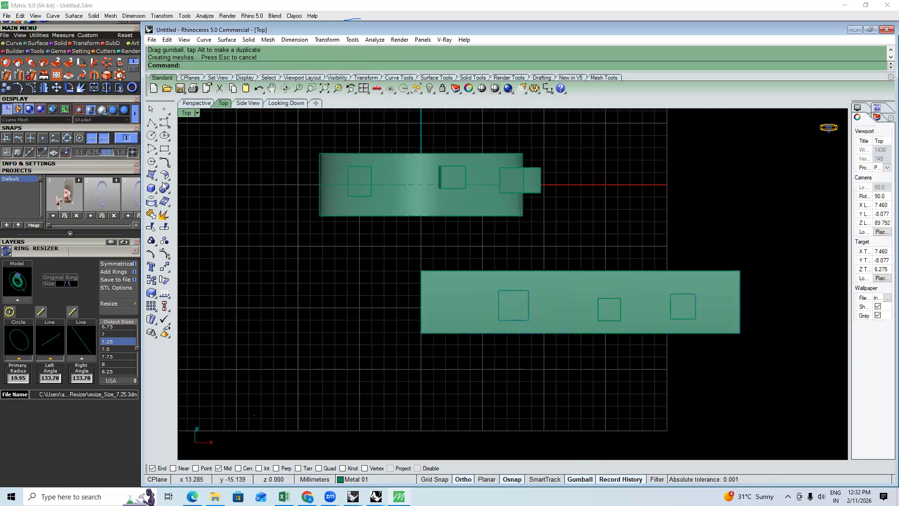
# Draw a fourth box about 1 mm high on the rotated flat surface, near its end at the Y axis
pyautogui.click(151, 188)
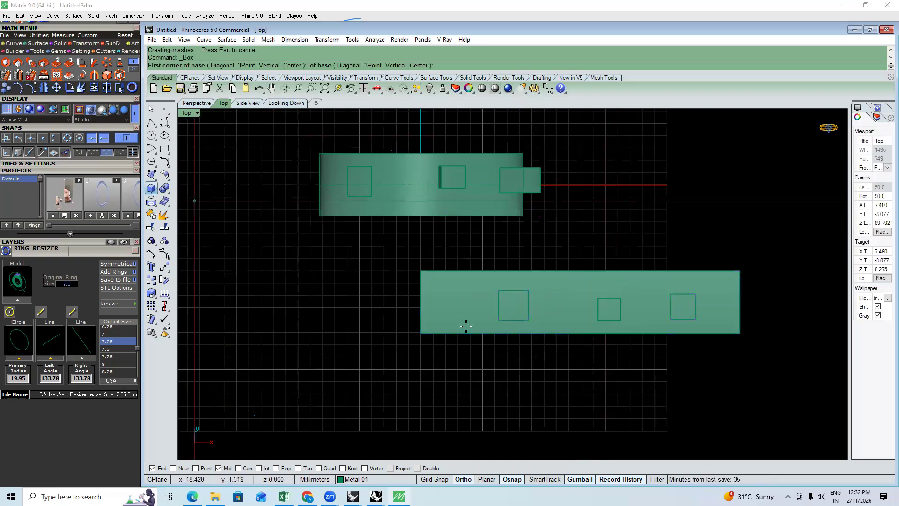
pyautogui.click(471, 306)
pyautogui.click(474, 318)
pyautogui.click(467, 310)
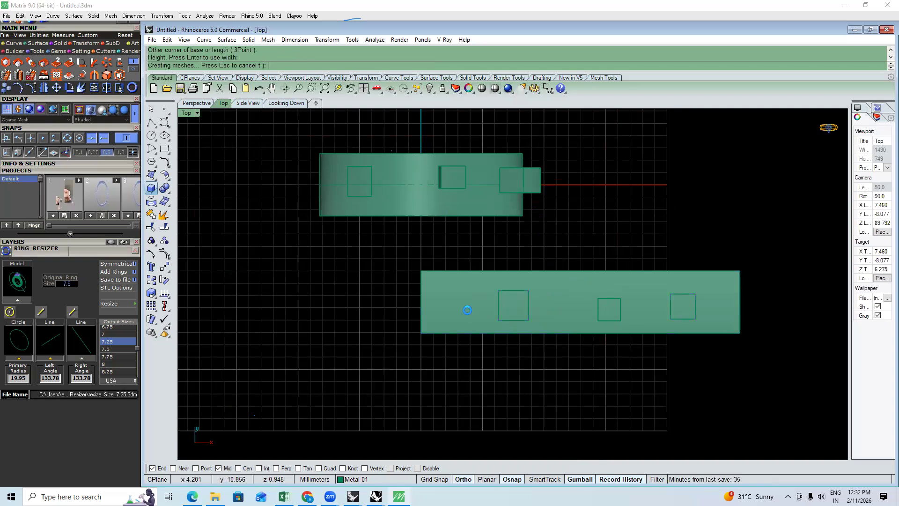
pyautogui.moveTo(477, 380); pyautogui.dragTo(470, 381, button='right')
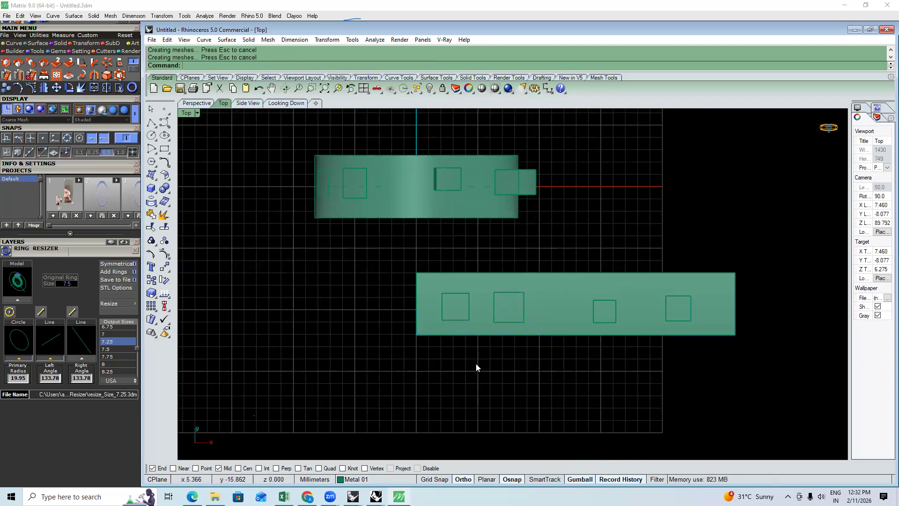
# Inspect the flowed boxes in the Perspective view and delete all objects from the scene
pyautogui.press('F4')
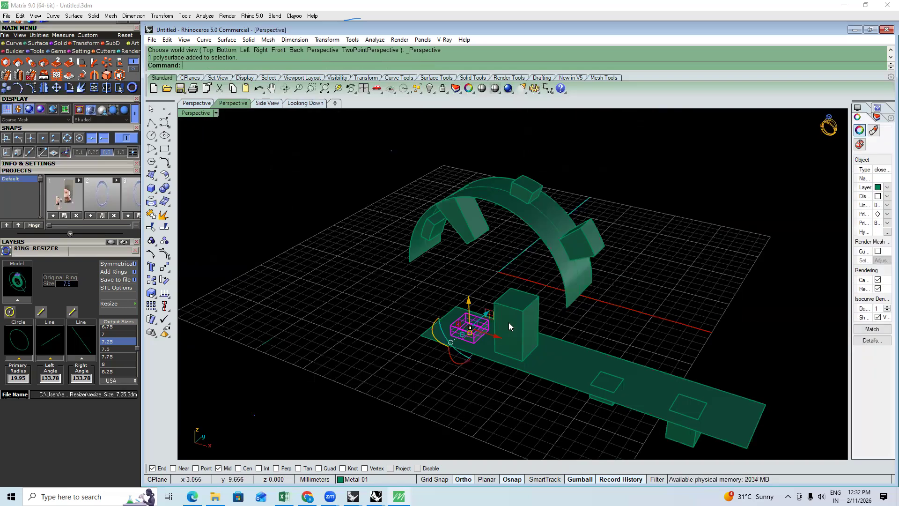
pyautogui.moveTo(513, 348); pyautogui.dragTo(432, 386, button='right')
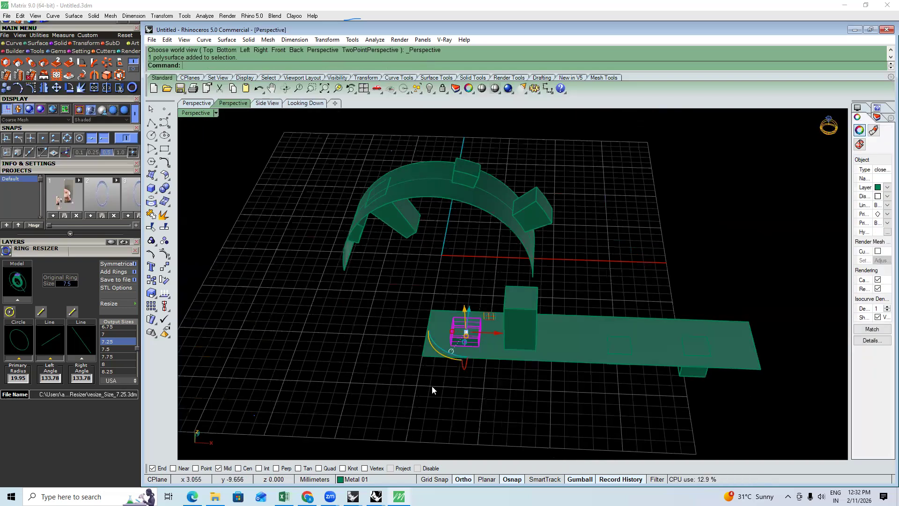
pyautogui.moveTo(540, 255); pyautogui.dragTo(526, 259, button='right')
pyautogui.press('Delete')
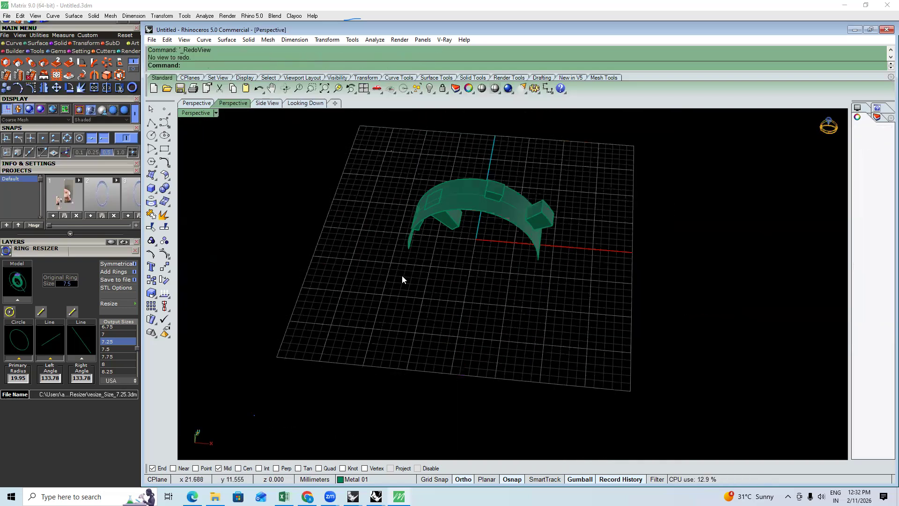
pyautogui.scroll(-3, 407, 293)
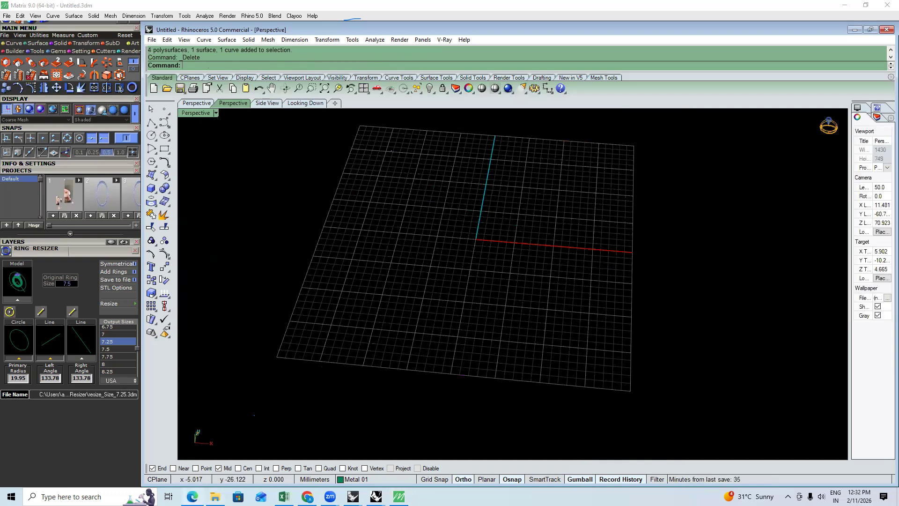
# Switch to WhatsApp Web in the Chrome browser and close the enlarged jewellery sheet photo
pyautogui.hotkey('alt', 'Tab')
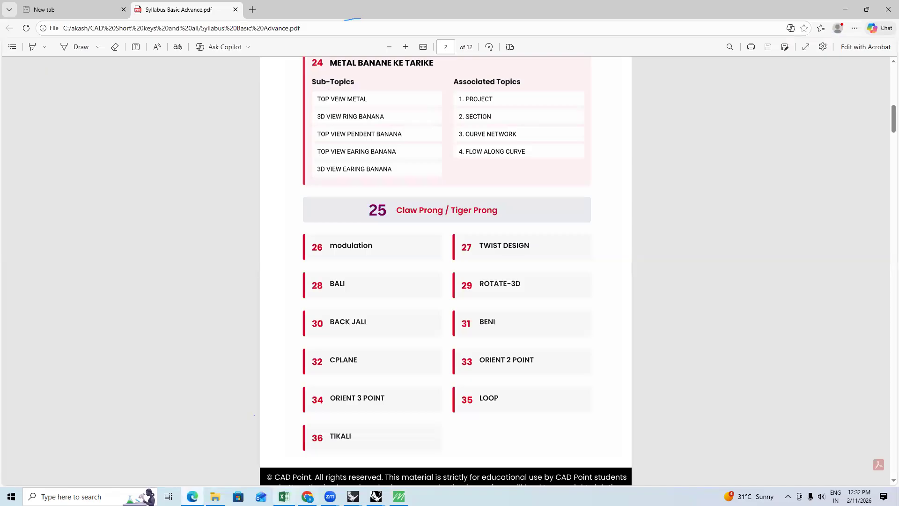
pyautogui.hotkey('alt', 'Tab')
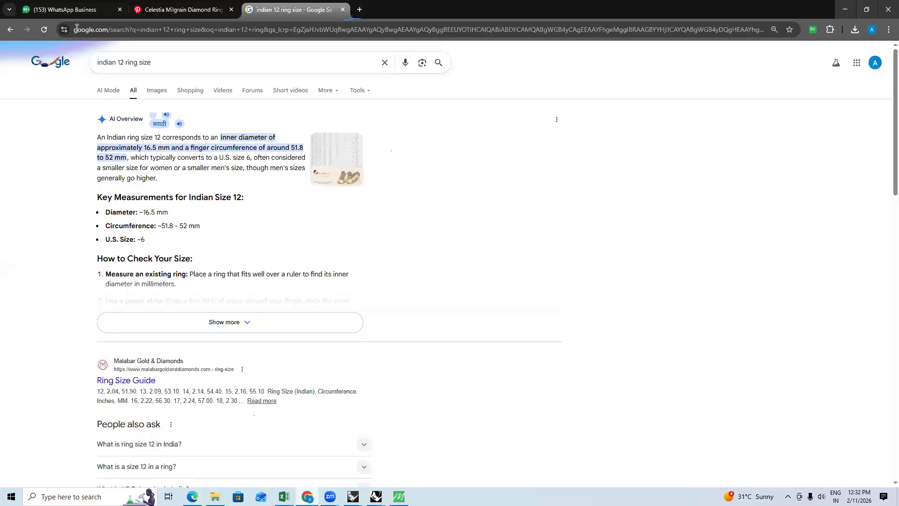
pyautogui.click(73, 14)
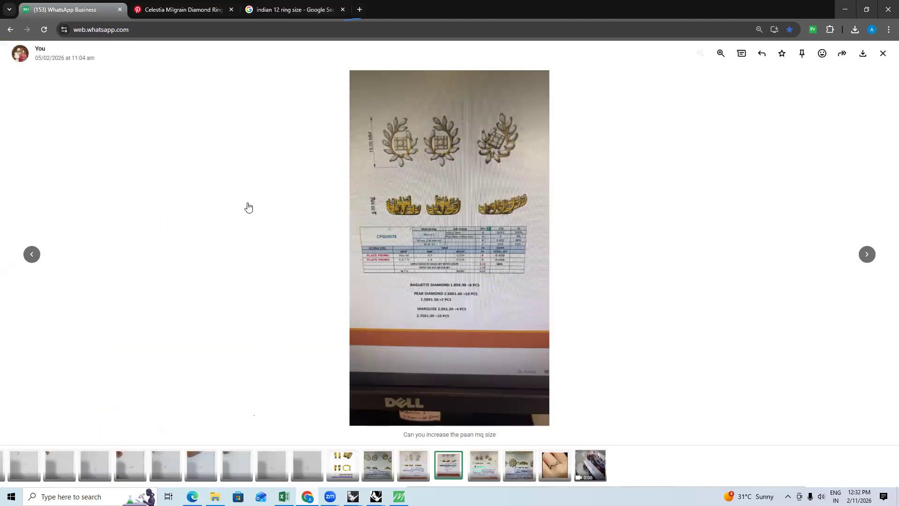
pyautogui.press('Escape')
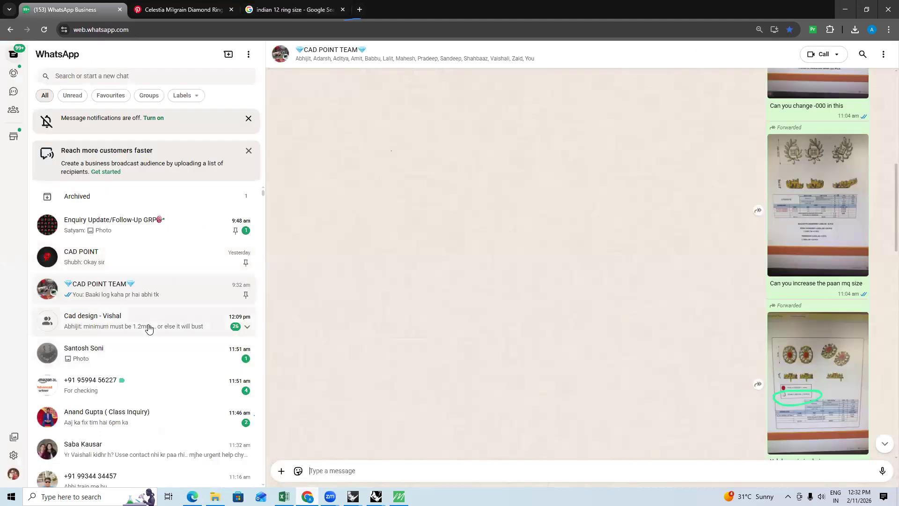
# Open the CAD design group chat, view the diamond pendant video and read through the unread messages to the newest one
pyautogui.click(150, 326)
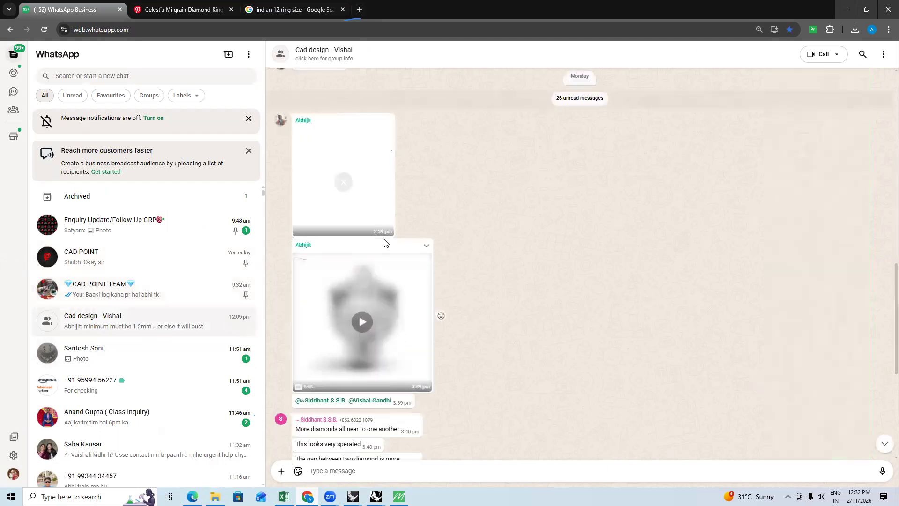
pyautogui.scroll(-2, 400, 256)
pyautogui.click(400, 256)
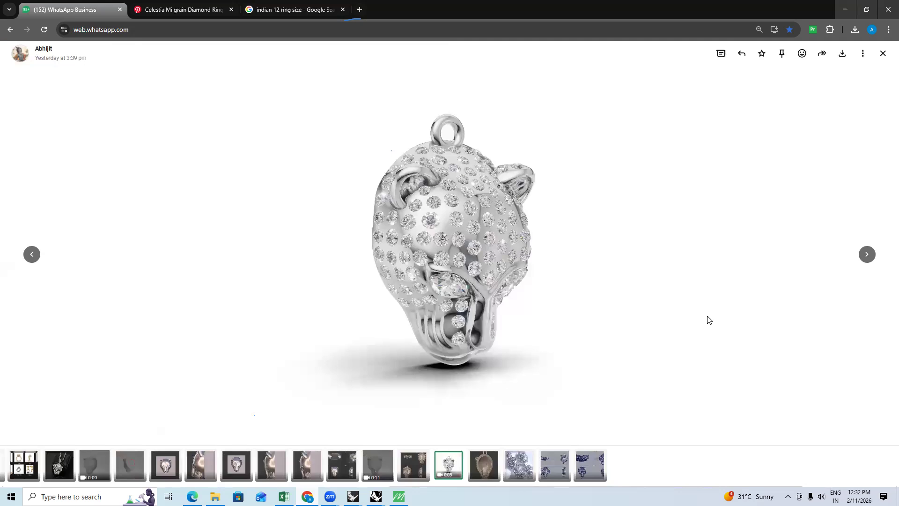
pyautogui.press('Escape')
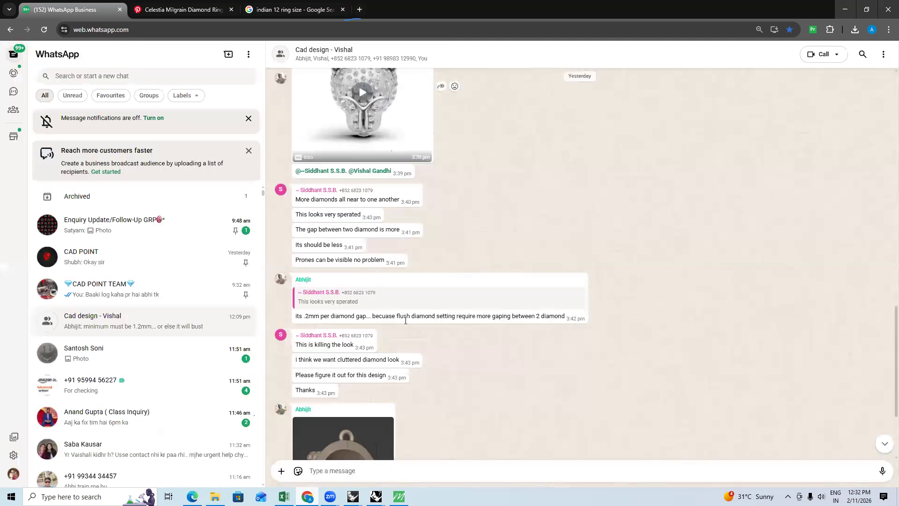
pyautogui.scroll(-5, 406, 349)
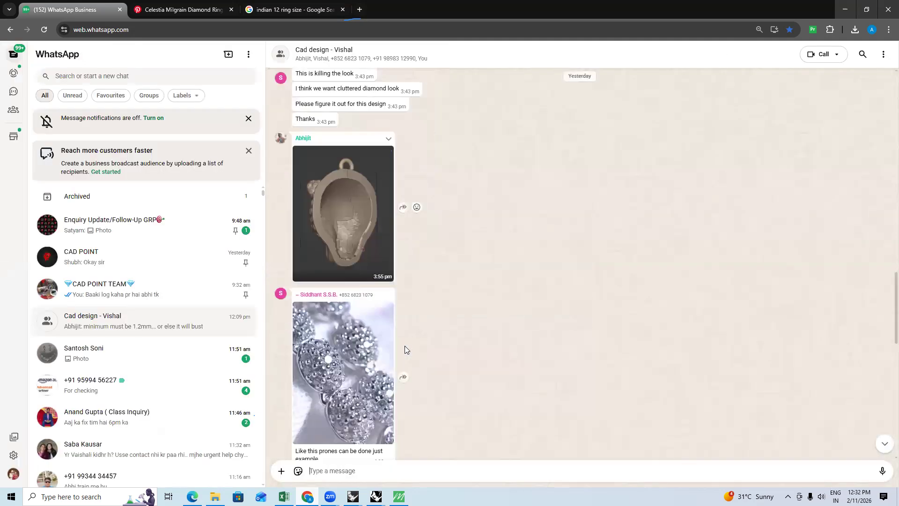
pyautogui.scroll(-4, 406, 350)
pyautogui.scroll(-5, 405, 350)
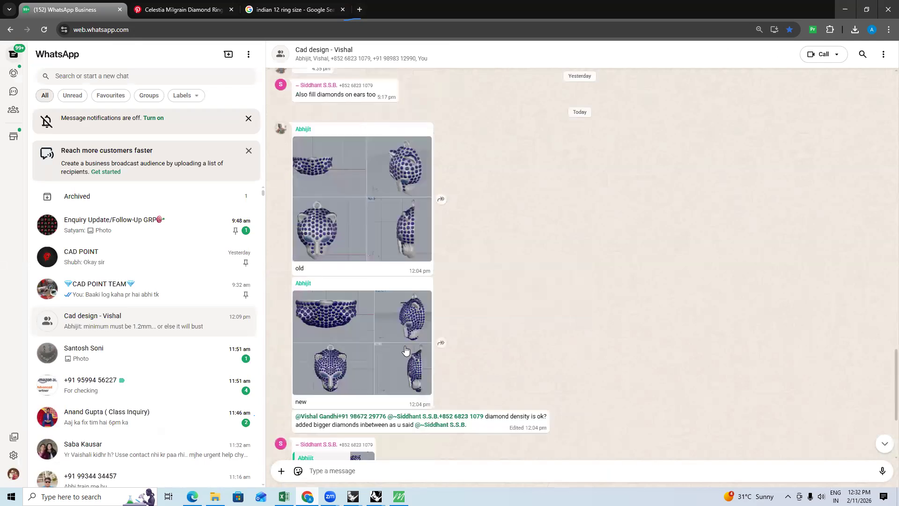
pyautogui.scroll(-4, 406, 350)
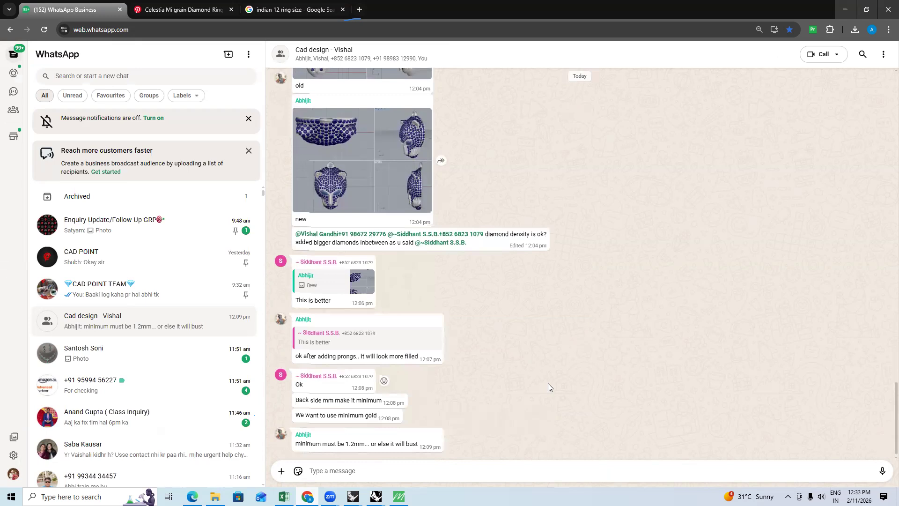
pyautogui.click(443, 462)
# Open the chat containing the unread photo and examine the enlarged picture of the purple Ganesha model
pyautogui.click(164, 358)
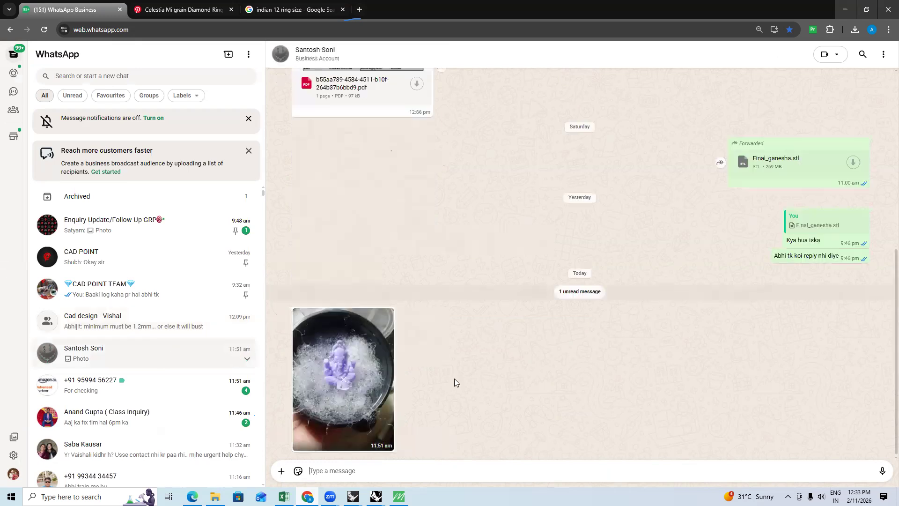
pyautogui.click(369, 386)
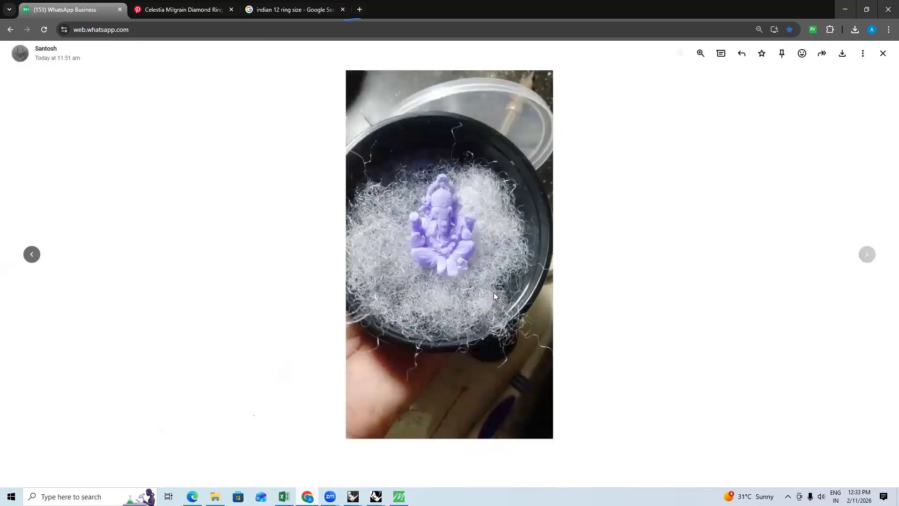
pyautogui.press('Escape')
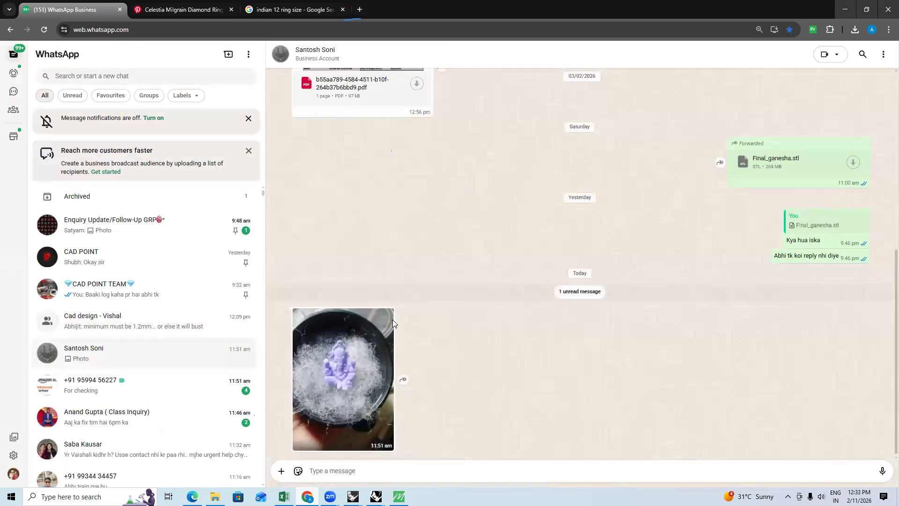
pyautogui.click(372, 357)
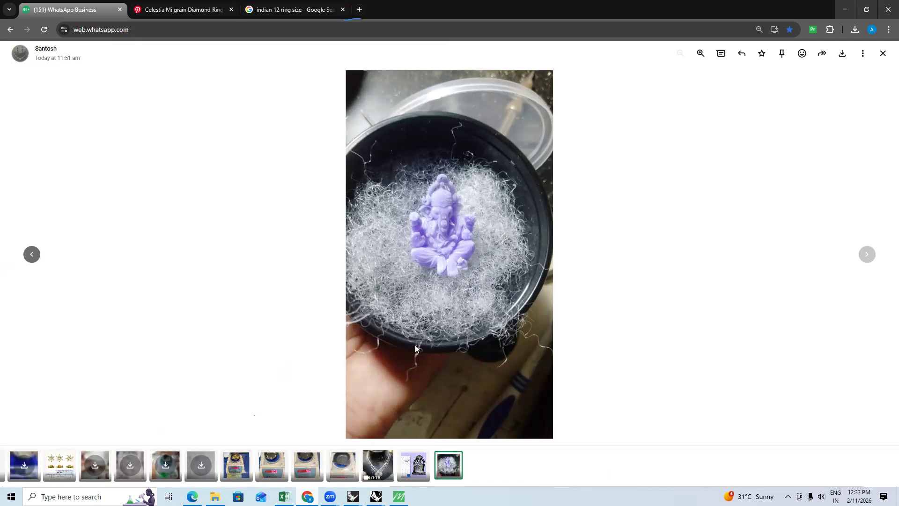
pyautogui.press('Escape')
# Send the reply "cam dikhana ek baar" in the Ganesha photo chat and look further down the chat list
pyautogui.write('cam dikh')
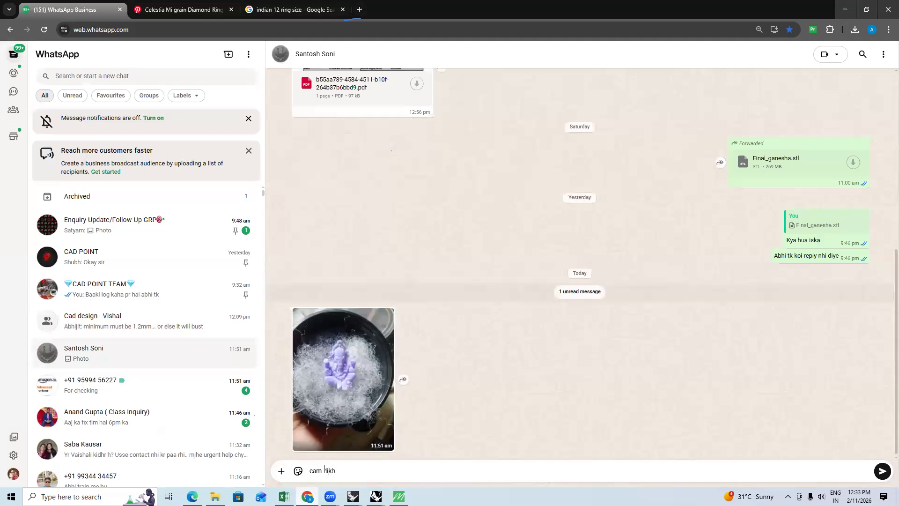
pyautogui.write('ana ek baar')
pyautogui.press('Return')
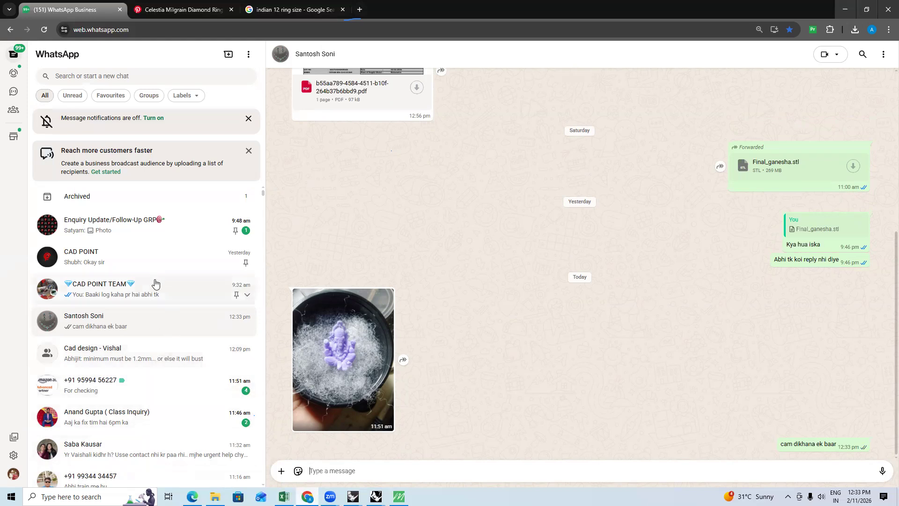
pyautogui.scroll(-3, 160, 352)
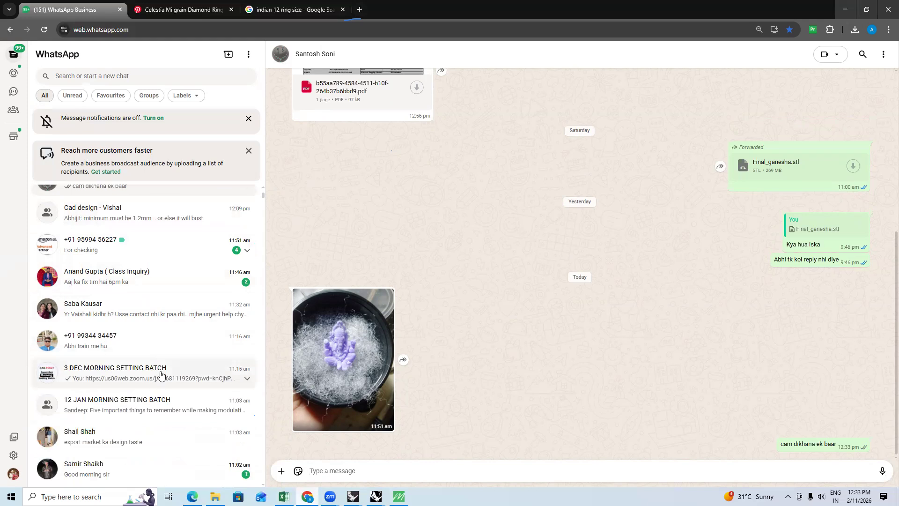
# Start attaching a document in the 3 DEC MORNING SETTING BATCH group chat and look through the Desktop files
pyautogui.click(160, 374)
pyautogui.click(281, 471)
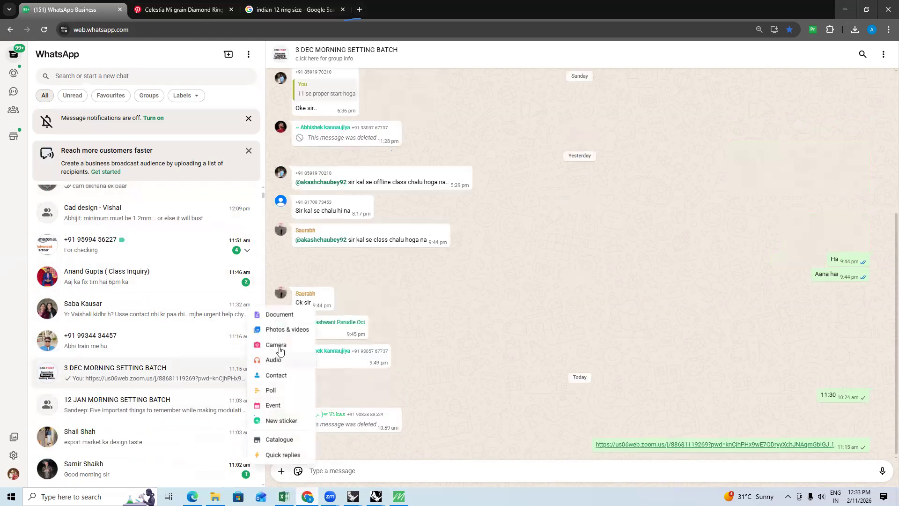
pyautogui.click(280, 319)
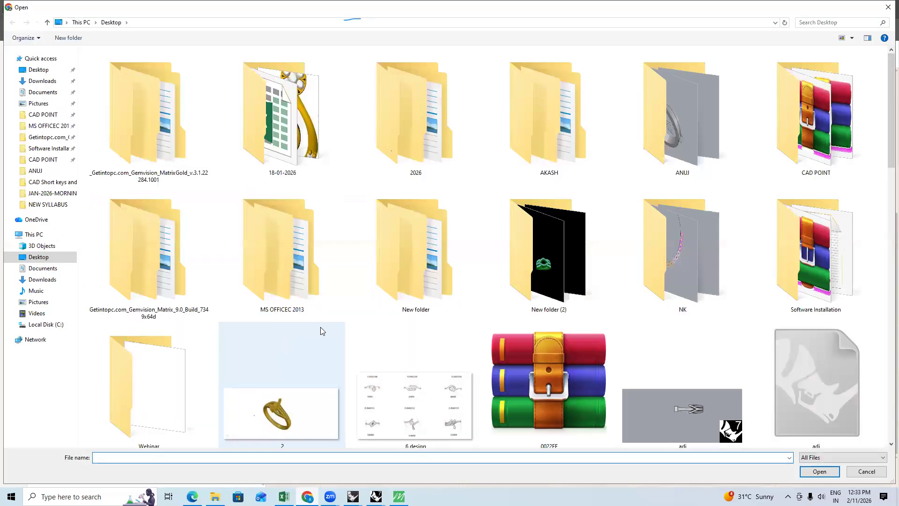
pyautogui.scroll(-6, 307, 337)
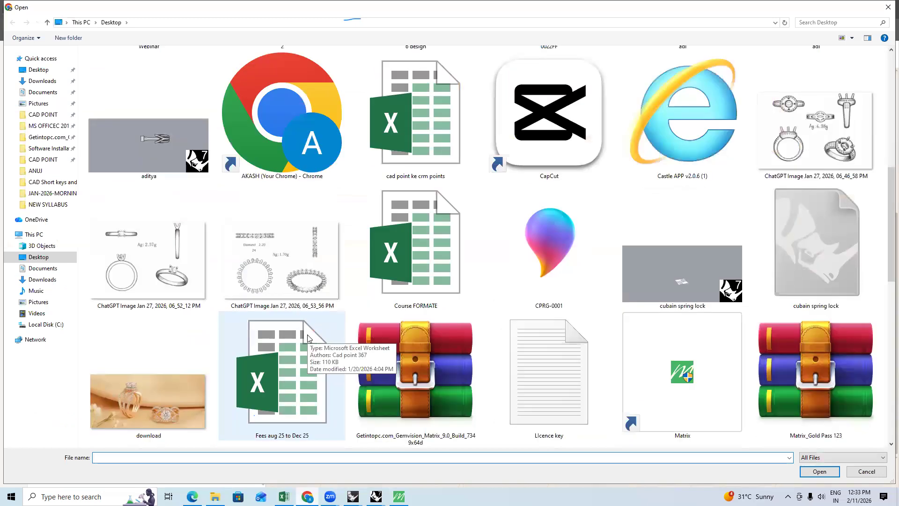
pyautogui.scroll(-8, 308, 326)
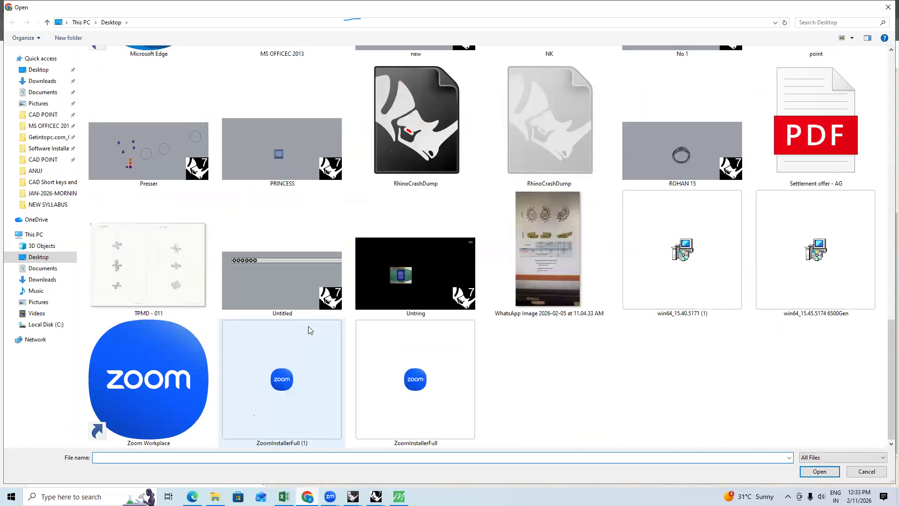
# Look through the Downloads folder for a design file to attach, and close the file selection without attaching anything
pyautogui.click(45, 82)
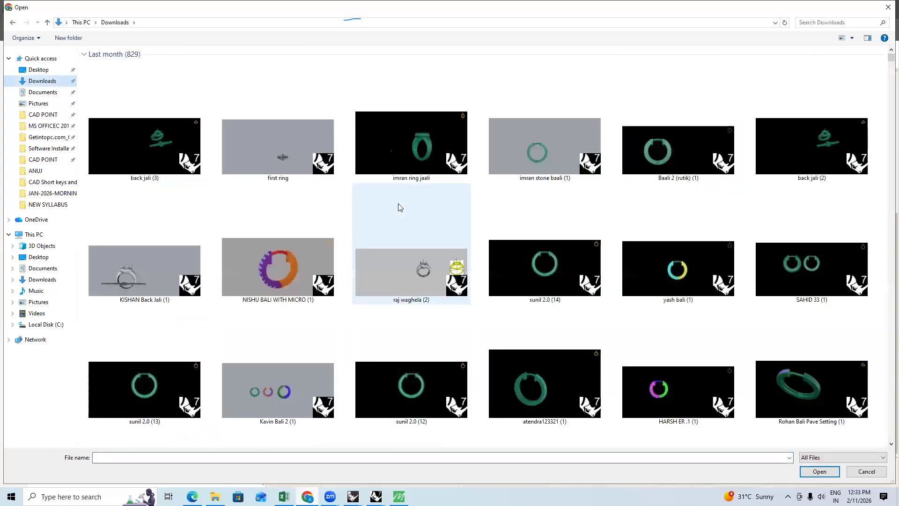
pyautogui.scroll(-10, 401, 207)
pyautogui.click(286, 153)
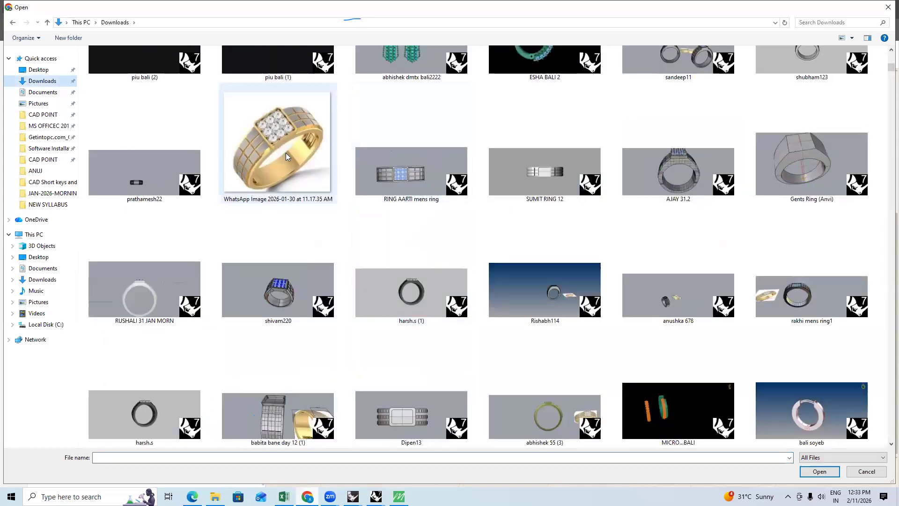
pyautogui.scroll(-15, 350, 189)
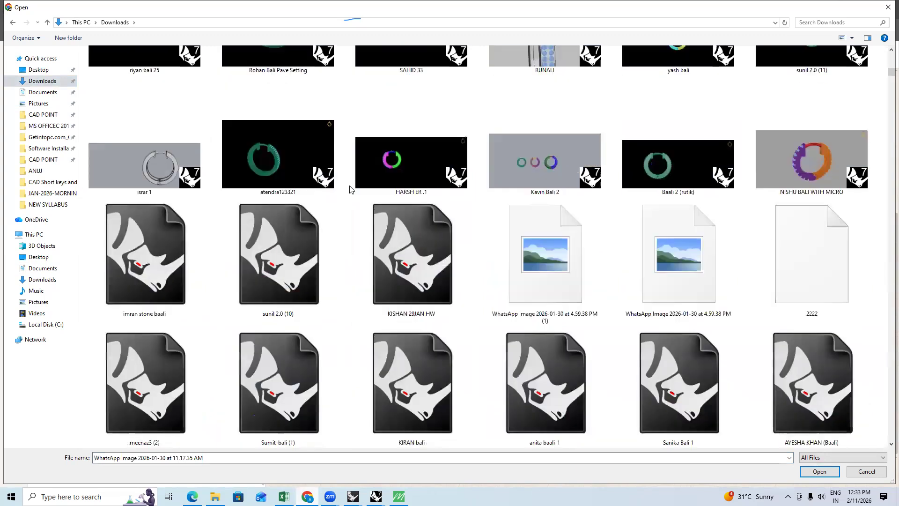
pyautogui.scroll(-10, 350, 190)
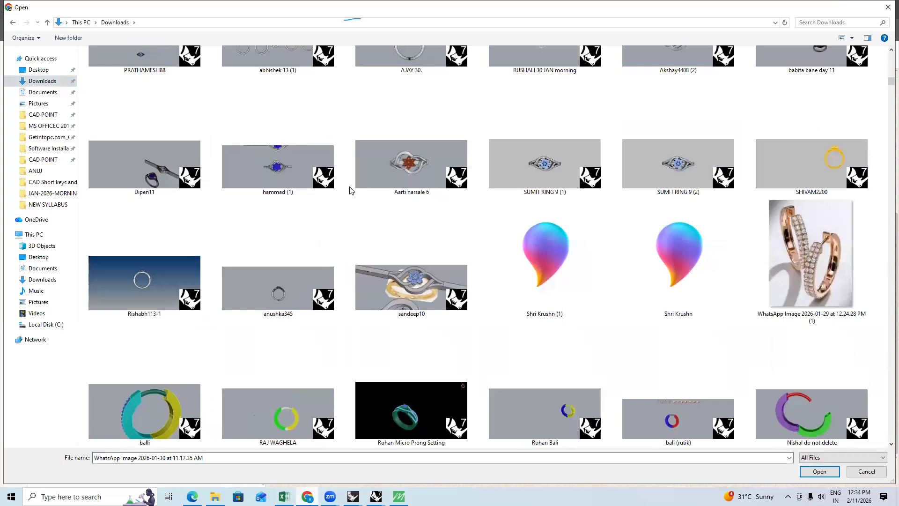
pyautogui.scroll(-10, 351, 190)
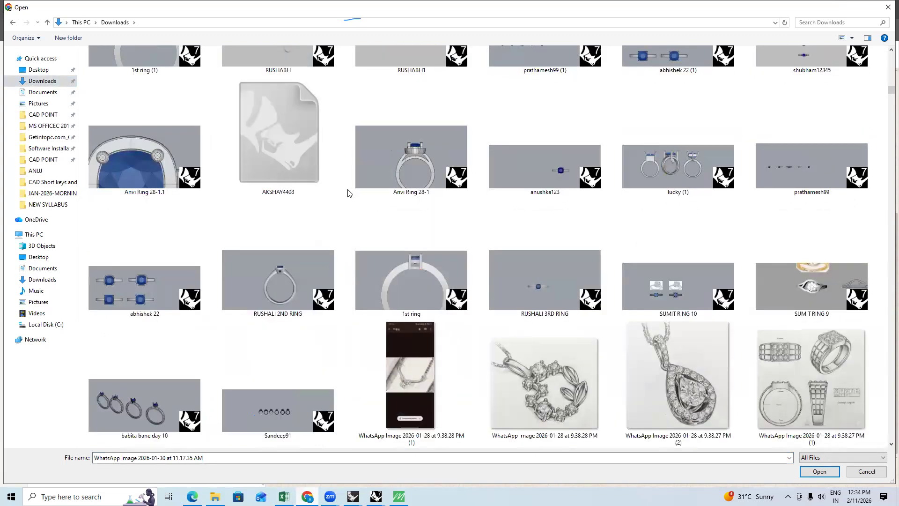
pyautogui.scroll(-10, 349, 193)
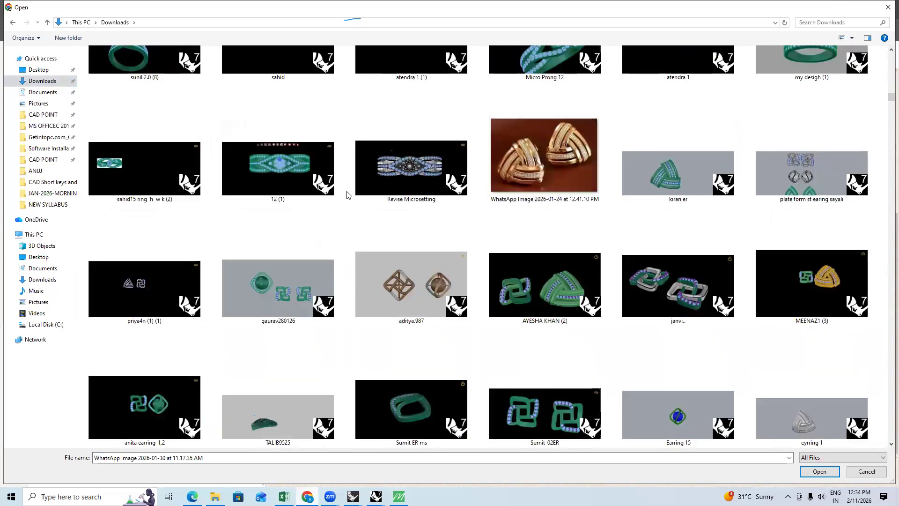
pyautogui.scroll(-10, 347, 196)
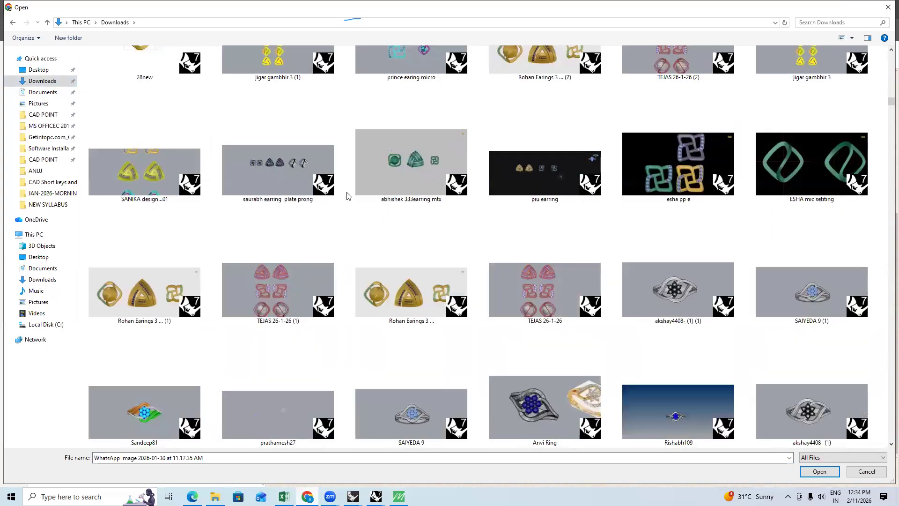
pyautogui.scroll(-5, 349, 199)
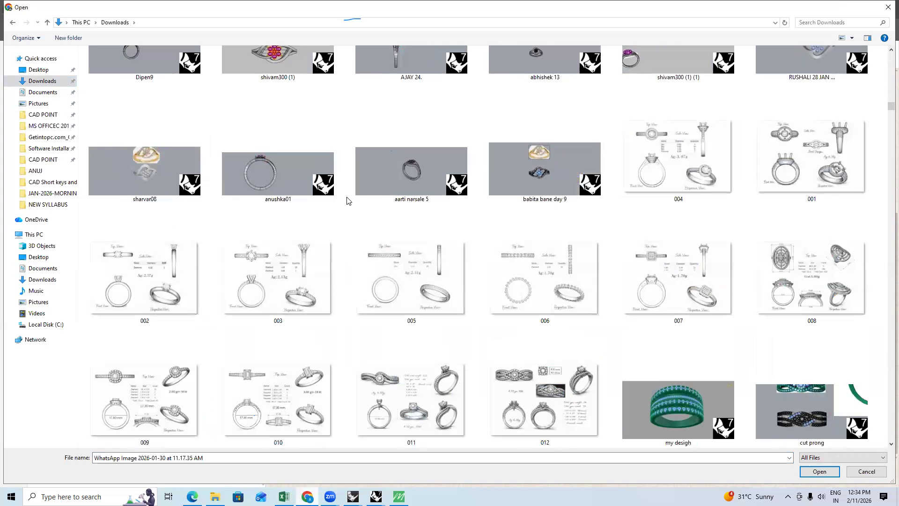
pyautogui.scroll(-10, 349, 202)
pyautogui.scroll(-10, 348, 201)
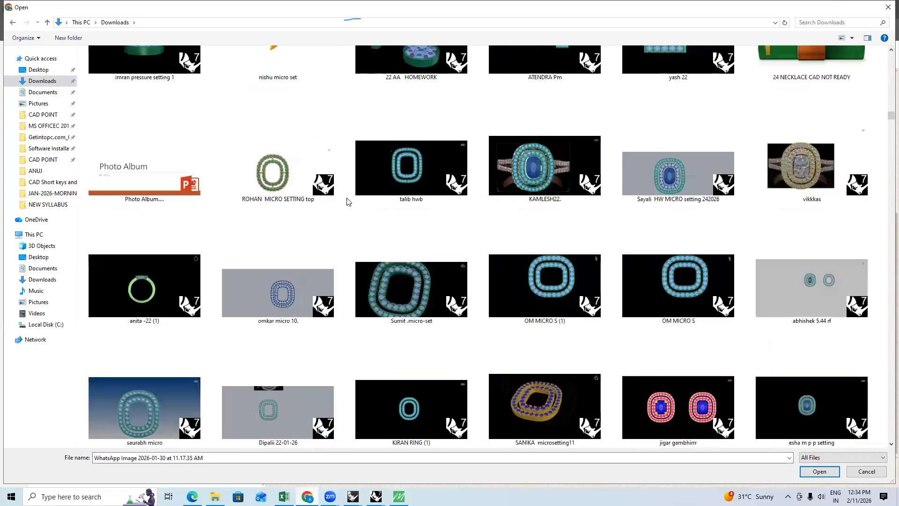
pyautogui.scroll(-10, 349, 202)
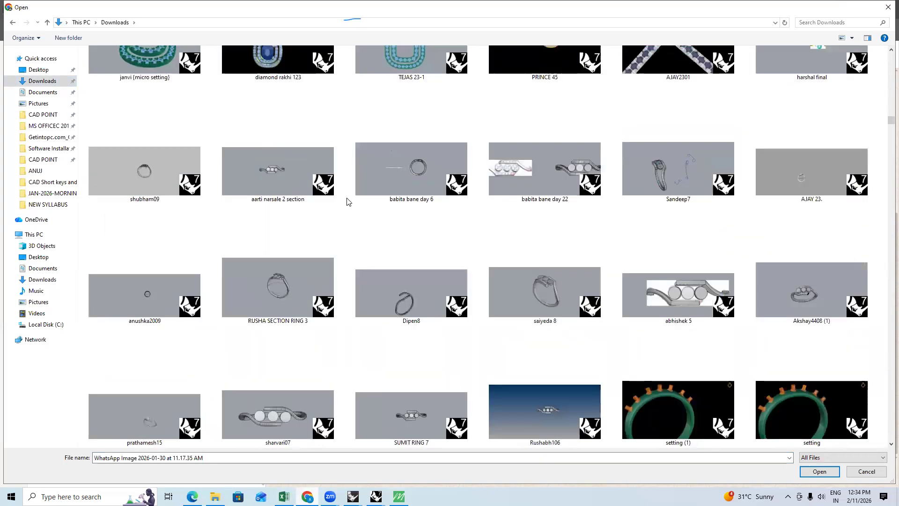
pyautogui.scroll(-10, 348, 201)
pyautogui.scroll(-15, 348, 201)
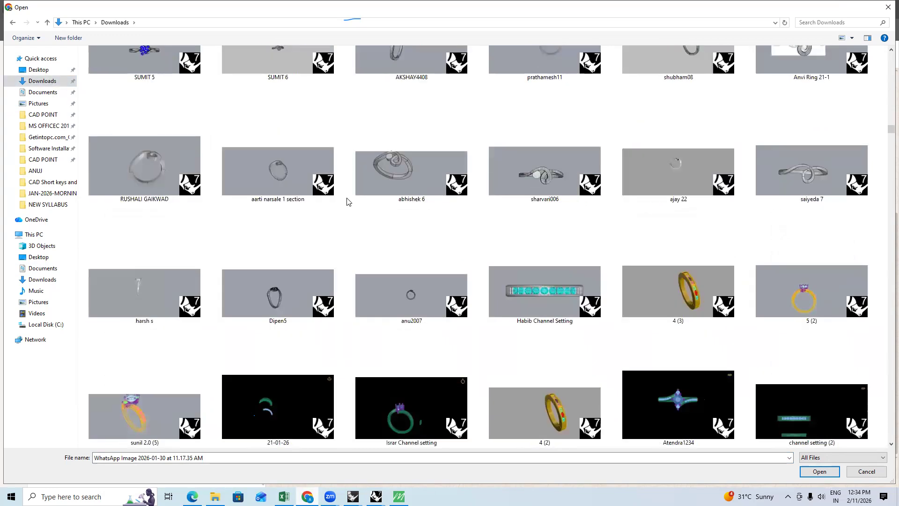
pyautogui.scroll(-15, 349, 203)
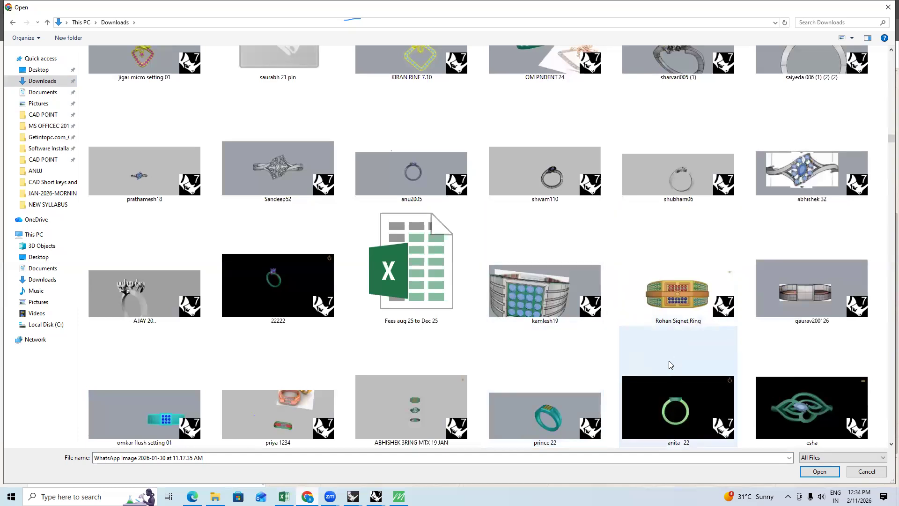
pyautogui.scroll(-5, 580, 331)
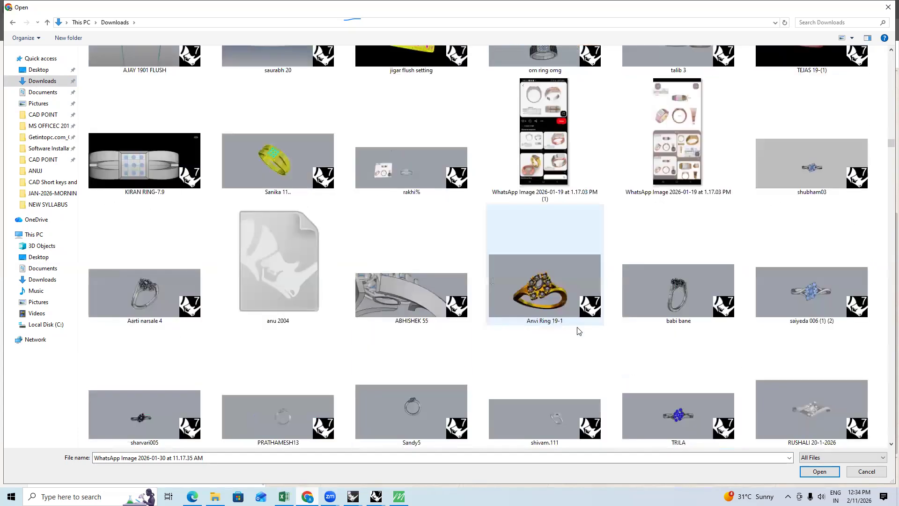
pyautogui.scroll(-10, 495, 345)
pyautogui.scroll(-5, 495, 346)
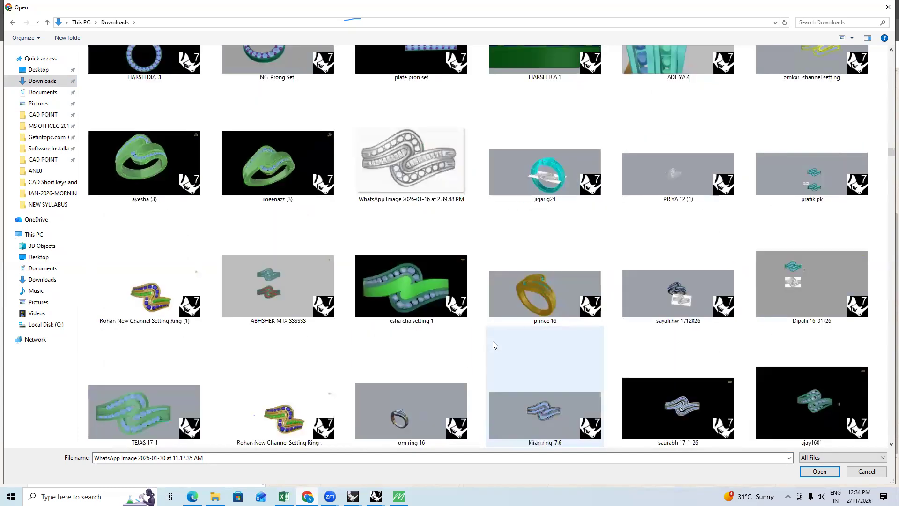
pyautogui.scroll(-5, 495, 345)
pyautogui.scroll(-5, 492, 345)
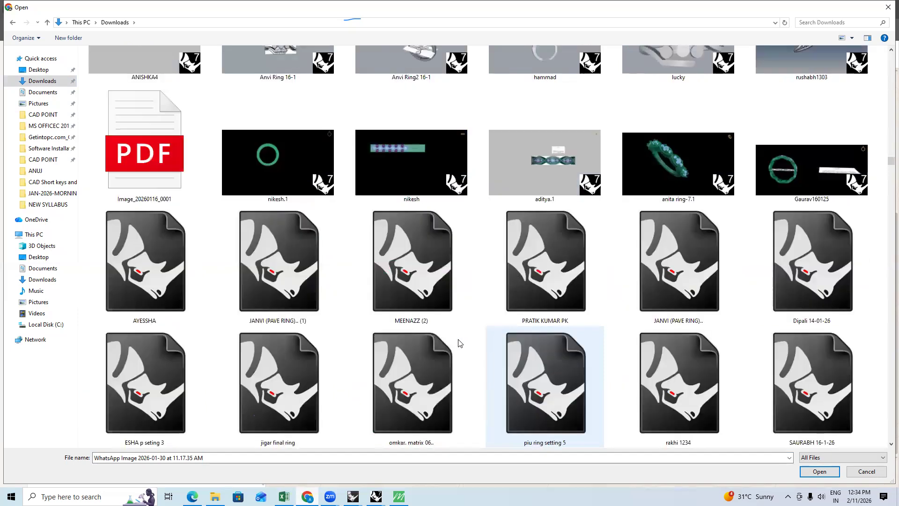
pyautogui.press('Escape')
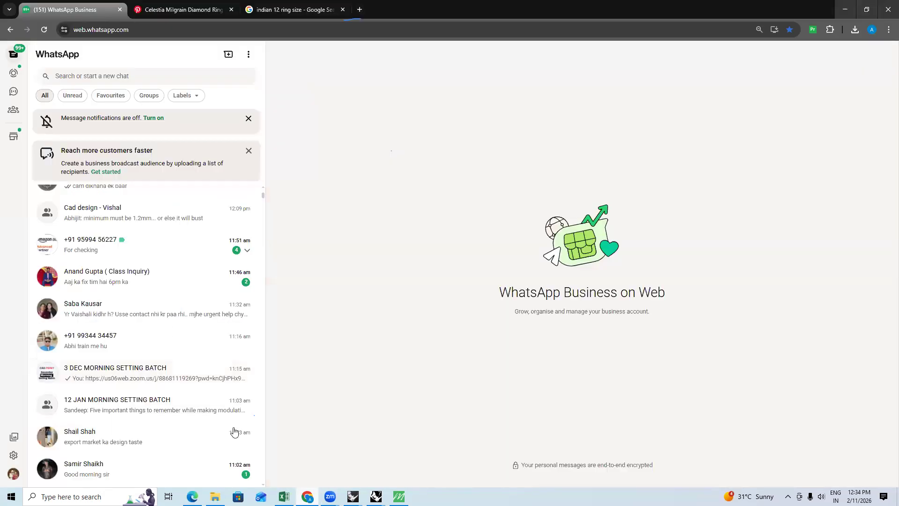
# Switch to Pinterest and search for "mens ring design"
pyautogui.click(158, 9)
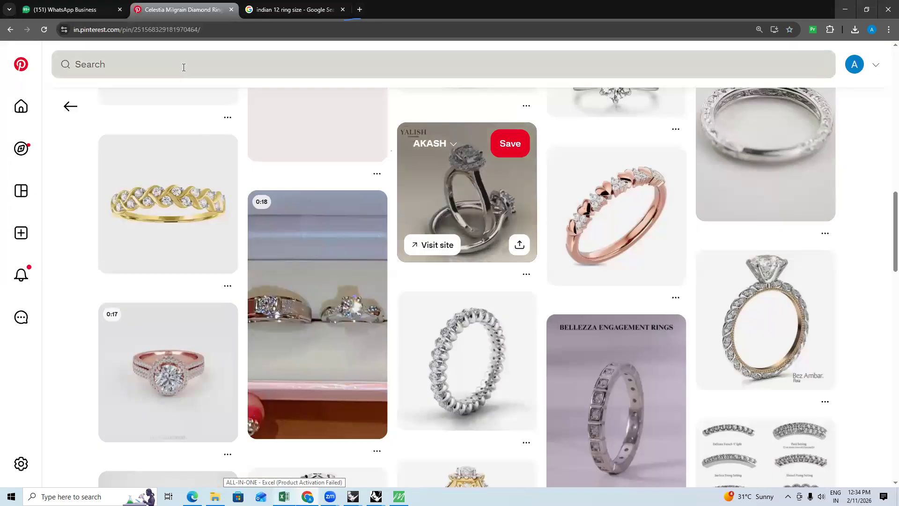
pyautogui.click(177, 67)
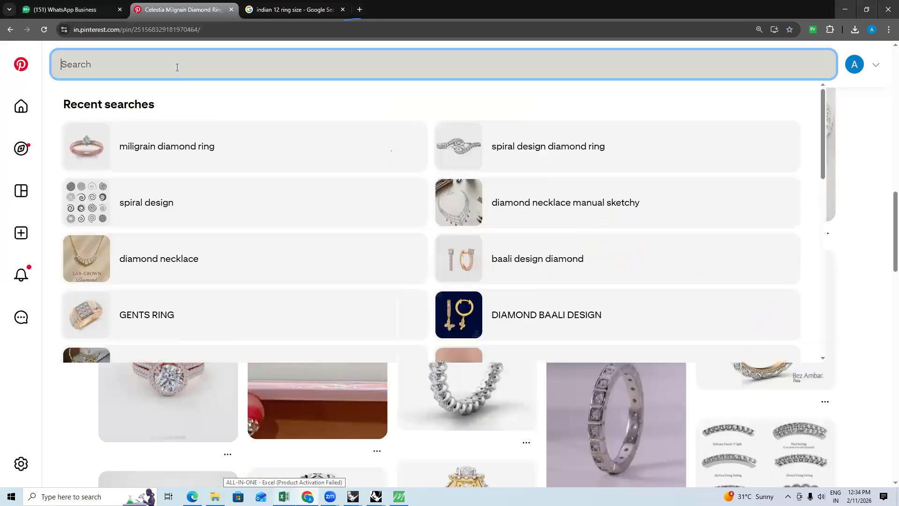
pyautogui.write('mens r')
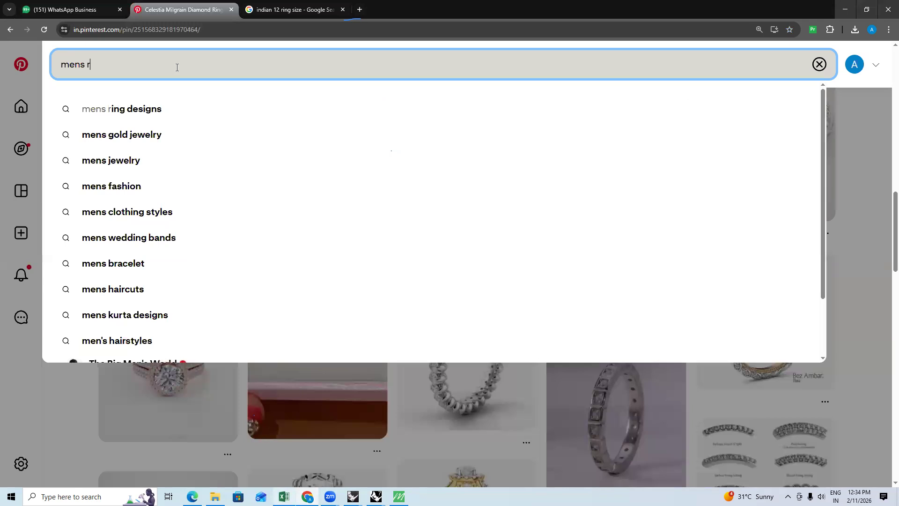
pyautogui.write('ing des')
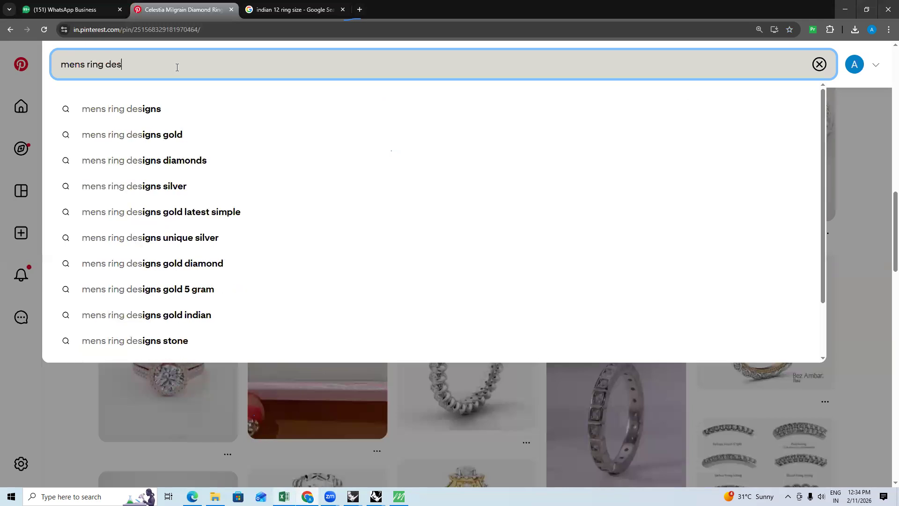
pyautogui.write('ign')
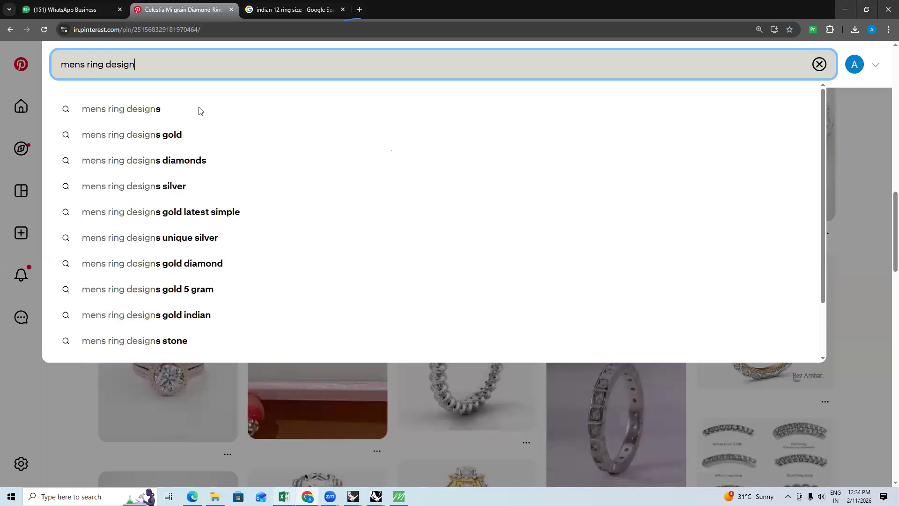
pyautogui.press('Return')
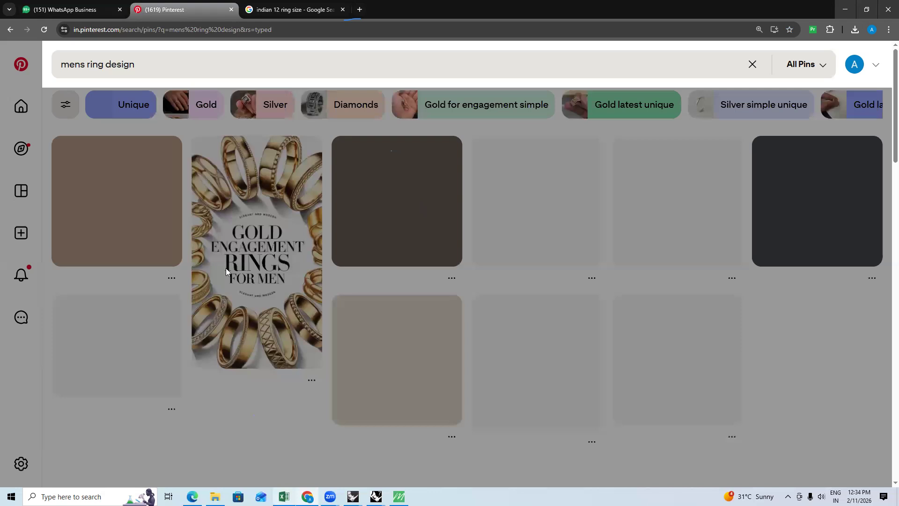
# Open the pin of the yellow gold soft square band with a single diamond and capture a screen snip of the ring
pyautogui.scroll(-1, 380, 226)
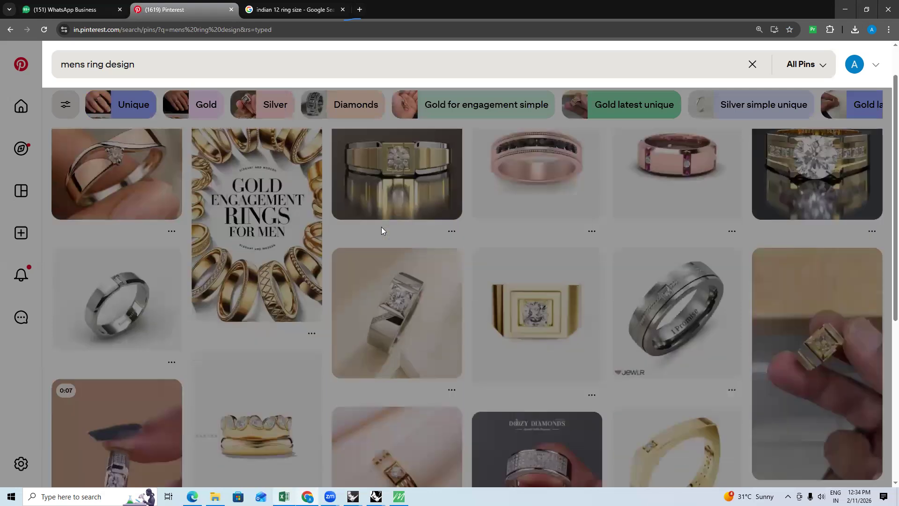
pyautogui.scroll(-3, 381, 227)
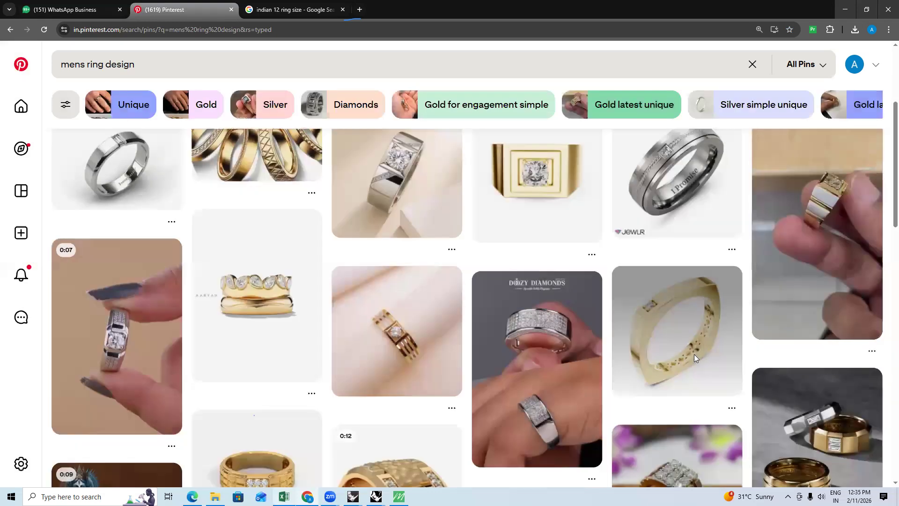
pyautogui.click(694, 356)
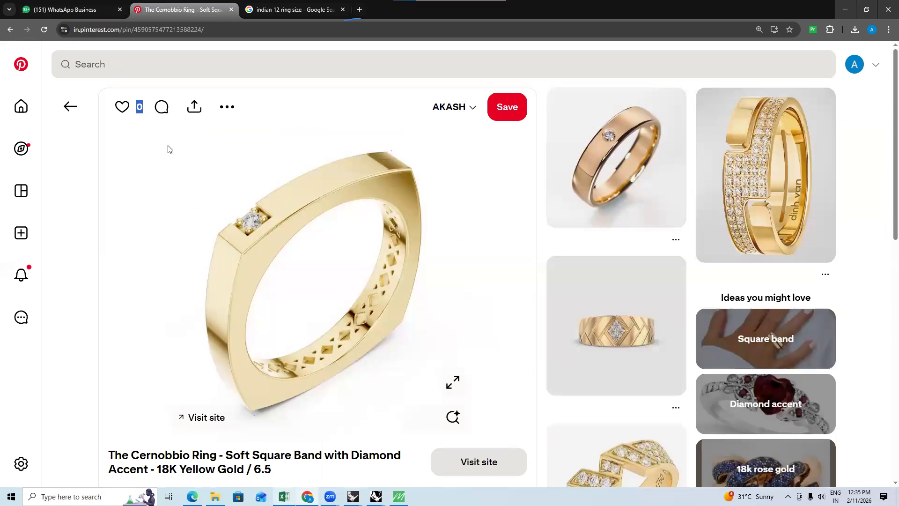
pyautogui.press('super+shift+s')
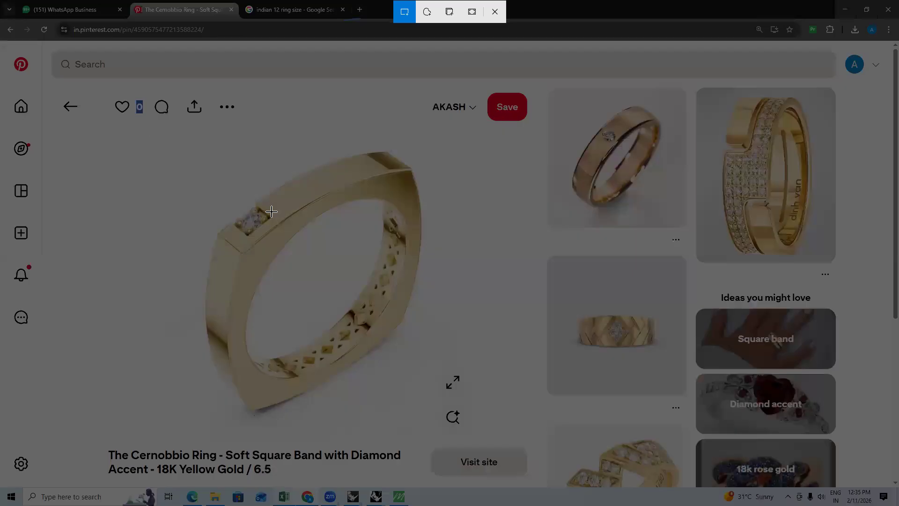
pyautogui.moveTo(445, 418); pyautogui.dragTo(151, 130)
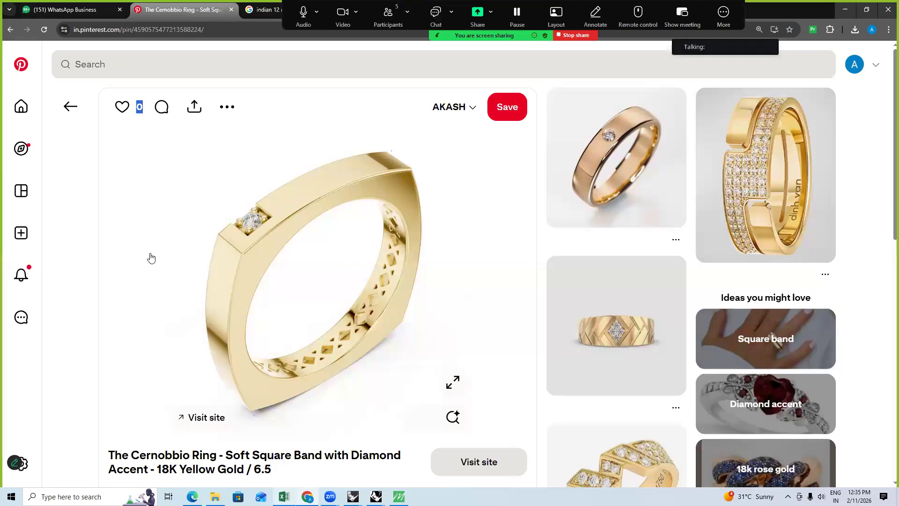
# Return to WhatsApp Web and read the unread messages in the Enquiry Update/Follow-Up group and the Class Inquiry contact's chat
pyautogui.hotkey('ctrl', 'shift', 'Tab')
pyautogui.scroll(2, 151, 275)
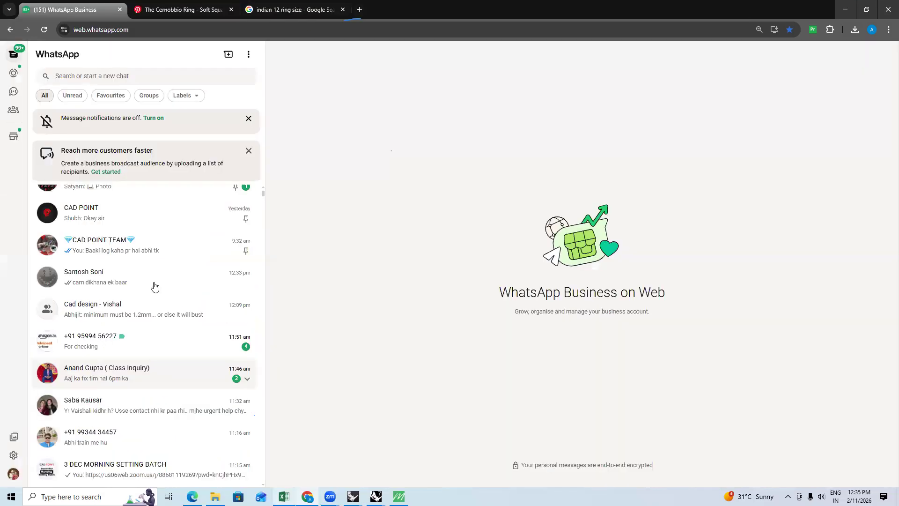
pyautogui.scroll(1, 155, 286)
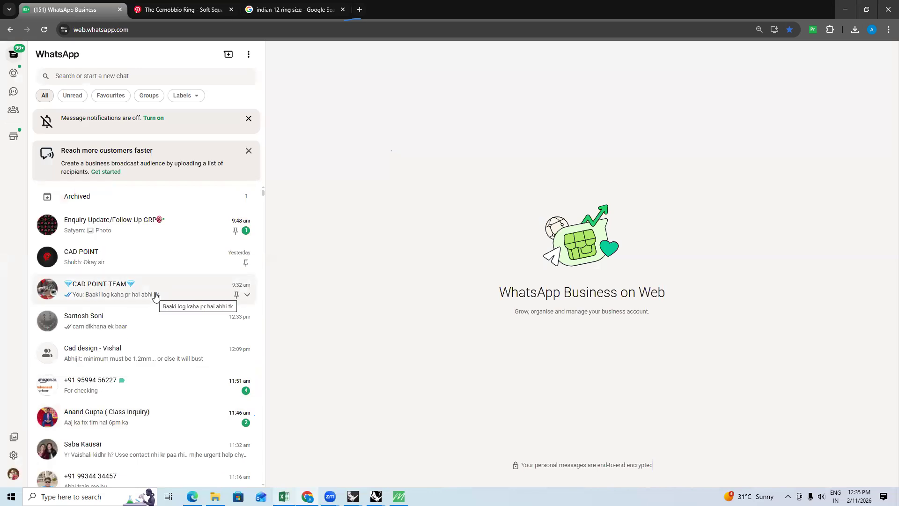
pyautogui.click(147, 234)
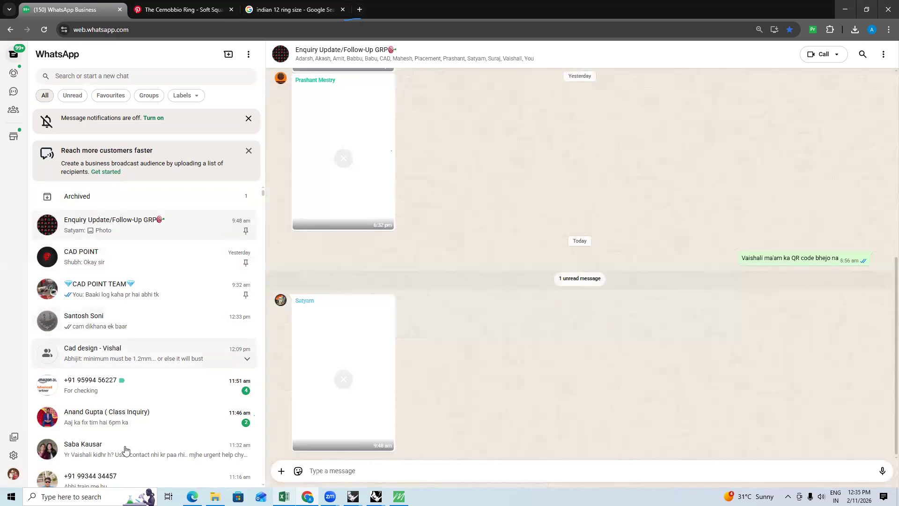
pyautogui.click(127, 429)
pyautogui.click(130, 424)
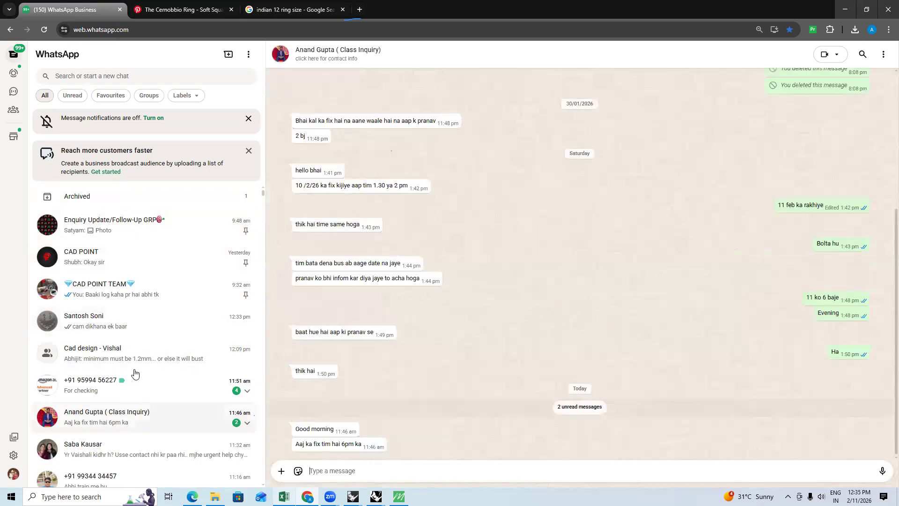
# Send the captured gold ring snip to the 3 DEC MORNING SETTING BATCH group, view it enlarged, and close the chat
pyautogui.scroll(-1, 120, 321)
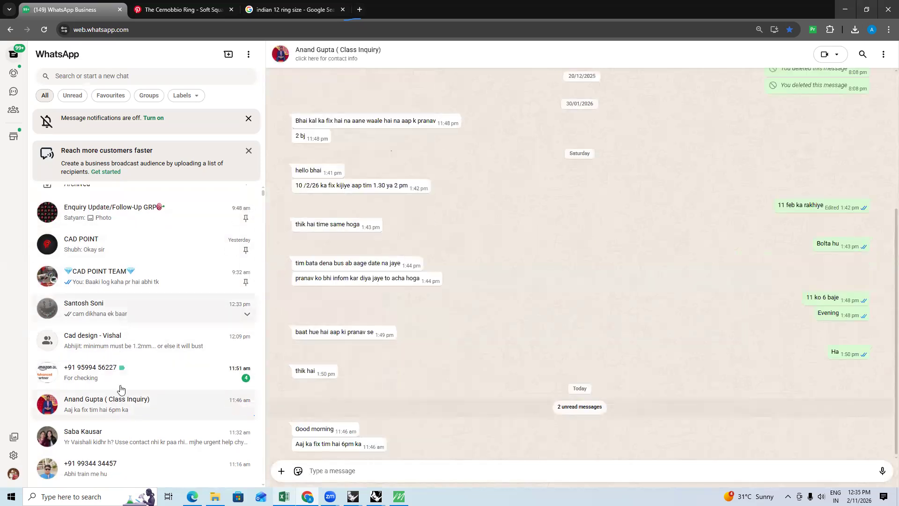
pyautogui.scroll(-3, 120, 389)
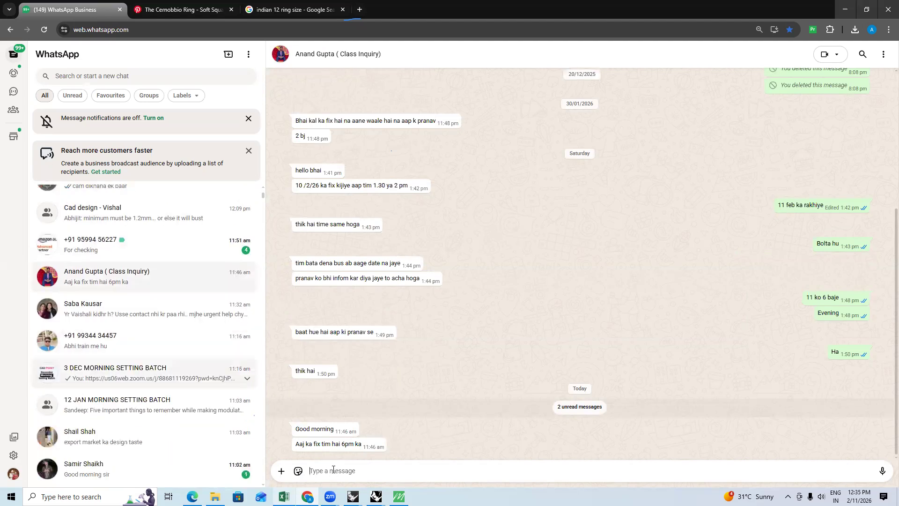
pyautogui.hotkey('ctrl', 'v')
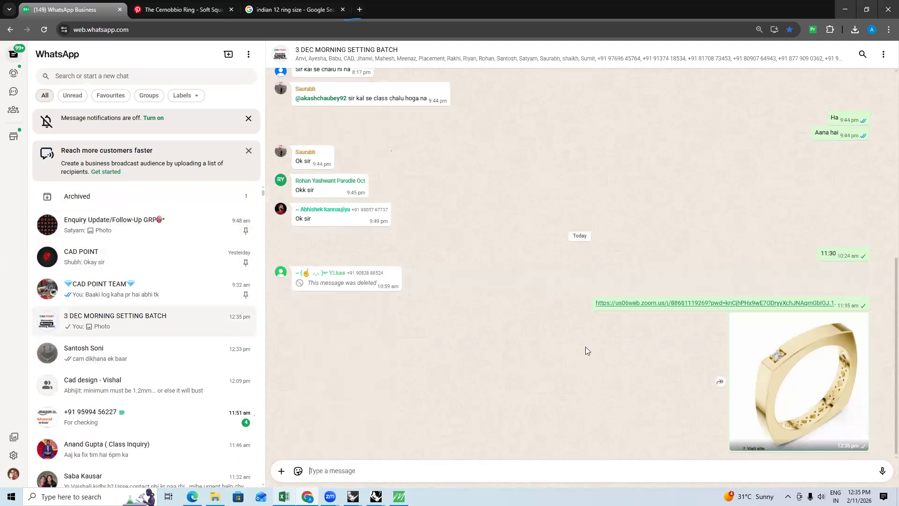
pyautogui.click(797, 354)
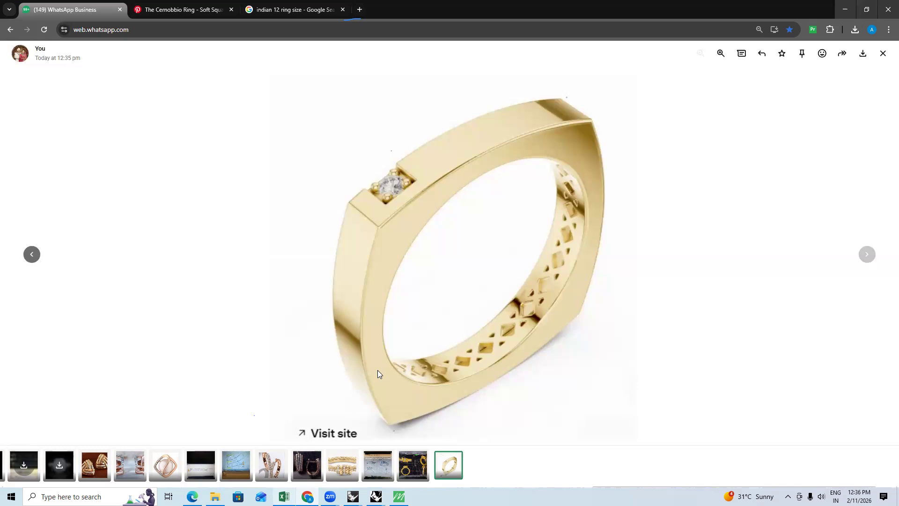
pyautogui.press('Escape')
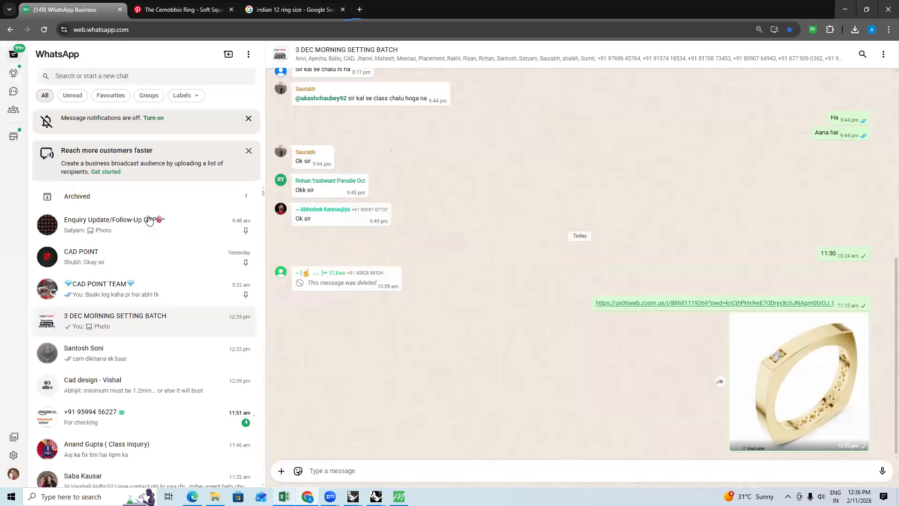
pyautogui.press('Escape')
# Send the recent pendant designs photo "WhatsApp Image 2024-04-30 at 1.00.07 PM" to the 12 JAN MORNING SETTING BATCH group
pyautogui.scroll(-1, 157, 339)
pyautogui.scroll(-3, 168, 353)
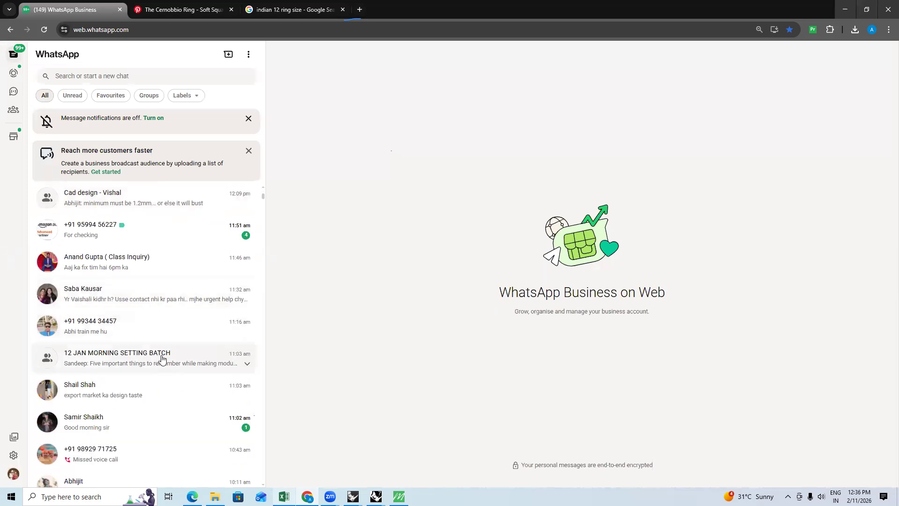
pyautogui.click(154, 363)
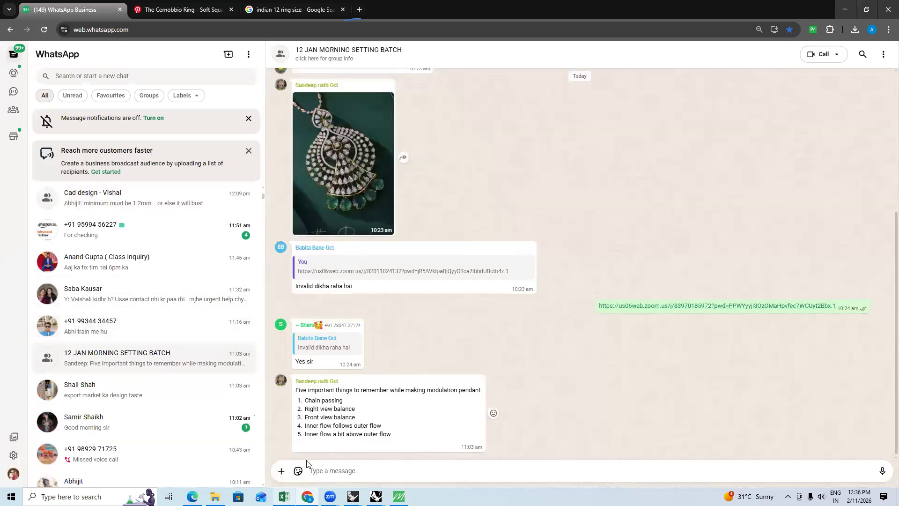
pyautogui.click(281, 470)
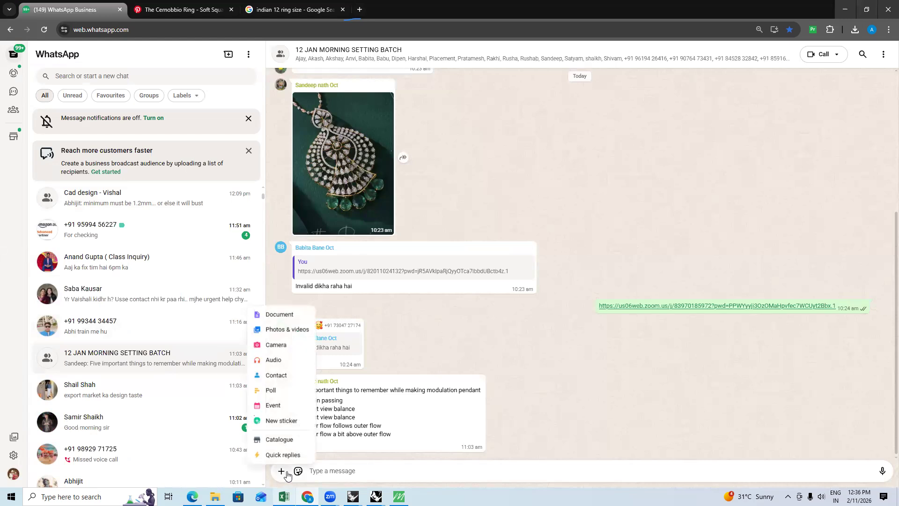
pyautogui.click(284, 334)
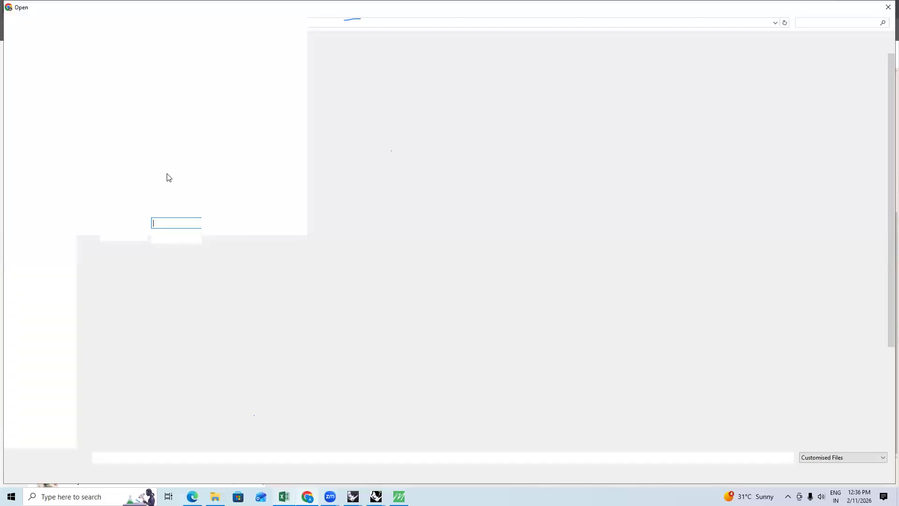
pyautogui.scroll(-3, 355, 313)
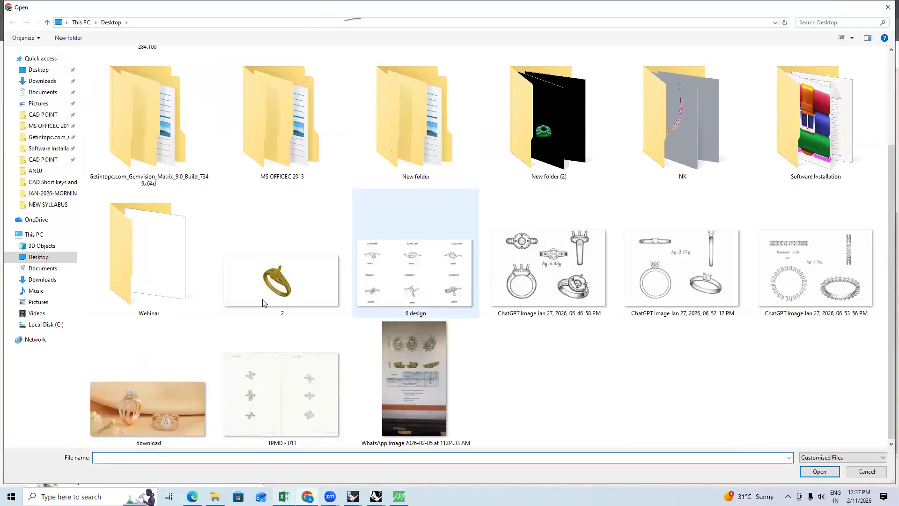
pyautogui.click(42, 60)
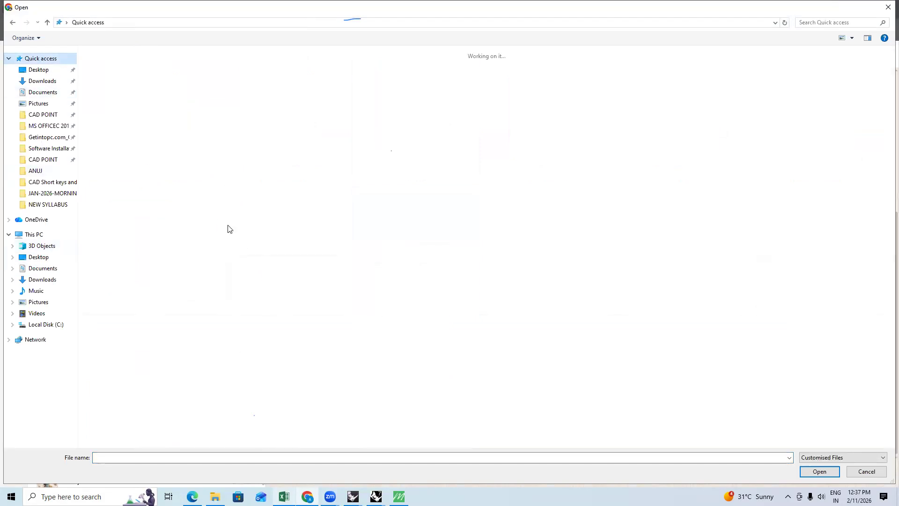
pyautogui.click(415, 295)
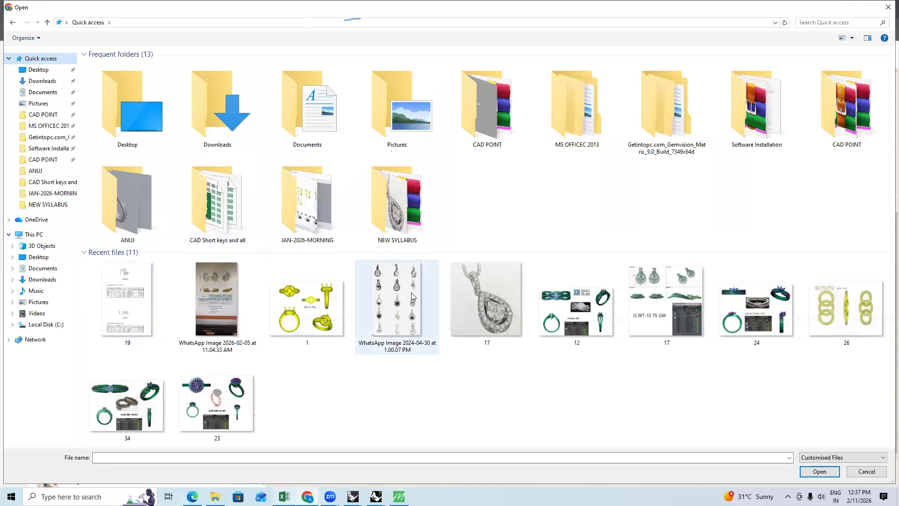
pyautogui.doubleClick(415, 295)
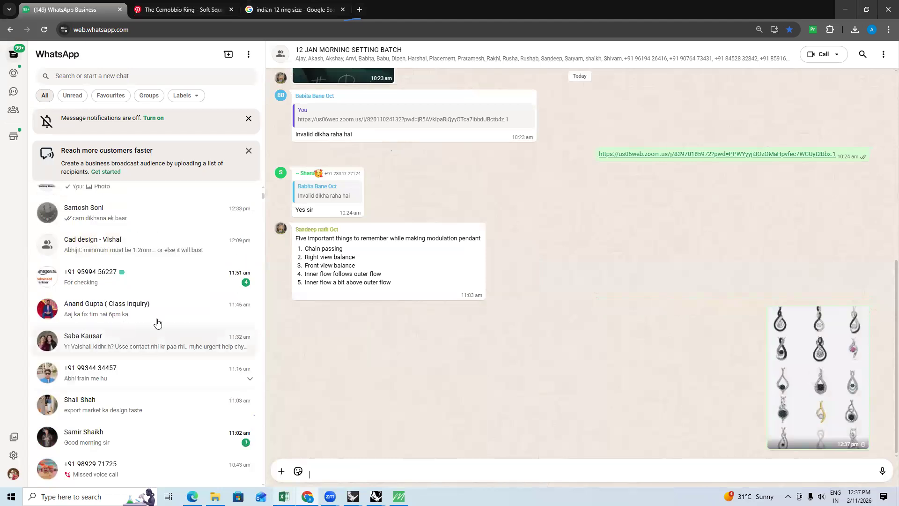
# Open the chat of the contact asking for urgent help with a ppt and send "baat hua aapka"
pyautogui.scroll(4, 157, 323)
pyautogui.scroll(-3, 163, 340)
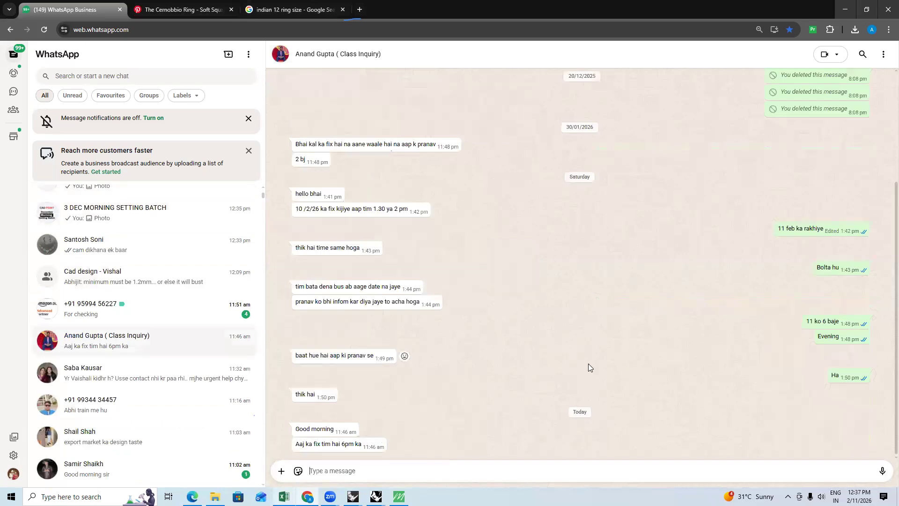
pyautogui.click(198, 378)
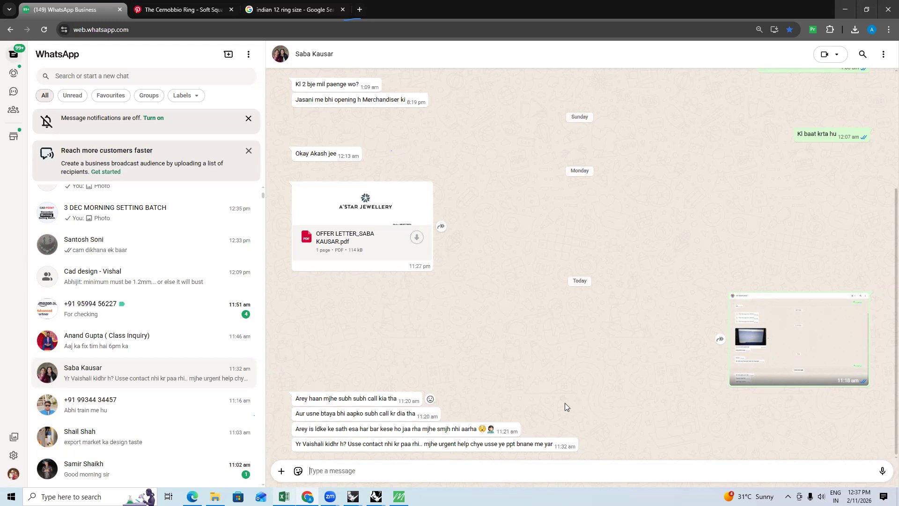
pyautogui.write('baat hua aapka')
pyautogui.press('Return')
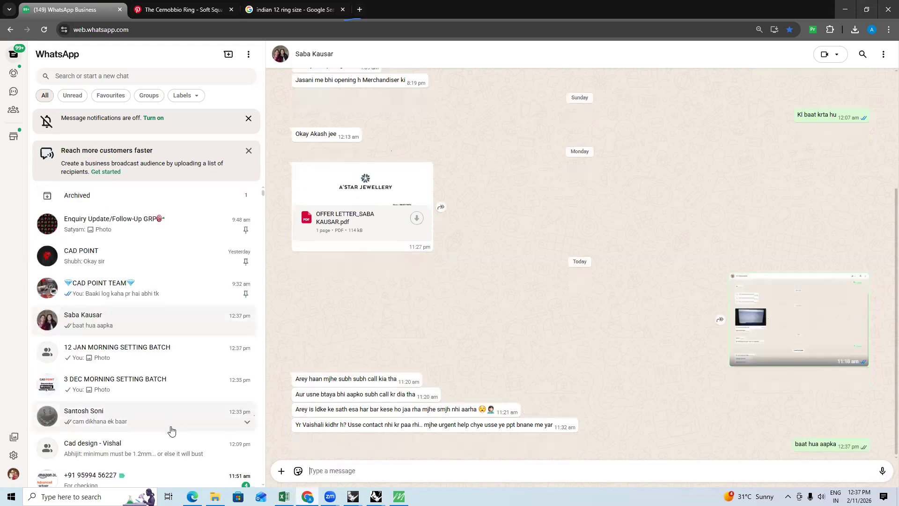
# Read the business account's messages about export requirements and eBay credentials, and the unread "Good morning sir" chat
pyautogui.scroll(-2, 171, 429)
pyautogui.click(189, 394)
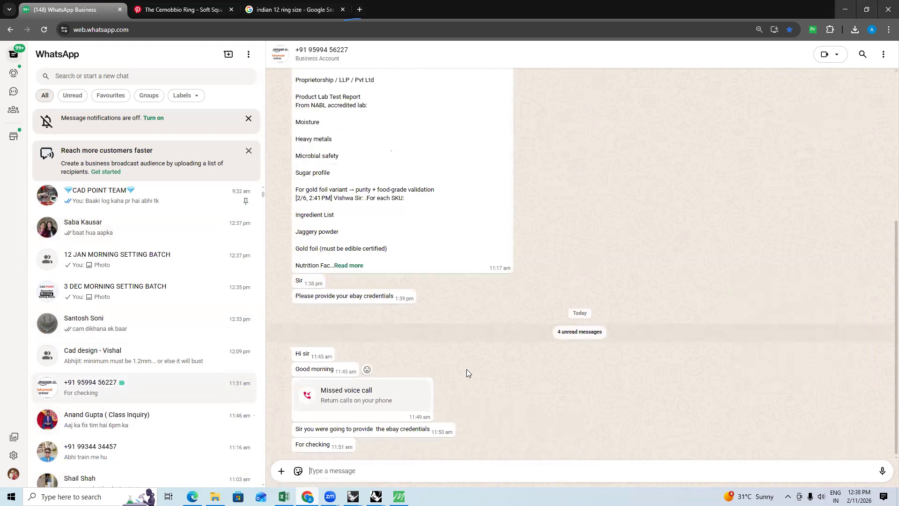
pyautogui.scroll(3, 466, 373)
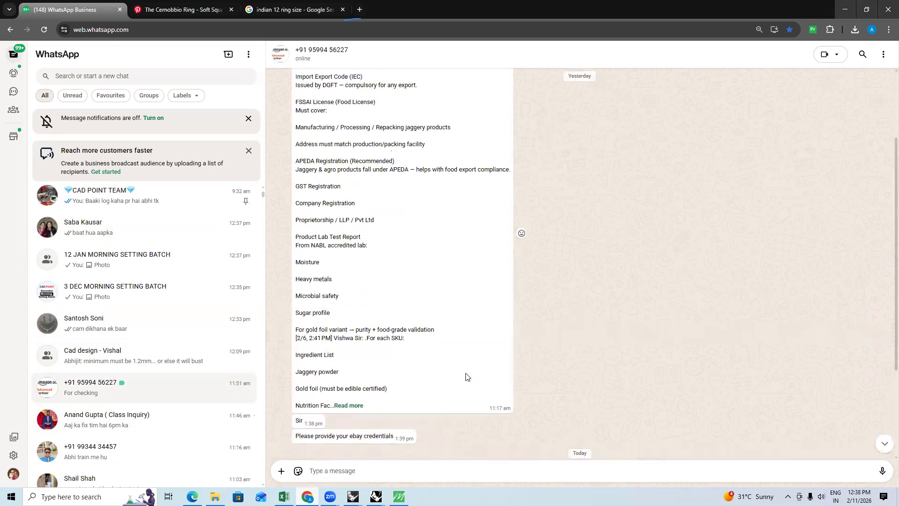
pyautogui.scroll(2, 467, 376)
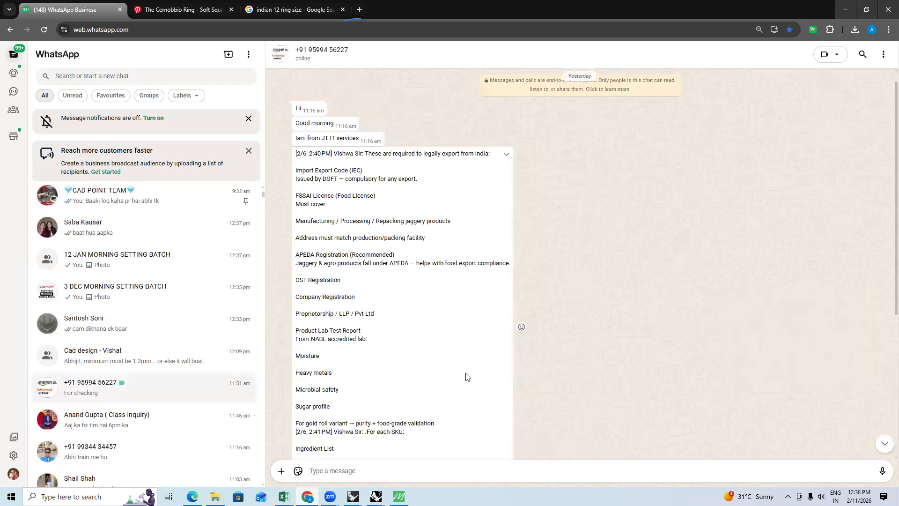
pyautogui.scroll(1, 467, 377)
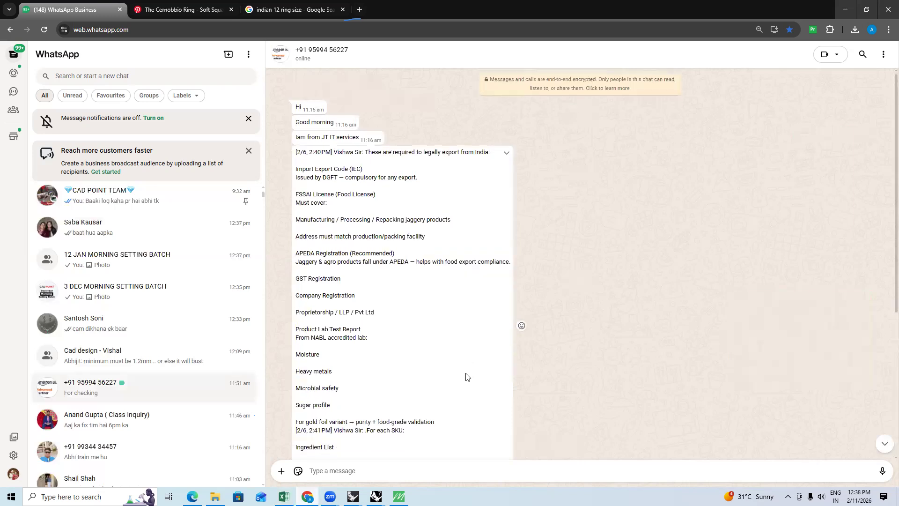
pyautogui.scroll(-5, 465, 376)
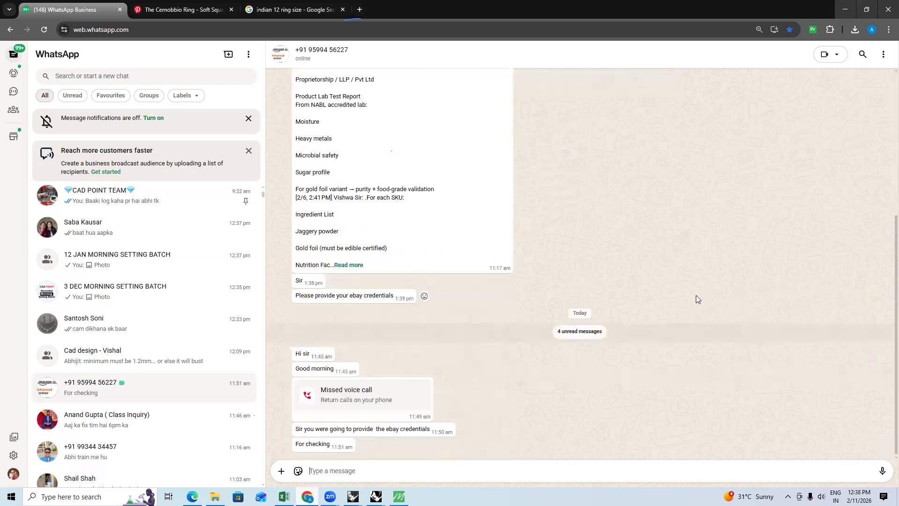
pyautogui.scroll(-3, 168, 431)
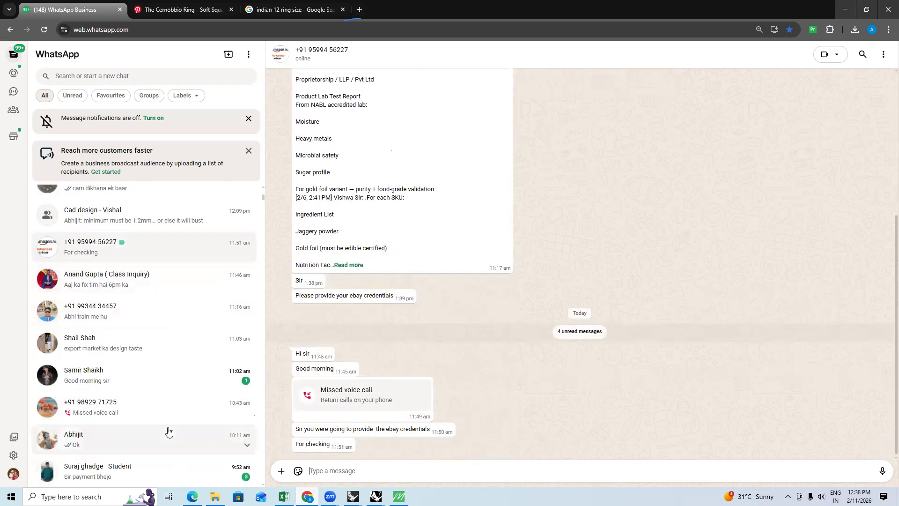
pyautogui.click(168, 375)
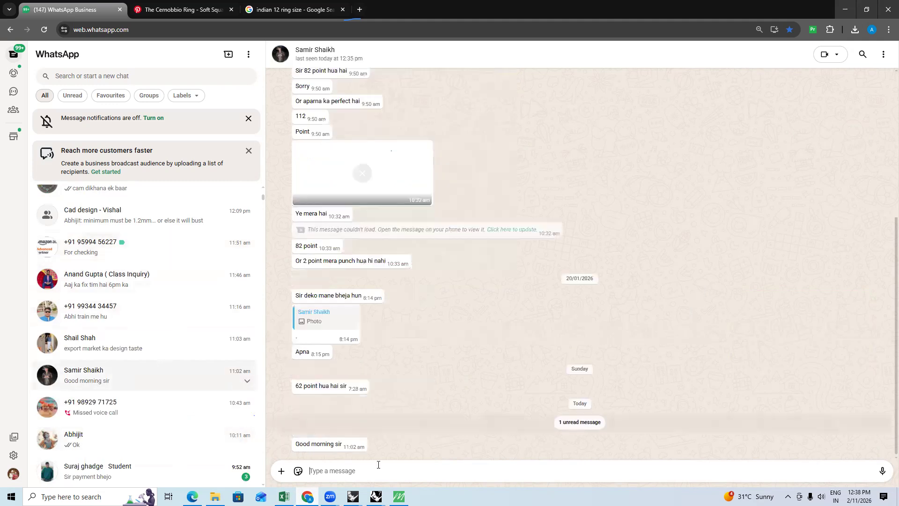
# Find the contact who sends the job work point details by name and message "sir payment aaya nhi abhi ntk"
pyautogui.click(83, 76)
pyautogui.write('sa')
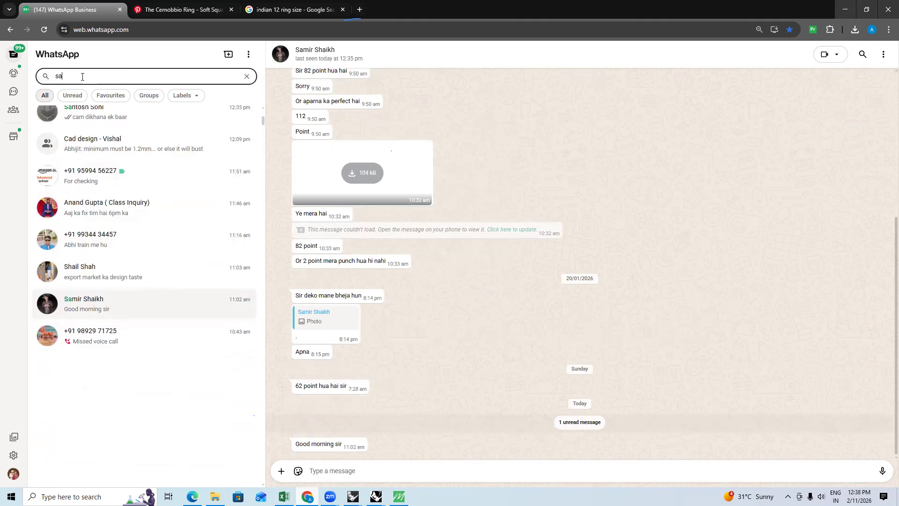
pyautogui.write('ndee')
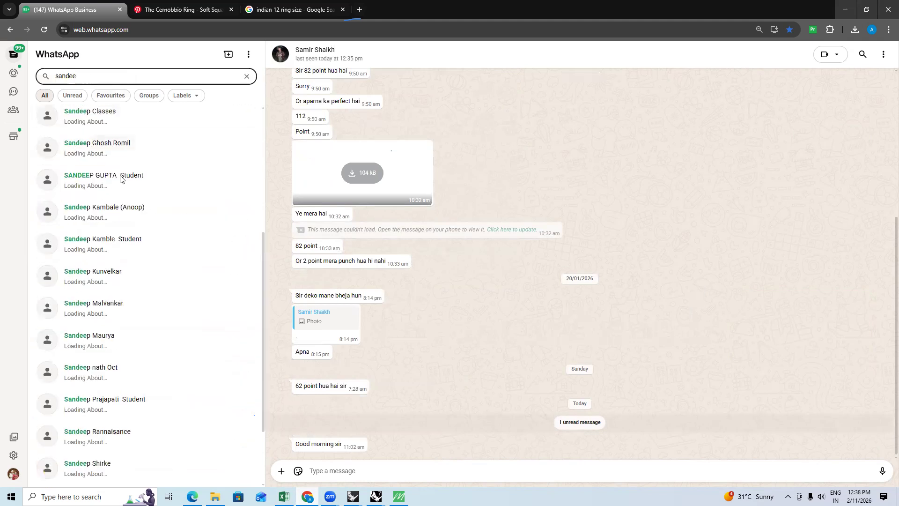
pyautogui.click(117, 192)
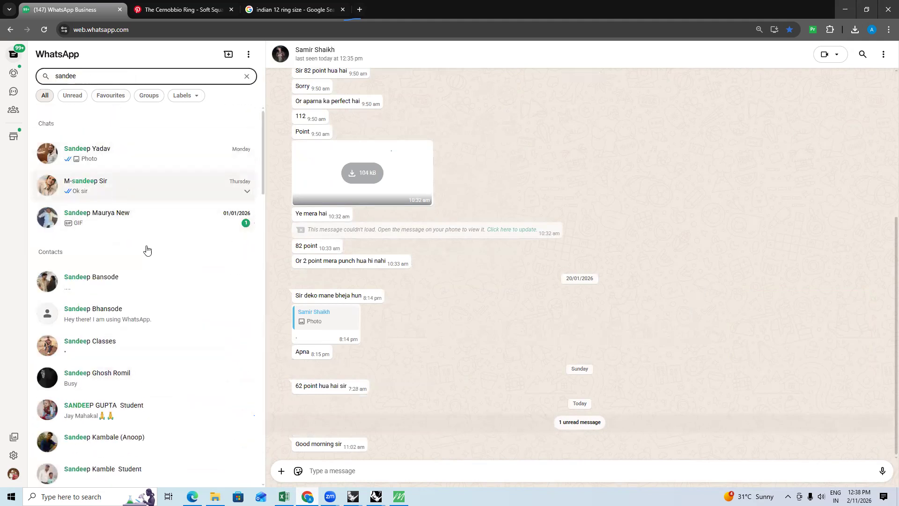
pyautogui.write('si')
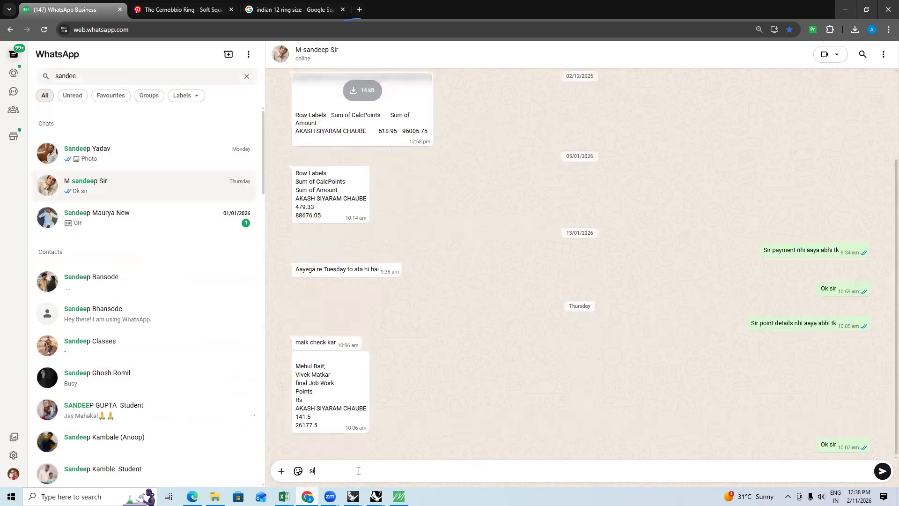
pyautogui.write('r paymenrt')
pyautogui.press('BackSpace')
pyautogui.press('BackSpace')
pyautogui.write('t aaya nhi abhi ntk')
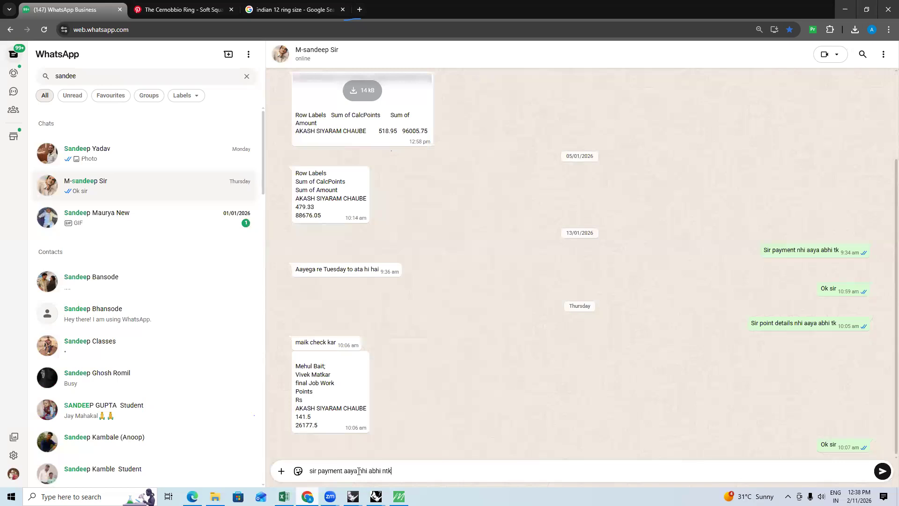
pyautogui.press('Return')
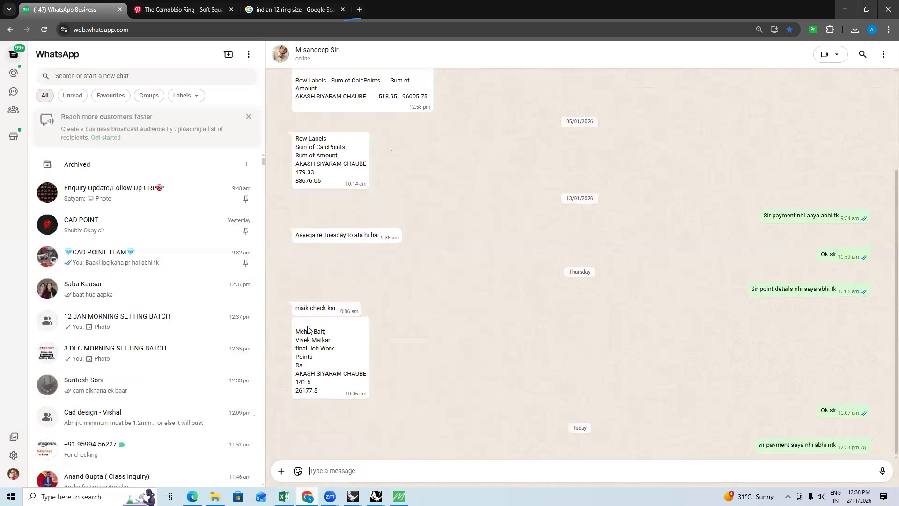
# Dismiss the "Reach more customers faster" notice and look through the chat list for remaining unread chats
pyautogui.click(249, 118)
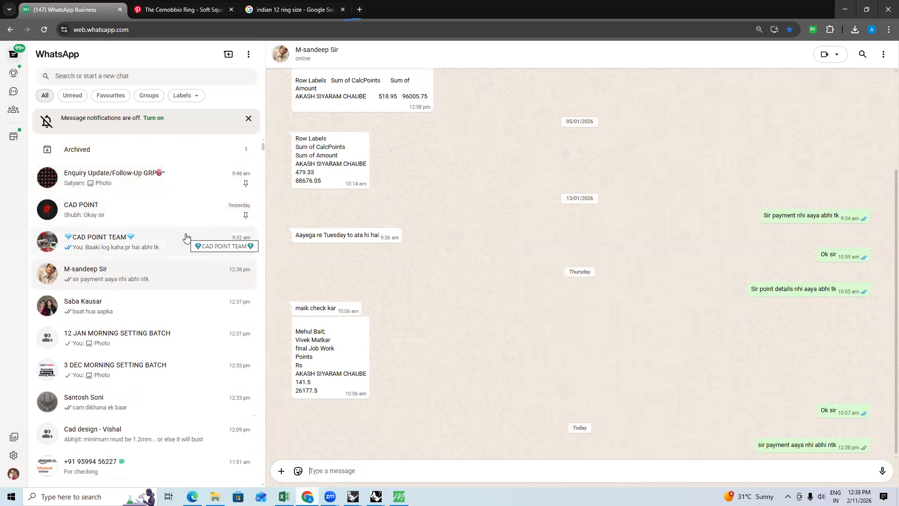
pyautogui.scroll(-3, 186, 238)
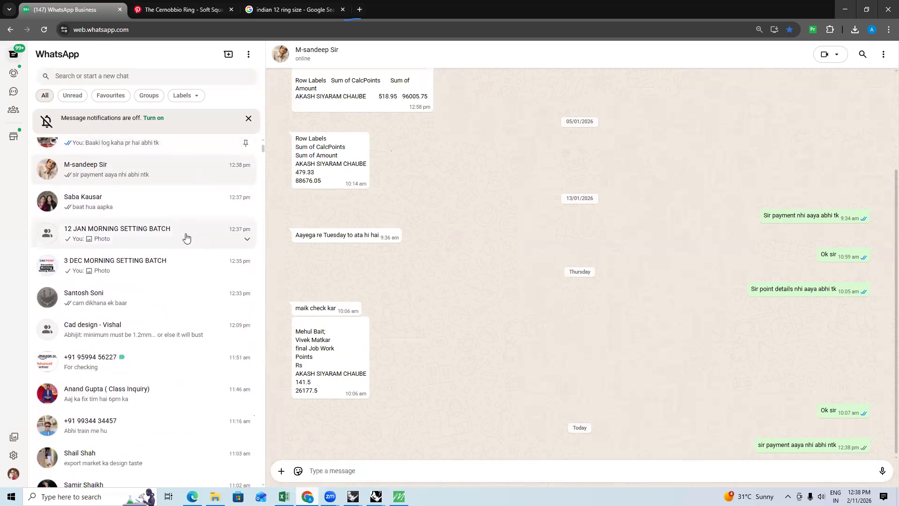
pyautogui.scroll(-2, 186, 237)
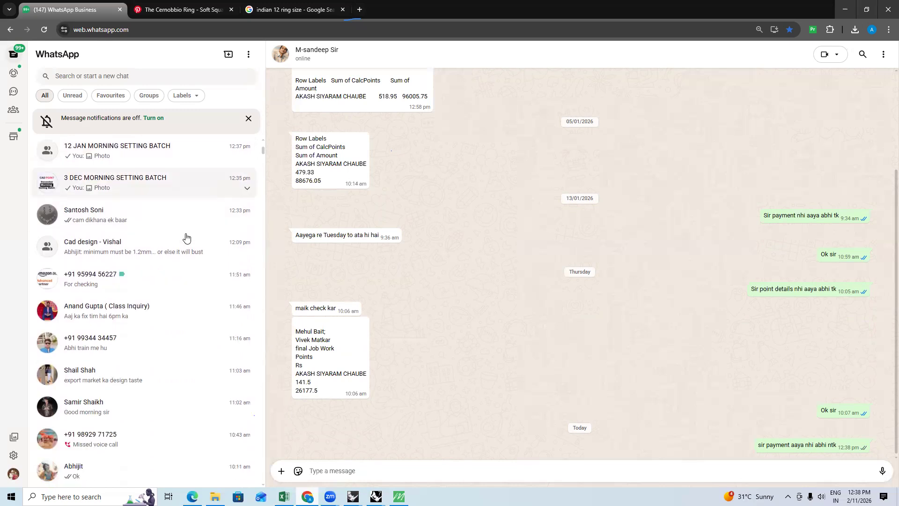
pyautogui.scroll(-2, 186, 238)
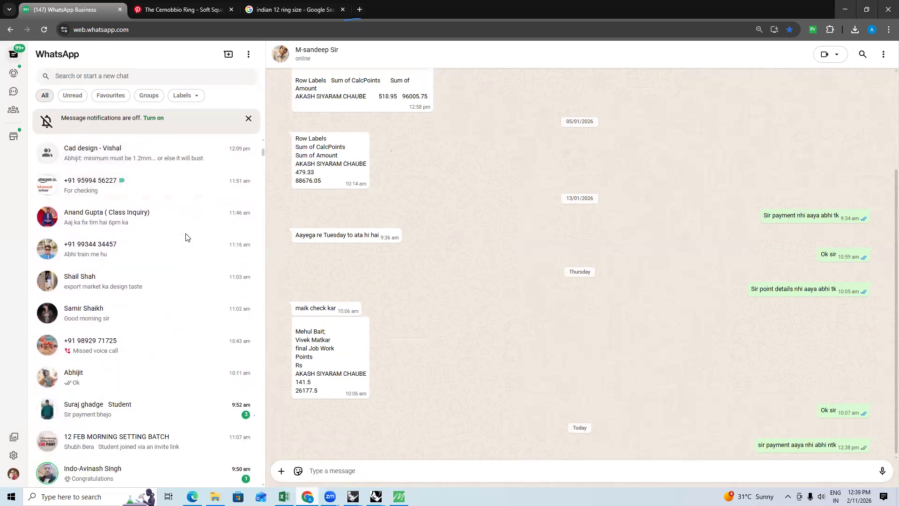
pyautogui.scroll(-1, 187, 241)
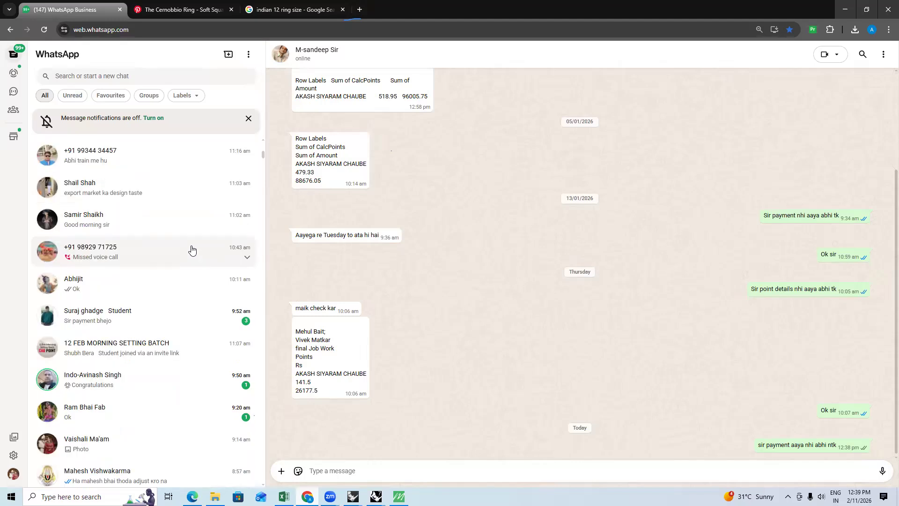
pyautogui.scroll(-1, 191, 250)
pyautogui.scroll(-1, 194, 258)
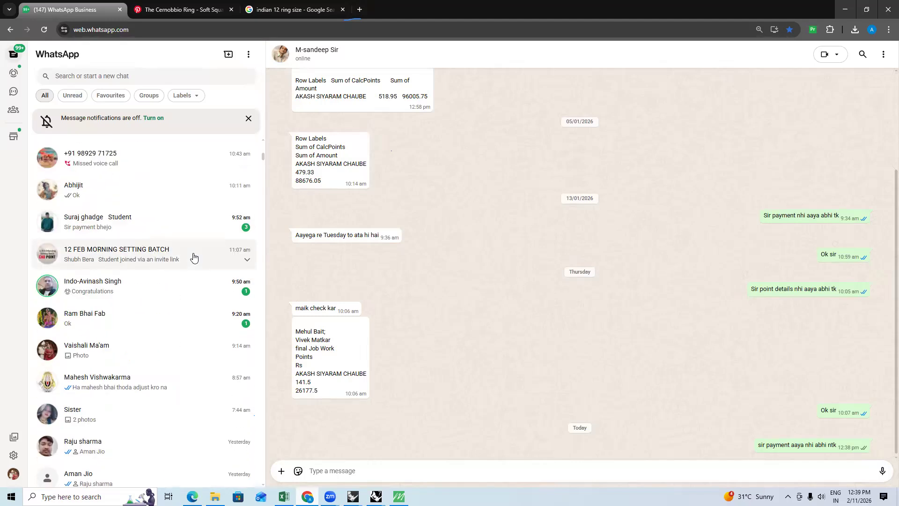
# Search the chats by name for the contact who sends the January Excel workbooks and open that chat
pyautogui.scroll(-2, 199, 336)
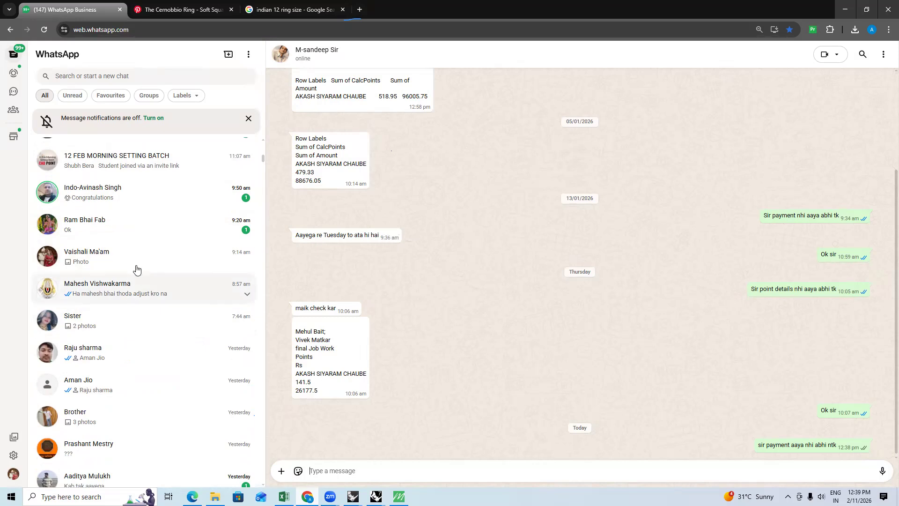
pyautogui.scroll(8, 136, 268)
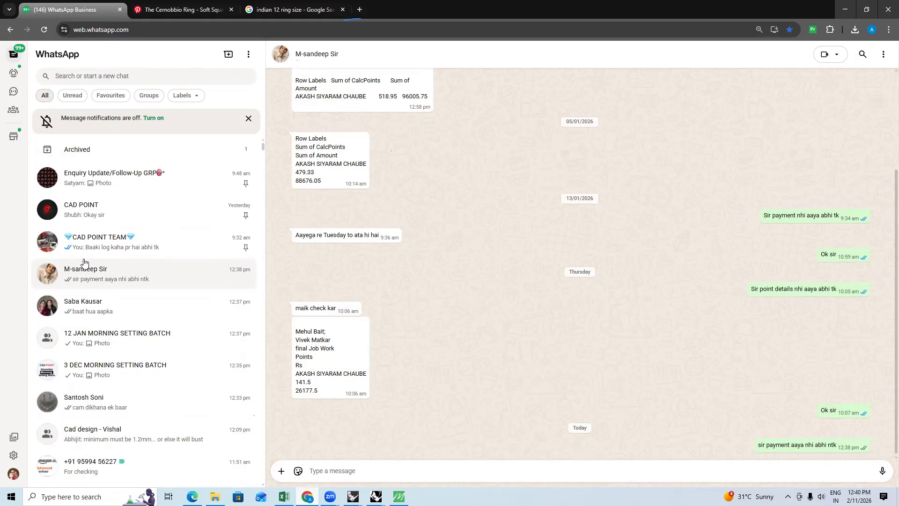
pyautogui.click(83, 77)
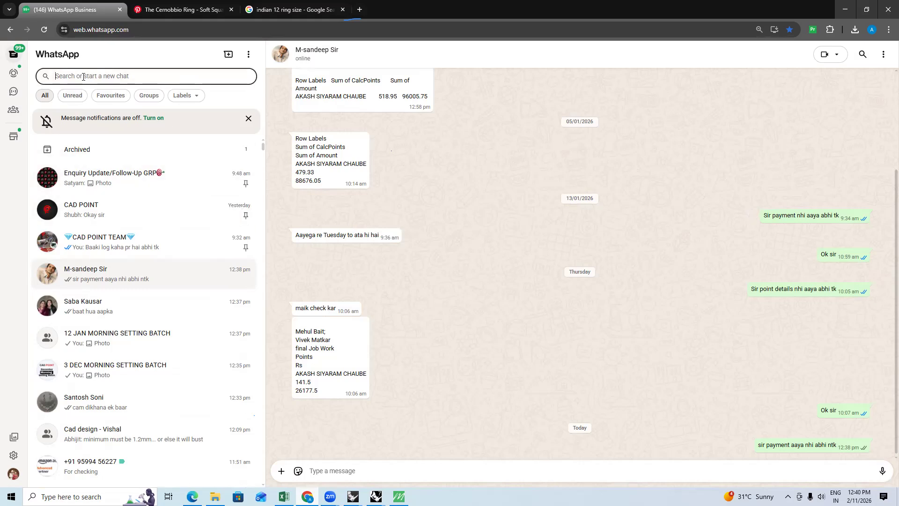
pyautogui.write('ba')
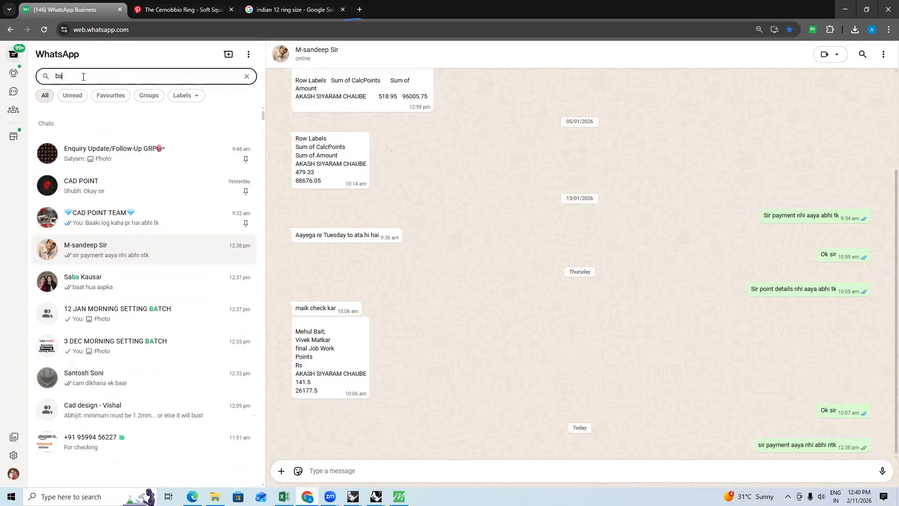
pyautogui.write('b')
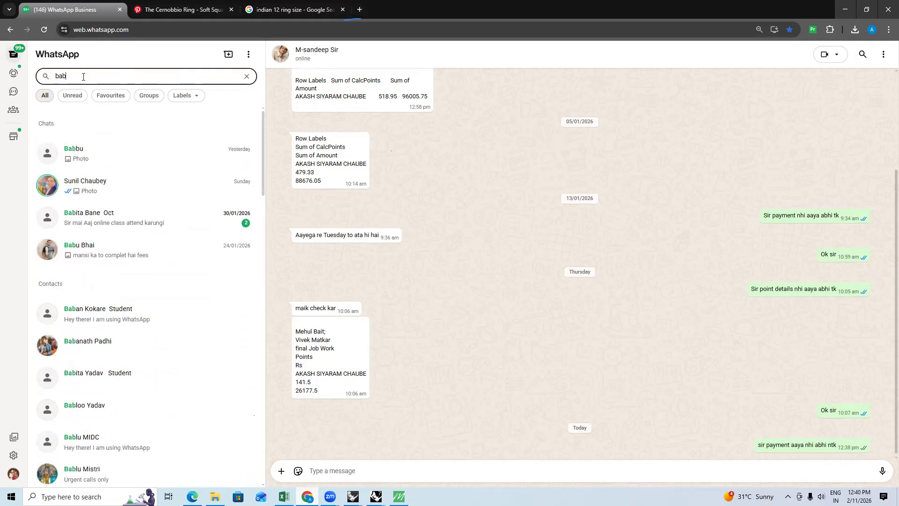
pyautogui.click(116, 147)
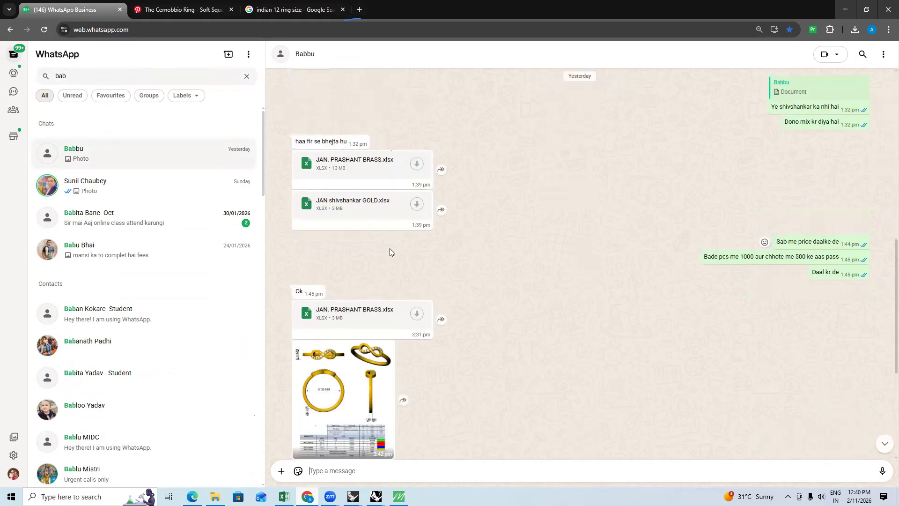
# Find yesterday's January Excel files in the chat and start downloading four of them, including the 13 MB brass workbook and the gold workbook
pyautogui.scroll(3, 389, 252)
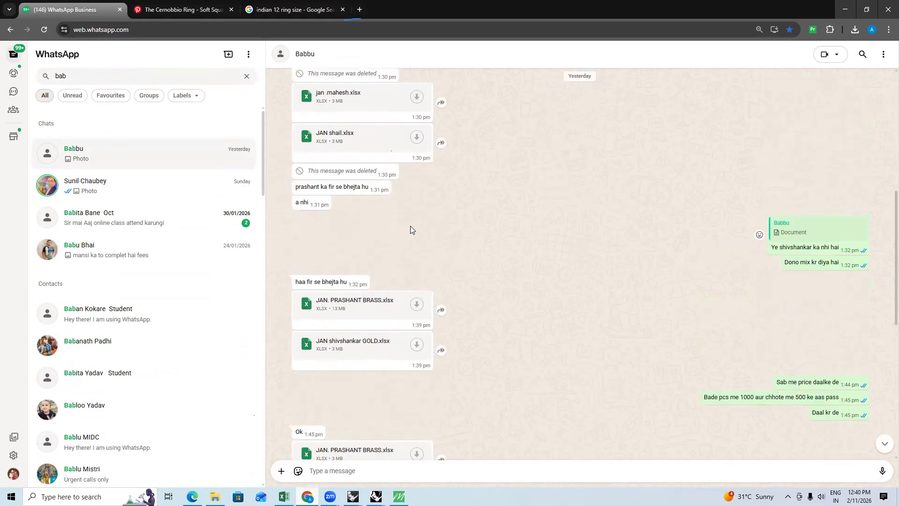
pyautogui.scroll(5, 410, 225)
pyautogui.scroll(-3, 410, 228)
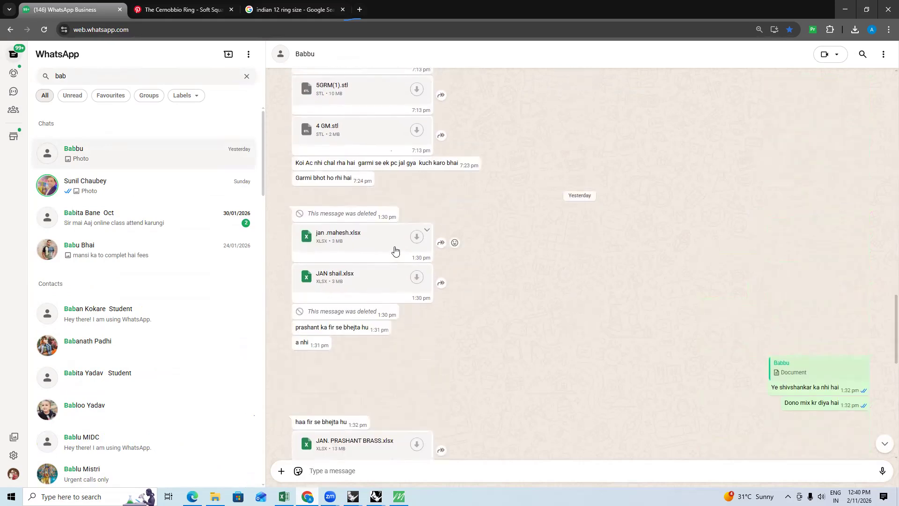
pyautogui.scroll(-3, 405, 332)
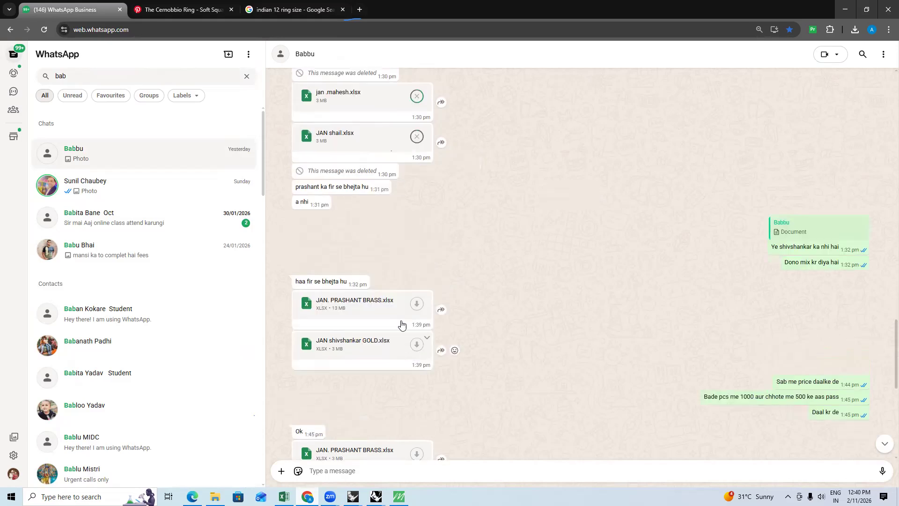
pyautogui.scroll(-2, 401, 341)
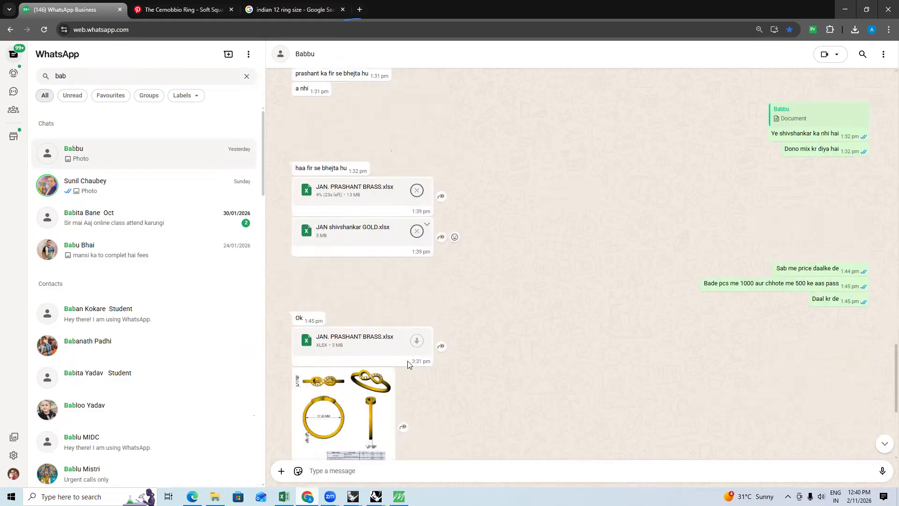
pyautogui.scroll(-3, 393, 309)
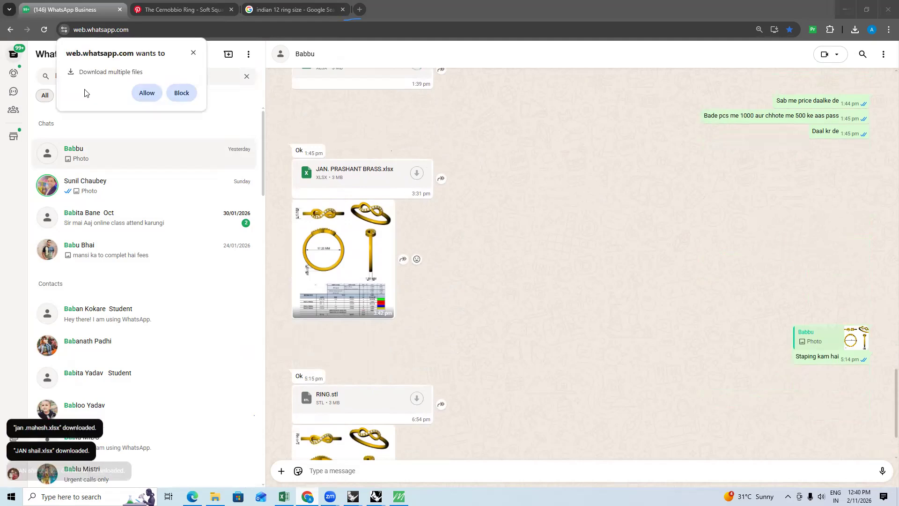
# Allow multiple file downloads and save the four January Excel workbooks to the Desktop under their suggested names
pyautogui.click(146, 93)
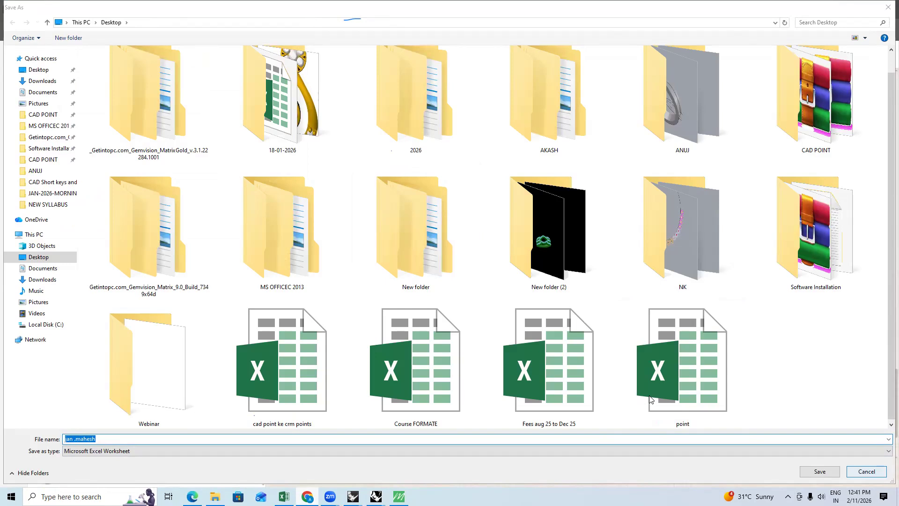
pyautogui.press('Return')
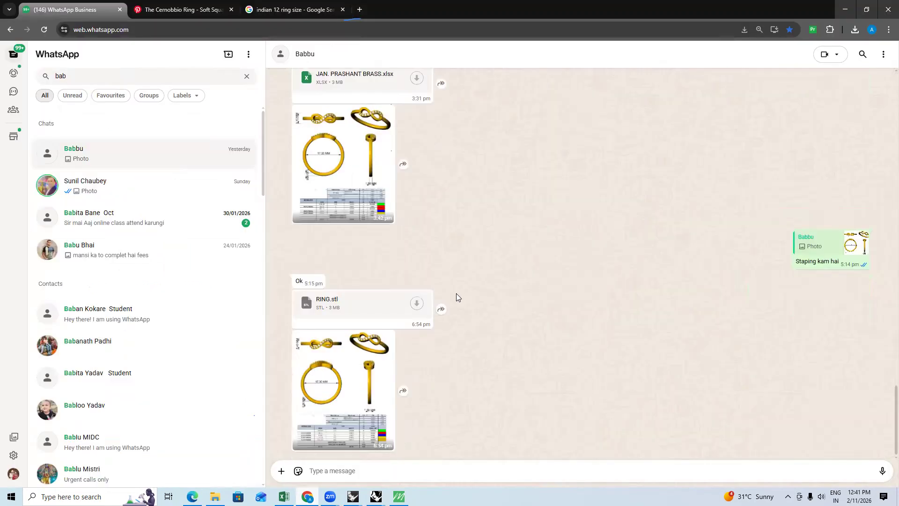
pyautogui.scroll(4, 427, 226)
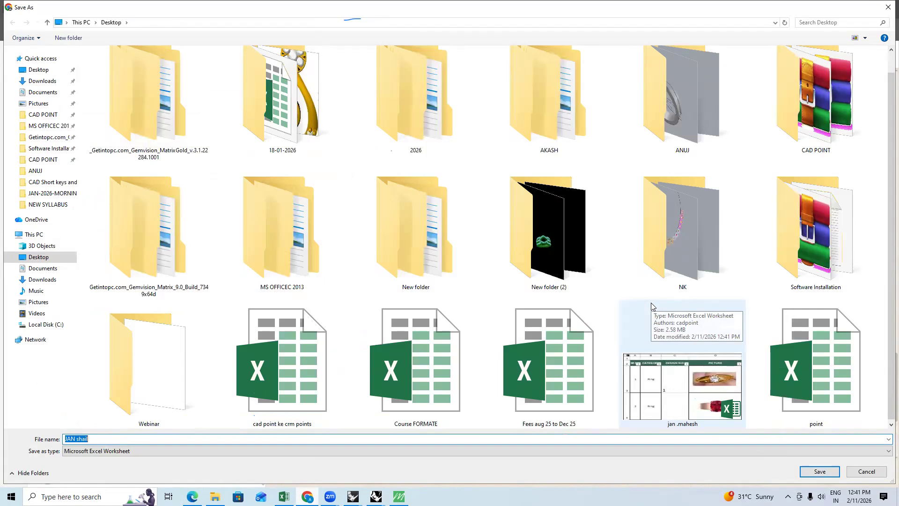
pyautogui.click(820, 472)
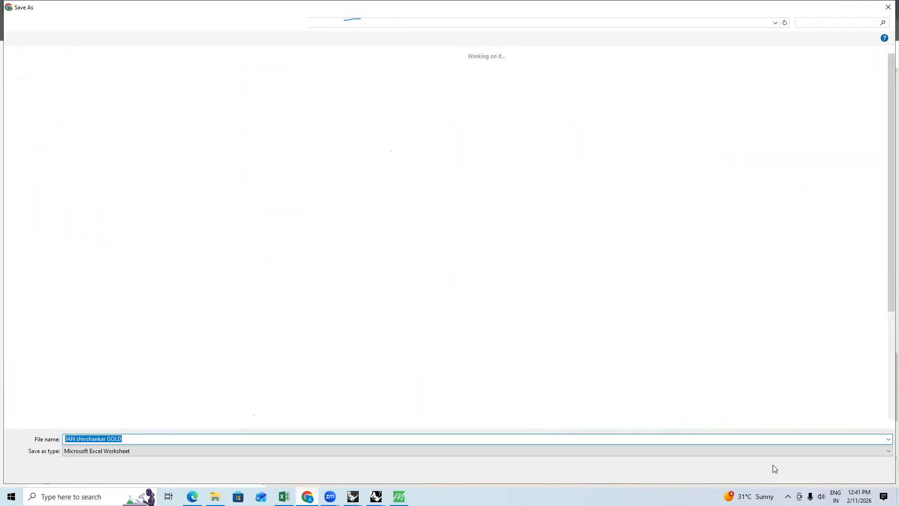
pyautogui.click(812, 471)
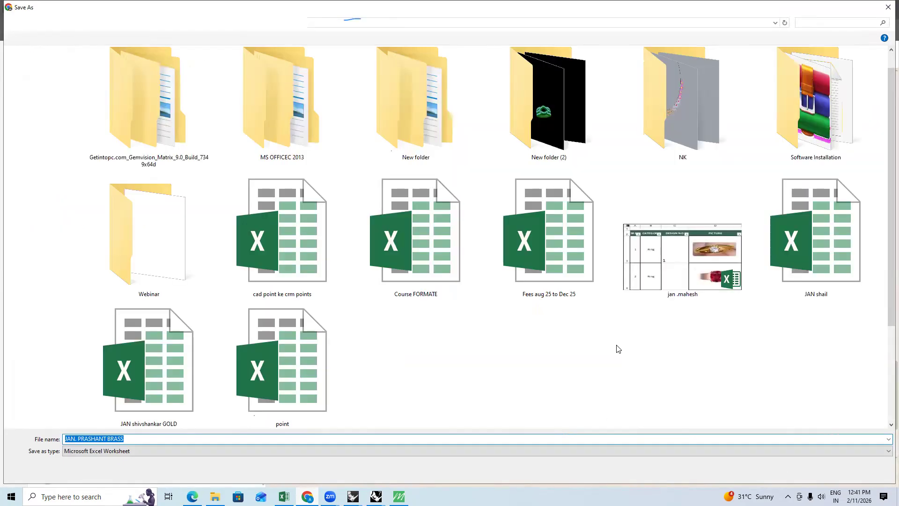
pyautogui.click(820, 473)
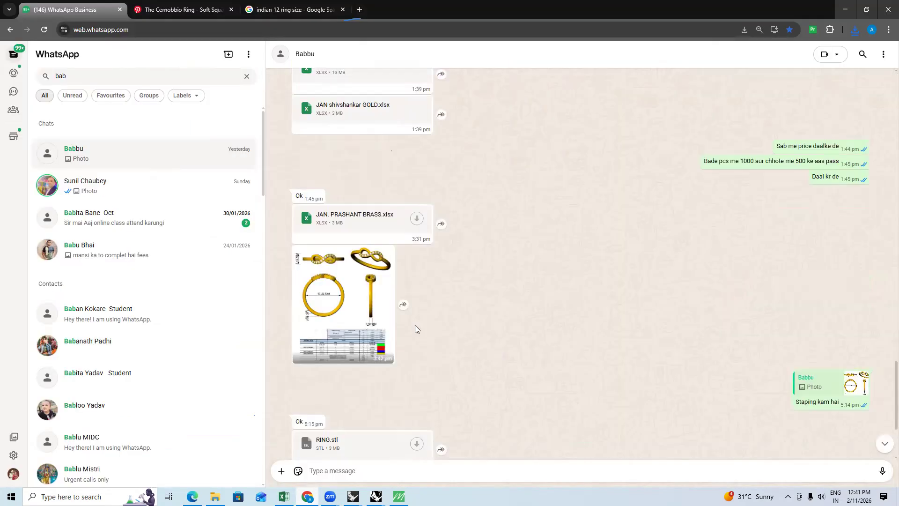
pyautogui.scroll(-3, 416, 327)
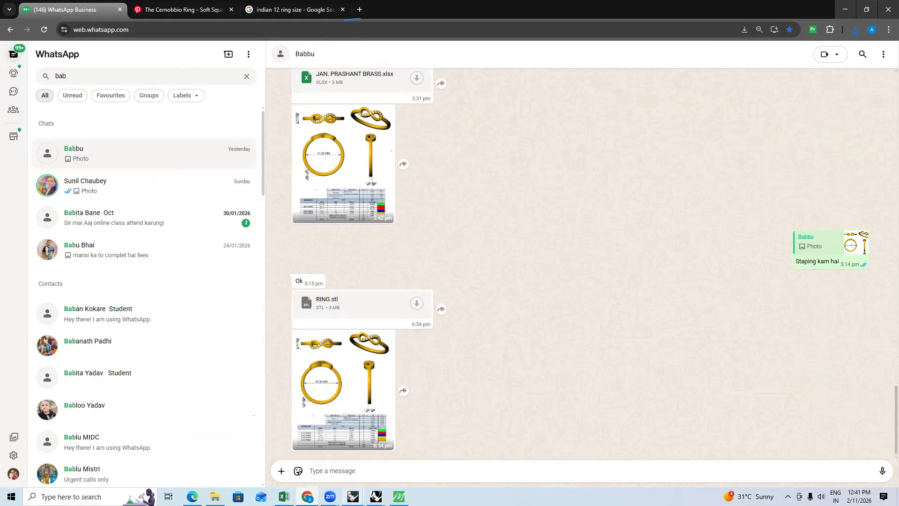
# Switch to File Explorer and look through the Downloads folder for the saved January workbooks
pyautogui.click(354, 496)
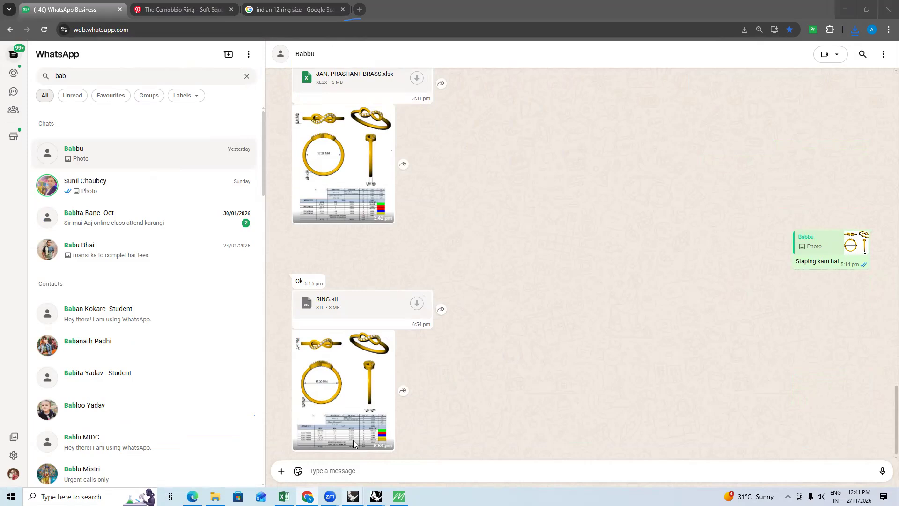
pyautogui.click(353, 496)
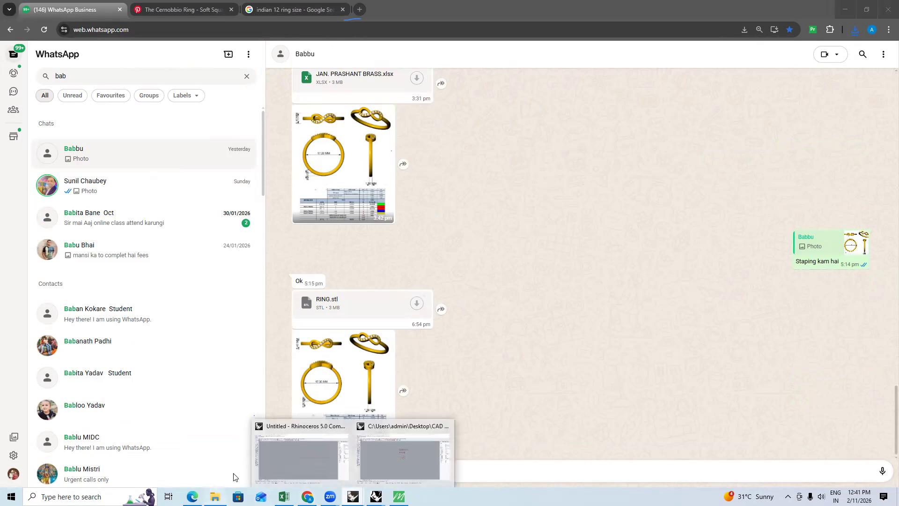
pyautogui.click(215, 495)
pyautogui.click(51, 73)
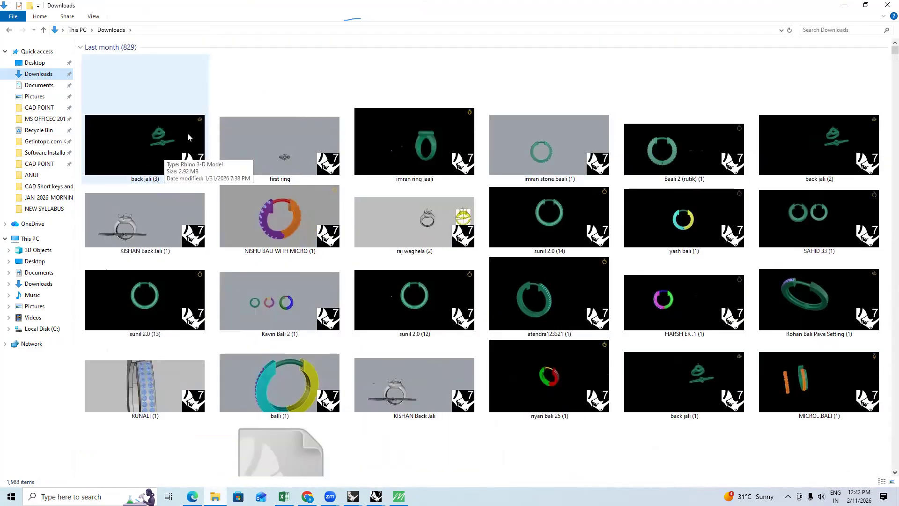
pyautogui.rightClick(213, 70)
pyautogui.click(230, 109)
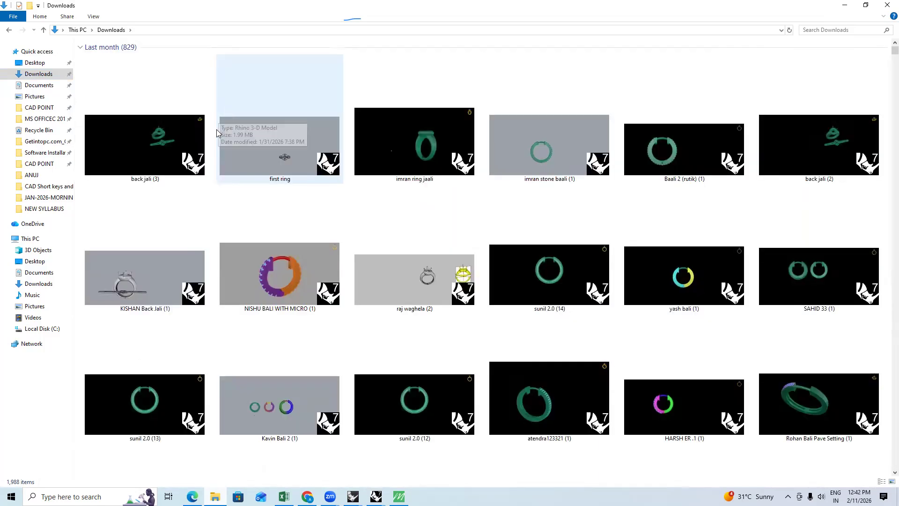
pyautogui.scroll(-10, 216, 129)
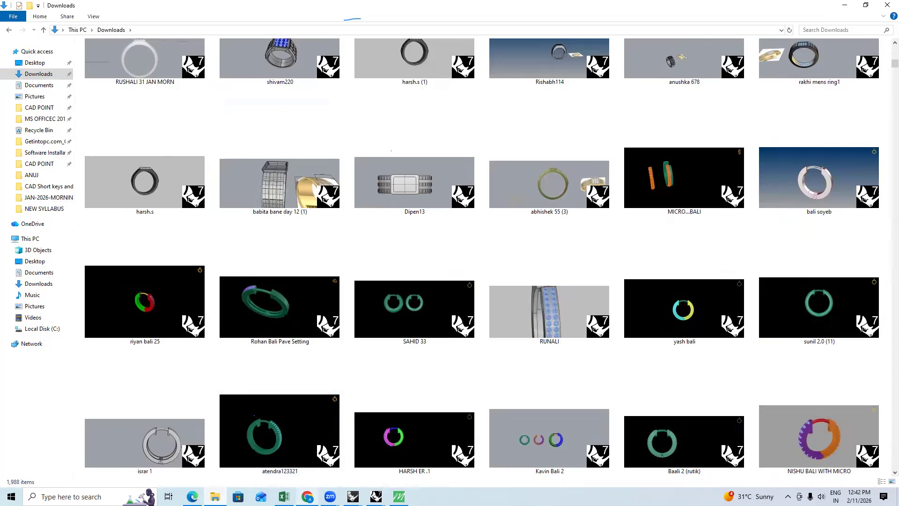
pyautogui.hotkey('alt', 'Tab')
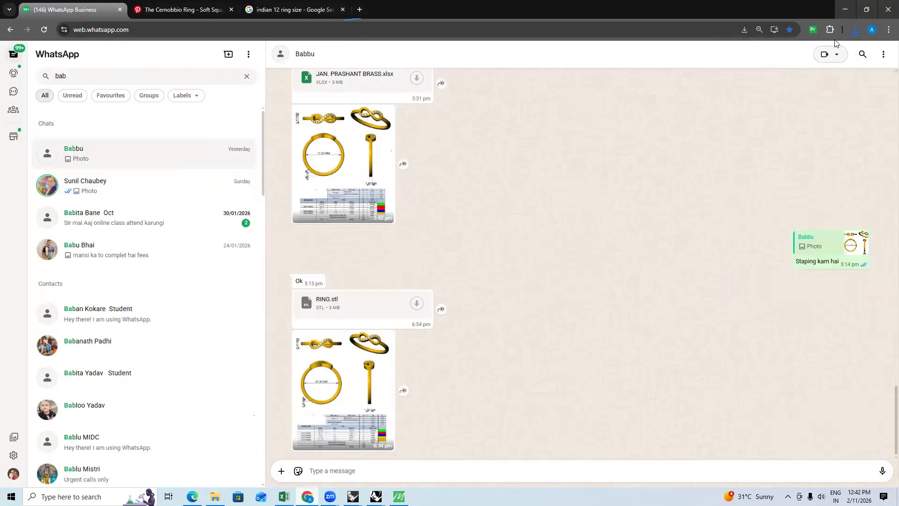
# Show the newest download in its folder from Chrome's recent download history and select the four January Excel workbooks there
pyautogui.click(853, 30)
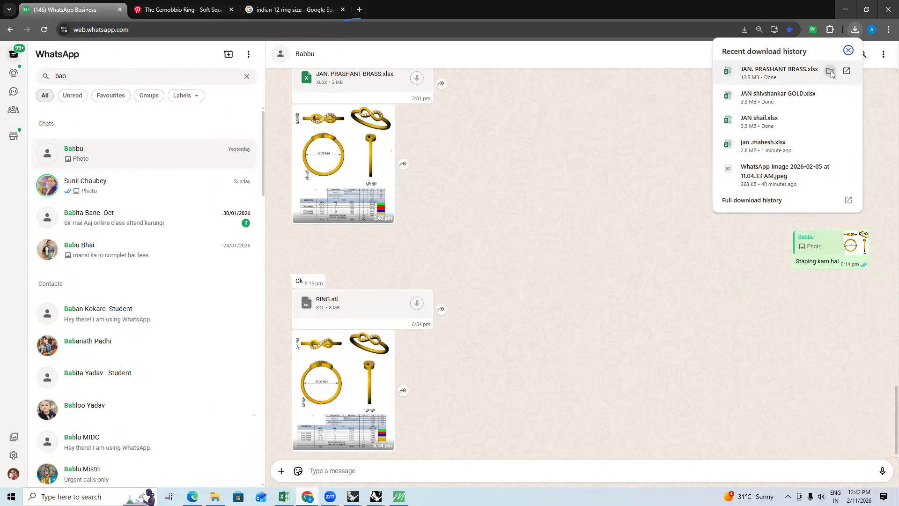
pyautogui.click(829, 71)
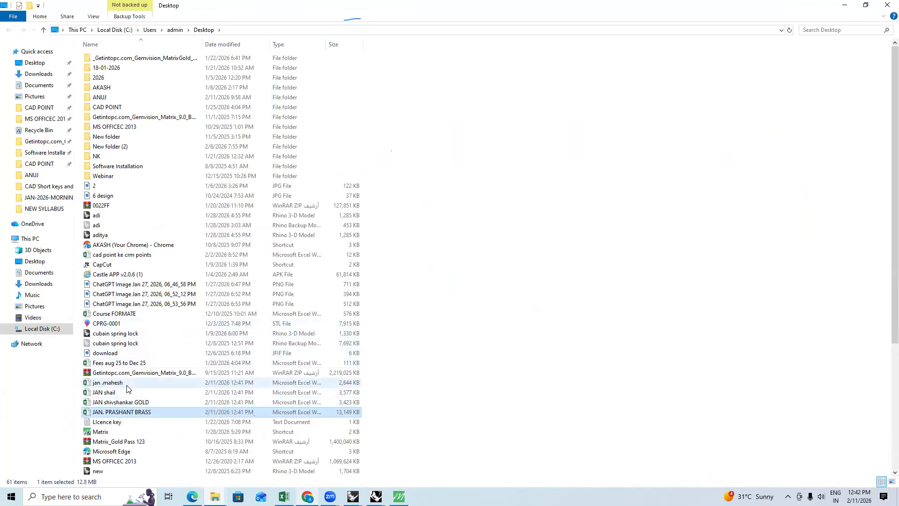
pyautogui.press('Up')
pyautogui.press('Up')
pyautogui.press('Up')
pyautogui.hotkey('shift', 'Down')
pyautogui.hotkey('shift', 'Down')
pyautogui.hotkey('shift', 'Down')
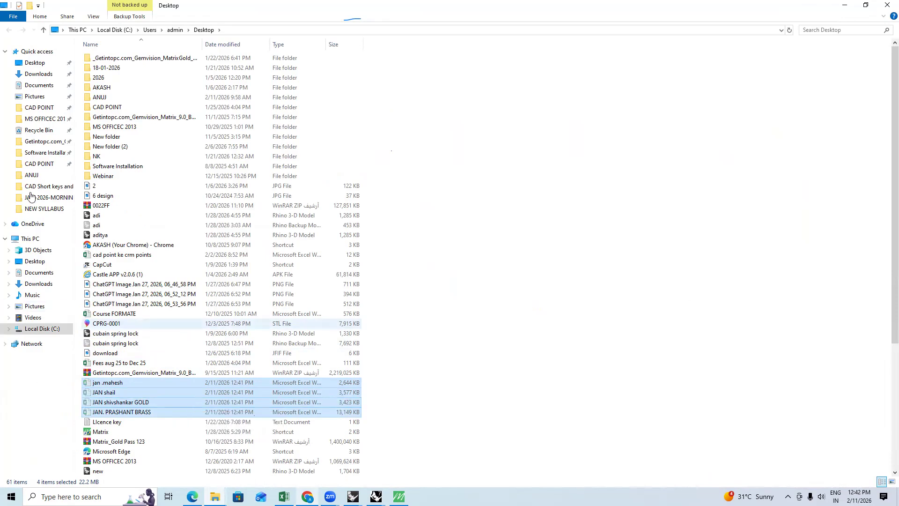
# Go to Local Disk (C:) and open the personal folder listed before inetpub
pyautogui.click(30, 239)
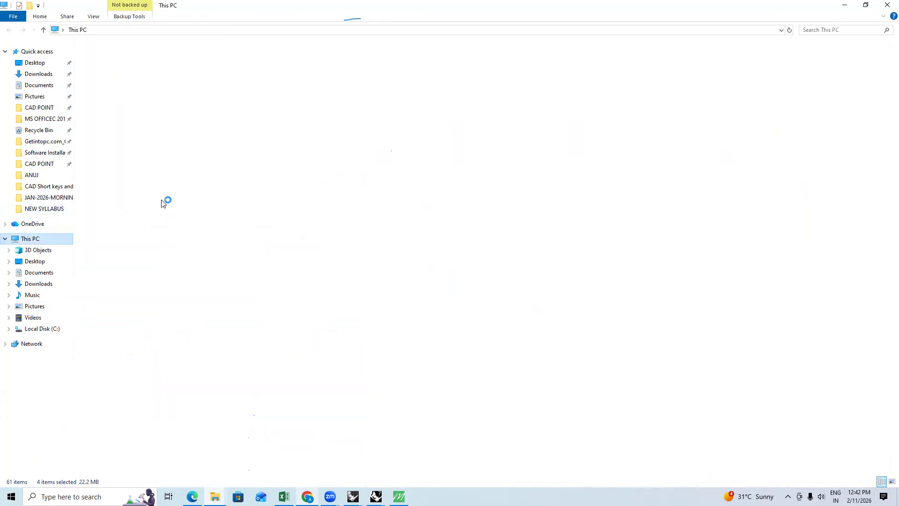
pyautogui.click(127, 140)
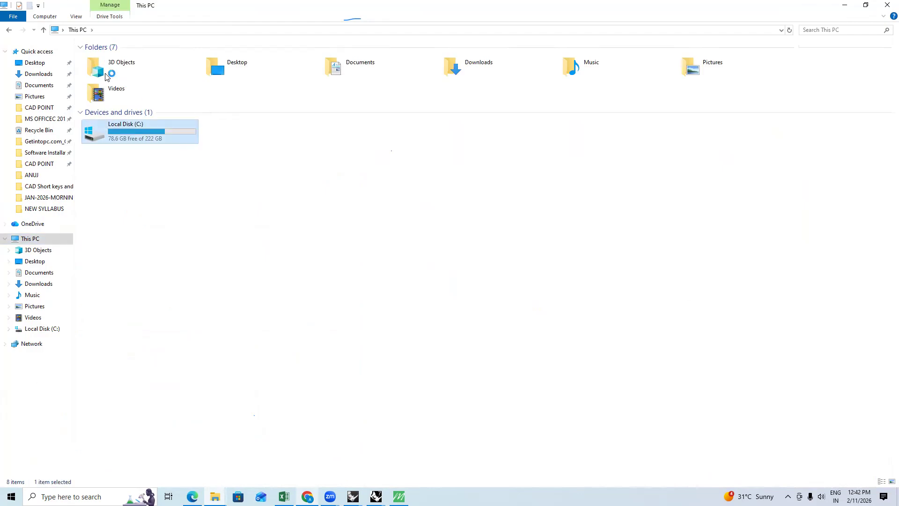
pyautogui.doubleClick(134, 125)
pyautogui.click(155, 130)
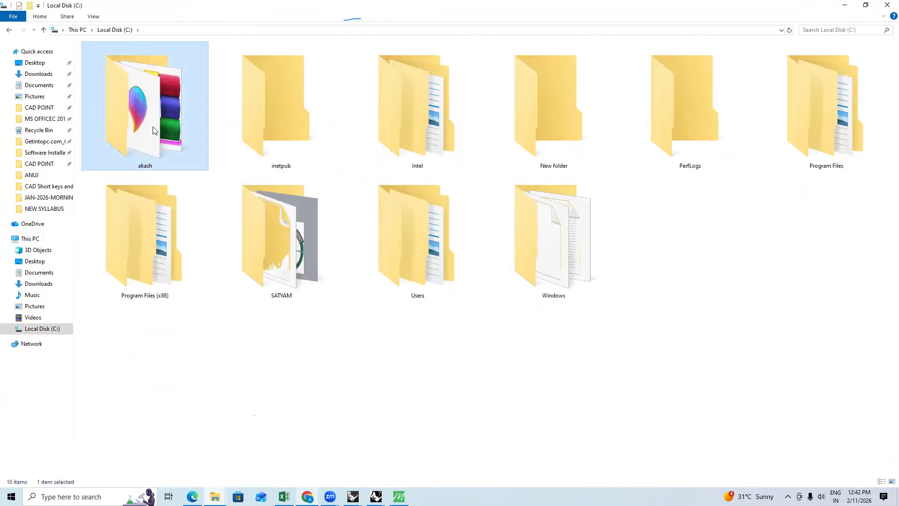
pyautogui.doubleClick(155, 130)
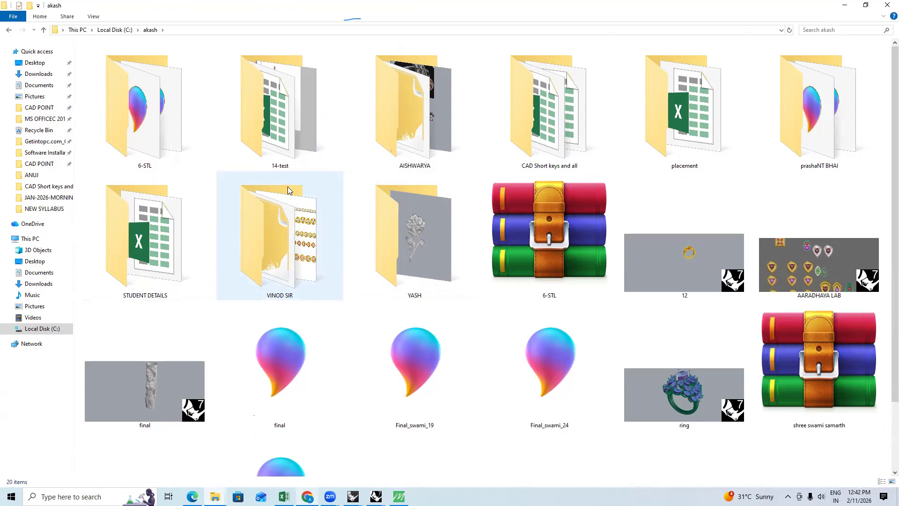
pyautogui.click(288, 142)
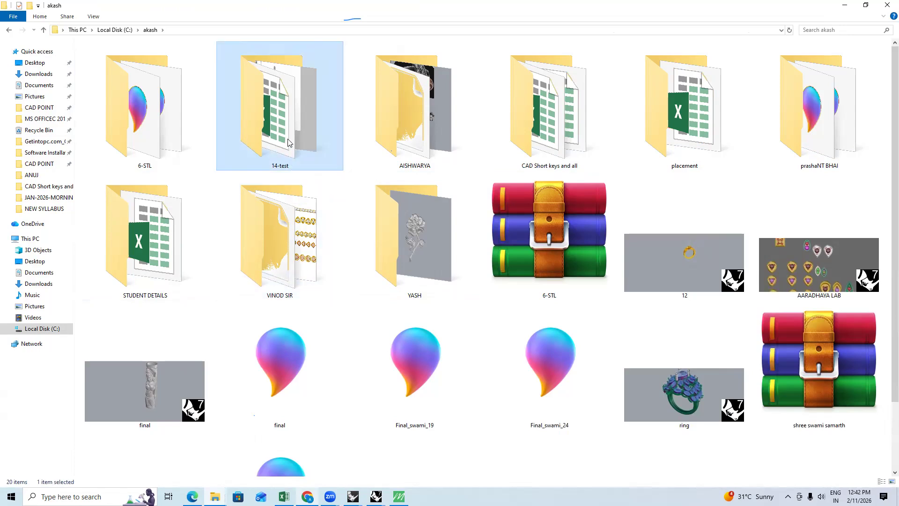
pyautogui.doubleClick(300, 118)
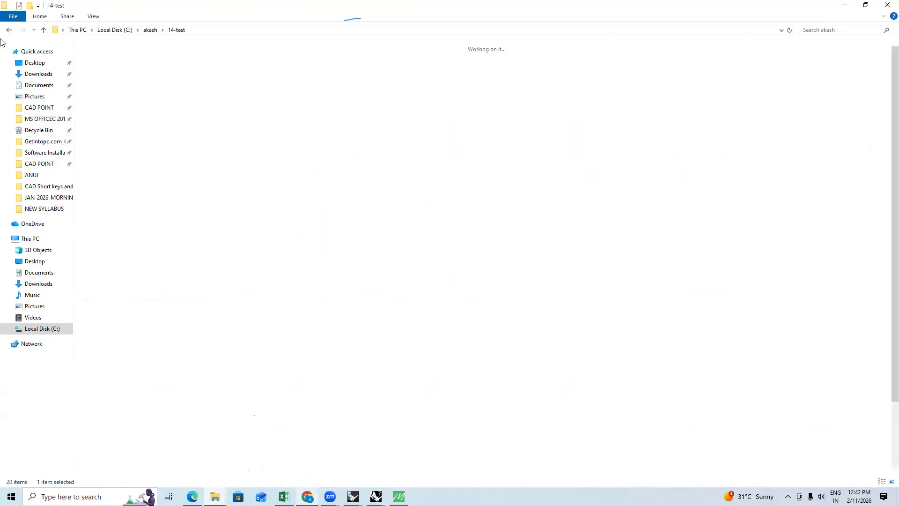
pyautogui.click(5, 29)
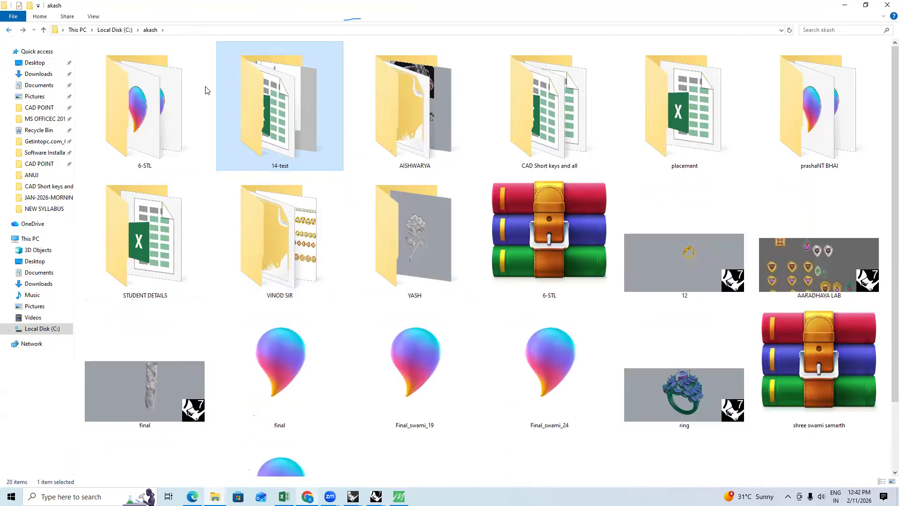
# Create a new folder named bill inside the open personal folder
pyautogui.scroll(-2, 506, 355)
pyautogui.rightClick(562, 414)
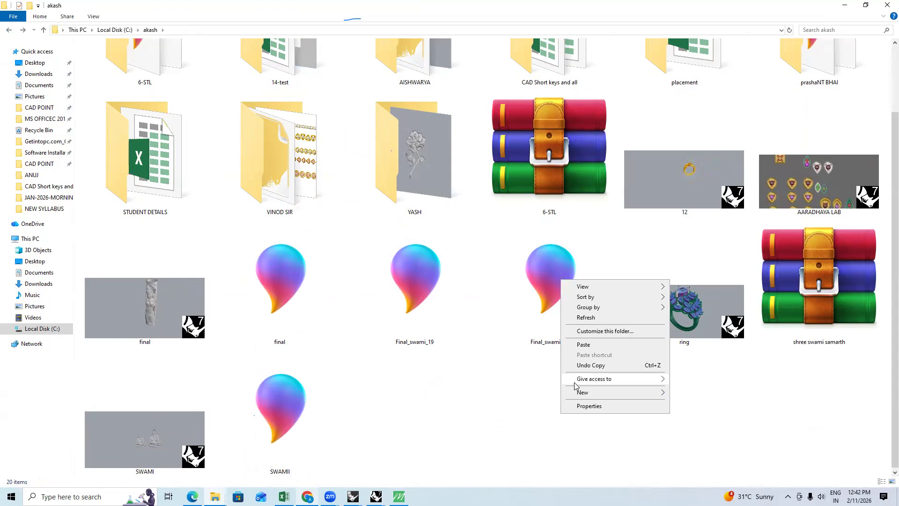
pyautogui.moveTo(622, 387)
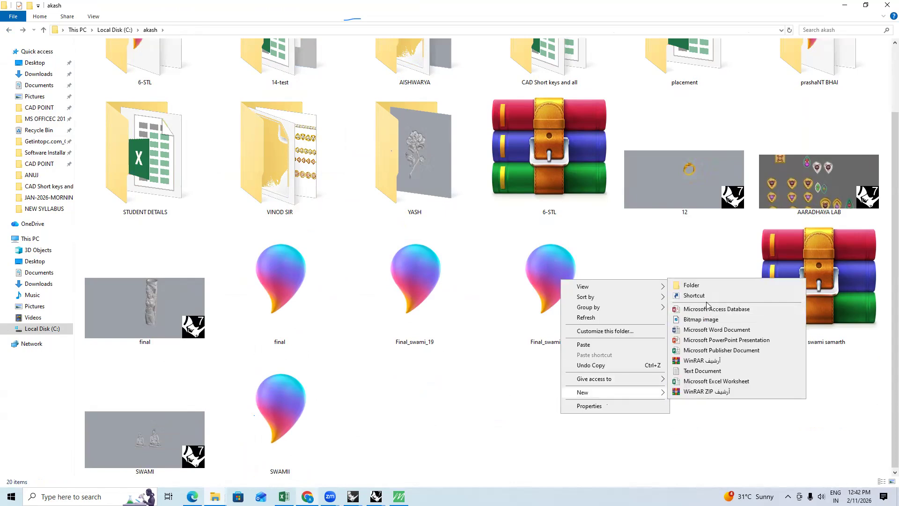
pyautogui.click(683, 285)
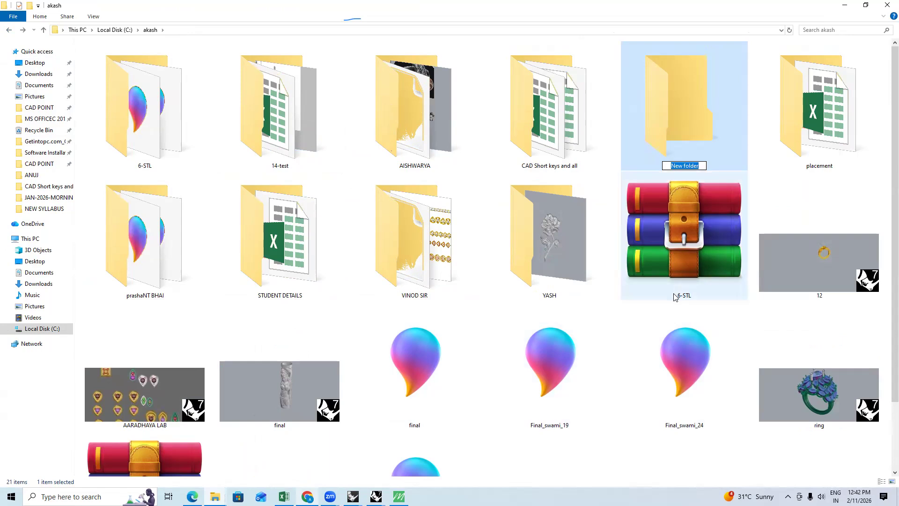
pyautogui.write('bill')
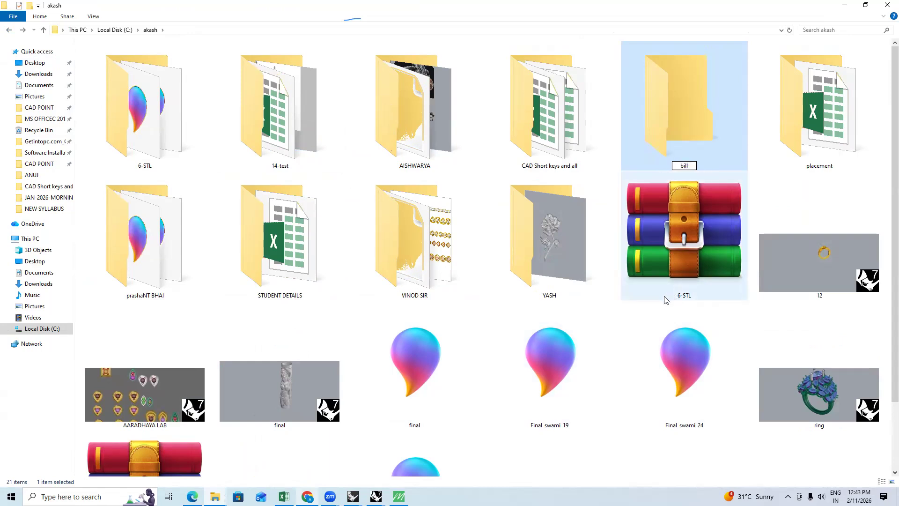
pyautogui.press('Return')
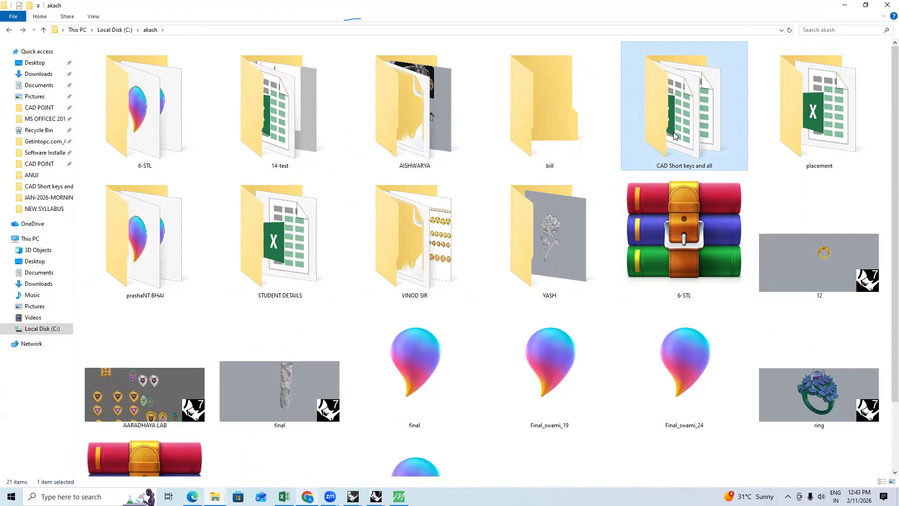
# Open the bill folder, paste the four copied January Excel workbooks into it and display them with extra large icons
pyautogui.doubleClick(537, 112)
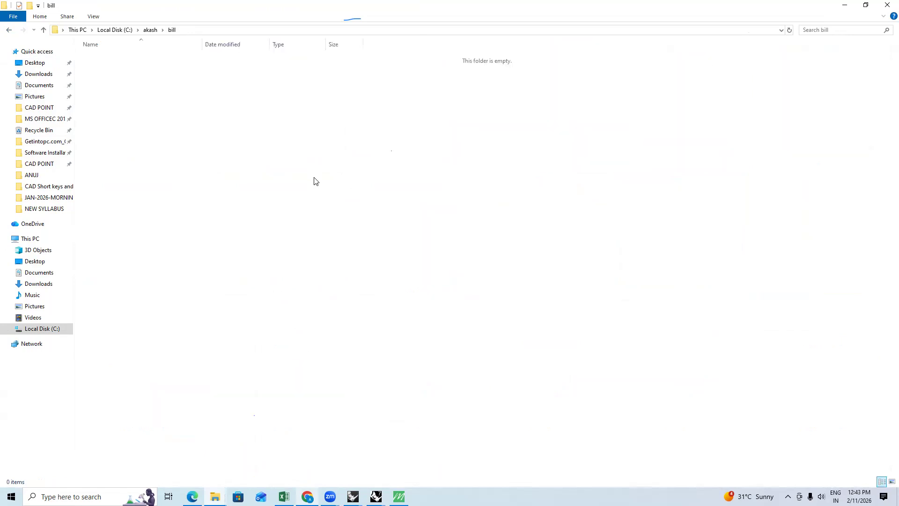
pyautogui.hotkey('ctrl', 'v')
pyautogui.click(256, 197)
pyautogui.keyDown('ctrl'); pyautogui.scroll(3, 162, 97); pyautogui.keyUp('ctrl')
pyautogui.keyDown('ctrl'); pyautogui.scroll(4, 162, 100); pyautogui.keyUp('ctrl')
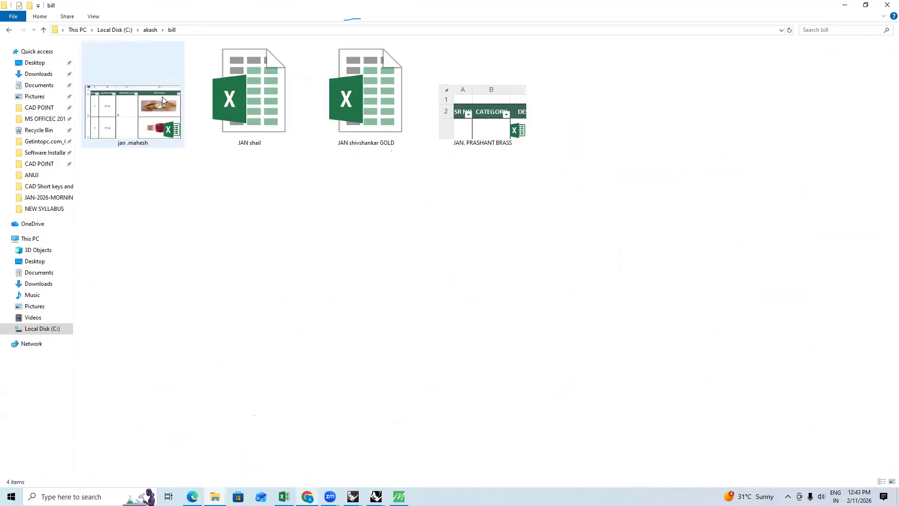
# Open the January Excel workbook listed first in the bill folder
pyautogui.click(410, 111)
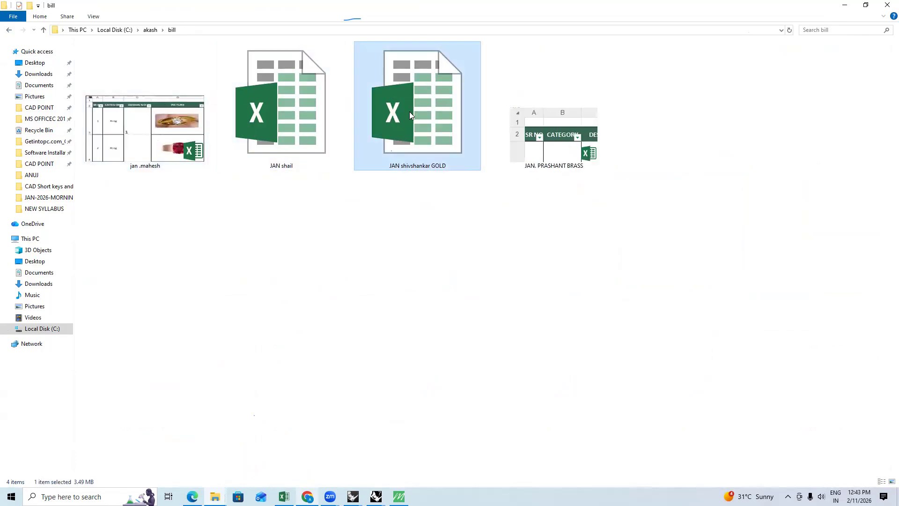
pyautogui.press('Right')
pyautogui.press('Left')
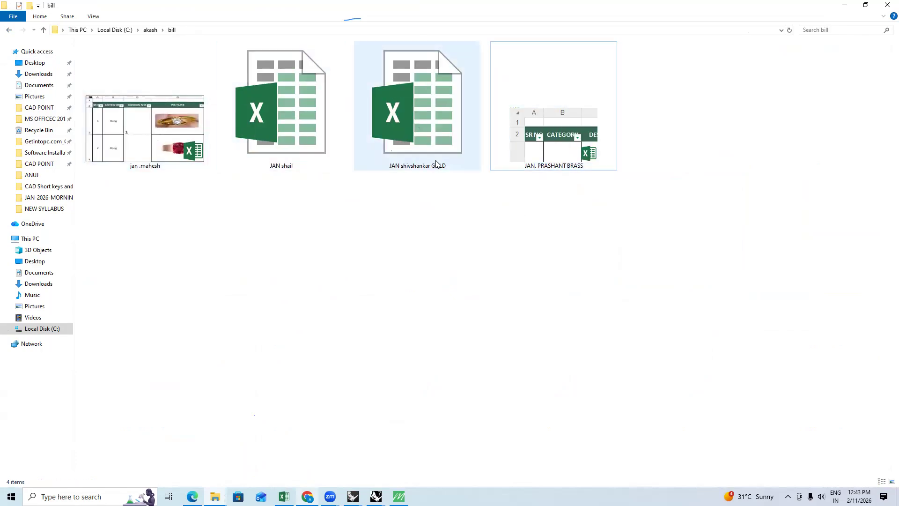
pyautogui.click(409, 214)
pyautogui.click(251, 120)
pyautogui.click(159, 130)
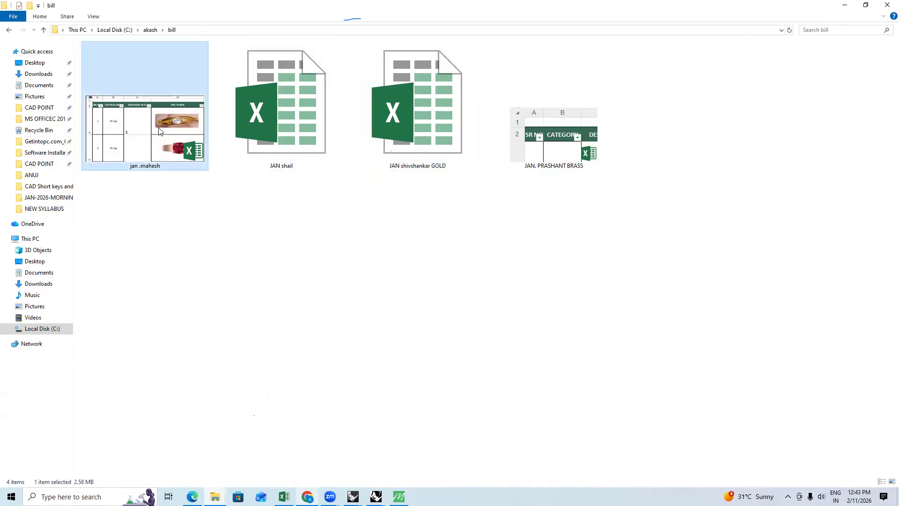
pyautogui.doubleClick(158, 131)
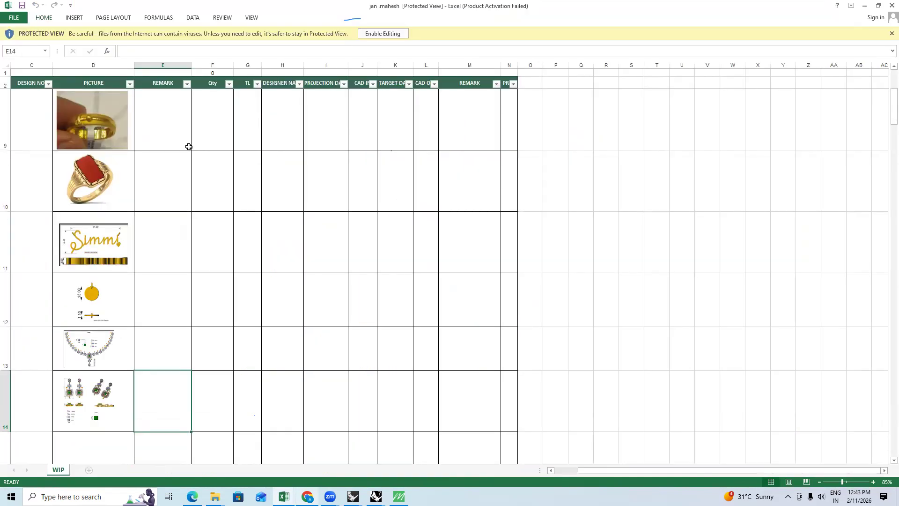
# Look through the design pictures in the PICTURE column of the WIP sheet, including the necklace in row 13
pyautogui.click(166, 142)
pyautogui.scroll(-2, 173, 191)
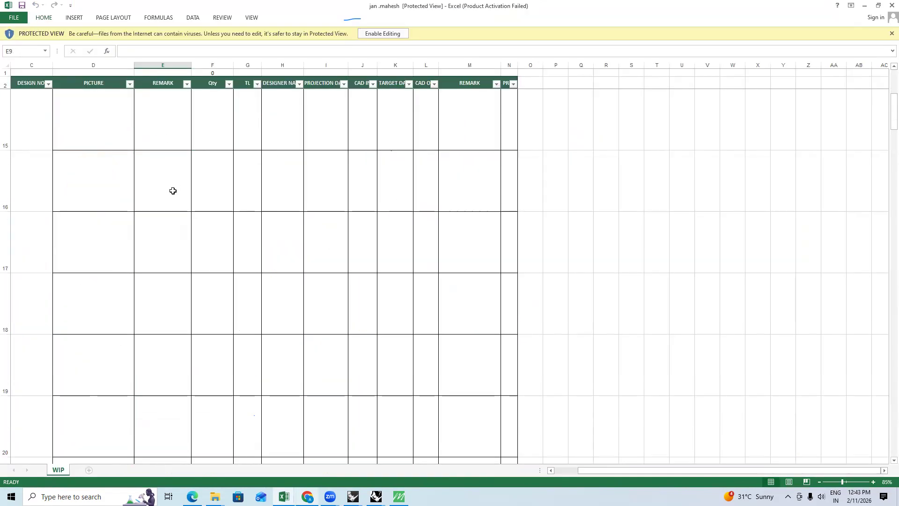
pyautogui.scroll(2, 96, 290)
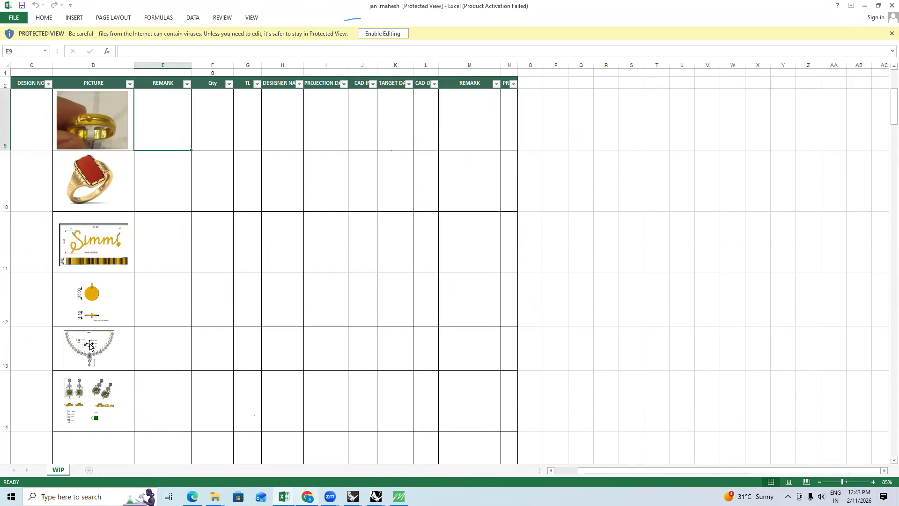
pyautogui.click(110, 333)
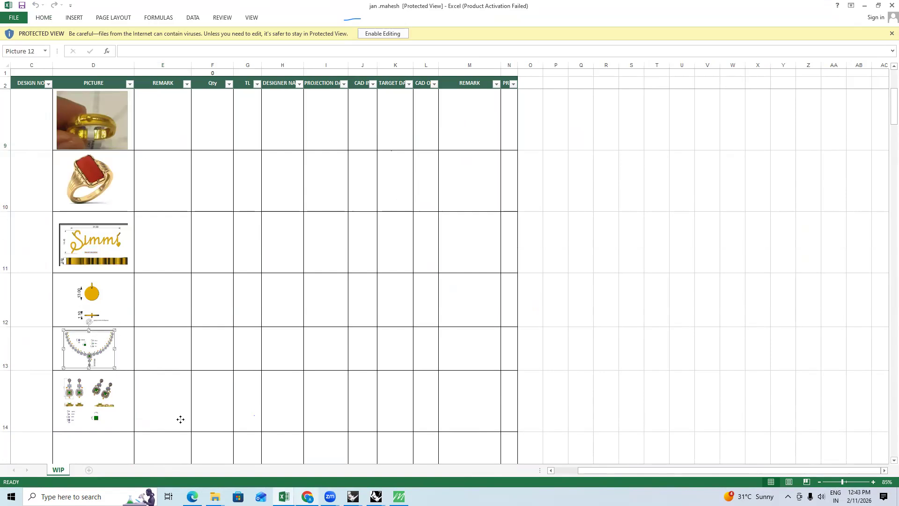
pyautogui.click(117, 361)
pyautogui.scroll(2, 238, 124)
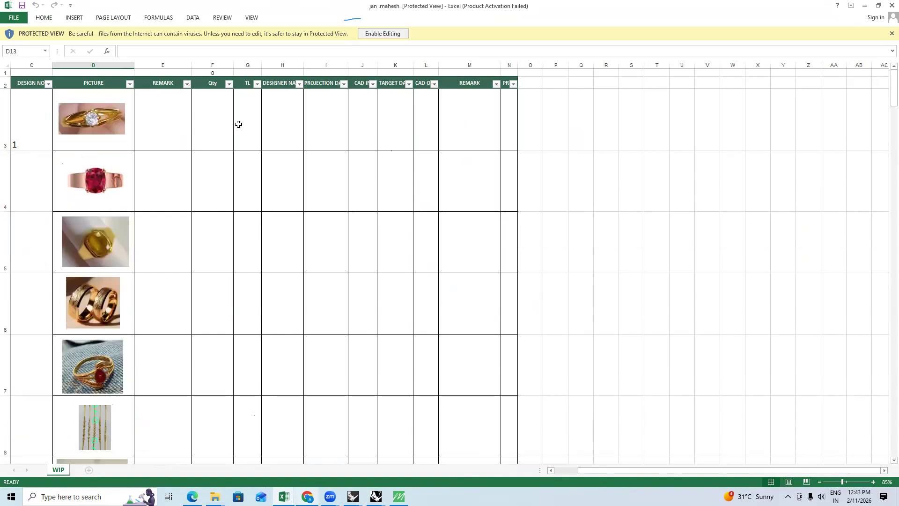